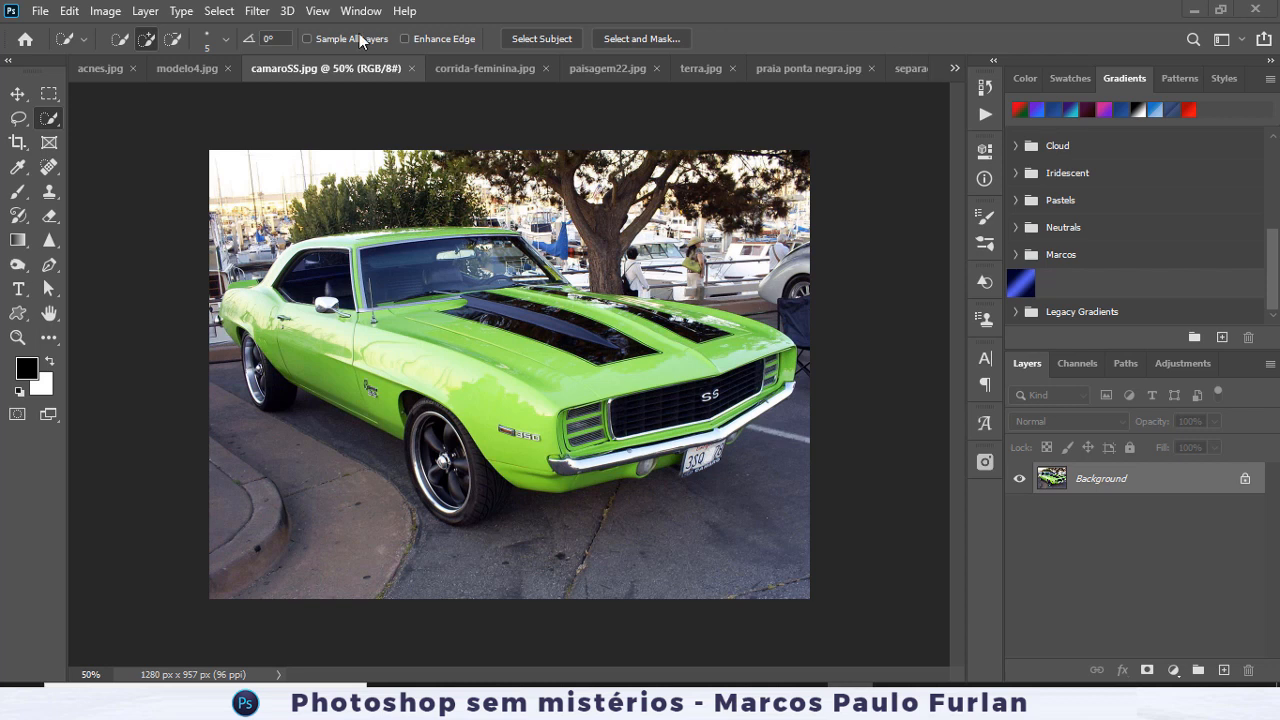
Look over the third-party filter plug-ins installed in Photoshop, including Imagenomic, Nik Collection and Topaz Studio 2.
click(257, 11)
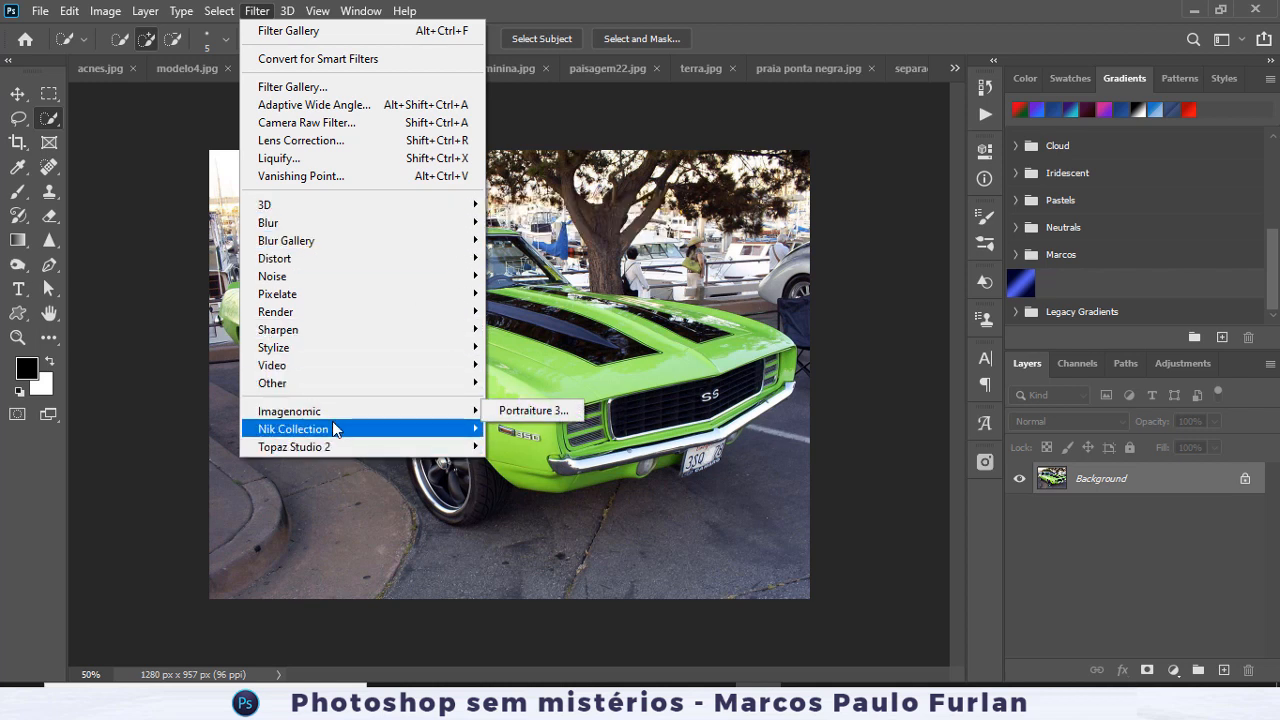
mouse_move(335, 449)
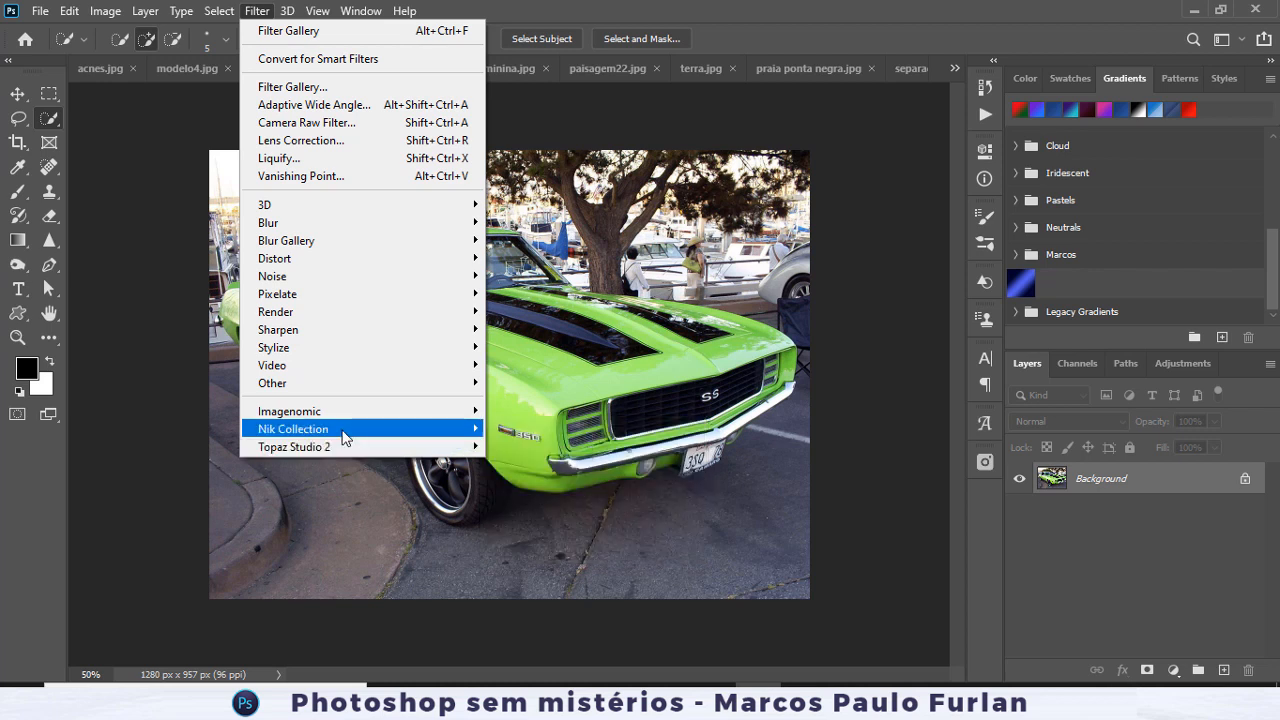
mouse_move(348, 416)
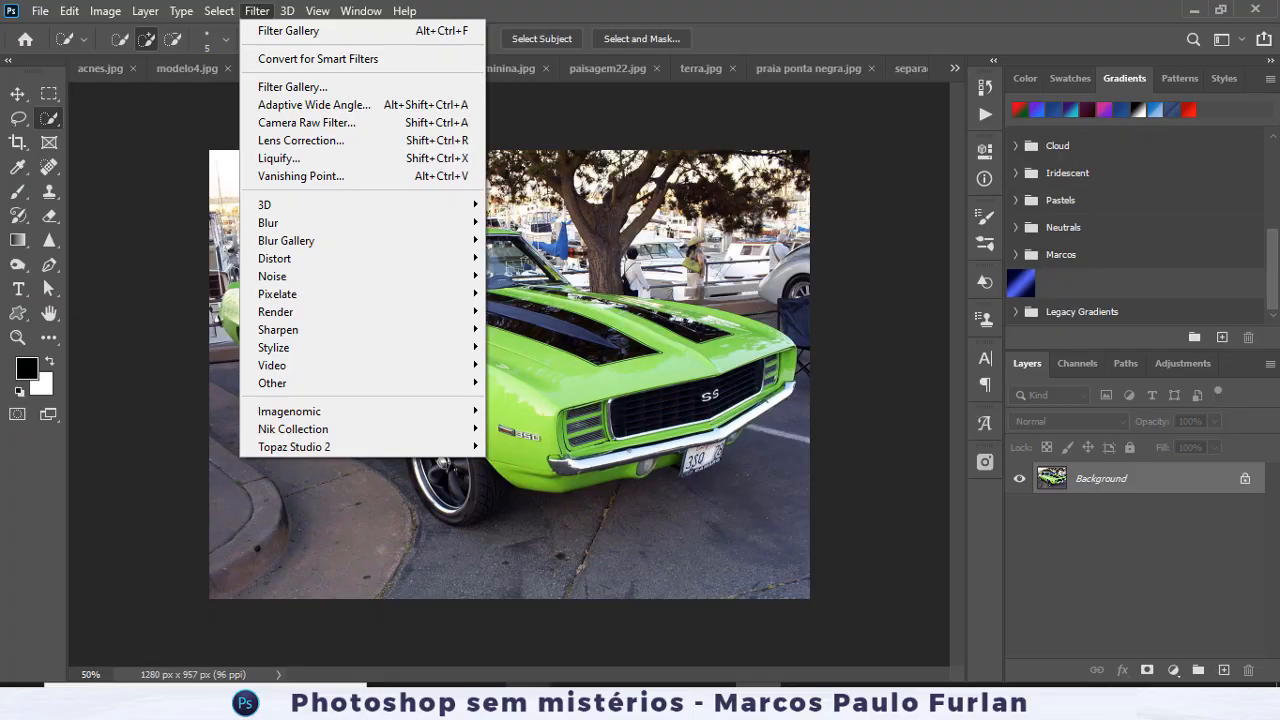
Switch to Chrome and read through the Nik Collection 3 by DxO product page.
click(528, 700)
click(522, 18)
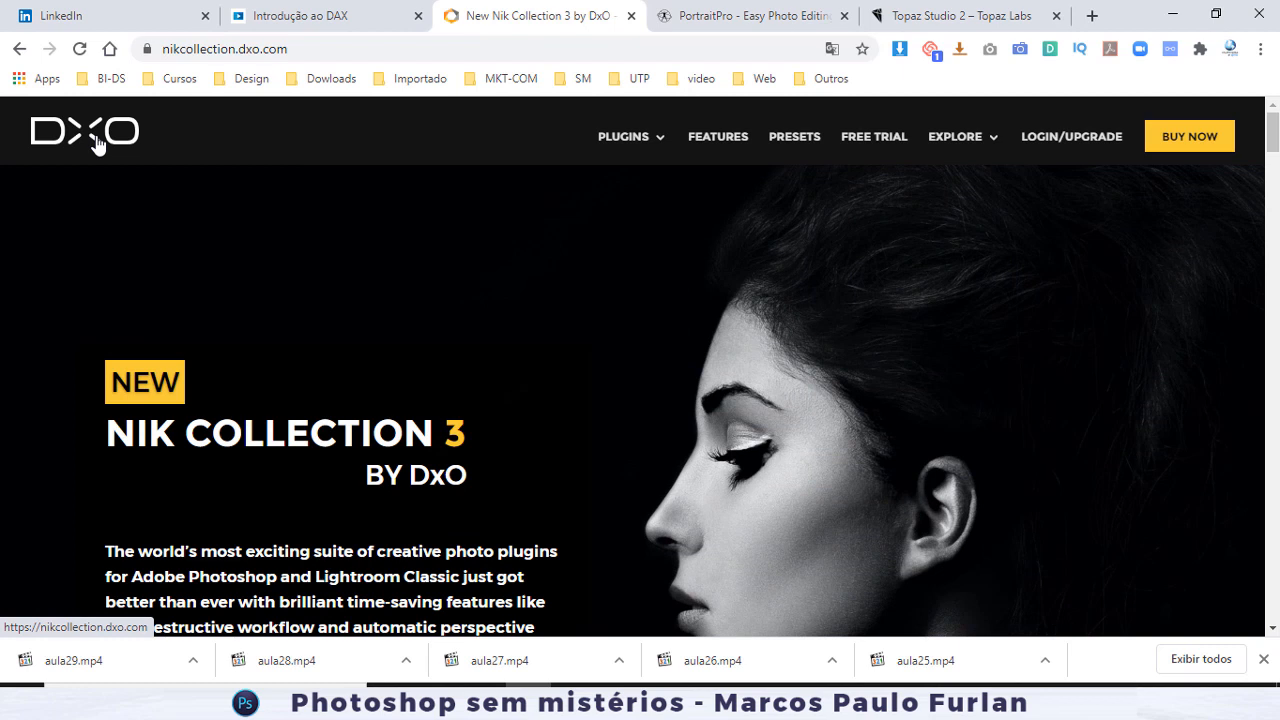
scroll(630, 285, down, 2)
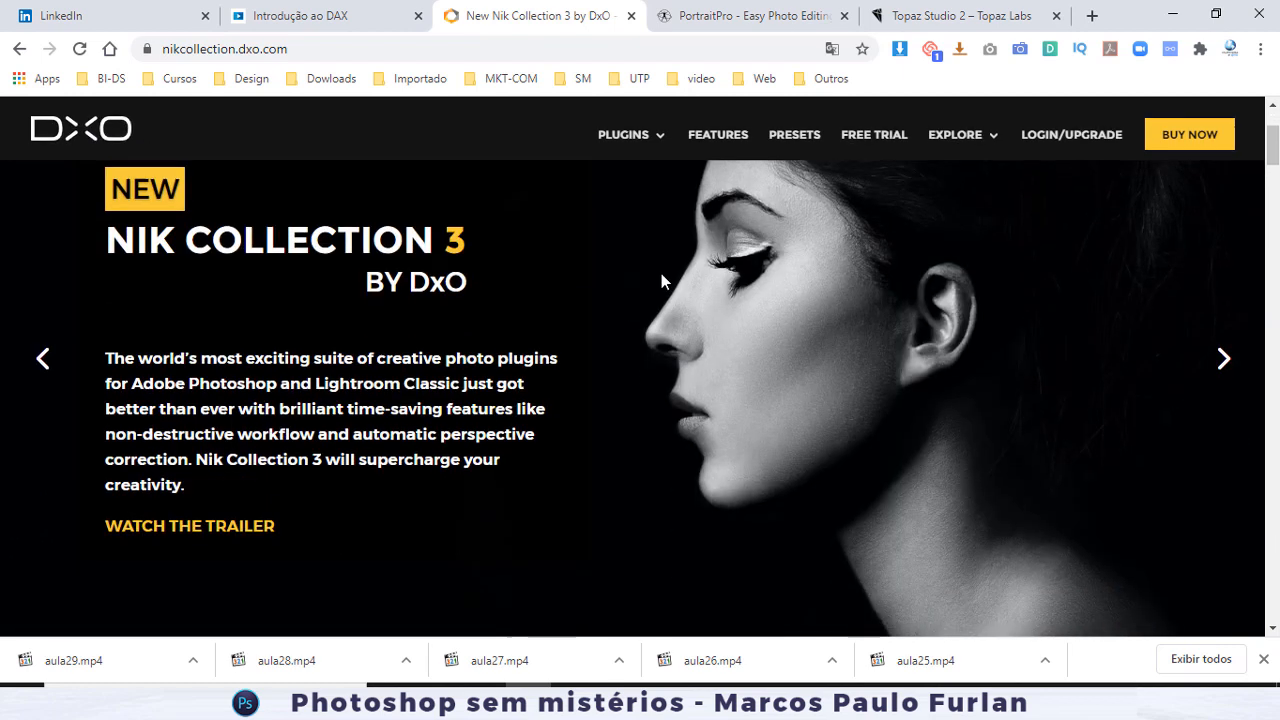
scroll(668, 277, down, 12)
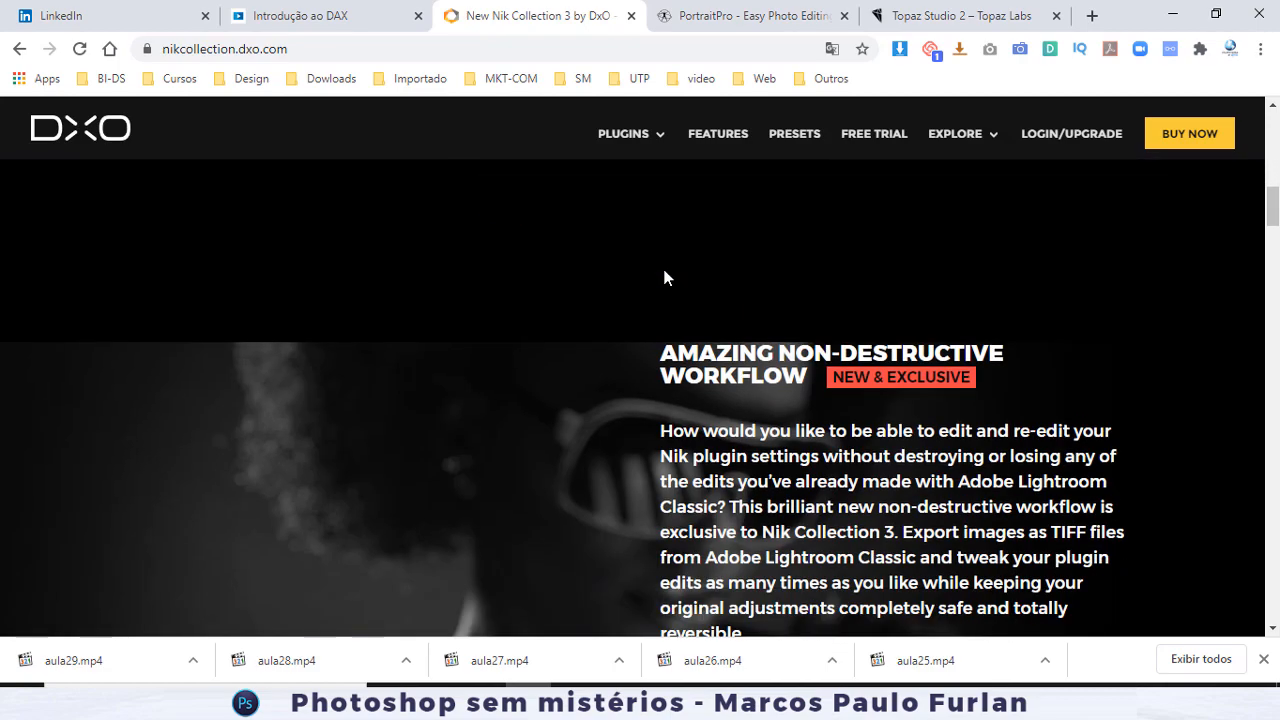
scroll(664, 270, down, 15)
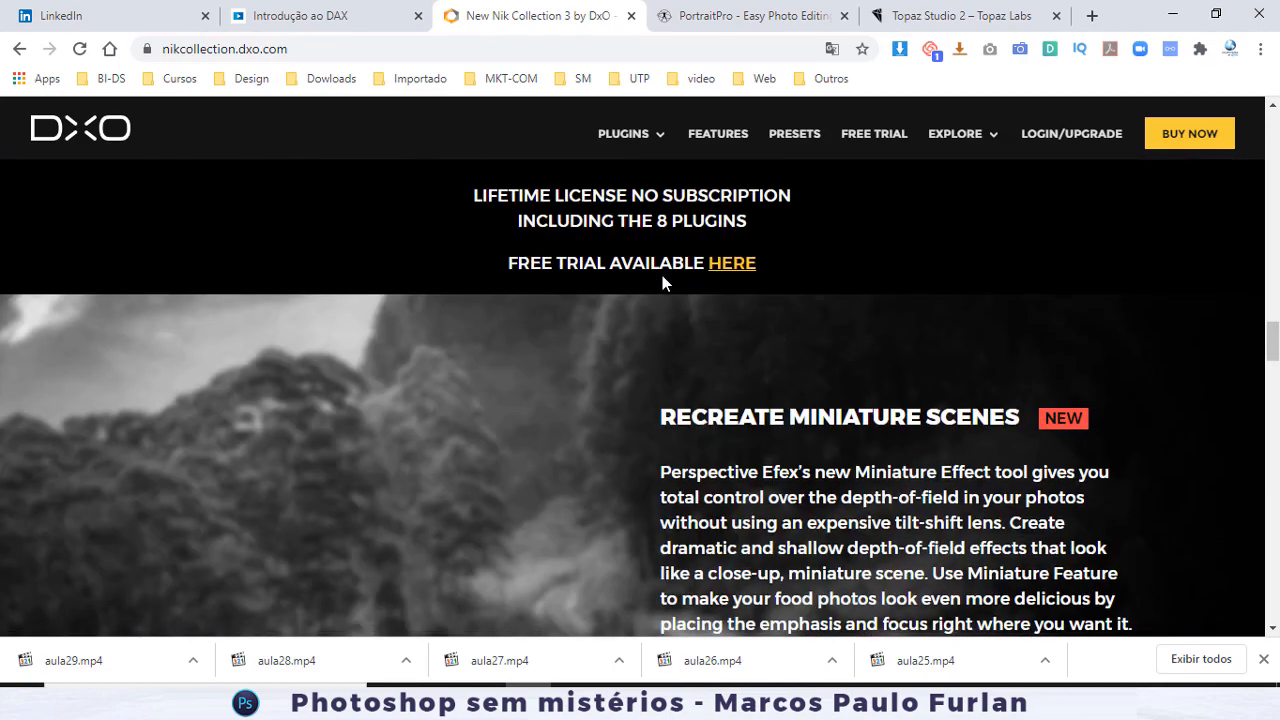
scroll(662, 276, down, 12)
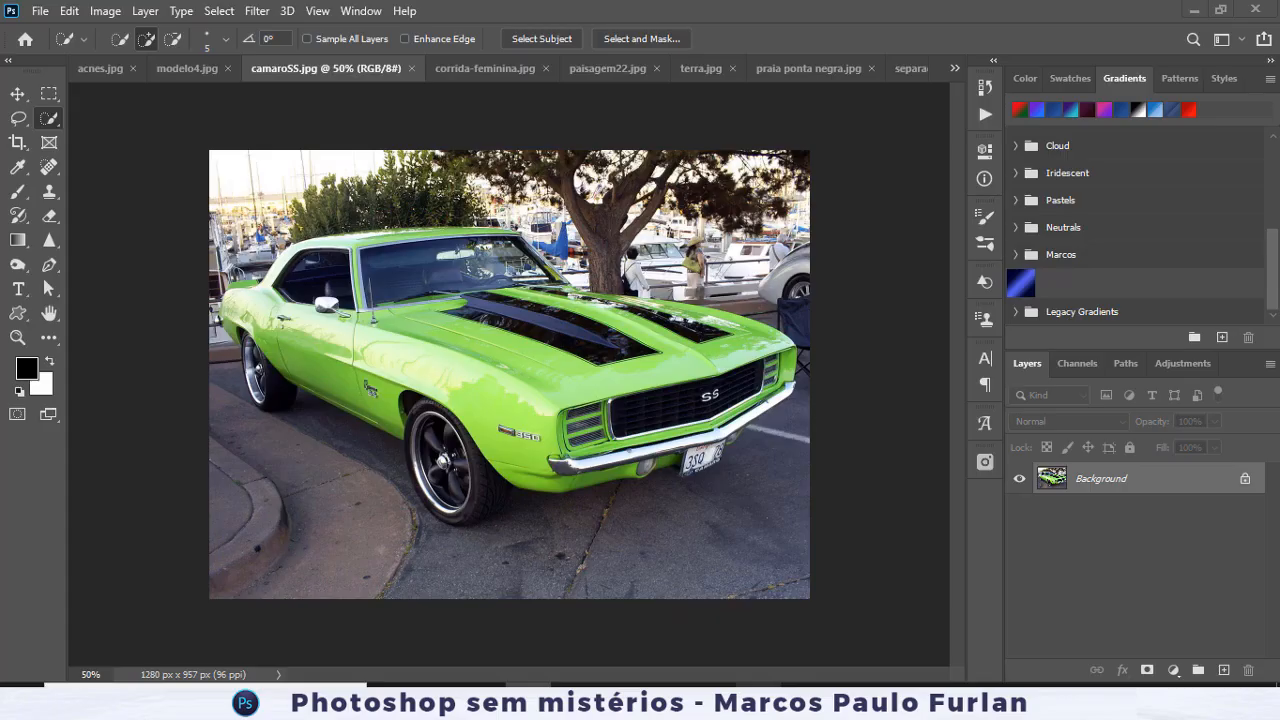
Review the individual filters offered by the Nik Collection plug-in in Photoshop.
click(257, 11)
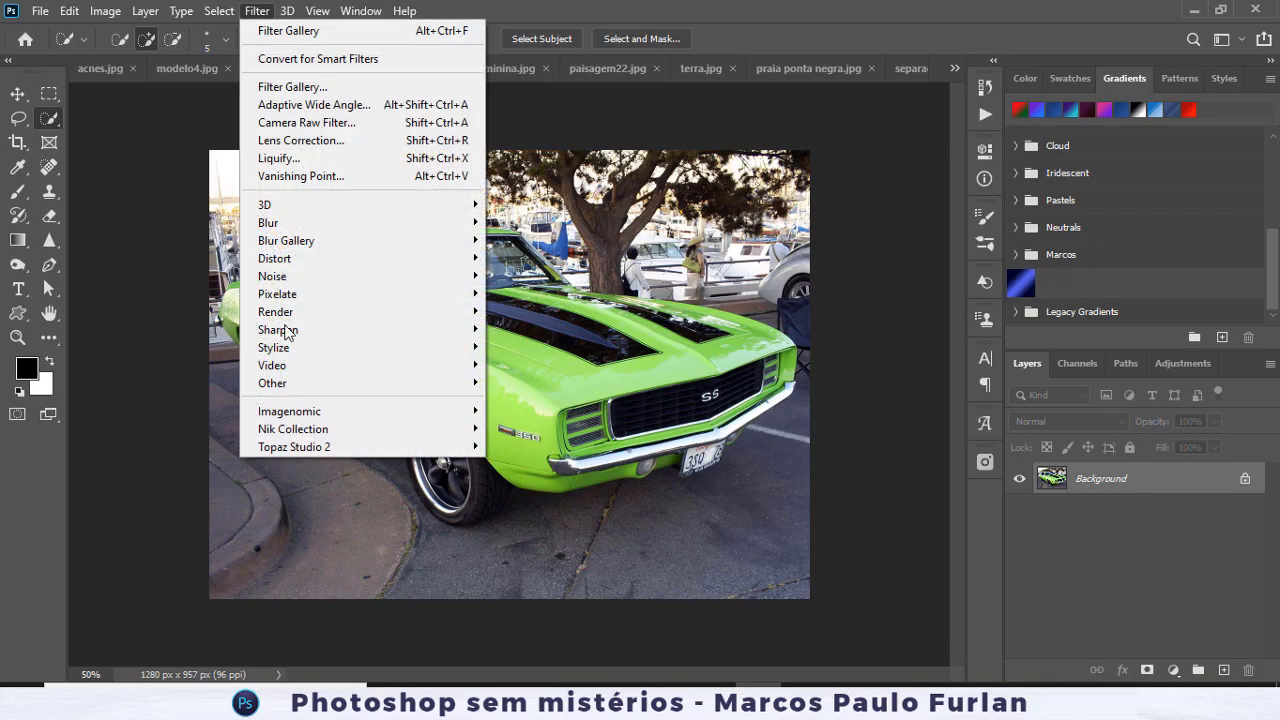
mouse_move(338, 431)
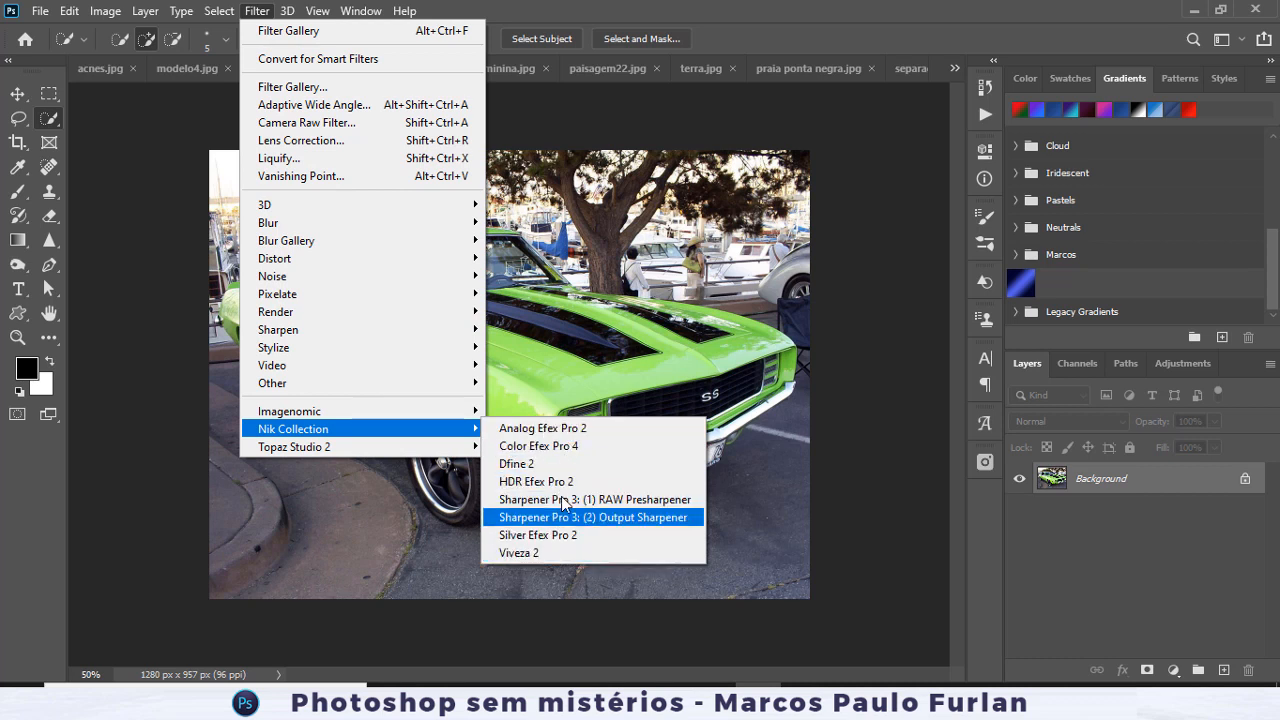
click(705, 6)
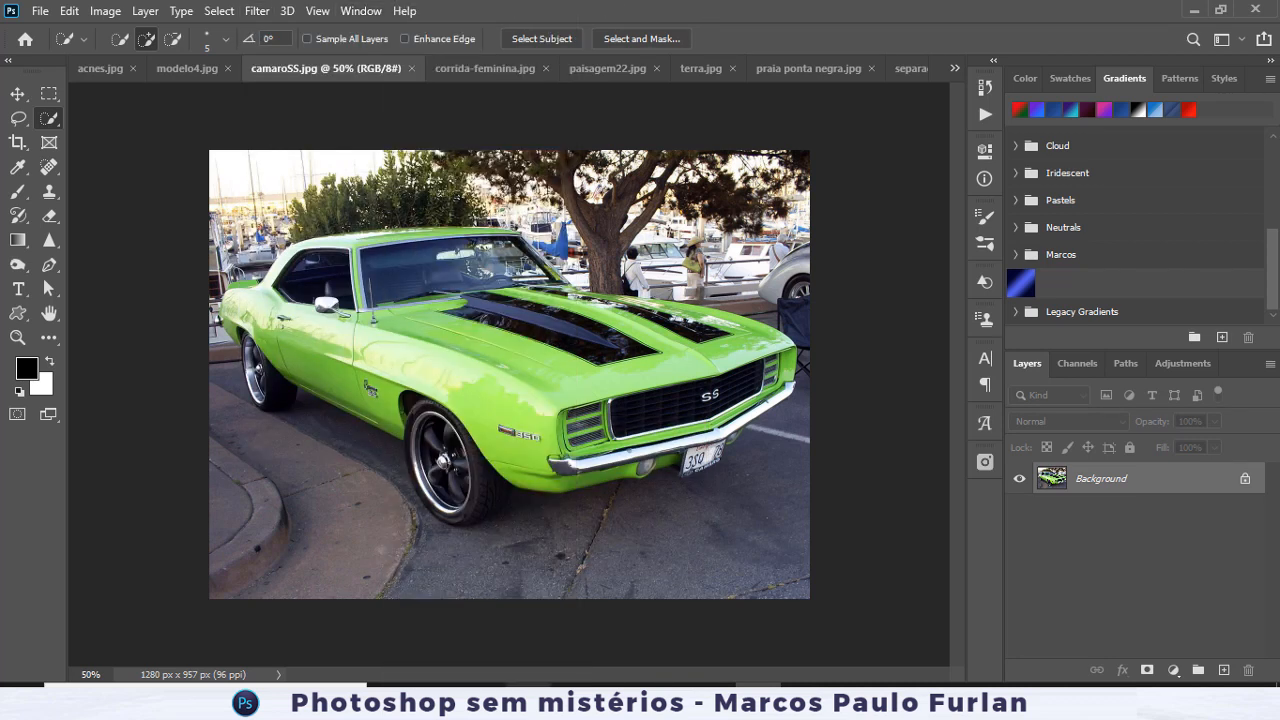
Switch to Chrome, close the Nik Collection page and examine the features described on the PortraitPro page.
click(528, 702)
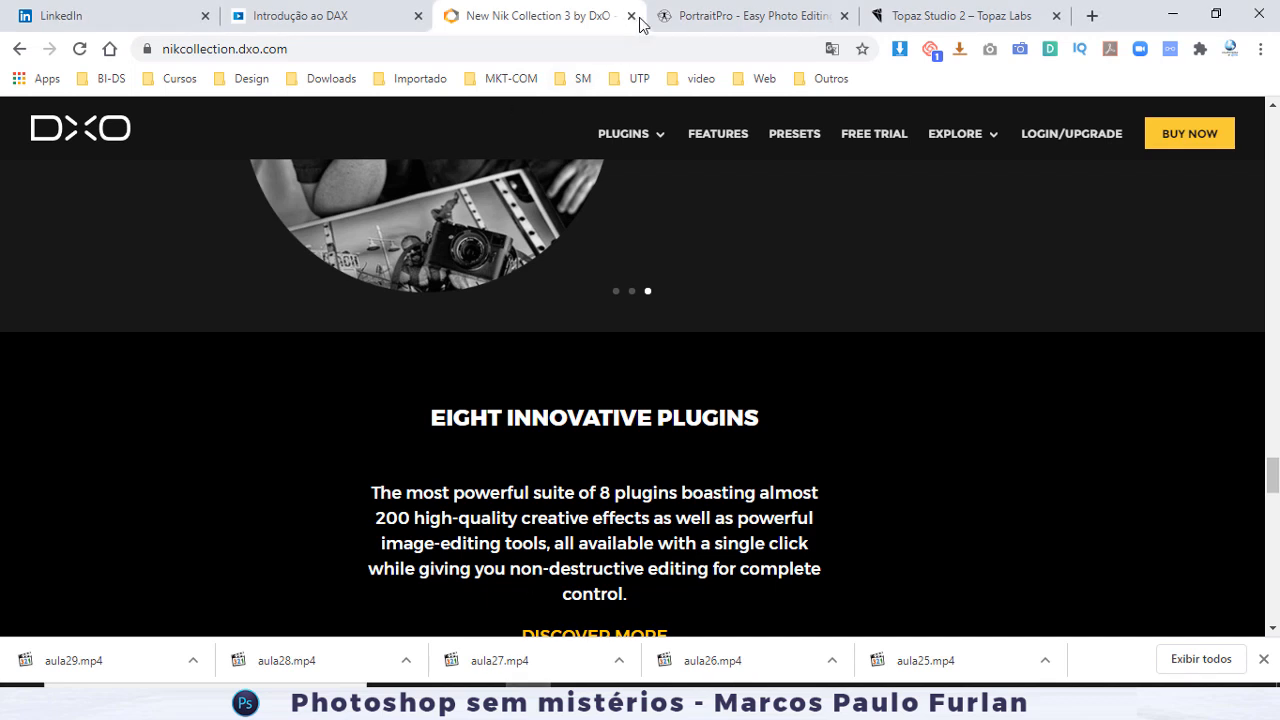
click(632, 16)
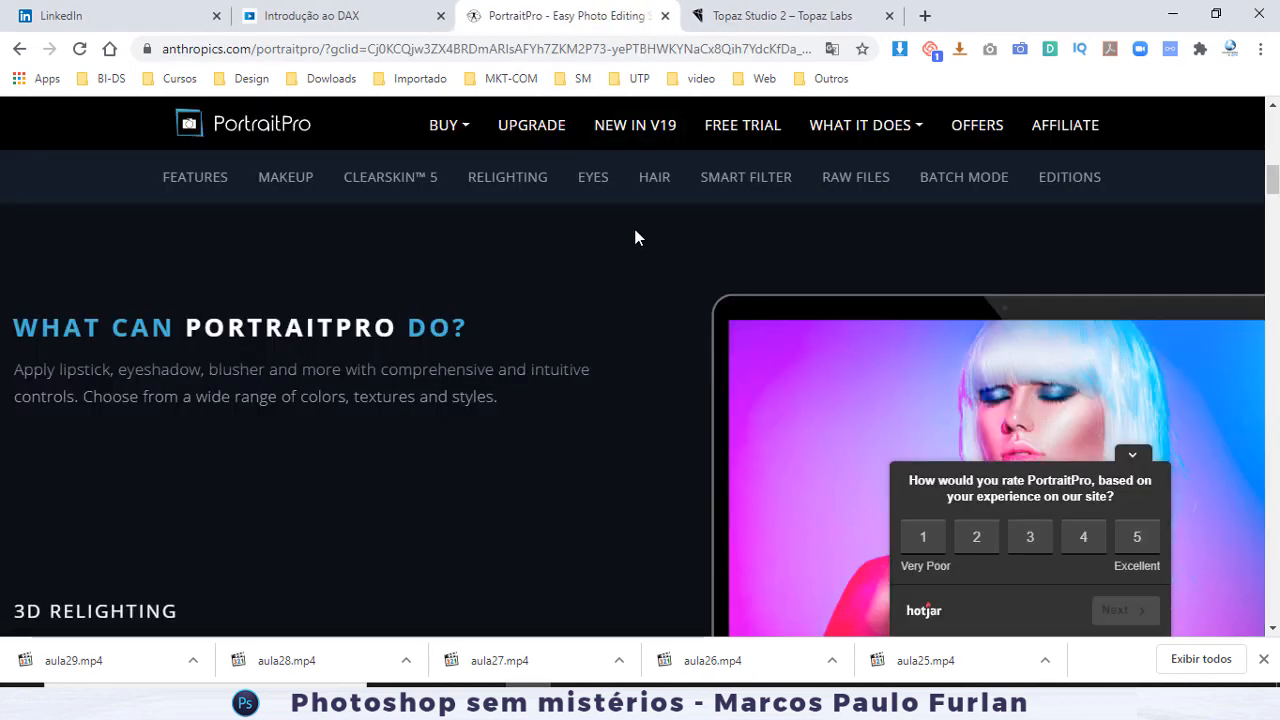
scroll(636, 230, down, 2)
scroll(517, 345, down, 4)
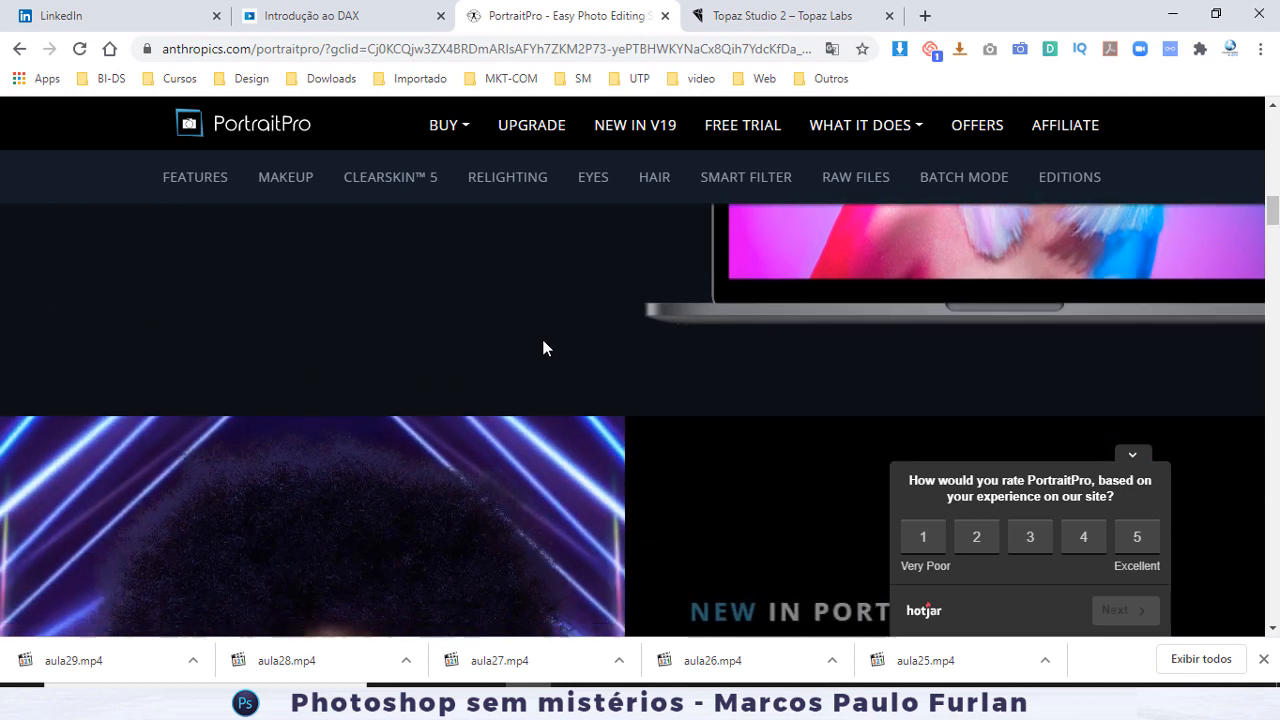
scroll(543, 345, down, 8)
scroll(415, 314, down, 1)
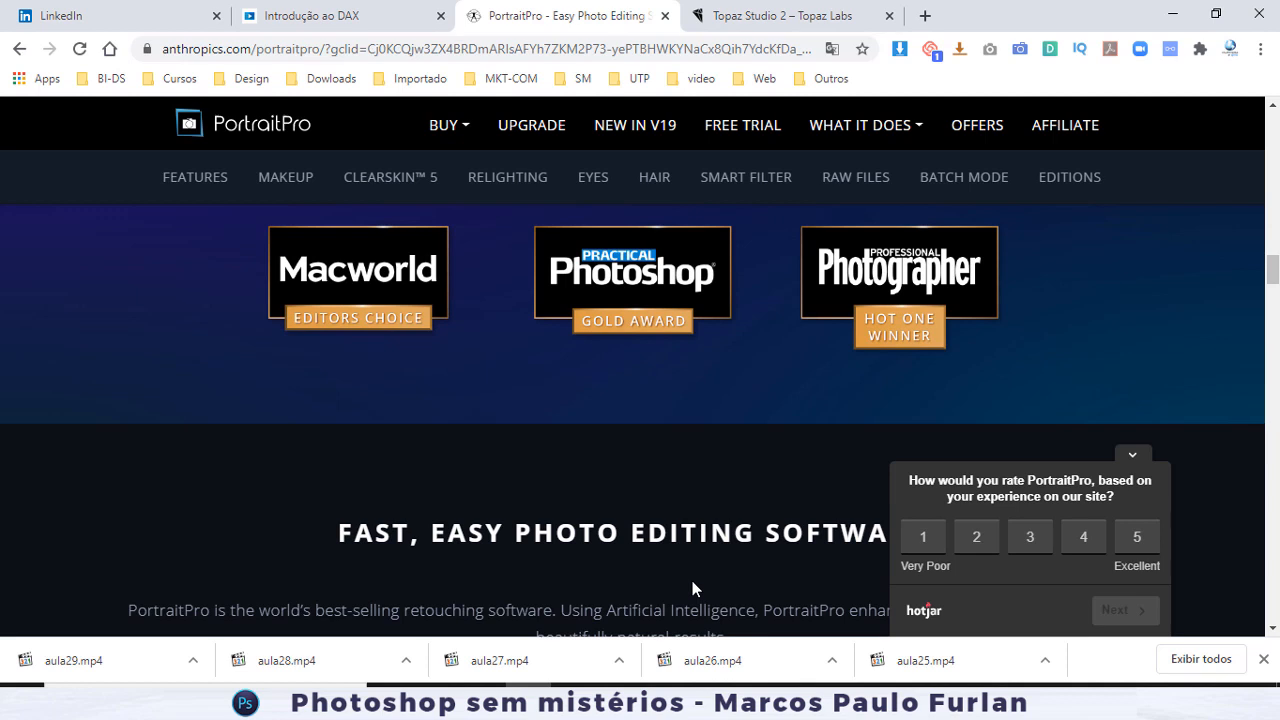
scroll(524, 339, down, 10)
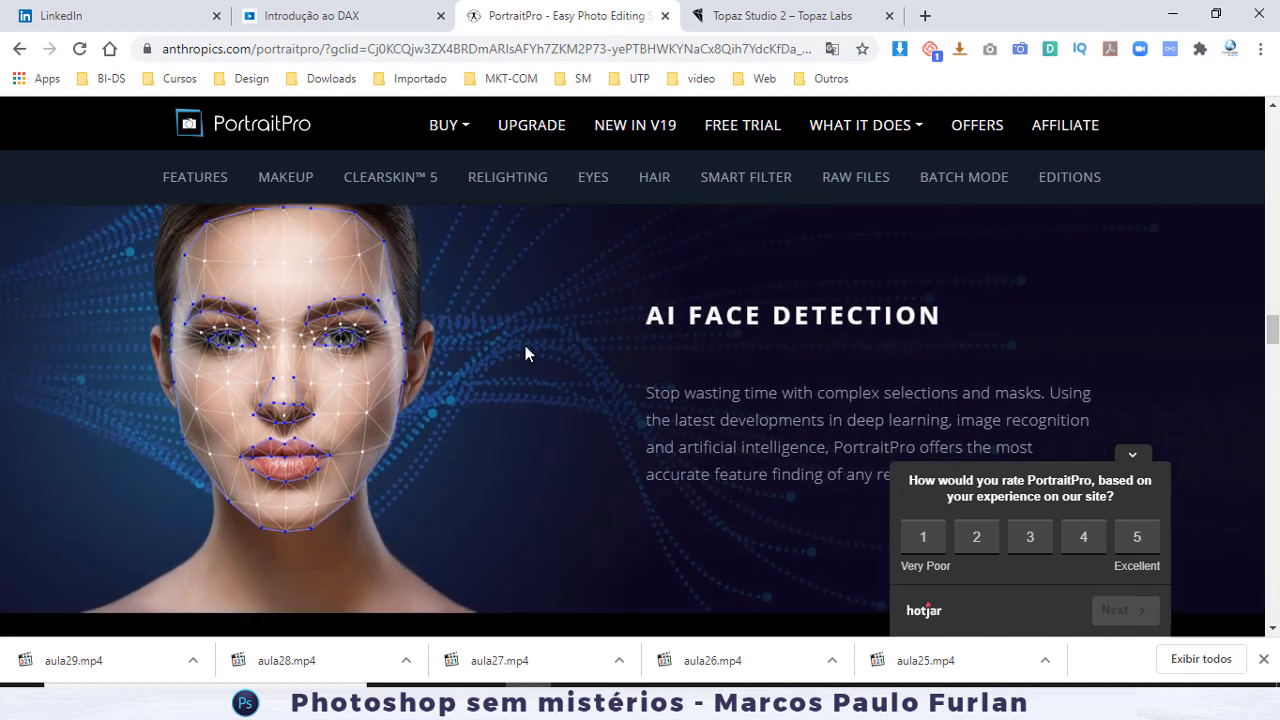
scroll(525, 345, down, 8)
scroll(525, 345, up, 2)
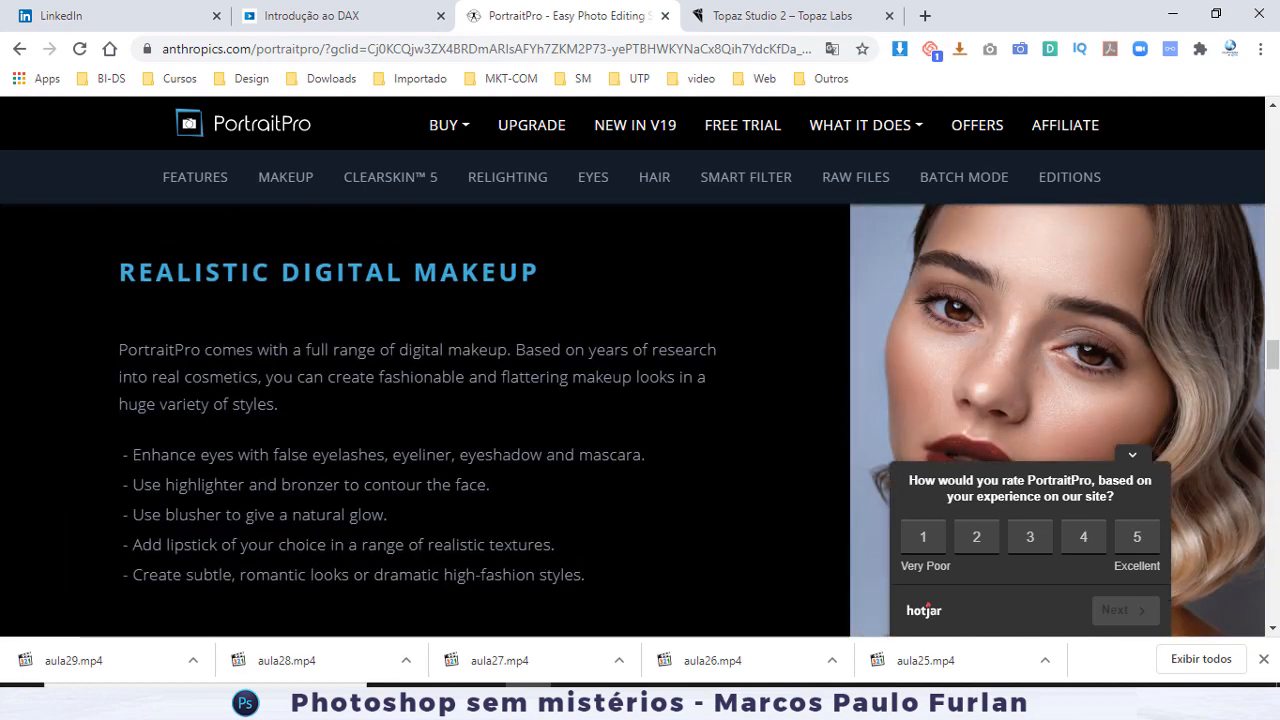
scroll(627, 337, down, 6)
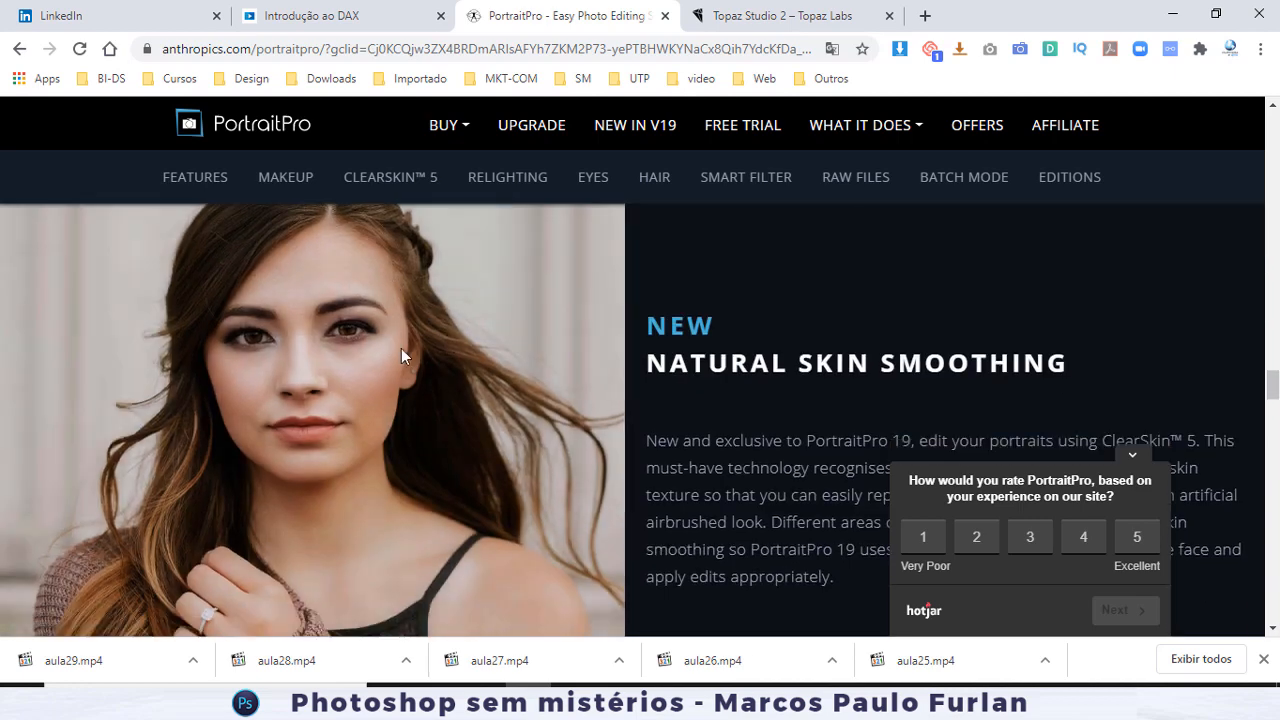
scroll(474, 325, down, 12)
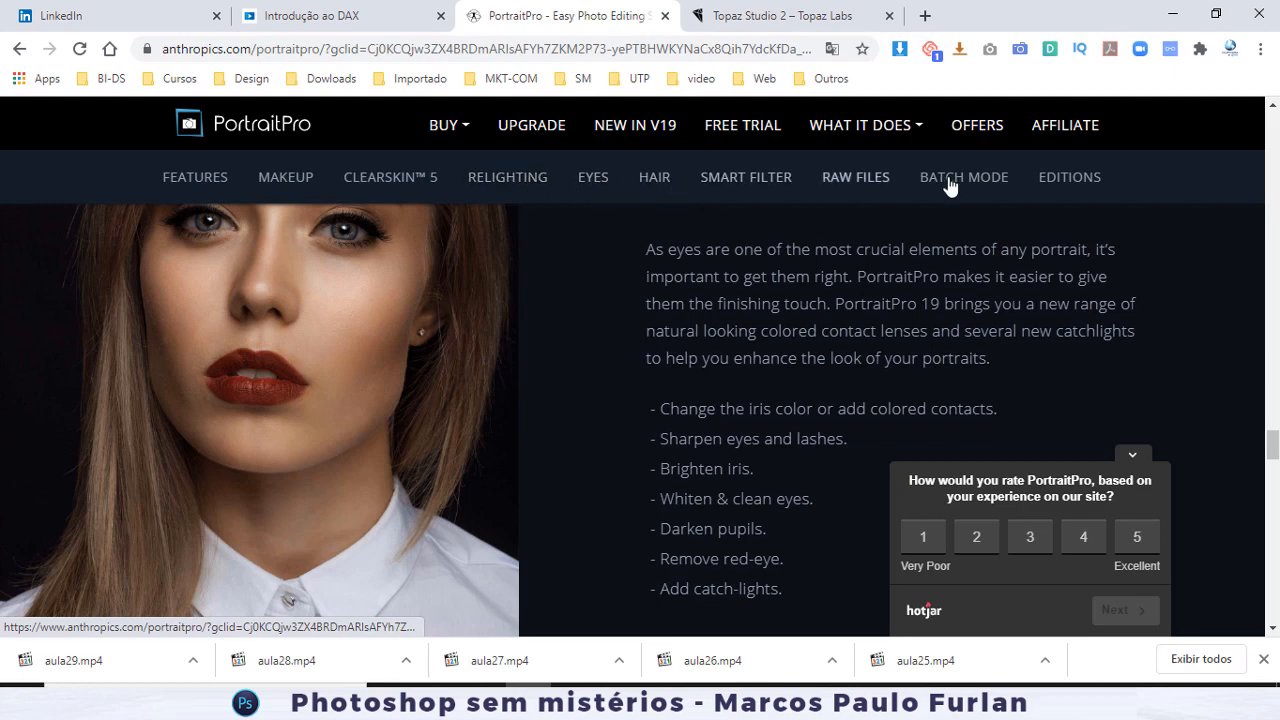
scroll(456, 285, down, 15)
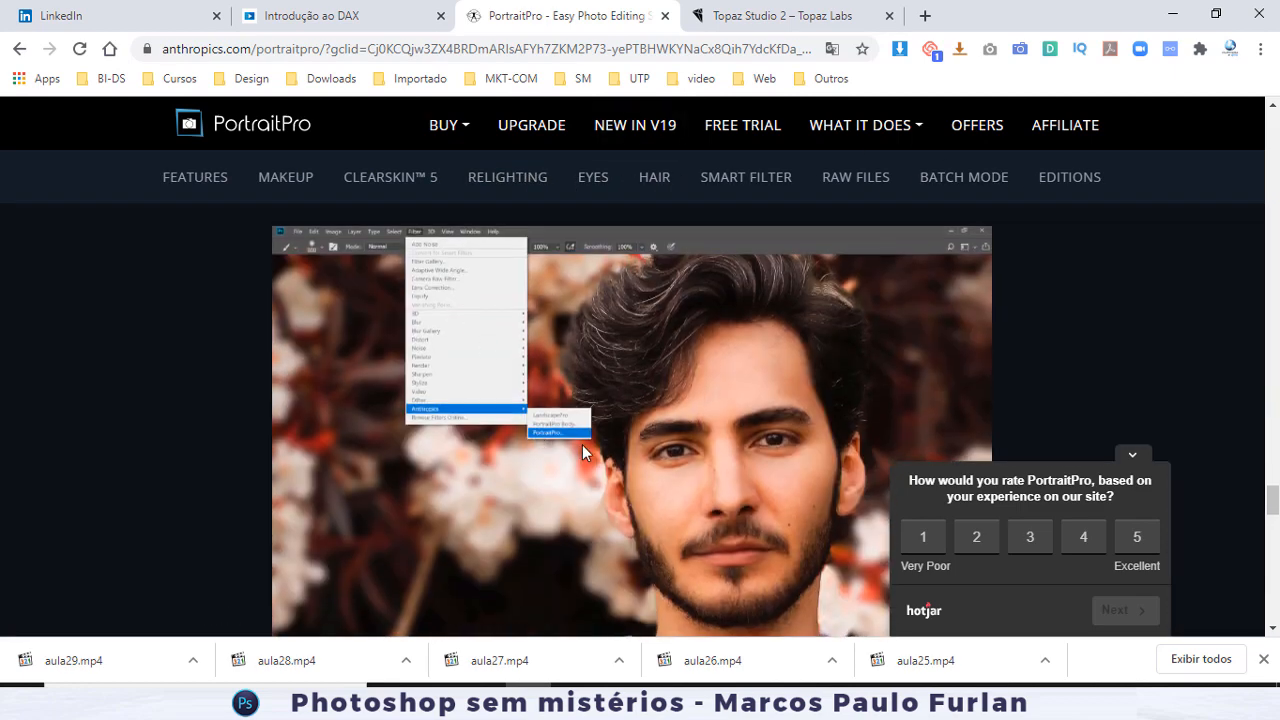
Close the PortraitPro page and look over the Topaz Studio 2 product page.
click(665, 16)
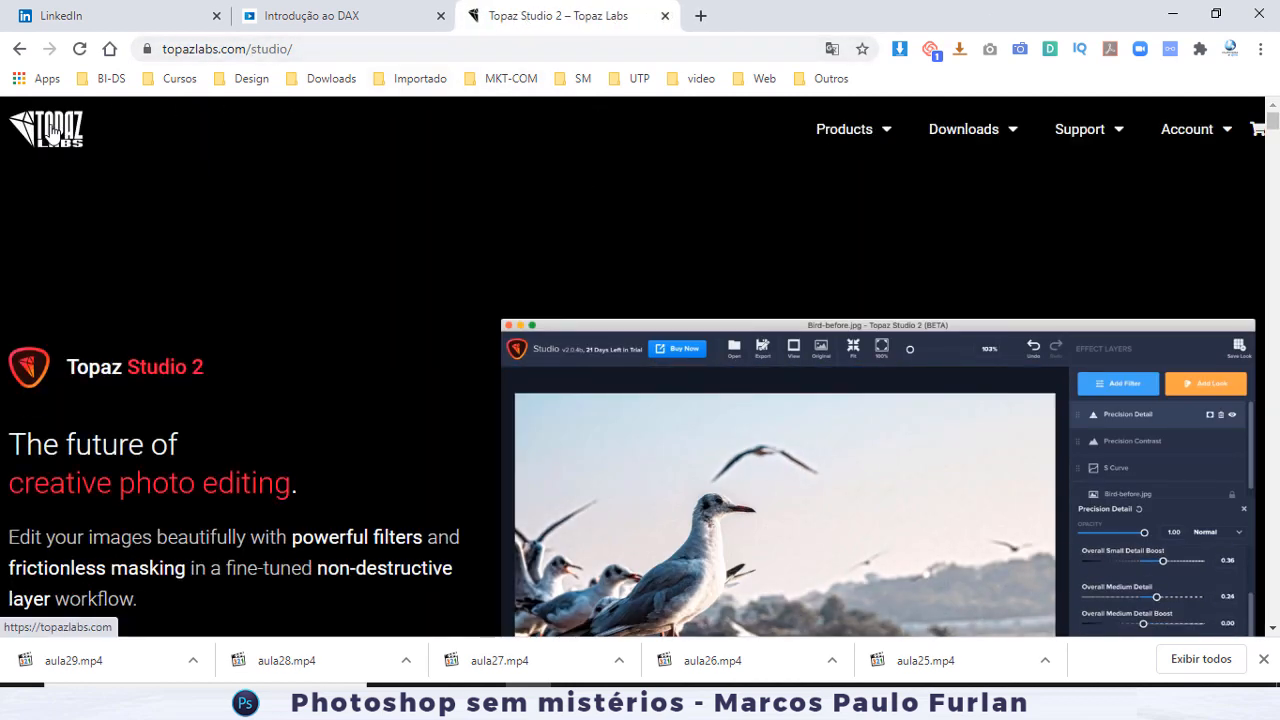
scroll(782, 331, down, 1)
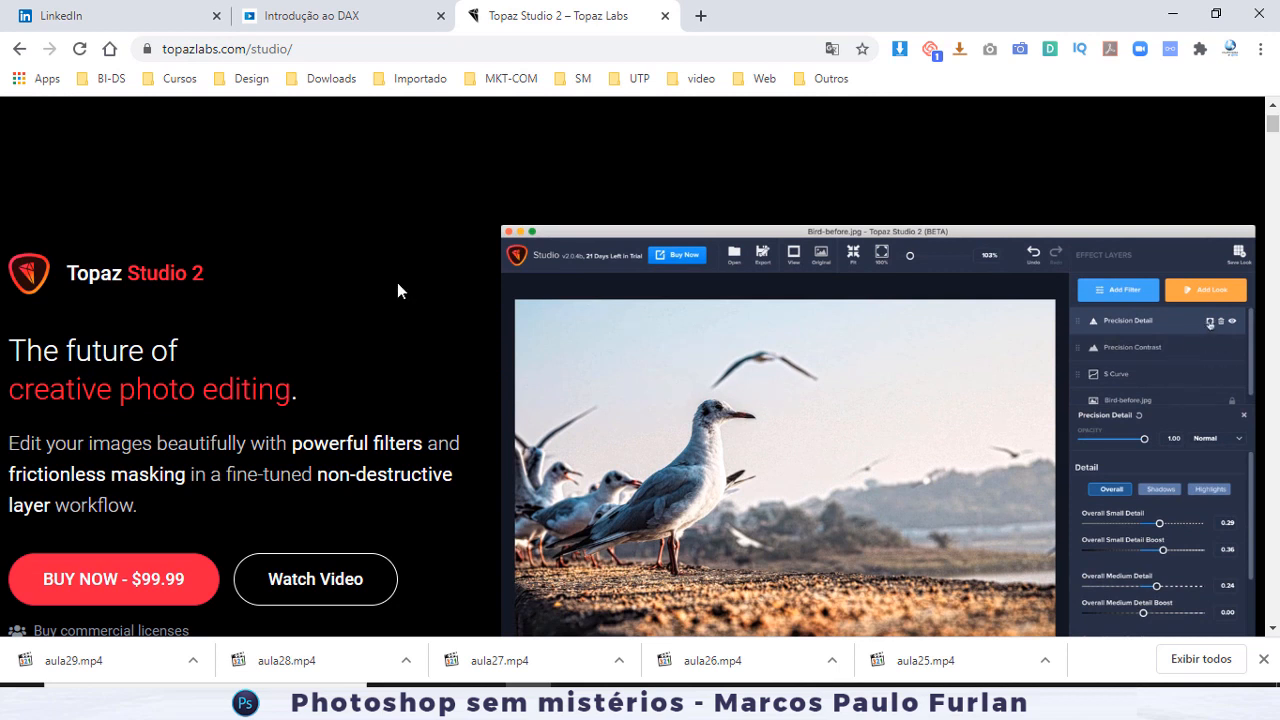
scroll(700, 275, down, 1)
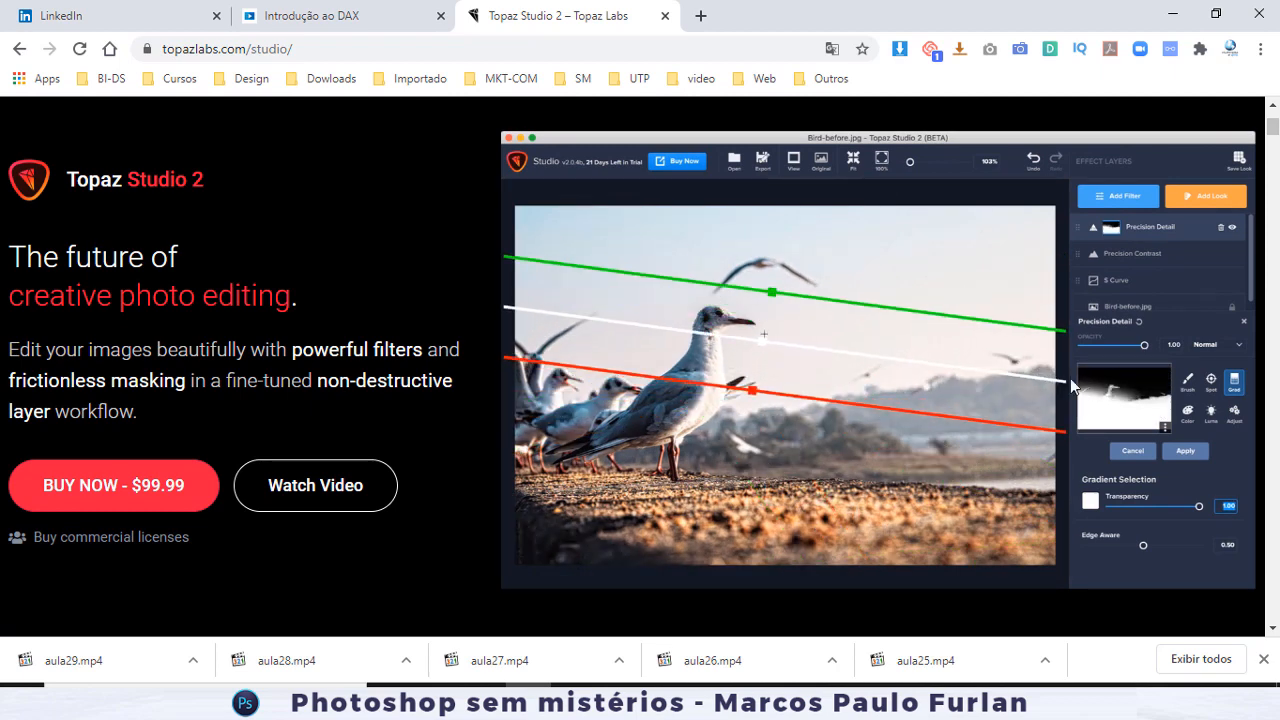
scroll(838, 282, down, 5)
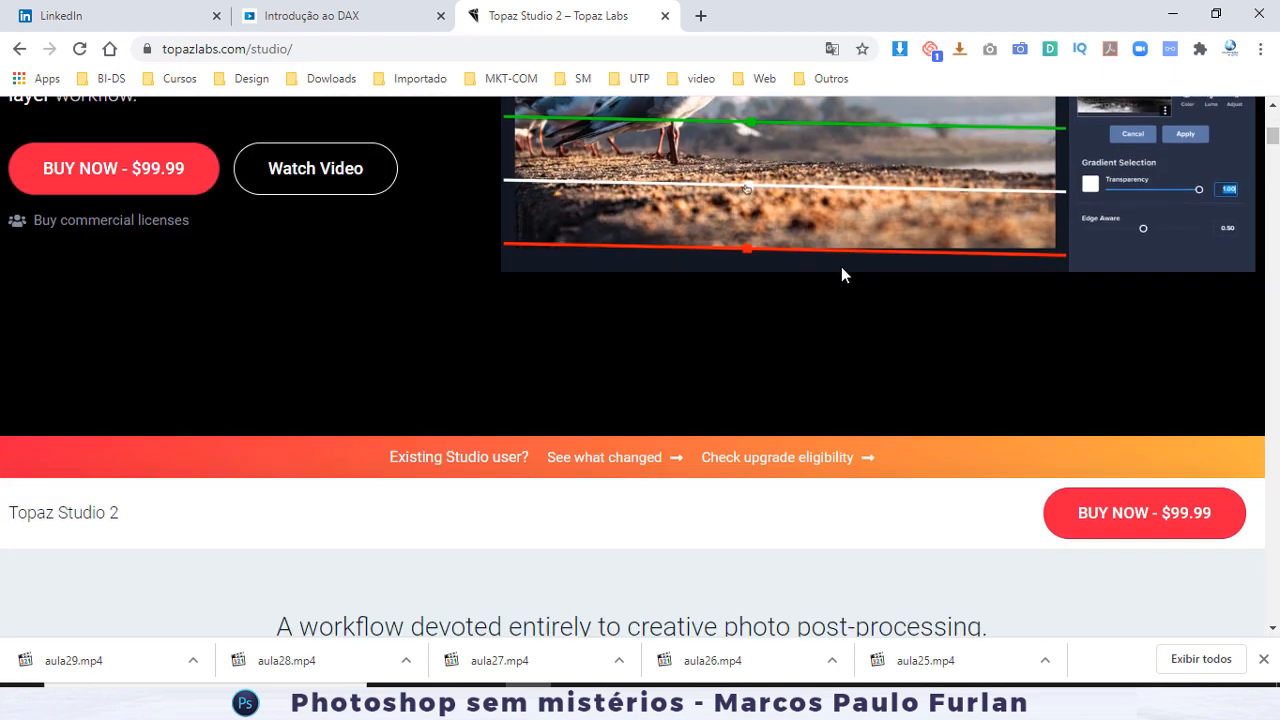
scroll(840, 274, up, 5)
Reopen the recently closed PortraitPro and Nik Collection pages from the browser history.
click(1260, 48)
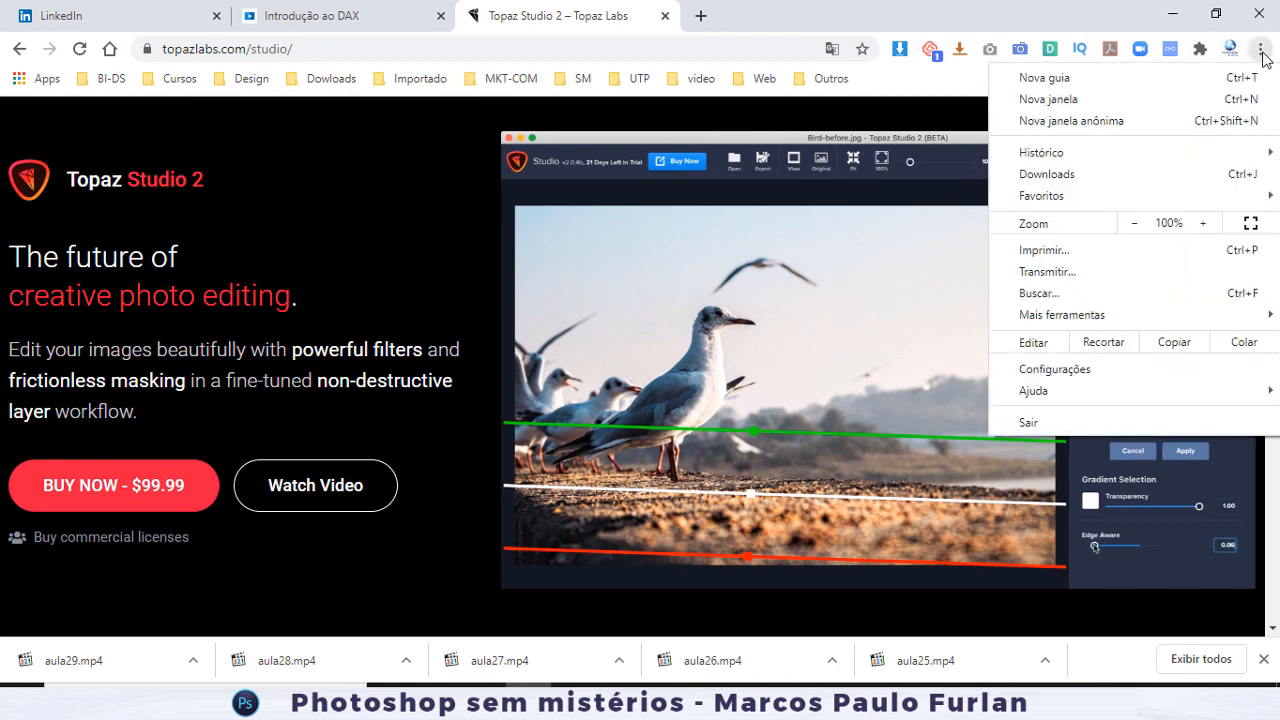
mouse_move(1106, 155)
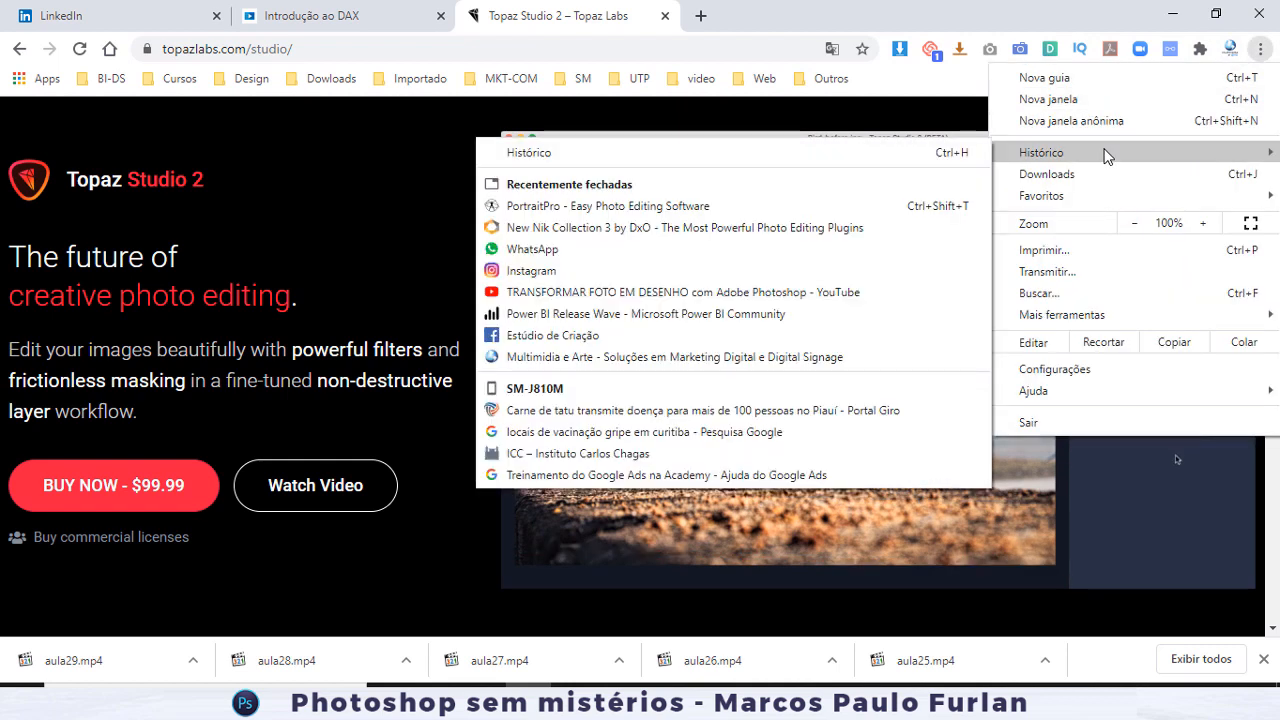
click(614, 206)
click(1260, 48)
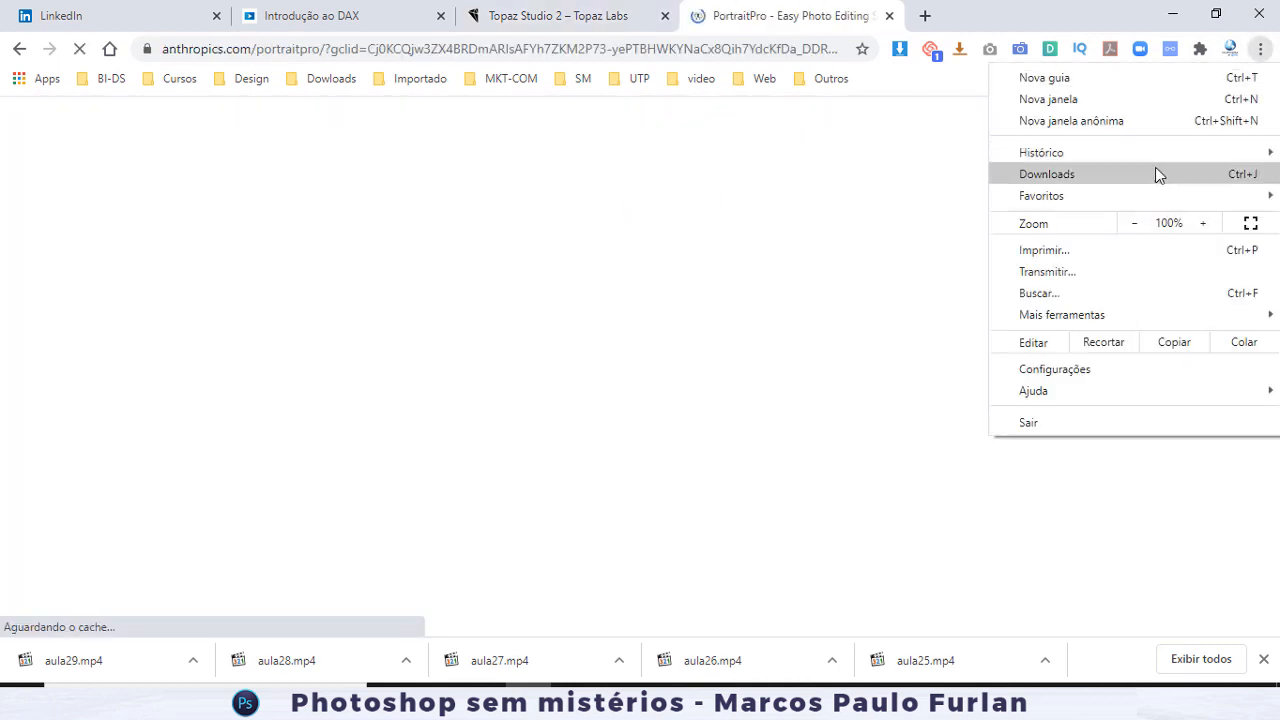
mouse_move(1143, 157)
click(495, 206)
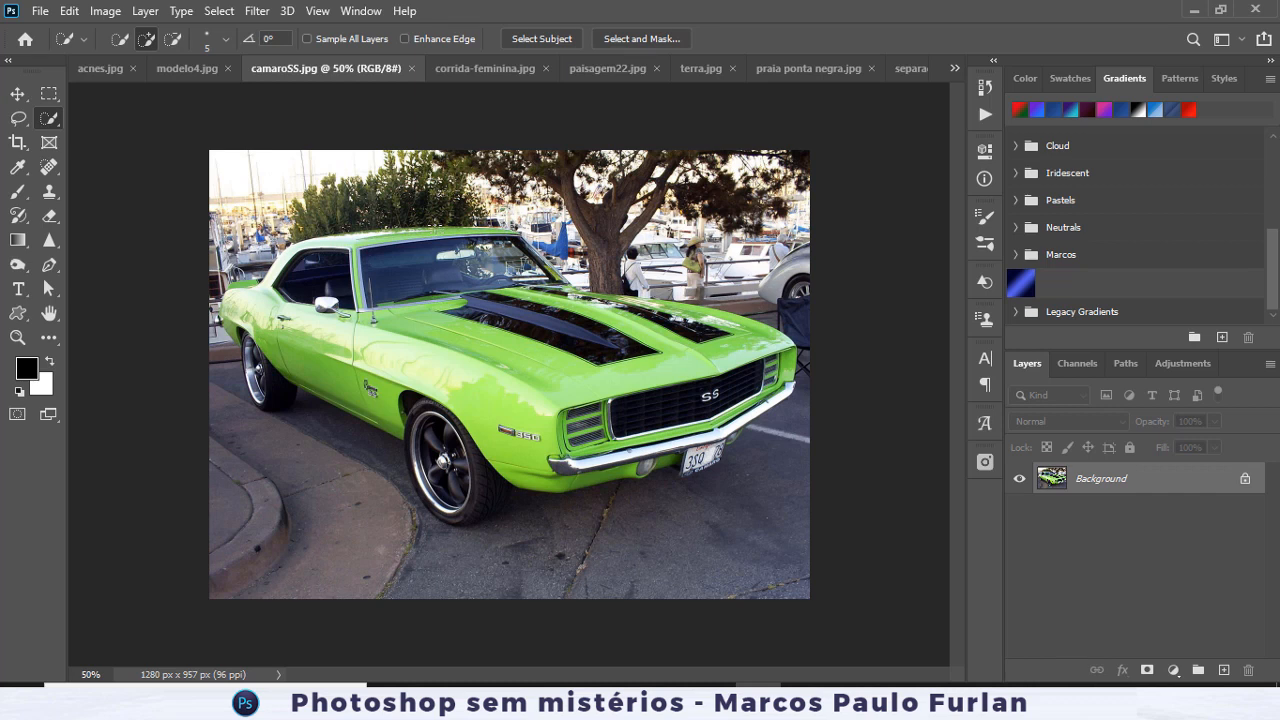
Switch to Photoshop, reapply the last Filter Gallery effect to the camaroSS.jpg photo and undo it.
click(257, 11)
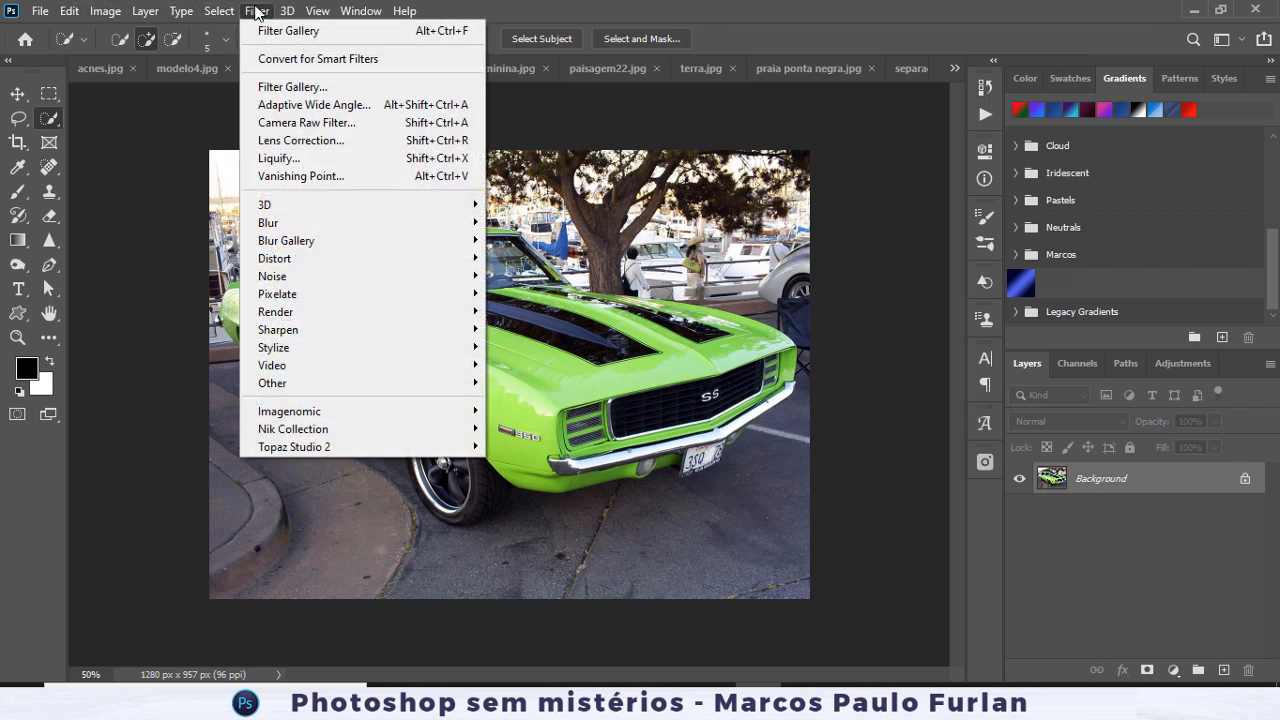
click(333, 31)
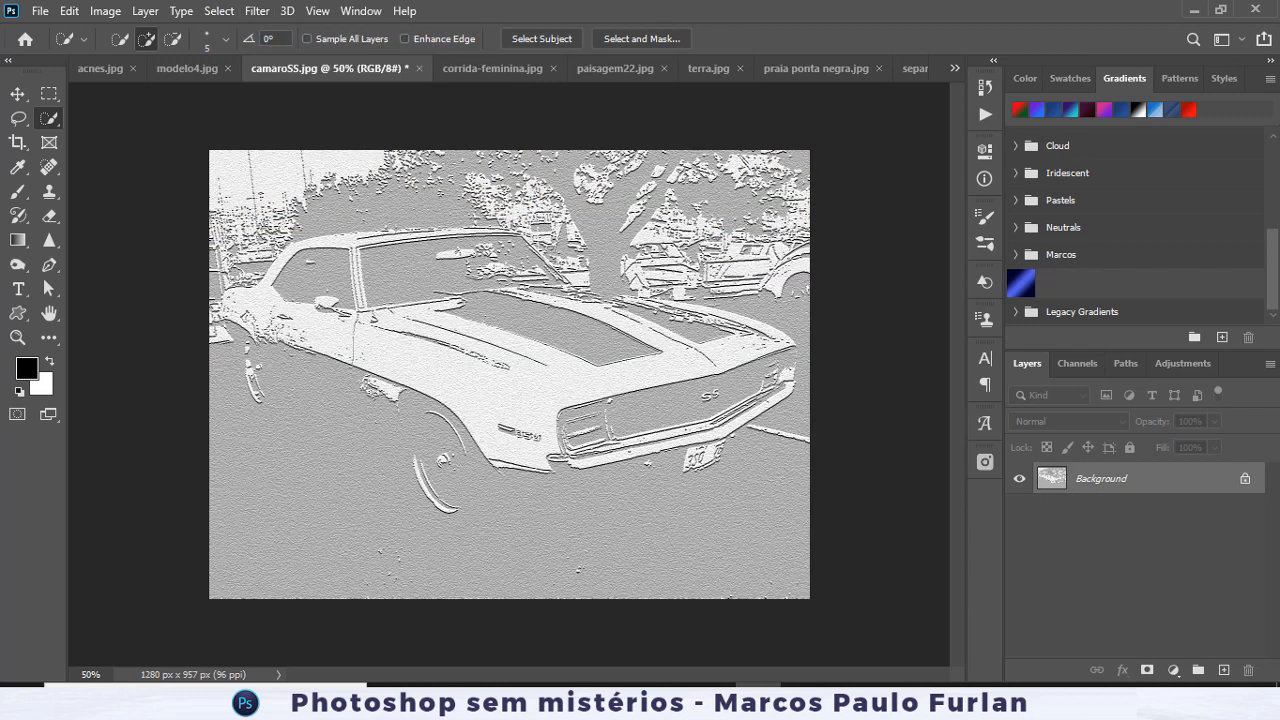
click(69, 11)
click(100, 26)
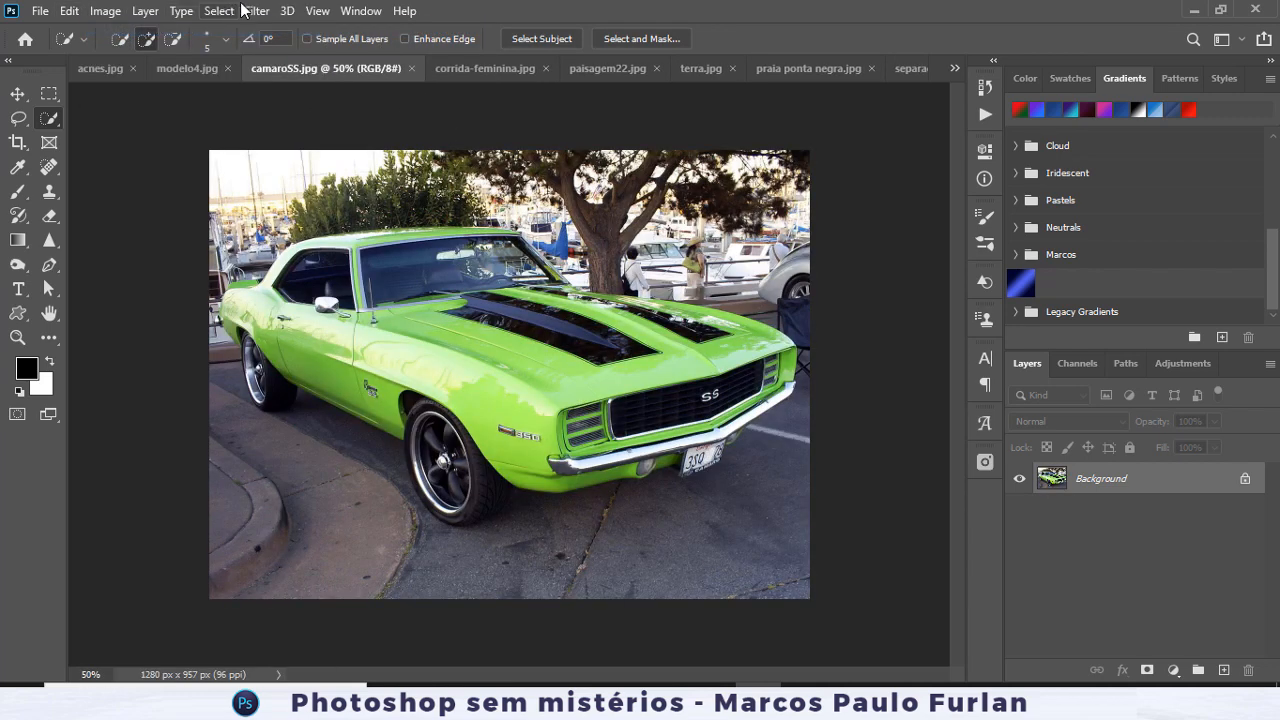
Convert the car photo's Background layer to a smart object for re-editable smart filters.
click(257, 11)
click(309, 57)
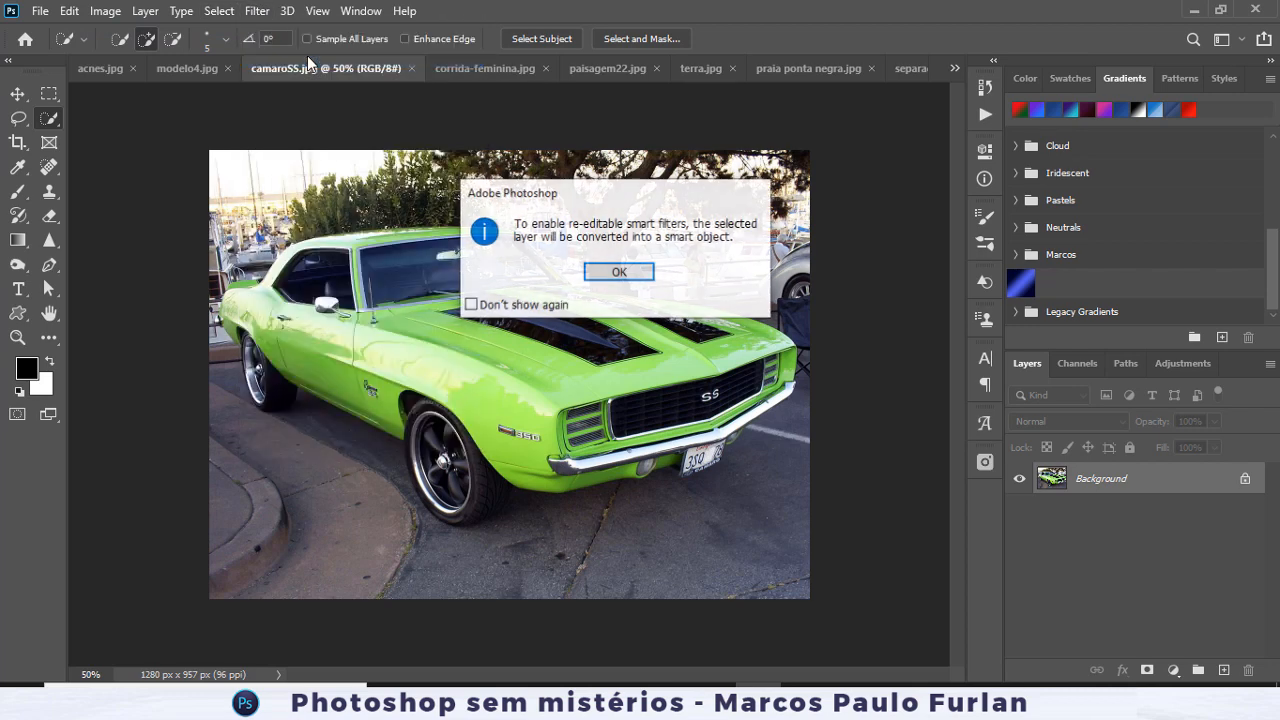
click(618, 272)
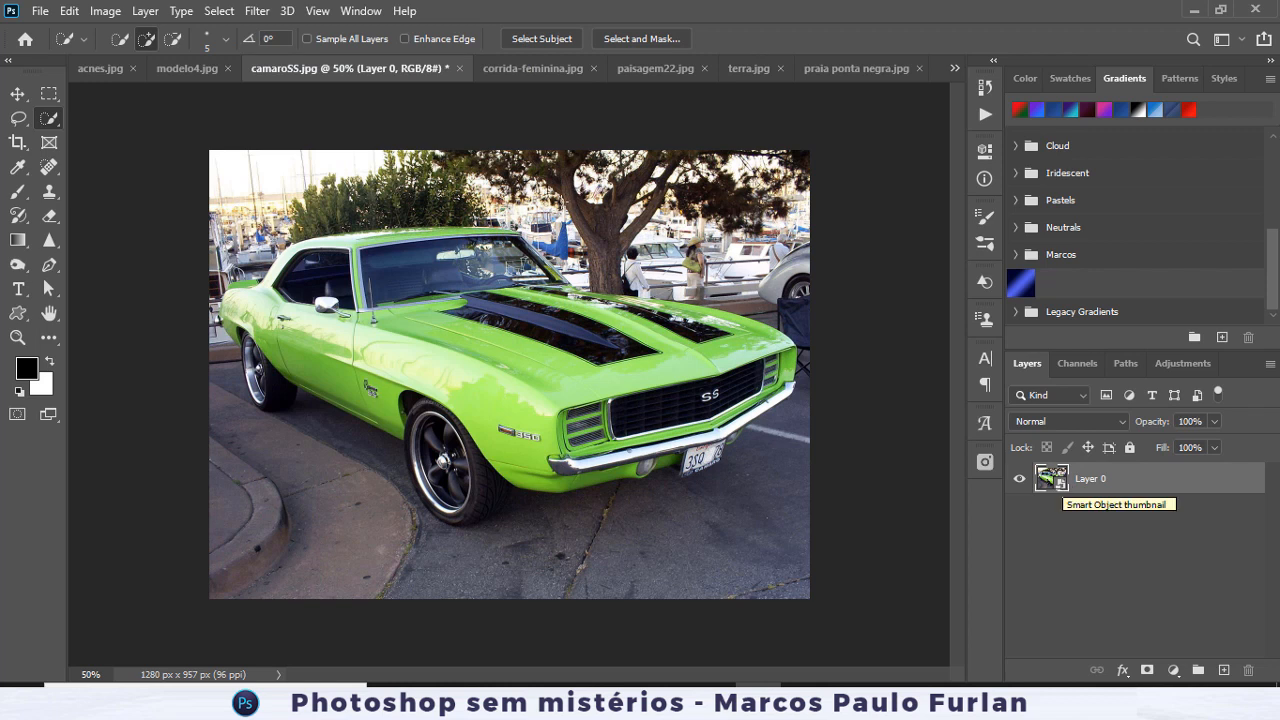
Open the Filter Gallery for the car's smart object and delete the Note Paper effect from the effect stack.
click(257, 10)
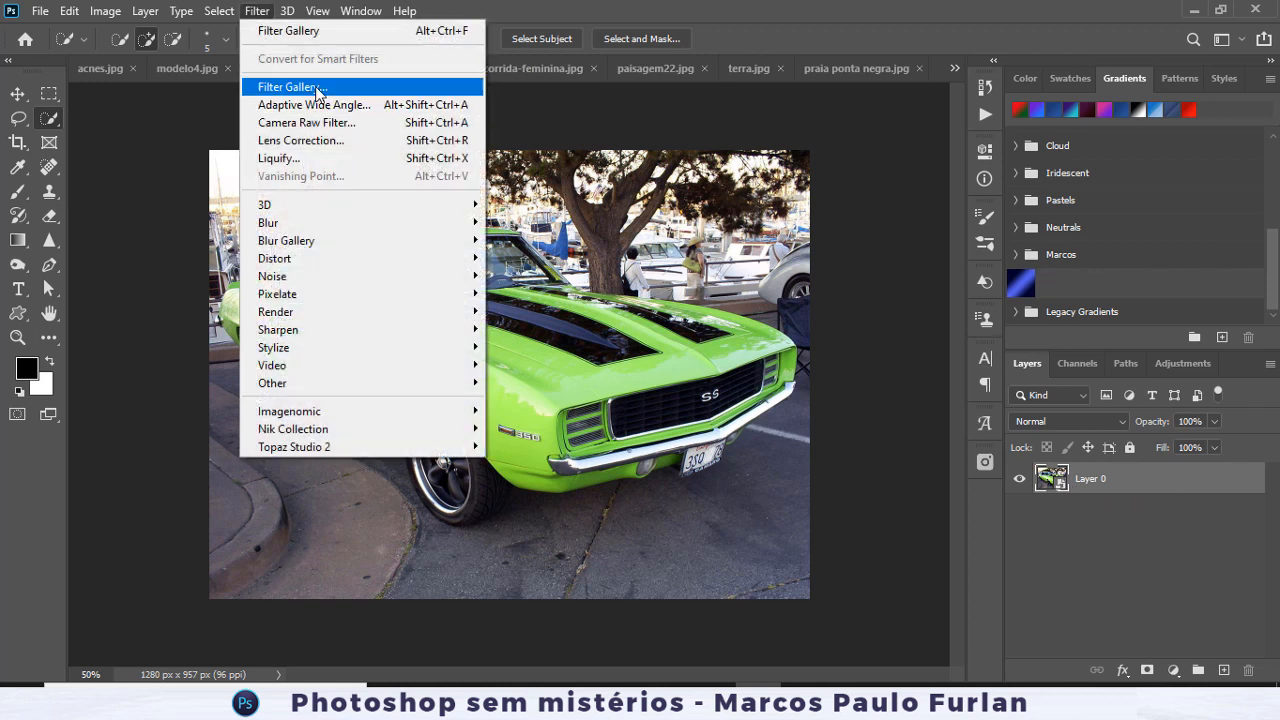
click(316, 88)
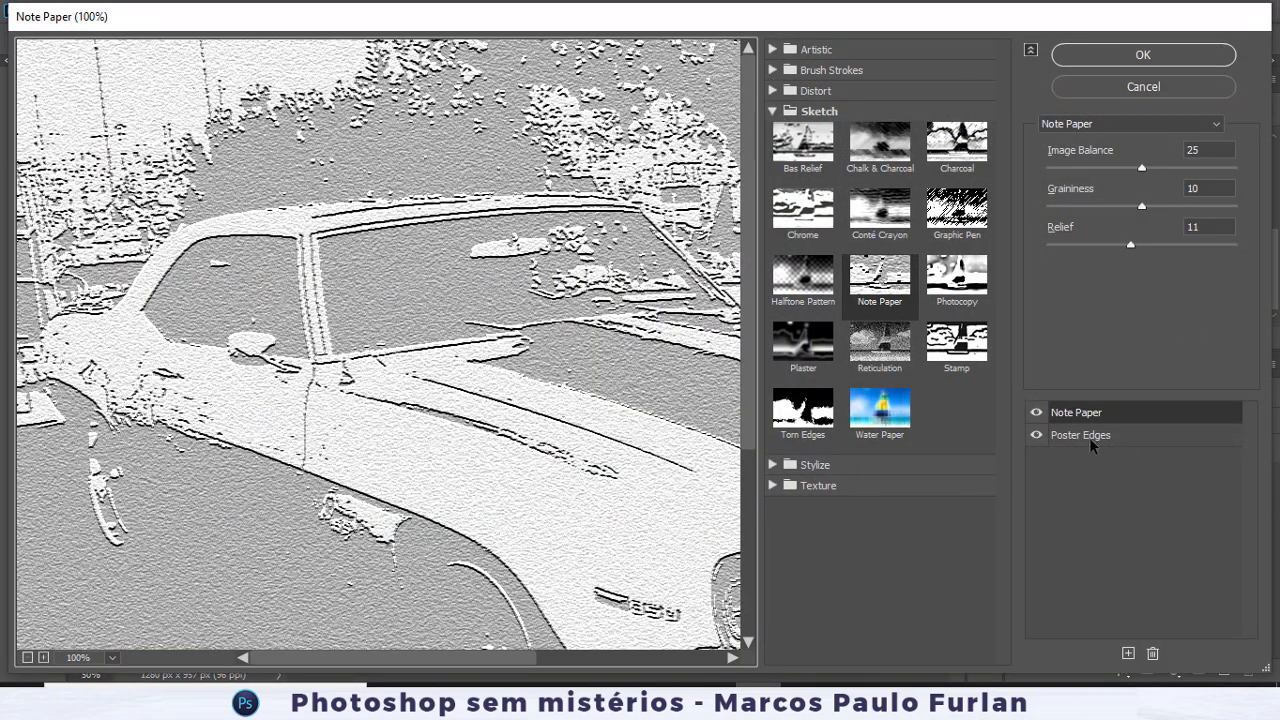
click(1152, 653)
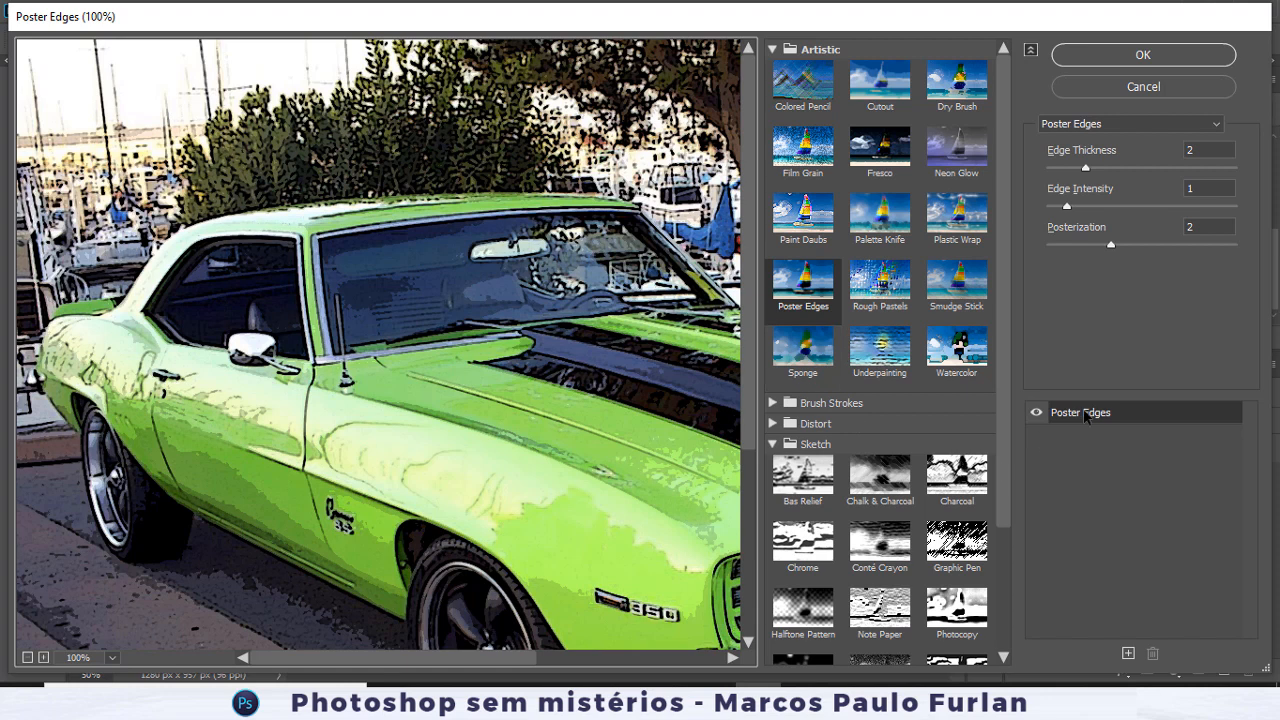
Compare the Colored Pencil and Cutout effects on the whole car photo and choose Cutout.
click(806, 90)
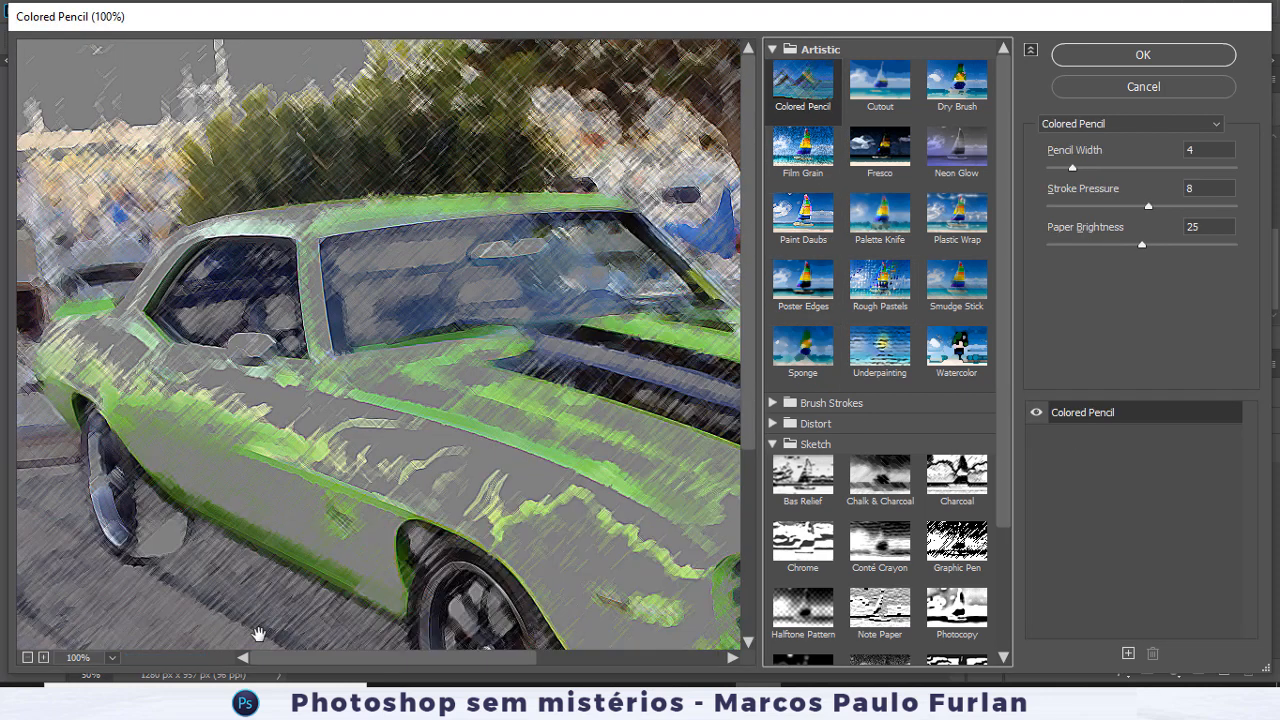
key(ctrl+0)
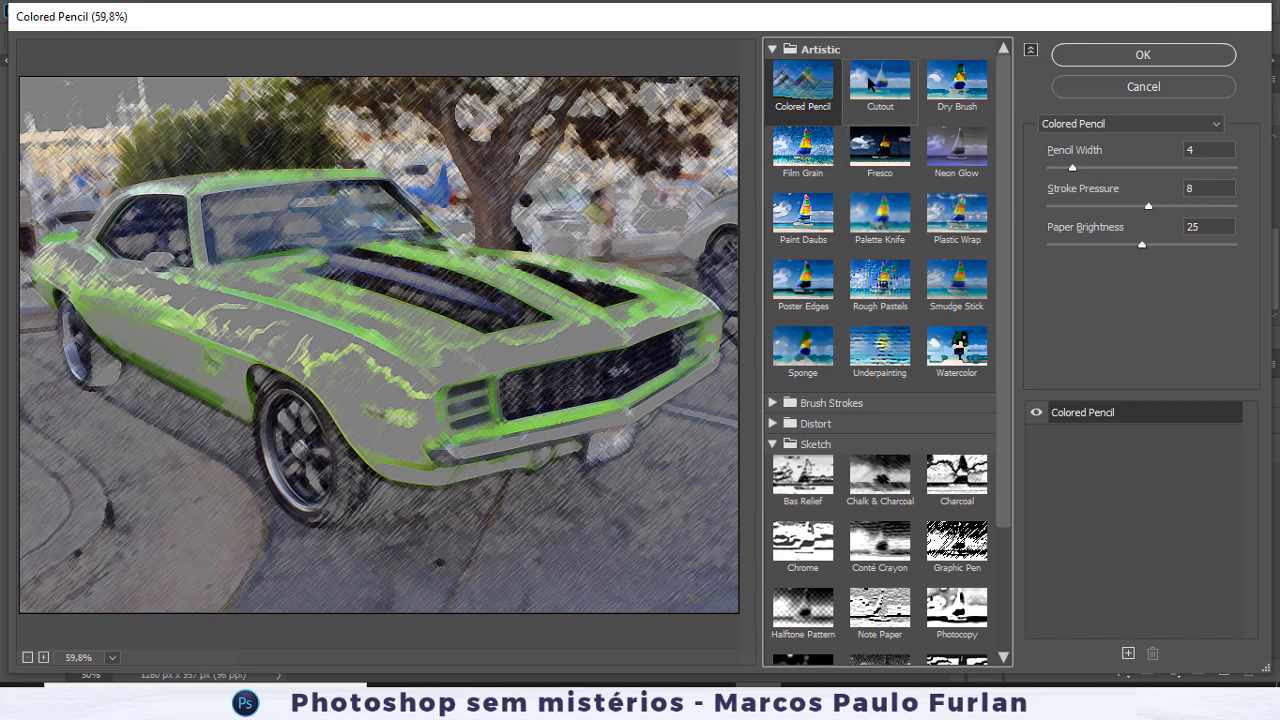
click(870, 84)
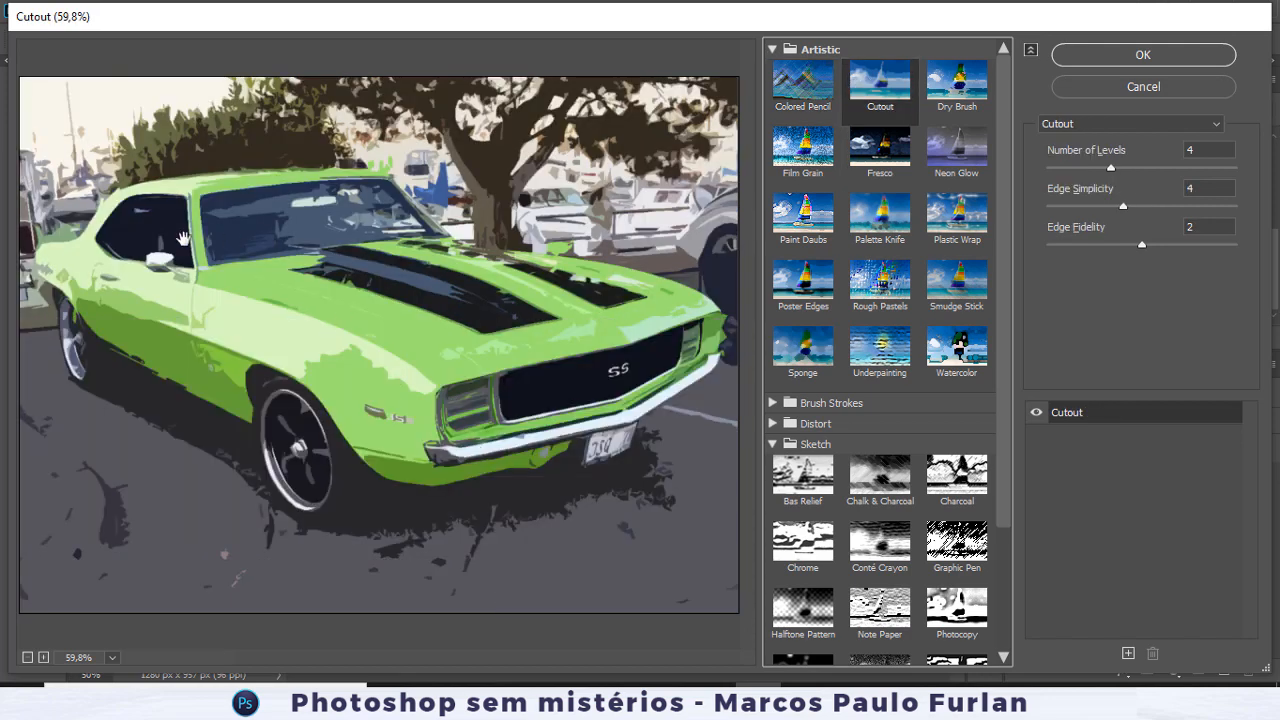
click(825, 95)
click(881, 92)
Apply Cutout as a smart filter with Number of Levels 6, Edge Simplicity 1 and Edge Fidelity 2.
click(1066, 170)
click(1125, 170)
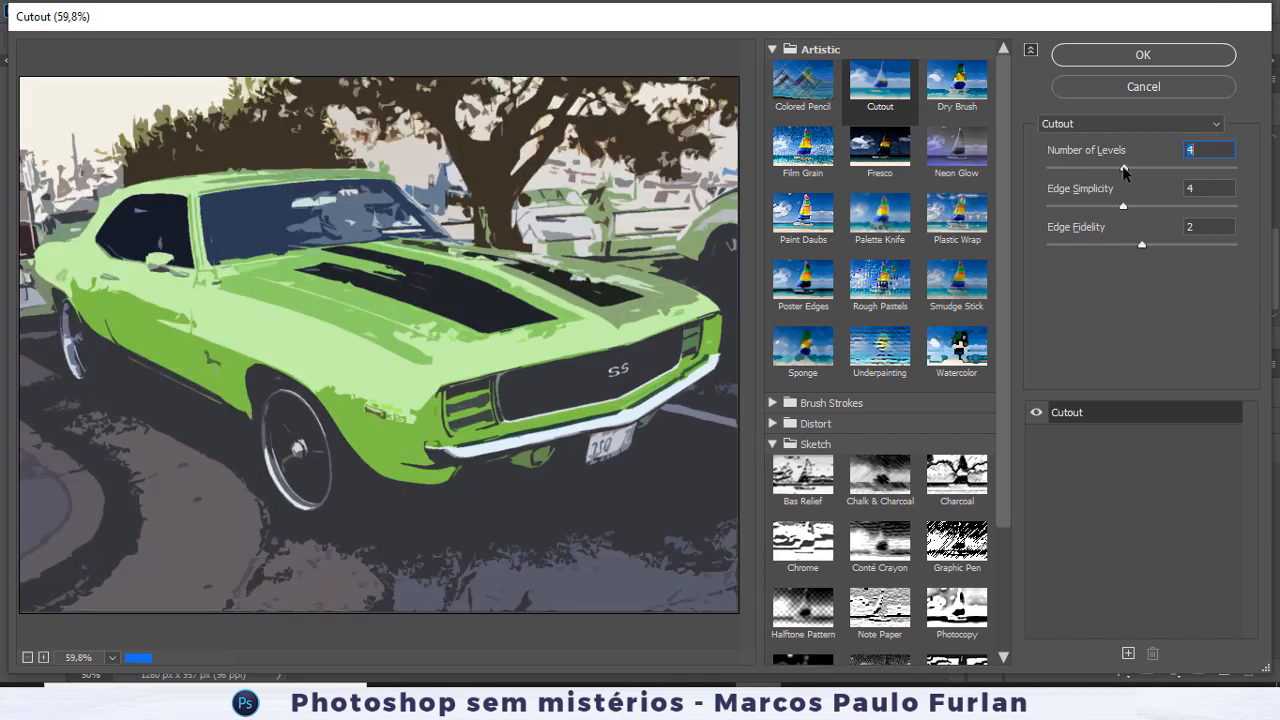
click(1184, 169)
click(1152, 206)
click(1125, 206)
click(1079, 207)
click(1075, 206)
click(1079, 244)
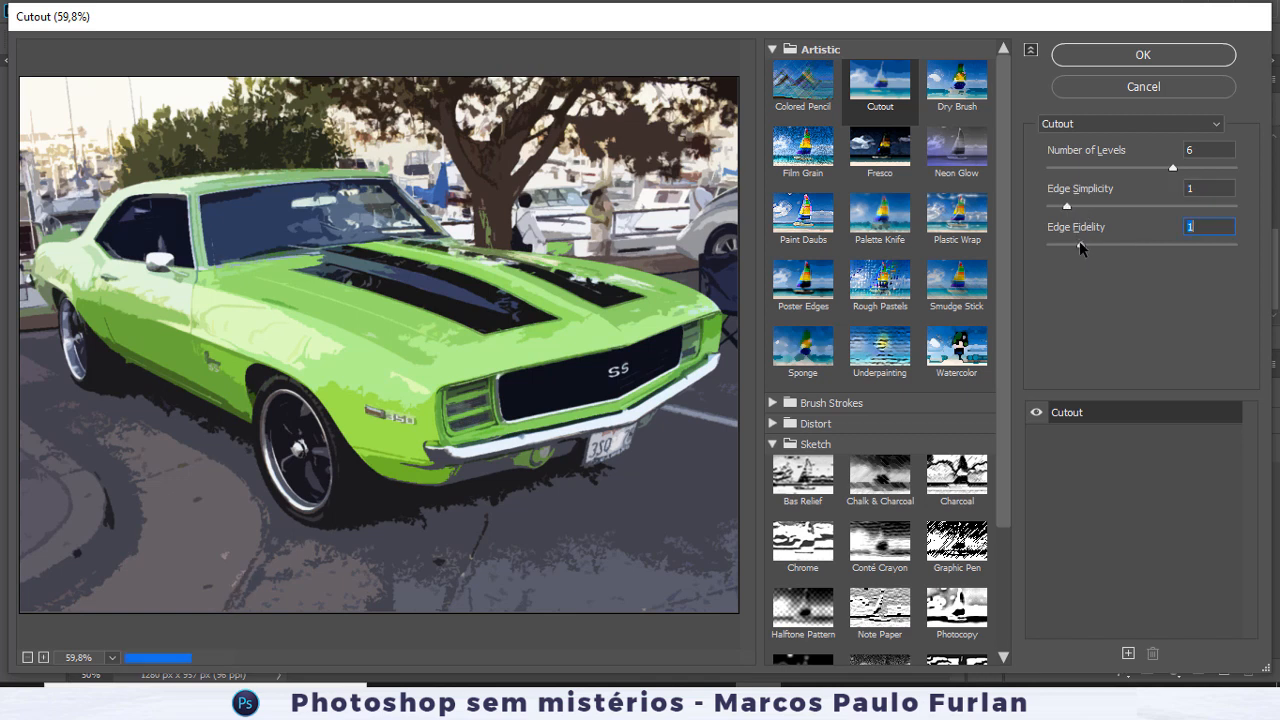
click(1155, 244)
click(1141, 52)
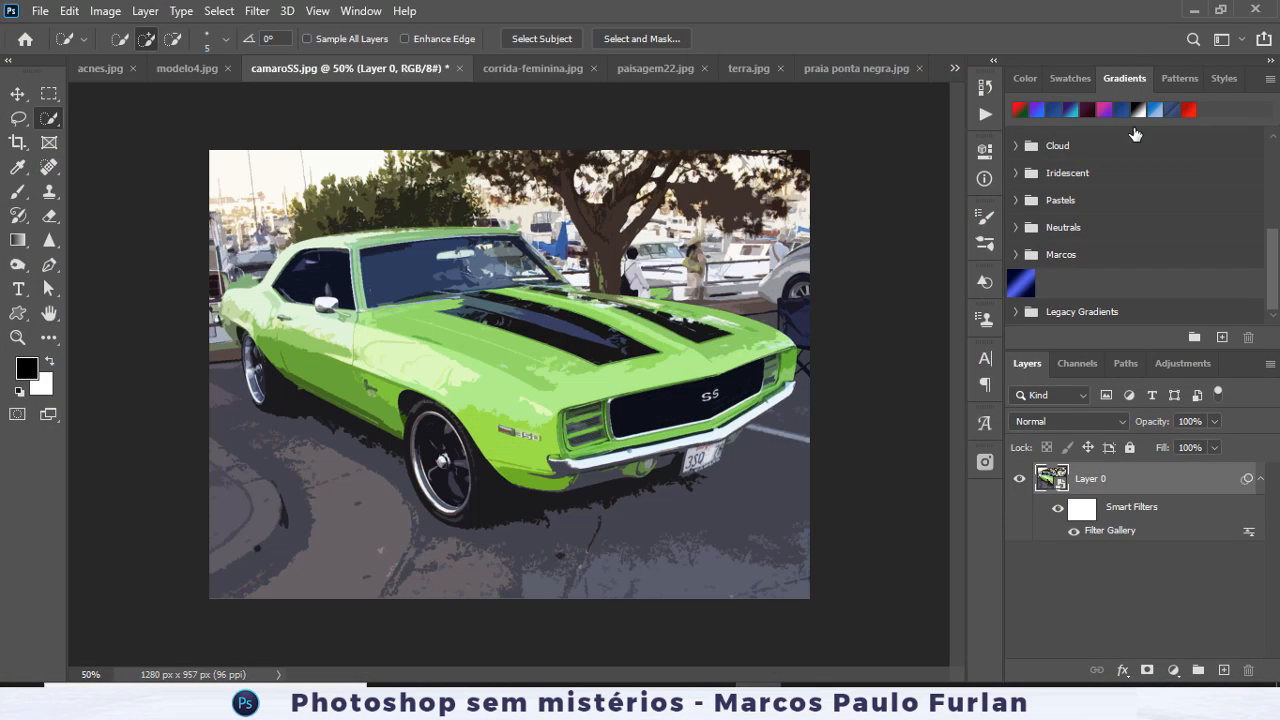
Reopen the Filter Gallery smart filter and preview Artistic effects from Dry Brush, Film Grain, Fresco and Neon Glow through Paint Daubs, Palette Knife and Plastic Wrap.
double_click(1112, 530)
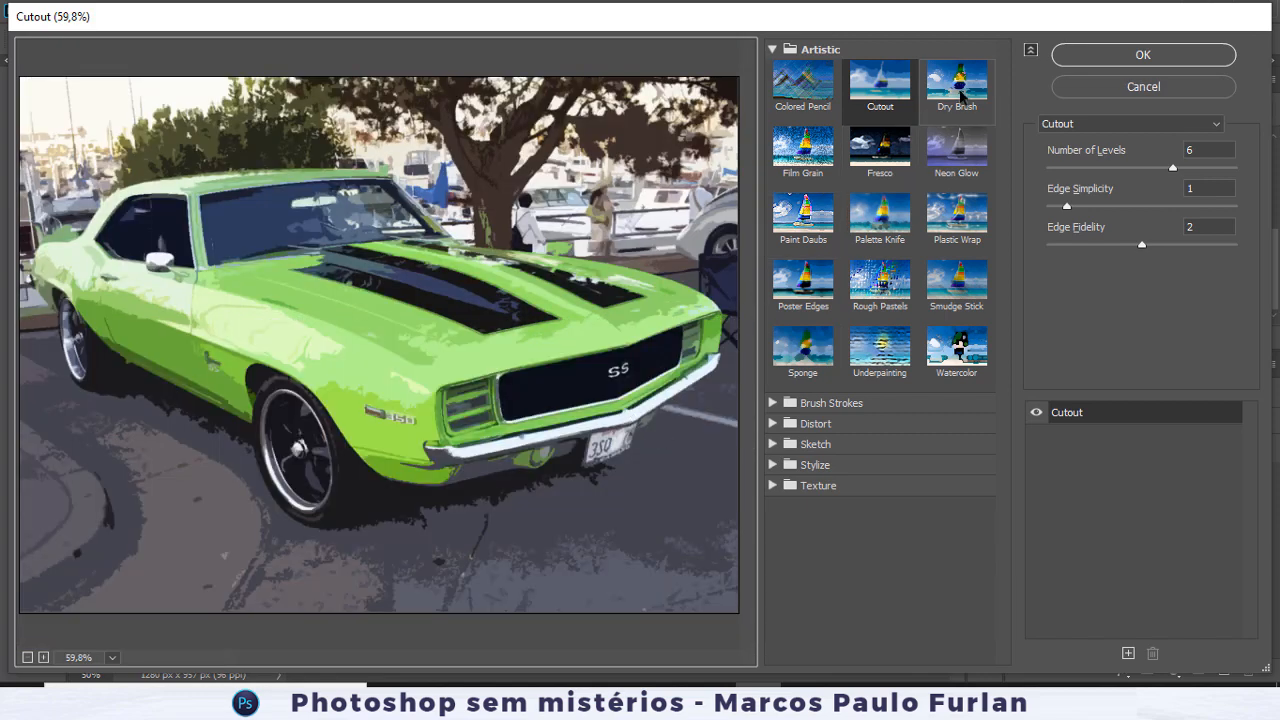
click(962, 95)
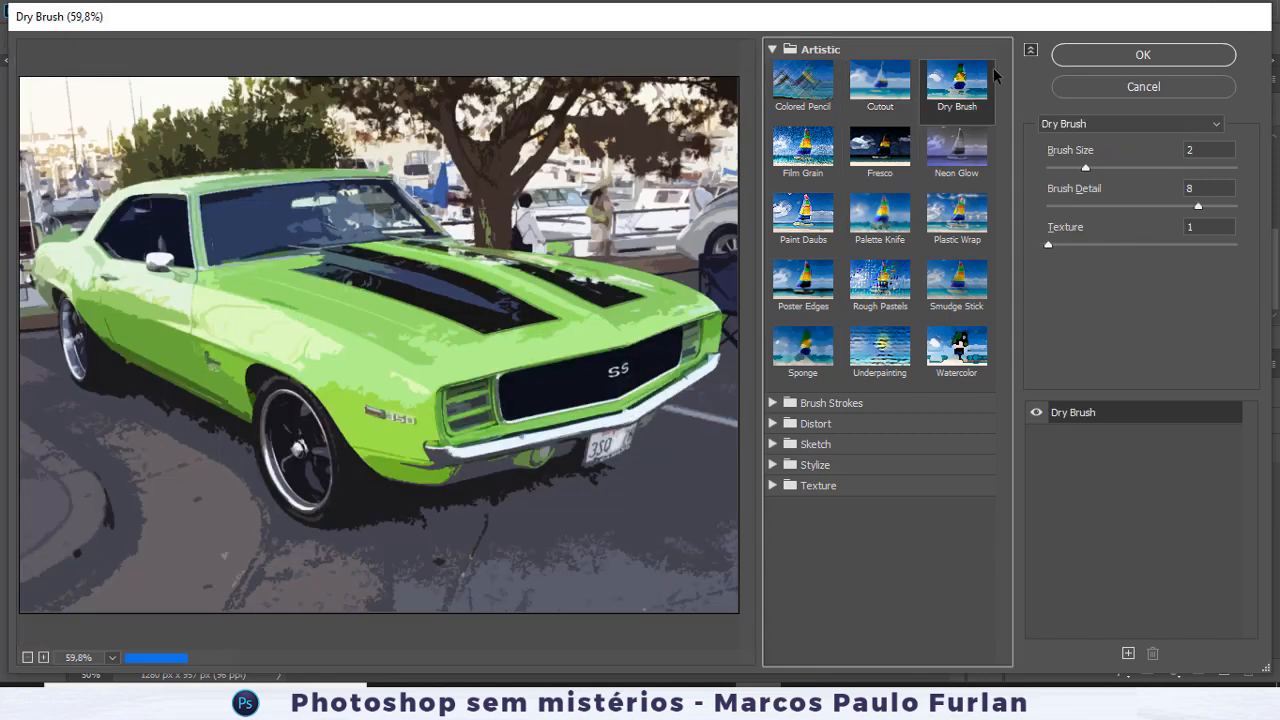
click(815, 145)
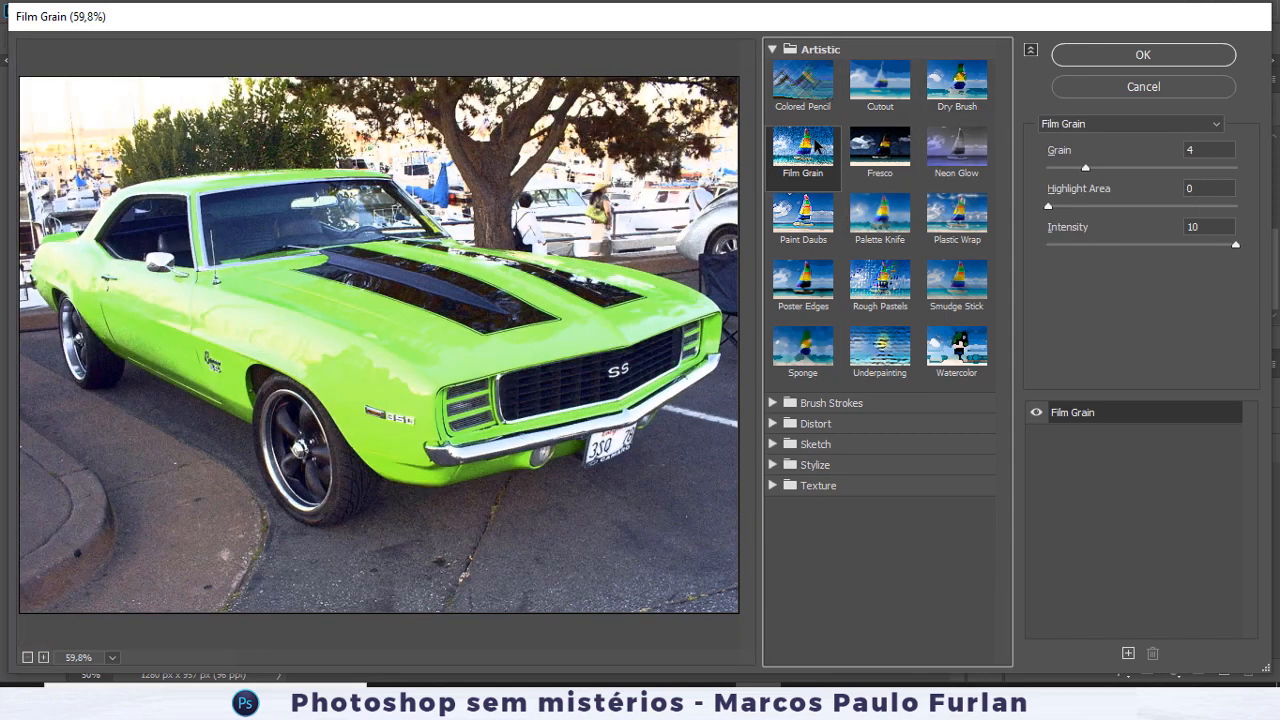
click(865, 158)
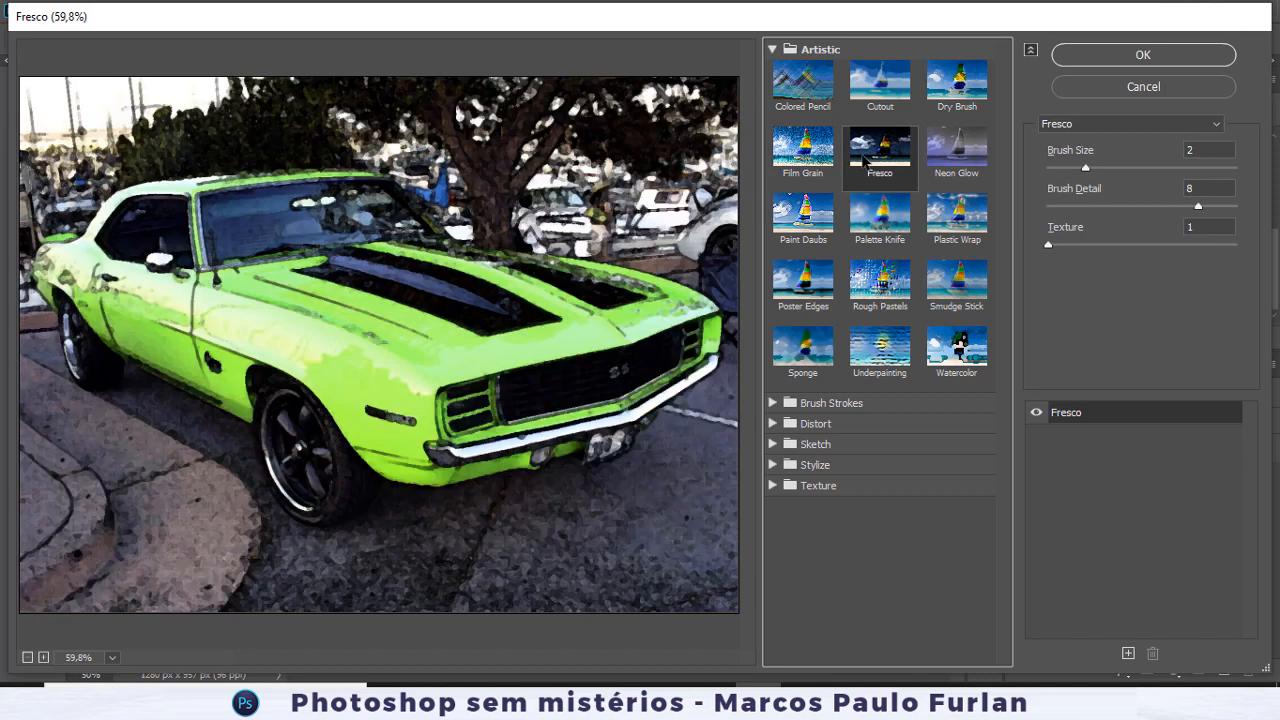
click(932, 160)
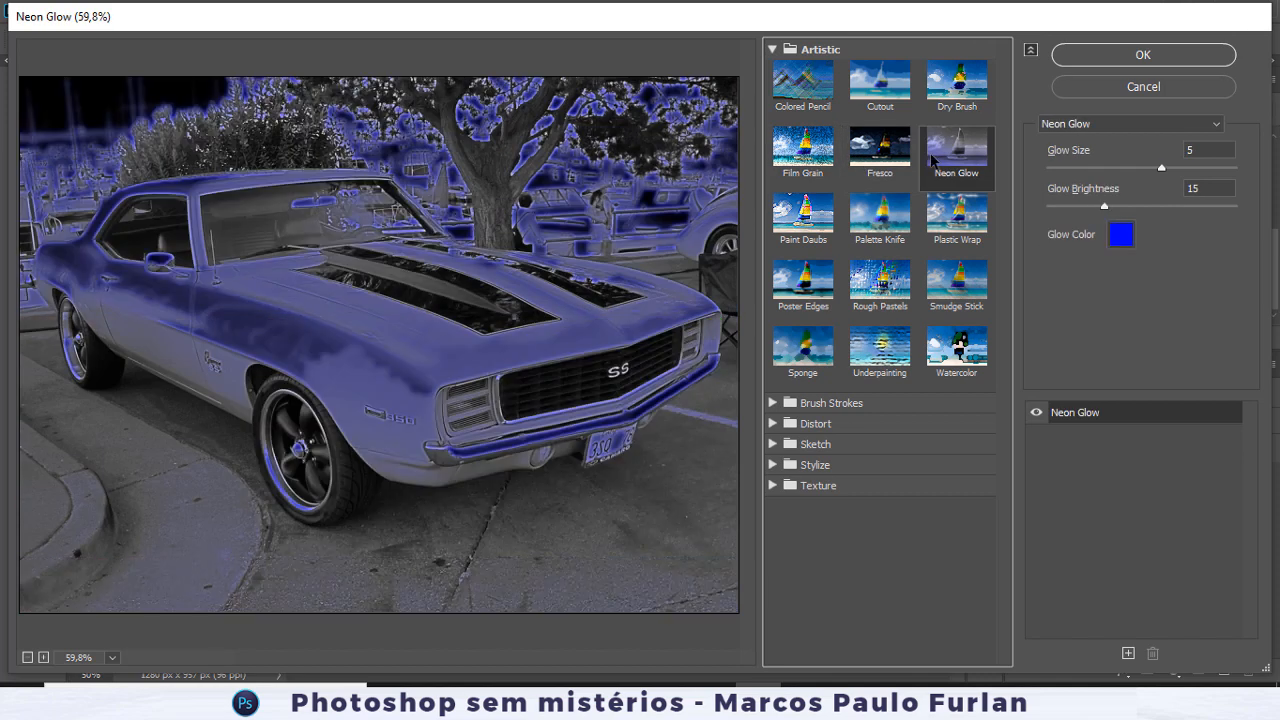
click(816, 220)
click(880, 214)
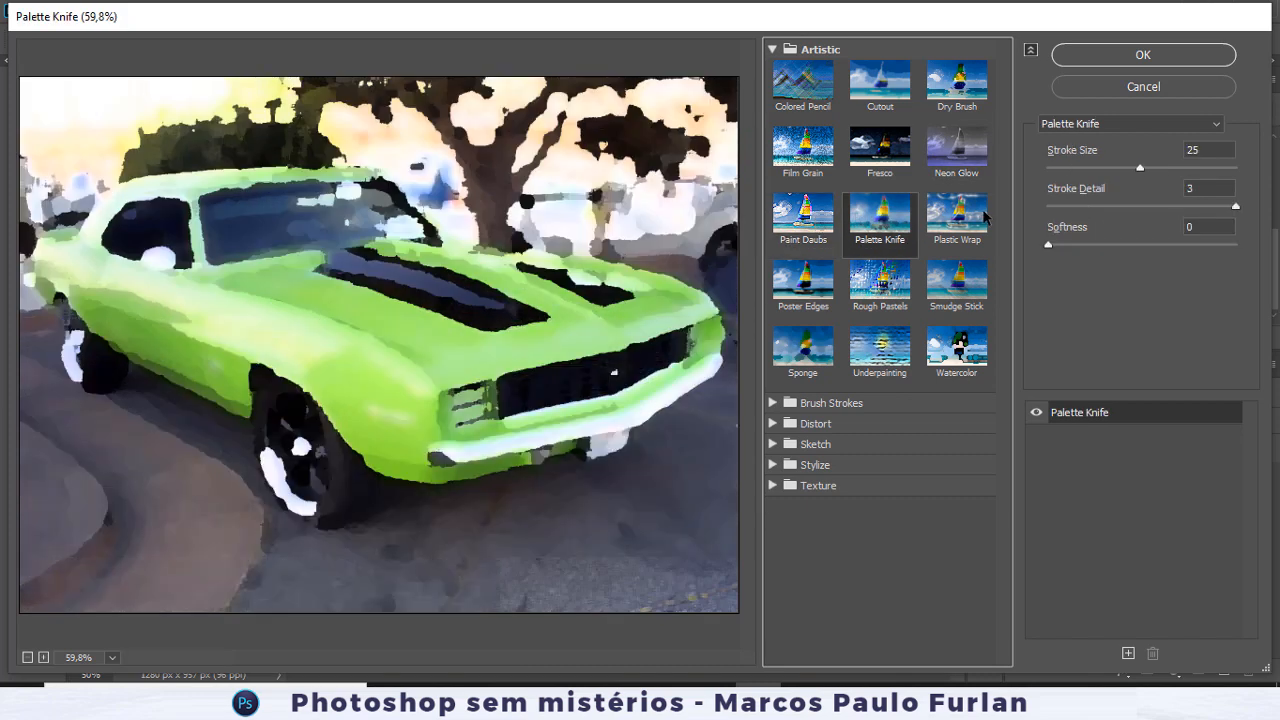
click(962, 215)
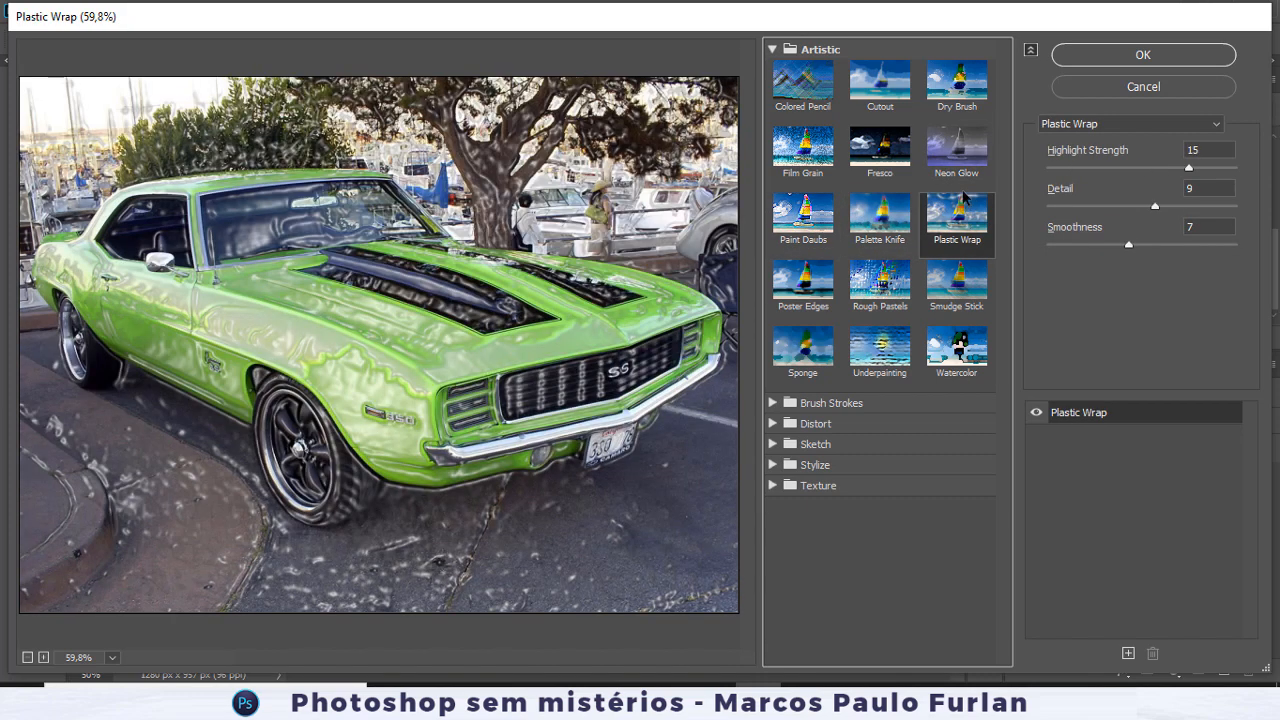
Choose Neon Glow and stack a Plastic Wrap effect above it with Highlight Strength 13 and Smoothness 4.
click(959, 162)
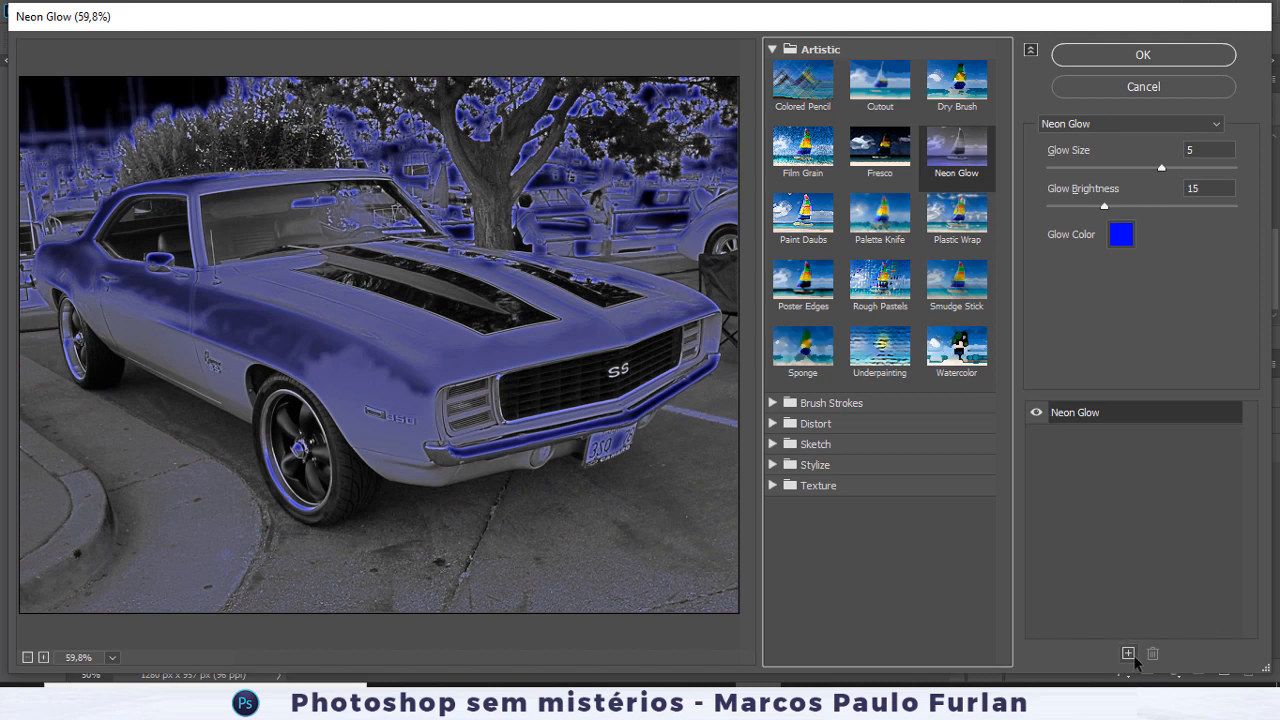
click(1129, 654)
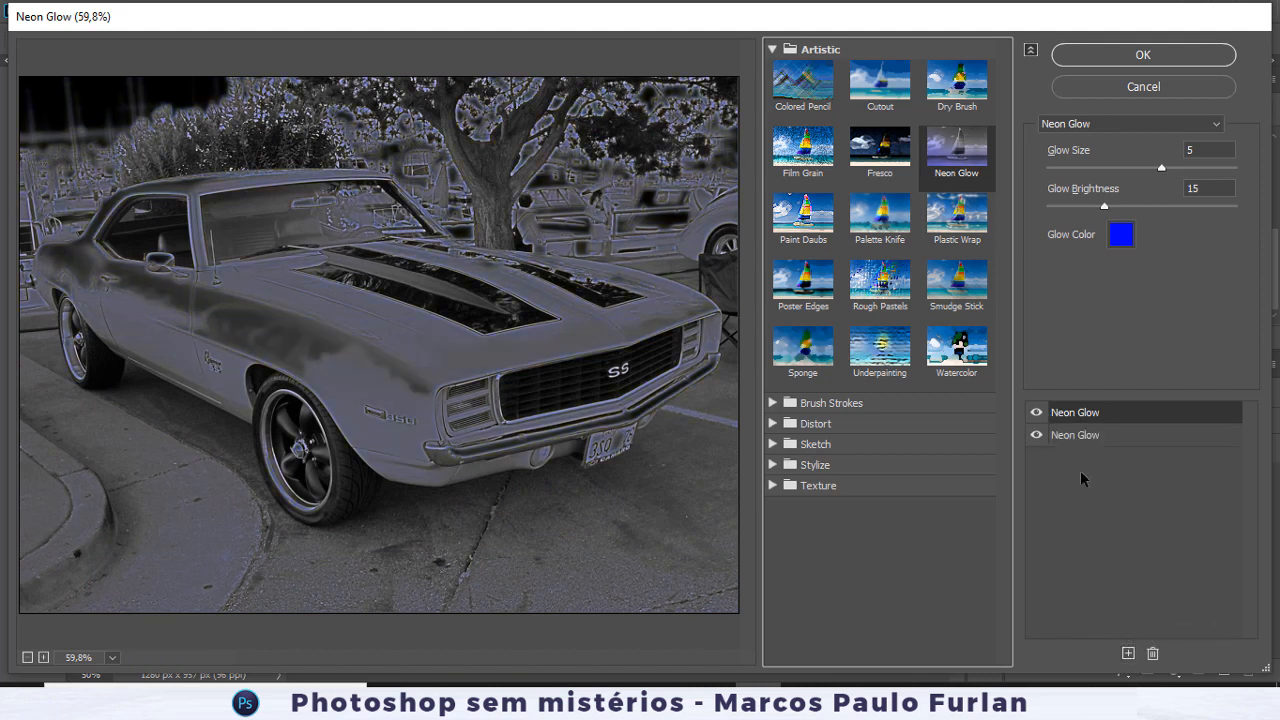
click(958, 224)
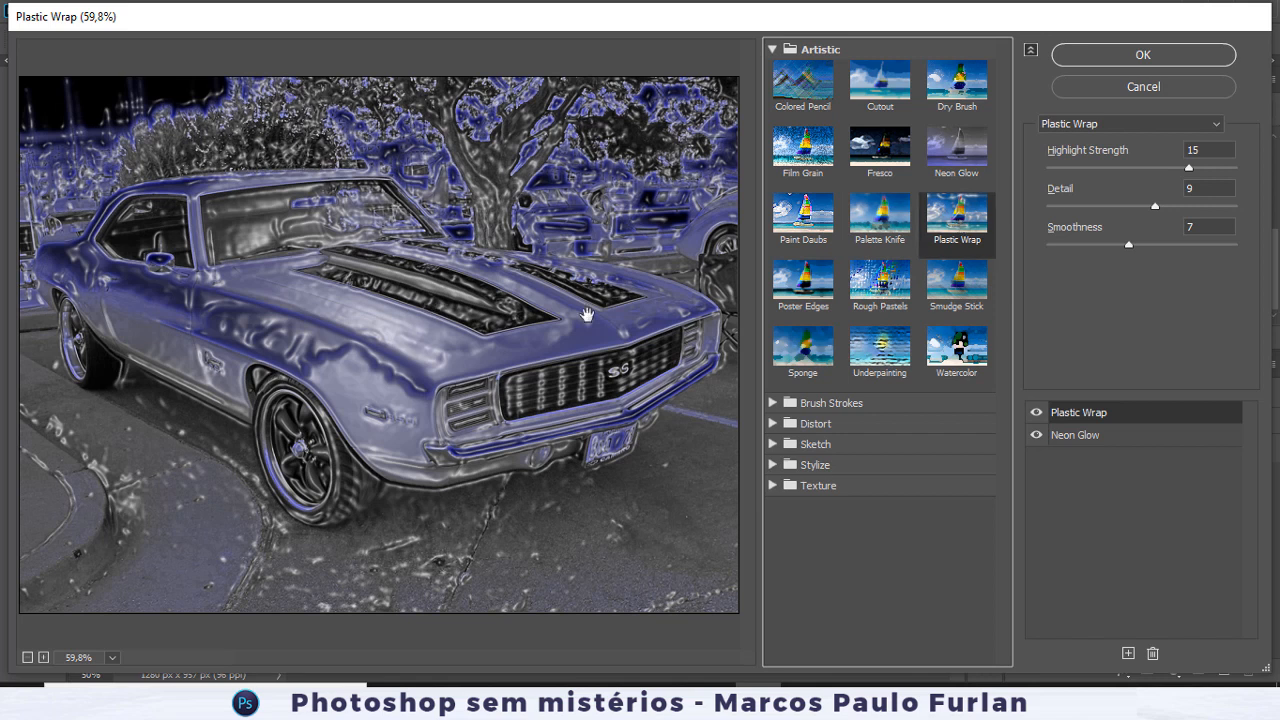
drag(1189, 169, 1091, 254)
Set Neon Glow's color to red (ff0006) and its Glow Size to 23, and apply the stacked effects.
click(1129, 443)
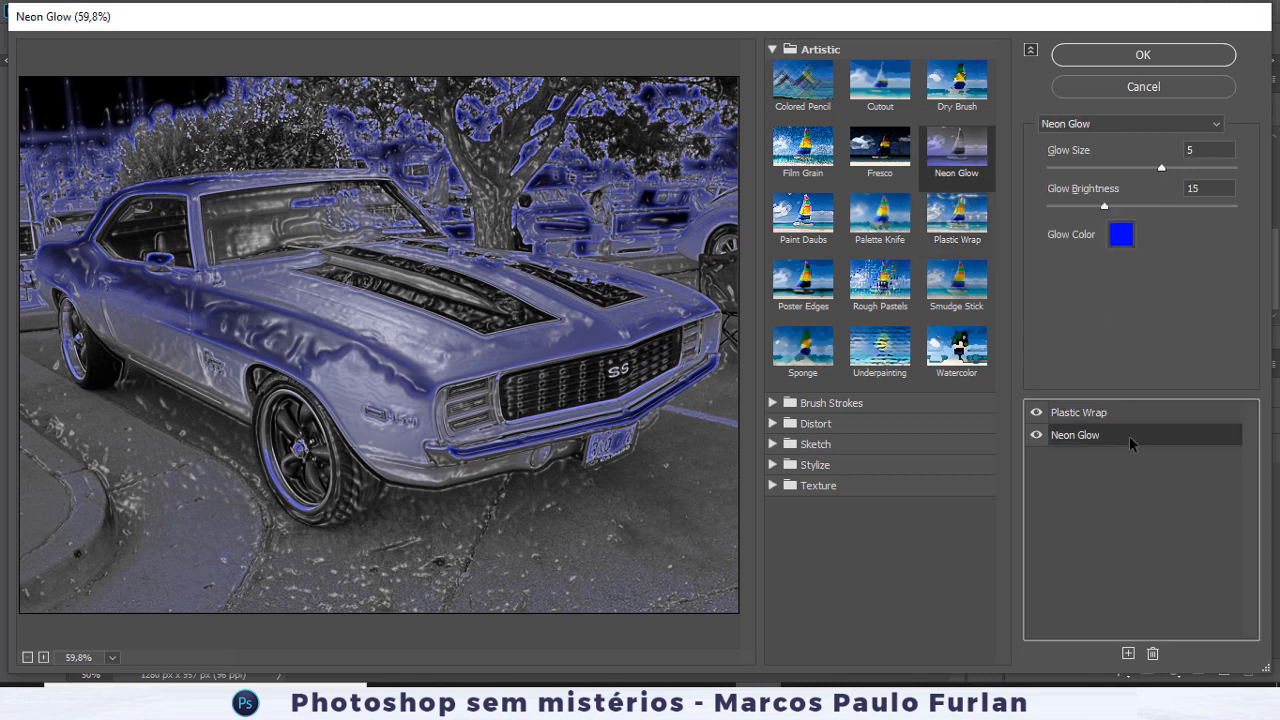
click(1121, 236)
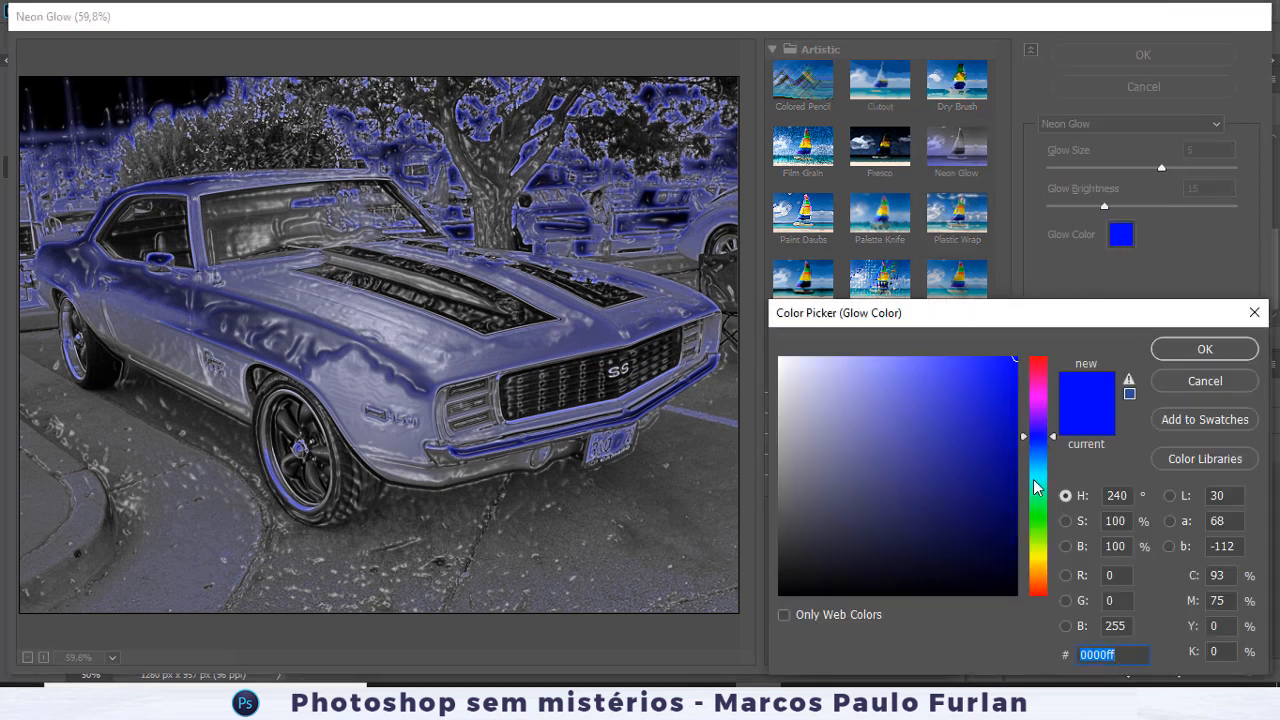
drag(1052, 440, 1046, 356)
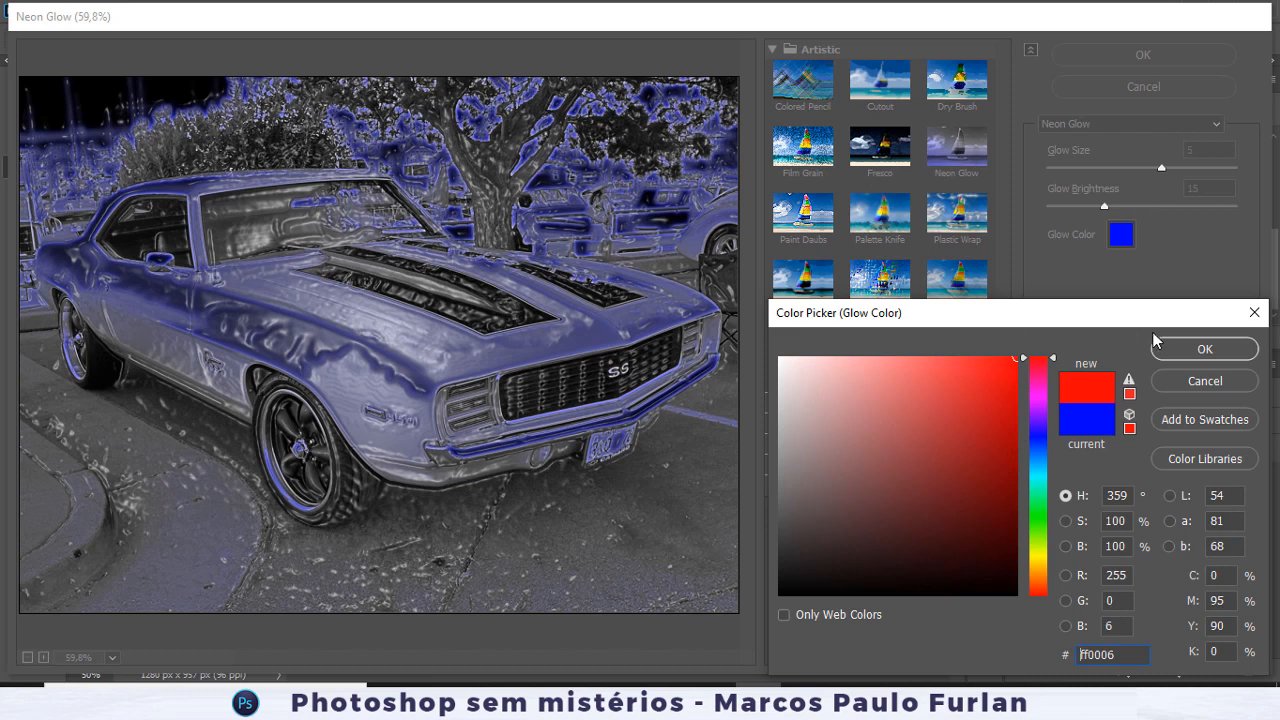
click(1187, 347)
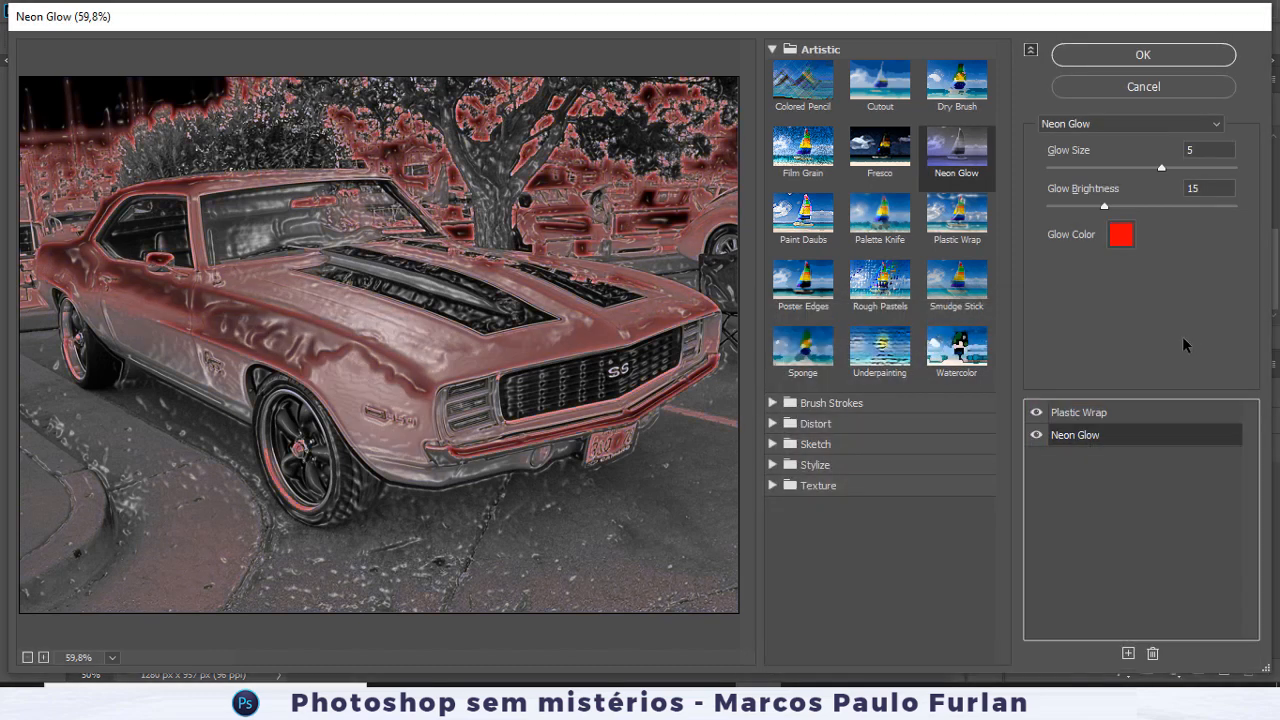
drag(1157, 168, 1207, 177)
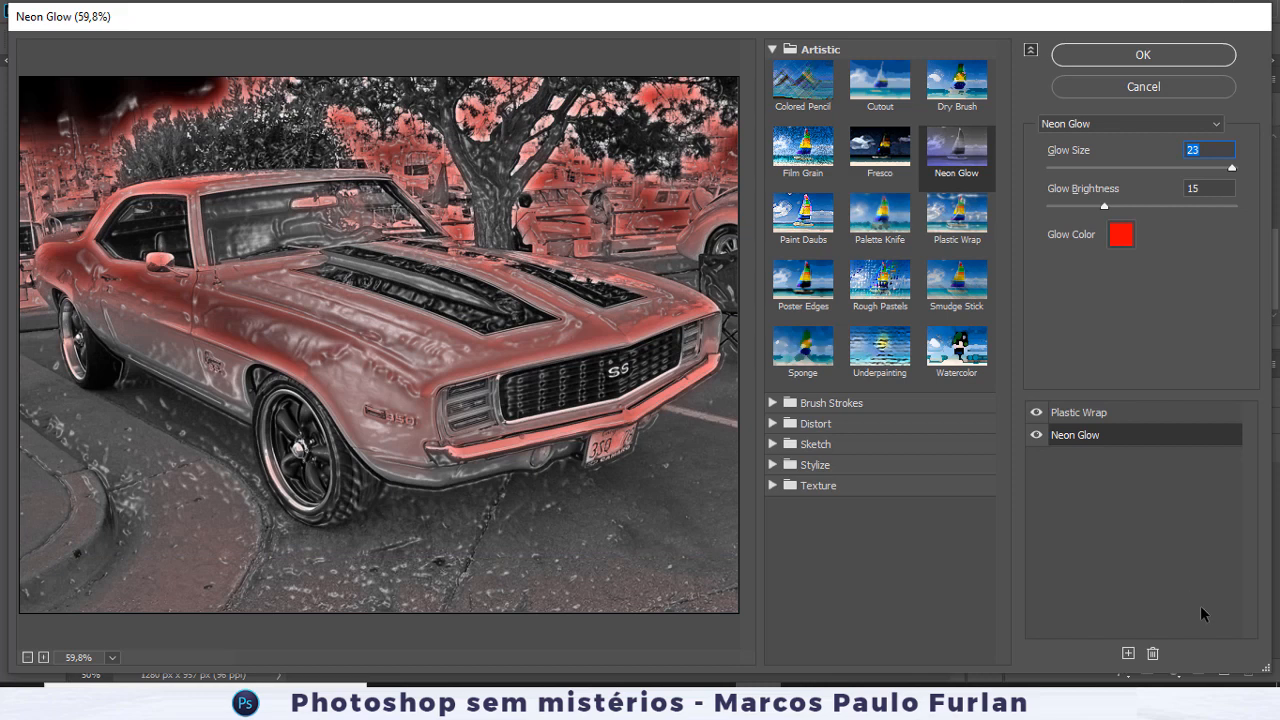
click(1124, 53)
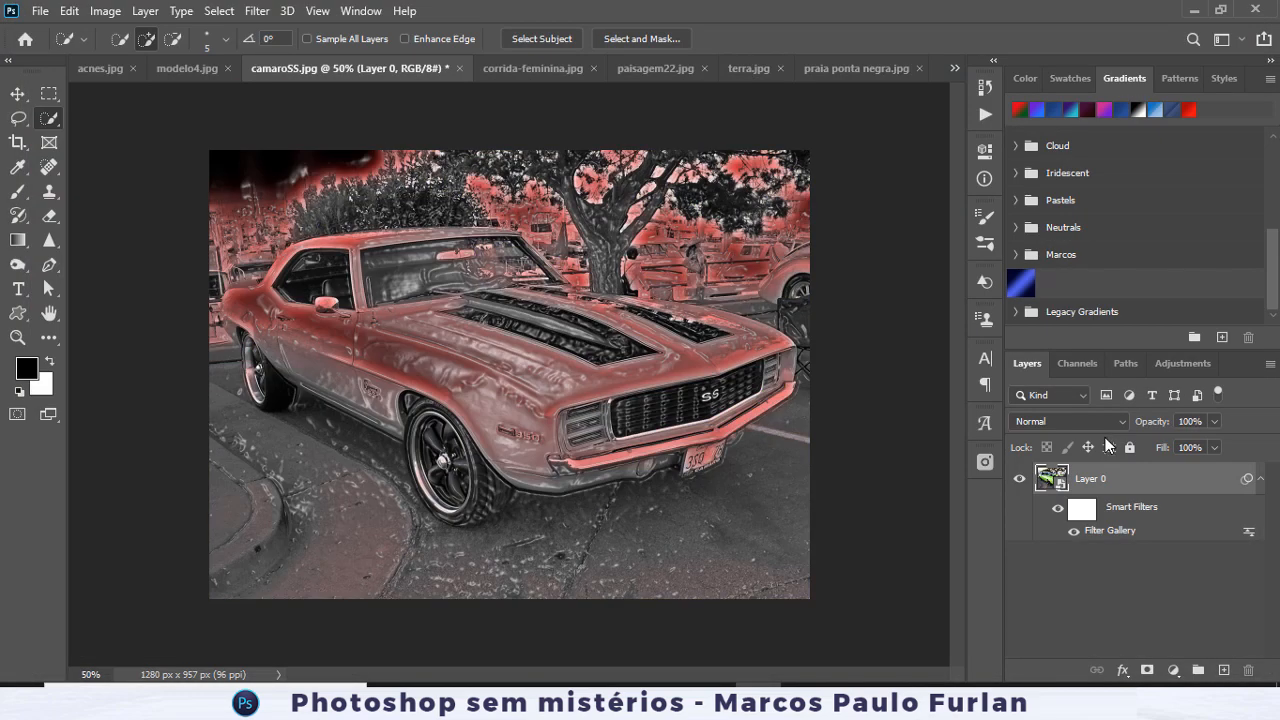
Reopen the Filter Gallery smart filter and delete the Neon Glow effect from the stack.
double_click(1122, 528)
click(1135, 434)
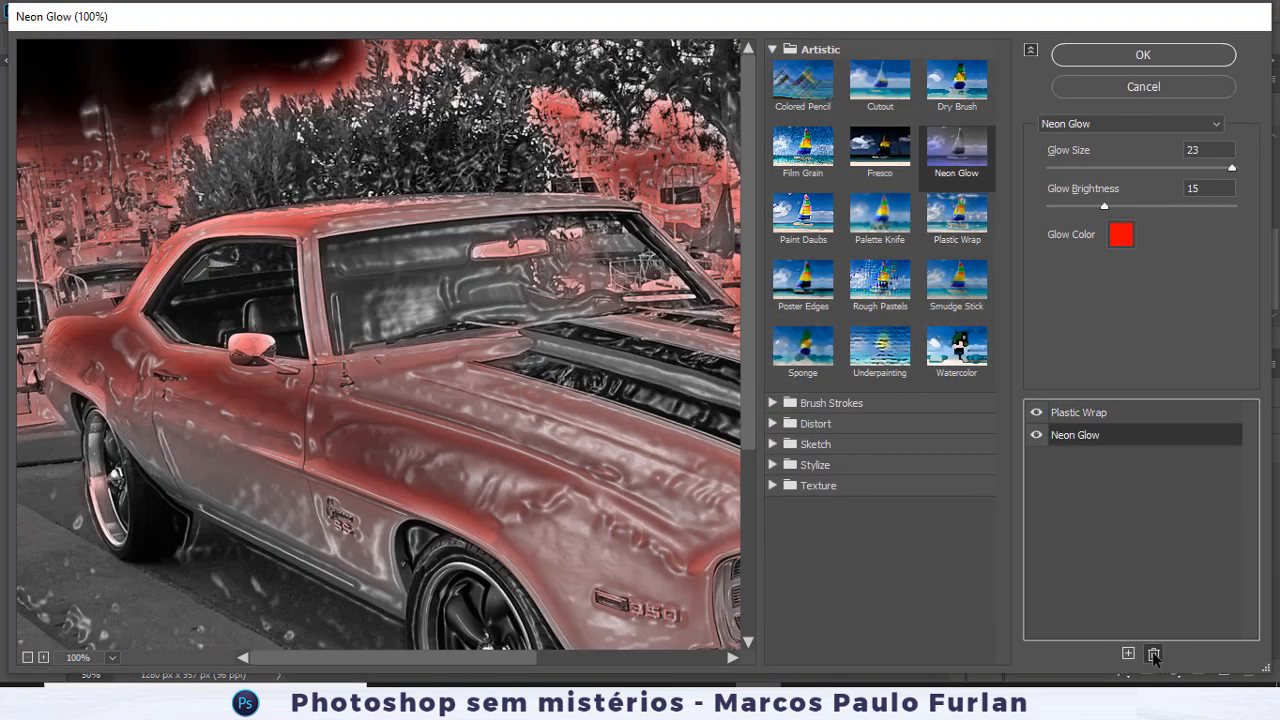
click(1152, 653)
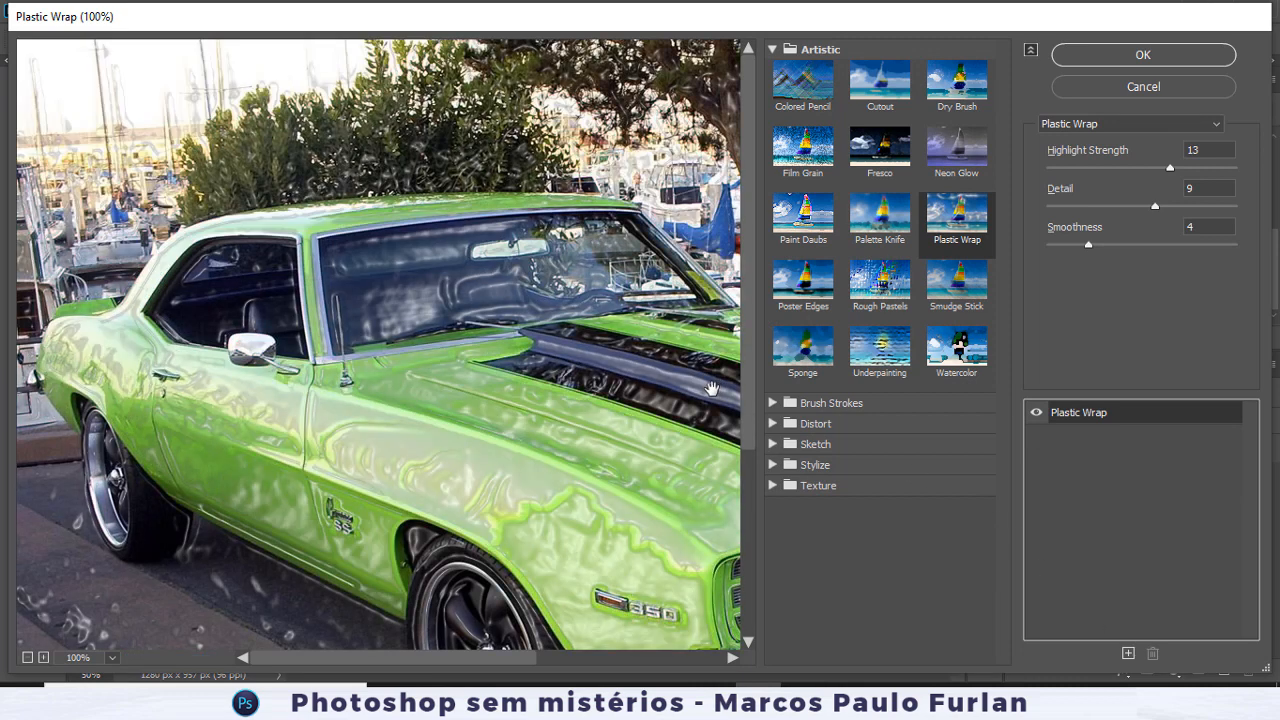
Preview the Sponge, Underpainting and Watercolor effects on the whole car photo.
key(ctrl+0)
click(825, 350)
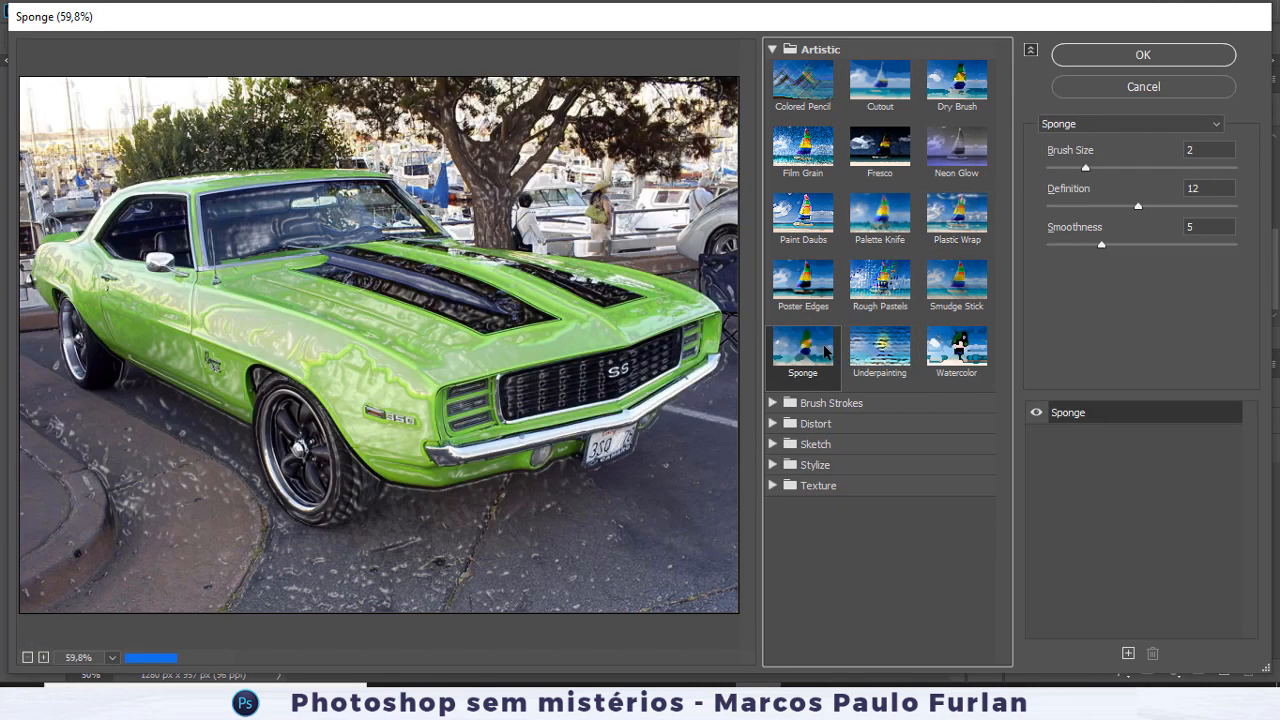
click(880, 348)
click(945, 350)
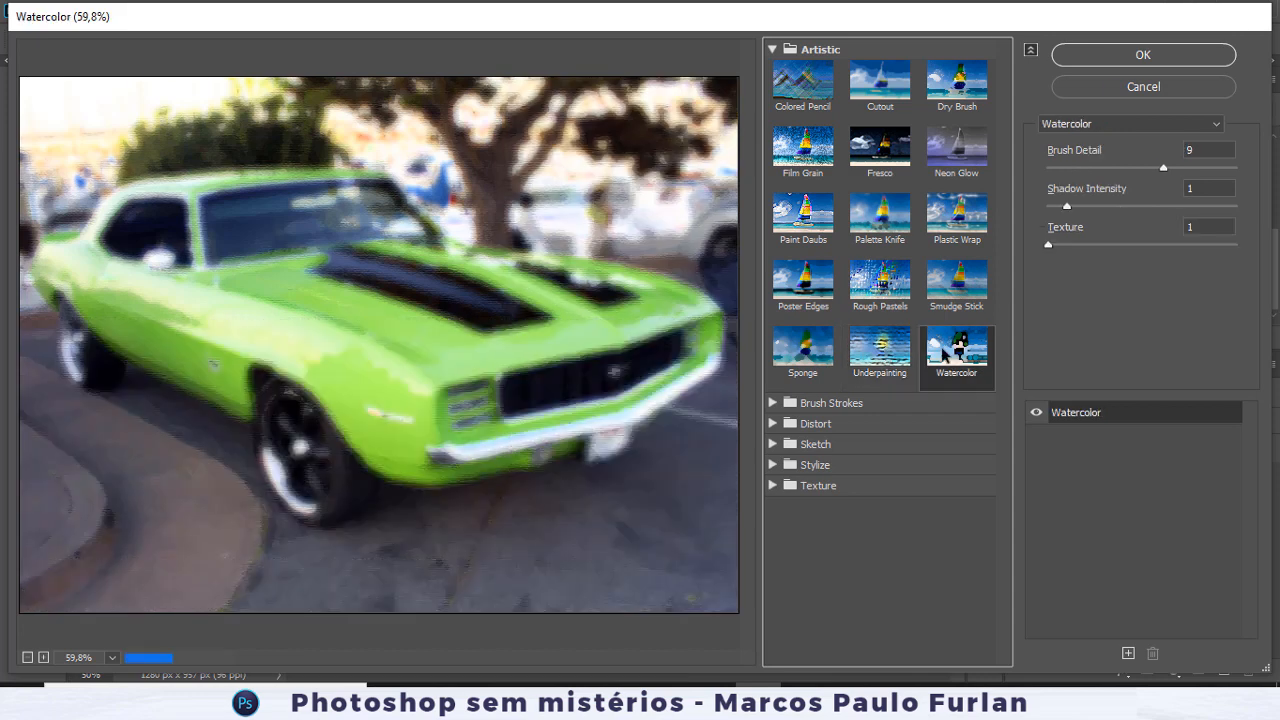
Preview the Brush Strokes effects Accented Edges, Angled Strokes, Crosshatch, Dark Strokes, Ink Outlines, Spatter and Sumi-e on the car photo.
click(776, 52)
click(776, 70)
click(789, 91)
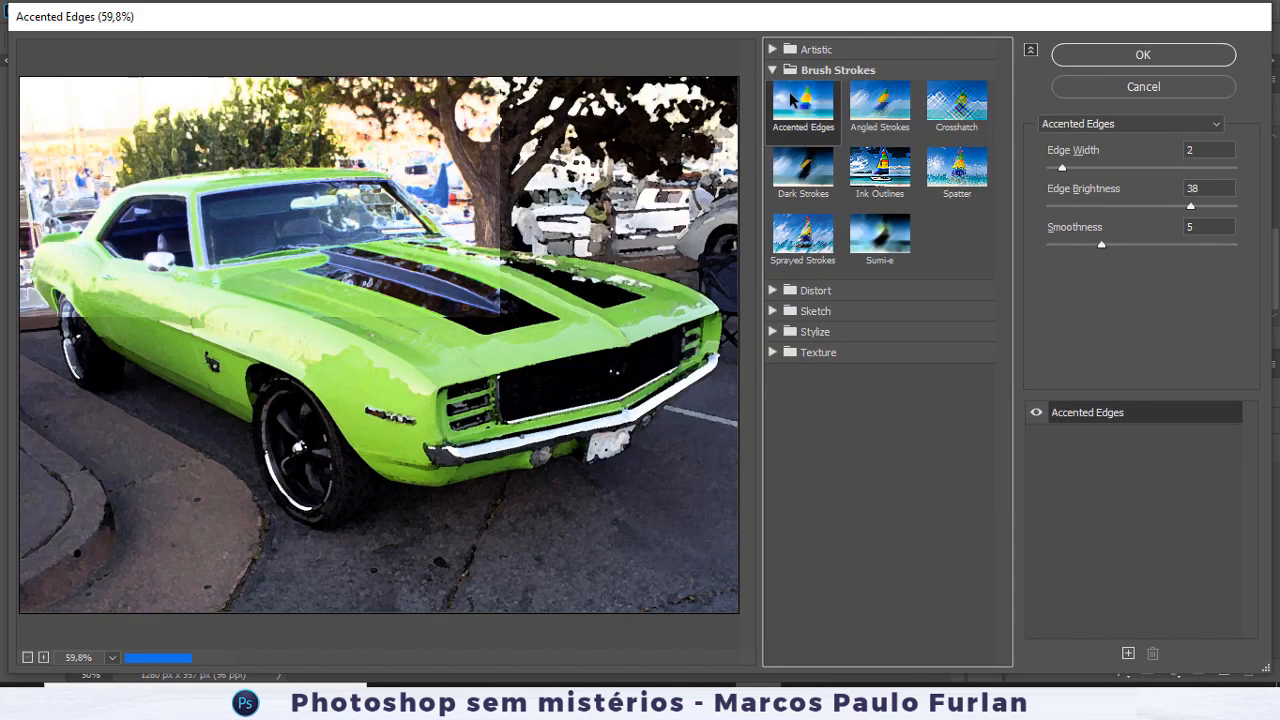
click(855, 100)
click(956, 100)
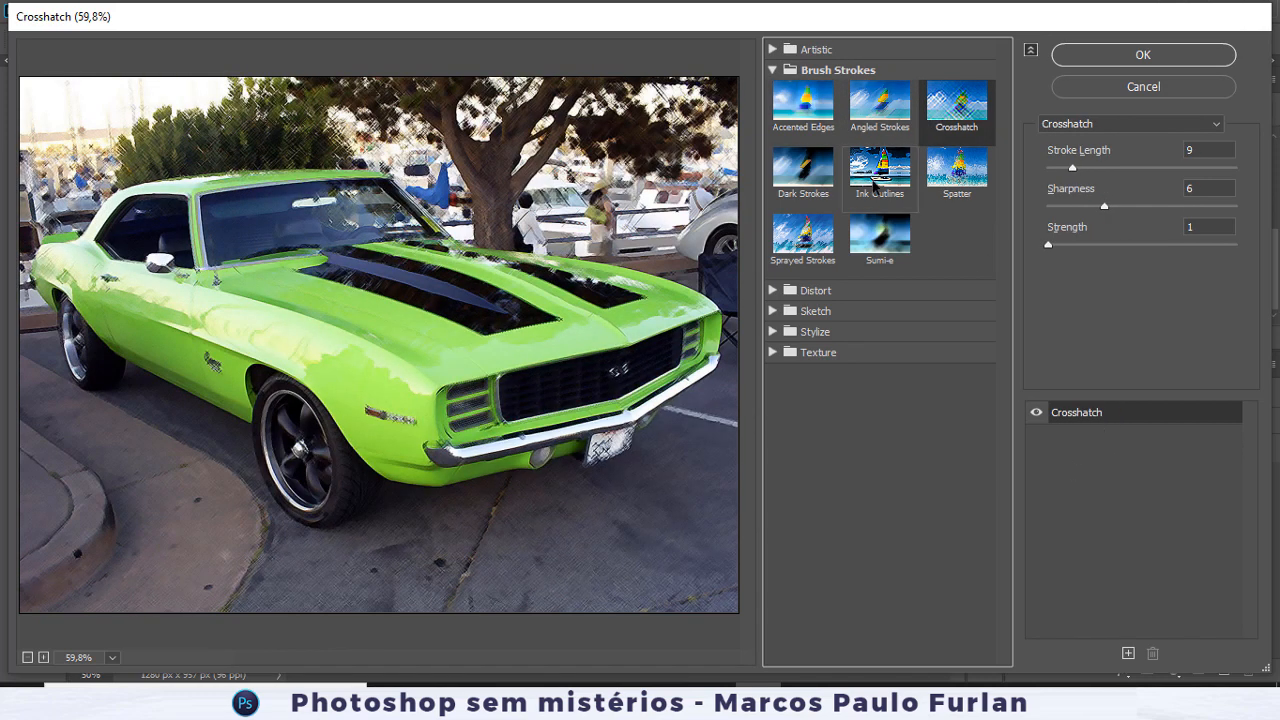
click(810, 172)
click(876, 172)
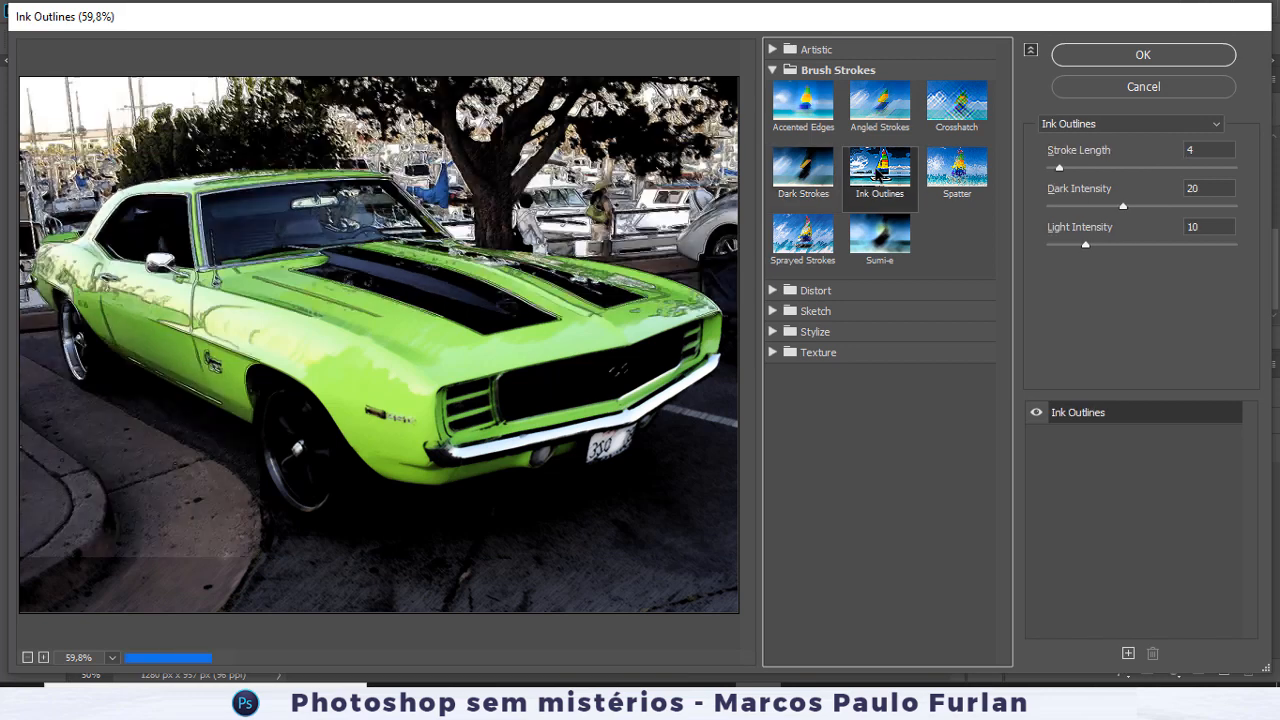
click(956, 166)
click(880, 233)
click(884, 178)
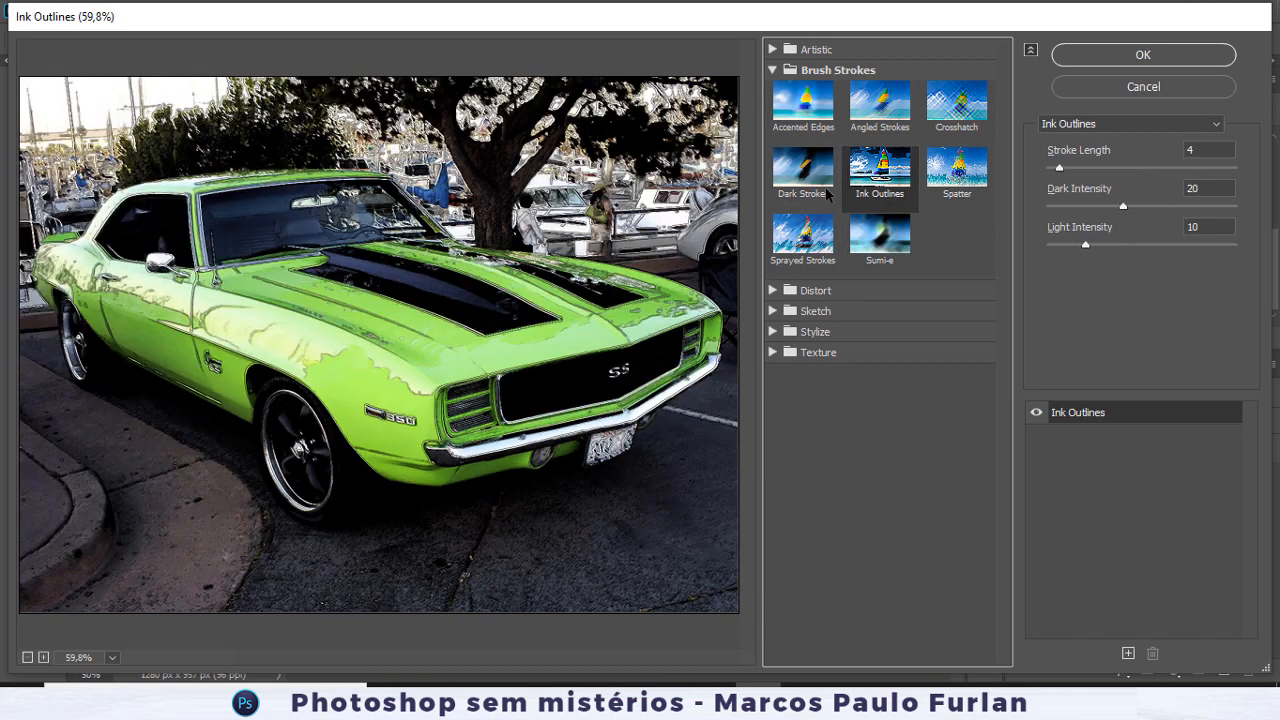
Preview the Distort effects Diffuse Glow and Ocean Ripple on the car photo.
click(774, 74)
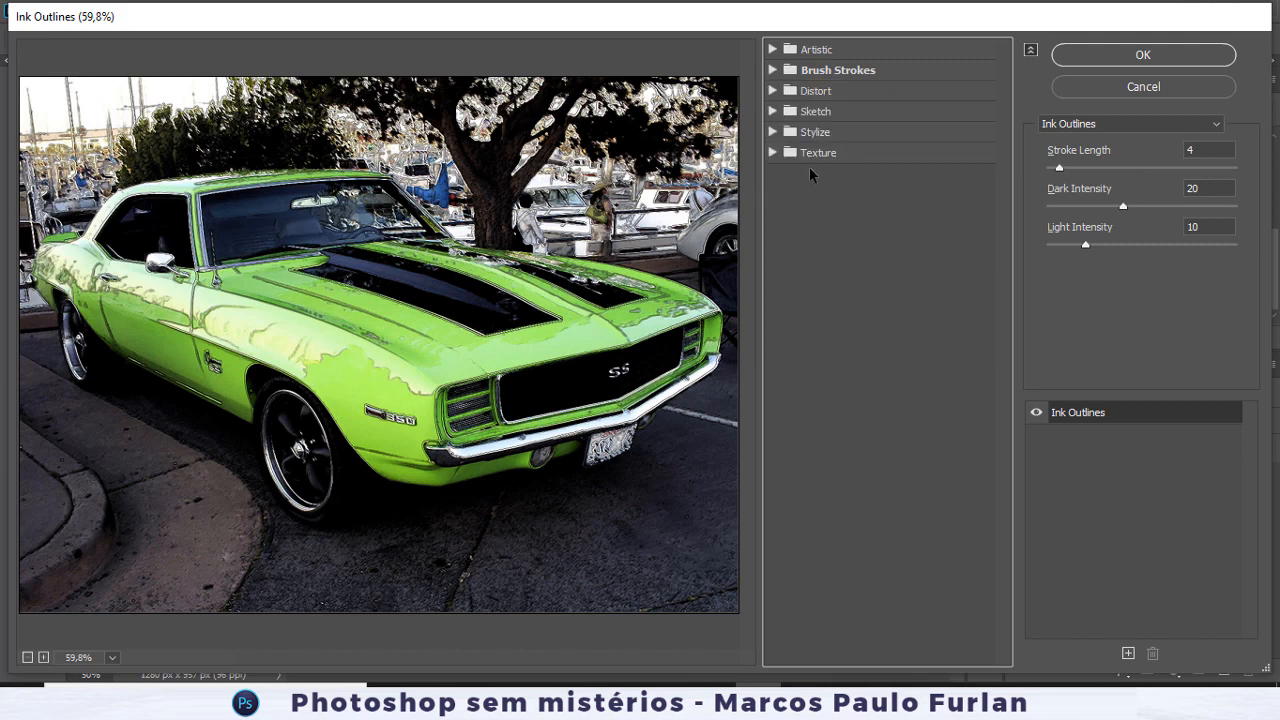
click(773, 91)
click(799, 132)
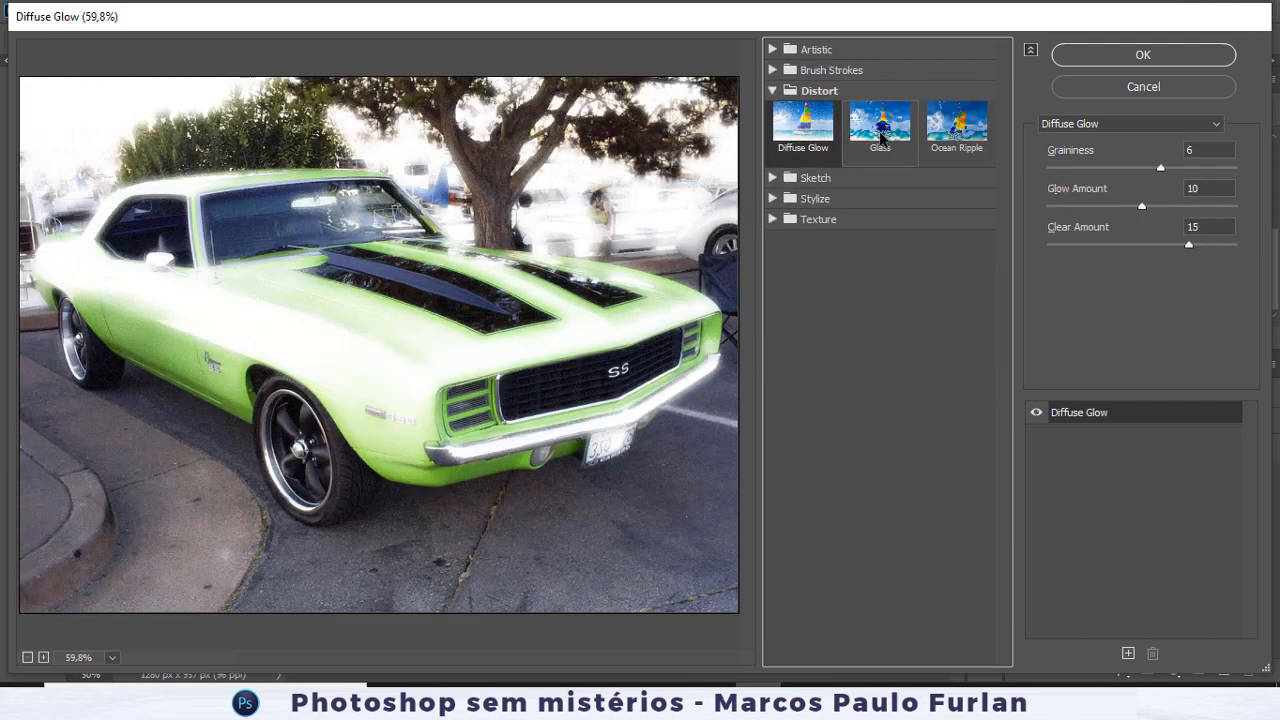
click(957, 125)
Preview the Sketch effects Bas Relief, Chalk & Charcoal, Charcoal, Graphic Pen, Conté Crayon, Chrome, Halftone Pattern, Note Paper, Photocopy, Stamp and Water Paper on the car photo.
click(773, 178)
click(803, 215)
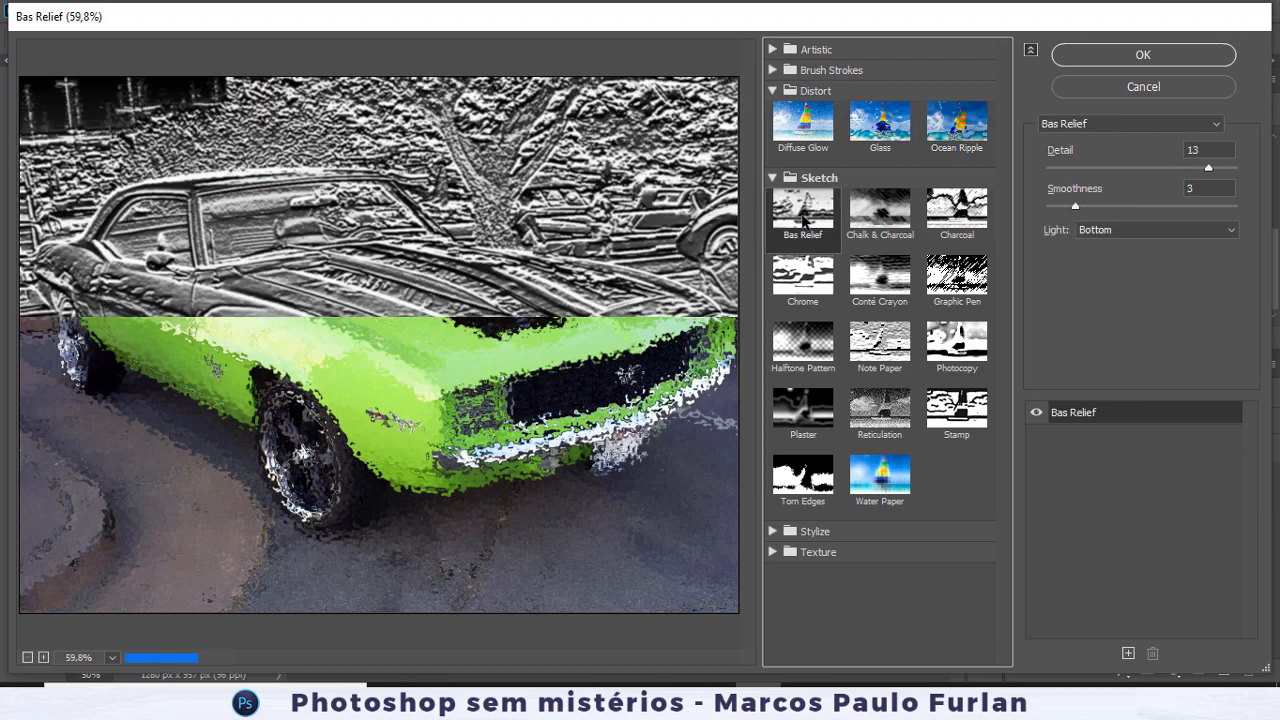
click(880, 210)
click(957, 210)
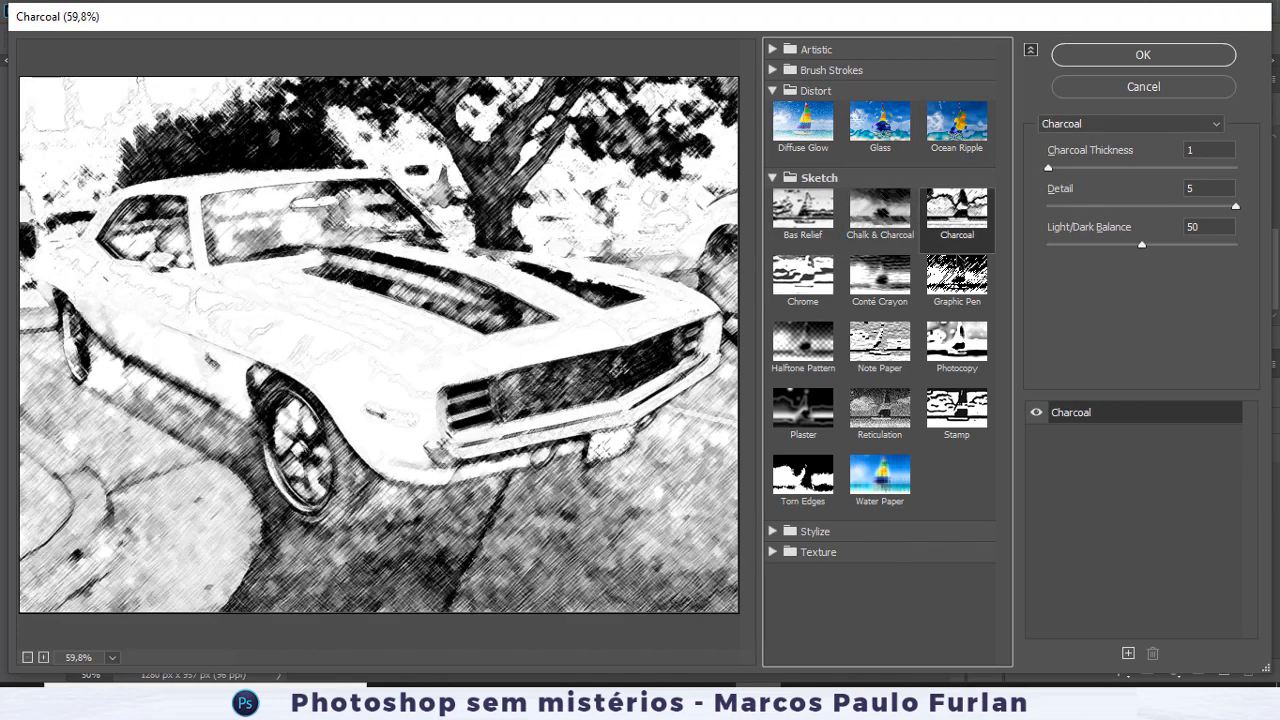
click(957, 275)
click(890, 276)
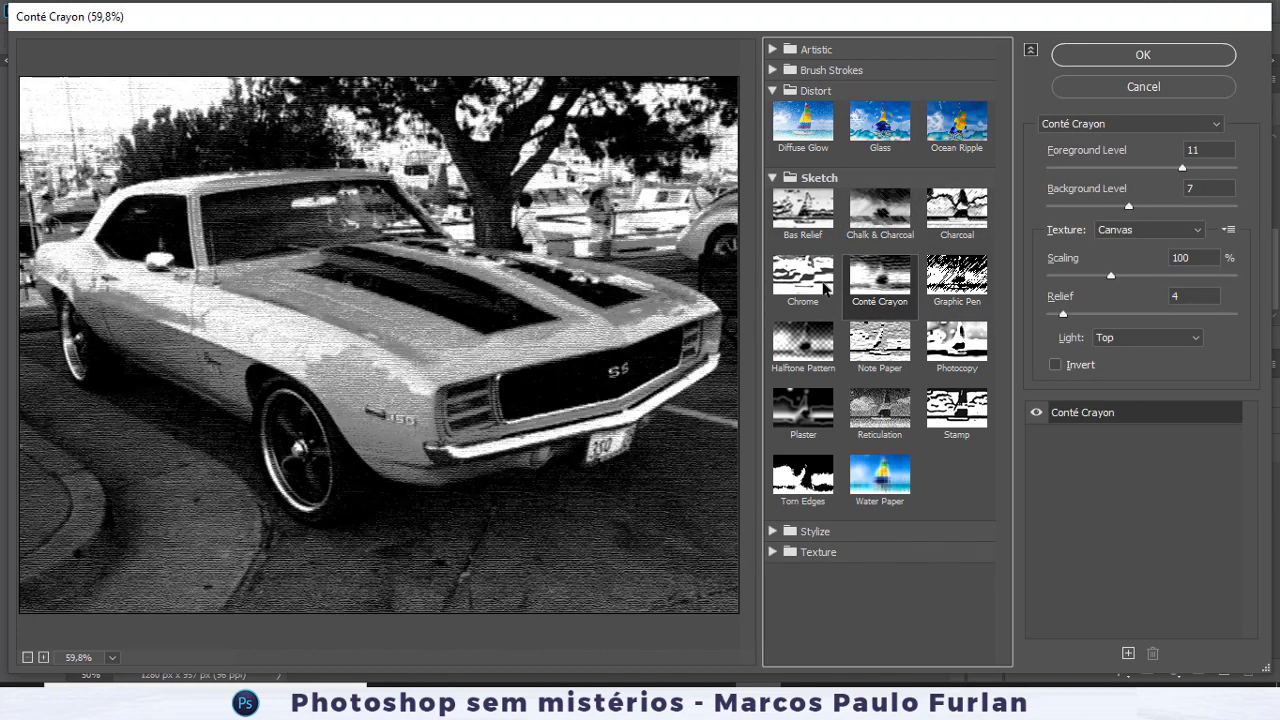
click(826, 289)
click(803, 342)
click(880, 342)
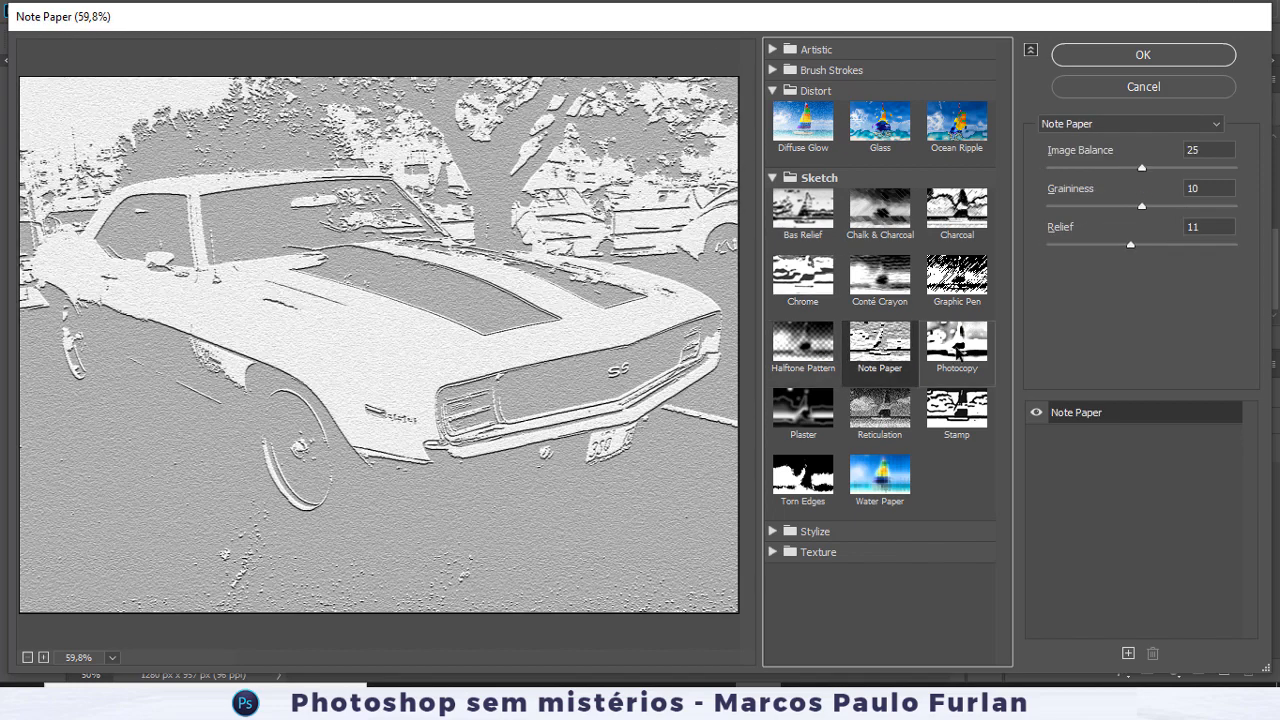
click(957, 345)
click(957, 410)
click(880, 475)
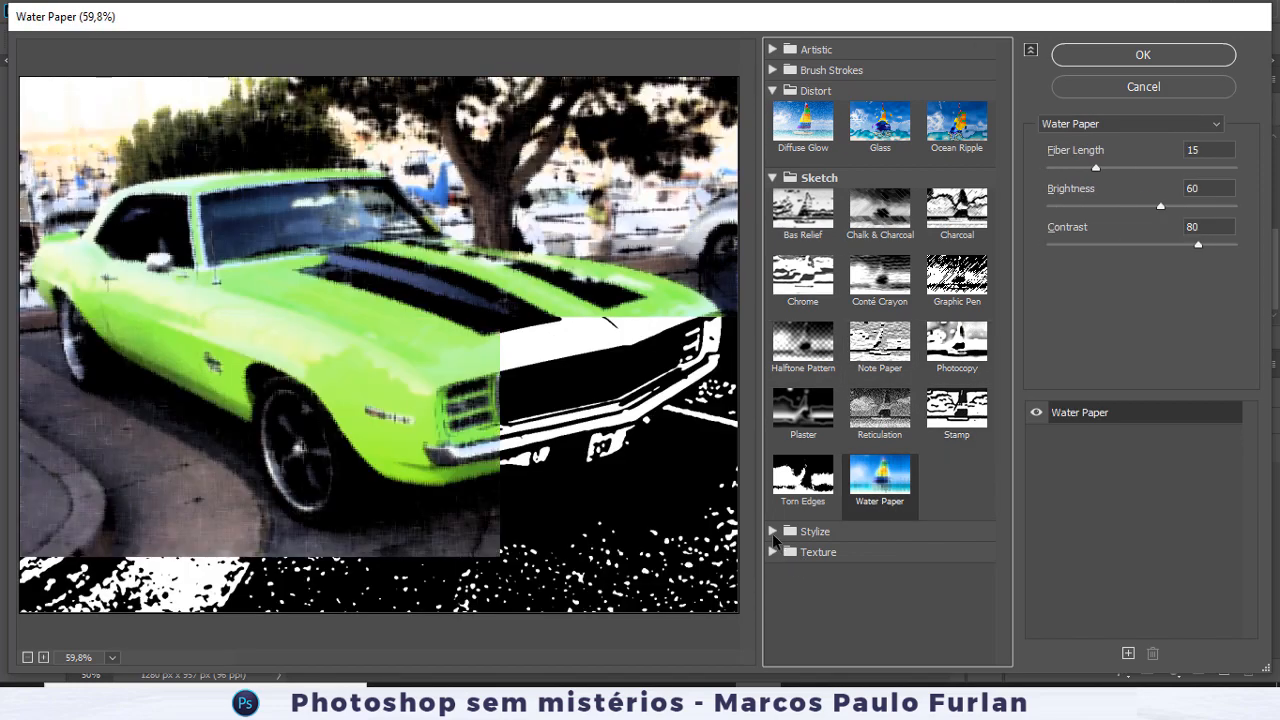
Preview Glowing Edges and the Texture effects Craquelure, Grain, Mosaic Tiles, Texturizer, Stained Glass and Patchwork on the car photo.
click(773, 532)
click(803, 566)
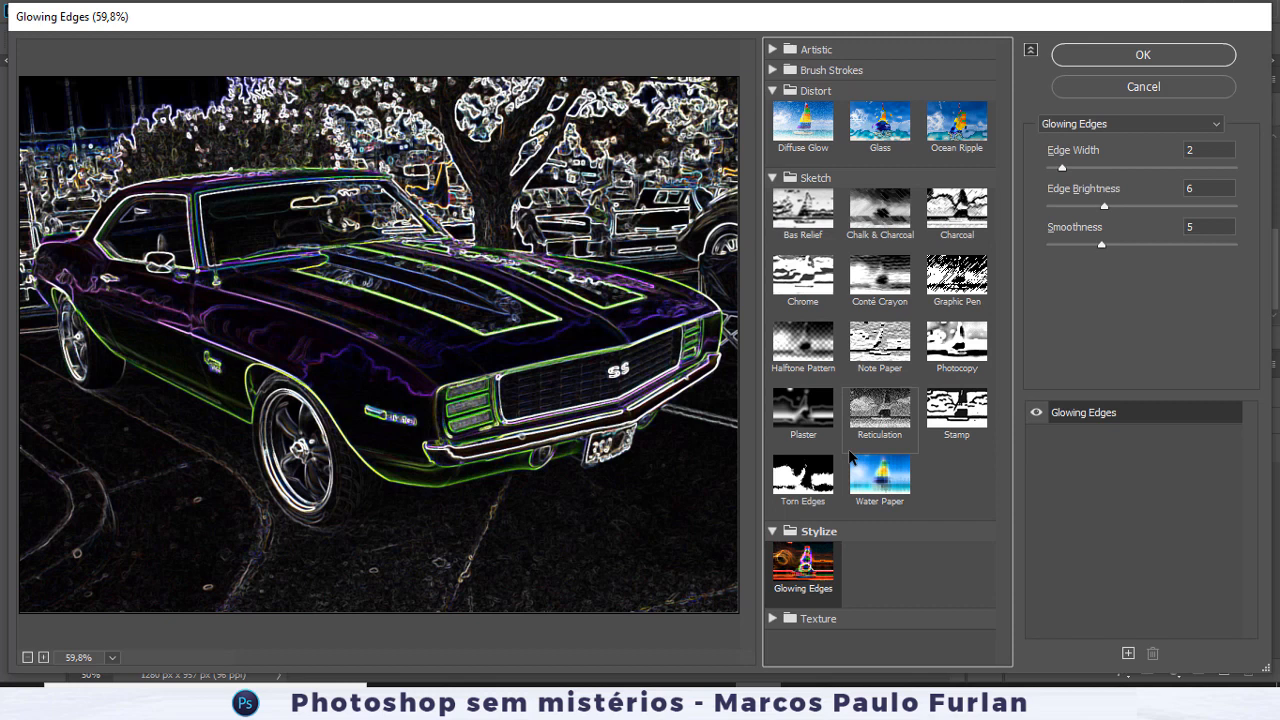
click(775, 619)
scroll(894, 565, down, 2)
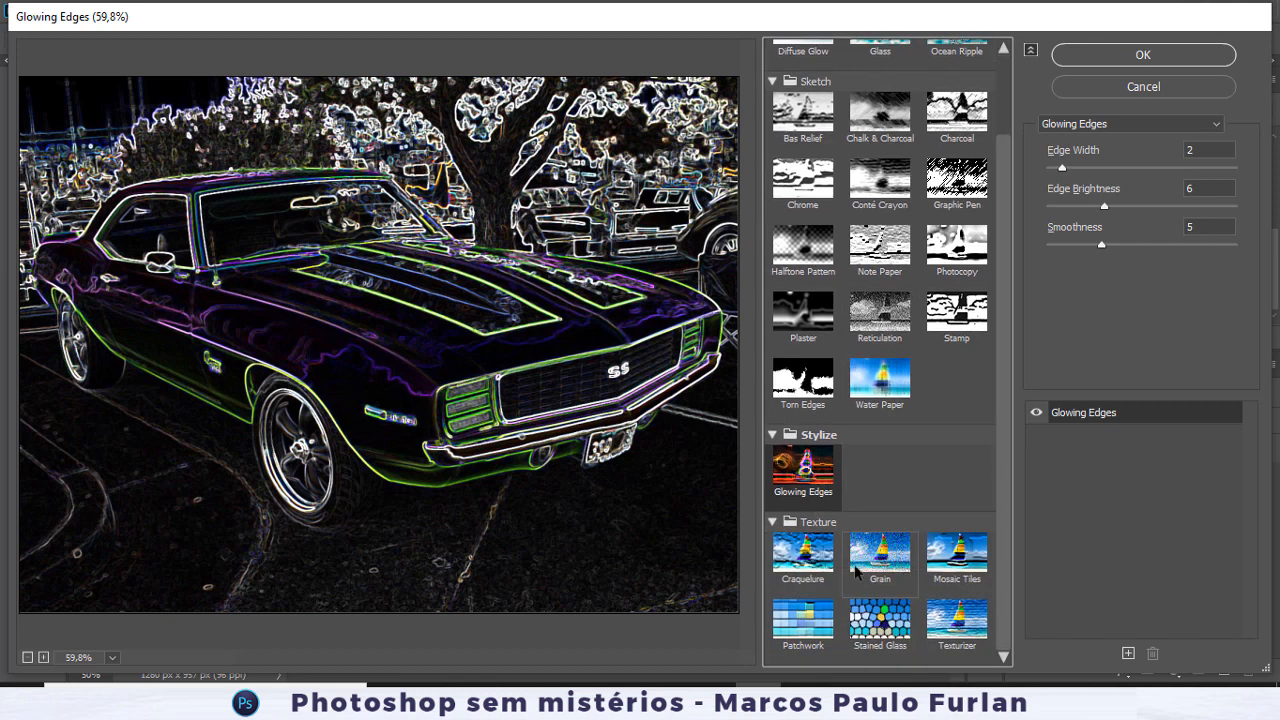
click(803, 555)
click(880, 565)
click(955, 570)
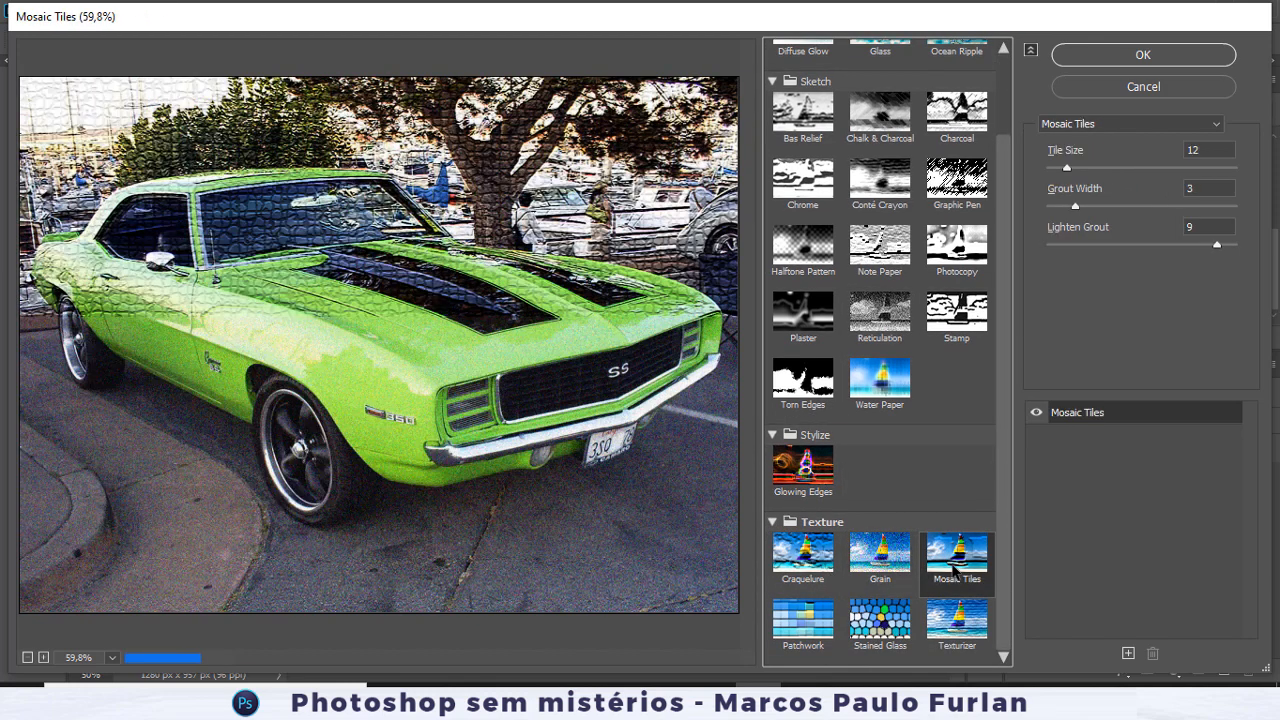
click(957, 620)
click(880, 620)
click(803, 620)
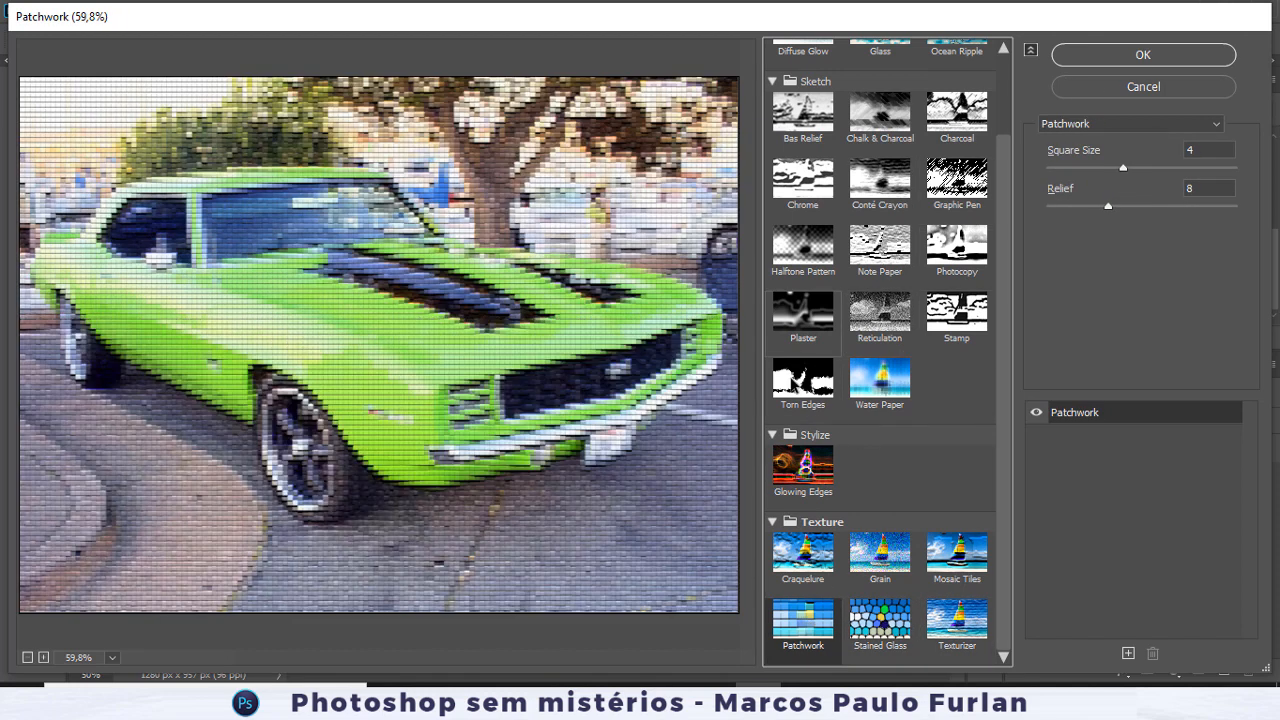
Compare further looks on the car photo with Torn Edges, Water Paper, Grain, Note Paper, Photocopy, Graphic Pen, Charcoal and Chrome.
click(803, 382)
click(868, 388)
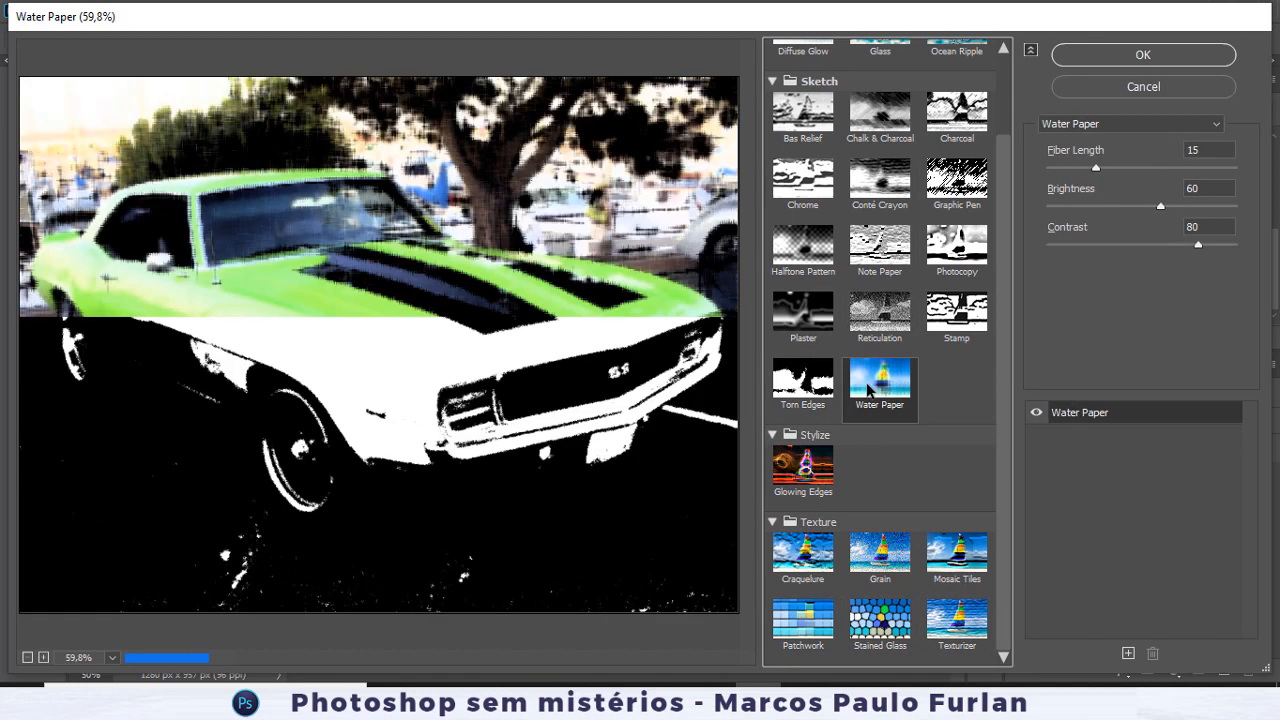
click(878, 558)
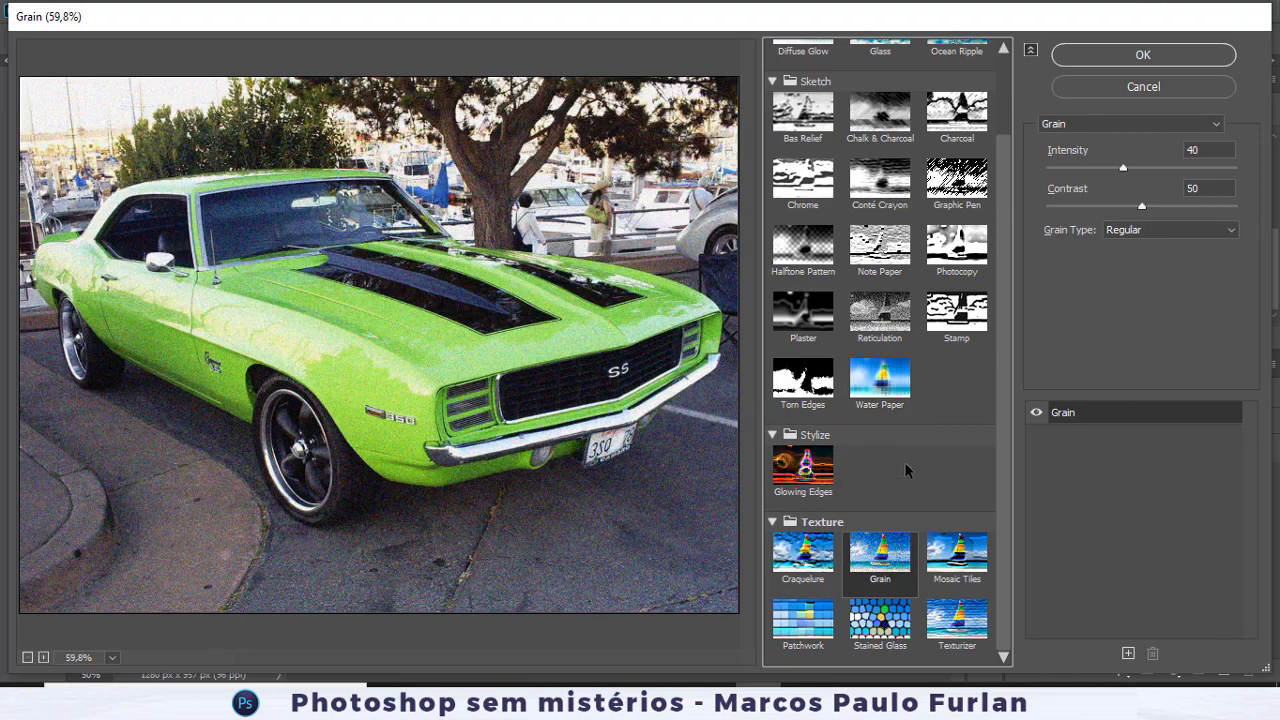
click(897, 255)
click(956, 250)
click(958, 200)
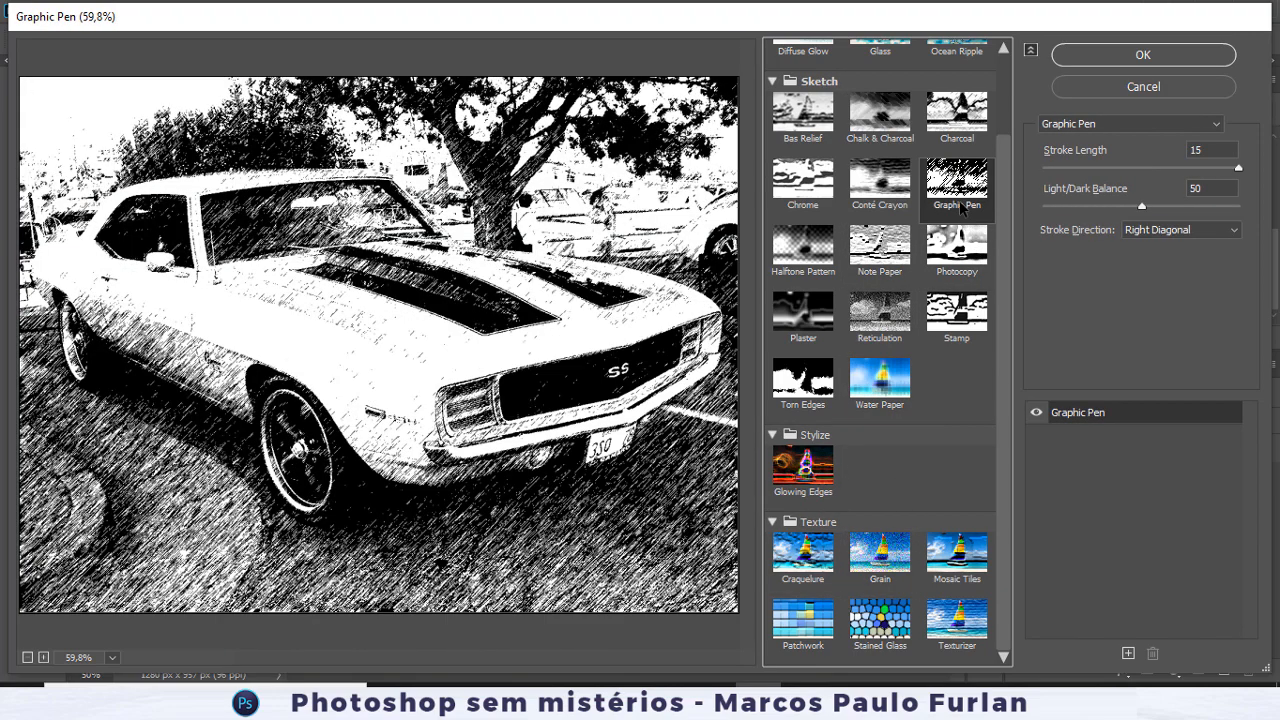
click(945, 140)
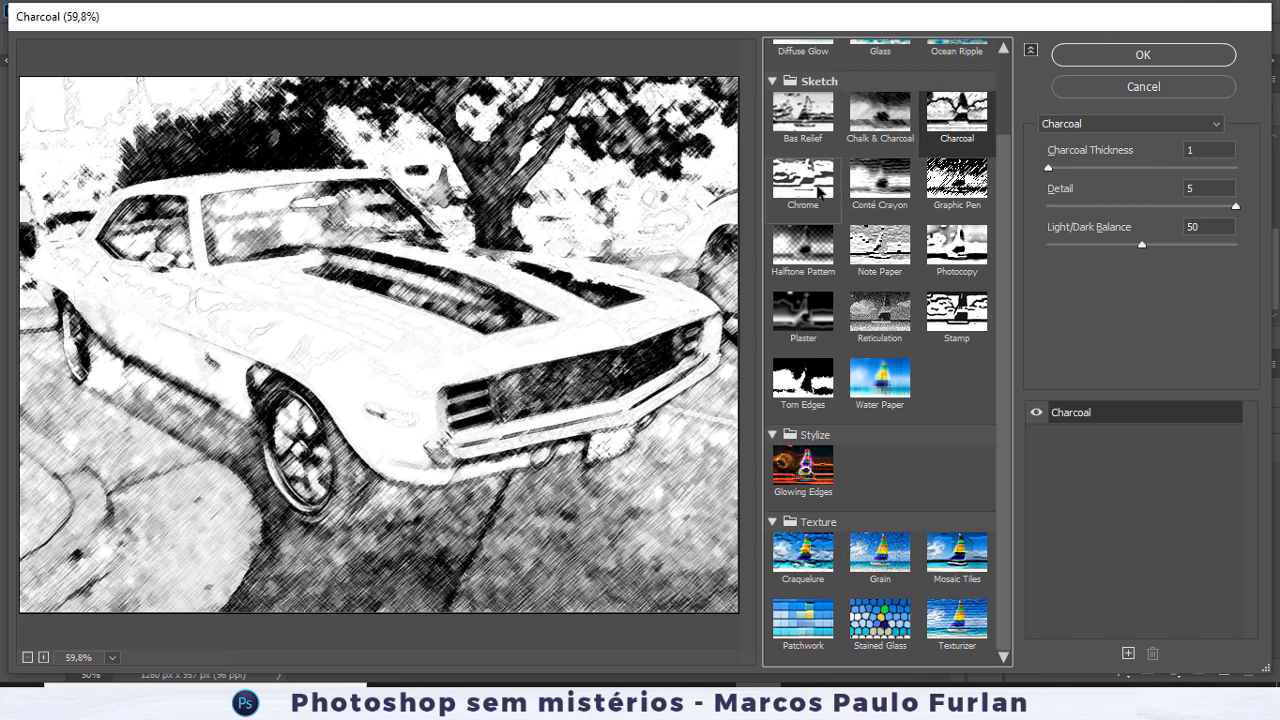
click(803, 182)
Apply the Halftone Pattern effect with Size 4, Contrast 12 and the Dot pattern type, trying the Circle type before settling on Dot.
click(821, 253)
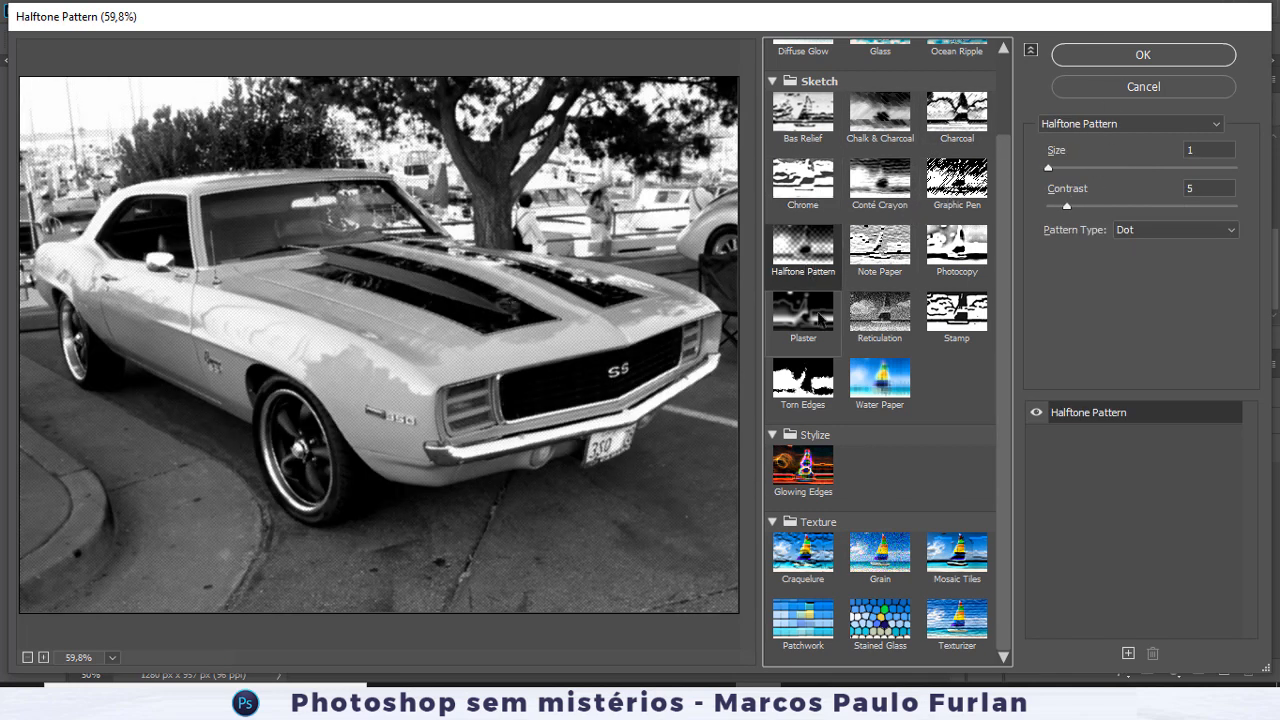
drag(1058, 170, 1092, 206)
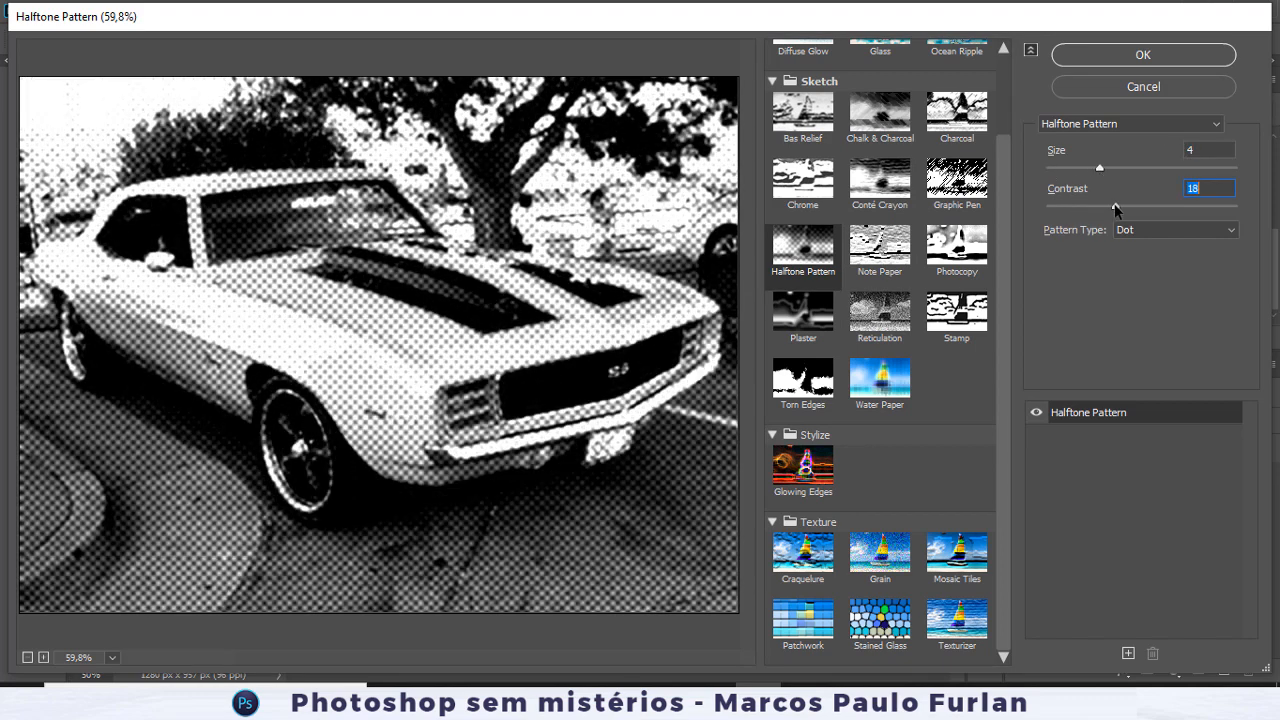
click(1130, 238)
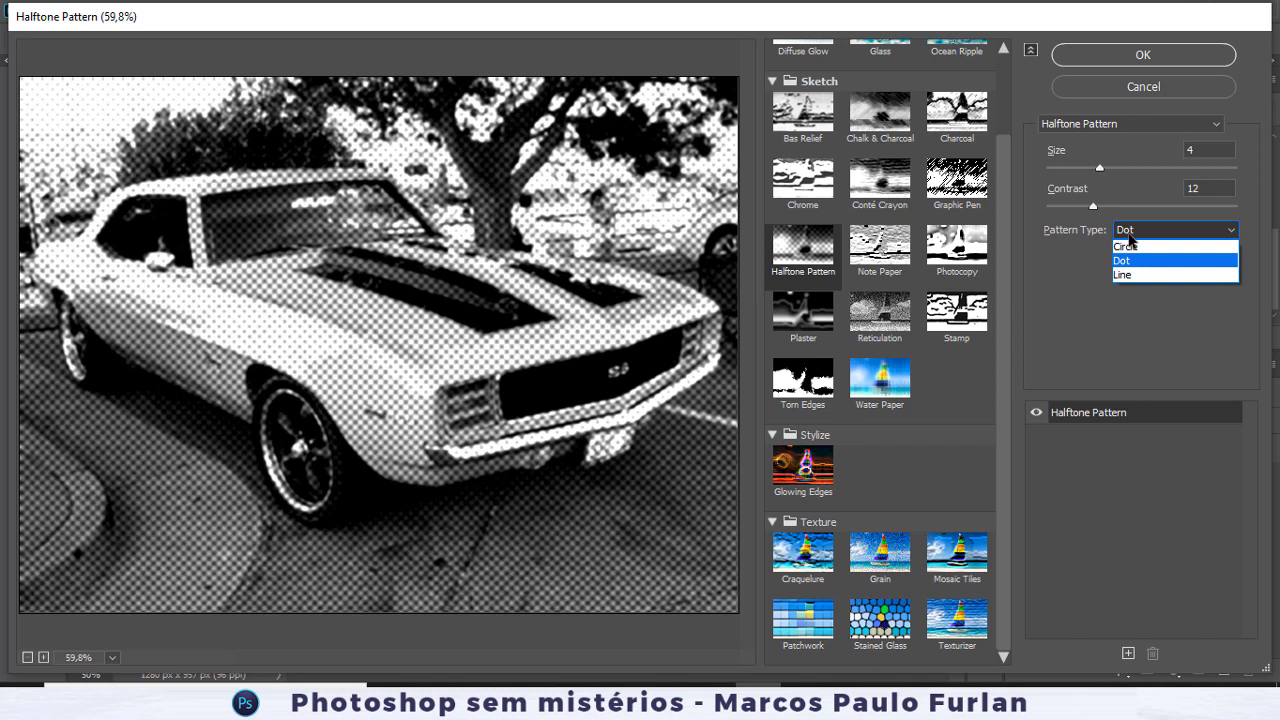
click(1136, 247)
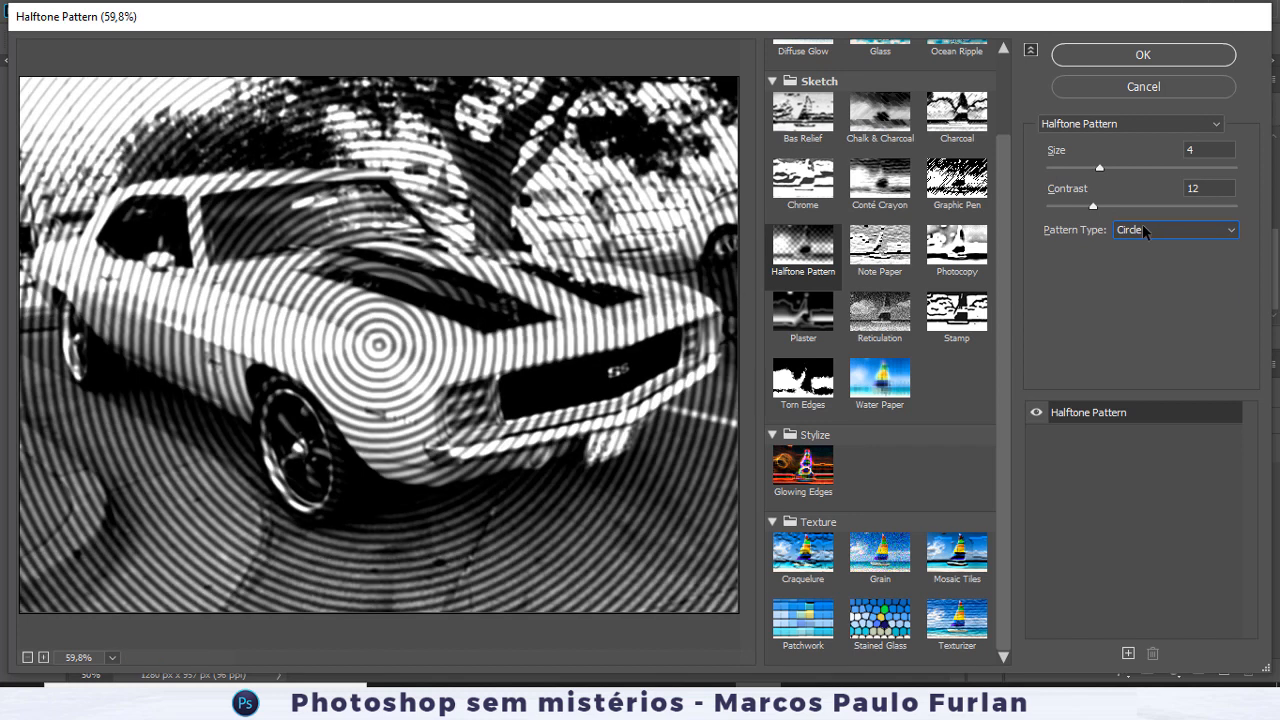
click(1145, 230)
click(1128, 251)
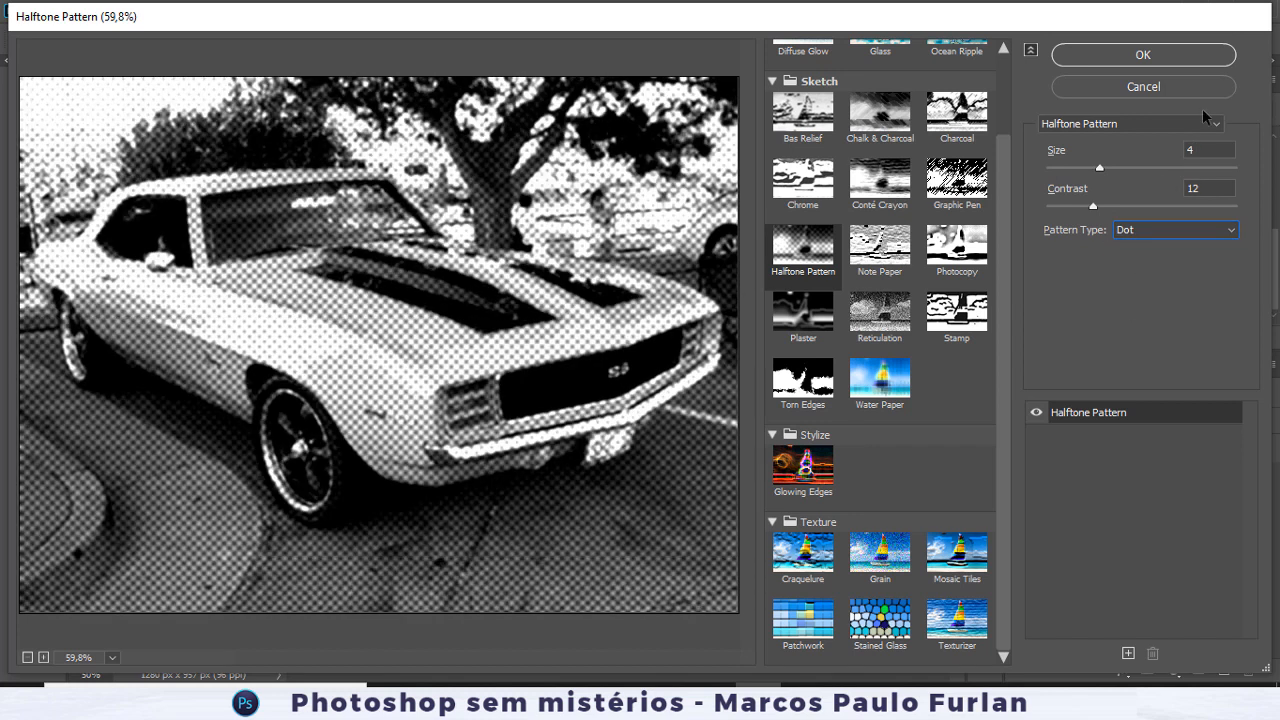
click(1200, 60)
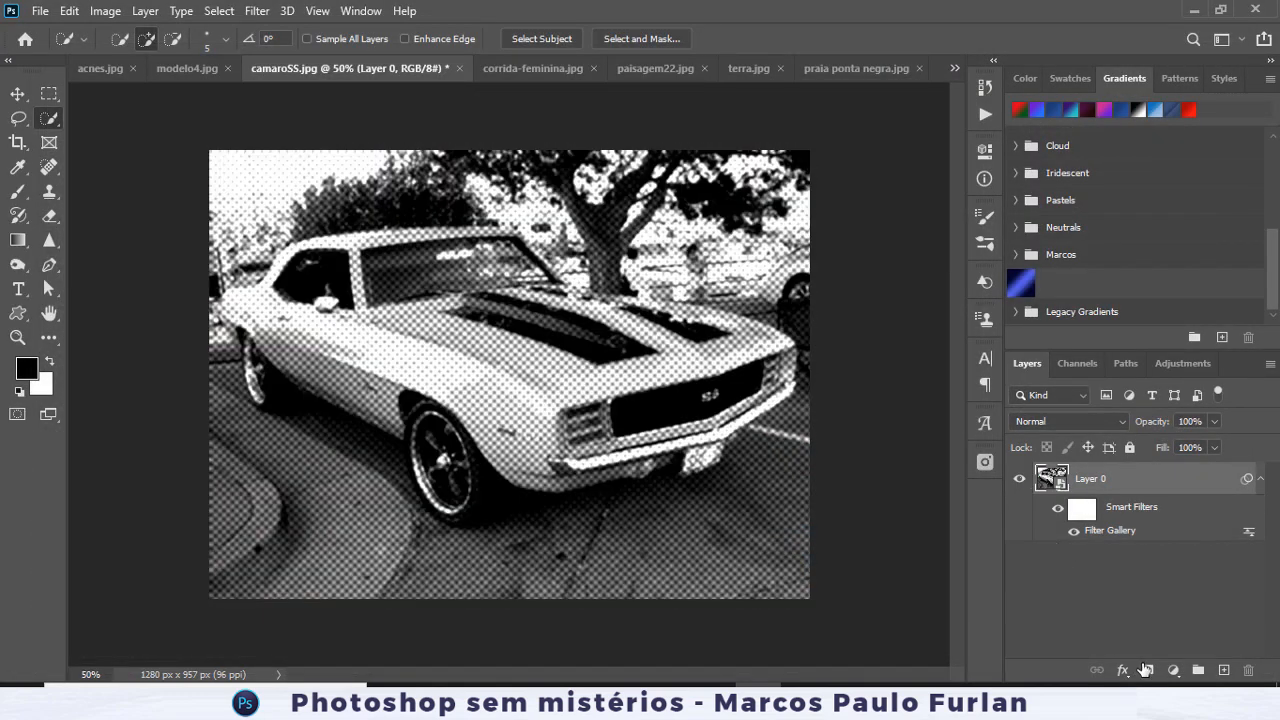
Add a gradient fill layer above the car using the pink-to-purple gradient from the Pastels set.
click(1173, 670)
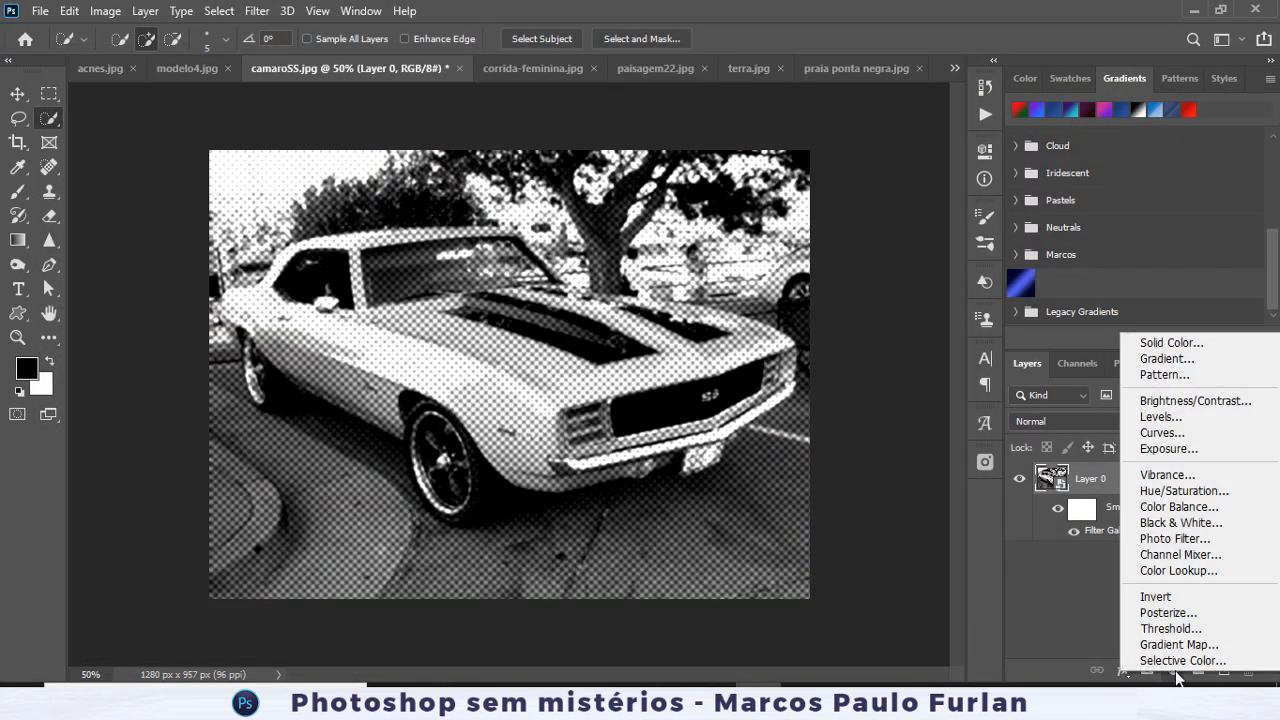
click(1198, 358)
click(660, 164)
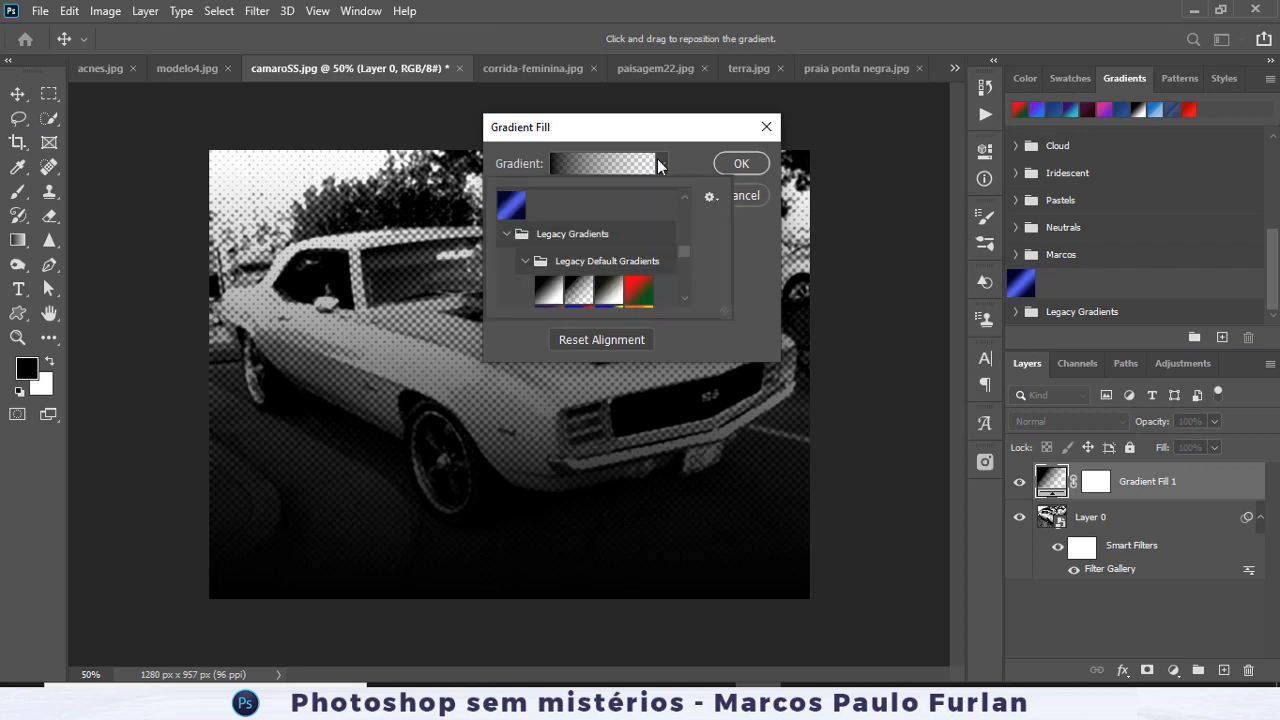
scroll(595, 290, down, 3)
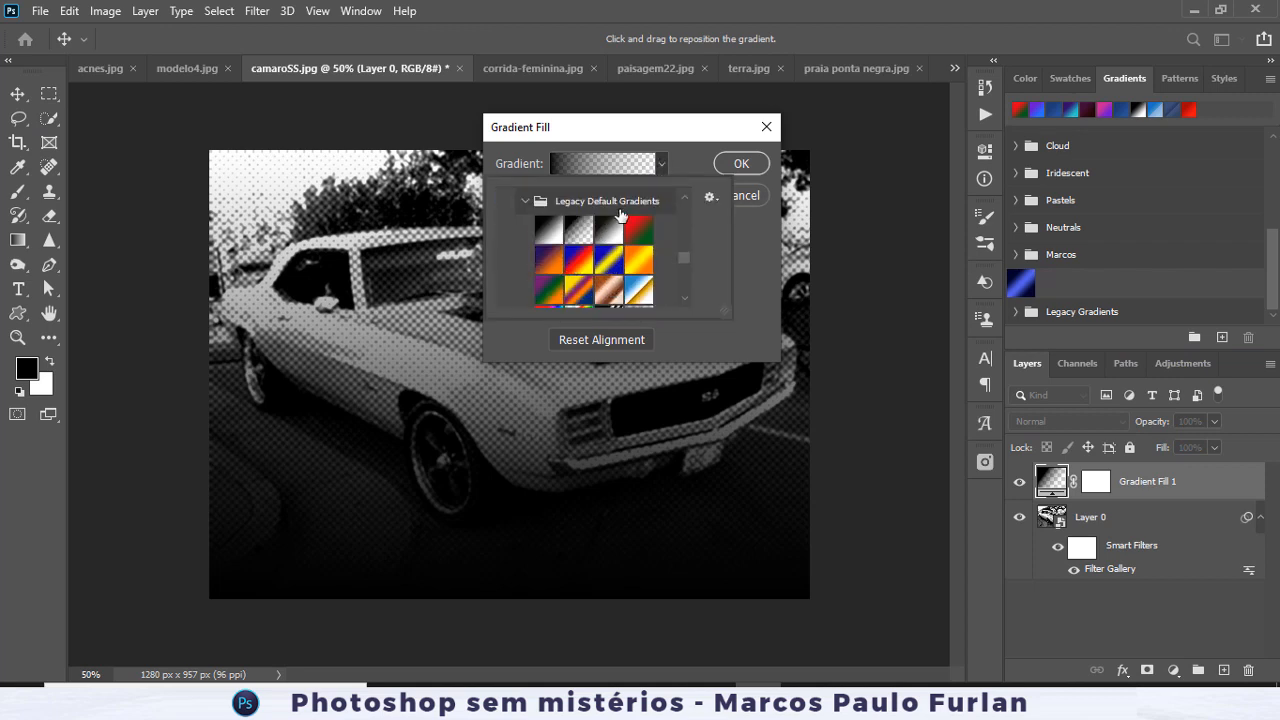
scroll(590, 216, up, 2)
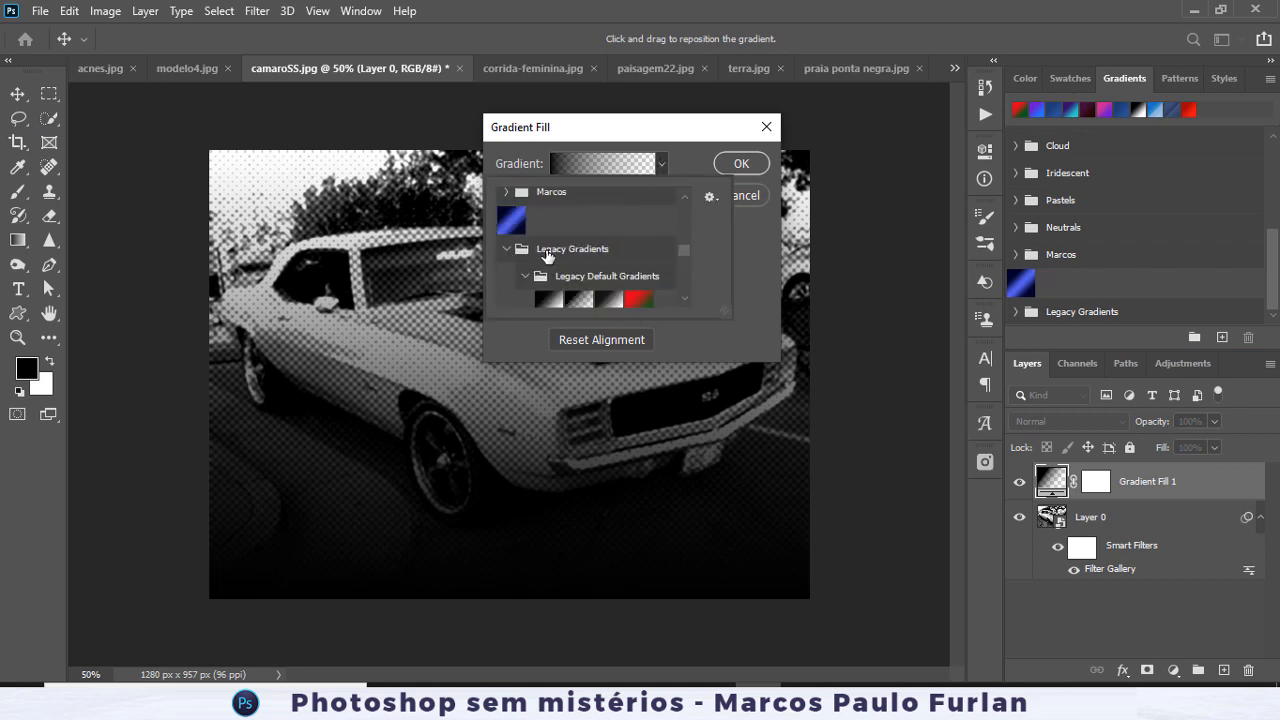
click(507, 249)
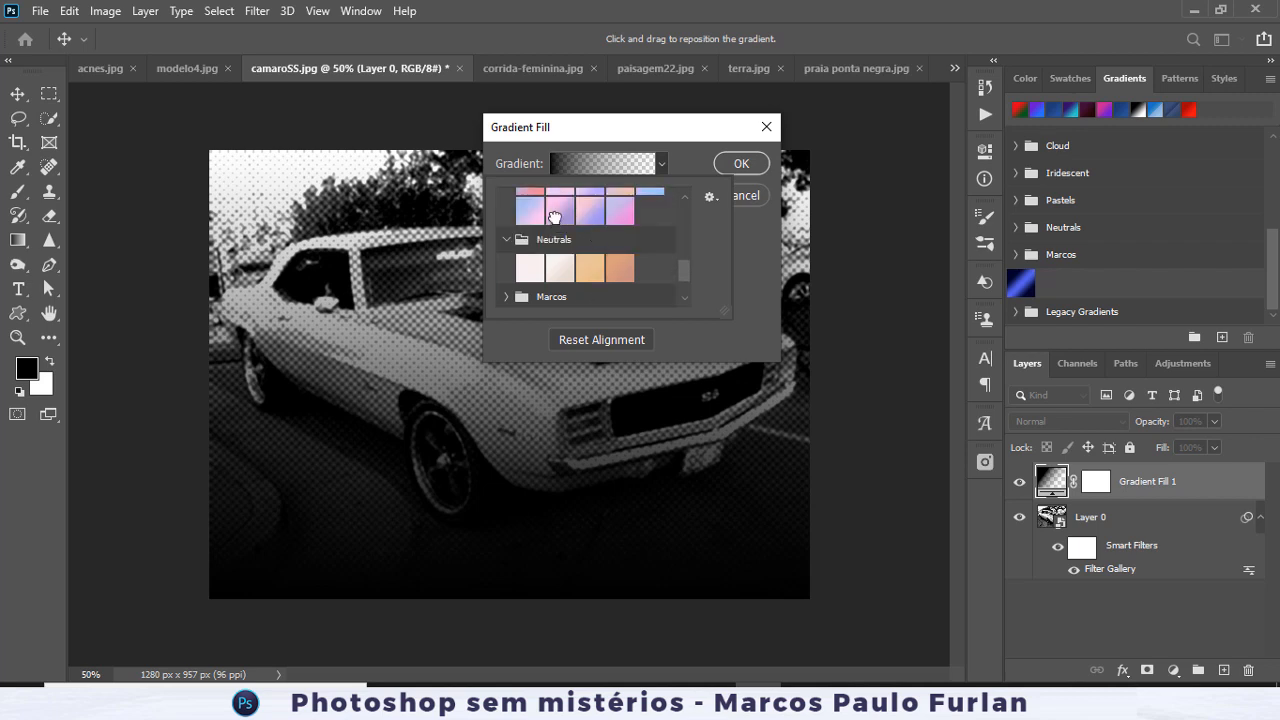
click(558, 210)
click(749, 173)
click(745, 165)
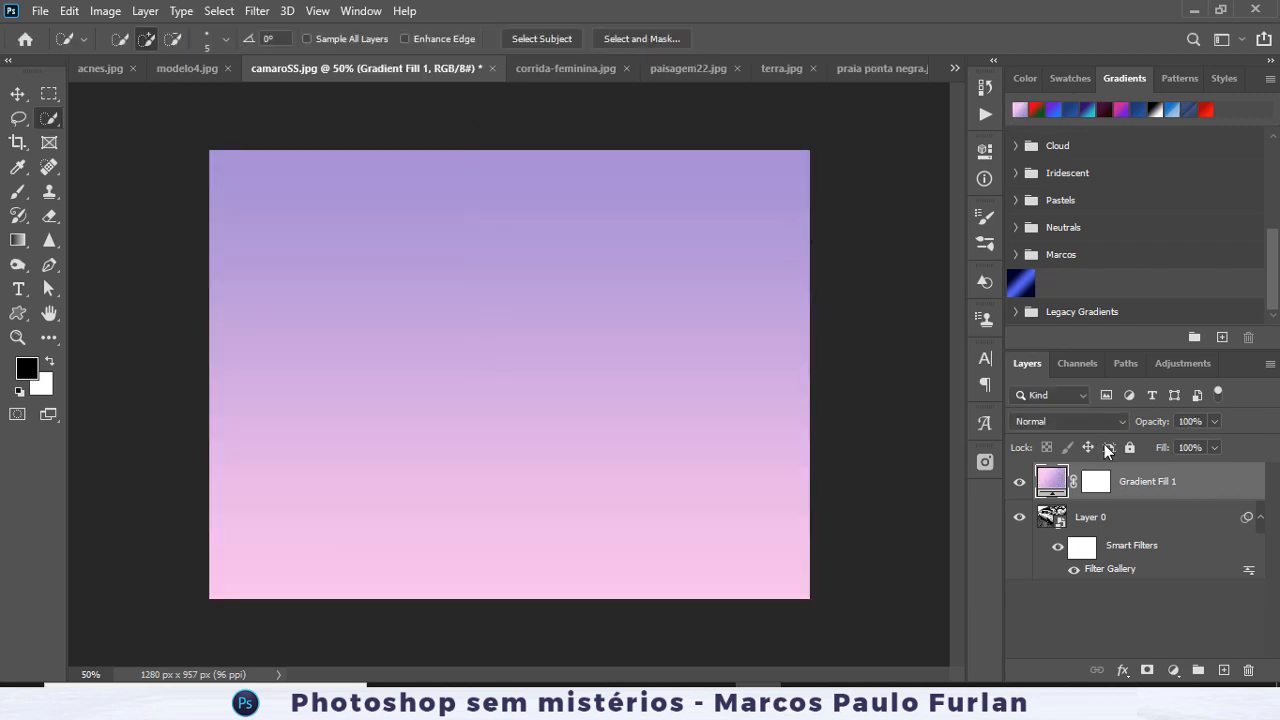
Set the gradient fill layer's blend mode to Linear Burn to tint the halftone car.
click(1060, 421)
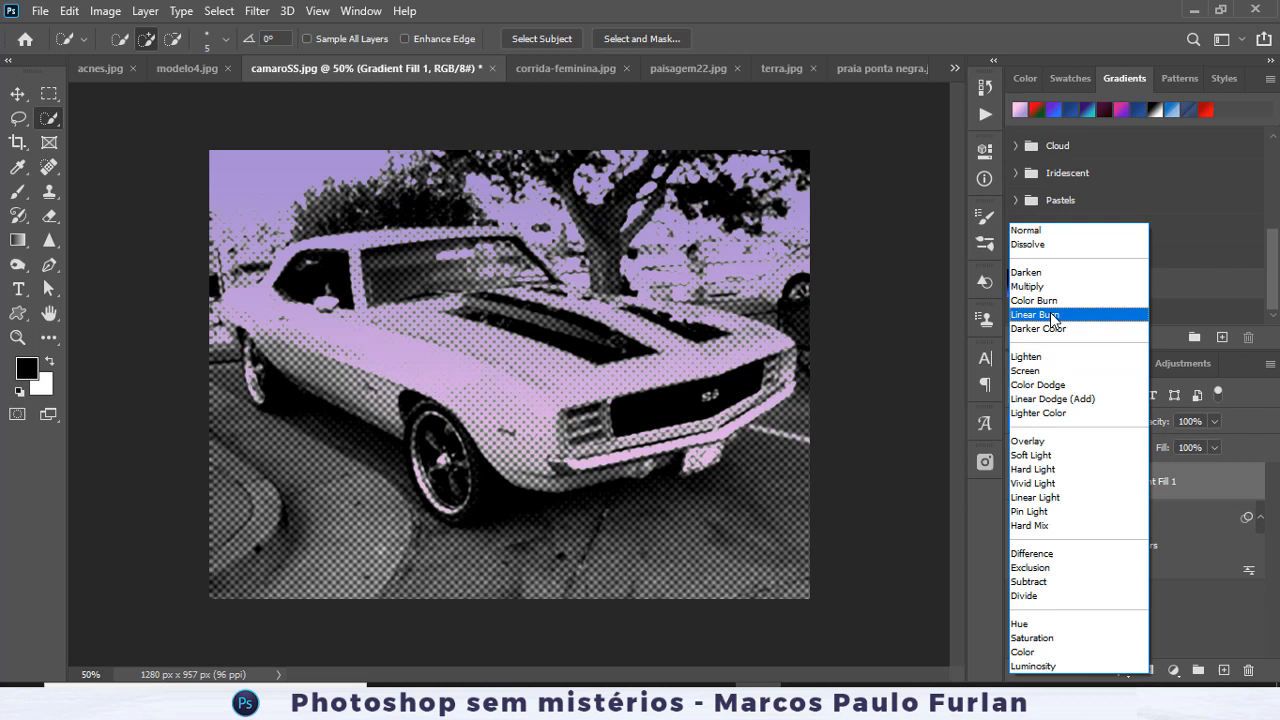
click(1040, 314)
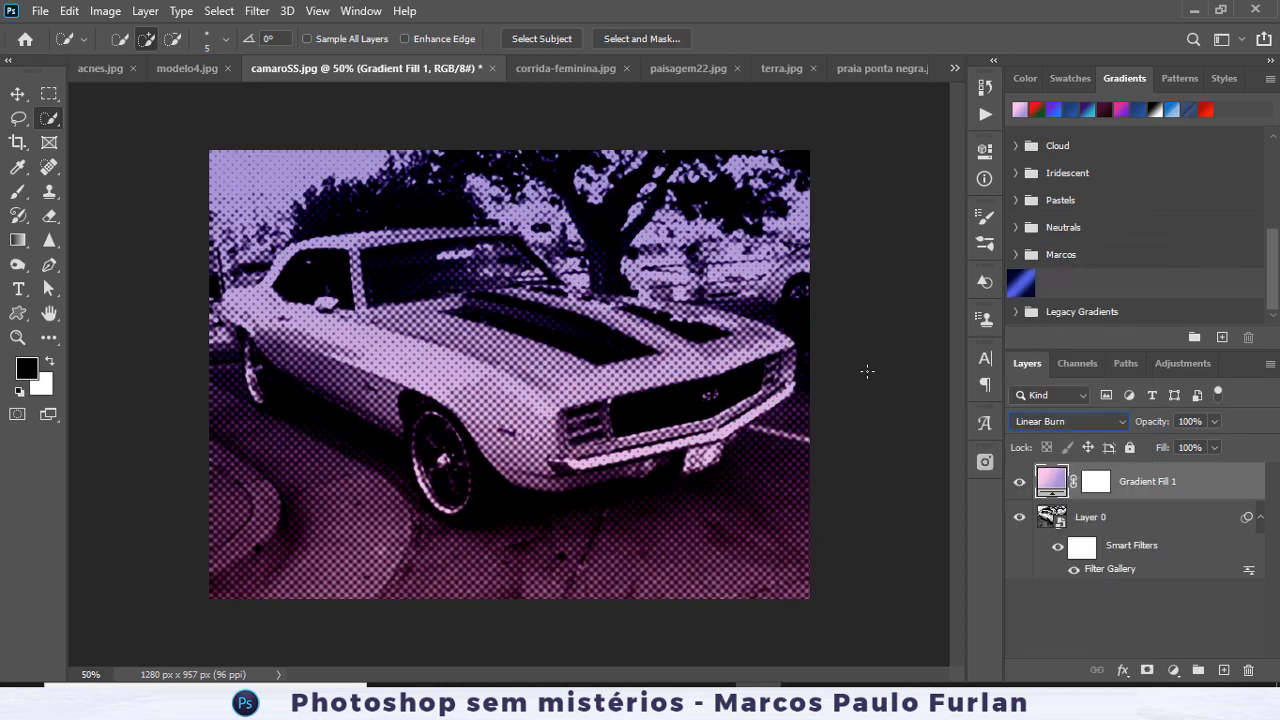
click(851, 701)
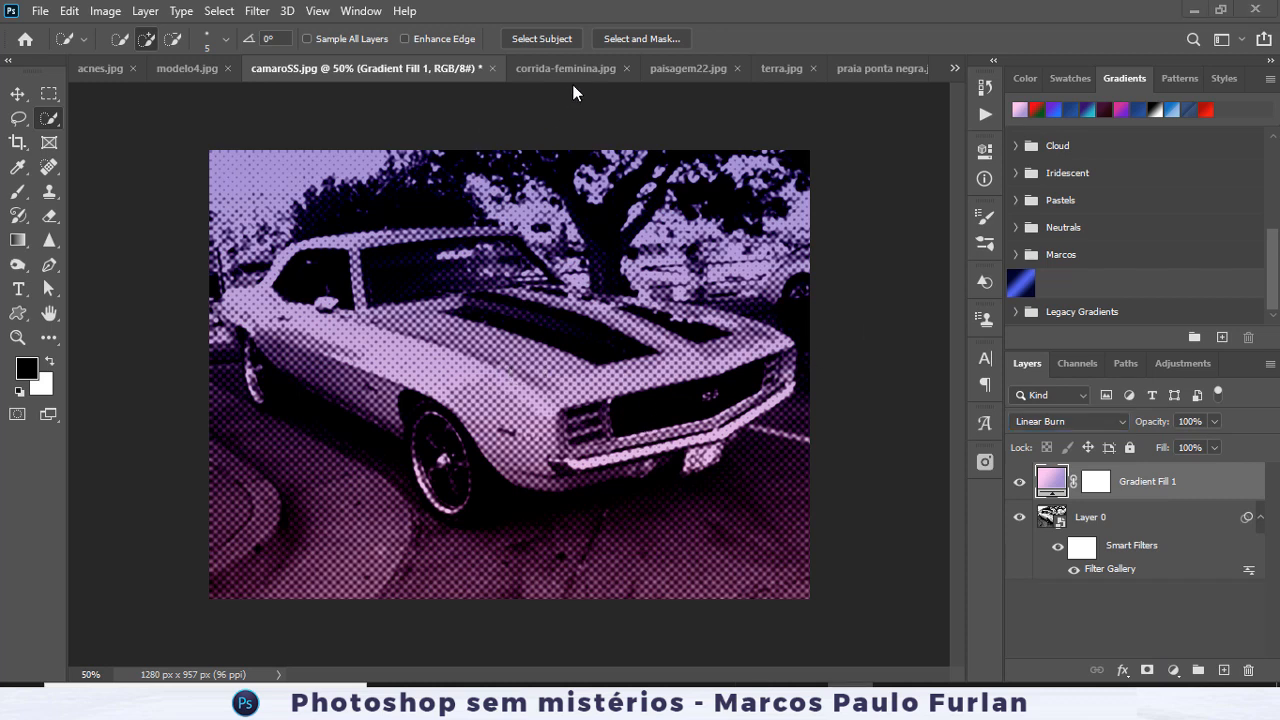
Switch to the maquiagem.jpg portrait and open it in the Liquify filter with the Face tool's handles around the eyes.
click(199, 66)
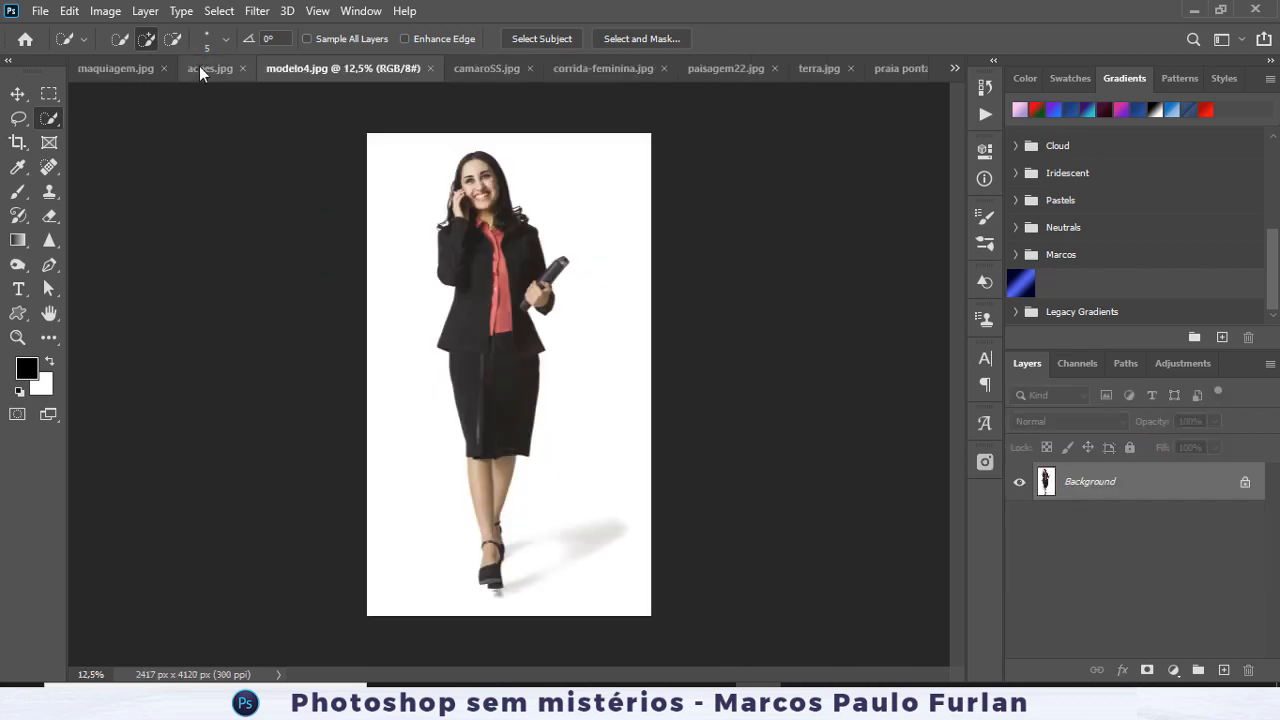
click(100, 68)
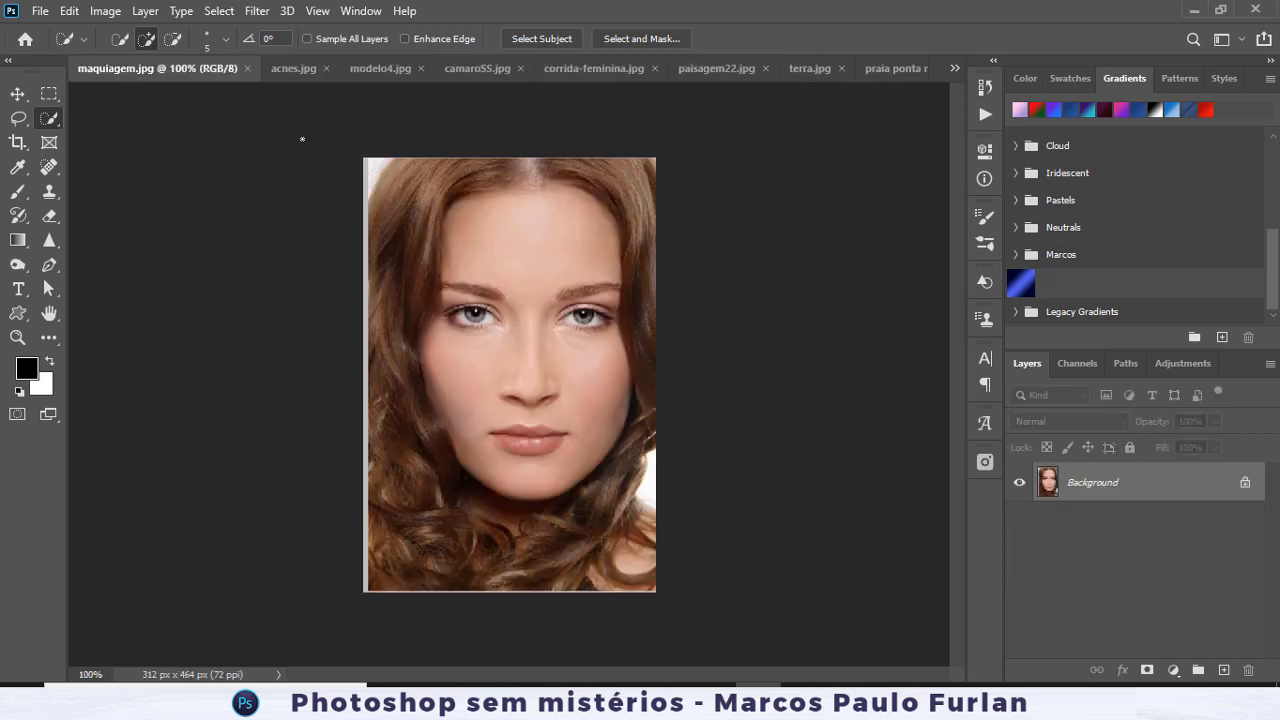
click(257, 11)
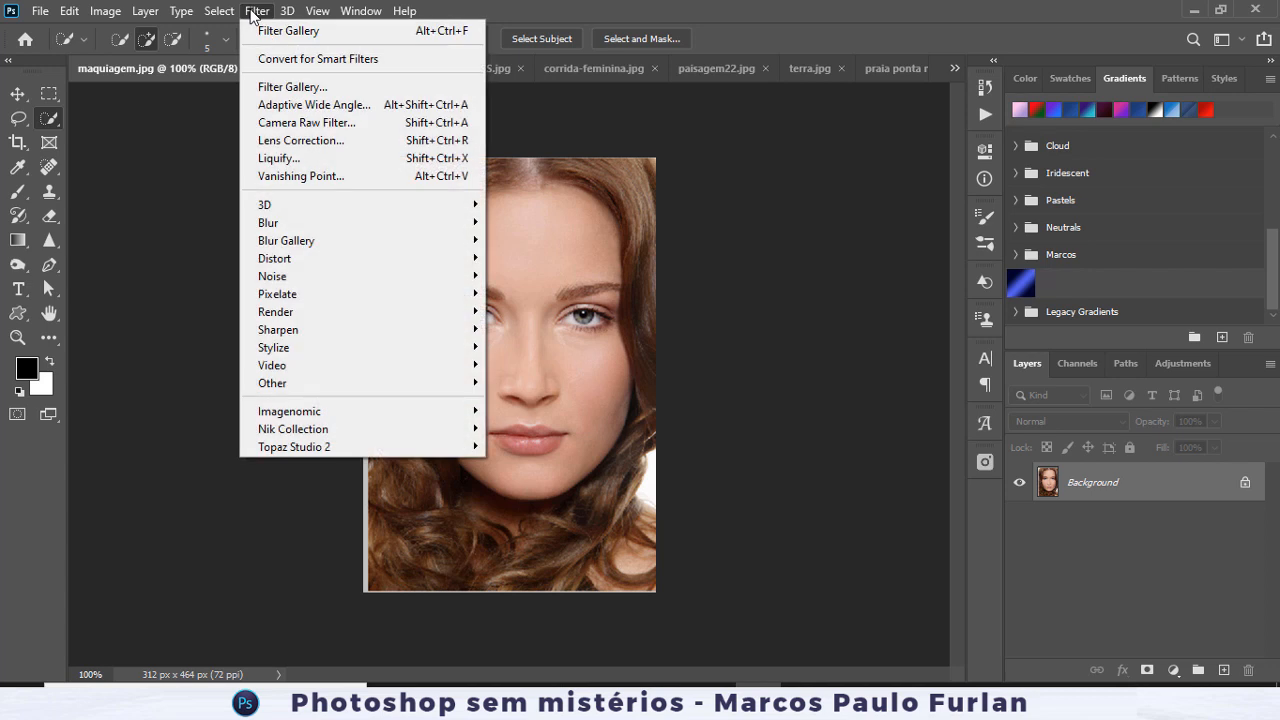
click(334, 160)
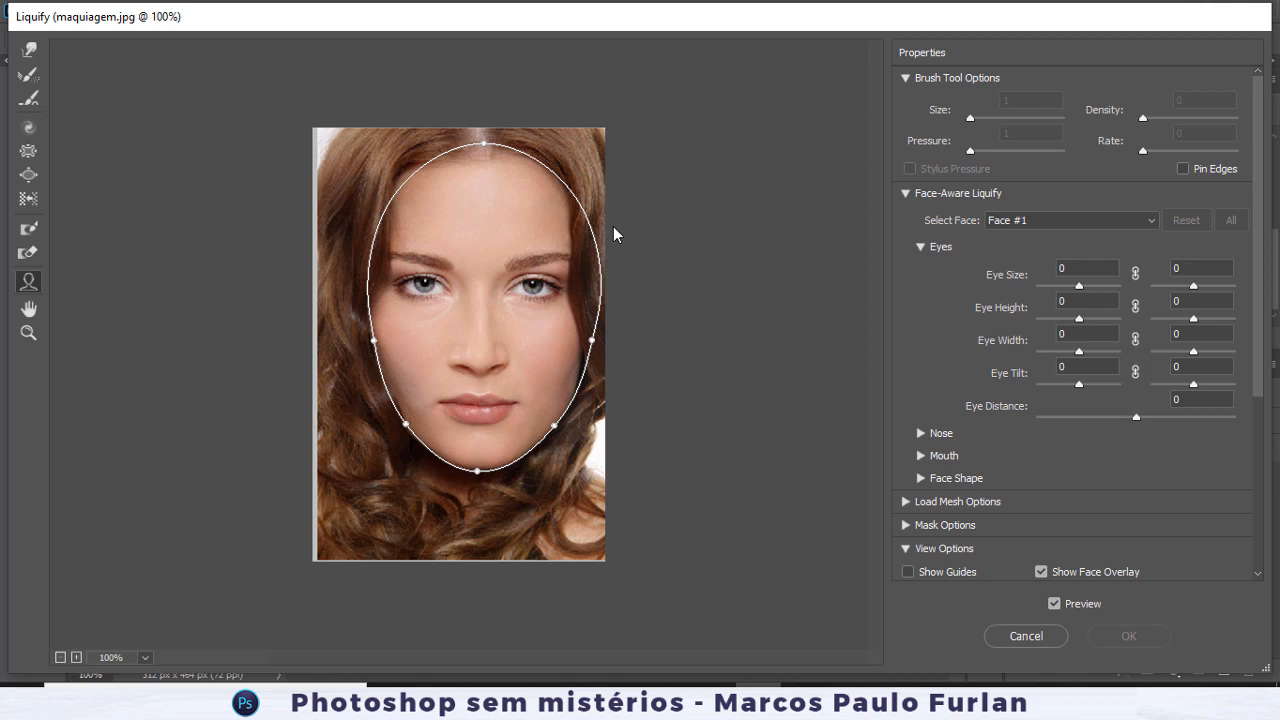
mouse_move(534, 295)
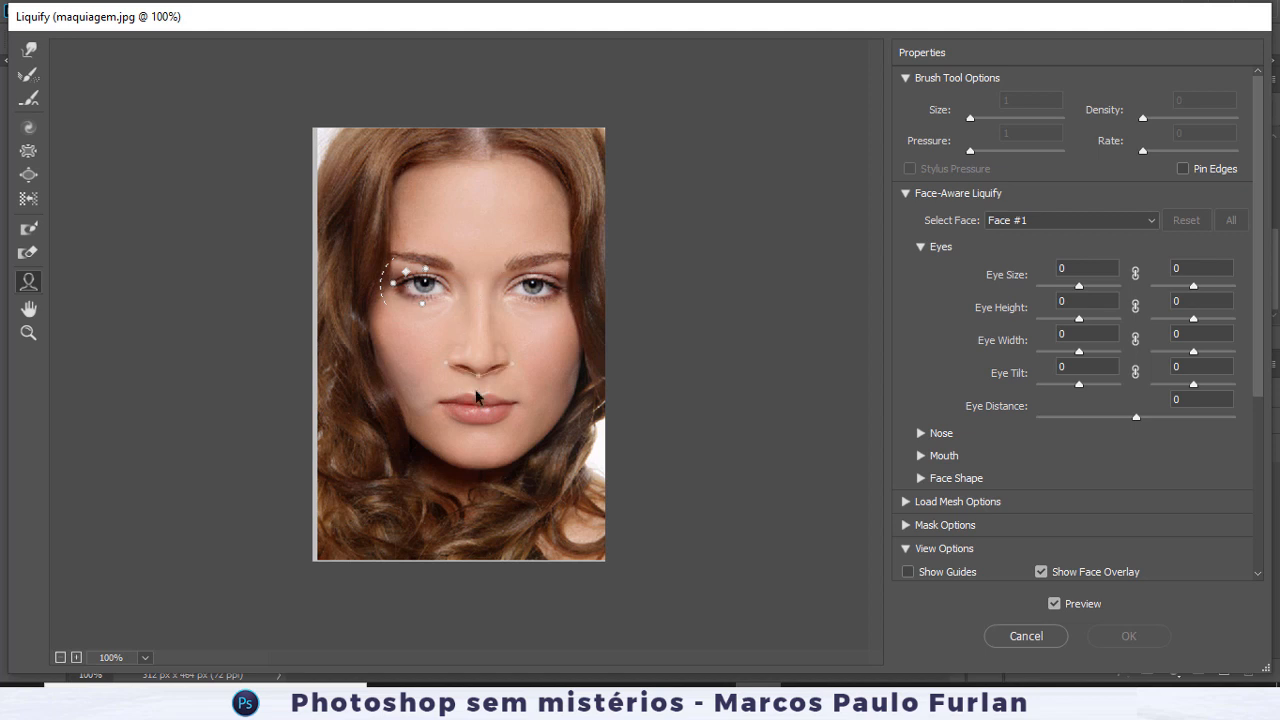
Adjust the portrait's eyes with the Face tool, setting eye heights to 67 and 69 and the second eye's tilt to -45.
mouse_move(428, 286)
drag(426, 288, 427, 287)
drag(532, 288, 534, 287)
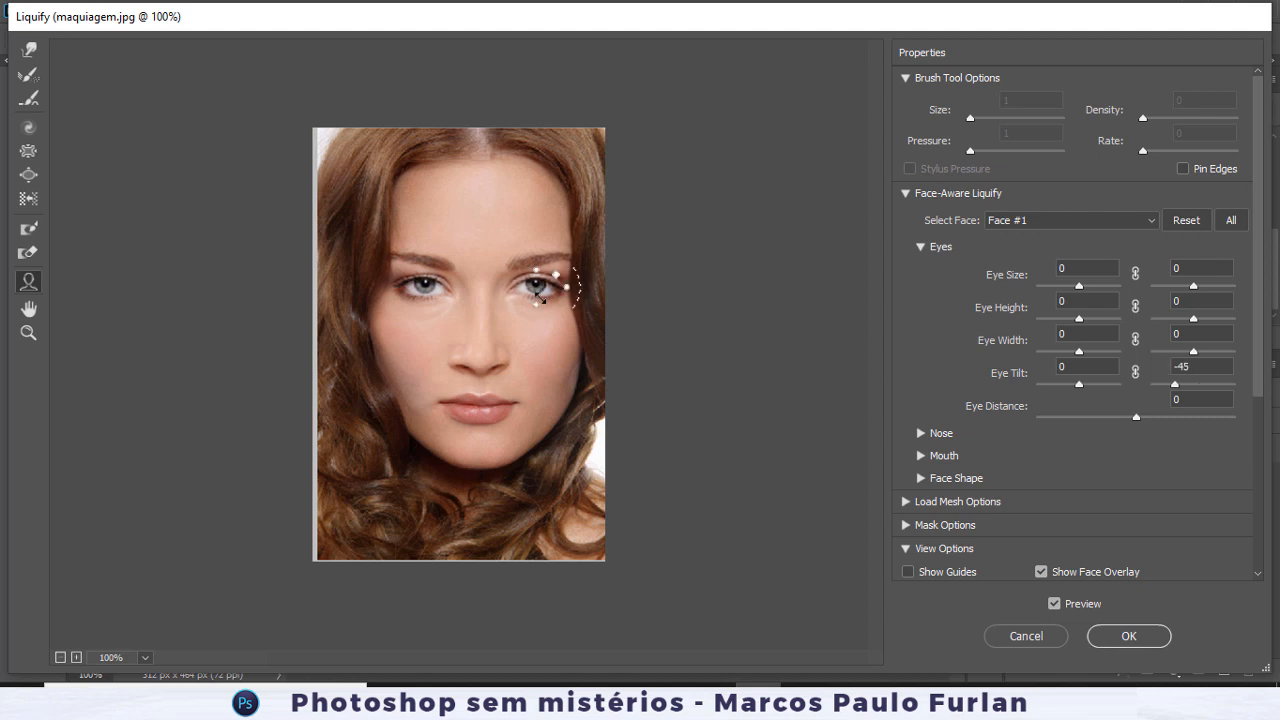
drag(536, 314, 536, 305)
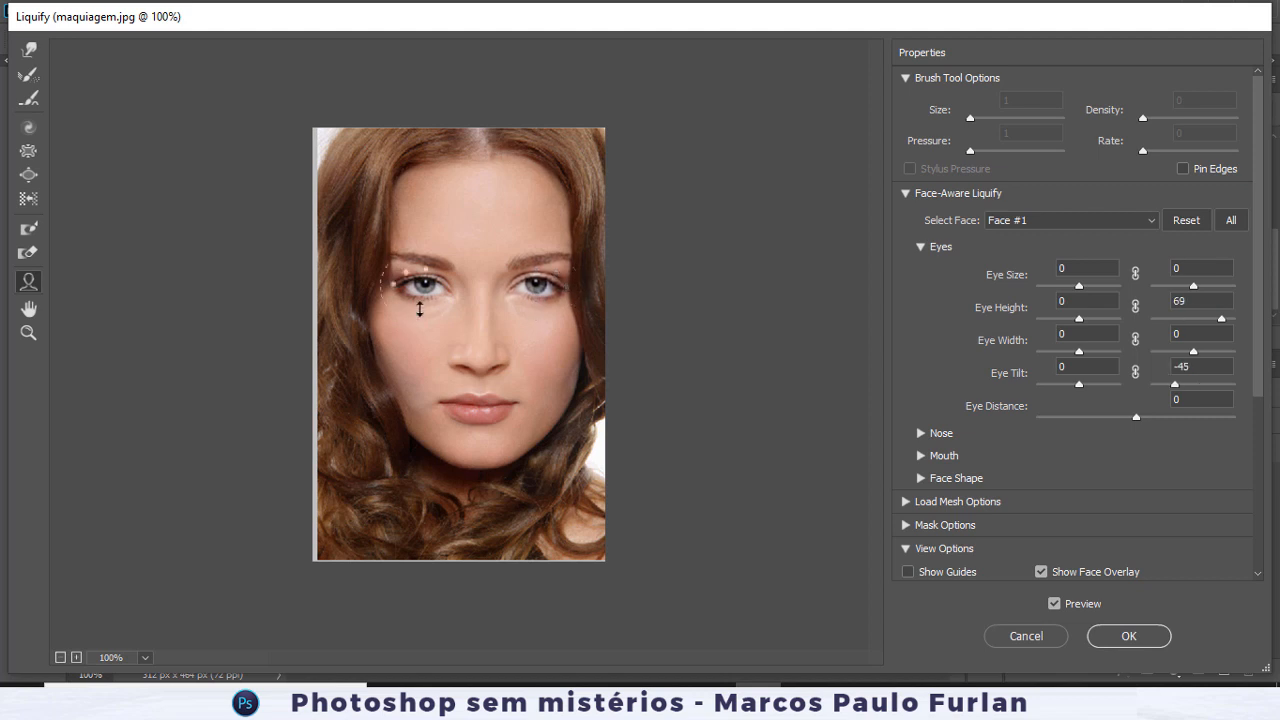
drag(420, 321, 420, 312)
Reshape the nose and mouth with Nose Height 43, Smile 100, Upper Lip 71 and Lower Lip -81.
drag(481, 376, 480, 357)
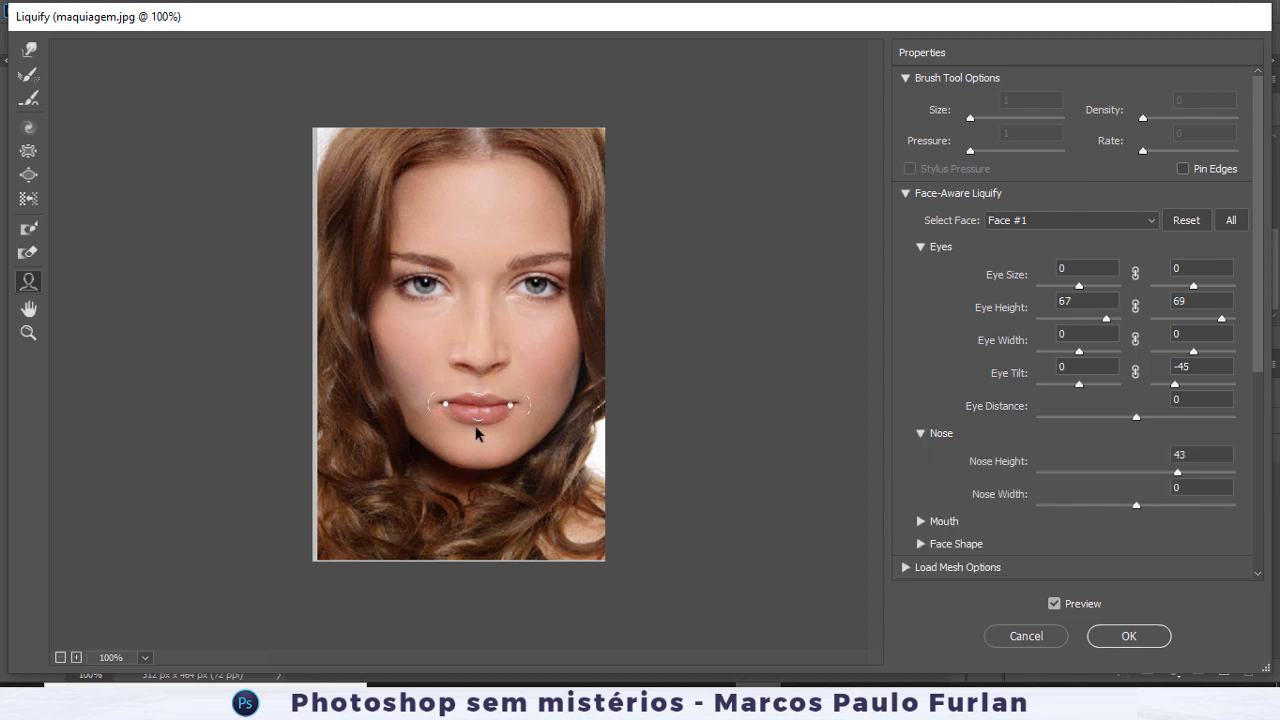
drag(480, 425, 479, 438)
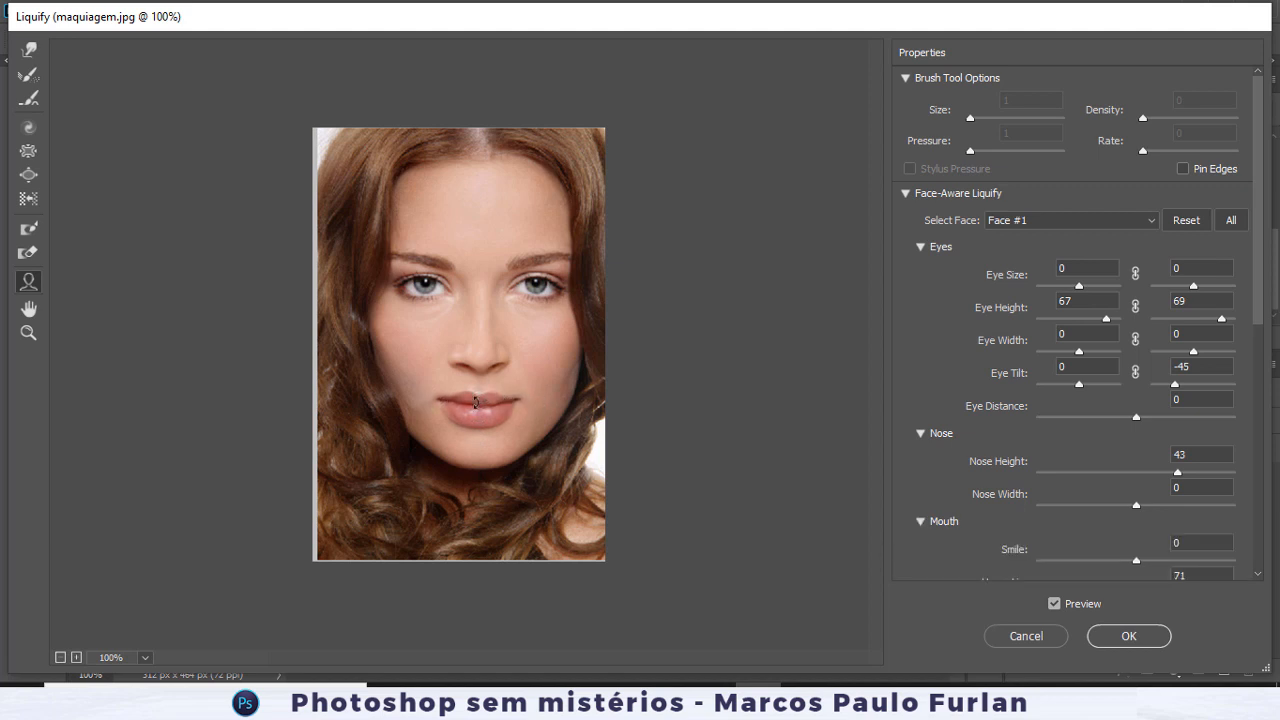
drag(321, 392, 321, 391)
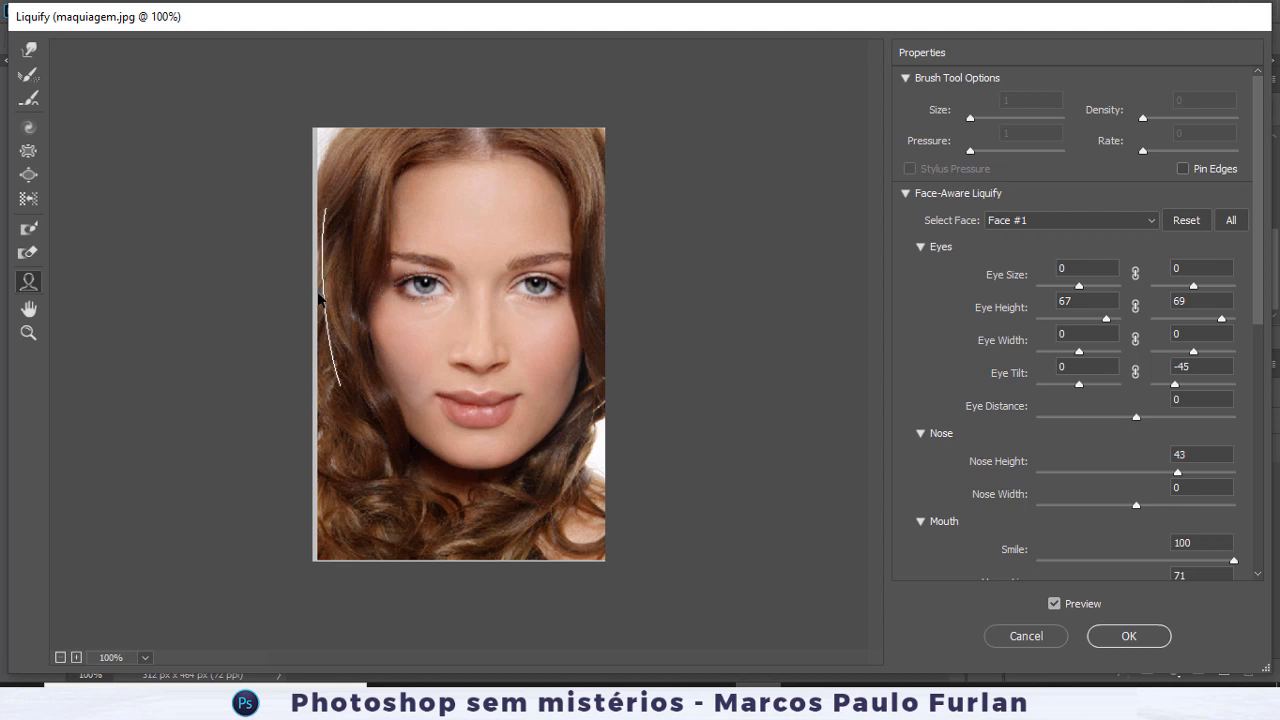
Review the Face-Aware Liquify settings for the selected face, from the eyes down to the mouth and view options.
click(1153, 222)
click(1153, 224)
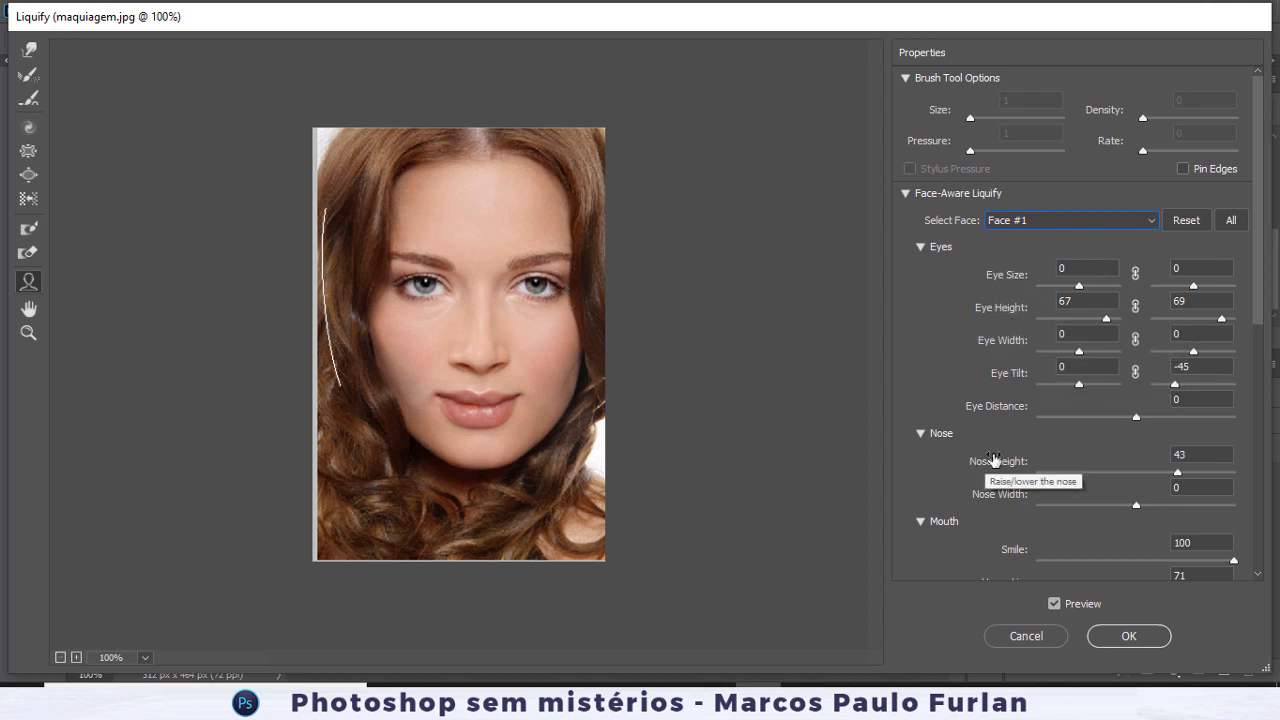
scroll(966, 474, down, 1)
scroll(966, 474, down, 8)
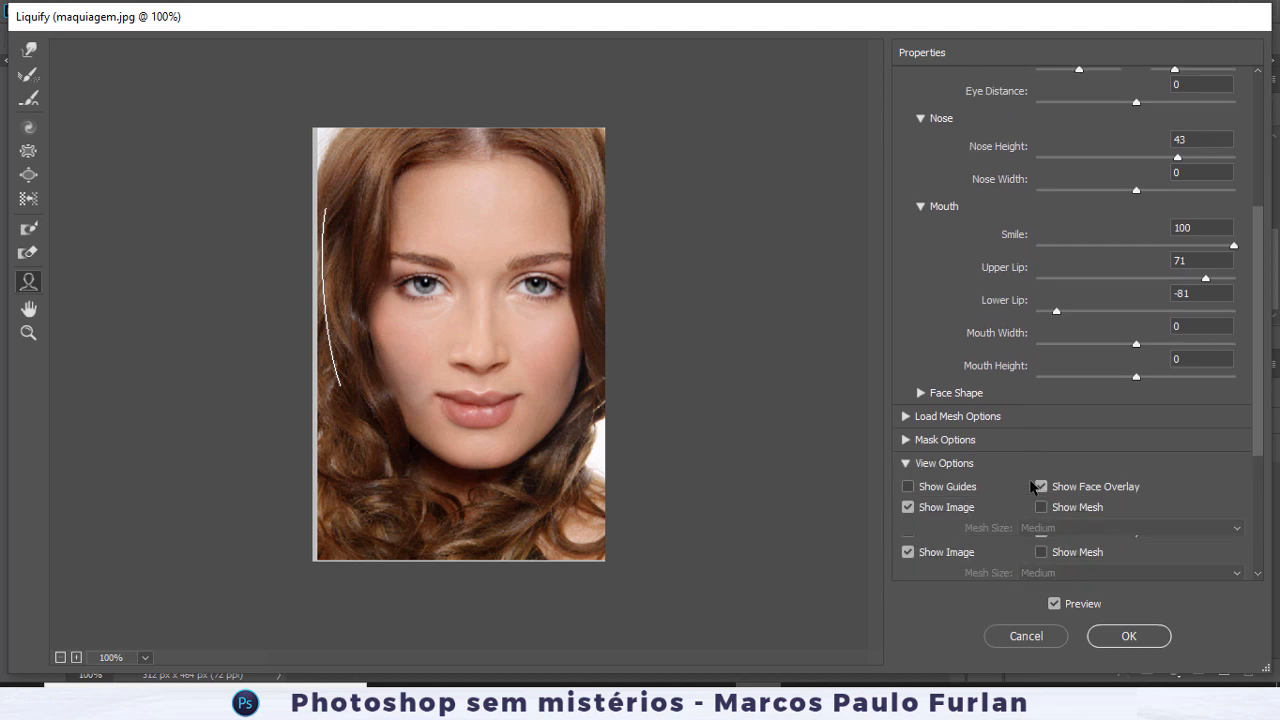
scroll(956, 211, up, 8)
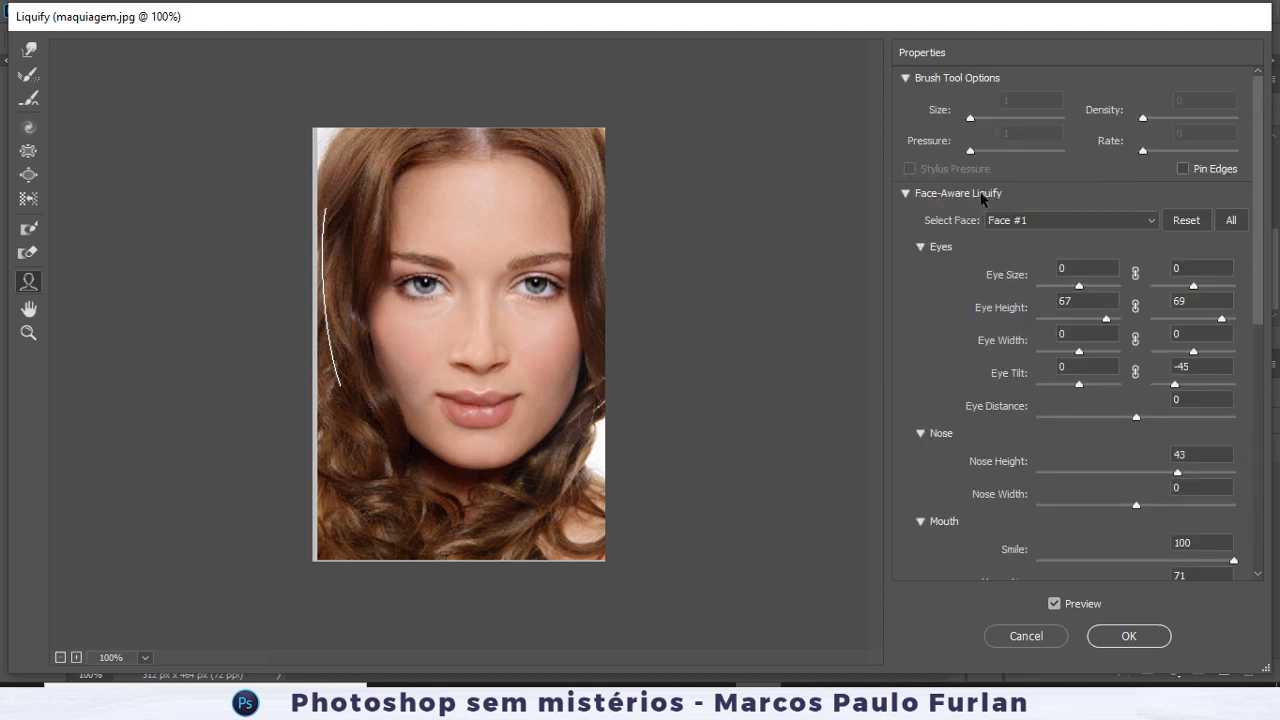
Shrink the eyes to sizes -100 and -93, set Nose Height to 100, and apply the Liquify filter.
mouse_move(555, 283)
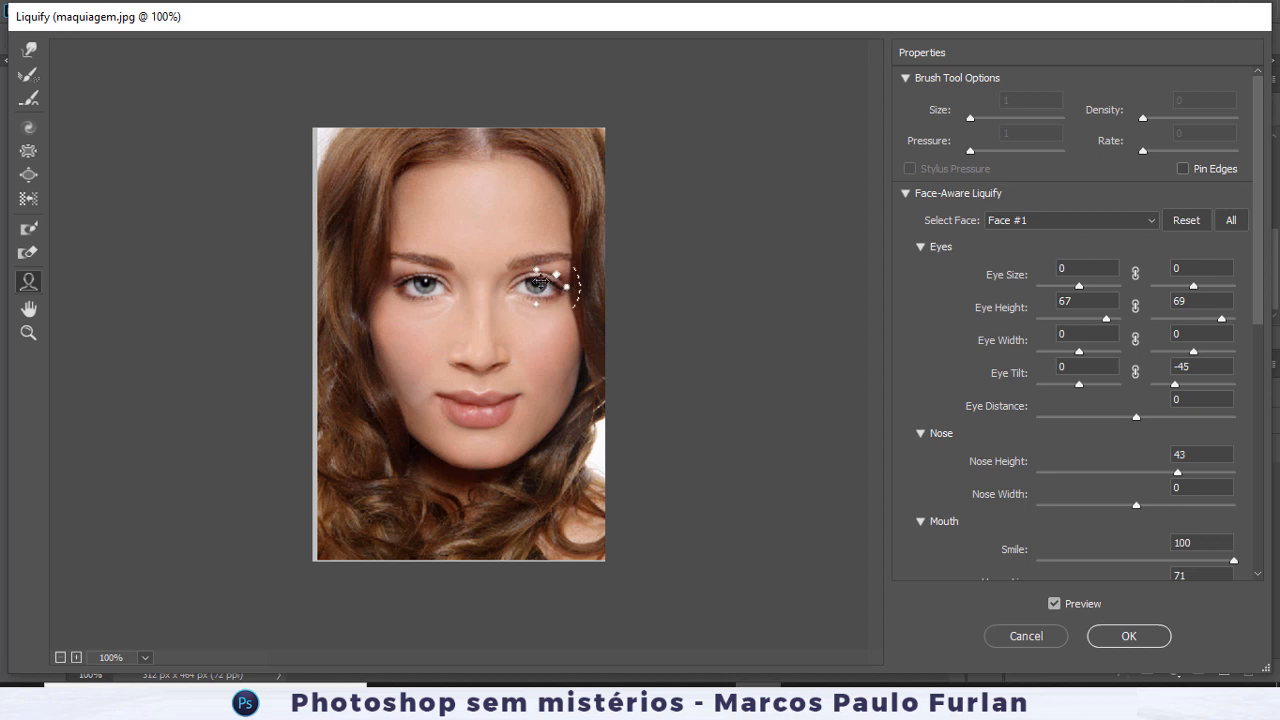
mouse_move(474, 206)
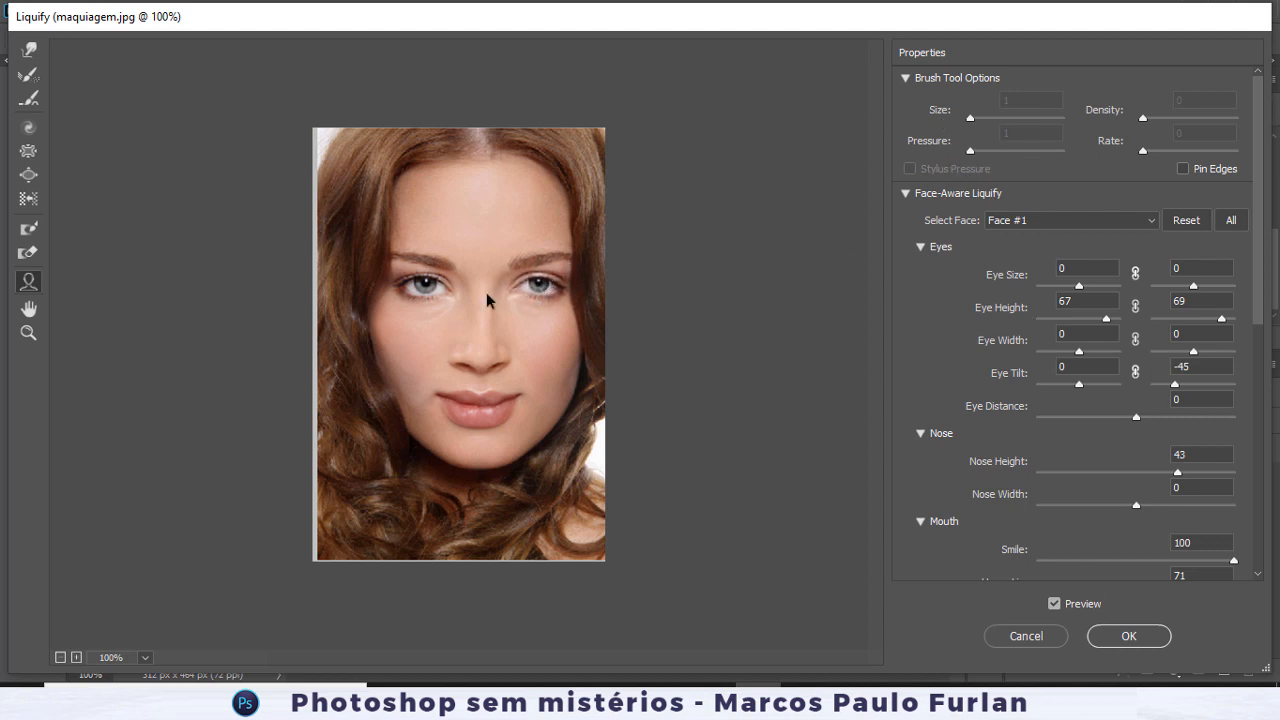
drag(408, 272, 430, 294)
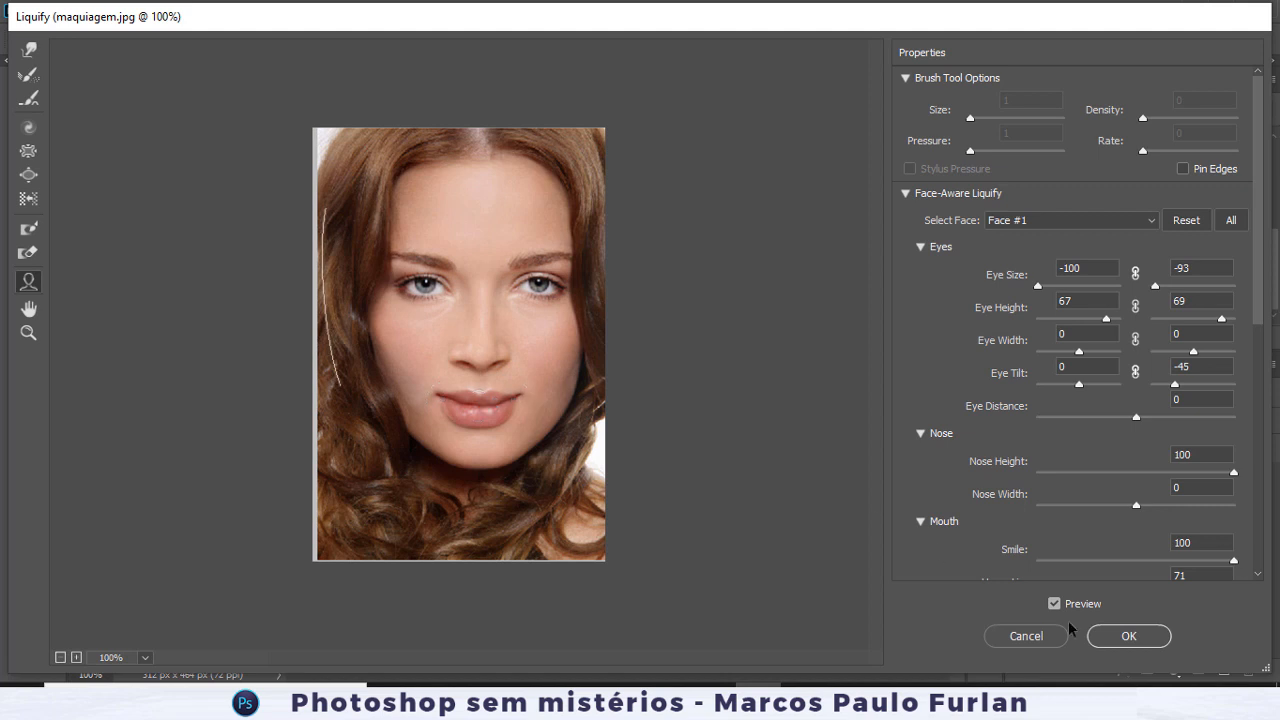
click(1129, 637)
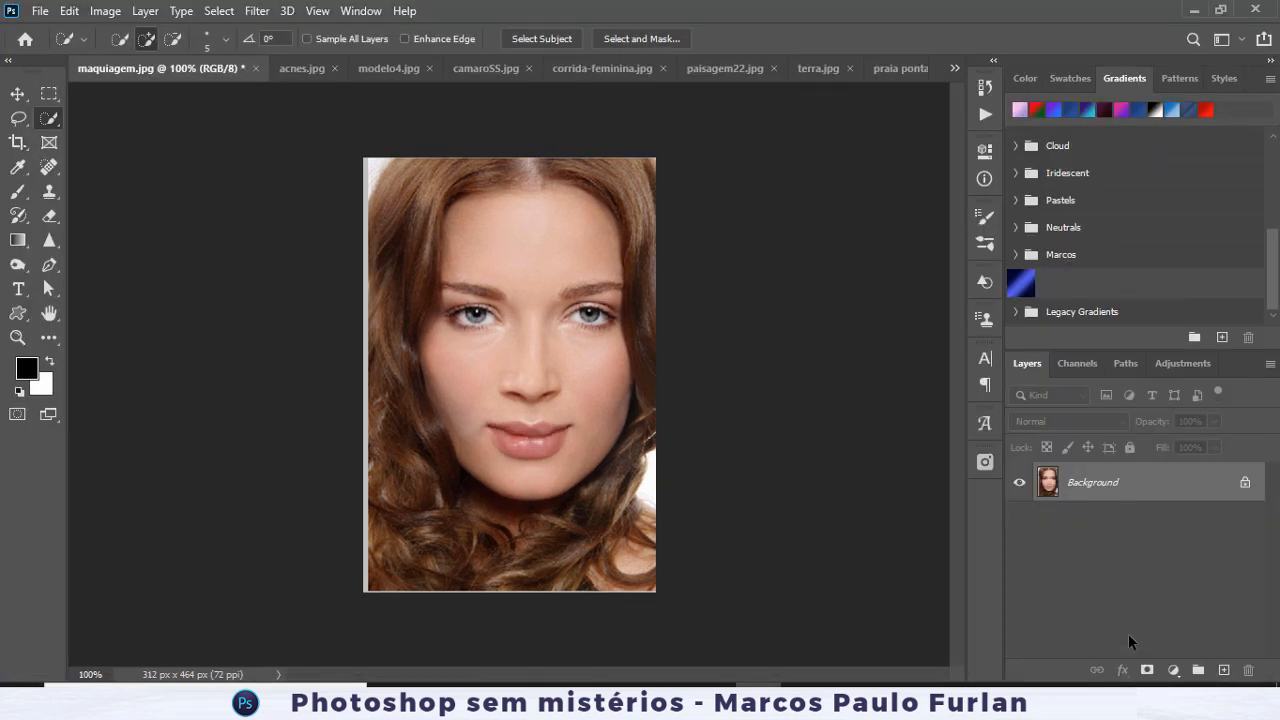
Close maquiagem.jpg without saving and open modelo4.jpg in the Liquify filter.
click(255, 68)
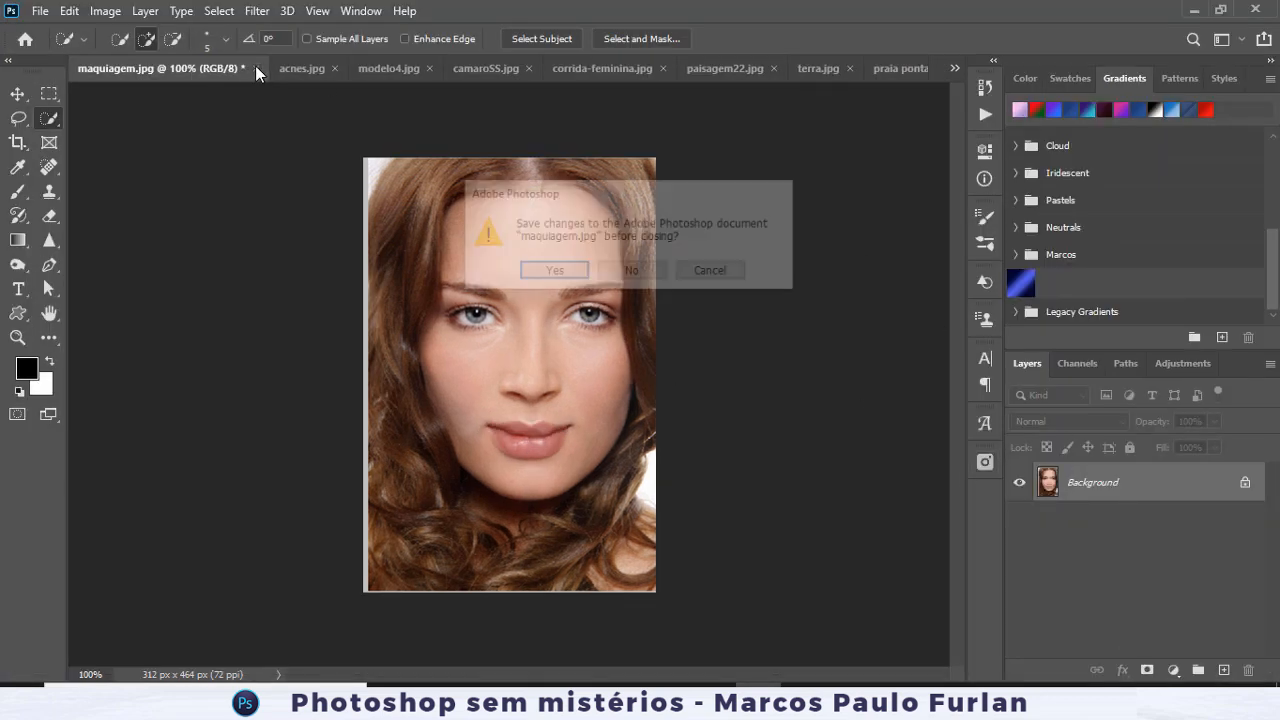
click(630, 272)
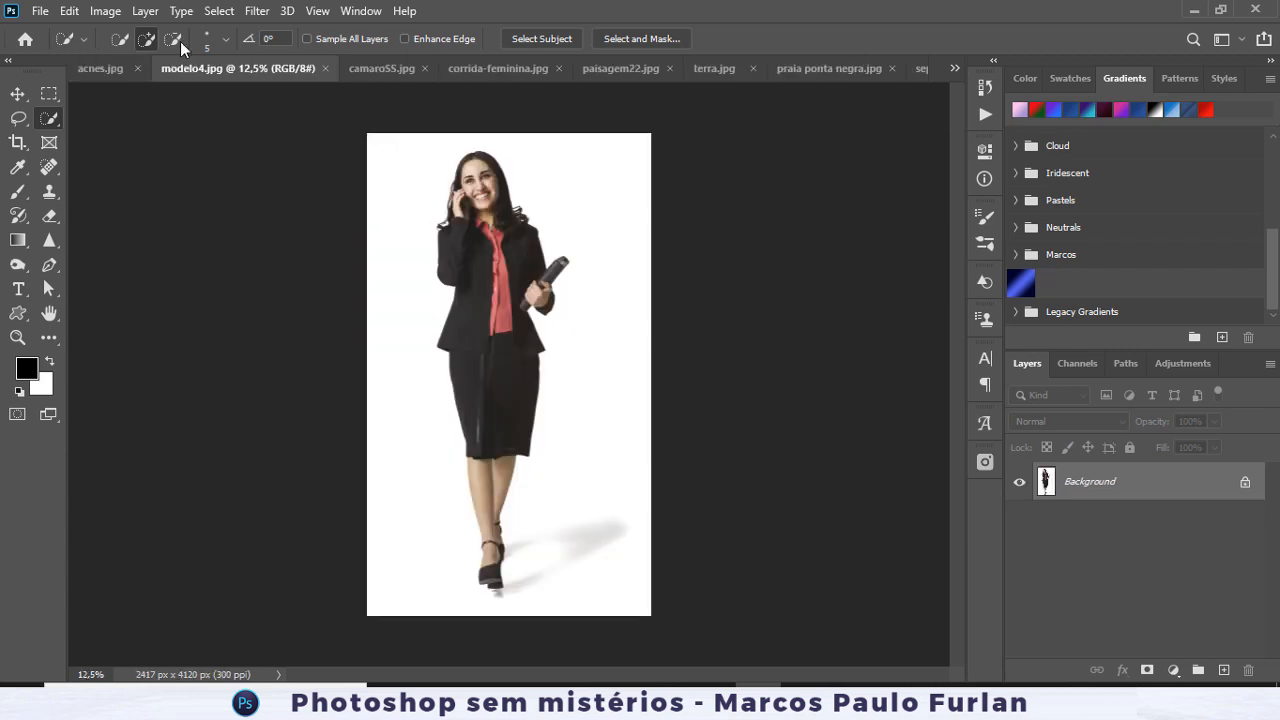
click(252, 15)
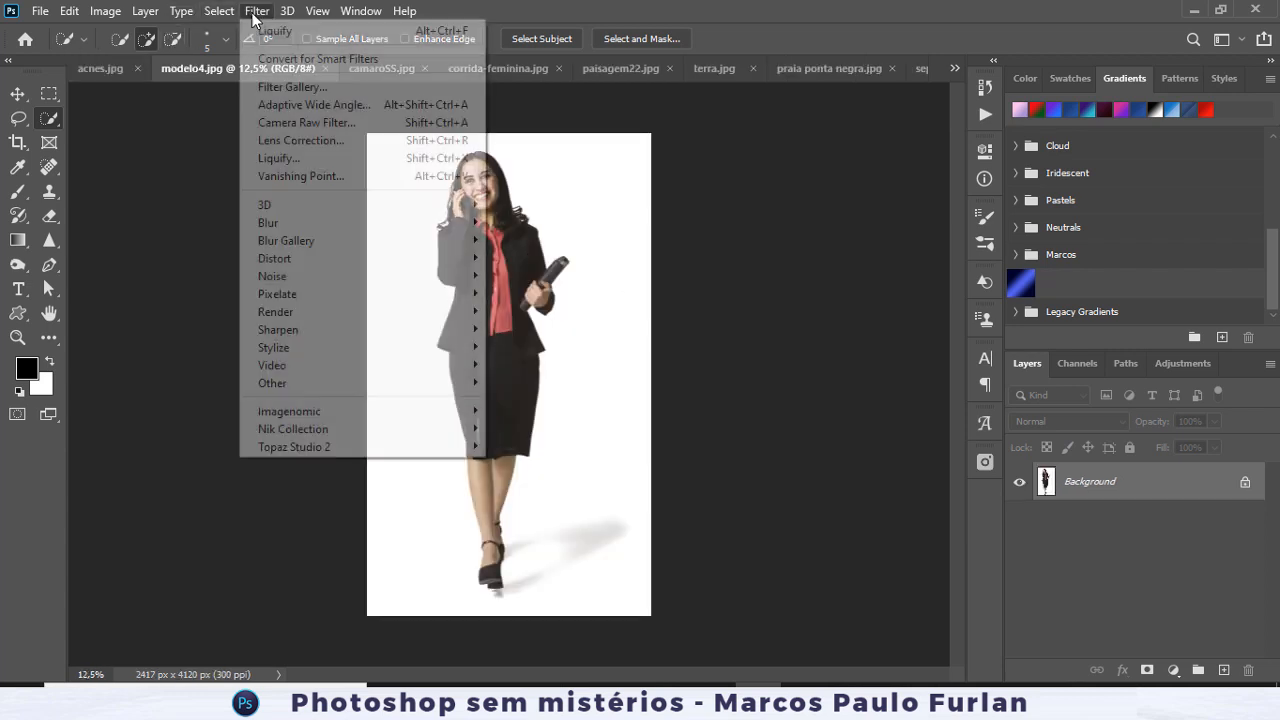
click(290, 157)
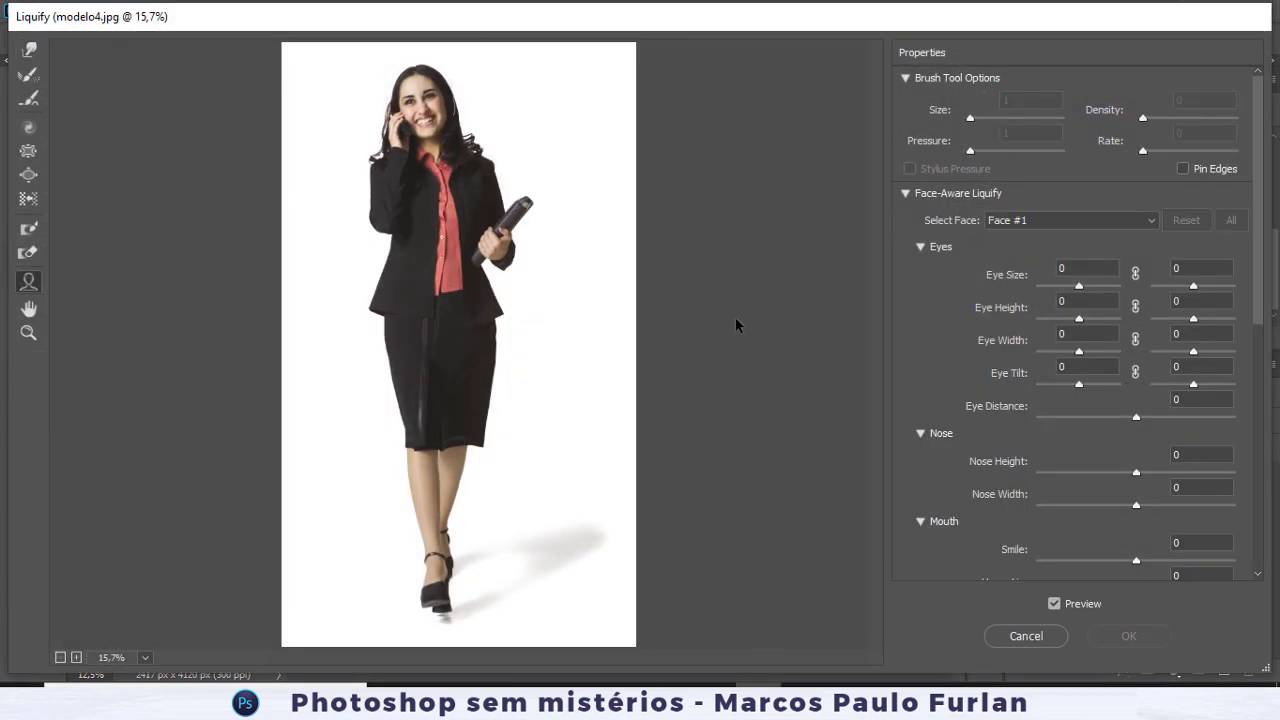
Lower the top of the woman's forehead slightly with the Face tool, working on her face at 100%.
mouse_move(427, 110)
key(ctrl+plus)
key(ctrl+plus)
key(ctrl+plus)
key(ctrl+plus)
key(ctrl+plus)
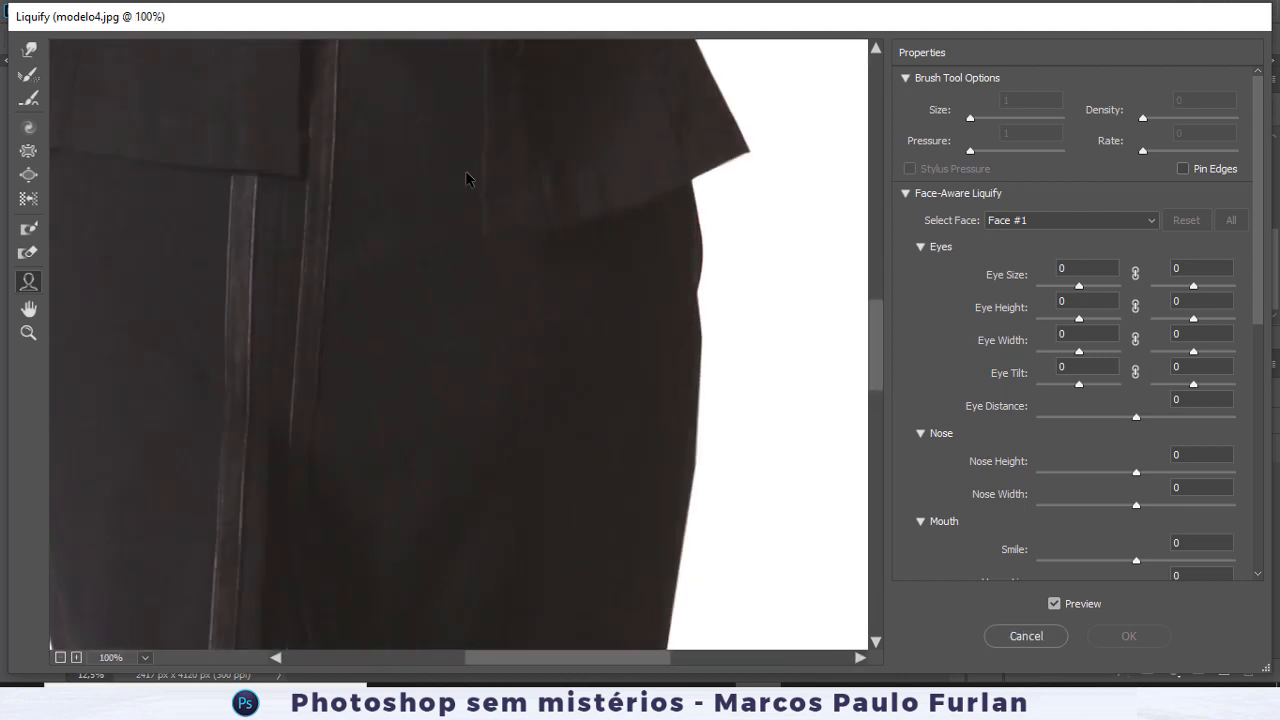
mouse_move(440, 183)
mouse_down()
mouse_move(517, 292)
mouse_move(581, 597)
mouse_up()
mouse_move(505, 160)
mouse_down()
mouse_move(505, 373)
mouse_move(577, 443)
mouse_up()
mouse_move(577, 443)
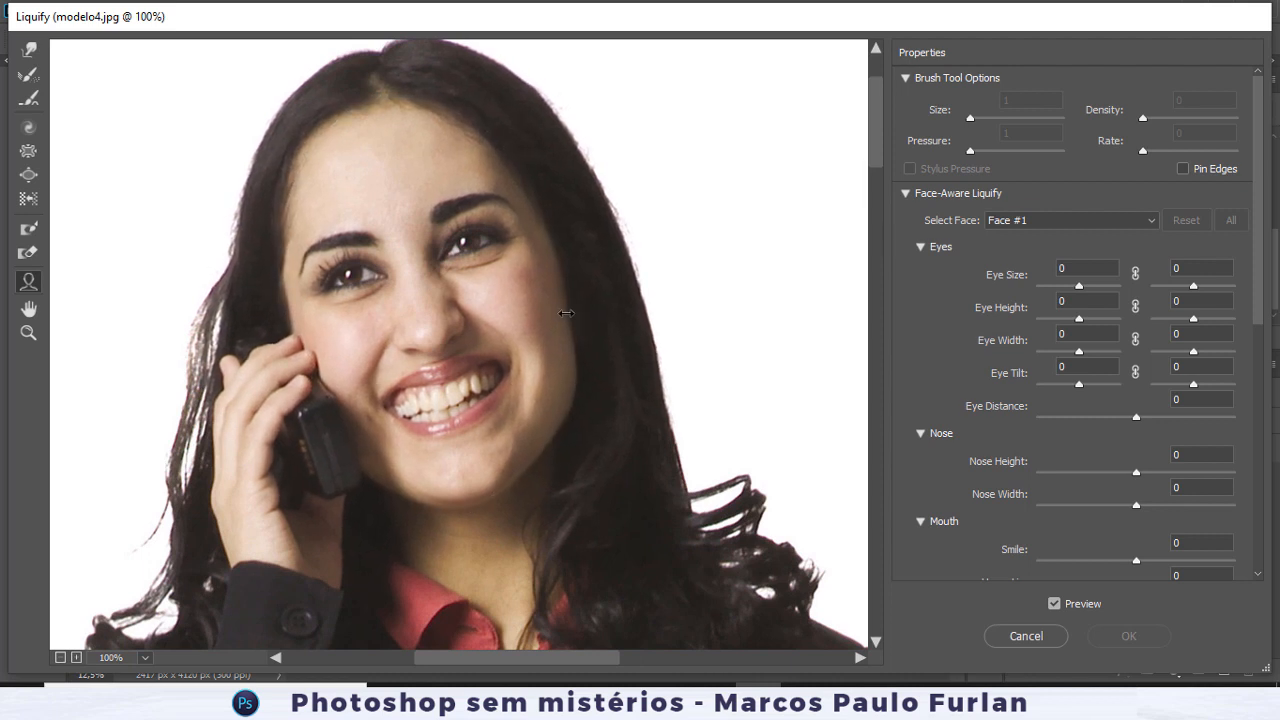
mouse_move(378, 84)
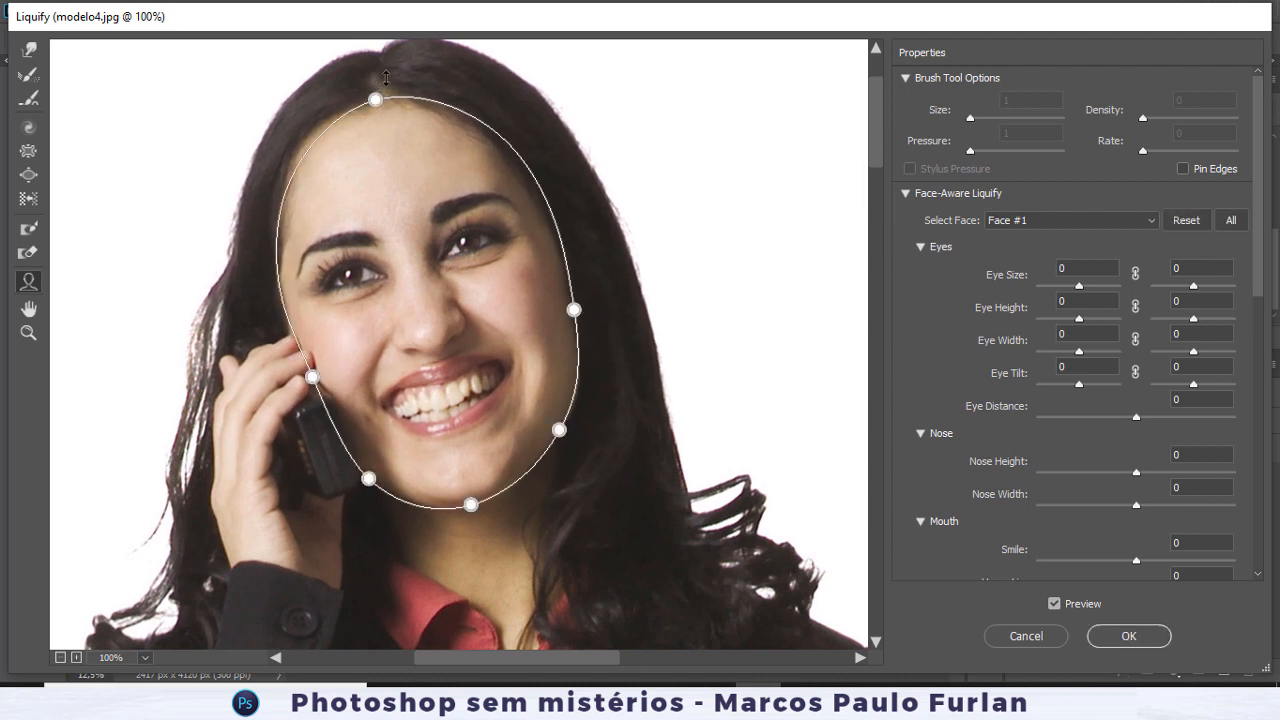
mouse_move(380, 95)
mouse_down()
mouse_move(382, 118)
mouse_move(380, 98)
mouse_up()
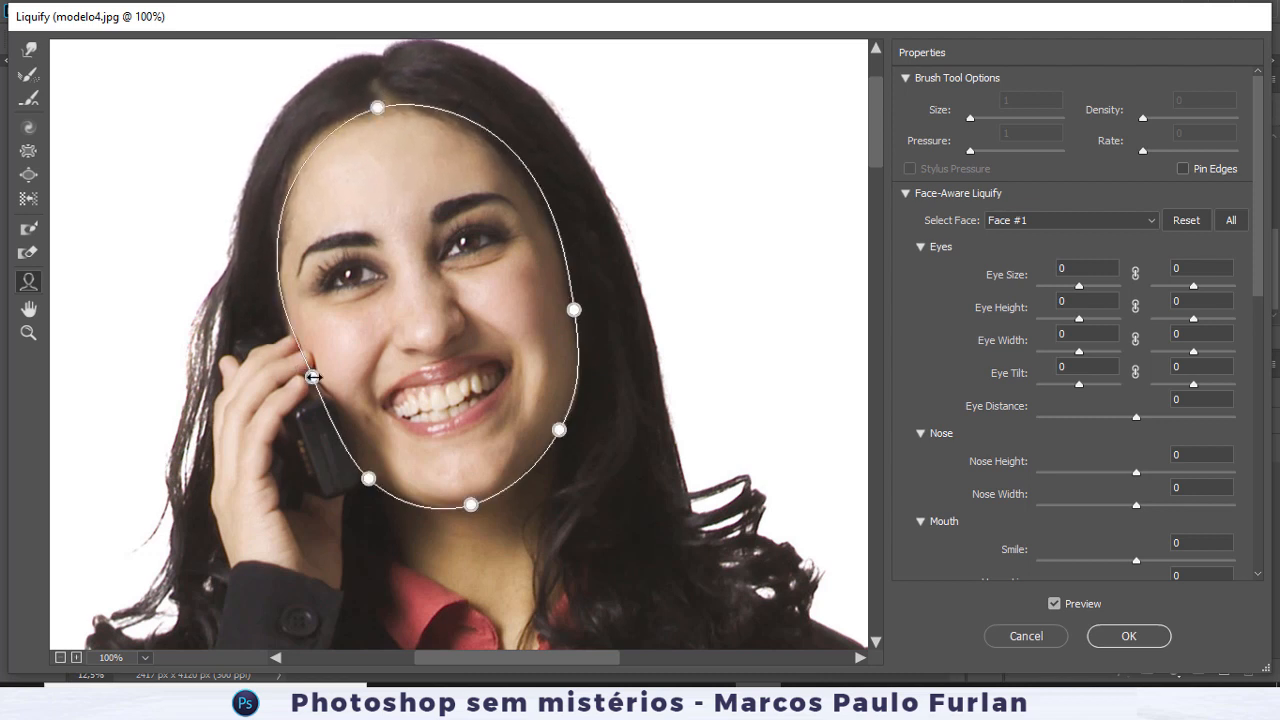
Reshape the woman's nose and lips with Nose Height 87 and Upper Lip 76.
mouse_move(459, 401)
drag(446, 376, 427, 320)
mouse_move(425, 334)
Increase the woman's eye heights to 99 and 96 with the Face tool's eye handles.
mouse_move(345, 282)
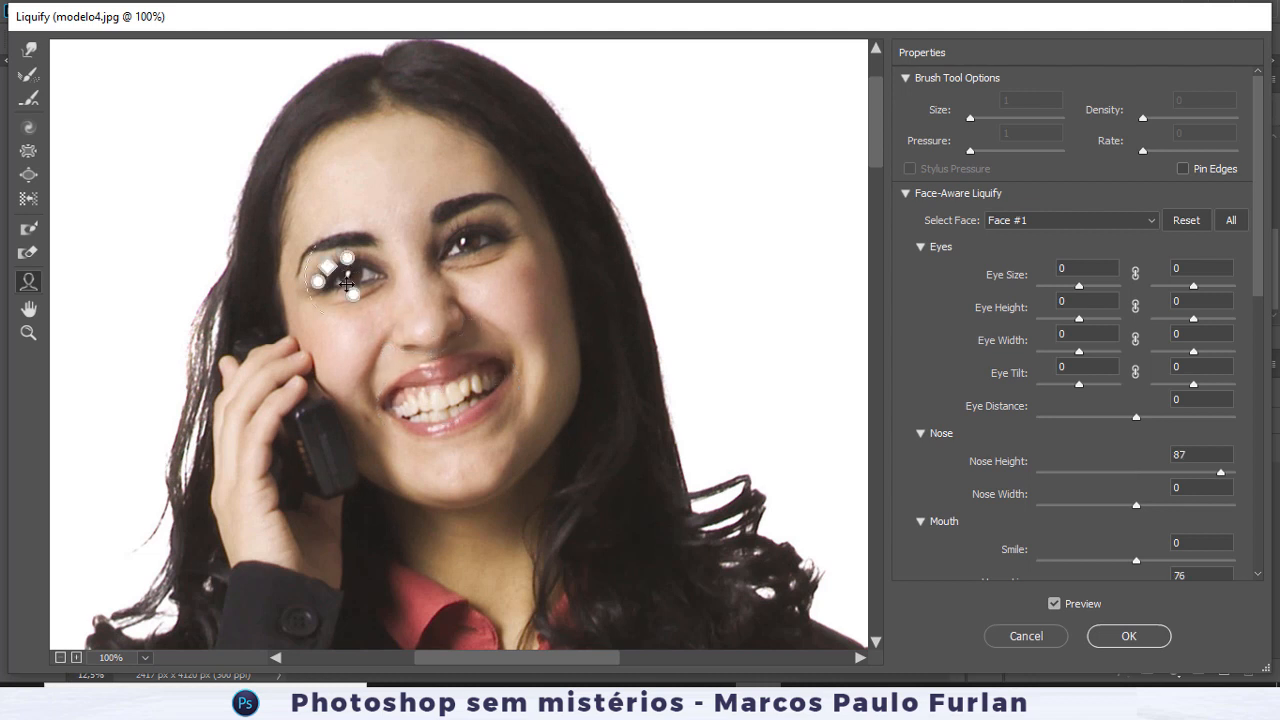
drag(351, 296, 352, 285)
mouse_move(477, 243)
drag(477, 262, 490, 287)
mouse_move(645, 468)
mouse_move(634, 355)
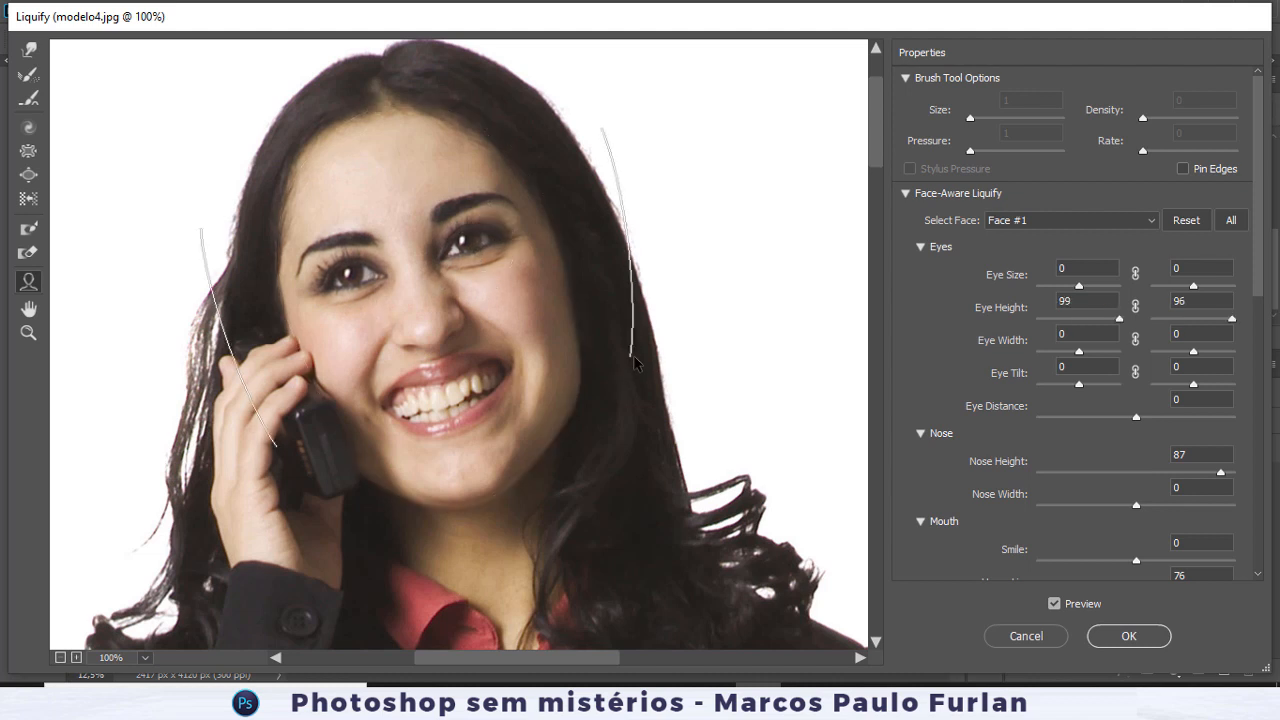
Push a small area of the upper forehead near the hairline using the Forward Warp tool at size 100.
mouse_move(312, 335)
click(29, 49)
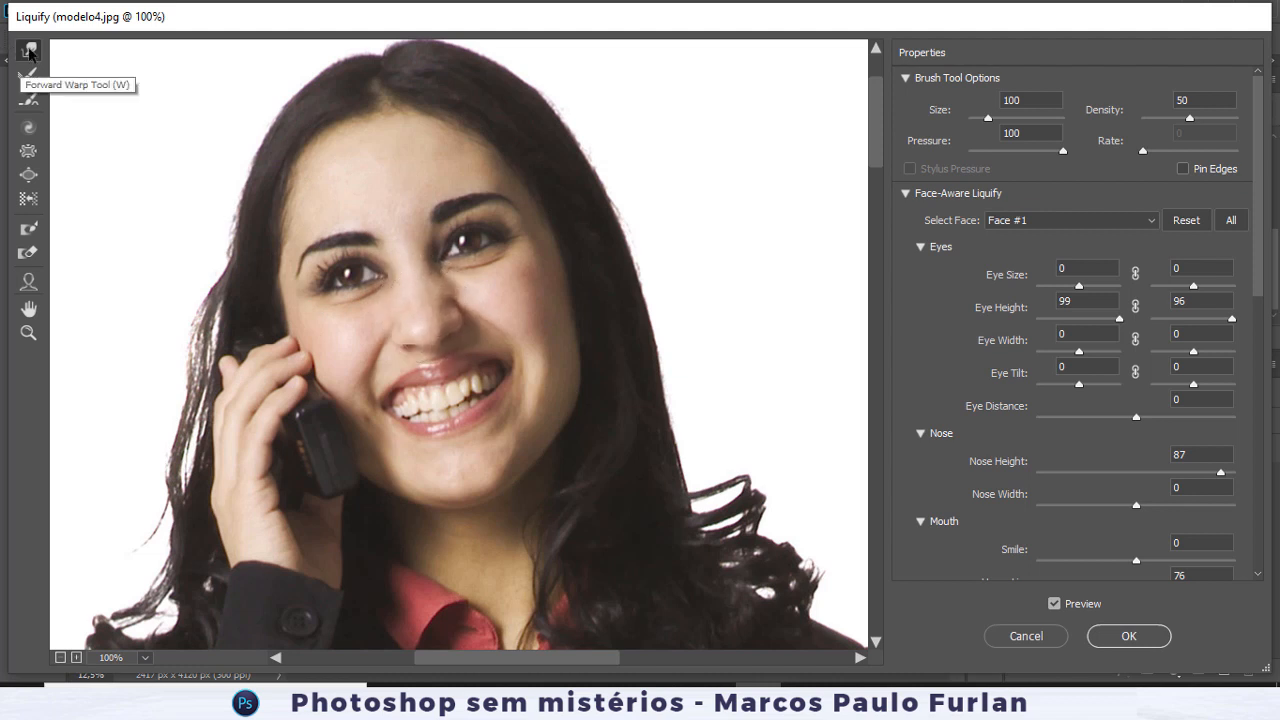
mouse_move(357, 136)
mouse_down()
mouse_move(360, 147)
mouse_move(361, 130)
mouse_up()
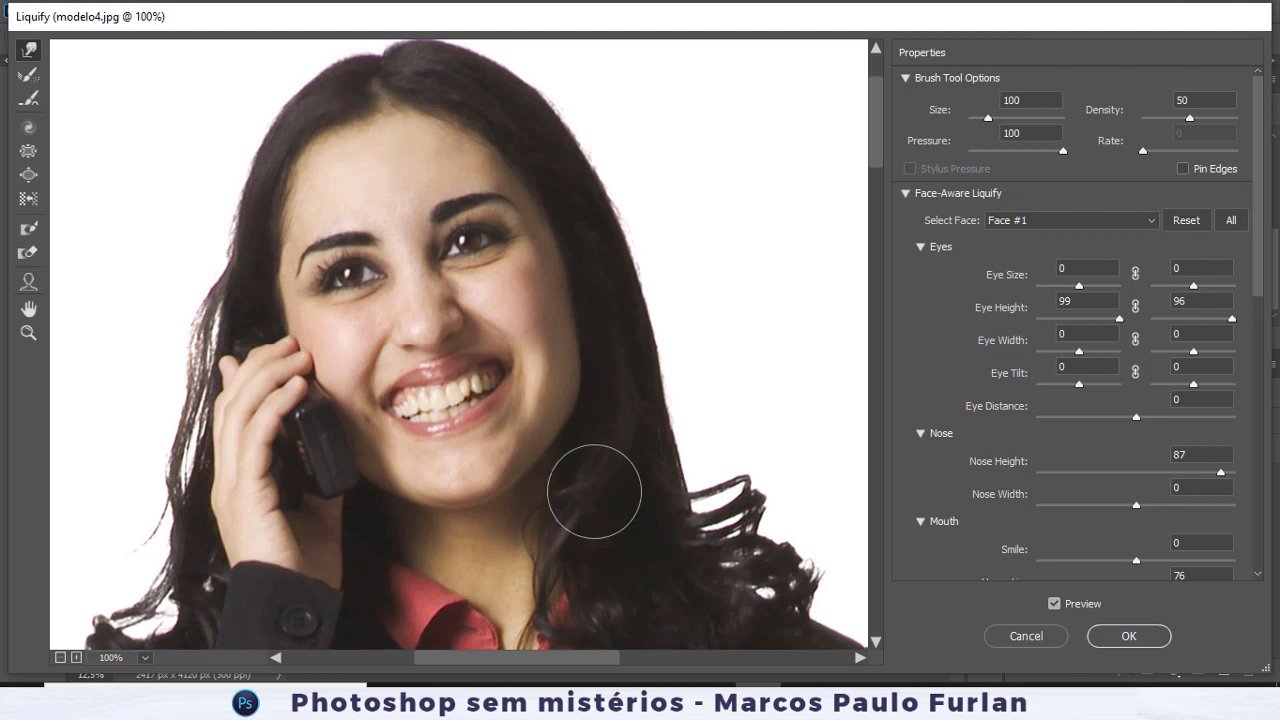
Enlarge the Forward Warp brush to 400 with the woman's upper body in view at 25%.
scroll(588, 447, down, 5)
scroll(588, 447, down, 2)
key(ctrl+minus)
key(ctrl+minus)
key(ctrl+minus)
key(ctrl+minus)
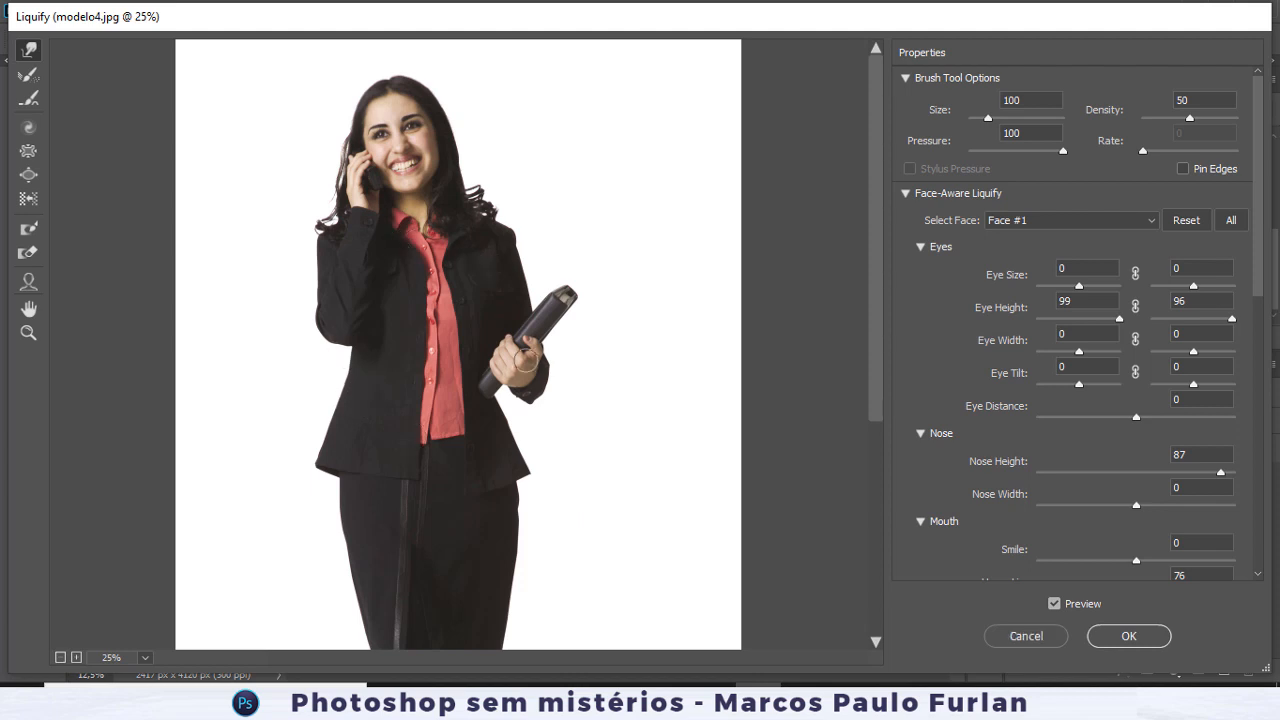
key(bracketright)
key(bracketright)
key(bracketright)
key(bracketright)
key(bracketright)
key(bracketright)
key(bracketright)
key(bracketright)
key(bracketright)
key(bracketright)
key(bracketright)
key(bracketright)
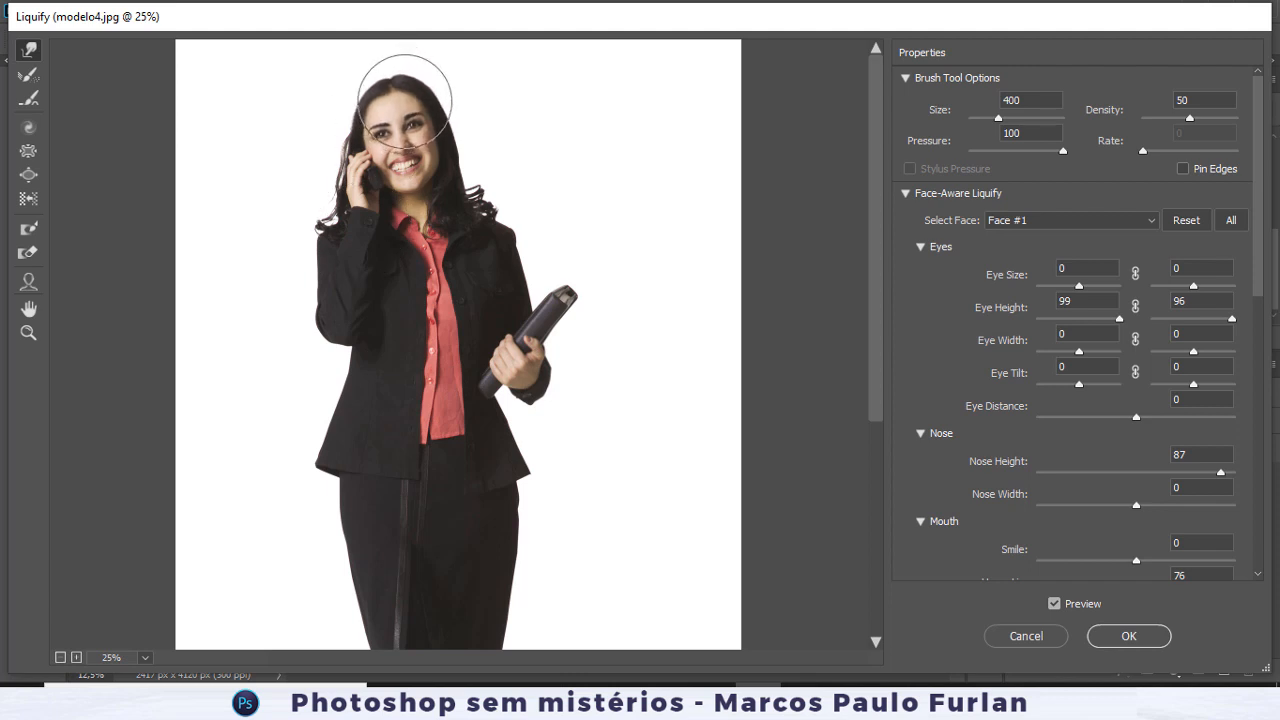
Switch to the Reconstruct tool and enlarge its brush to 175.
click(28, 75)
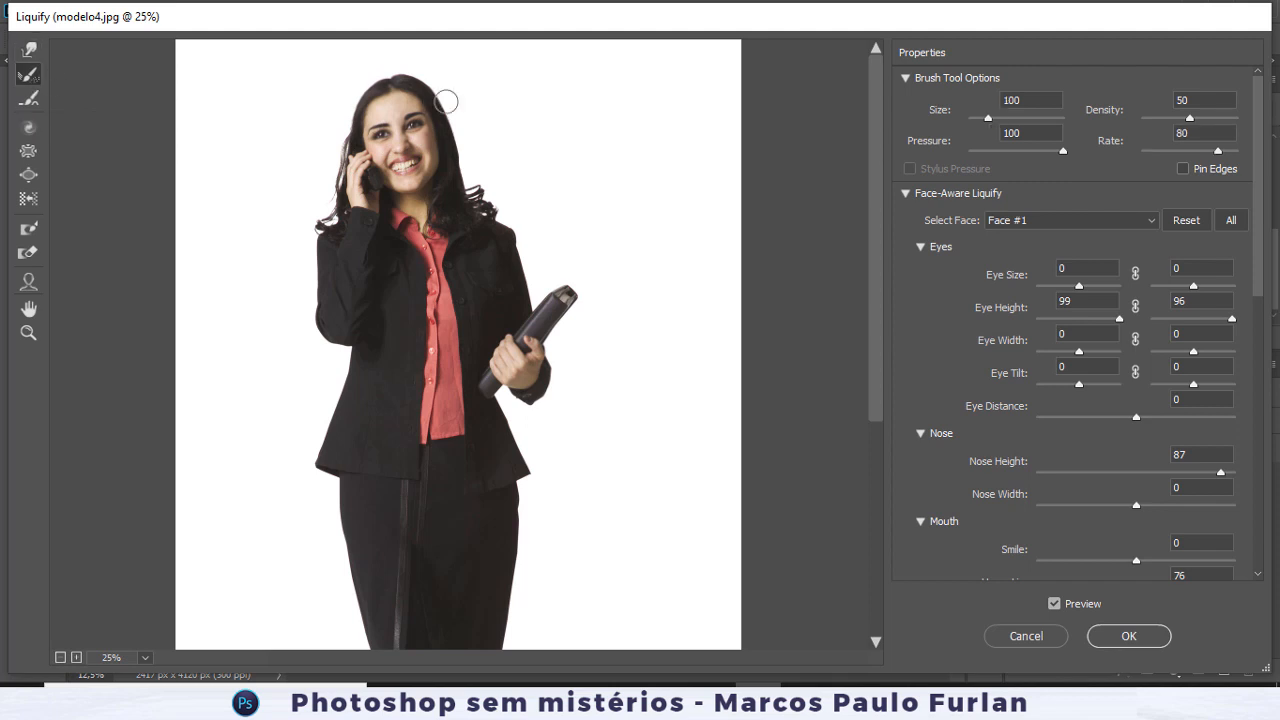
key(bracketright)
key(bracketright)
key(bracketright)
key(bracketright)
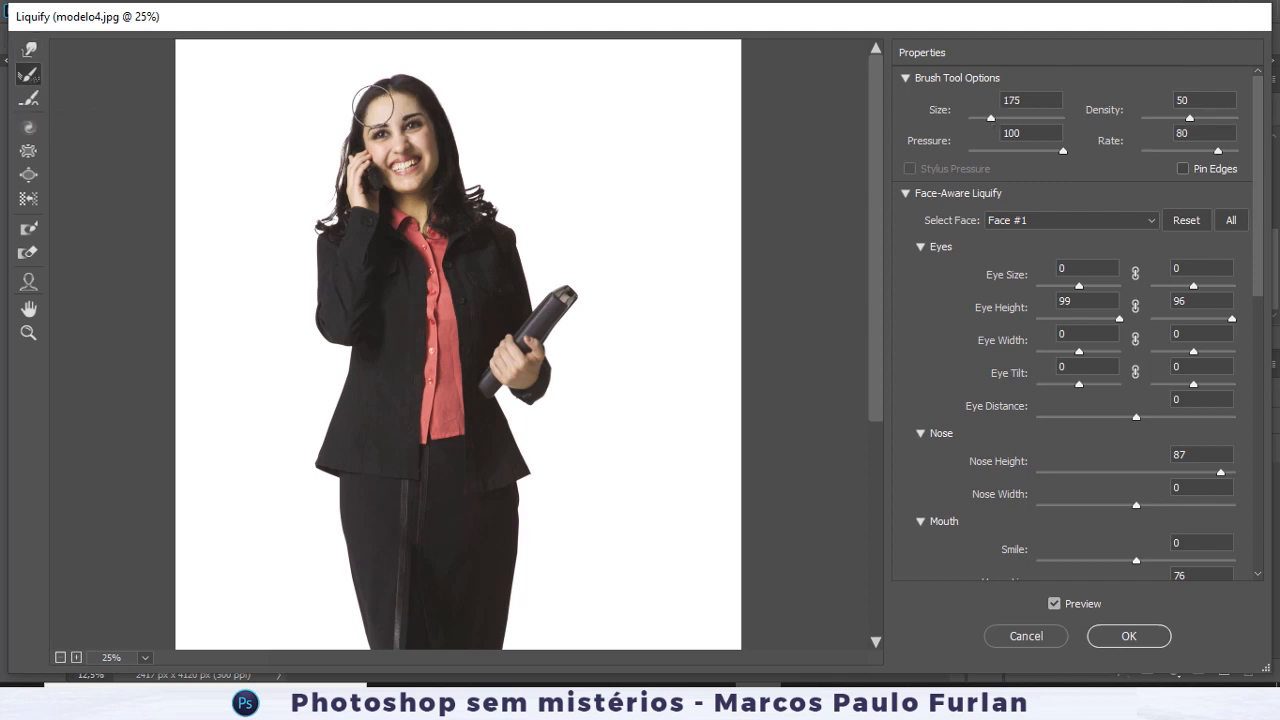
Apply the Twirl Clockwise tool at size 100 to the woman's eye nearer the phone, viewed at 100%.
click(27, 130)
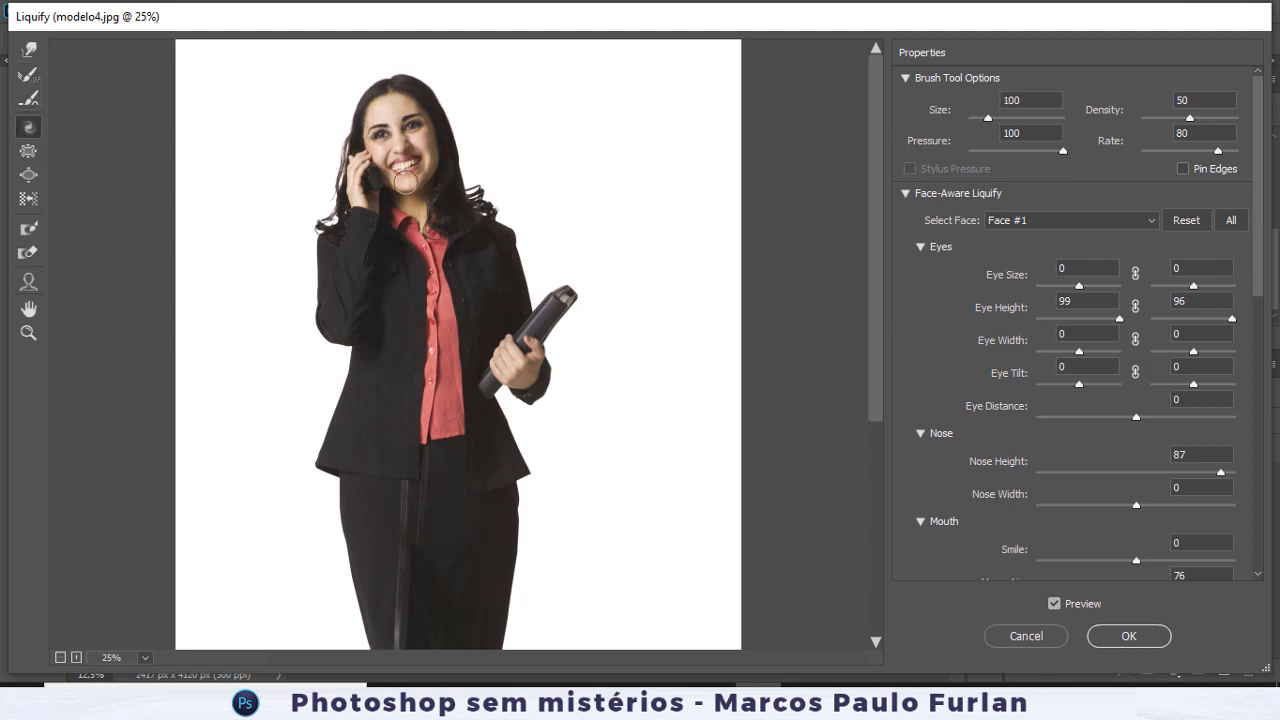
scroll(404, 181, up, 4)
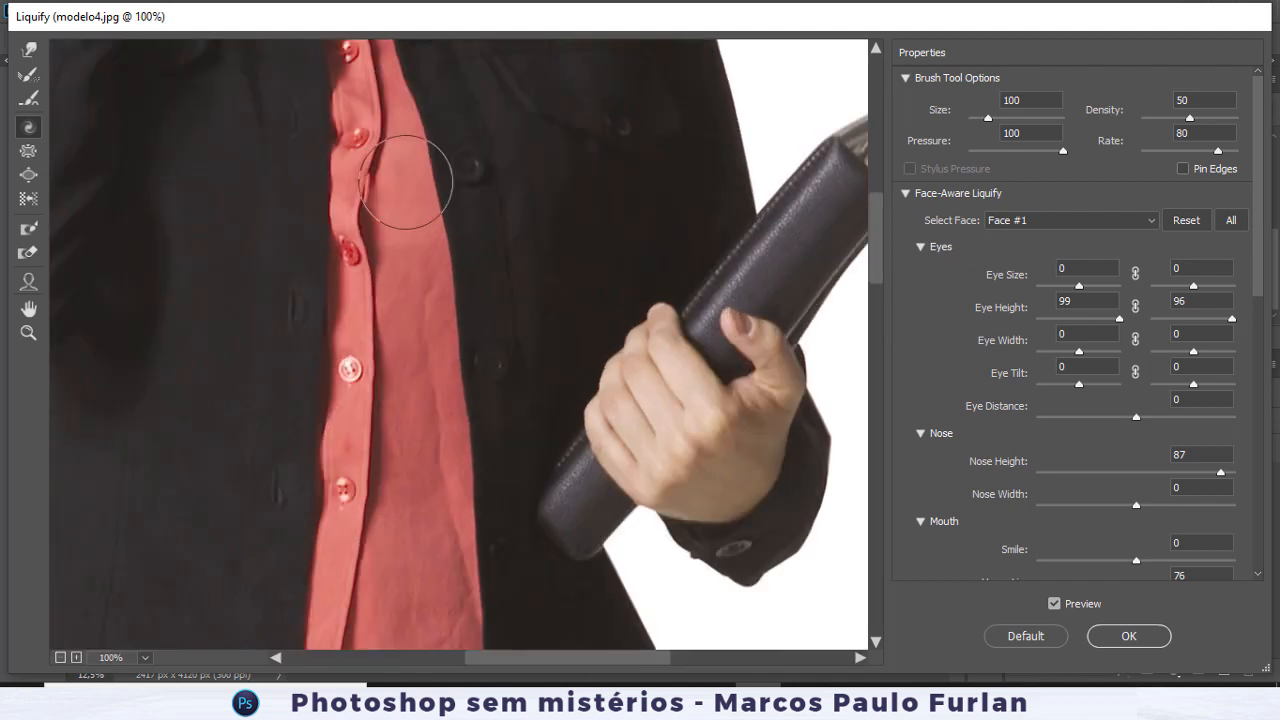
scroll(414, 223, up, 5)
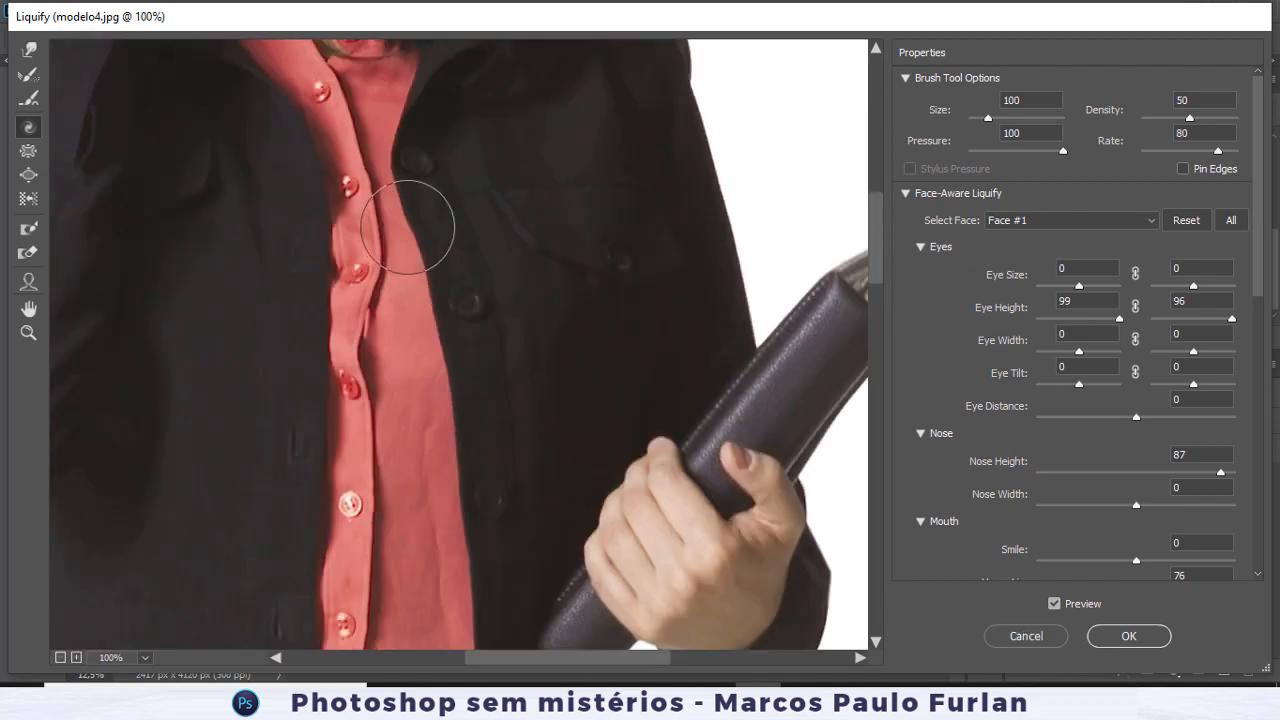
scroll(398, 222, up, 3)
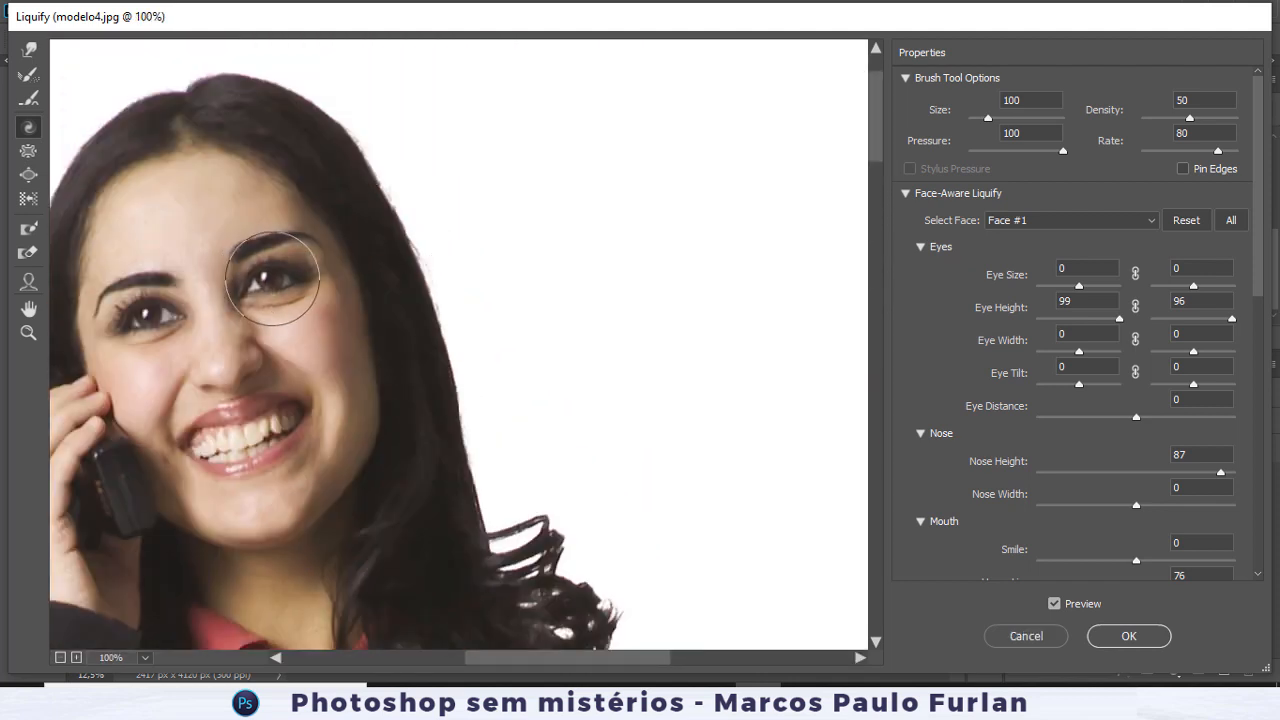
click(144, 313)
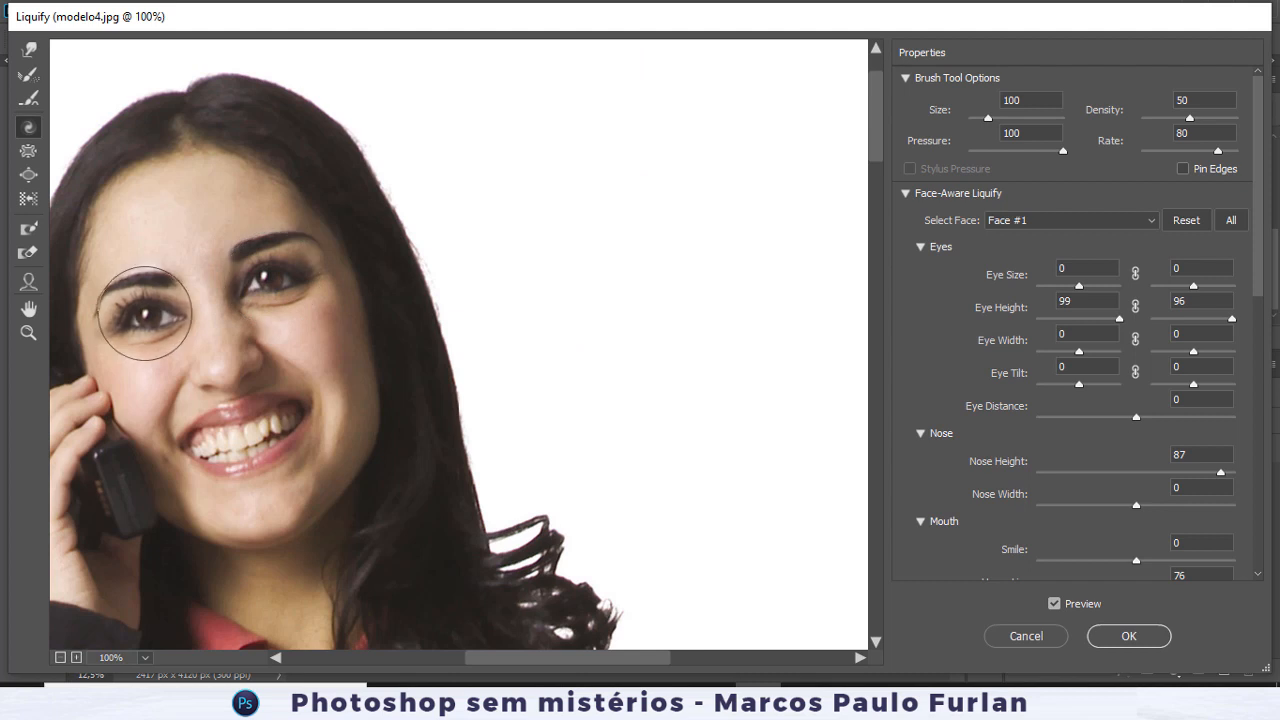
Collapse the Face-Aware Liquify settings and briefly expand the Load Mesh Options to look at them.
click(906, 194)
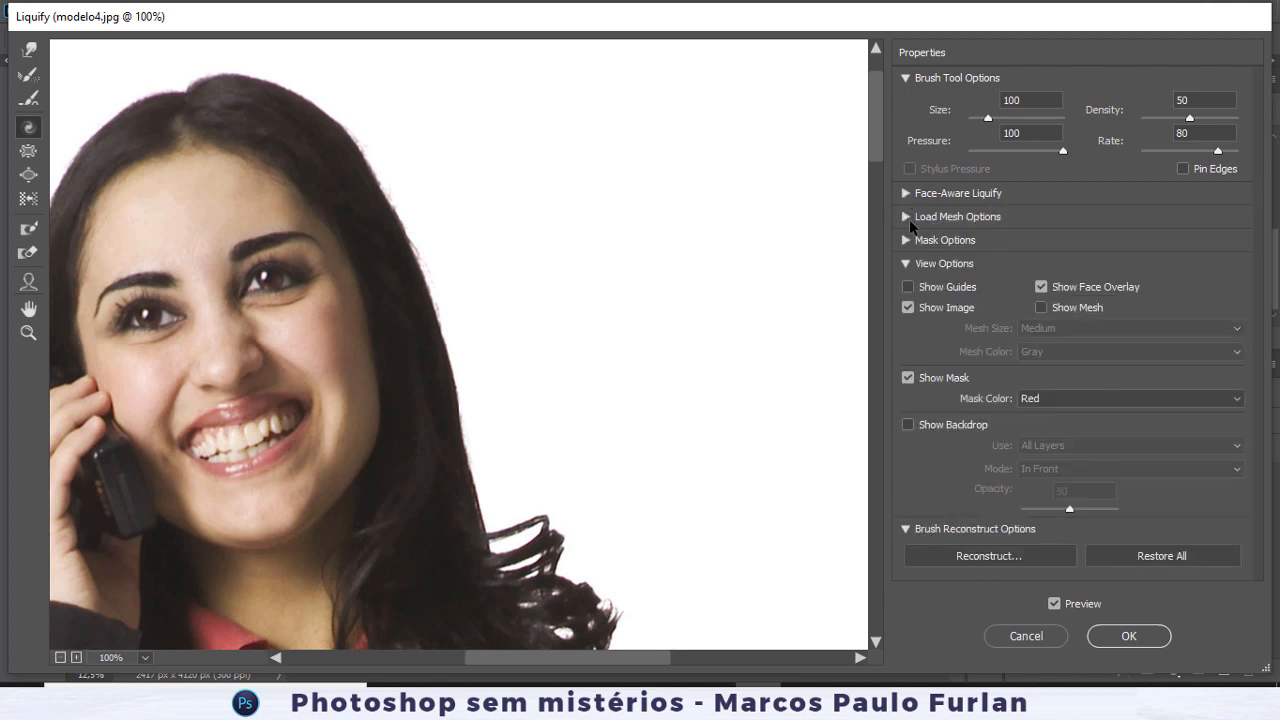
click(906, 217)
click(908, 219)
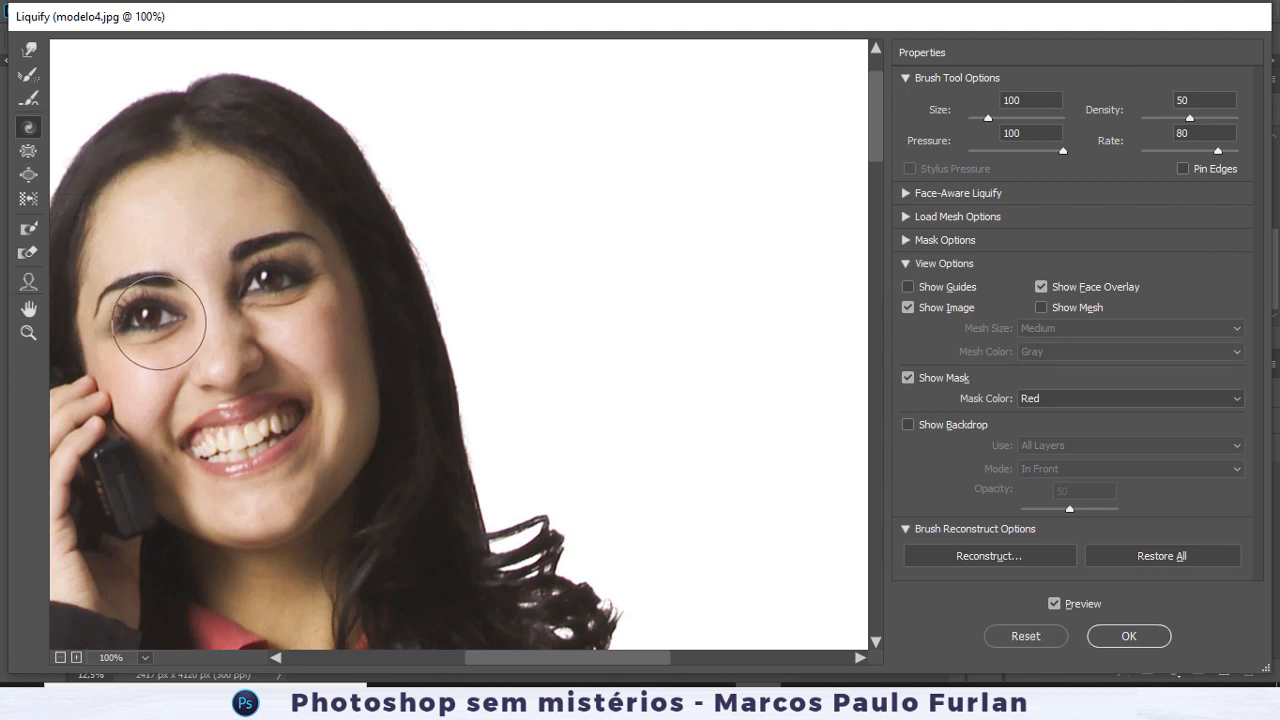
Try the Twirl Clockwise tool on each of the woman's eyes and undo the distortions.
drag(277, 278, 277, 275)
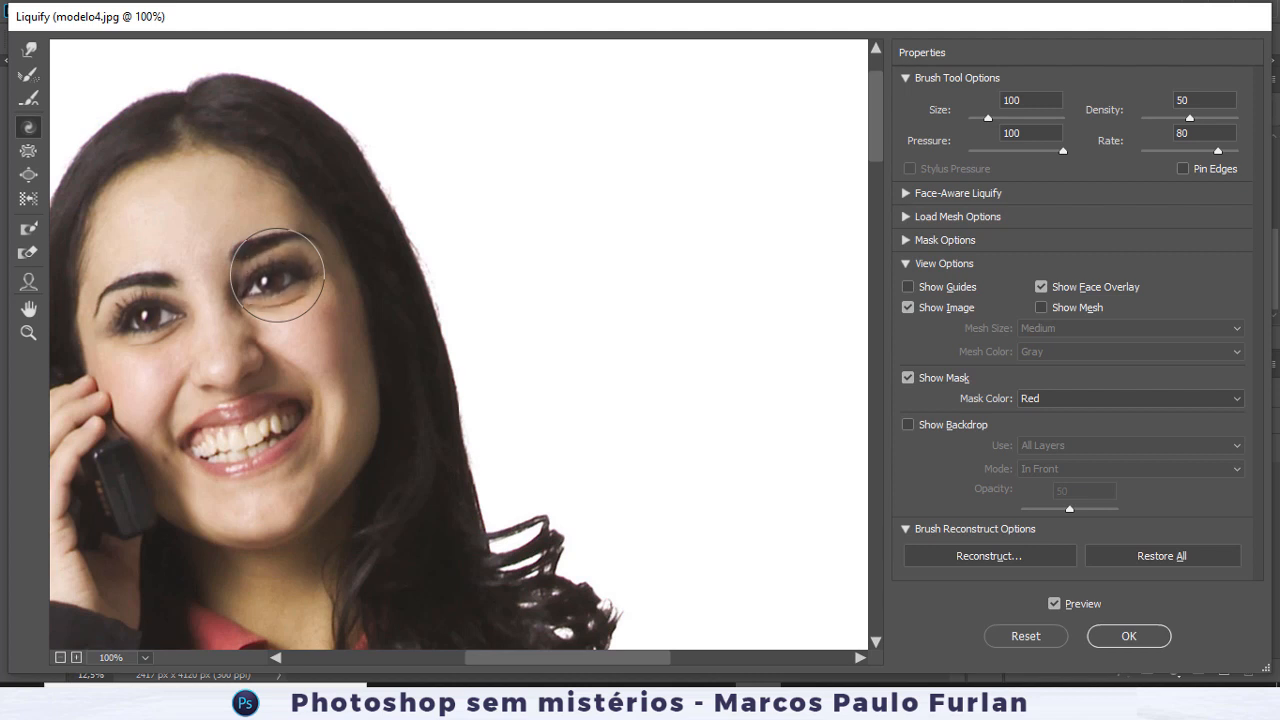
key(ctrl+alt+z)
drag(162, 314, 162, 314)
key(ctrl+alt+z)
click(29, 79)
scroll(404, 304, left, 3)
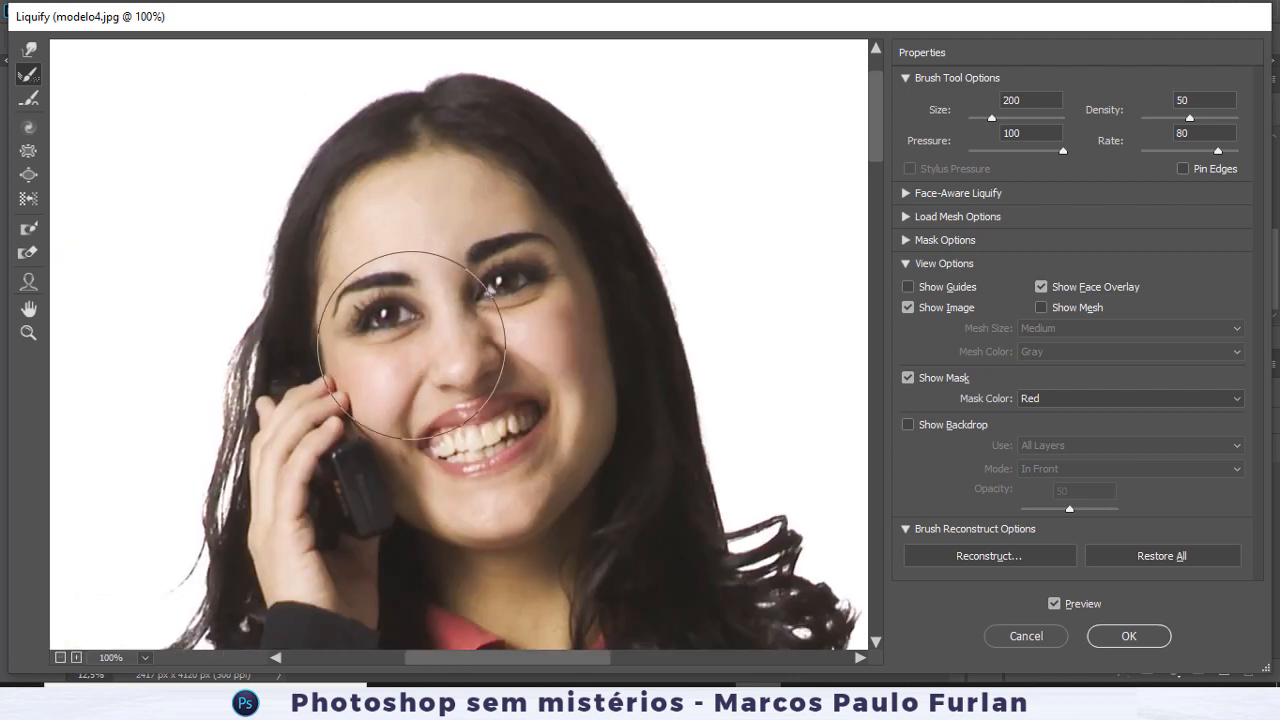
Pucker the woman's eye nearer the phone at size 100, and enlarge both eyes with the Pucker tool's inverse effect.
click(29, 149)
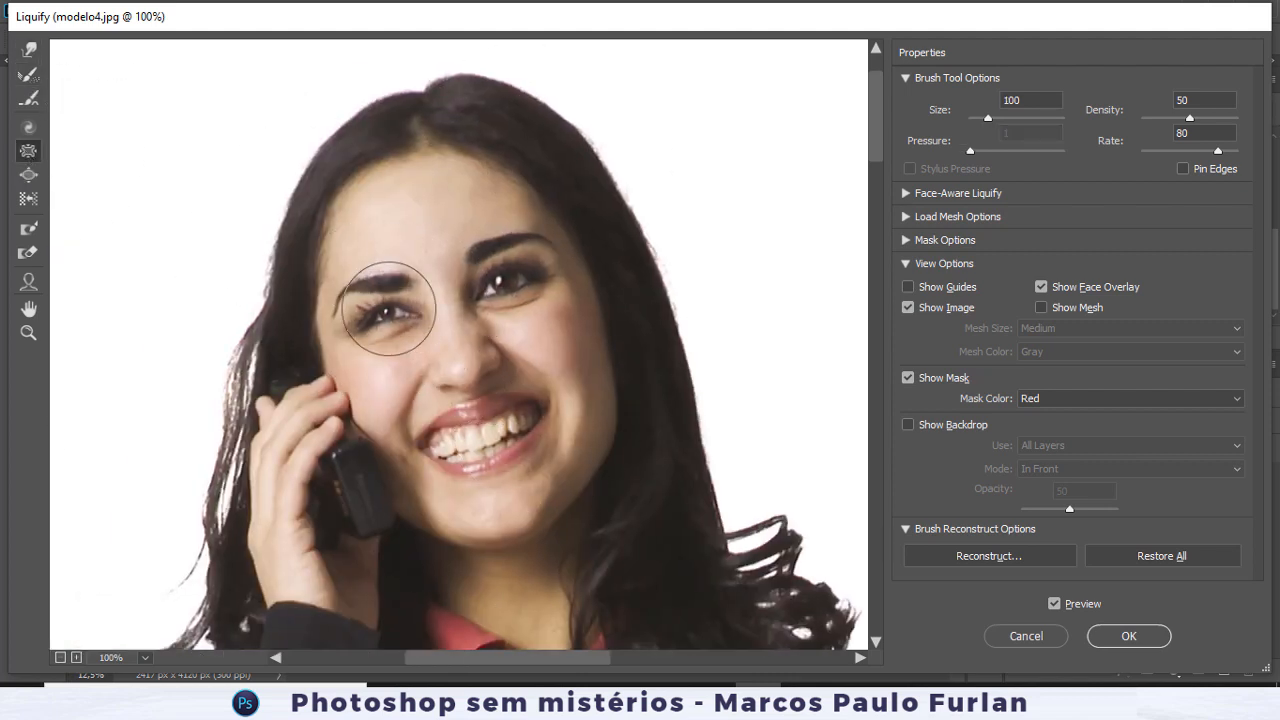
alt+click(516, 286)
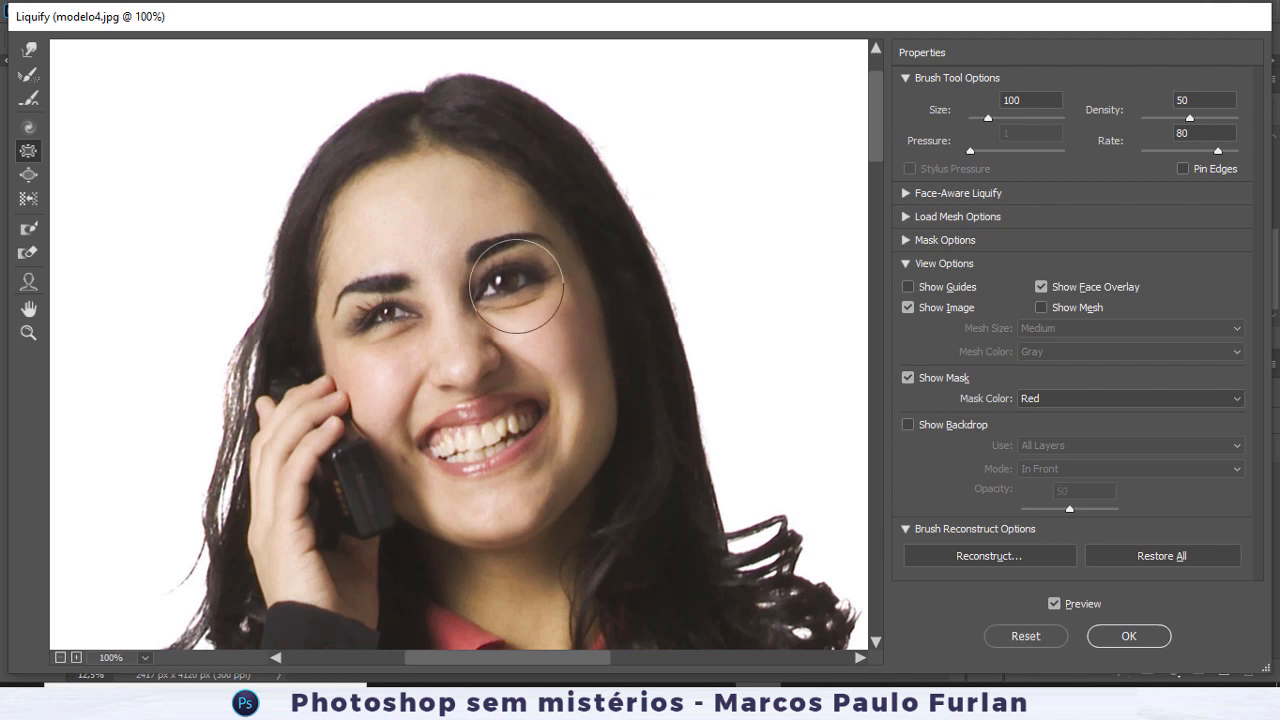
alt+click(381, 313)
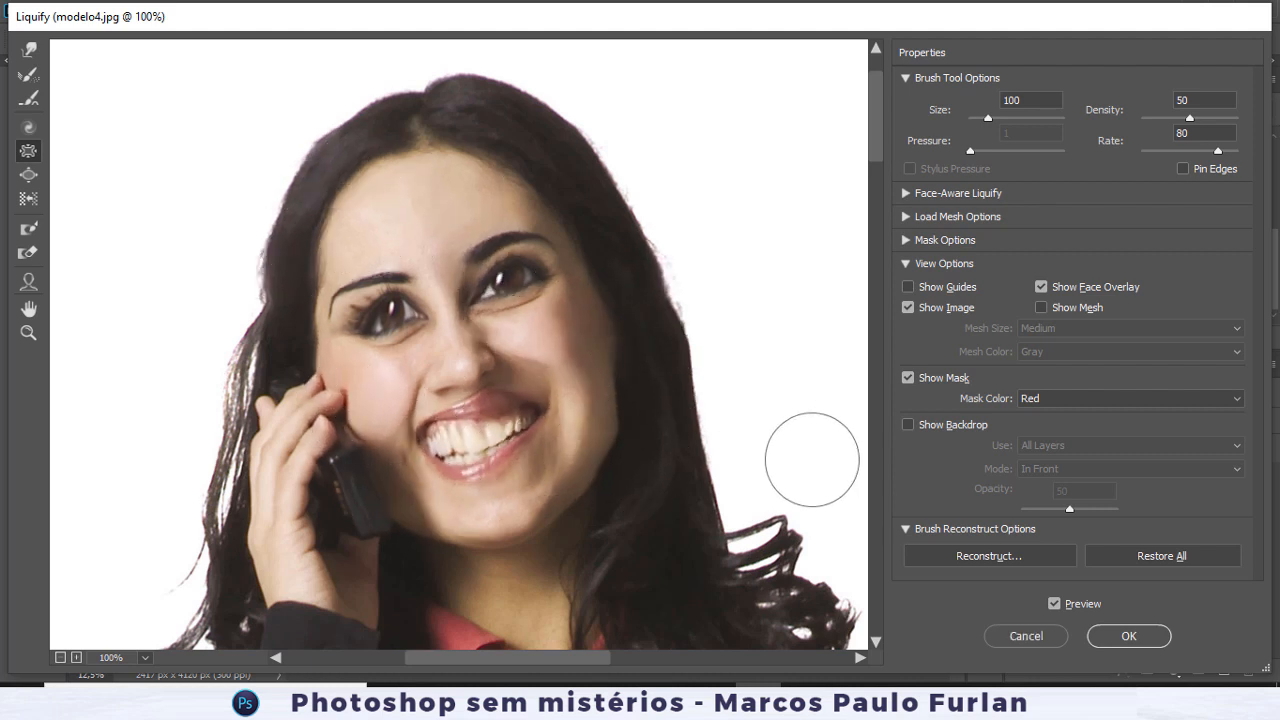
Distort the woman's eyes with the Bloat tool at size 100 and switch to the Push Left tool.
click(28, 174)
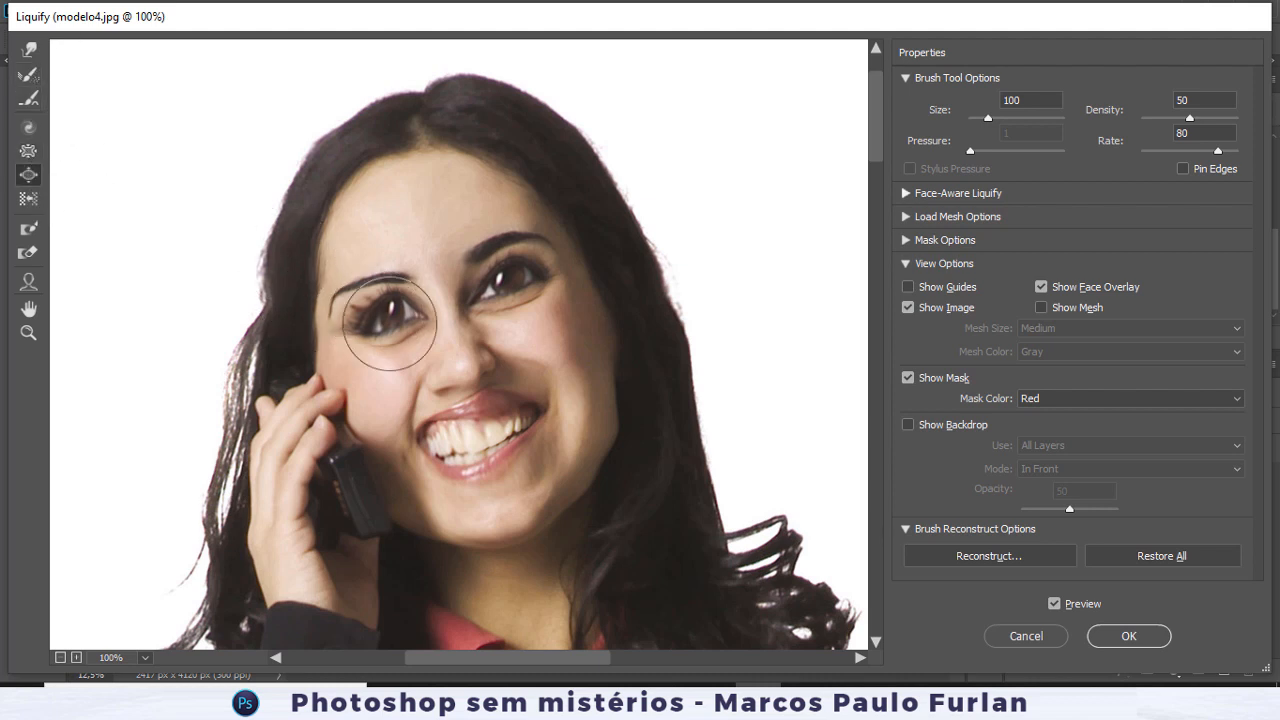
drag(385, 308, 385, 308)
drag(531, 277, 524, 279)
mouse_move(381, 316)
mouse_down()
mouse_move(349, 286)
mouse_move(409, 214)
mouse_move(394, 266)
mouse_move(413, 277)
mouse_move(529, 233)
mouse_move(492, 264)
mouse_up()
click(28, 198)
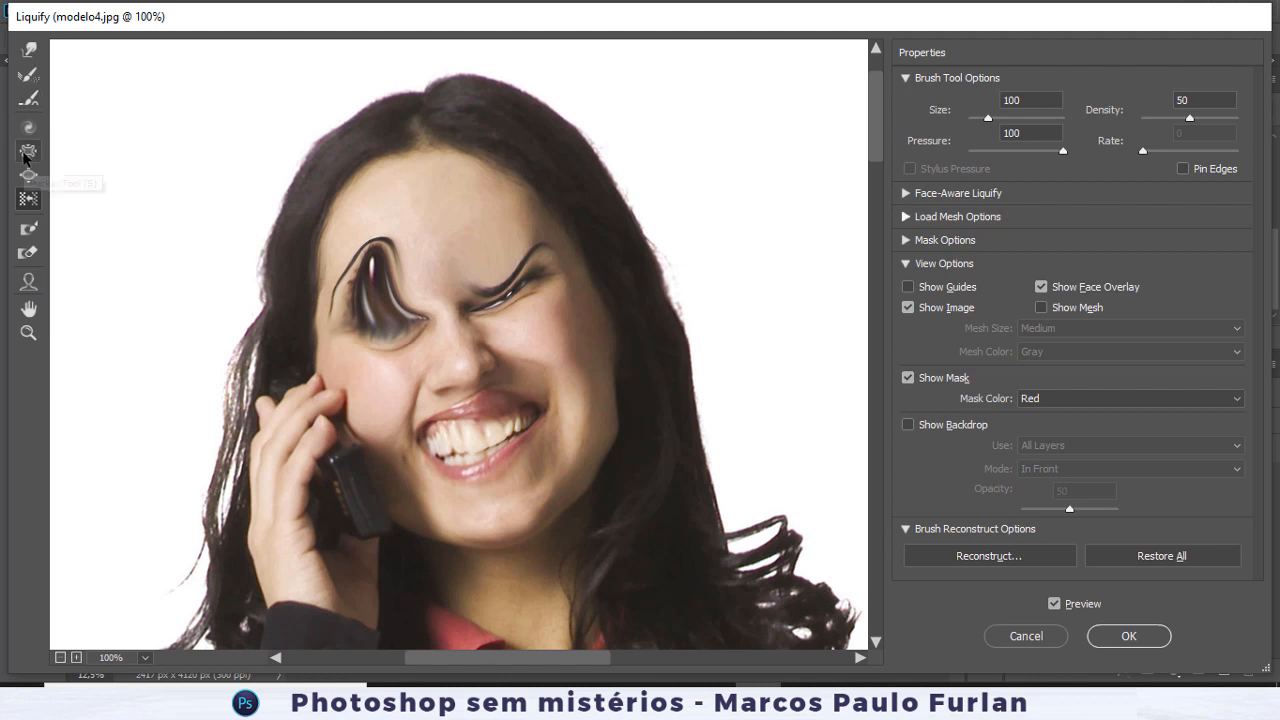
Restore the woman's distorted face with the Reconstruct tool at size 200 and switch to the Face tool.
click(28, 74)
mouse_move(497, 290)
mouse_down()
mouse_move(391, 346)
mouse_move(436, 255)
mouse_up()
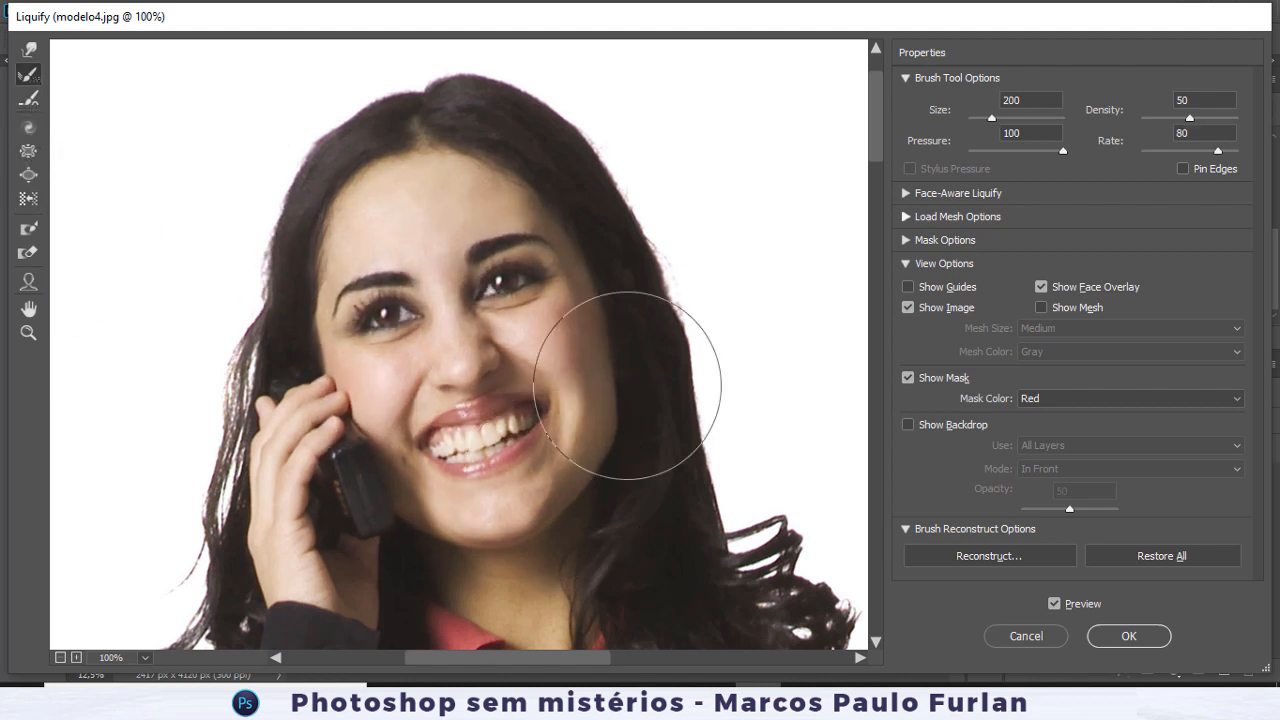
click(28, 281)
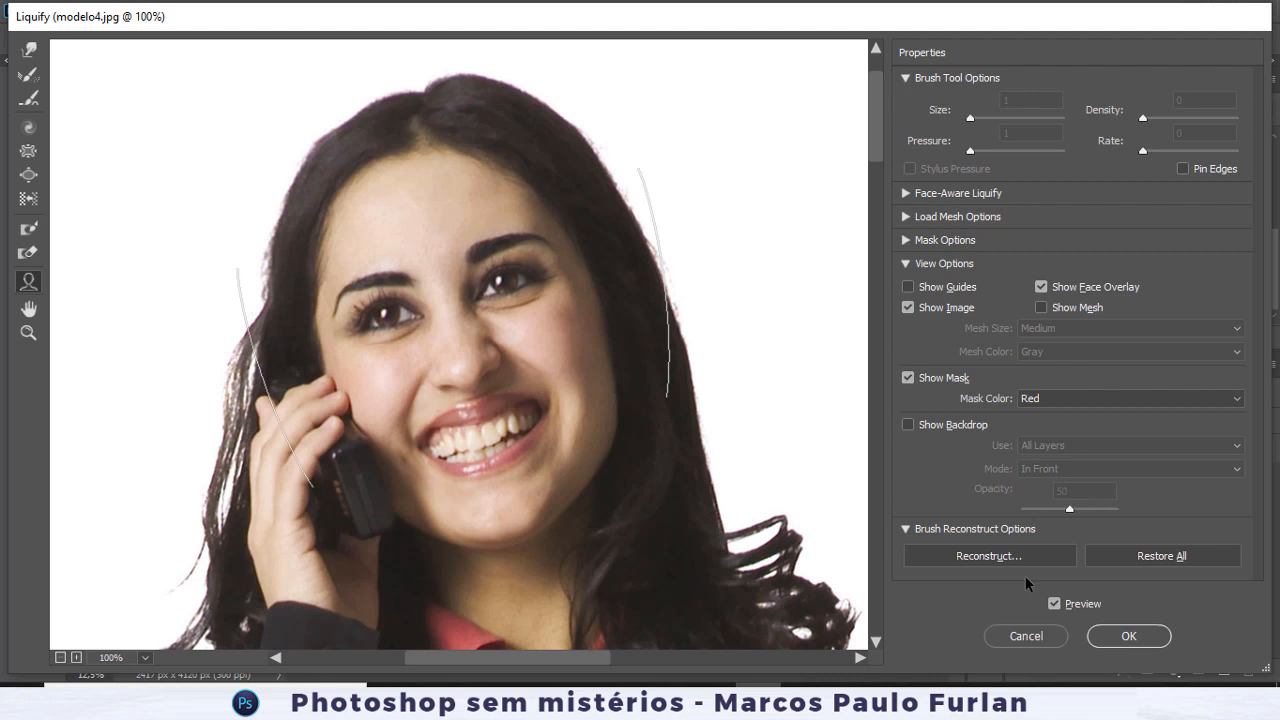
Leave Liquify without applying its changes and close modelo4.jpg.
click(1025, 637)
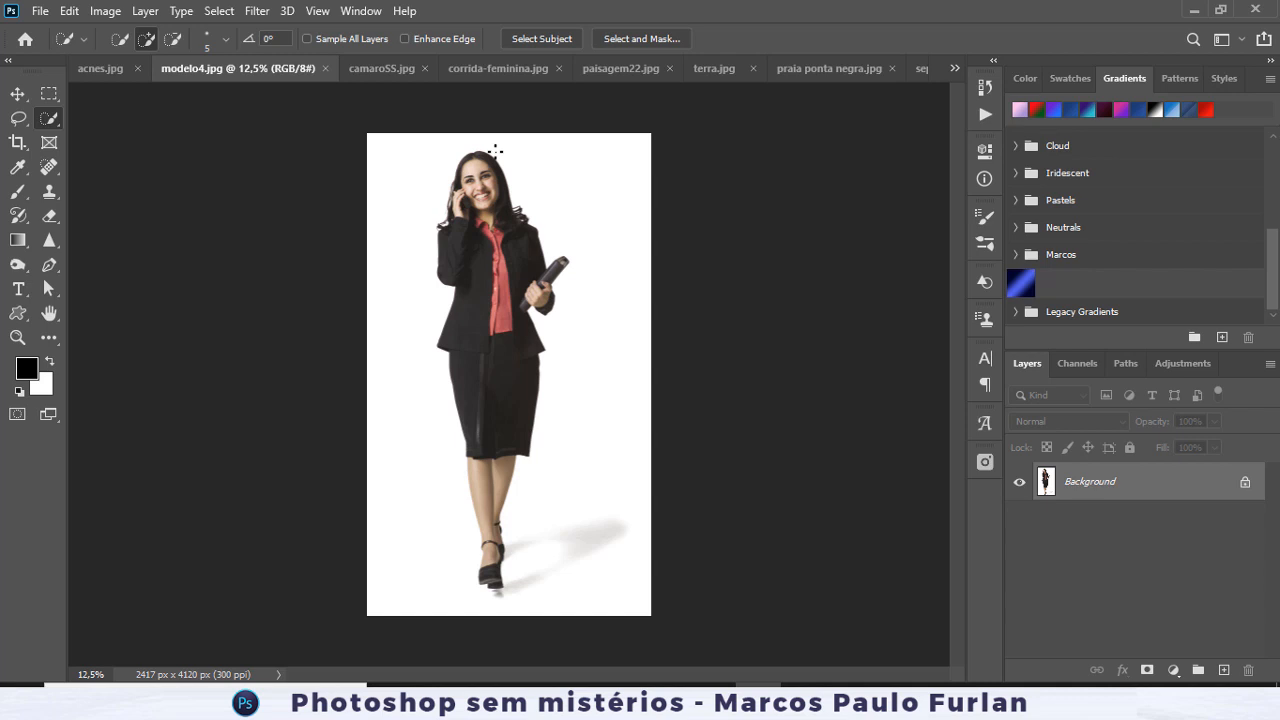
click(325, 68)
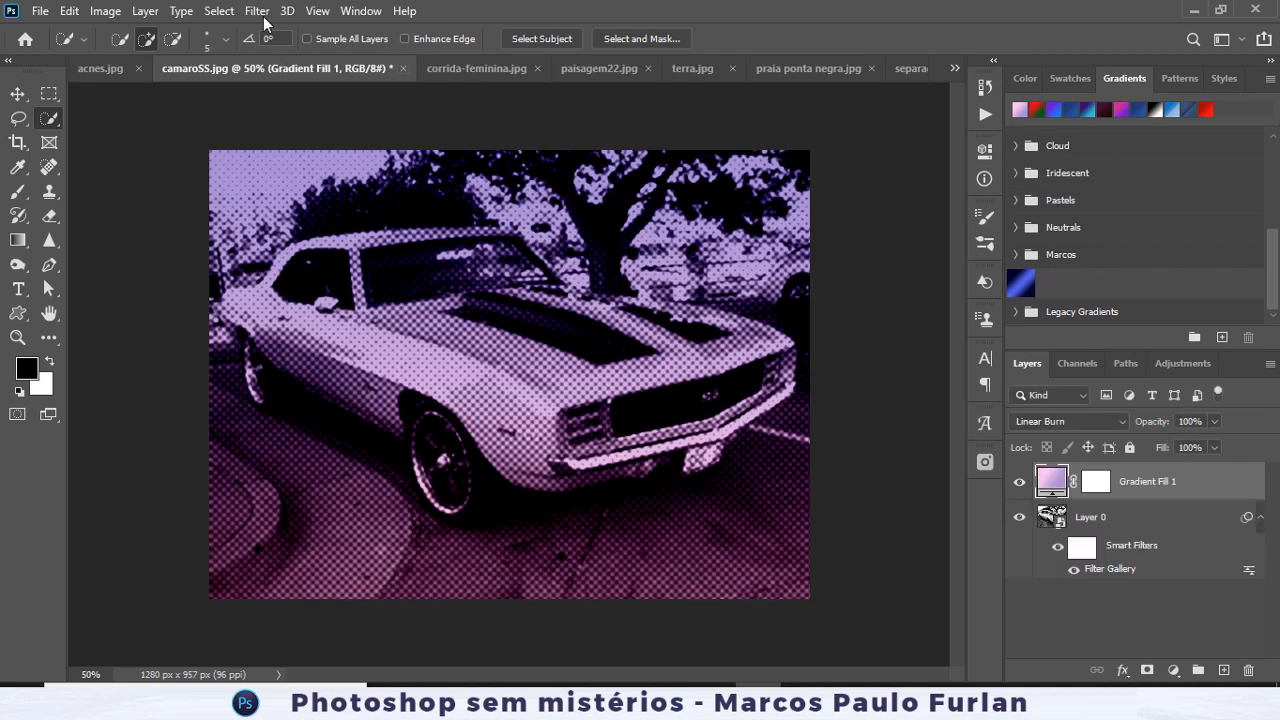
Look through the 3D and Blur filter categories with paisagem22.jpg active.
click(222, 12)
click(272, 12)
click(265, 12)
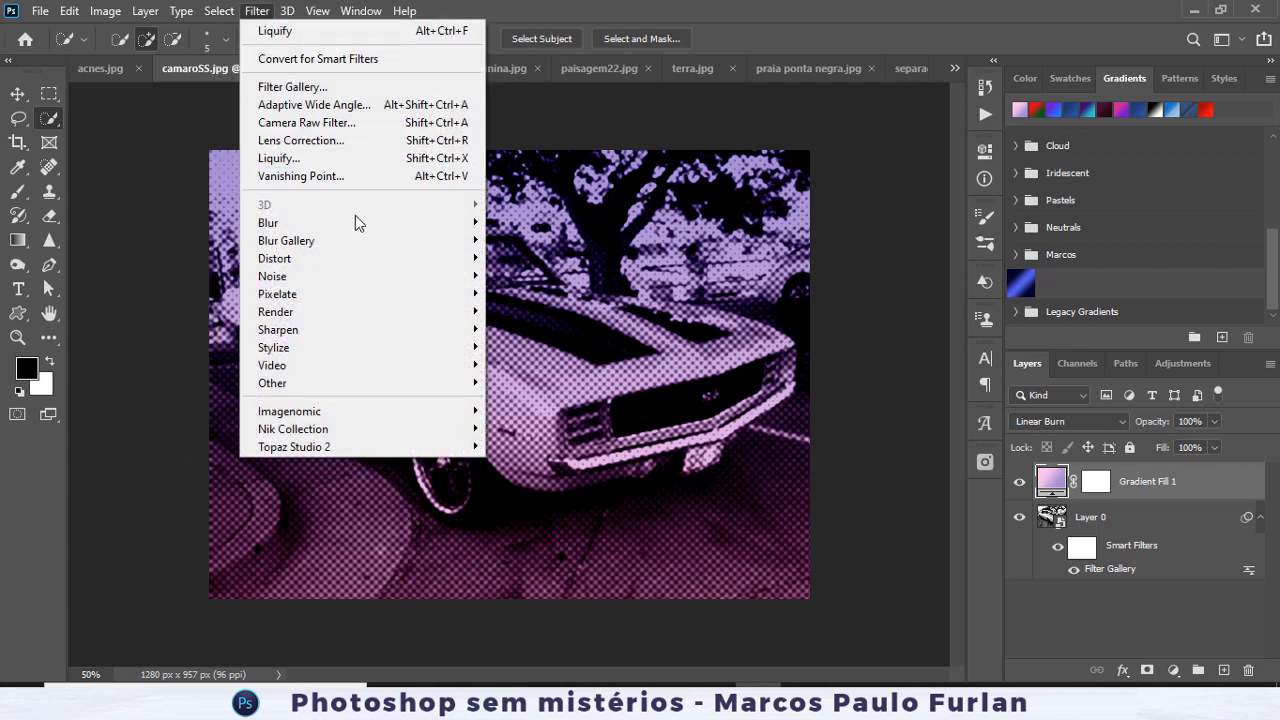
click(597, 68)
click(258, 12)
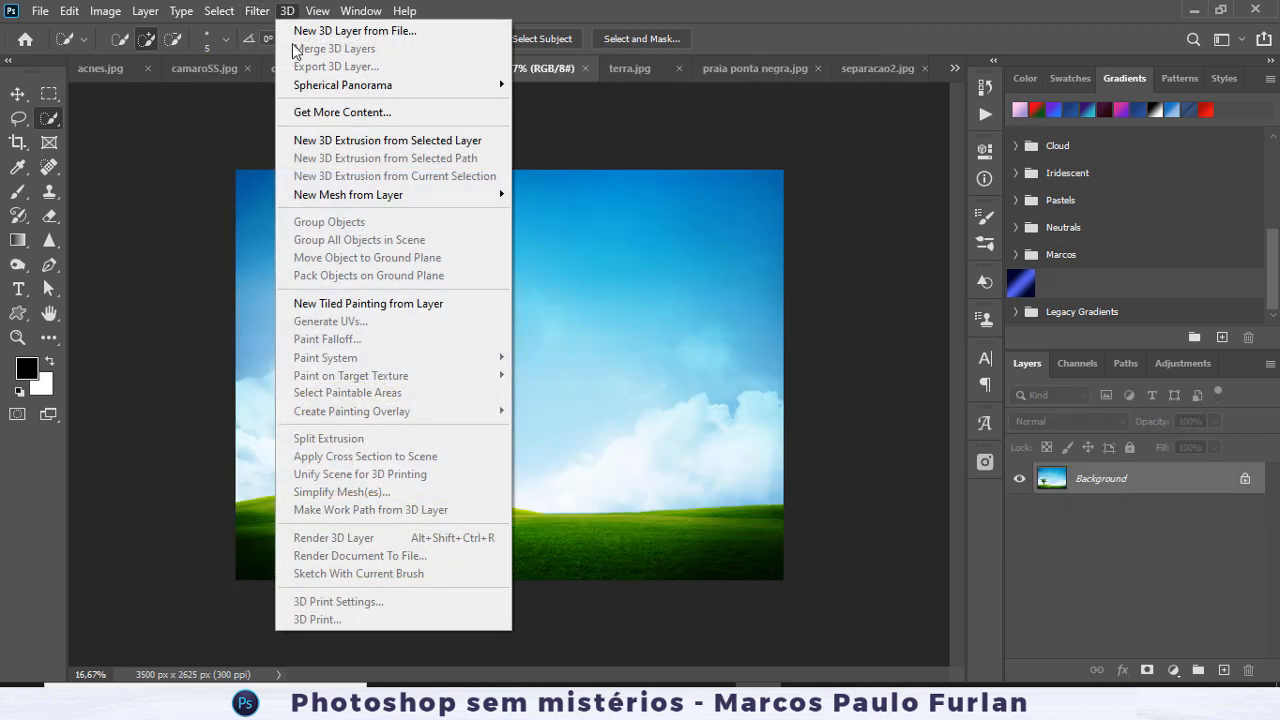
click(264, 12)
click(258, 10)
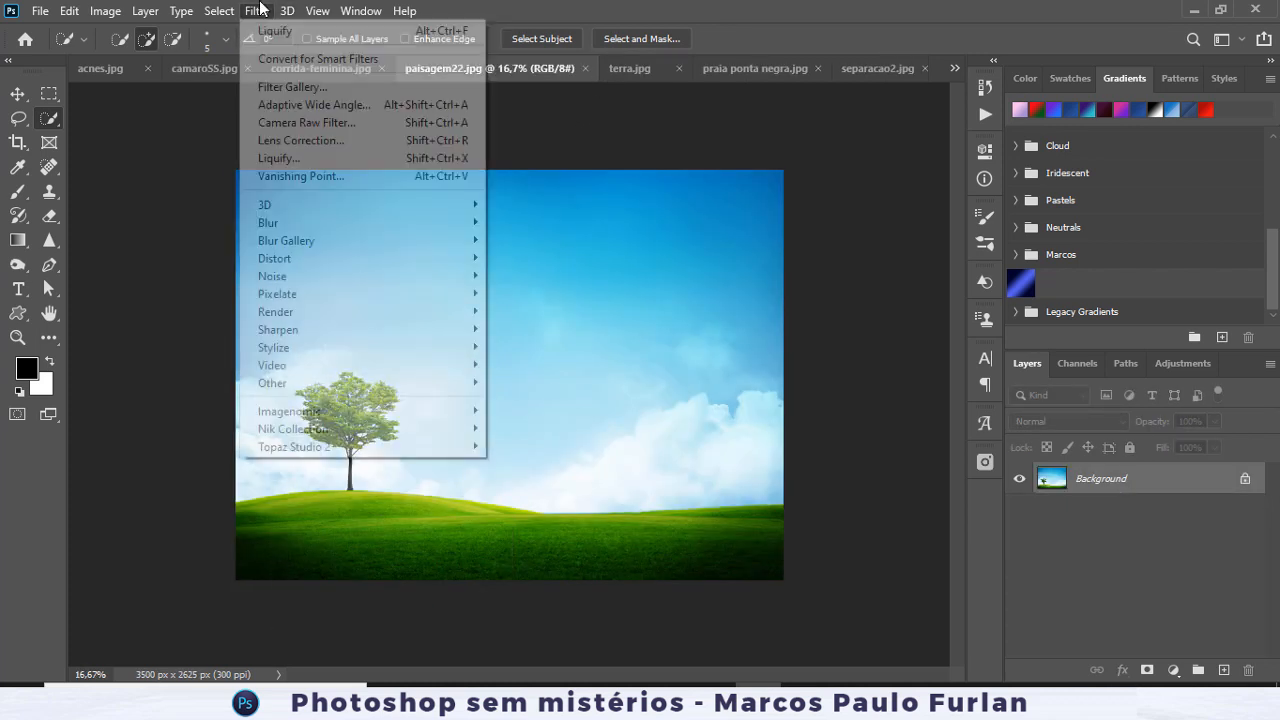
mouse_move(311, 208)
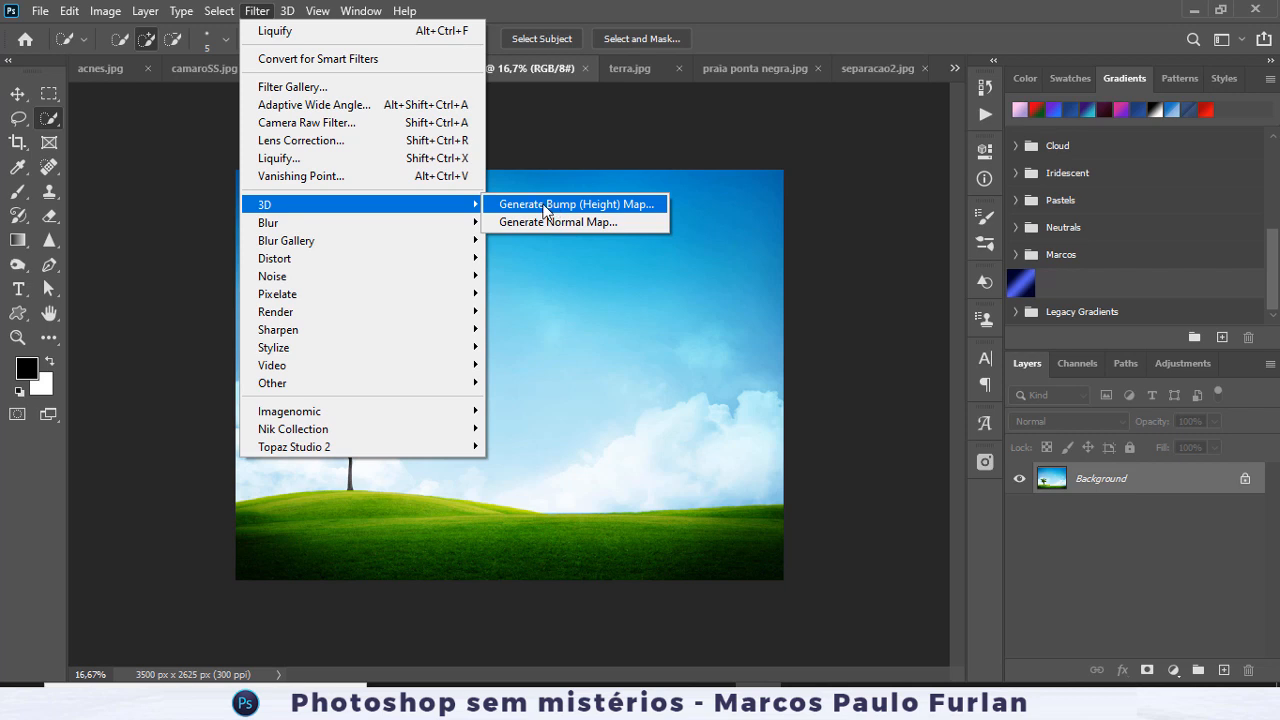
mouse_move(462, 230)
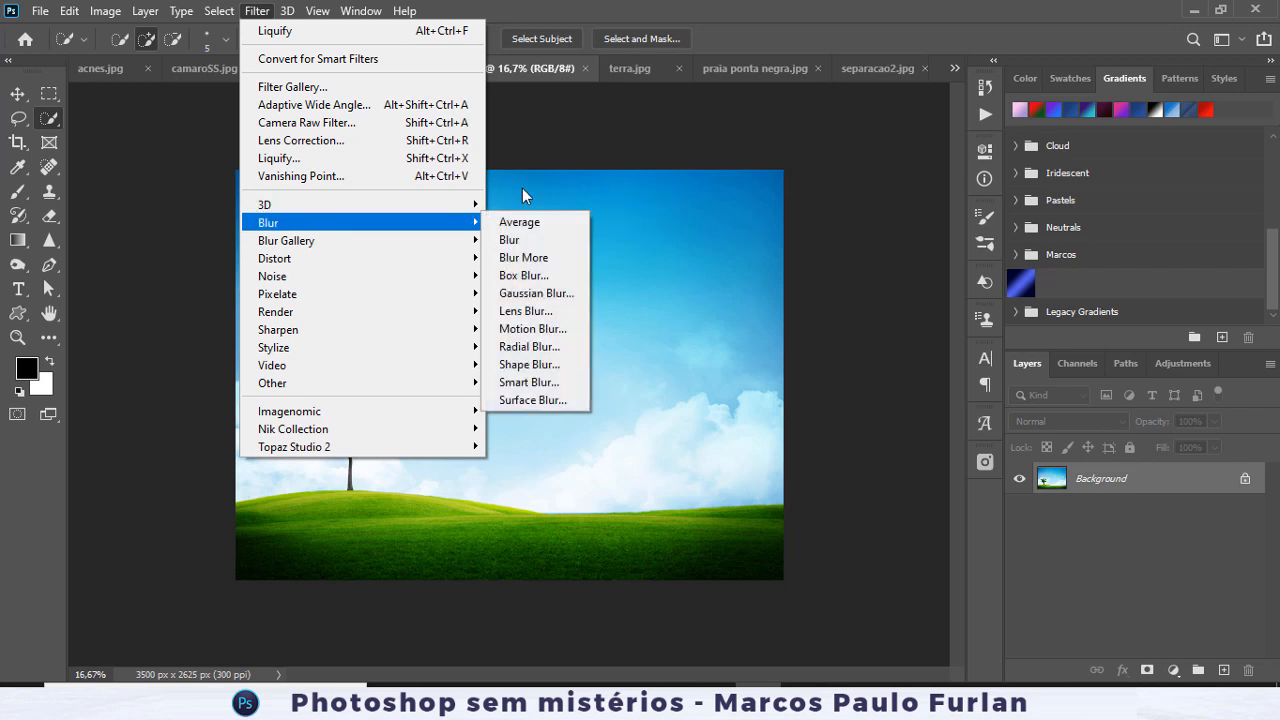
Preview a Gaussian Blur with a 2.0-pixel radius on acnes.jpg and cancel it.
click(638, 71)
click(341, 70)
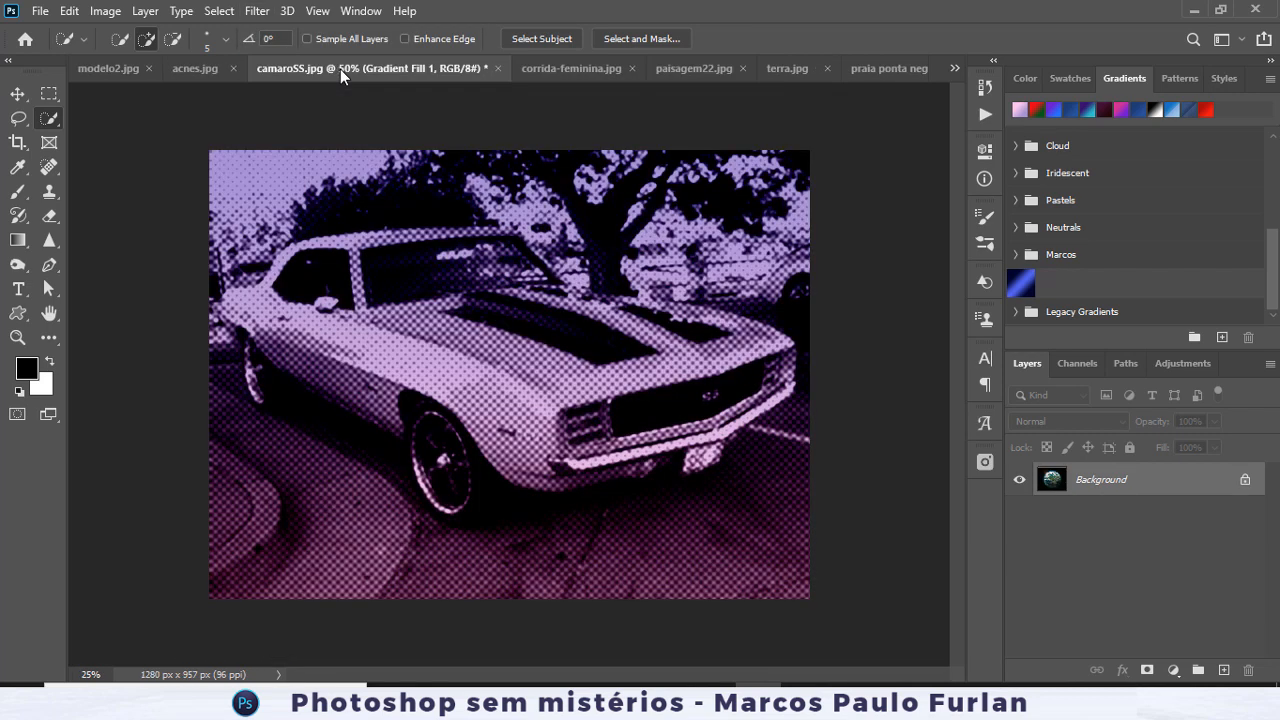
click(202, 70)
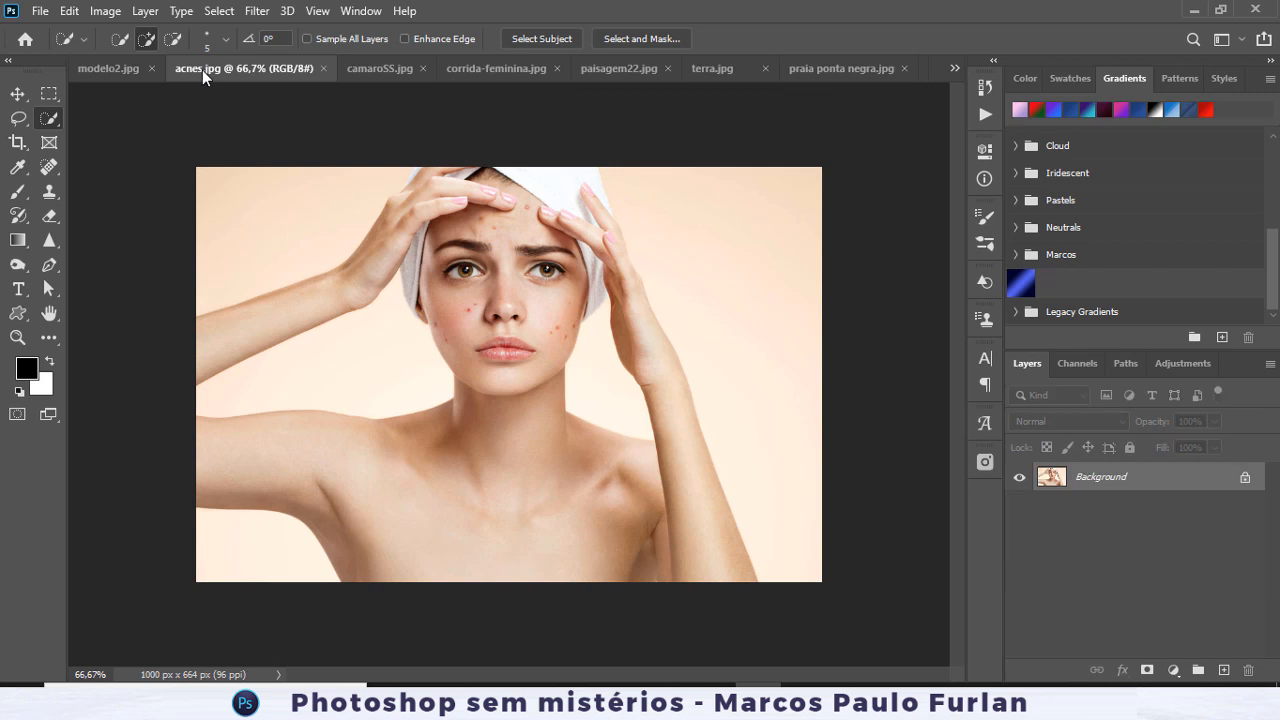
click(257, 12)
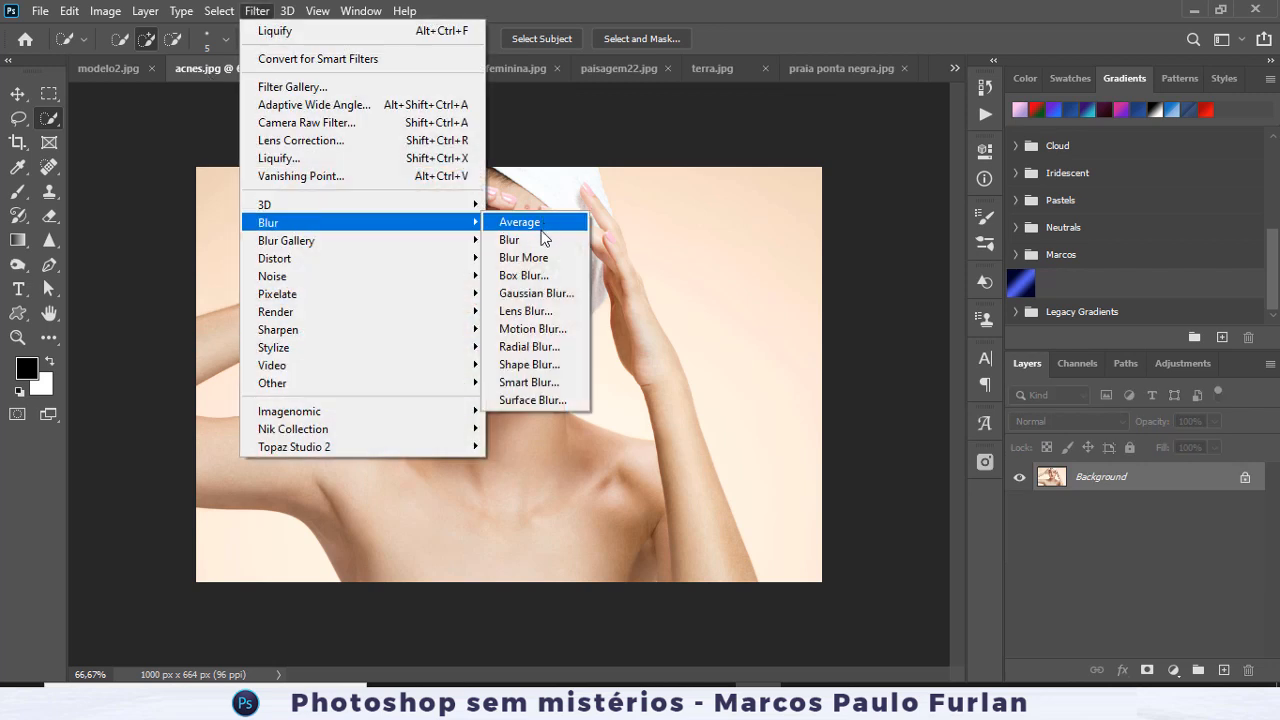
click(537, 294)
drag(650, 100, 1005, 102)
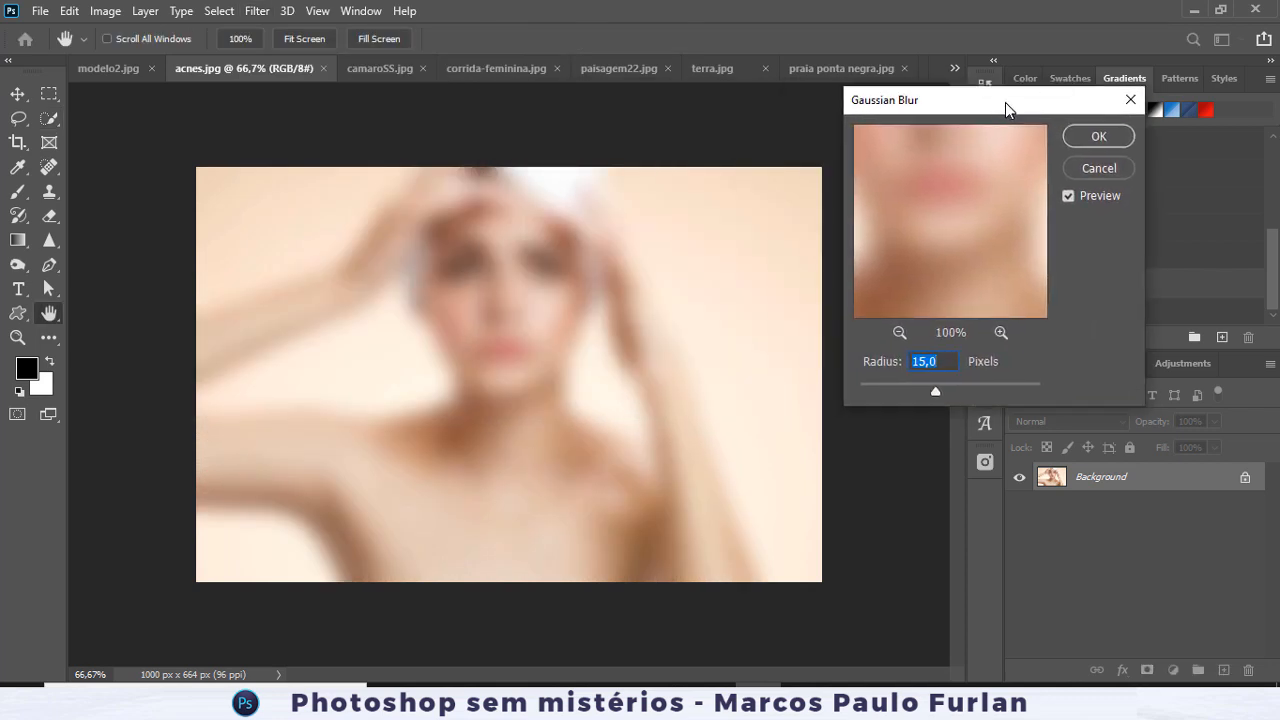
drag(931, 391, 878, 394)
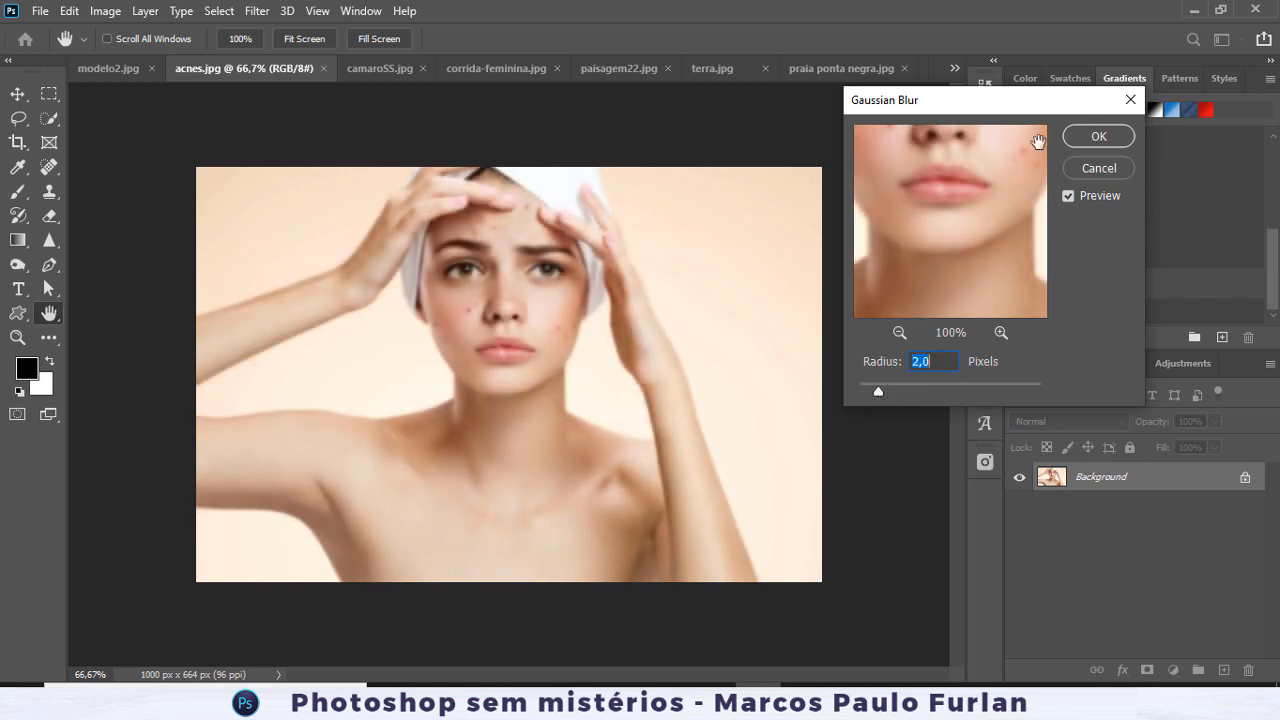
click(1082, 175)
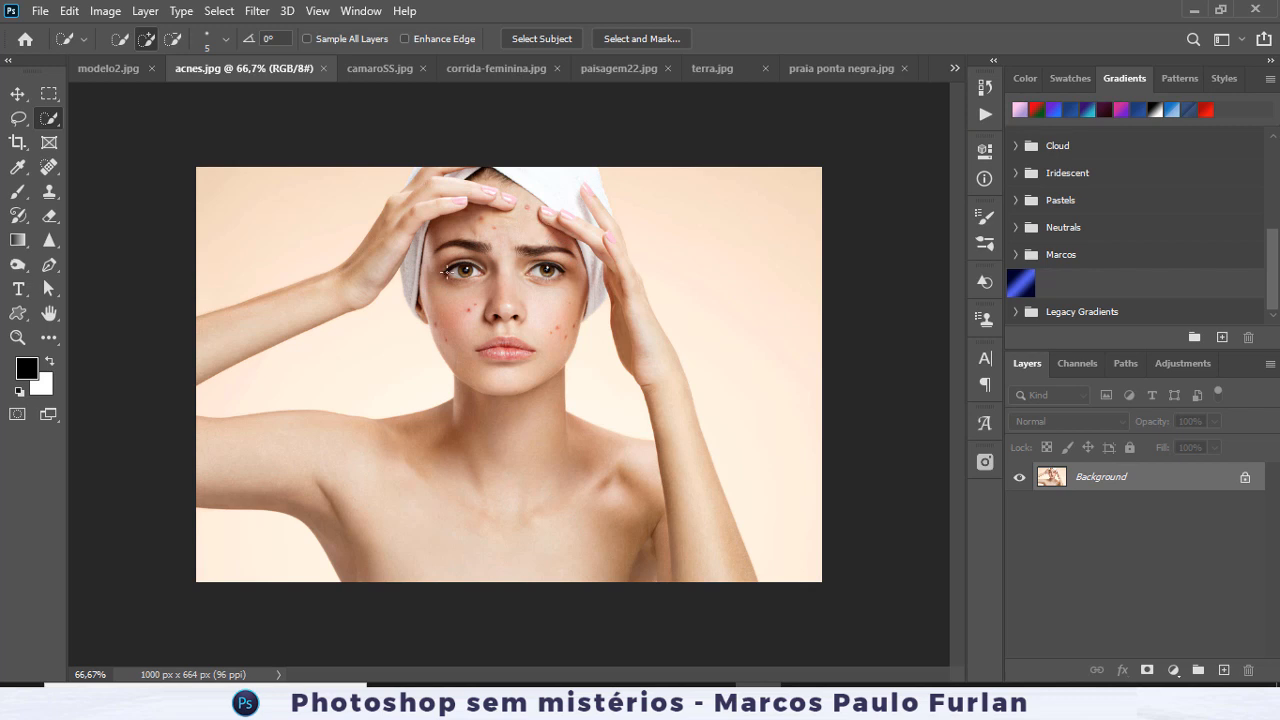
Preview the Motion Blur filter on acnes.jpg with its preview zoomed out to 33%, and cancel it.
click(256, 11)
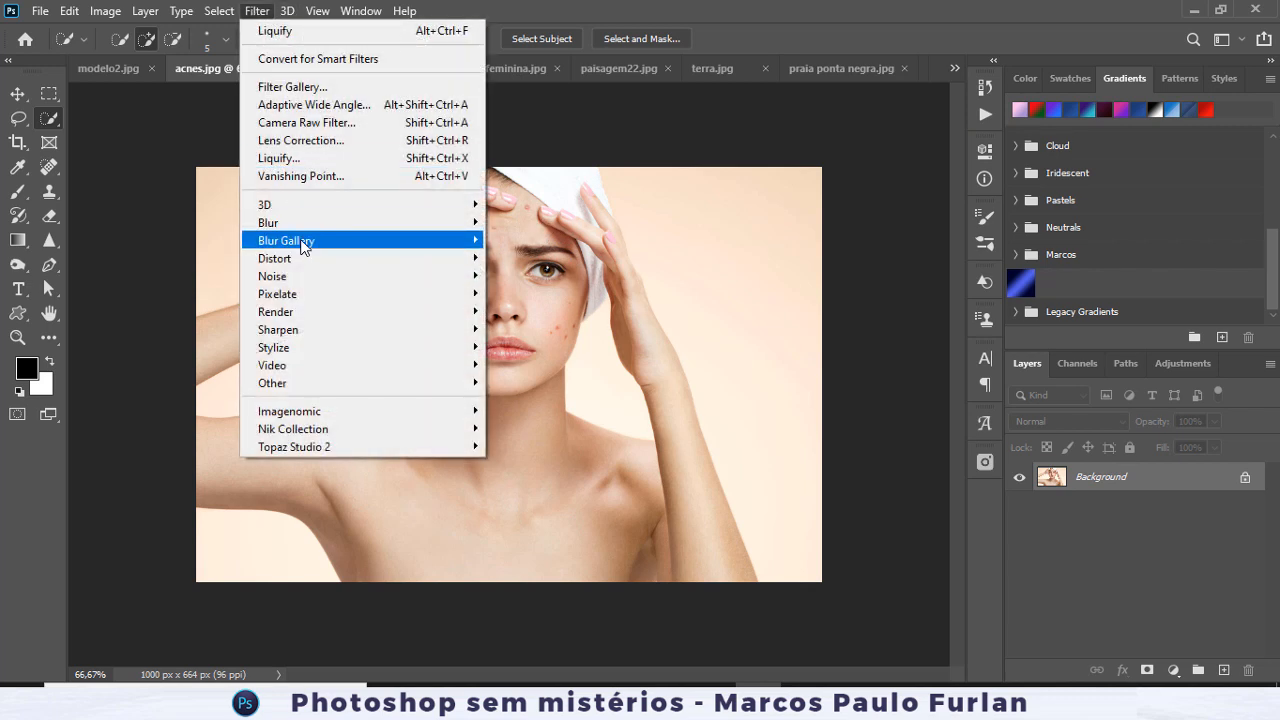
mouse_move(303, 231)
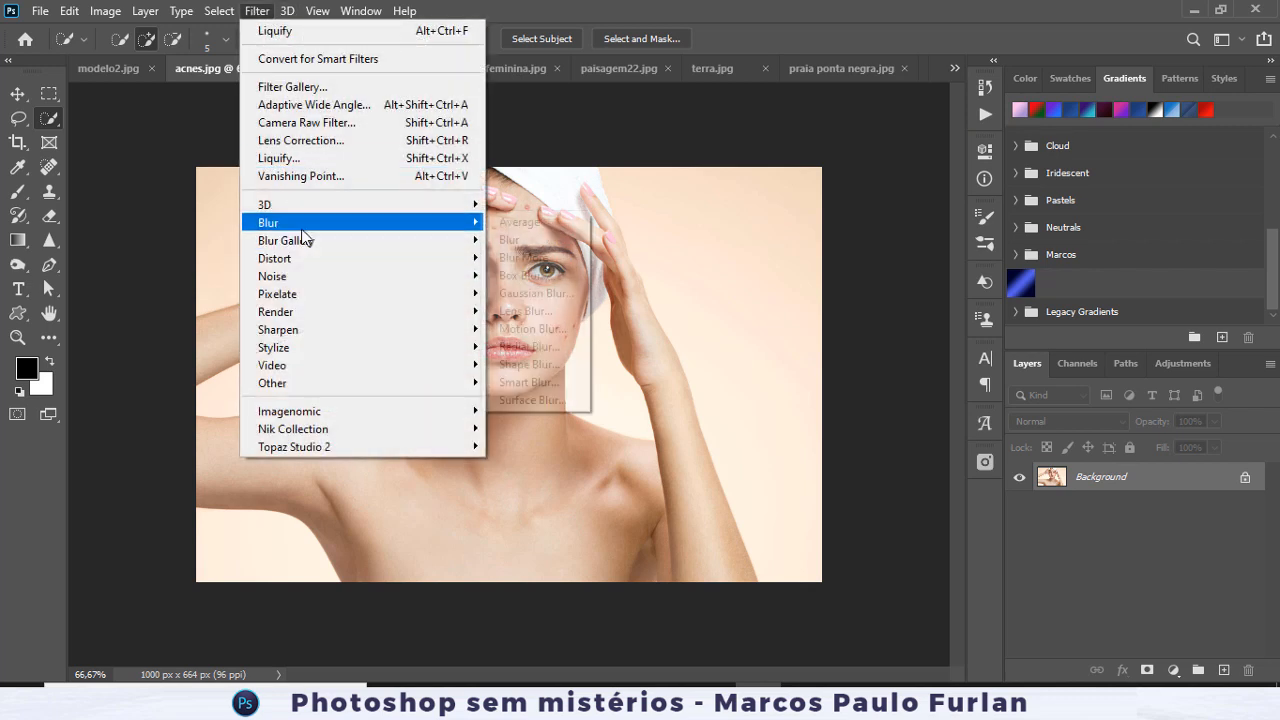
click(533, 329)
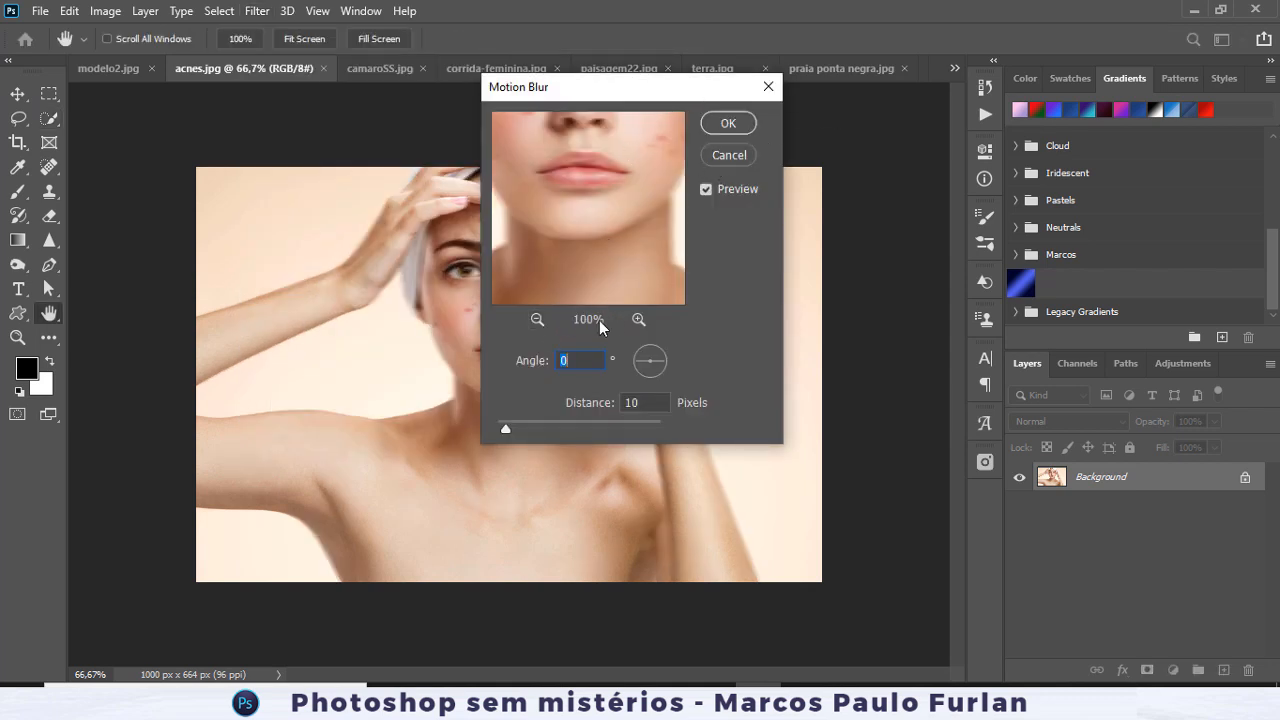
click(537, 320)
click(537, 320)
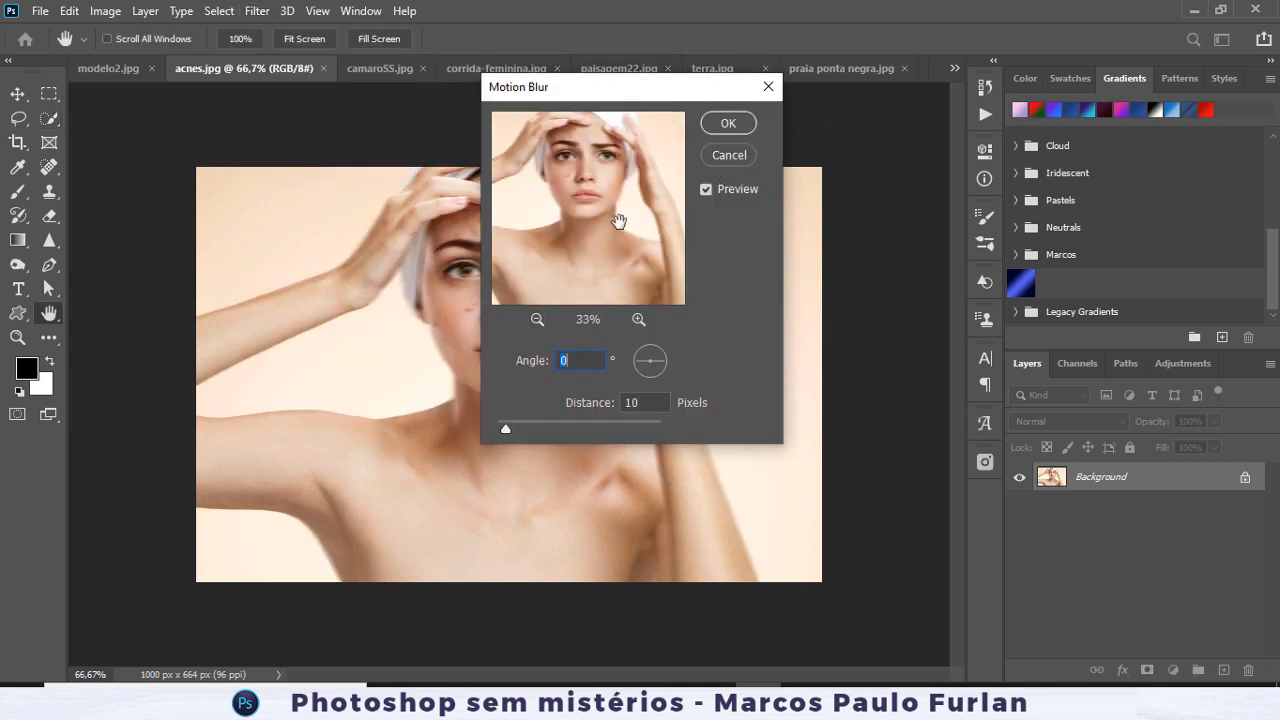
click(730, 158)
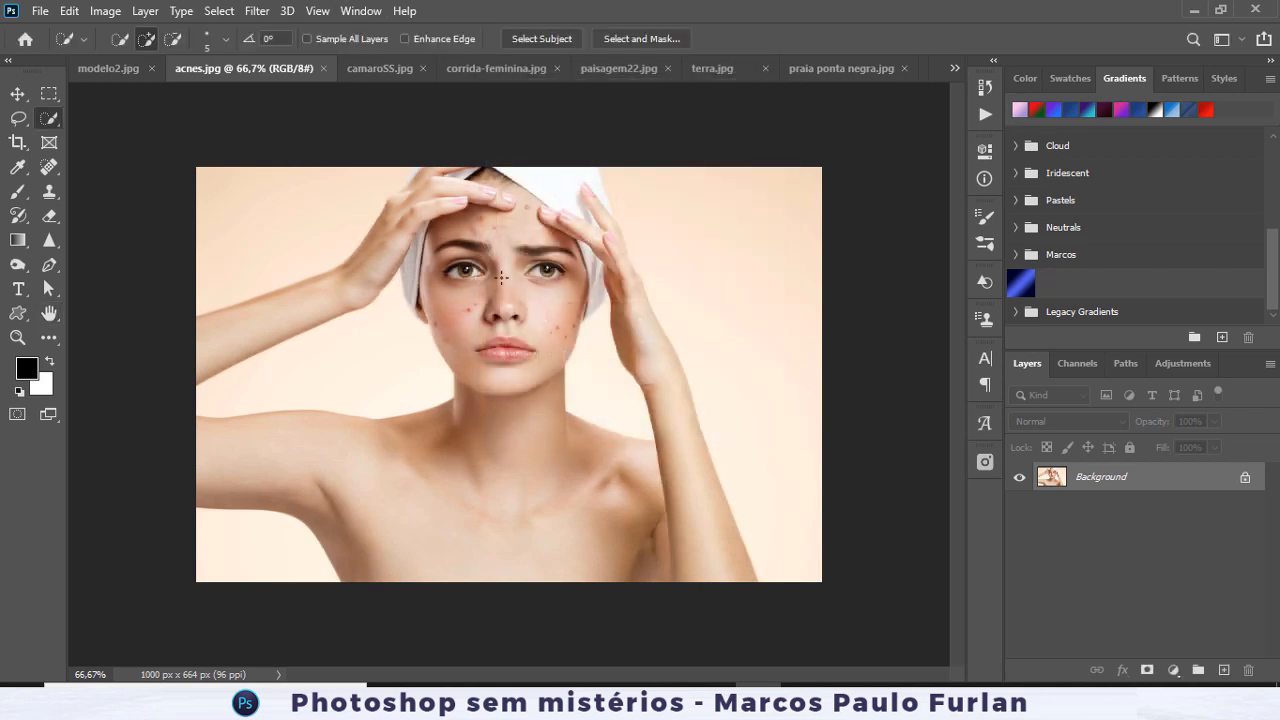
Start a Field Blur from the Blur Gallery on corrida-feminina.jpg.
click(260, 12)
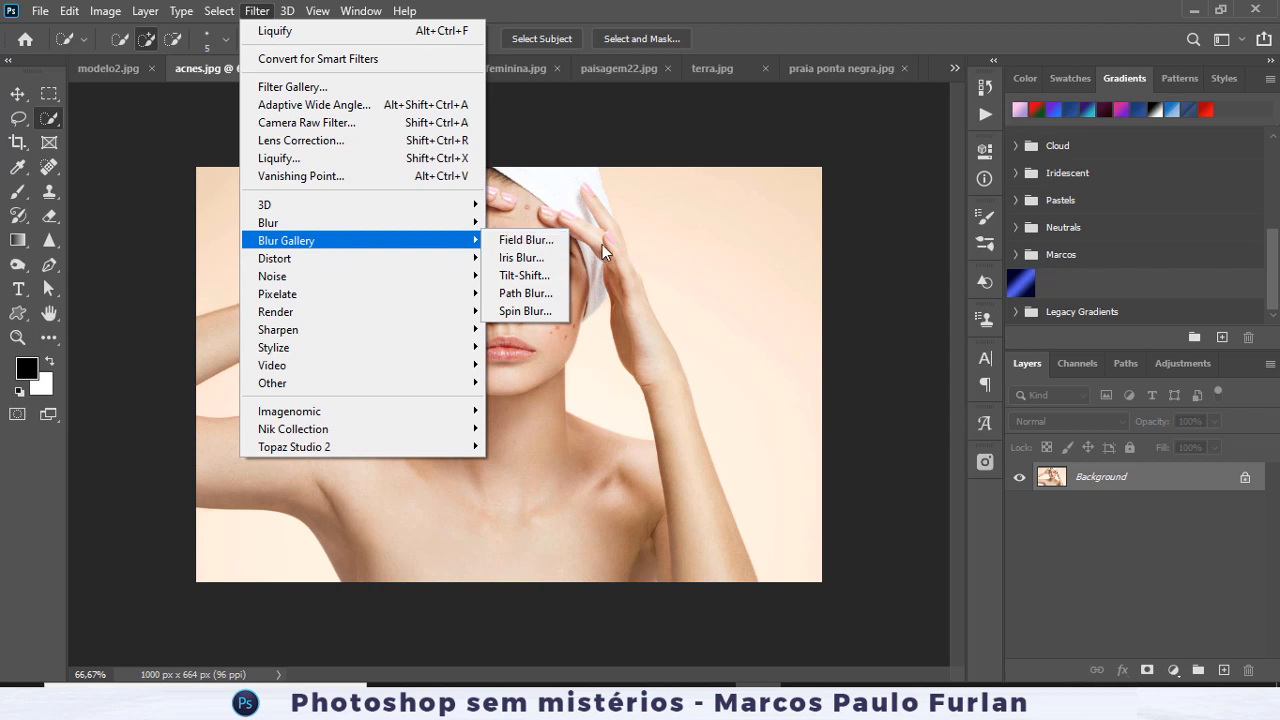
click(614, 70)
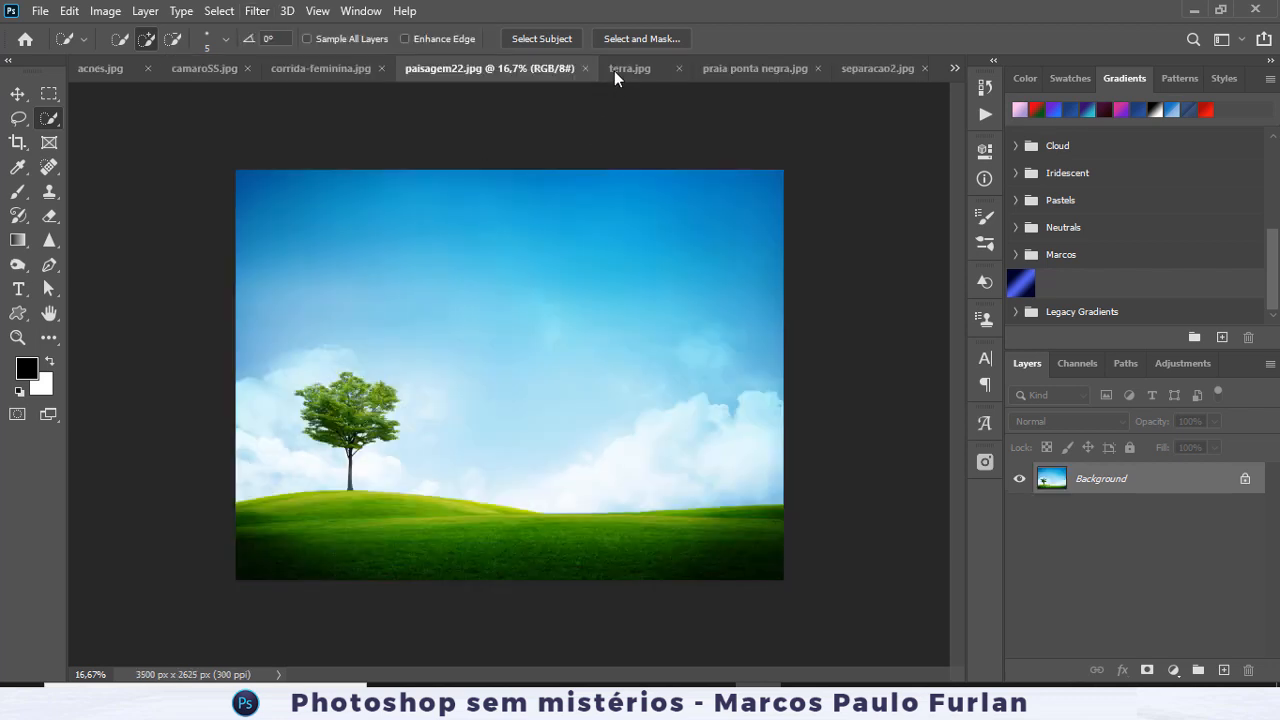
click(310, 68)
click(257, 11)
mouse_move(425, 237)
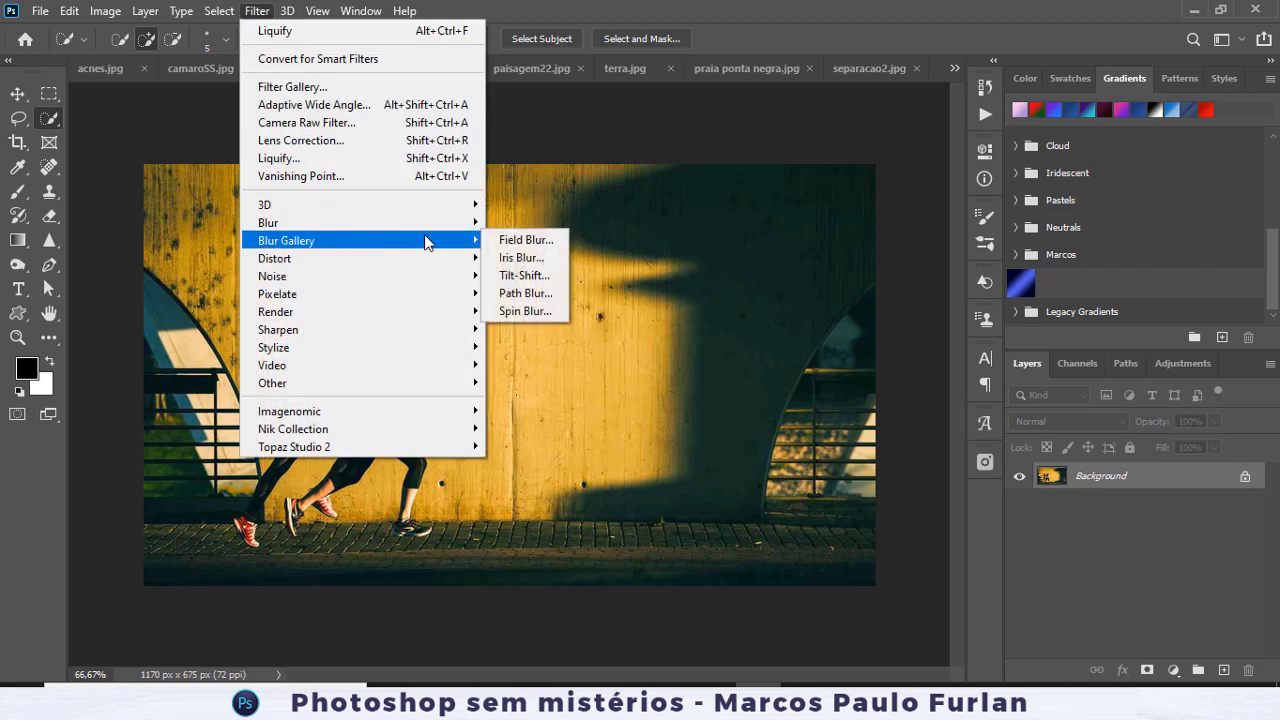
click(515, 240)
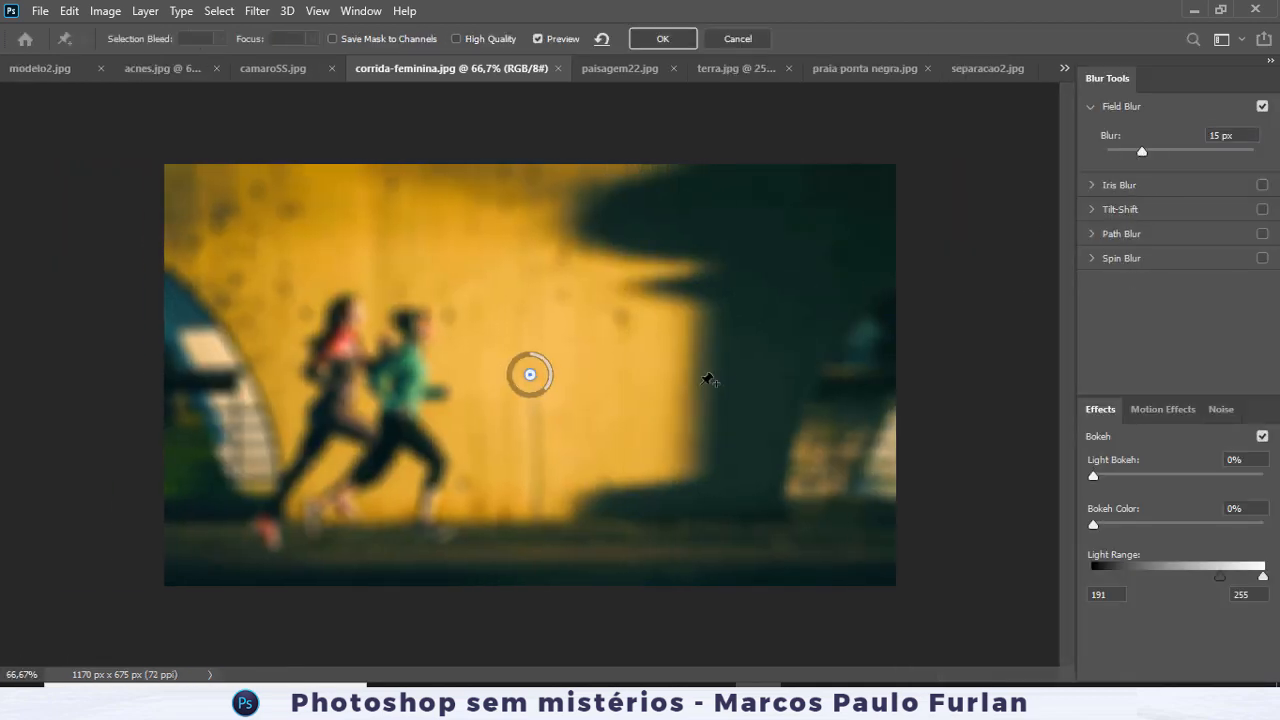
Place the first blur pin at the green-clad runner's face with 9 px blur, and add a 17 px pin on the yellow wall.
drag(506, 378, 478, 350)
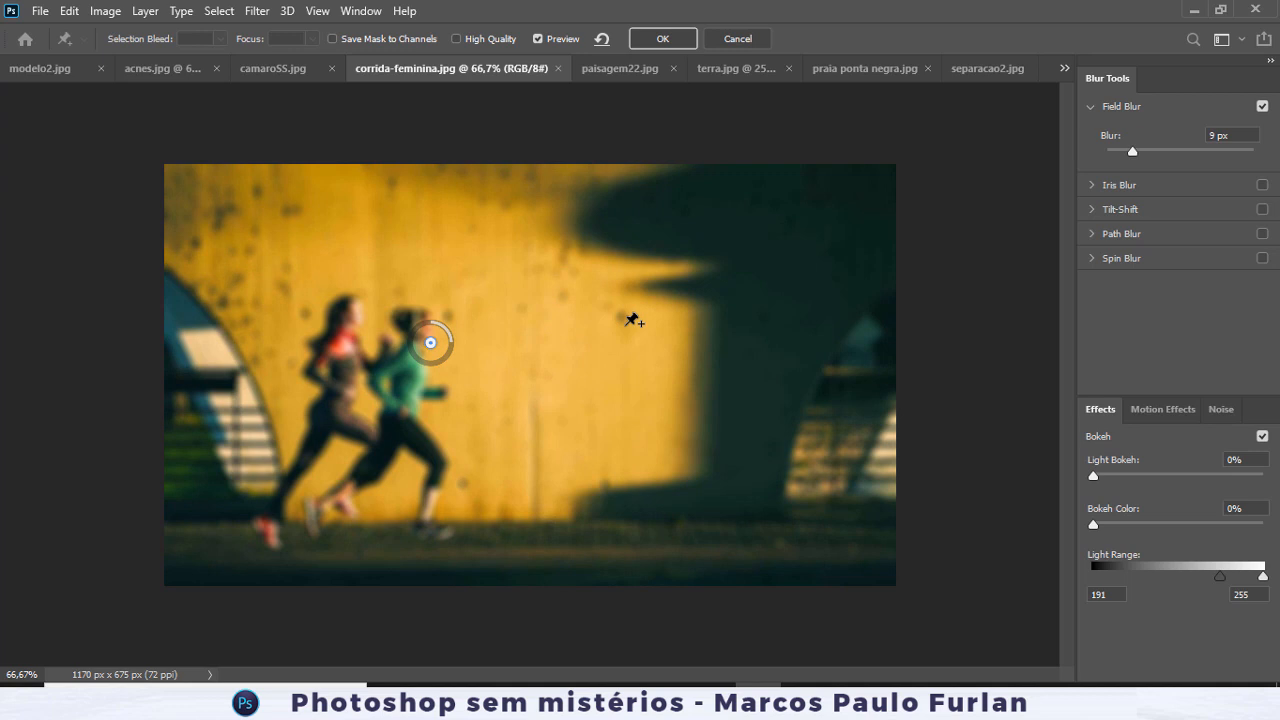
click(626, 323)
drag(642, 336, 640, 363)
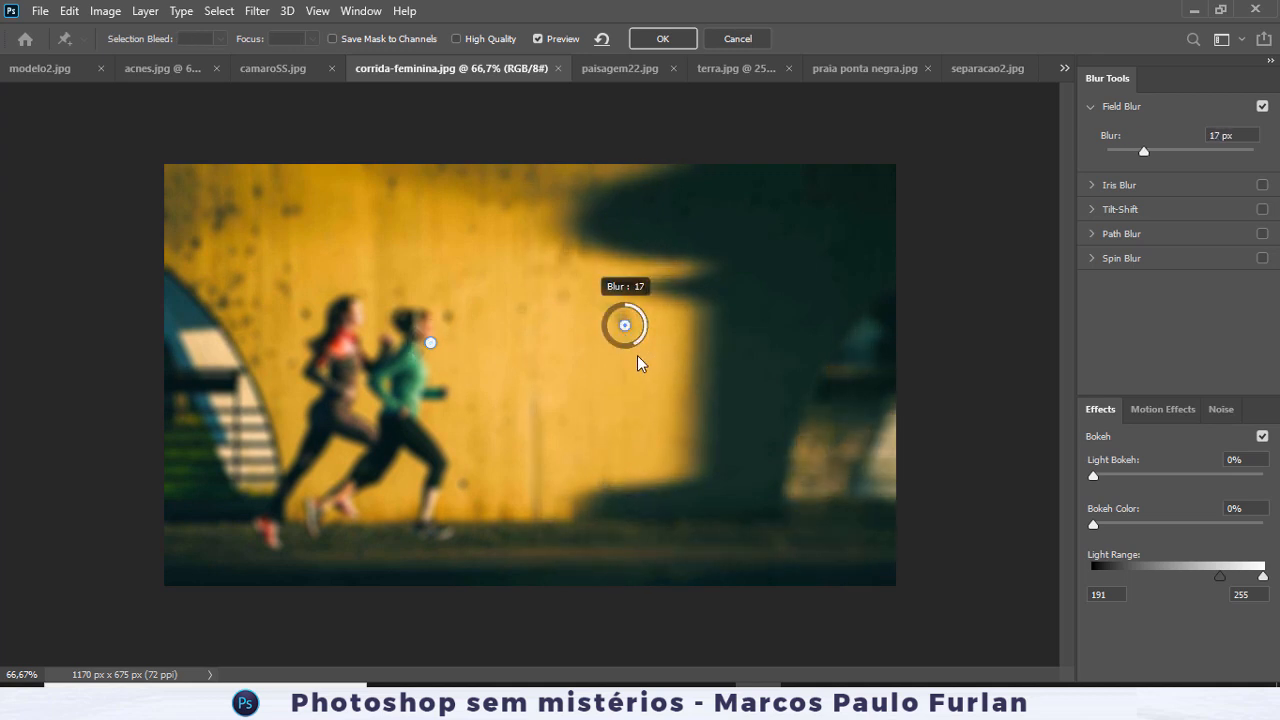
Reduce the blur at the green-clad runner's pin until she is sharp, and move the 17 px pin to the photo's left edge above the arch.
click(430, 343)
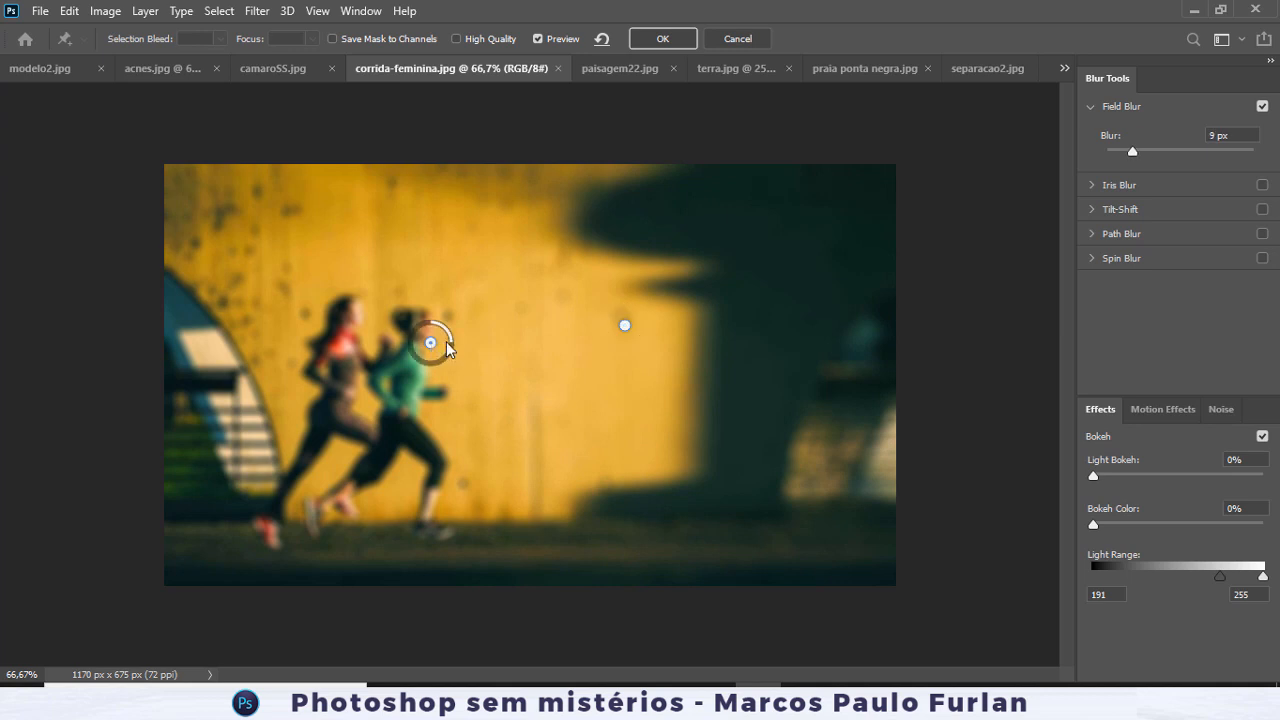
mouse_move(450, 345)
mouse_down()
mouse_move(428, 320)
mouse_move(440, 351)
mouse_up()
drag(621, 340, 410, 428)
drag(334, 414, 176, 276)
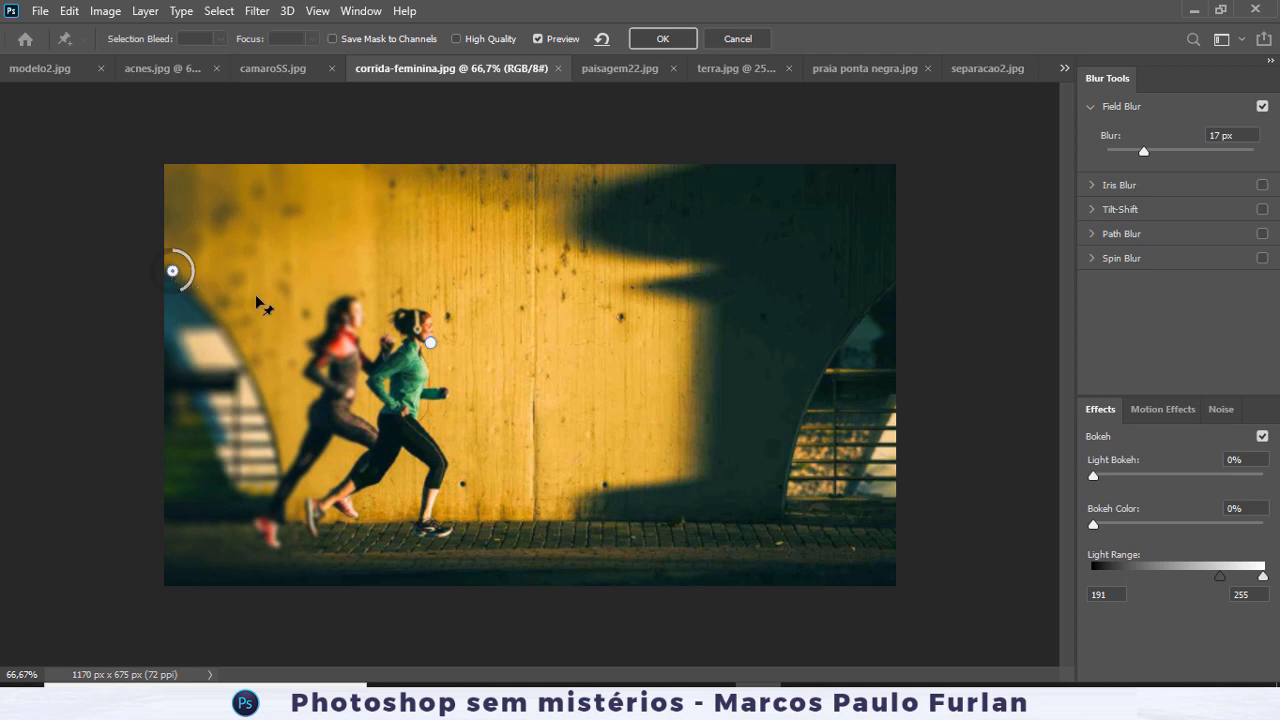
Add a 15 px blur pin on the wall ahead of the runners, and move the 17 px pin just outside the photo's left edge.
click(594, 316)
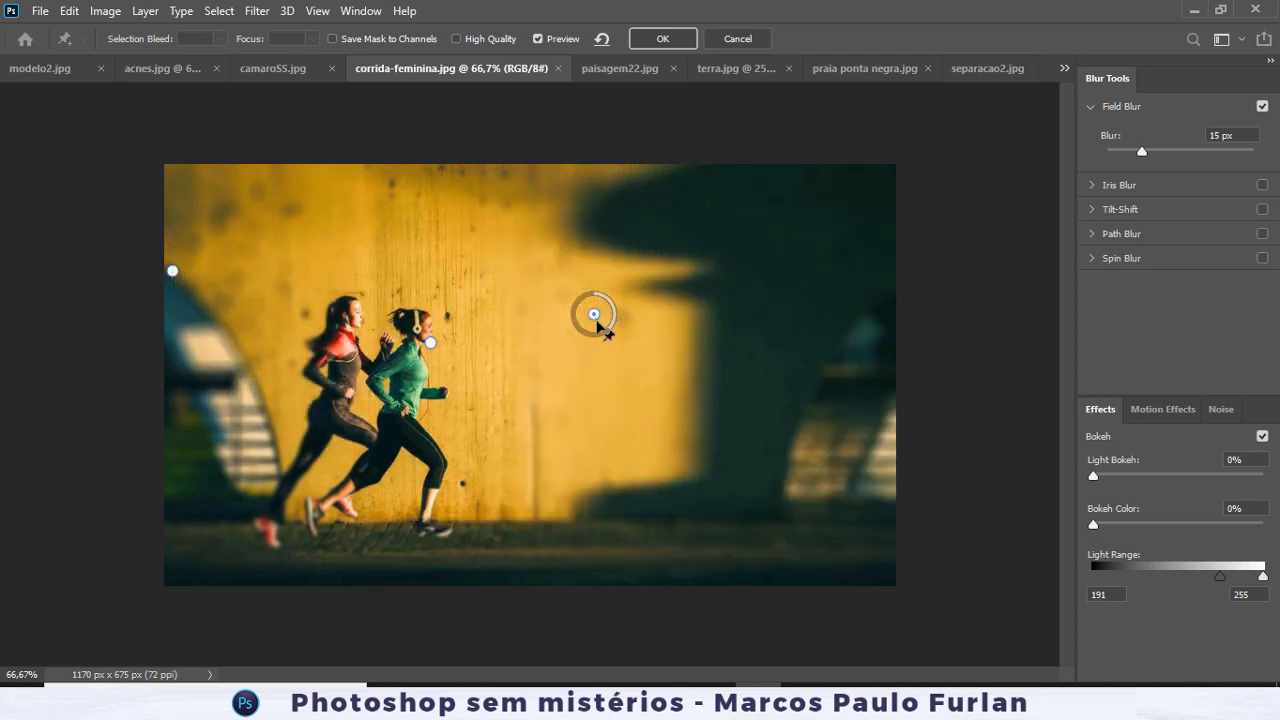
drag(174, 277, 143, 374)
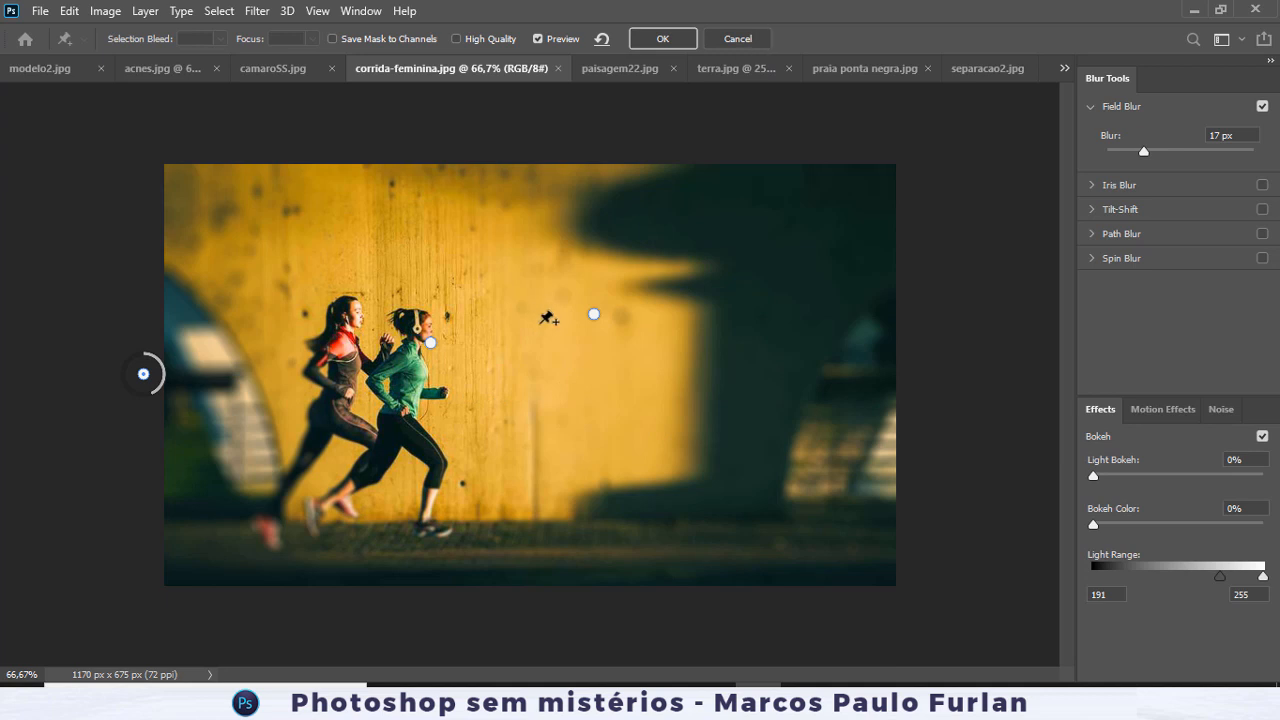
Delete all three Field Blur pins from the runners photo.
click(594, 316)
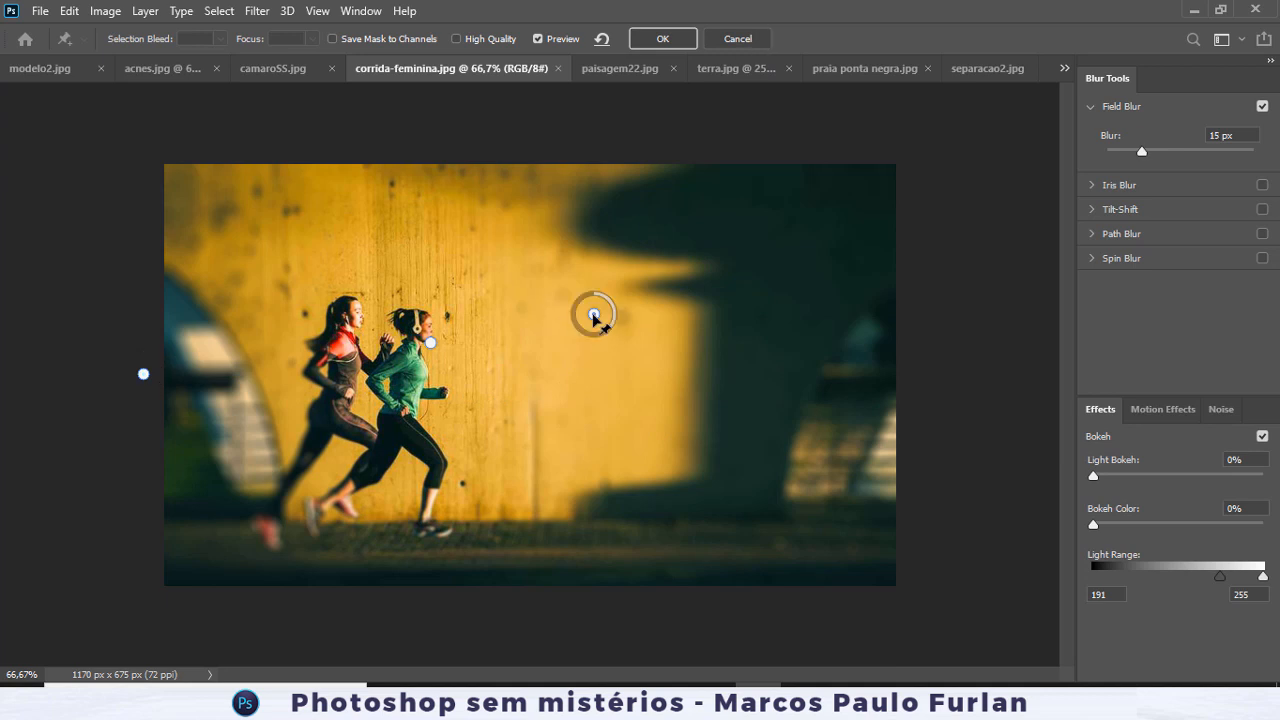
key(Delete)
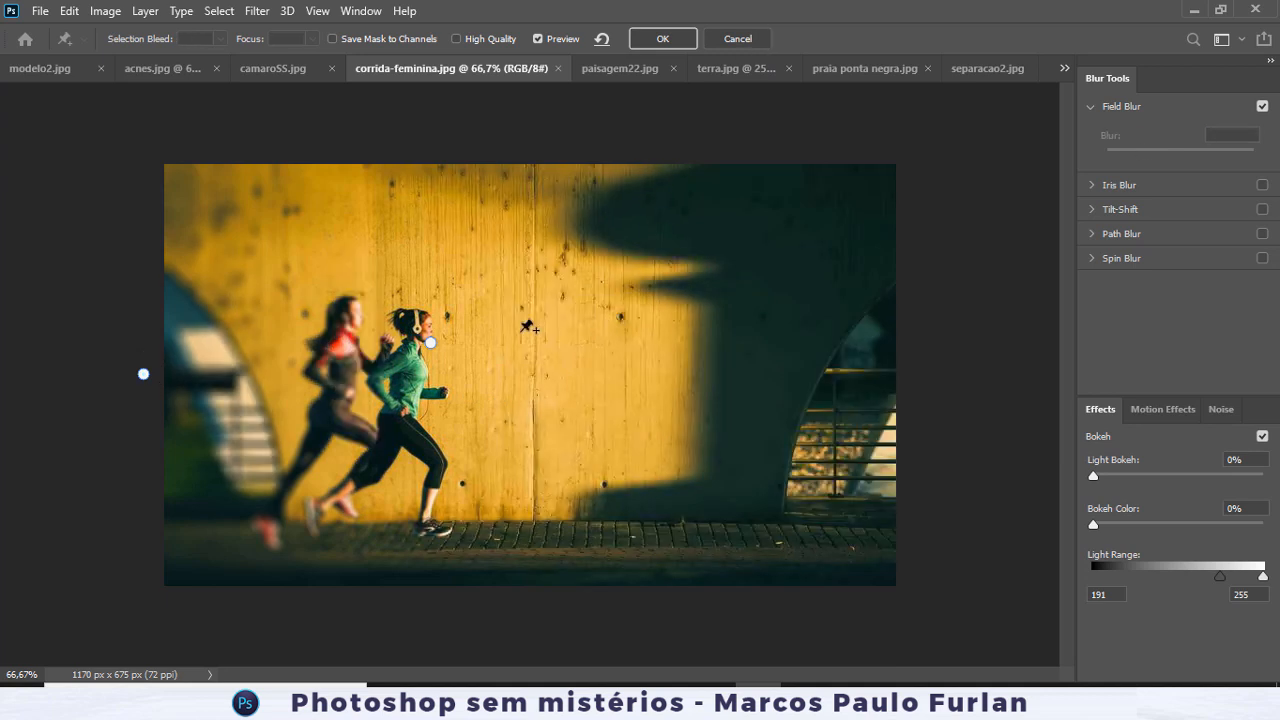
click(430, 343)
key(Delete)
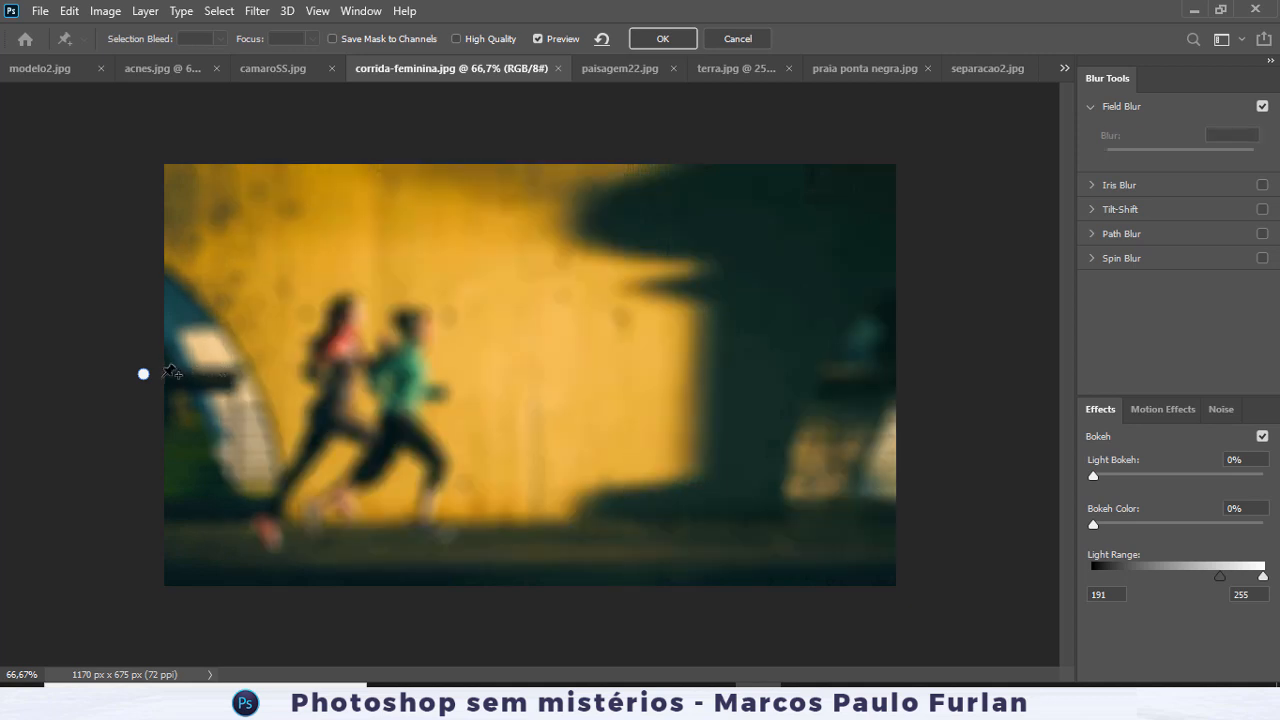
click(143, 374)
key(Delete)
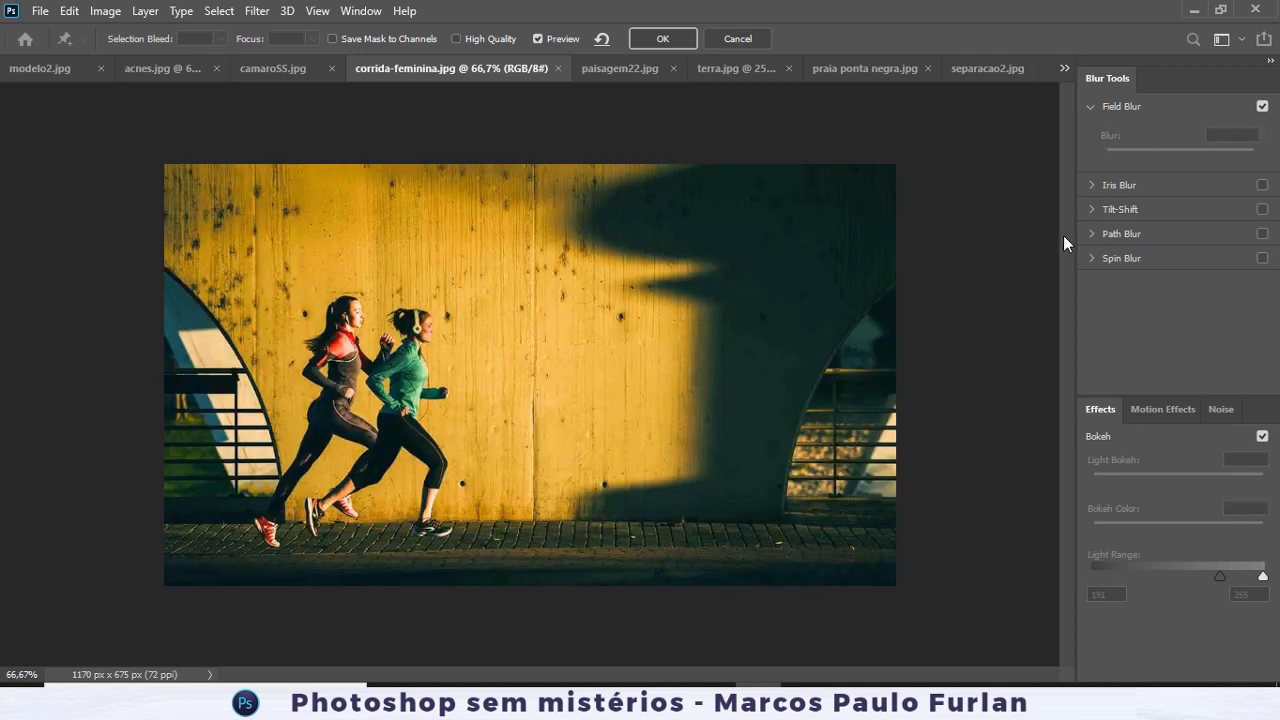
Apply a 15 px Iris Blur centred on the two runners, and enlarge, rotate and reshape its boundary into an ellipse around them.
click(1090, 186)
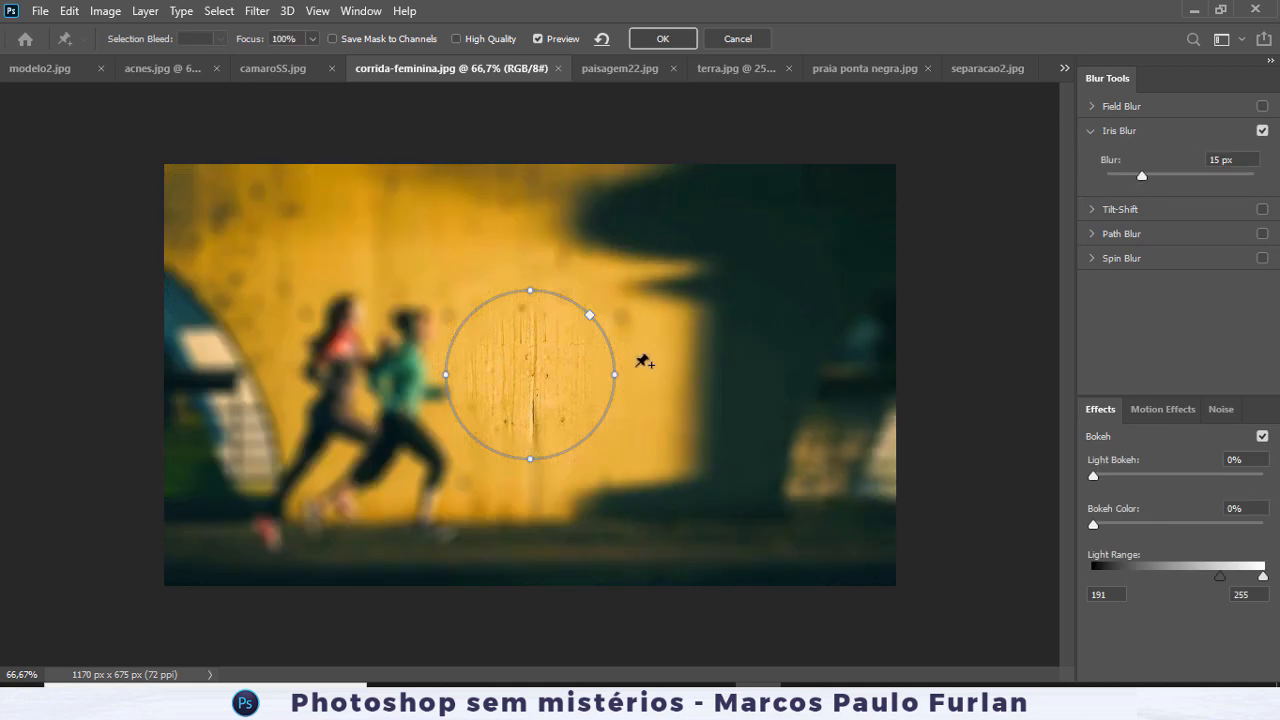
drag(565, 362, 398, 352)
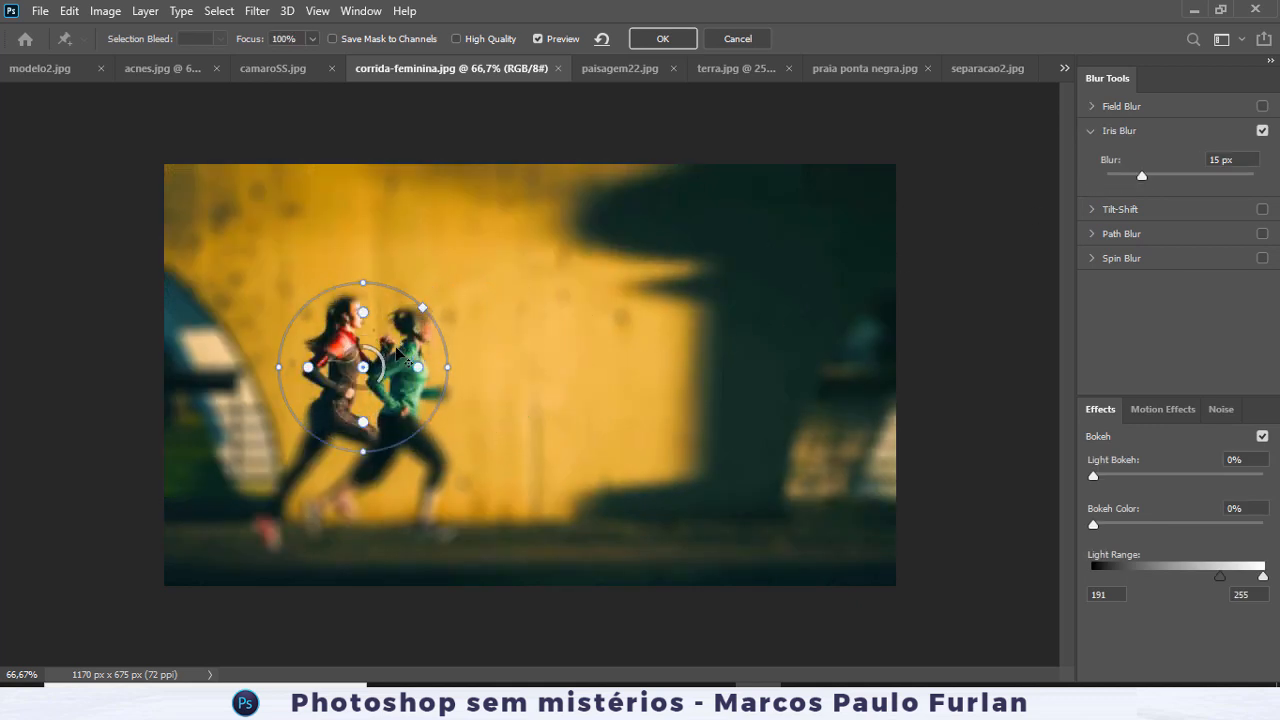
mouse_move(442, 298)
mouse_down()
mouse_move(456, 310)
mouse_move(443, 299)
mouse_move(447, 316)
mouse_up()
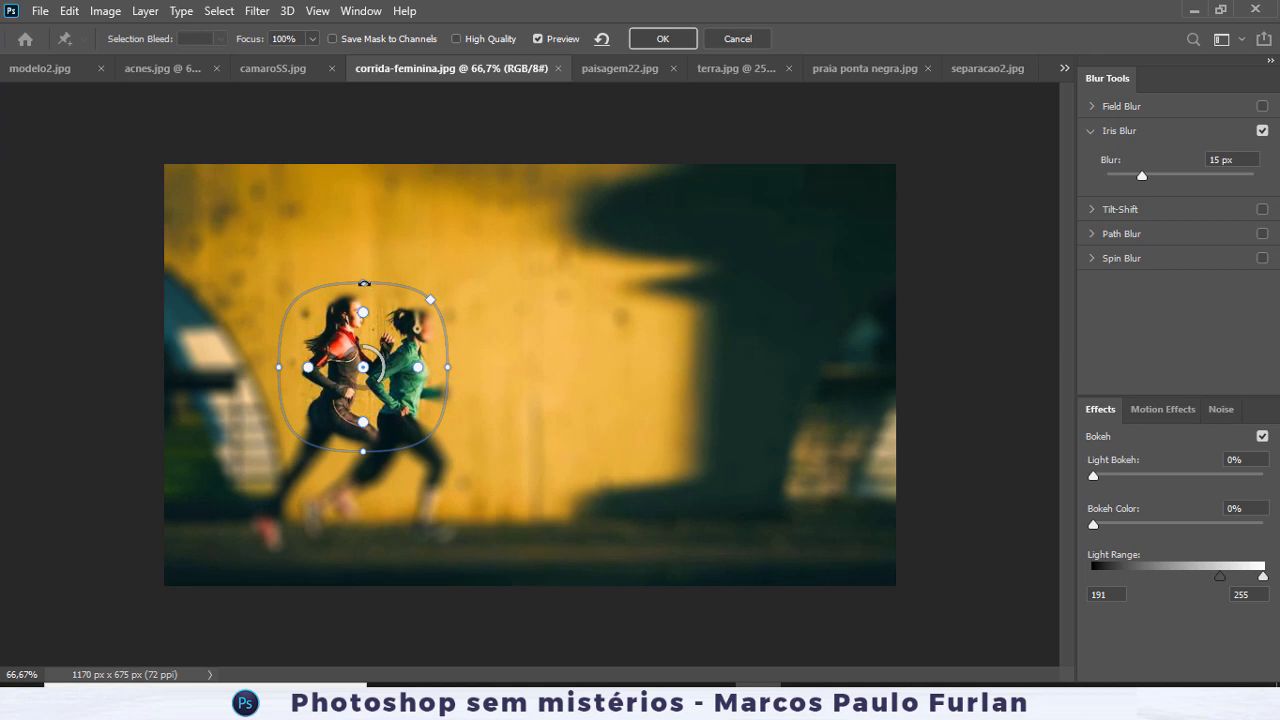
drag(365, 281, 459, 300)
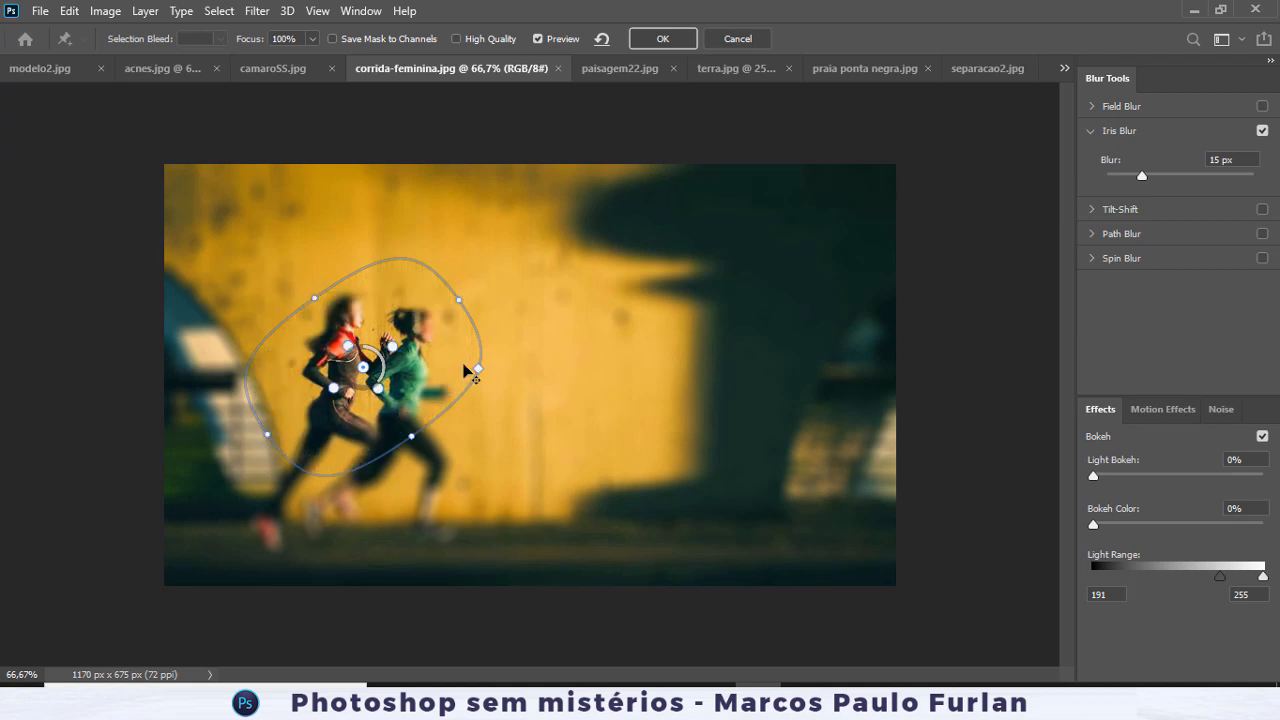
drag(412, 436, 514, 413)
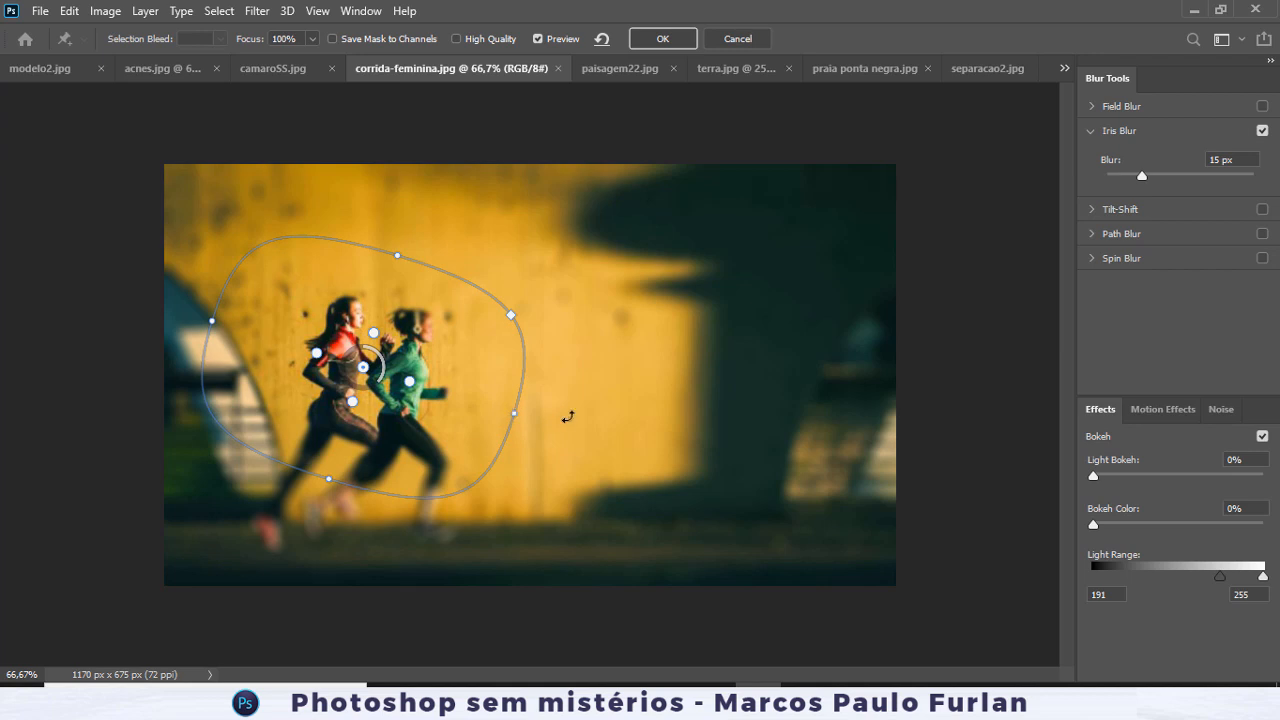
drag(513, 318, 491, 385)
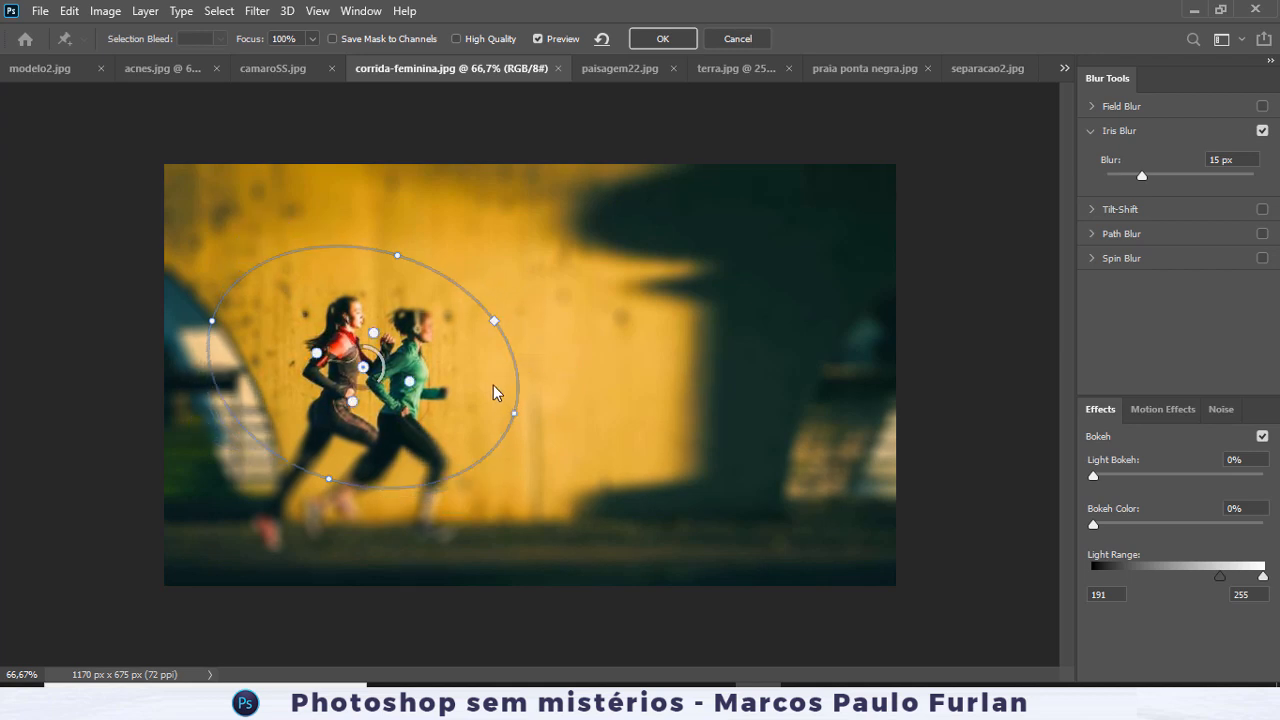
Try iris blur strengths of 499 px and 8 px, and discard the Iris Blur without applying it.
mouse_move(374, 380)
mouse_down()
mouse_move(392, 362)
mouse_move(394, 378)
mouse_move(360, 402)
mouse_move(351, 372)
mouse_move(376, 362)
mouse_up()
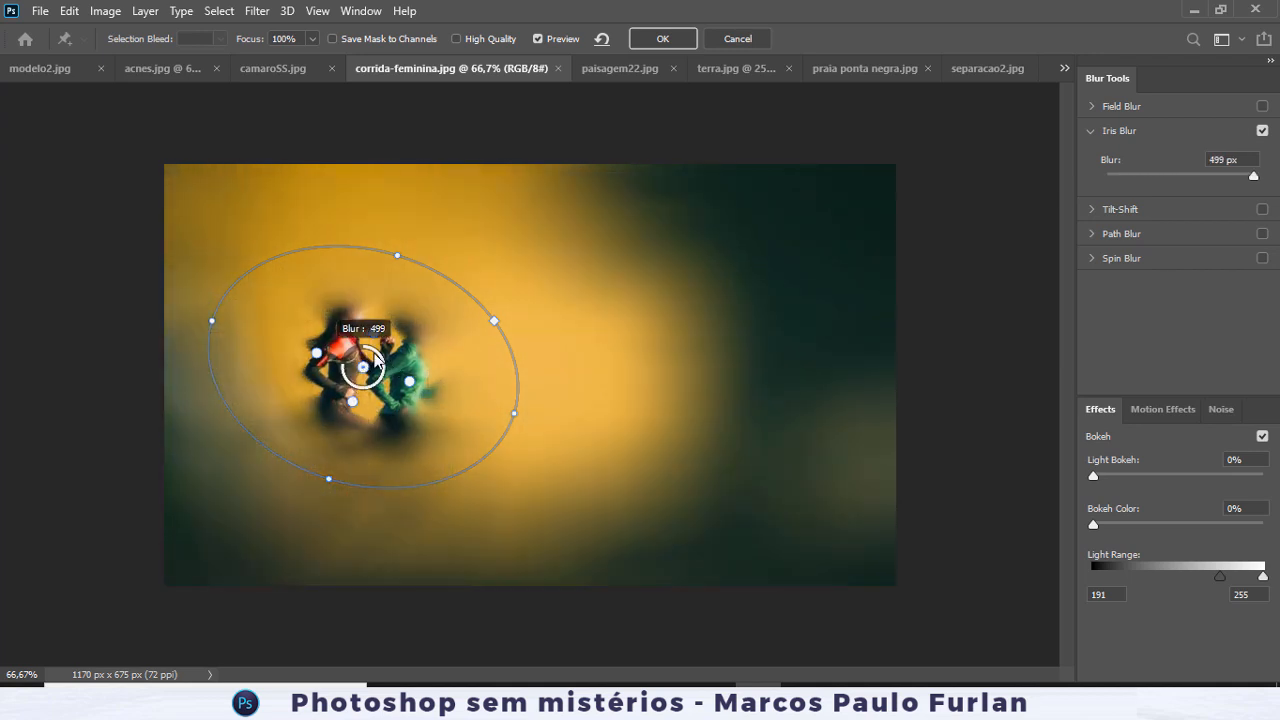
key(ctrl+z)
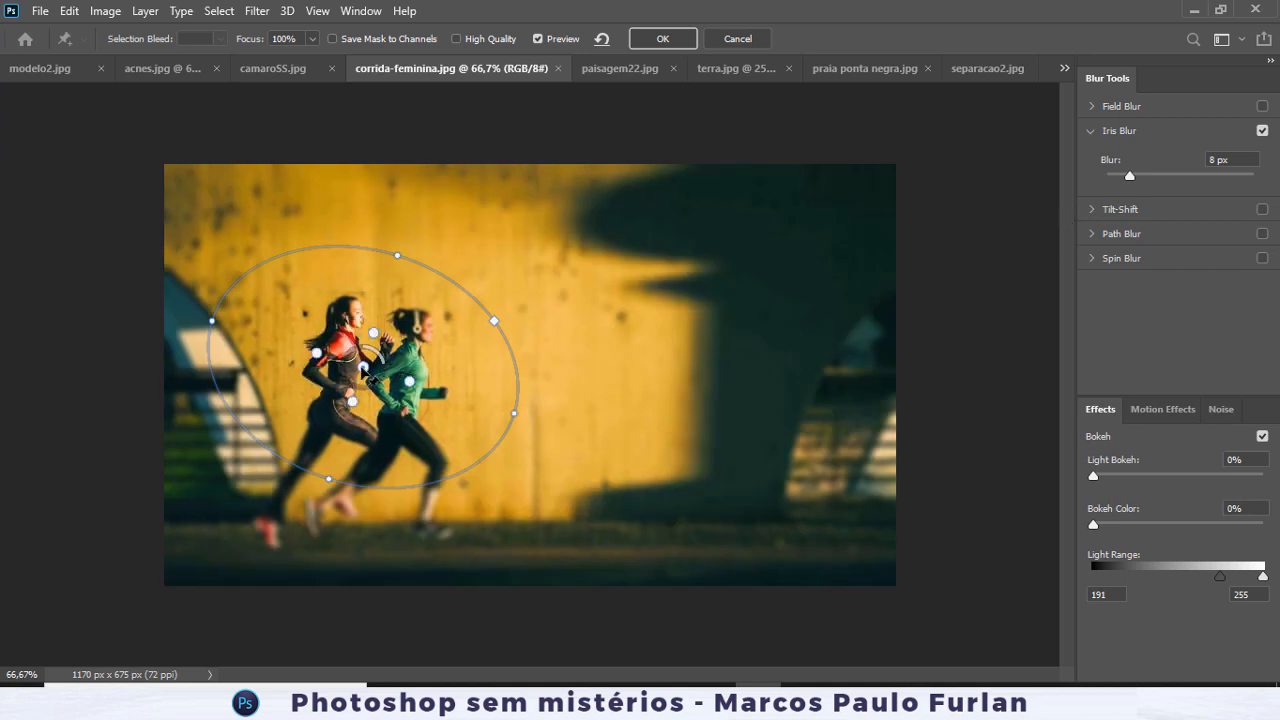
key(Delete)
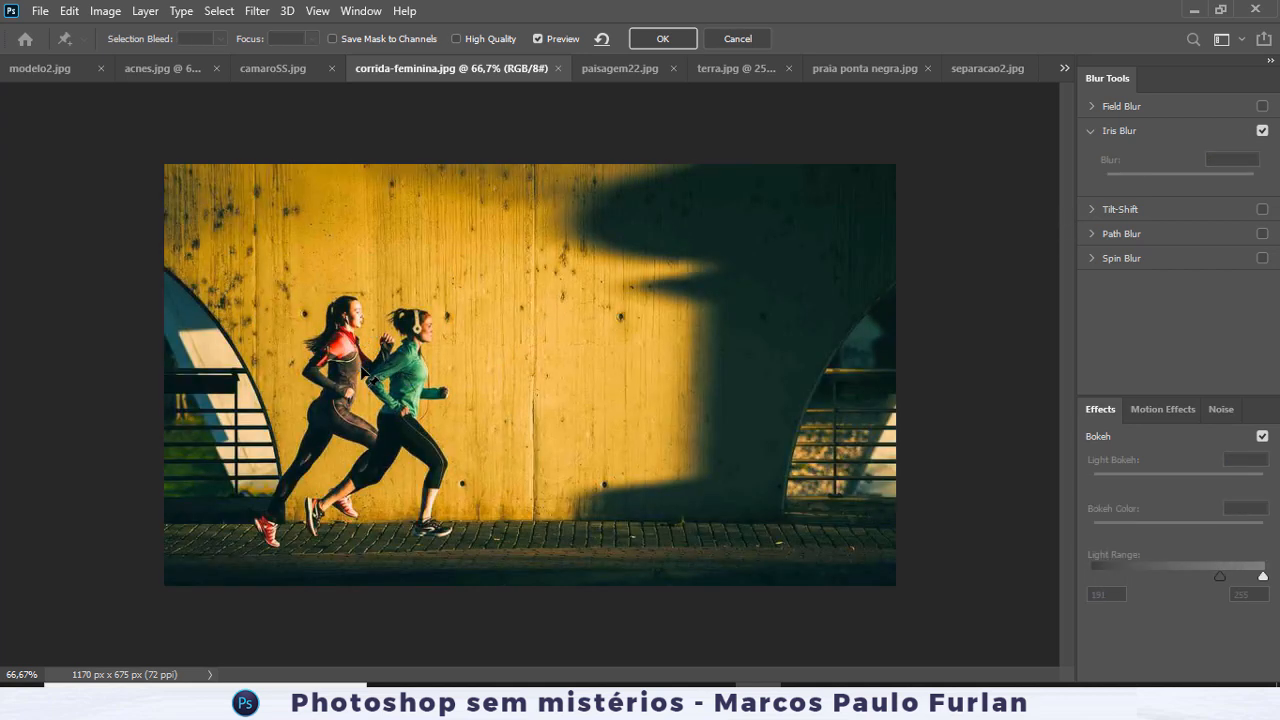
click(1091, 131)
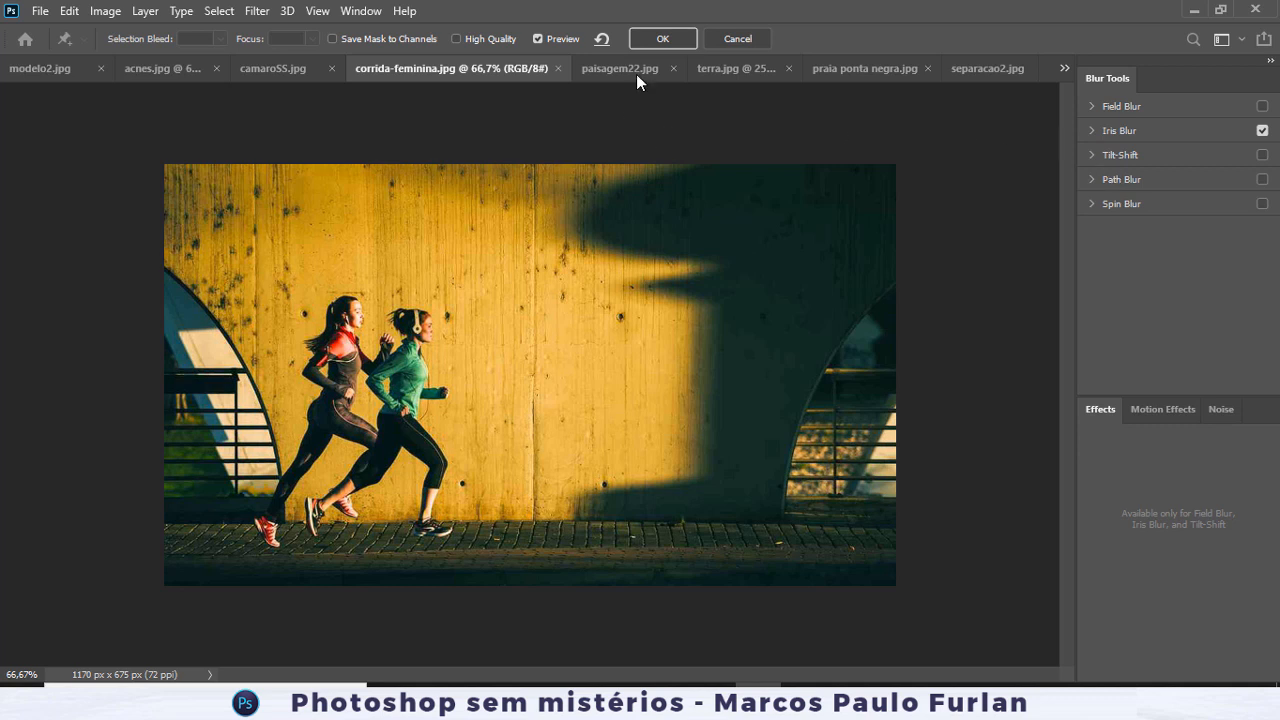
click(736, 39)
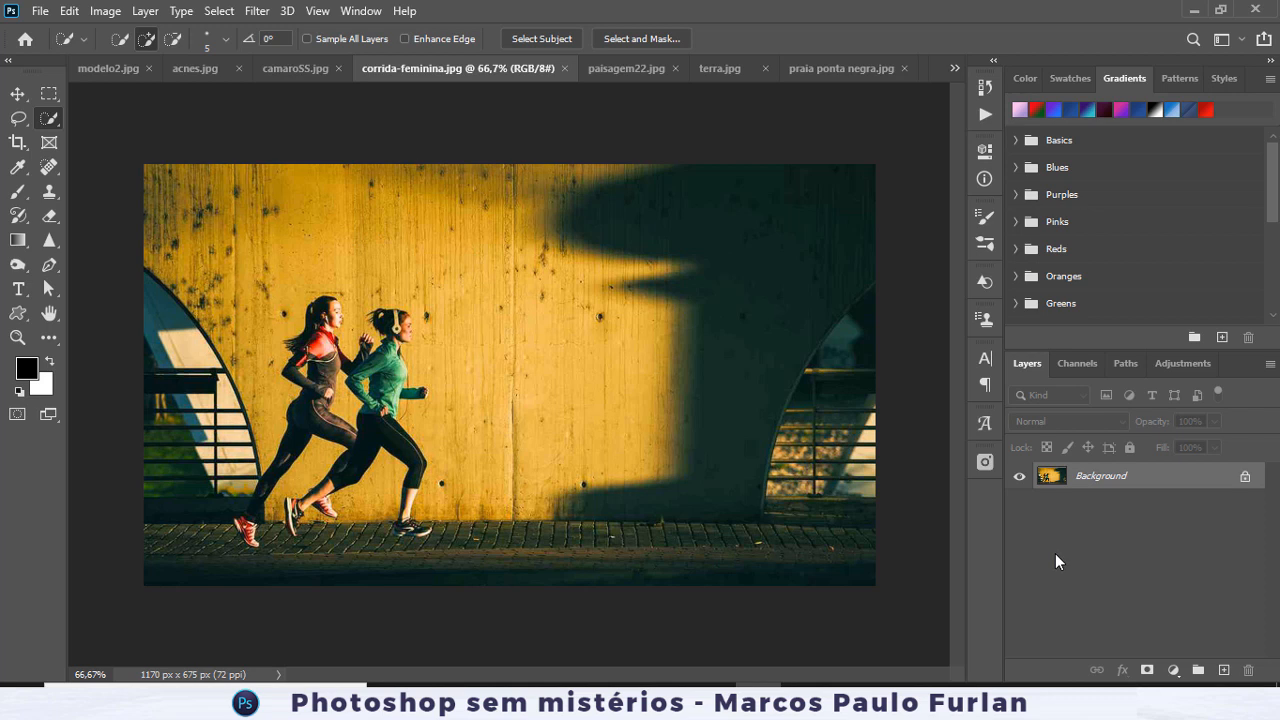
Place the sunset canal photo with colourful houses from the Pexels cities collection into corrida-feminina.jpg as a layer.
click(991, 465)
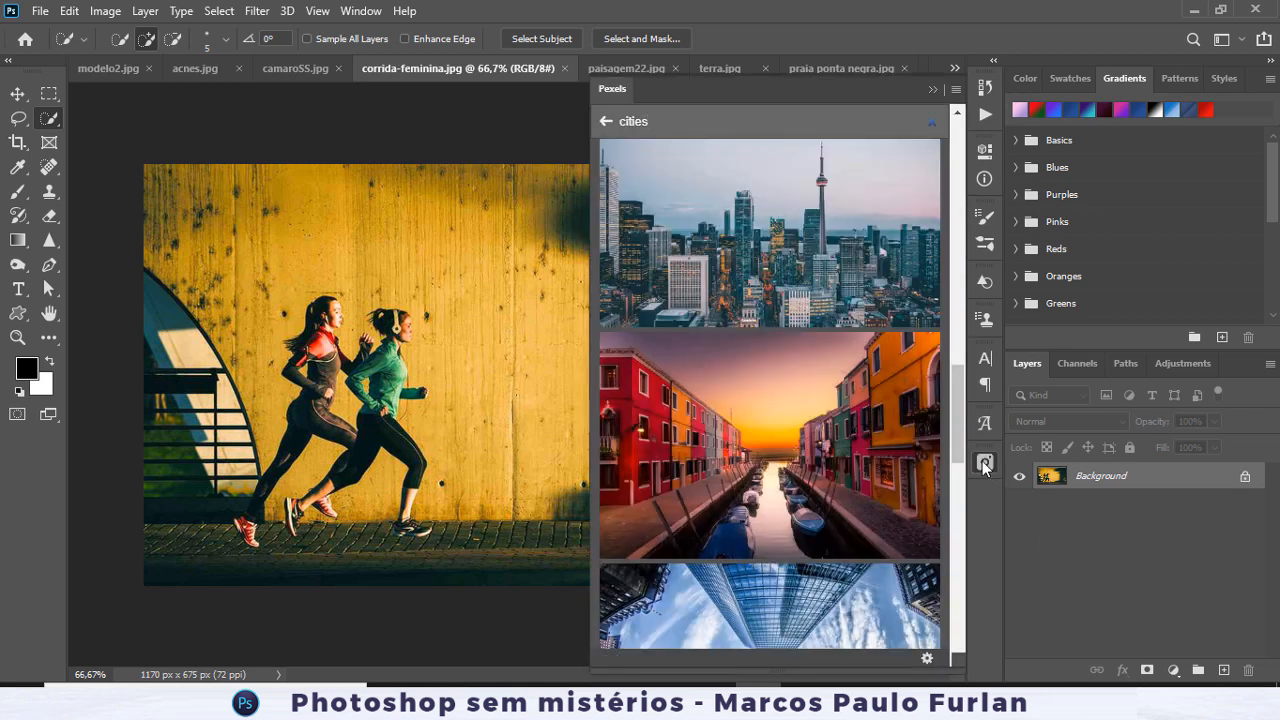
click(781, 455)
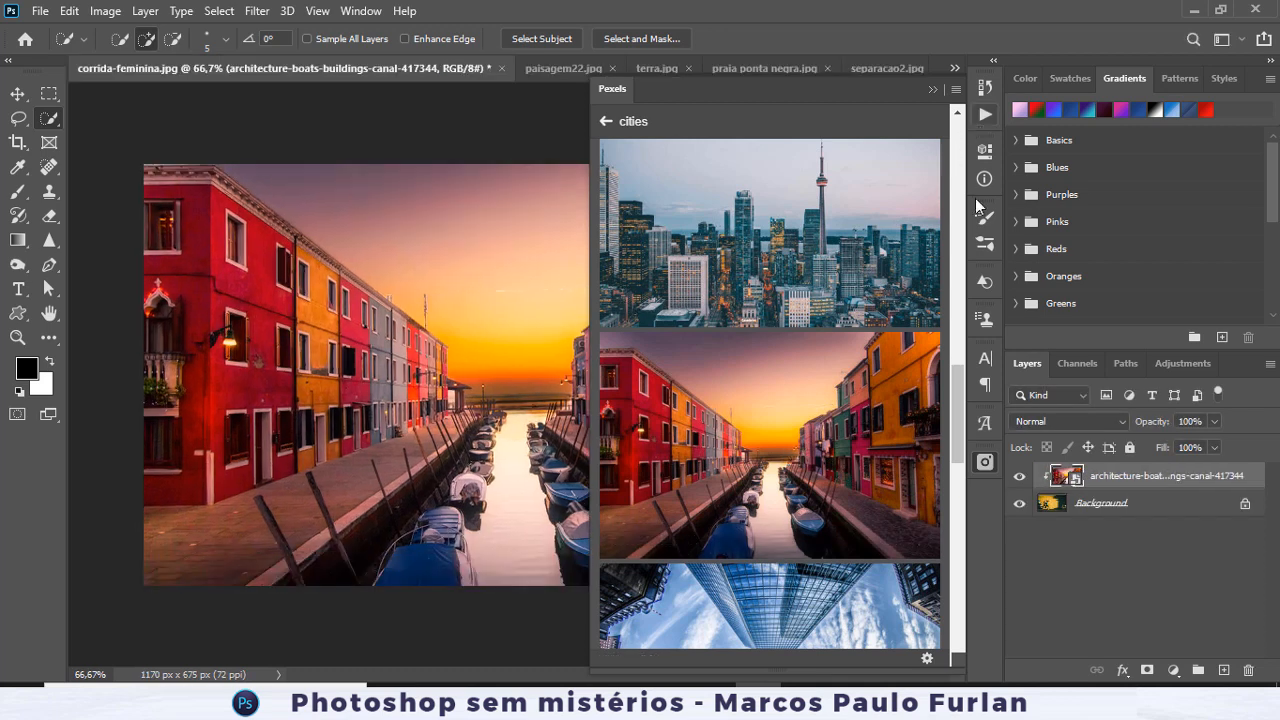
click(993, 459)
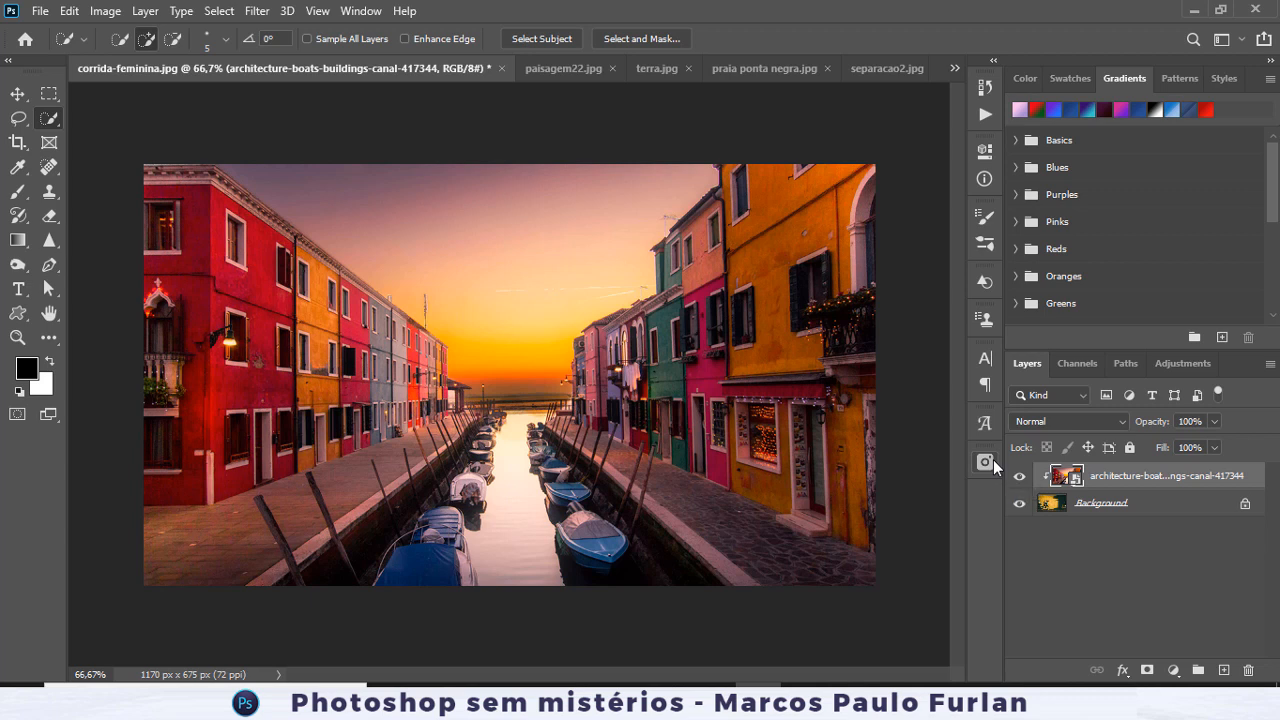
Unlock and delete the runners' Background layer, and duplicate the canal photo layer.
right_click(1095, 506)
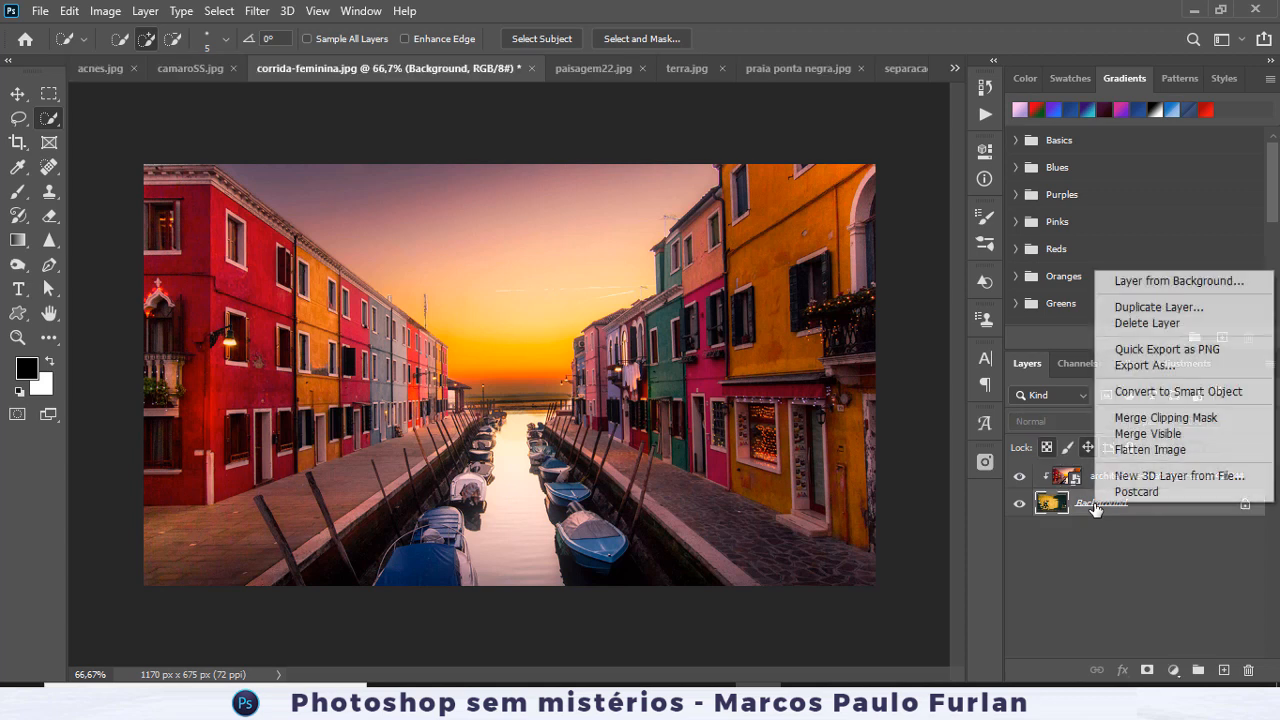
click(1252, 512)
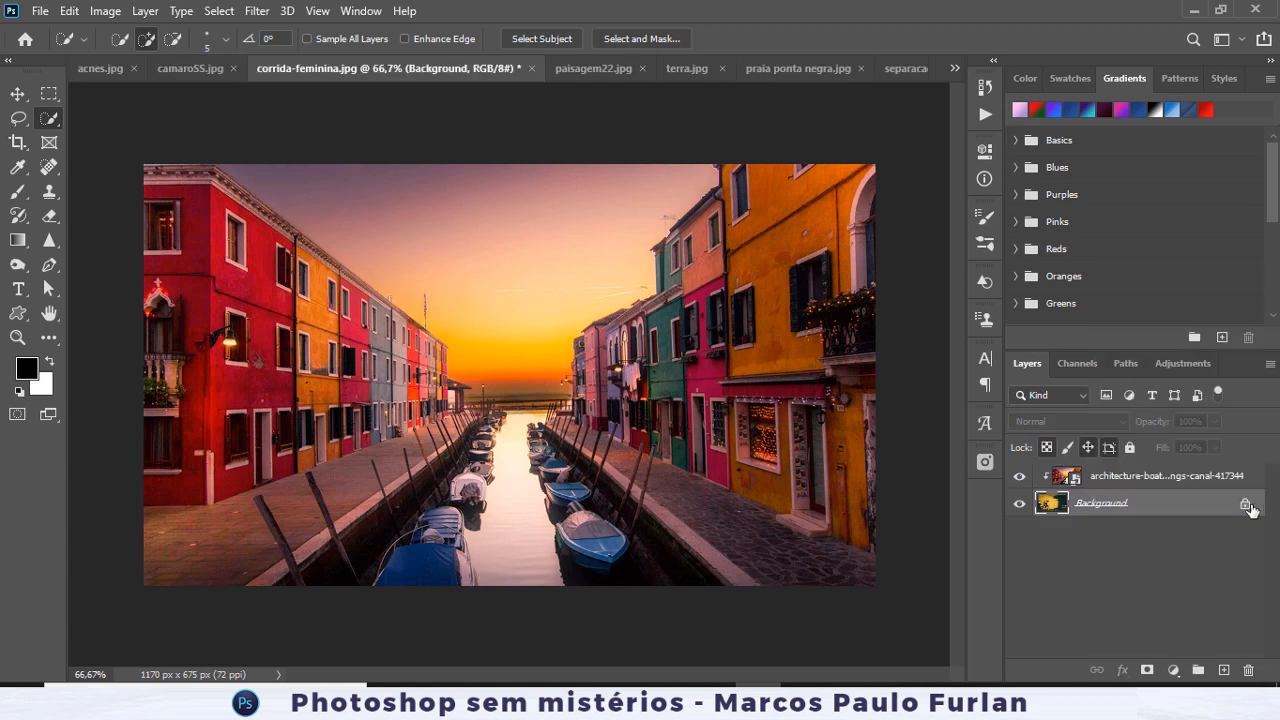
click(1247, 506)
click(1248, 670)
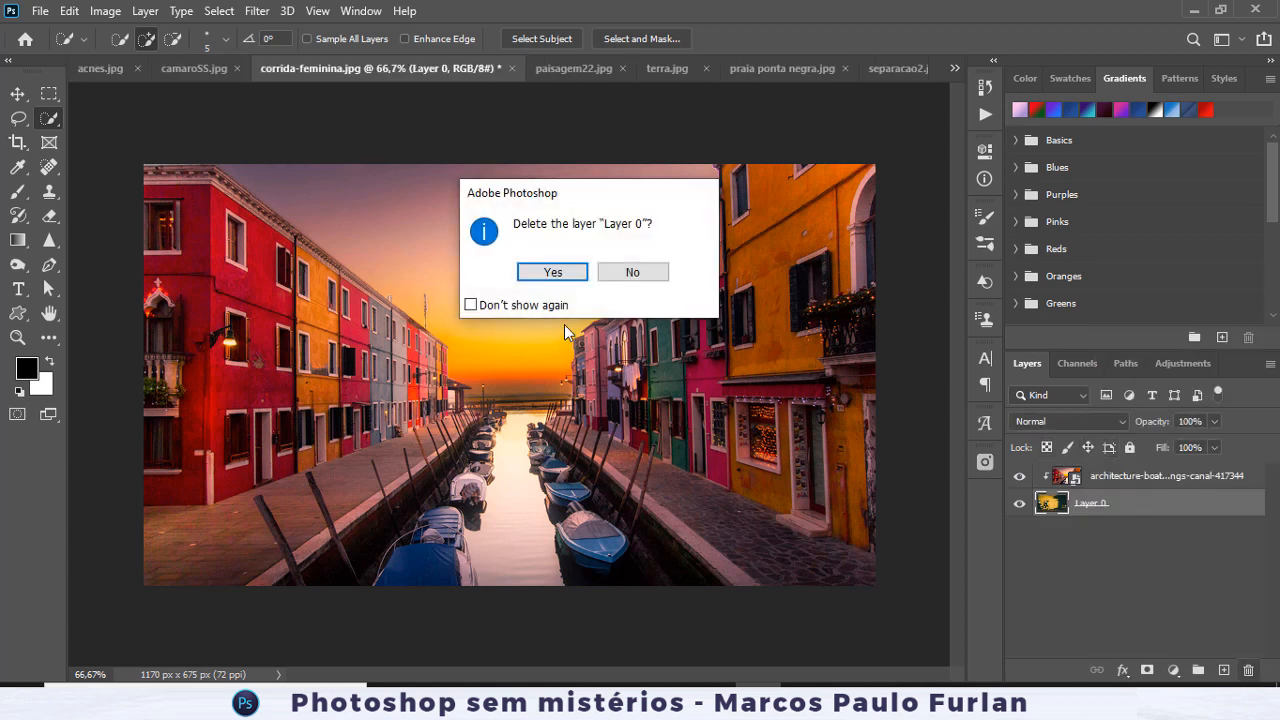
click(553, 273)
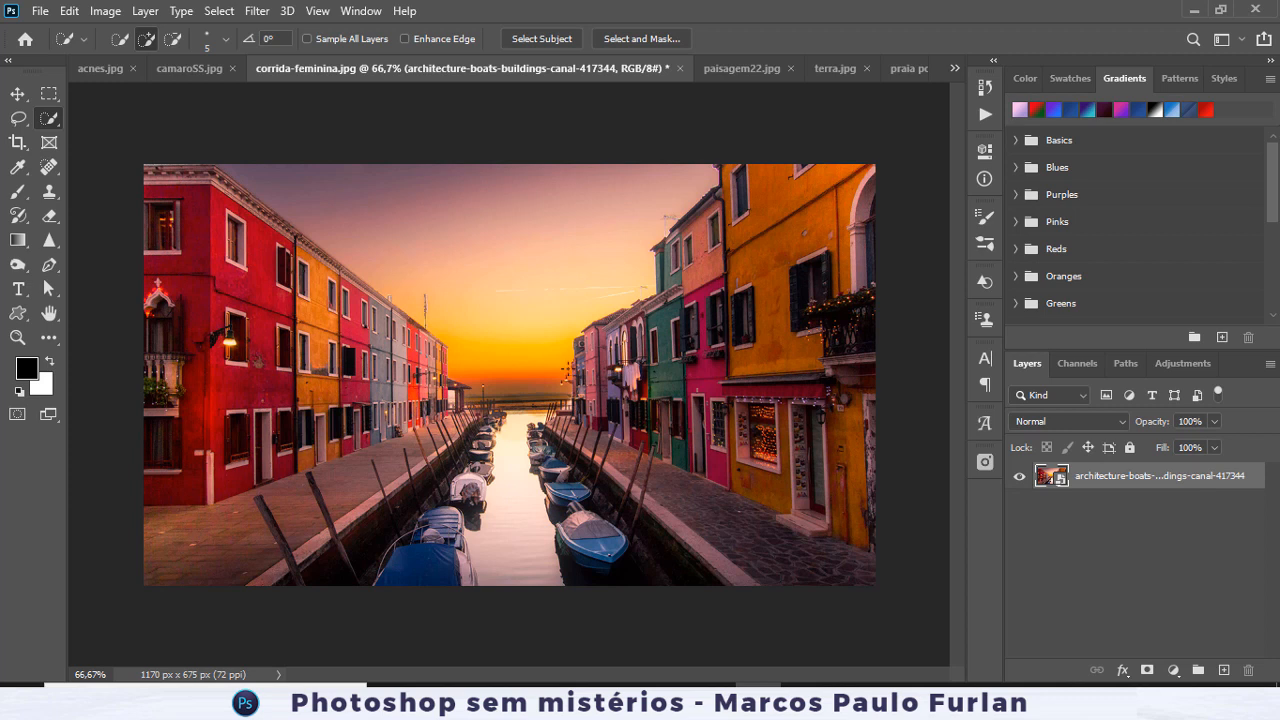
key(ctrl+j)
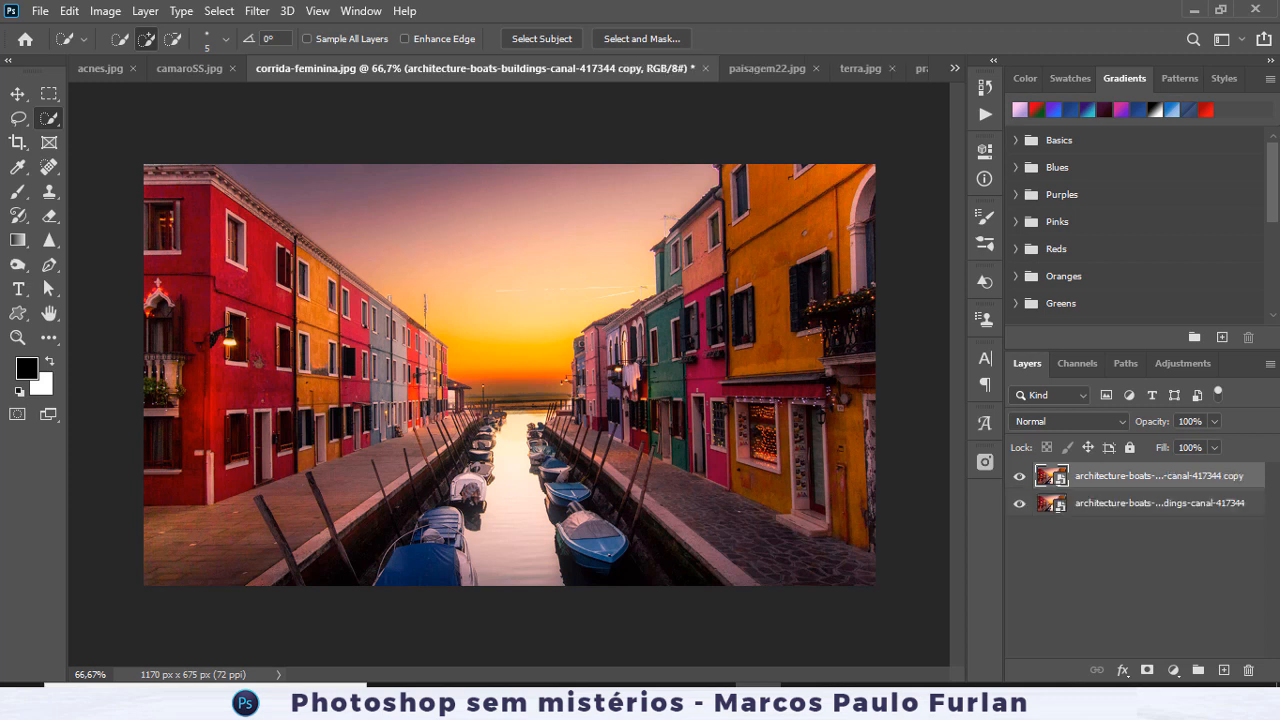
Select a full-width rectangular band across the middle of the canal photo around the horizon, and invert the selection.
click(50, 94)
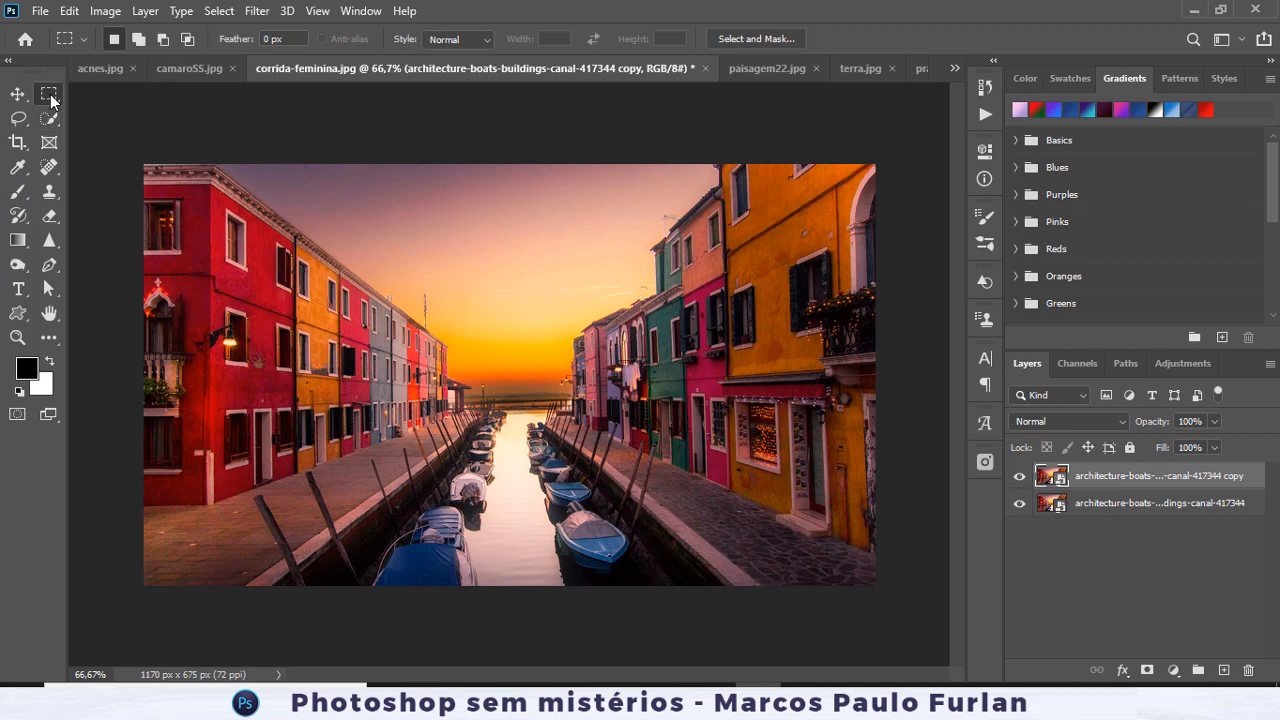
click(160, 94)
key(shift+m)
drag(112, 298, 874, 434)
key(ctrl+d)
click(56, 96)
click(100, 98)
drag(117, 296, 944, 460)
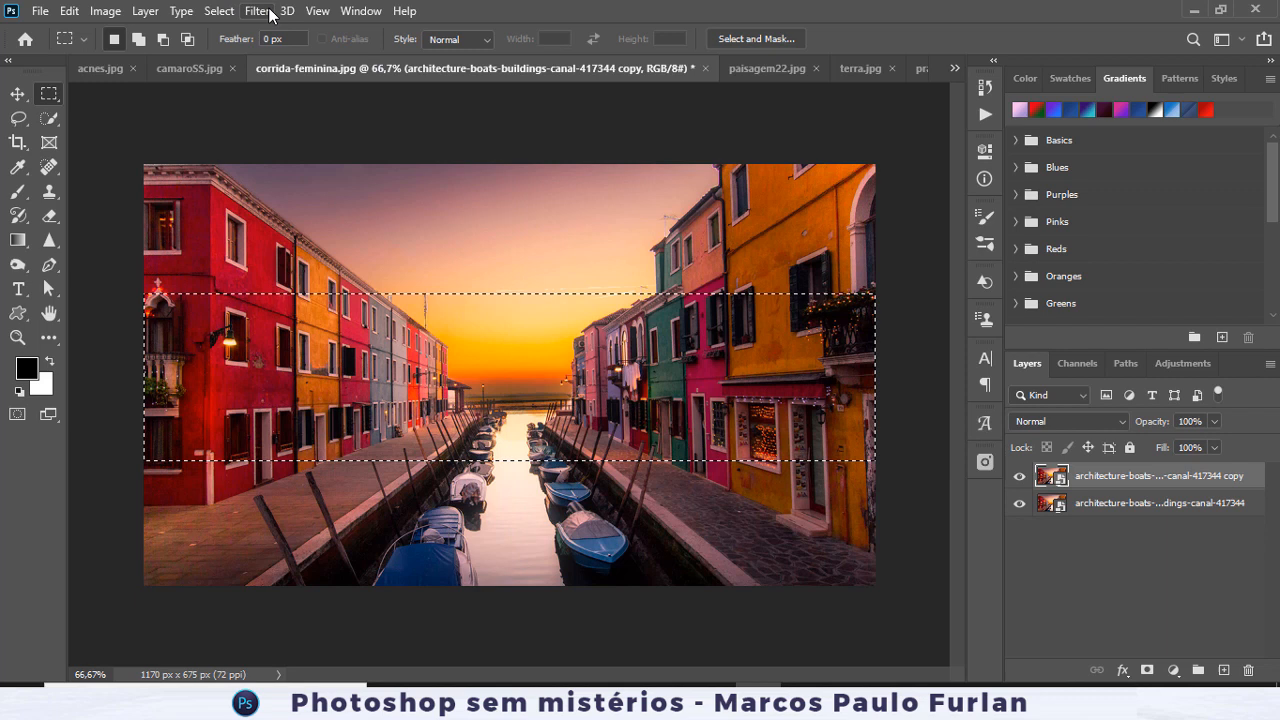
click(219, 11)
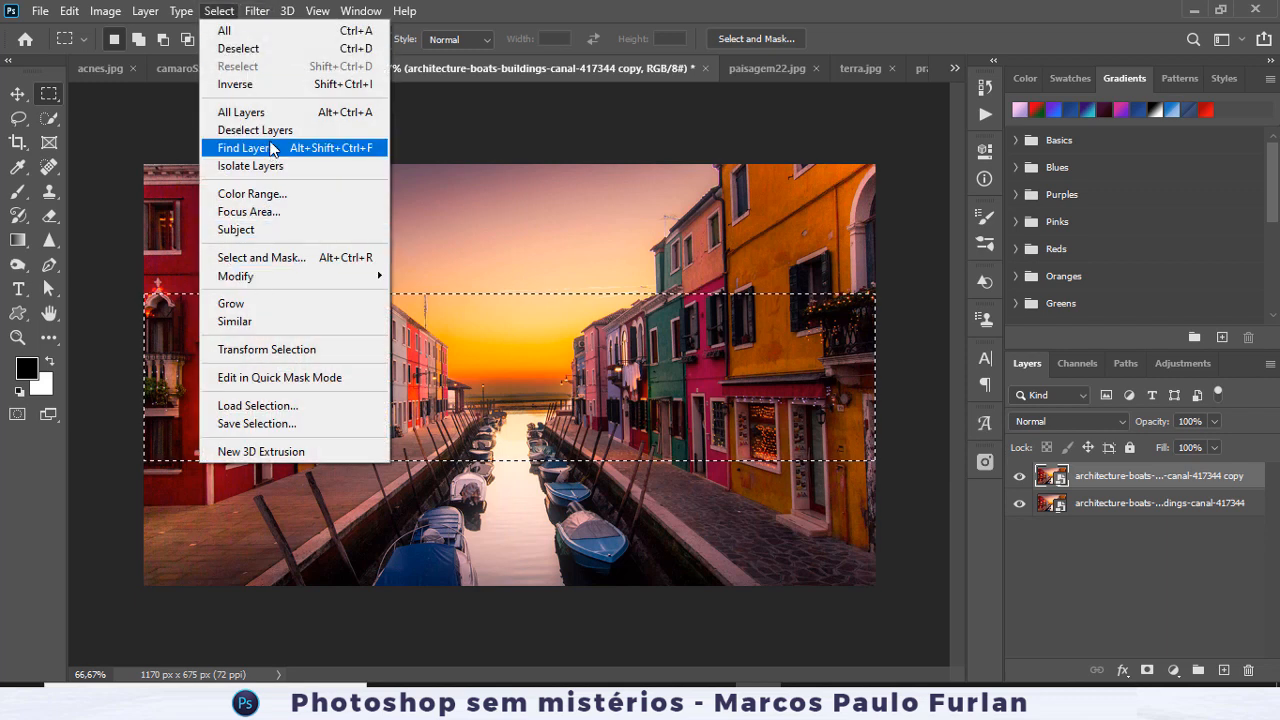
click(268, 86)
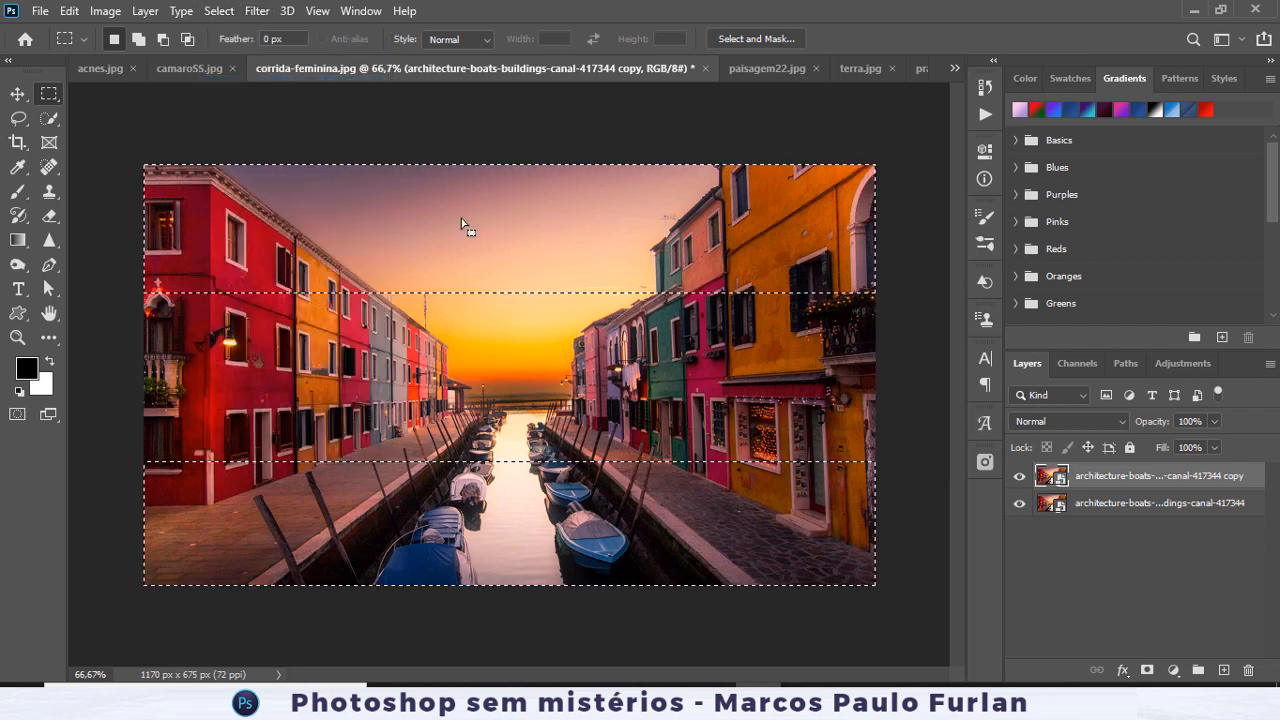
click(219, 11)
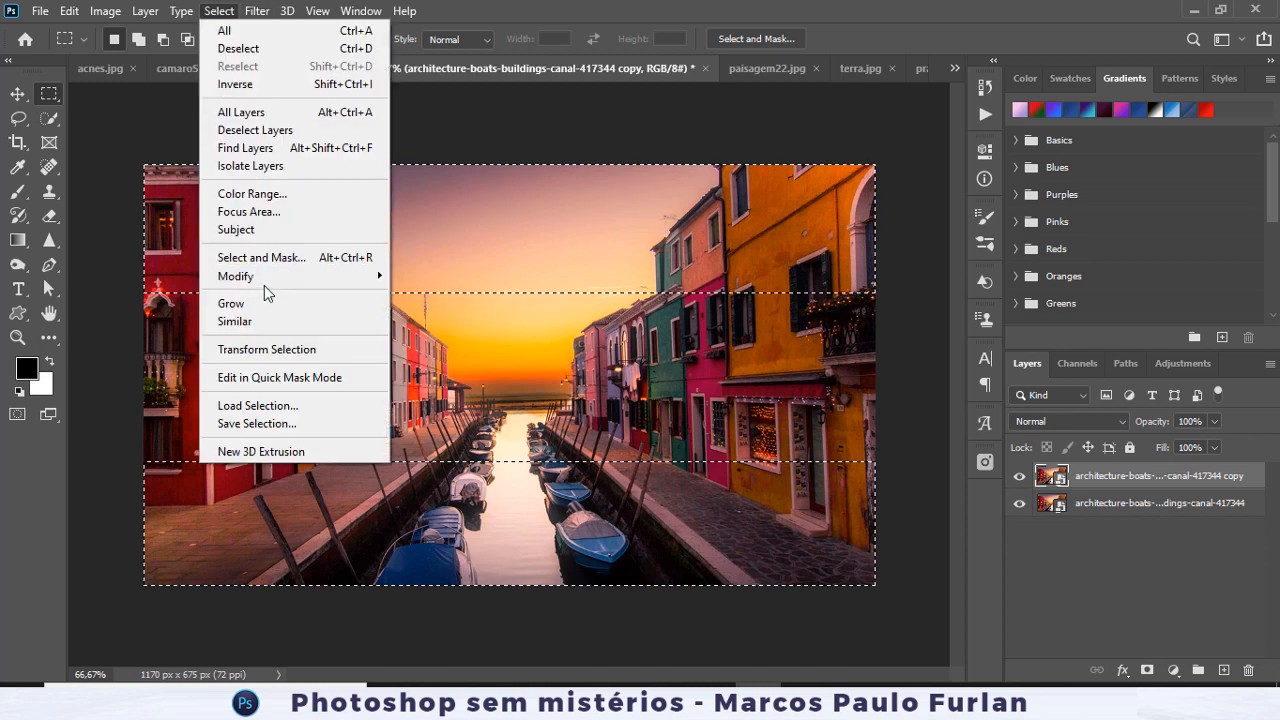
mouse_move(268, 285)
click(430, 329)
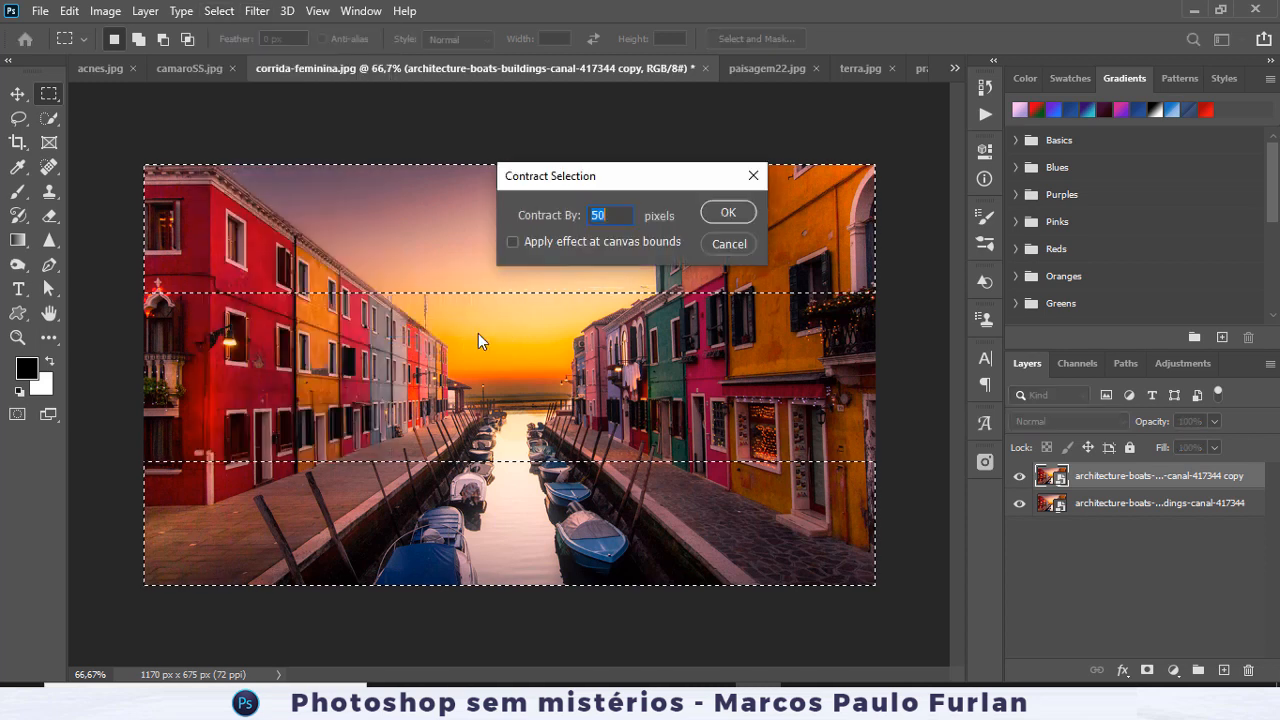
click(756, 243)
Feather the inverted selection by 50 pixels.
click(219, 11)
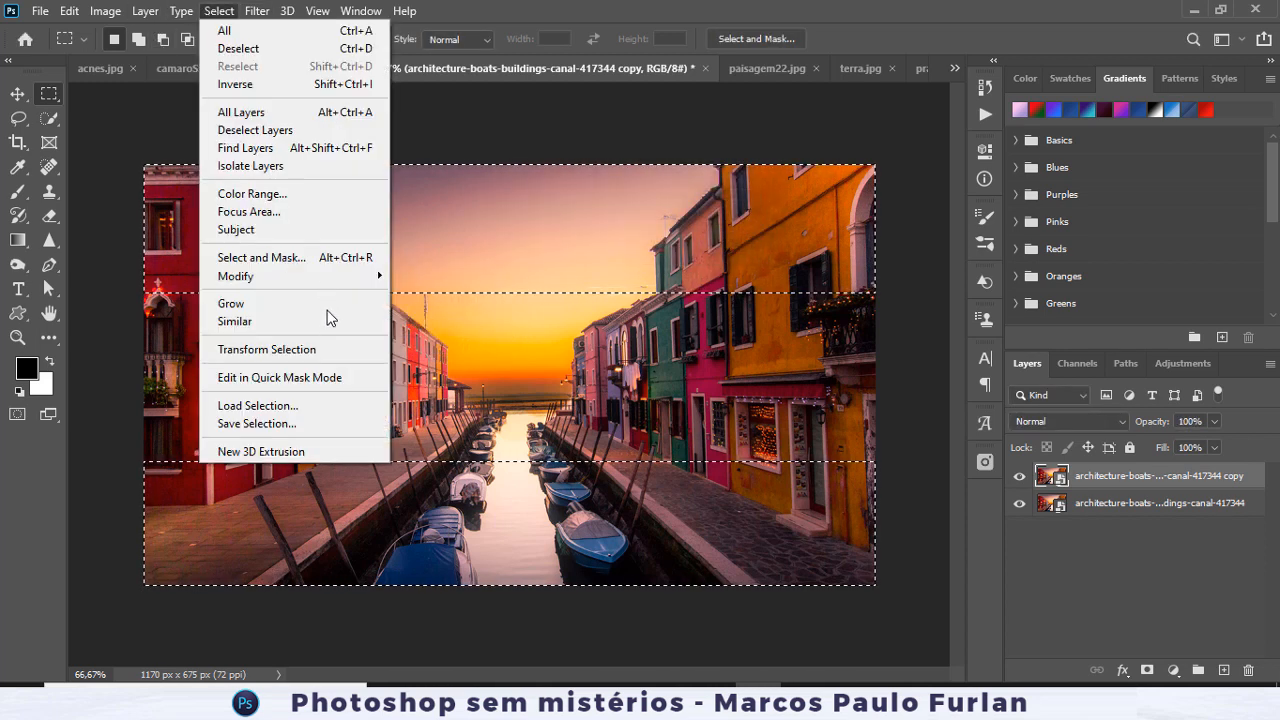
mouse_move(300, 277)
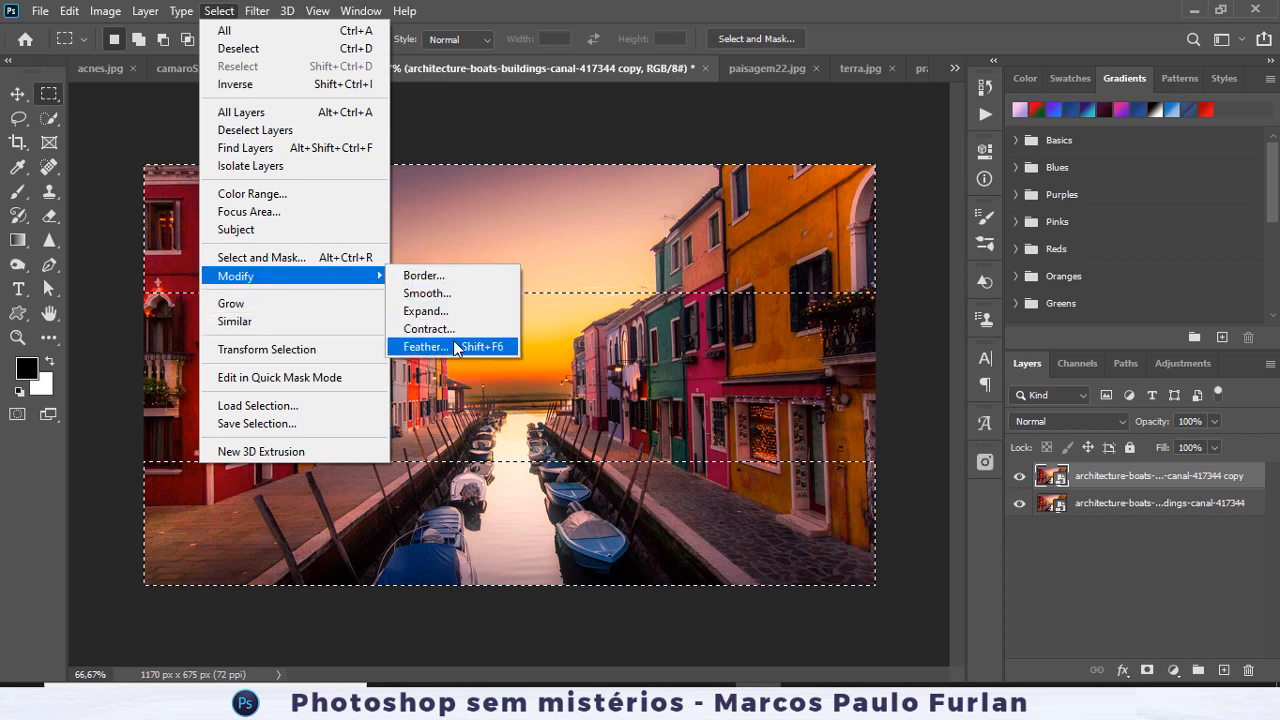
click(457, 343)
text(50)
key(Return)
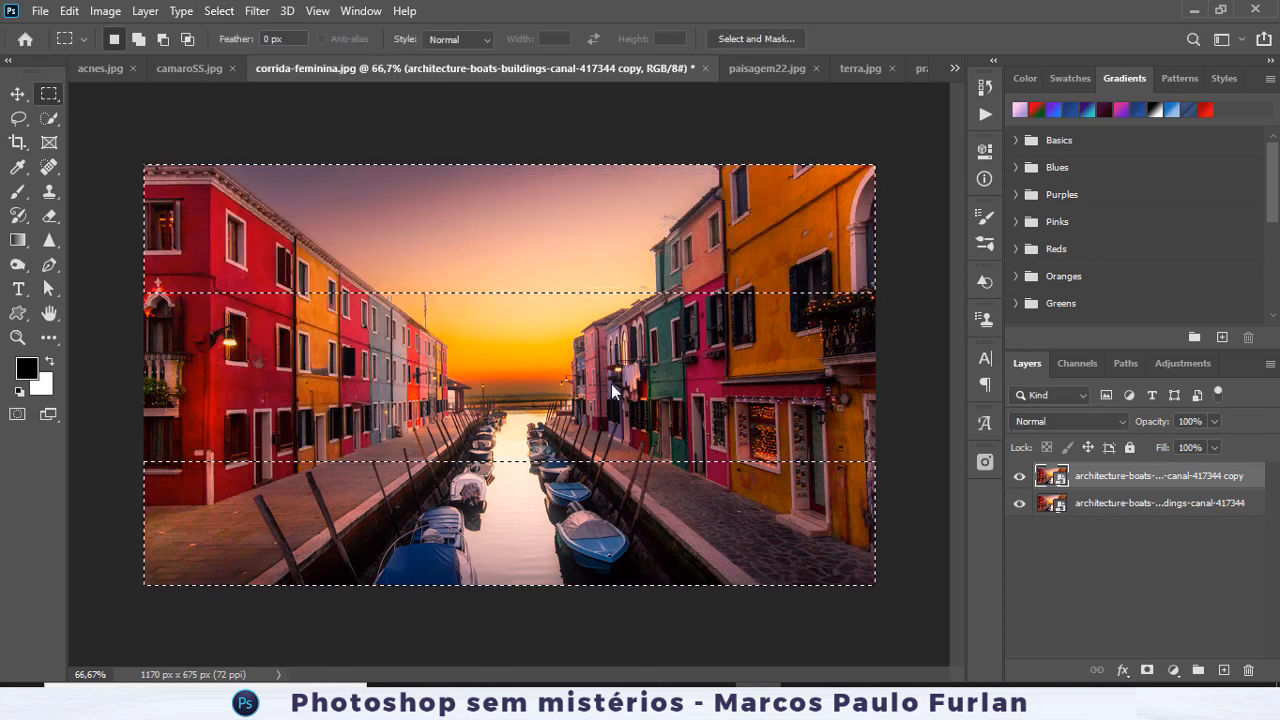
Try a Gaussian Blur with a 15-pixel radius on the canal photo copy's feathered selection, and undo it.
click(255, 12)
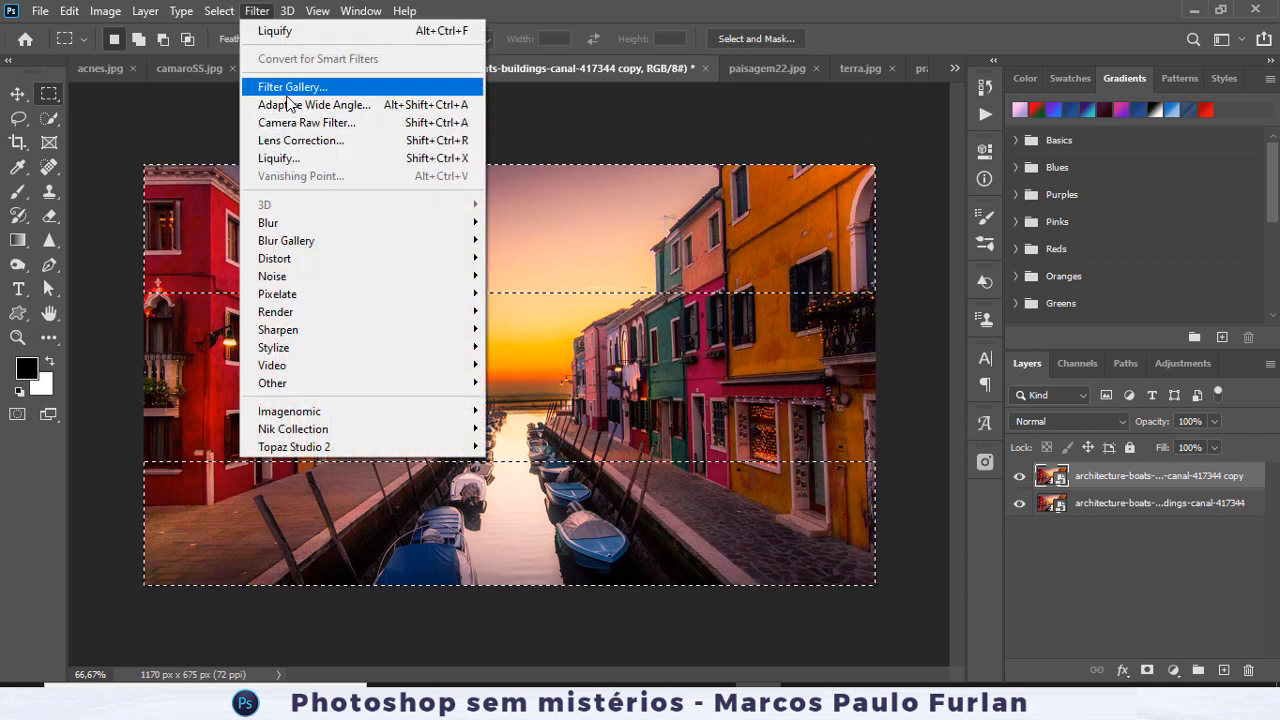
mouse_move(285, 233)
click(540, 292)
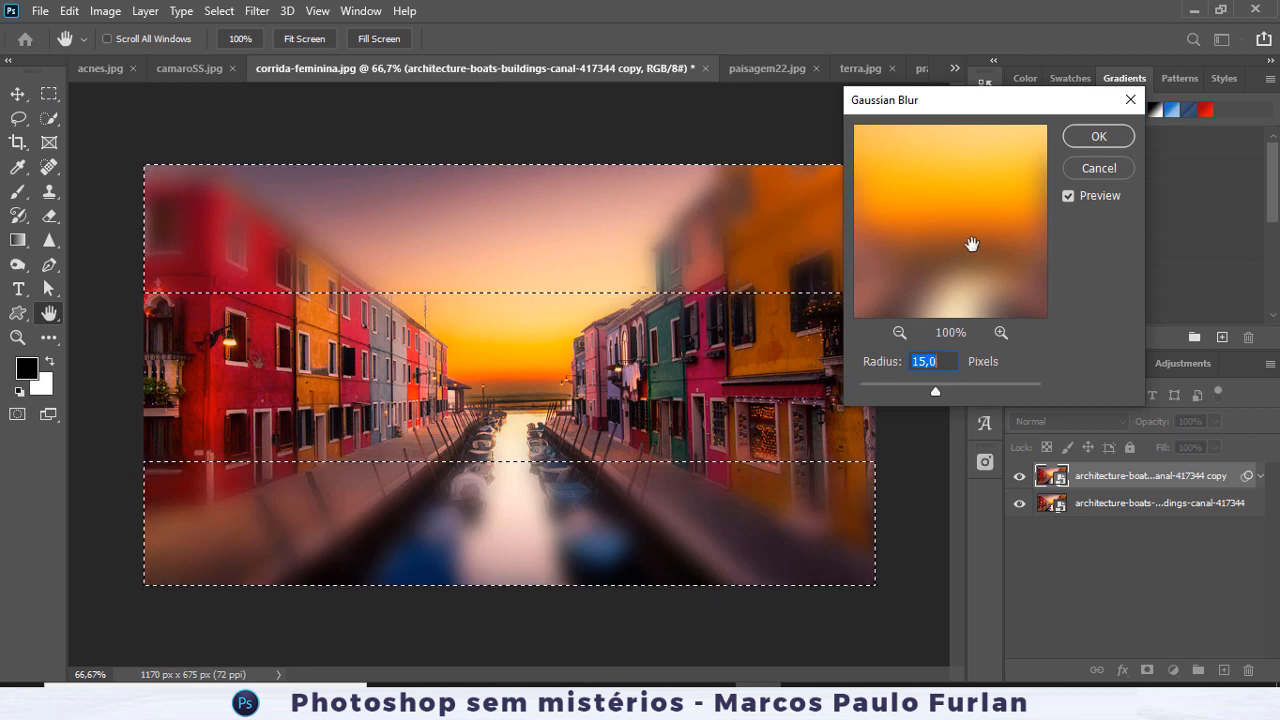
click(1100, 136)
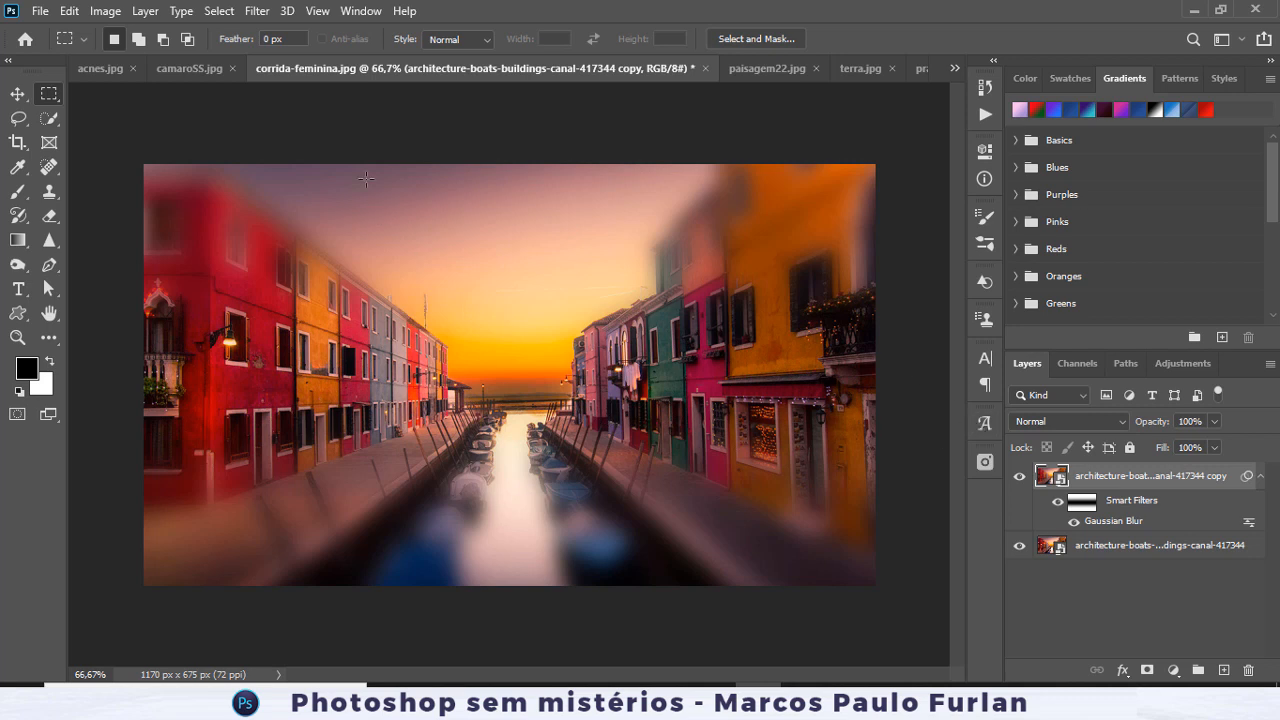
key(ctrl+z)
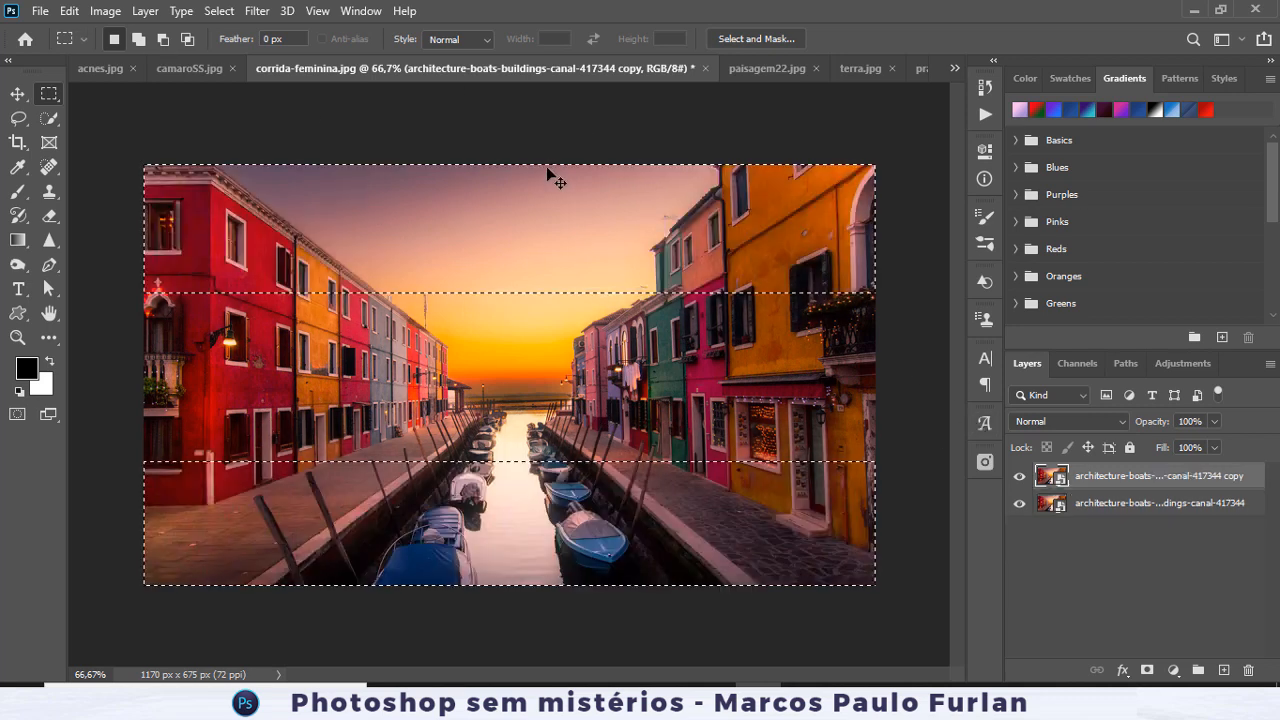
Clear the selection and apply a 12 px Tilt-Shift blur to the canal photo copy, widening the transition zones above and below the horizon.
key(ctrl+d)
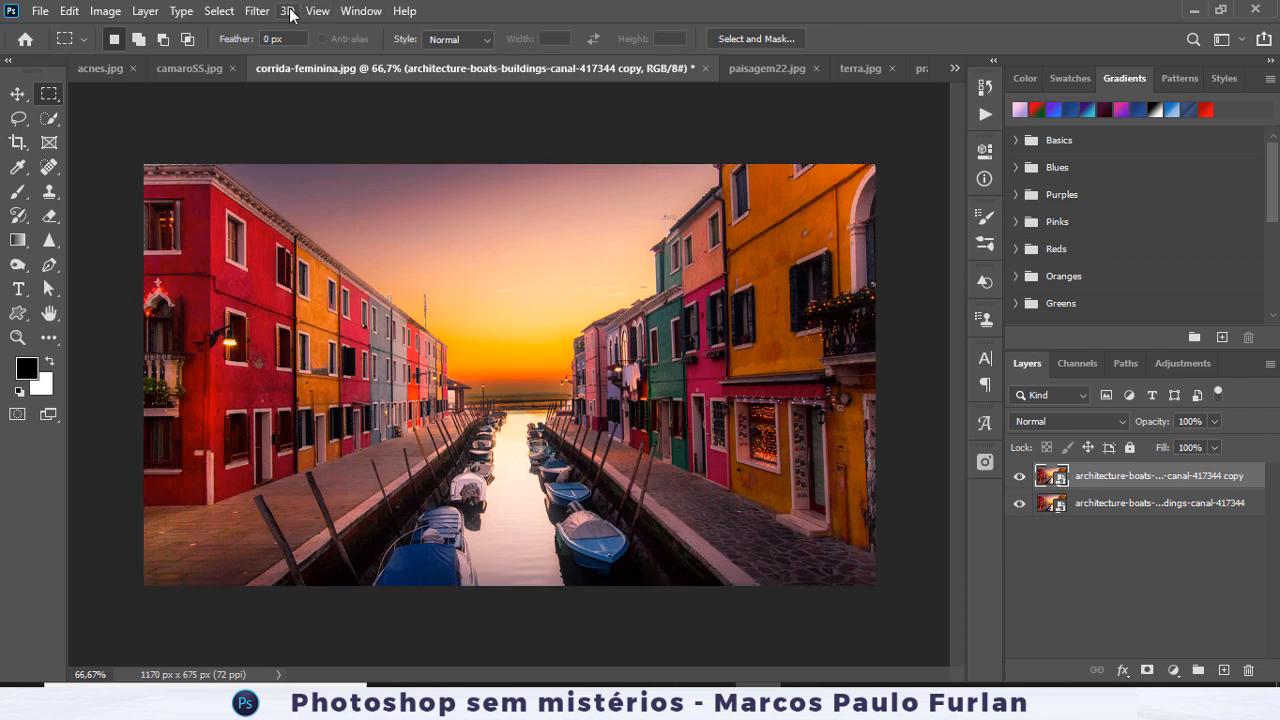
click(257, 11)
mouse_move(341, 244)
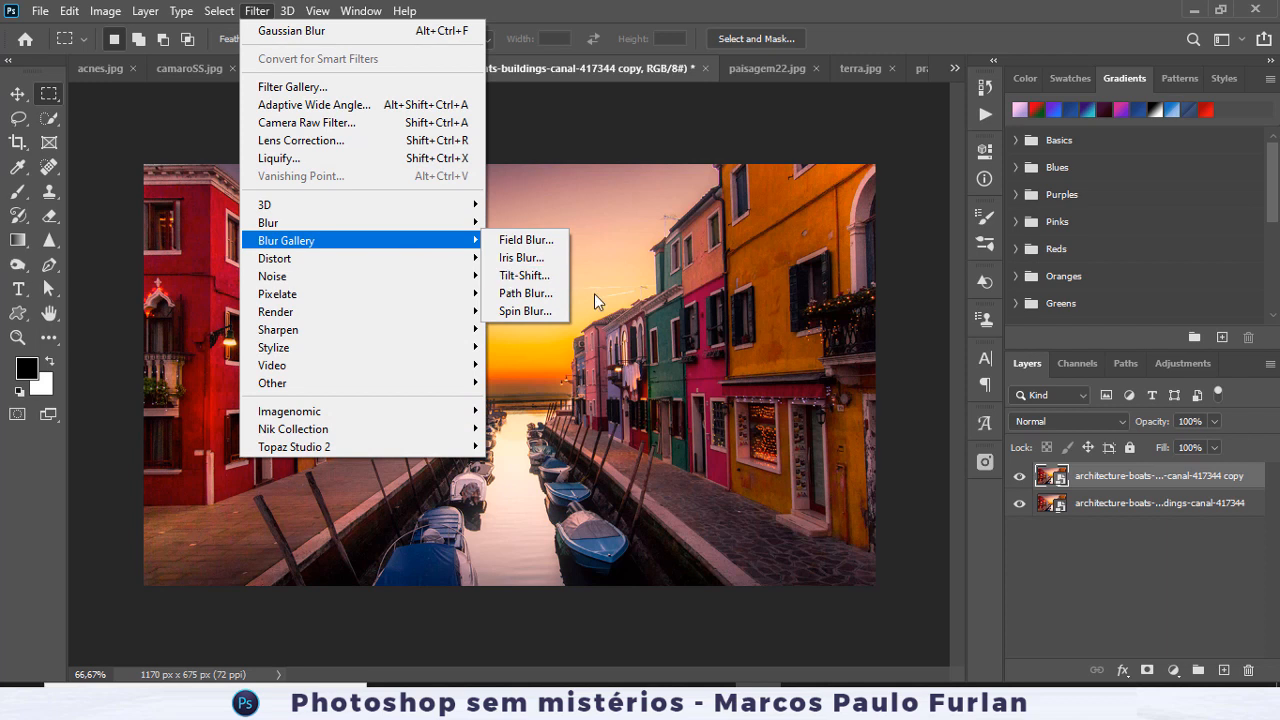
click(530, 277)
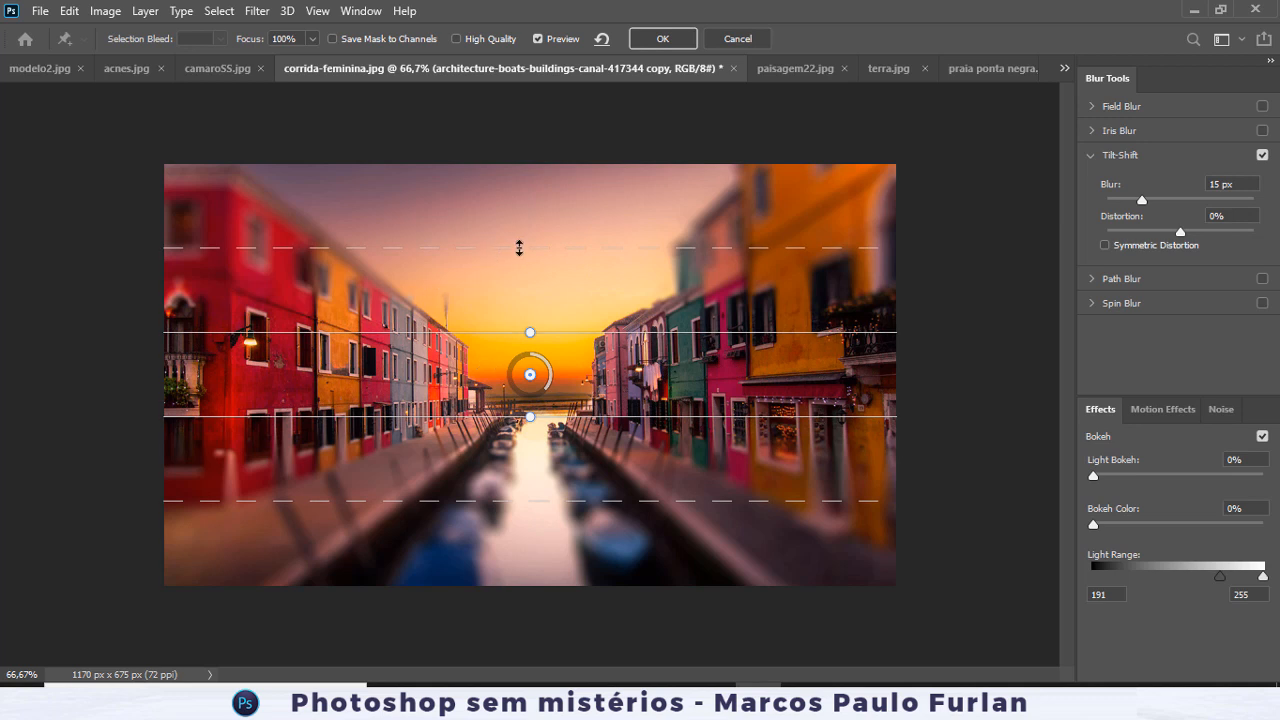
drag(521, 229, 523, 208)
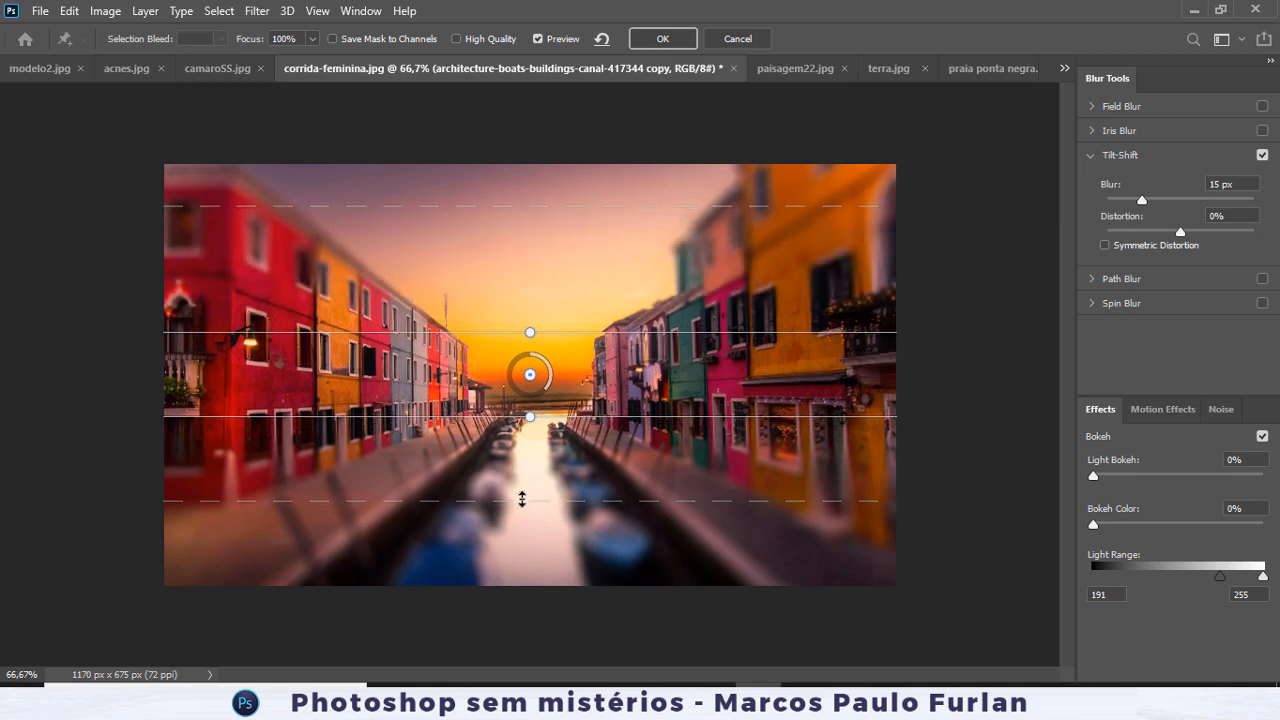
drag(522, 503, 523, 552)
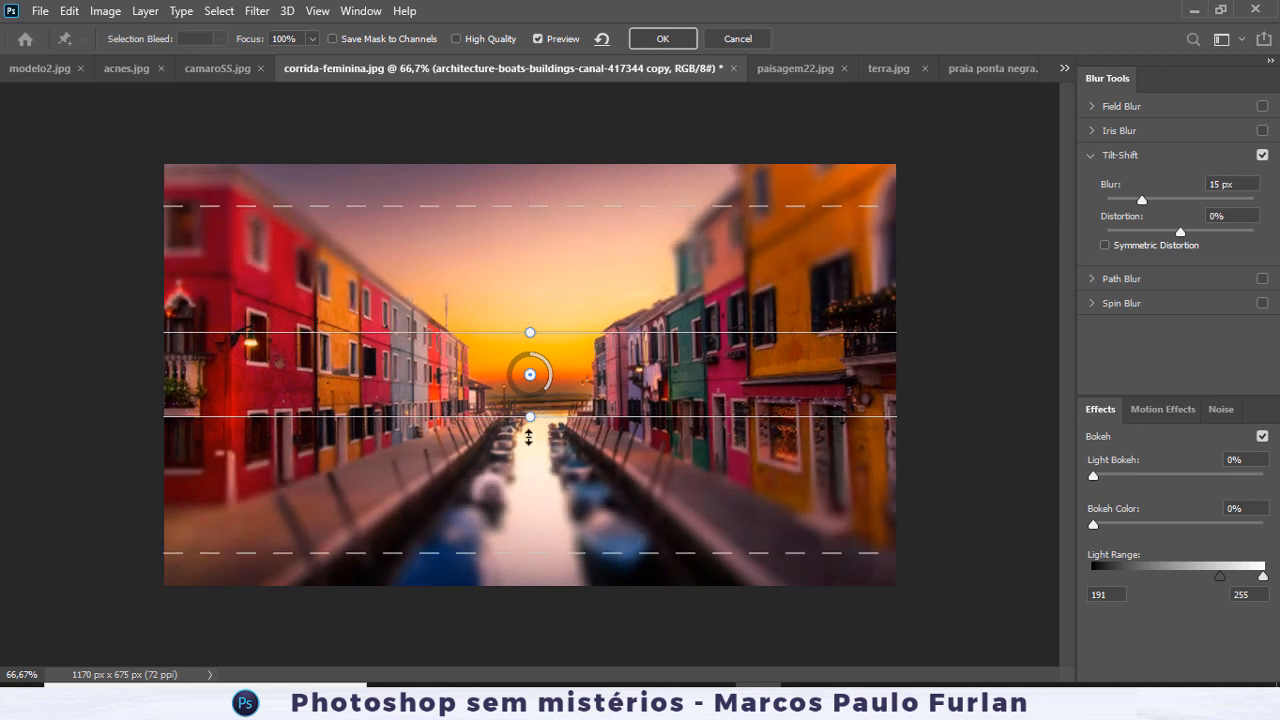
mouse_move(534, 373)
mouse_down()
mouse_move(527, 394)
mouse_move(546, 385)
mouse_up()
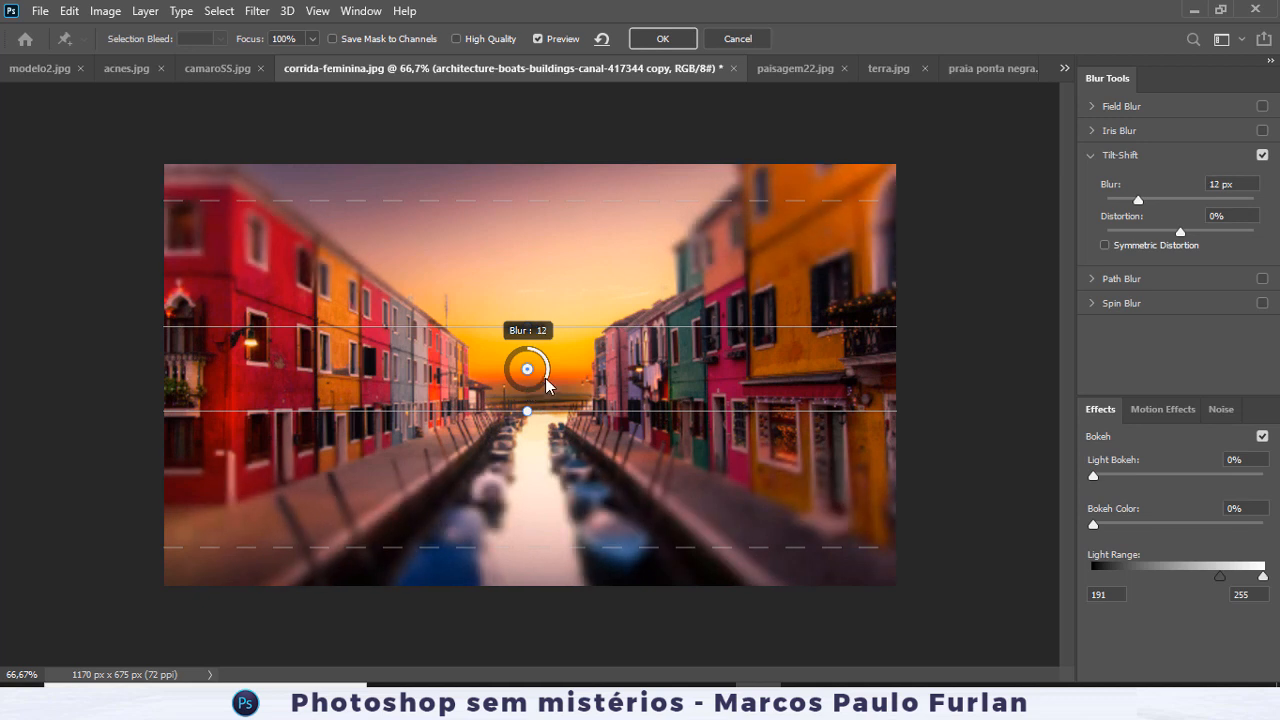
click(636, 36)
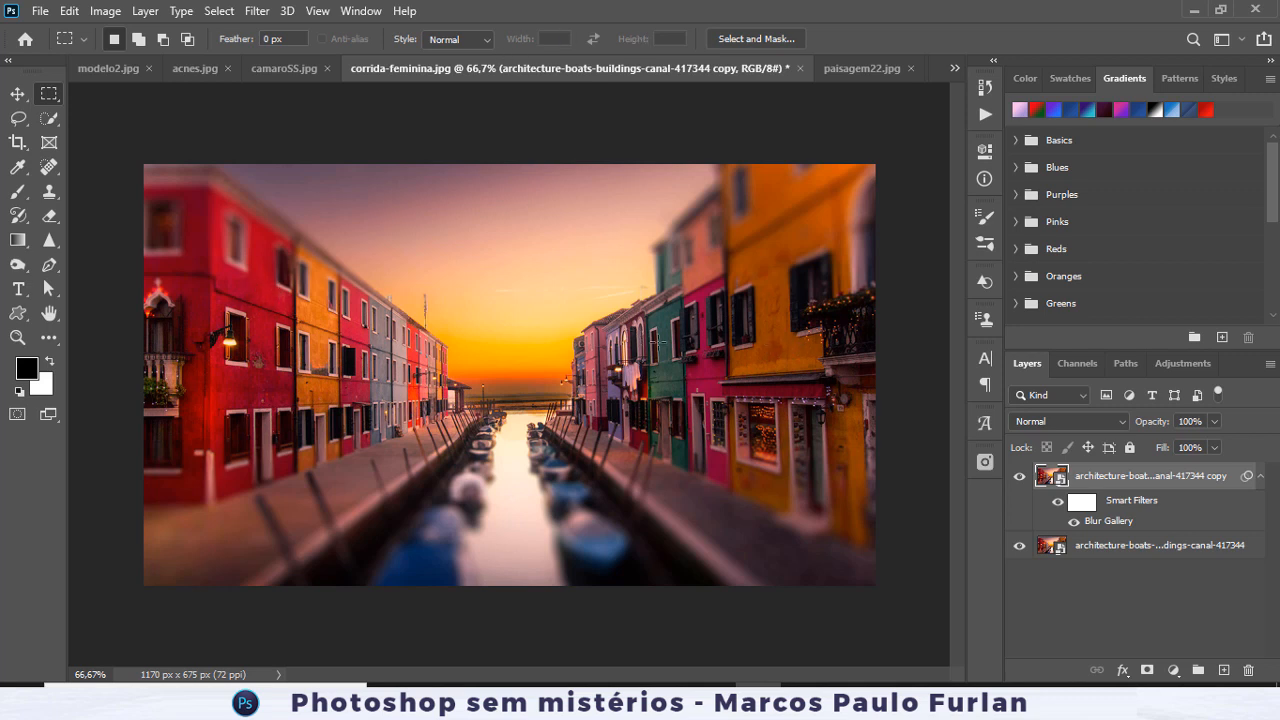
Switch to the praia ponta negra.jpg document.
click(864, 70)
click(955, 68)
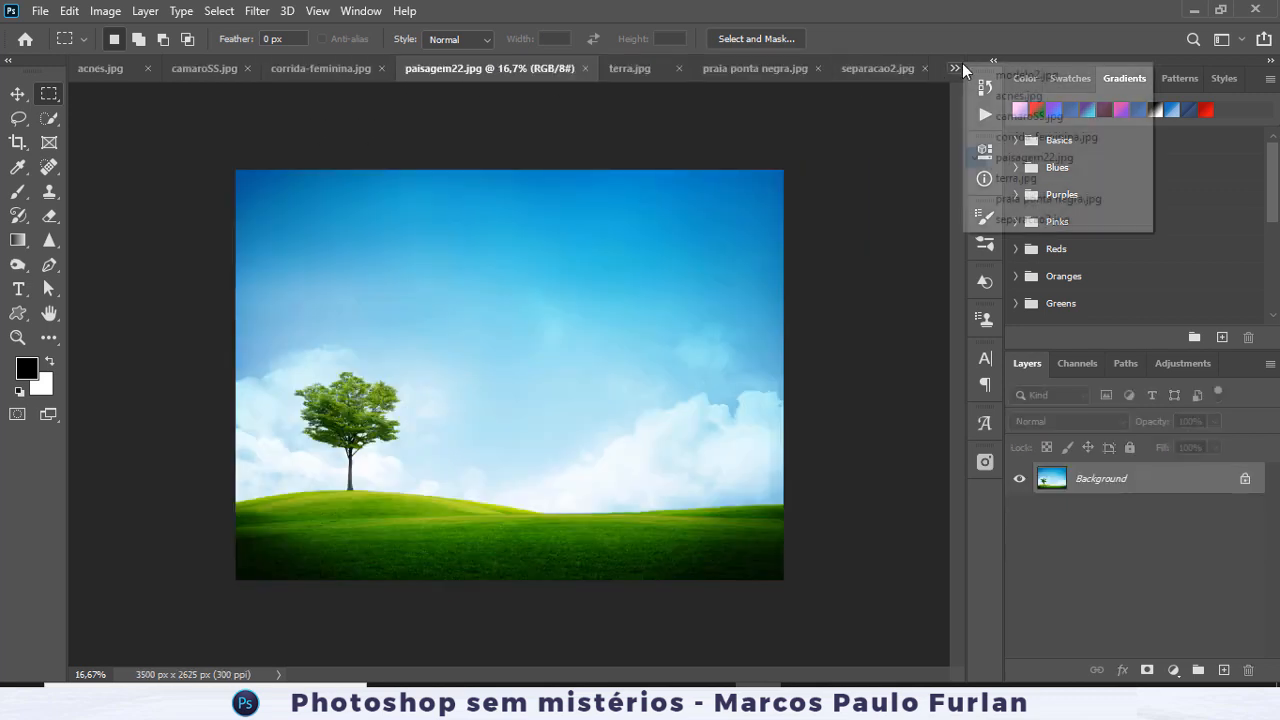
click(1030, 200)
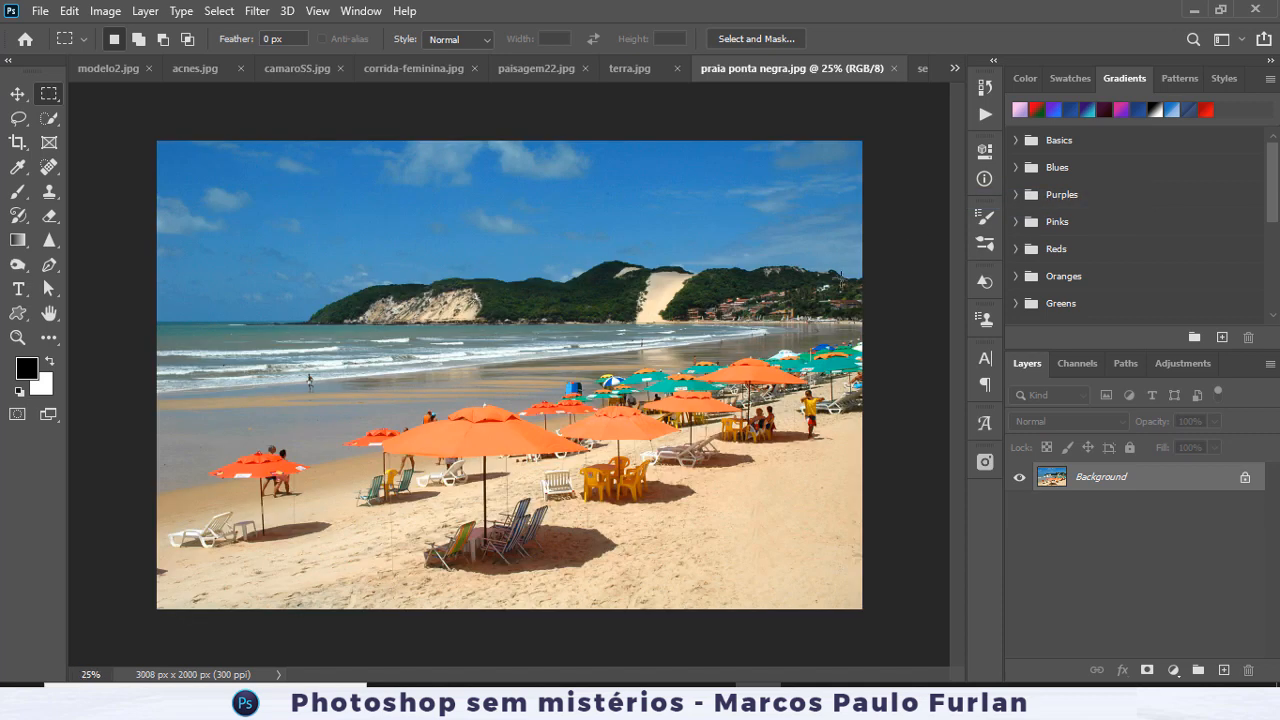
Apply a 15 px Tilt-Shift blur to the beach photo, widening the transition zones in the sky and over the sand.
click(257, 11)
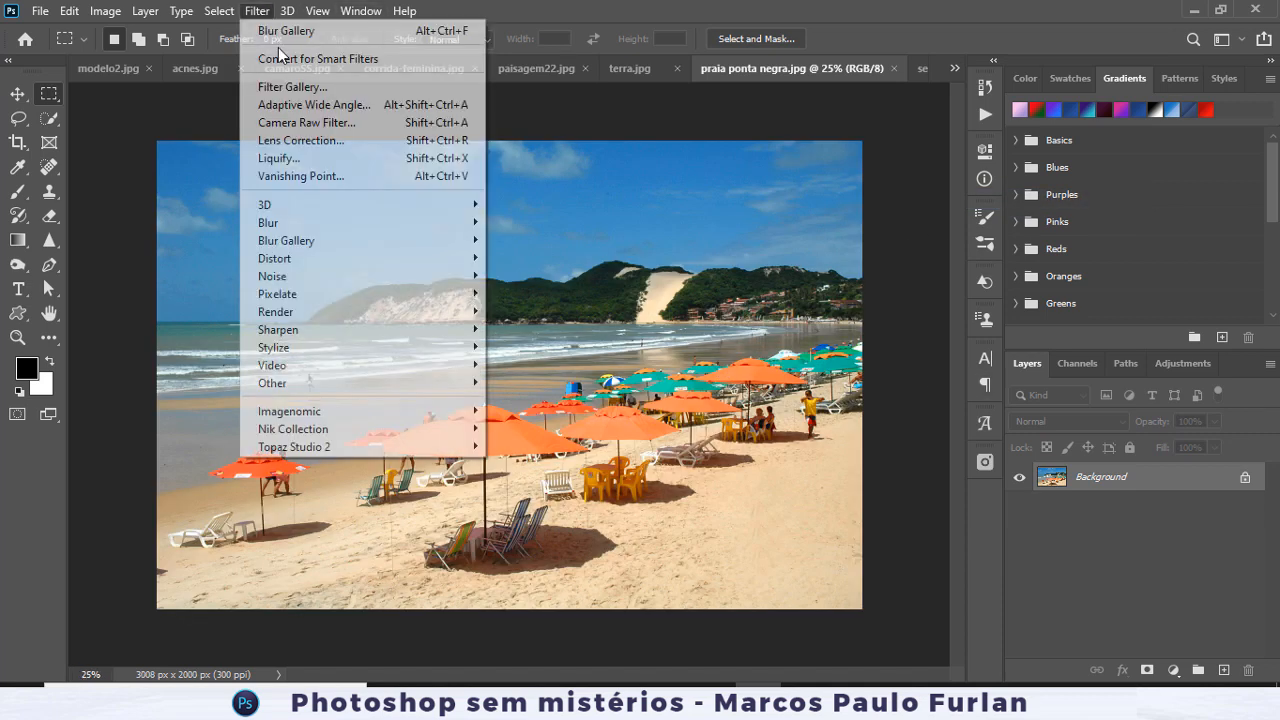
mouse_move(470, 241)
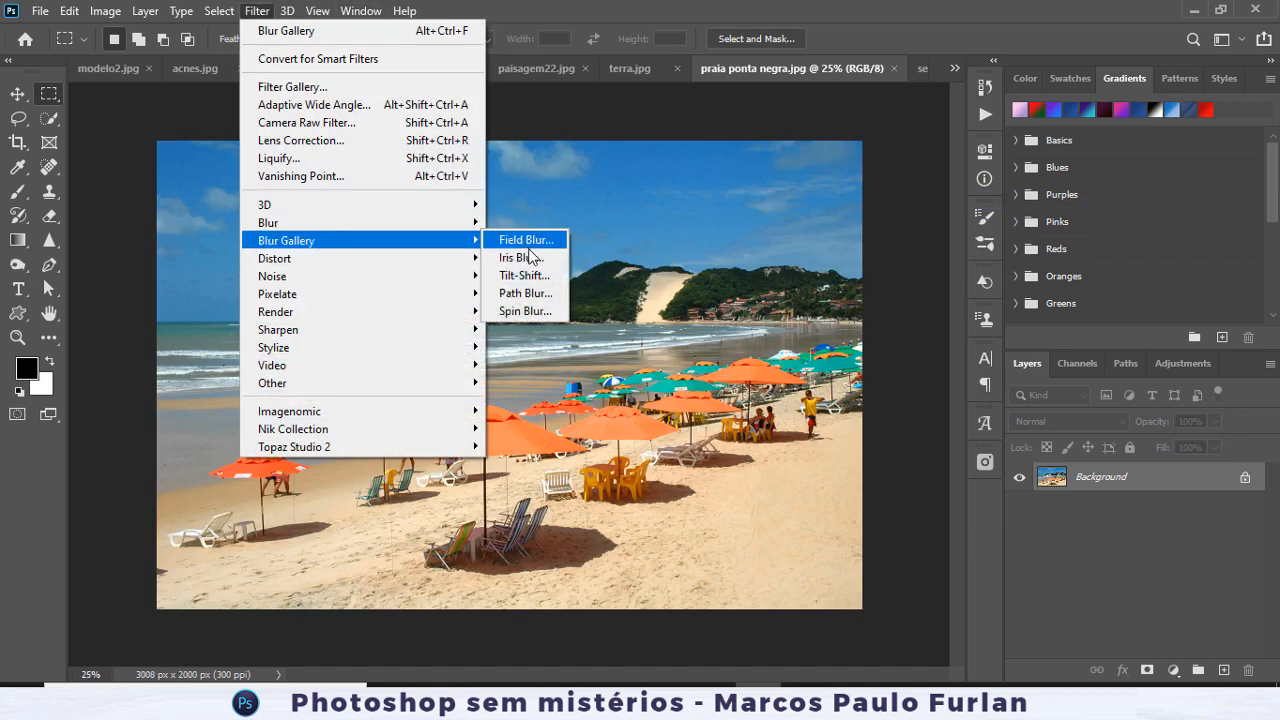
click(530, 275)
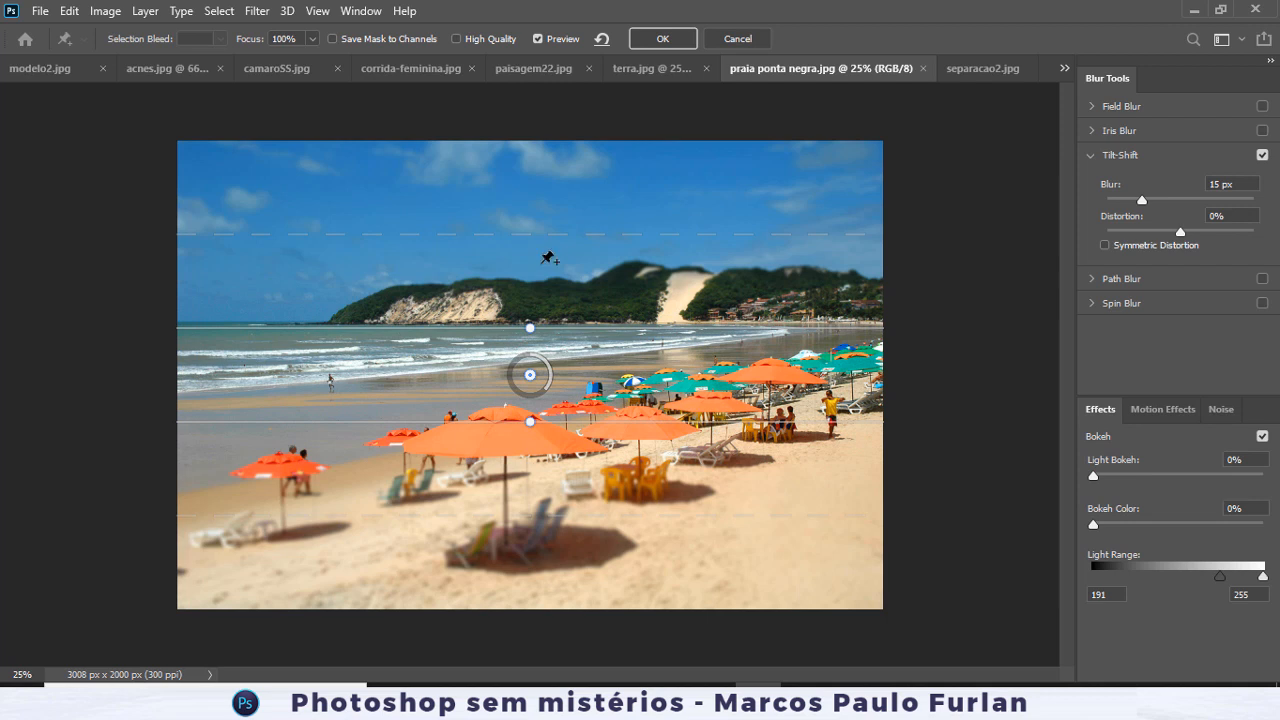
drag(544, 234, 545, 190)
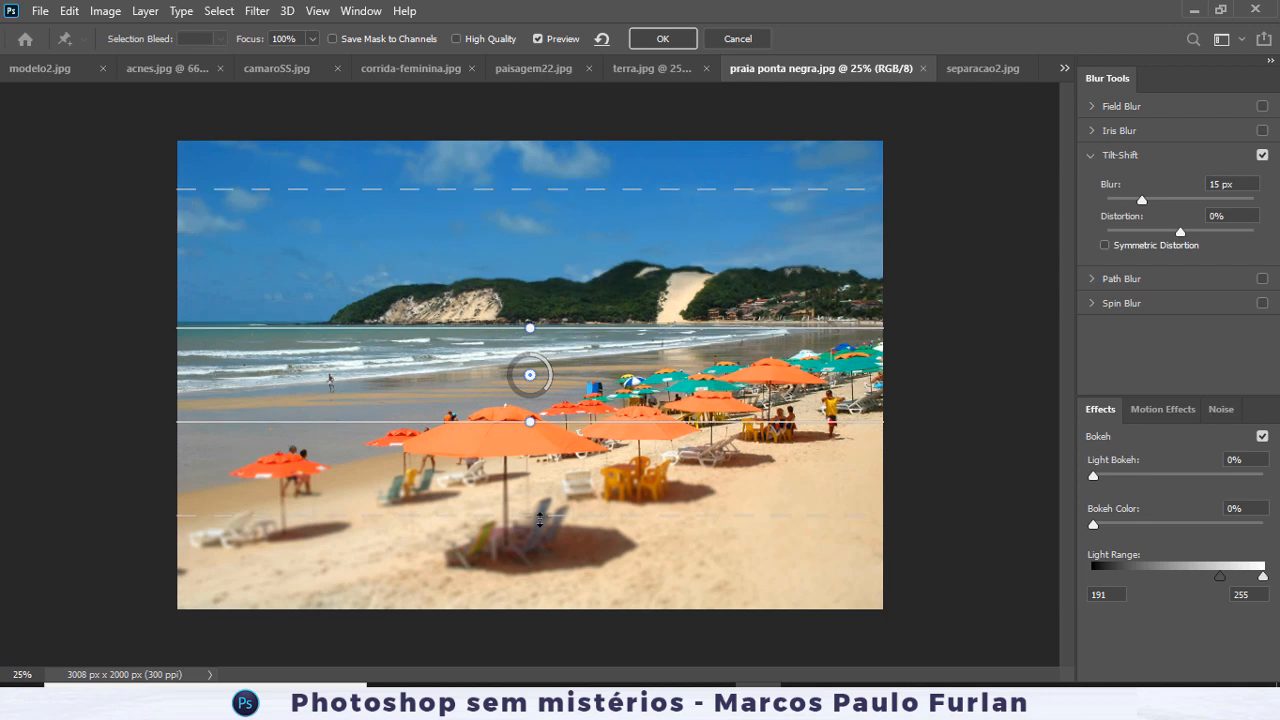
drag(543, 537, 545, 582)
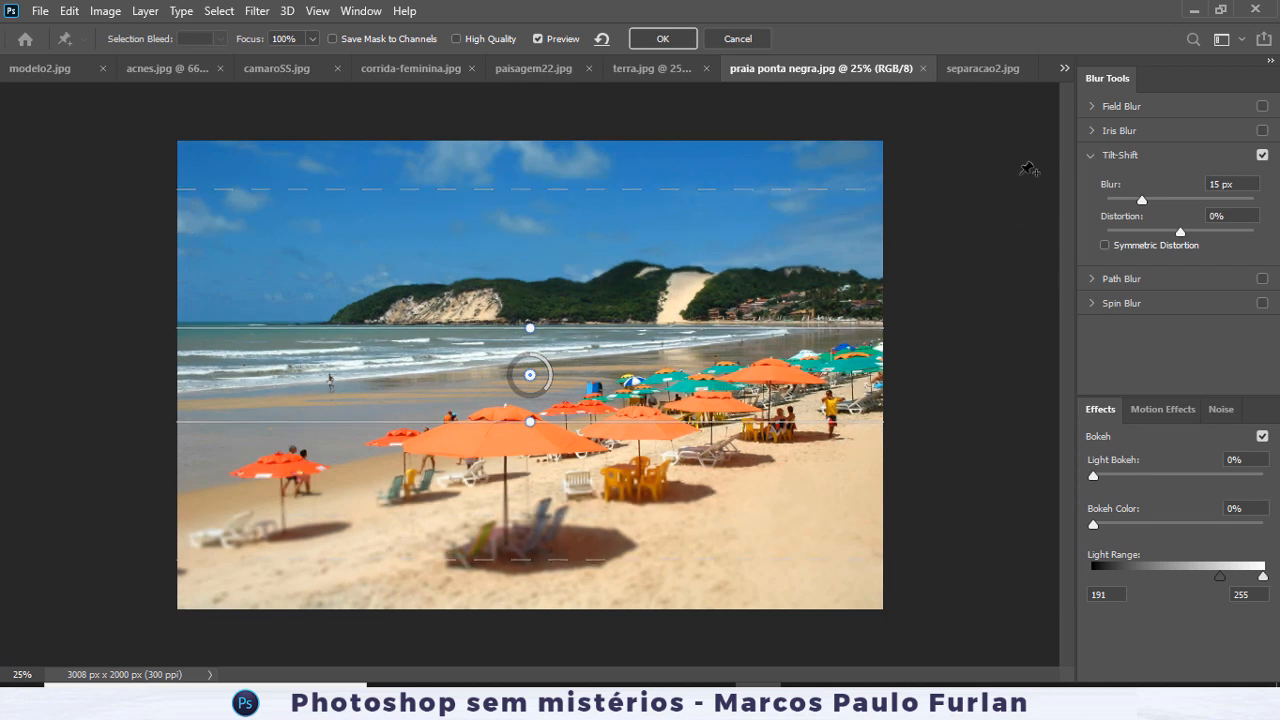
click(663, 39)
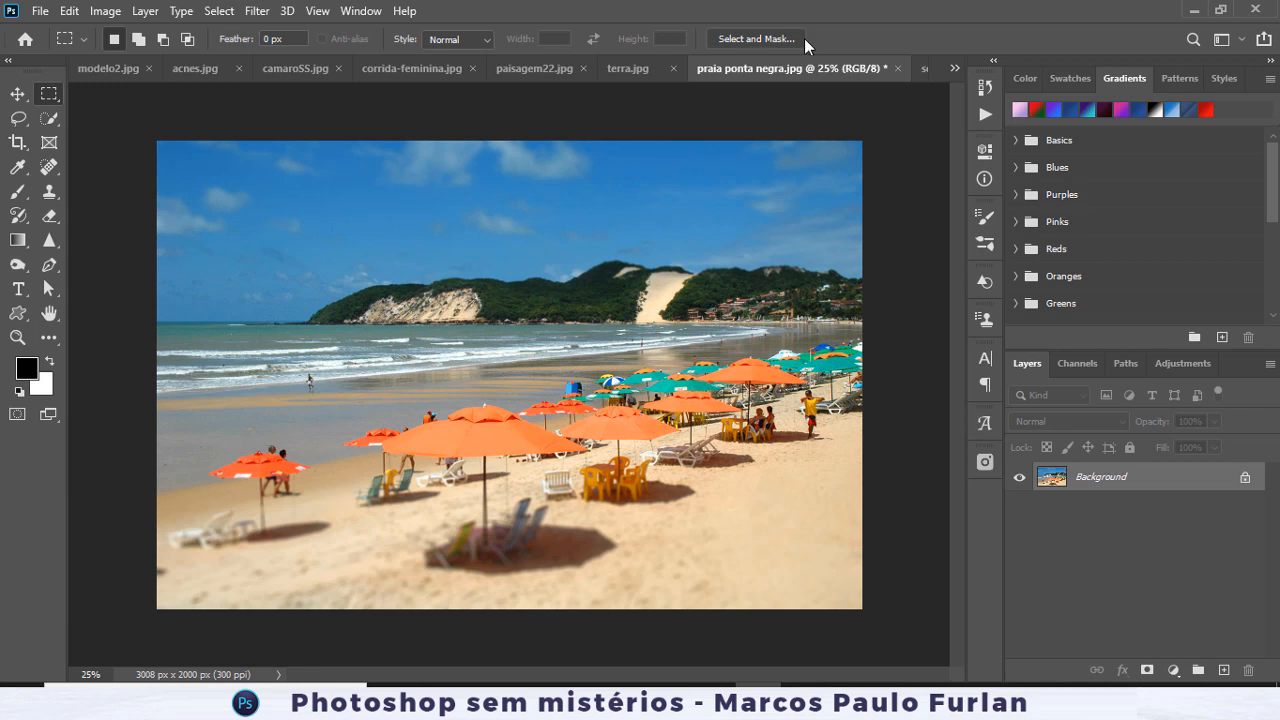
Close praia ponta negra.jpg without saving the changes.
click(898, 68)
click(634, 273)
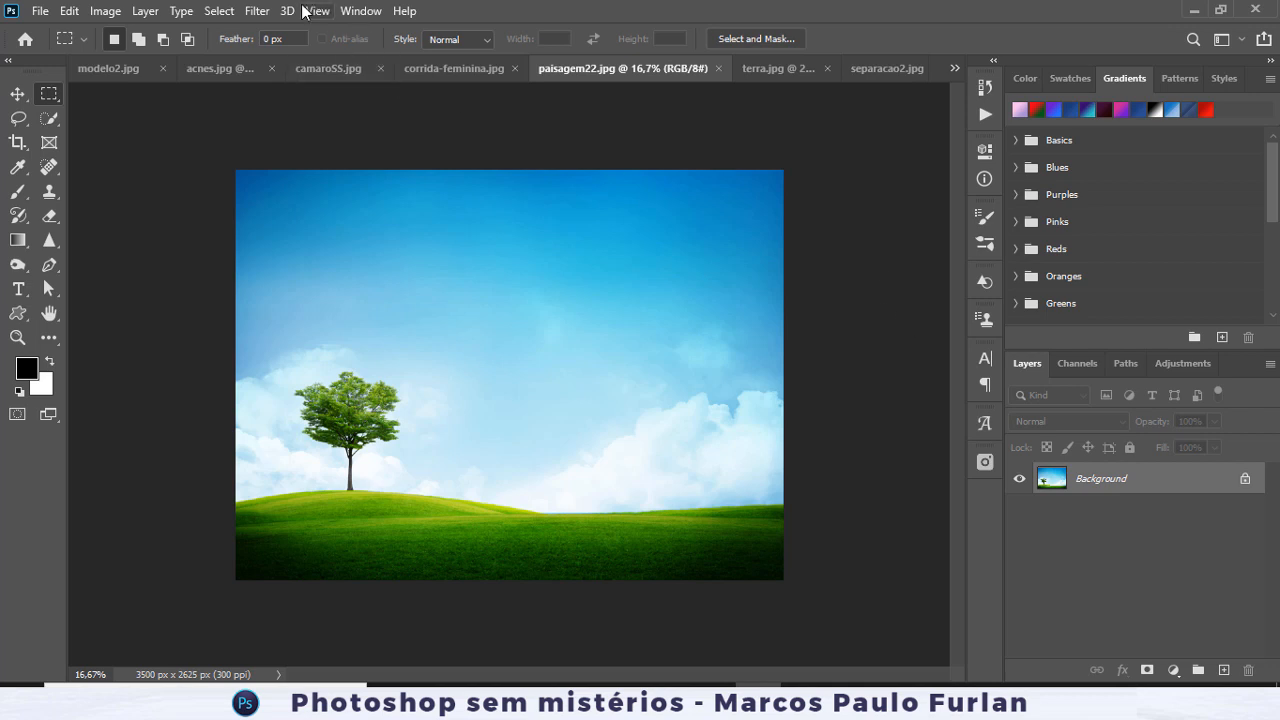
Try a Spherize distortion of -100% in Normal mode on the paisagem22.jpg landscape, and undo it.
click(257, 11)
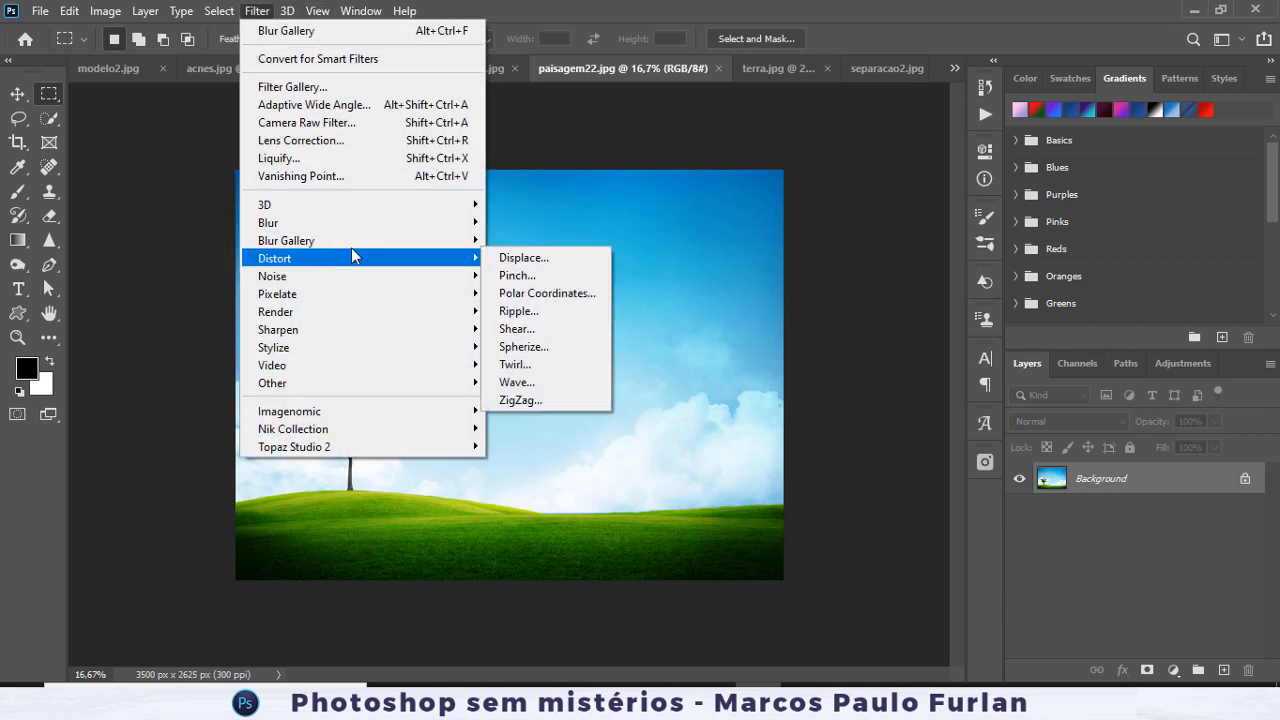
mouse_move(358, 243)
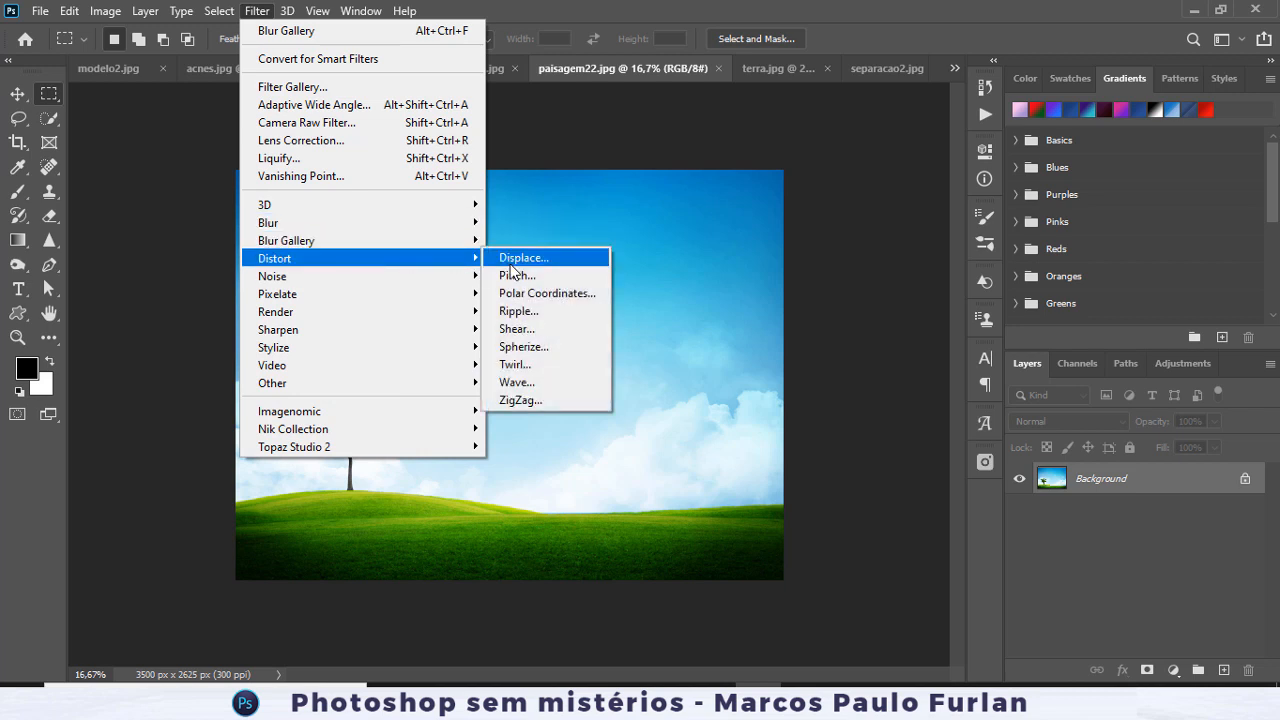
click(529, 341)
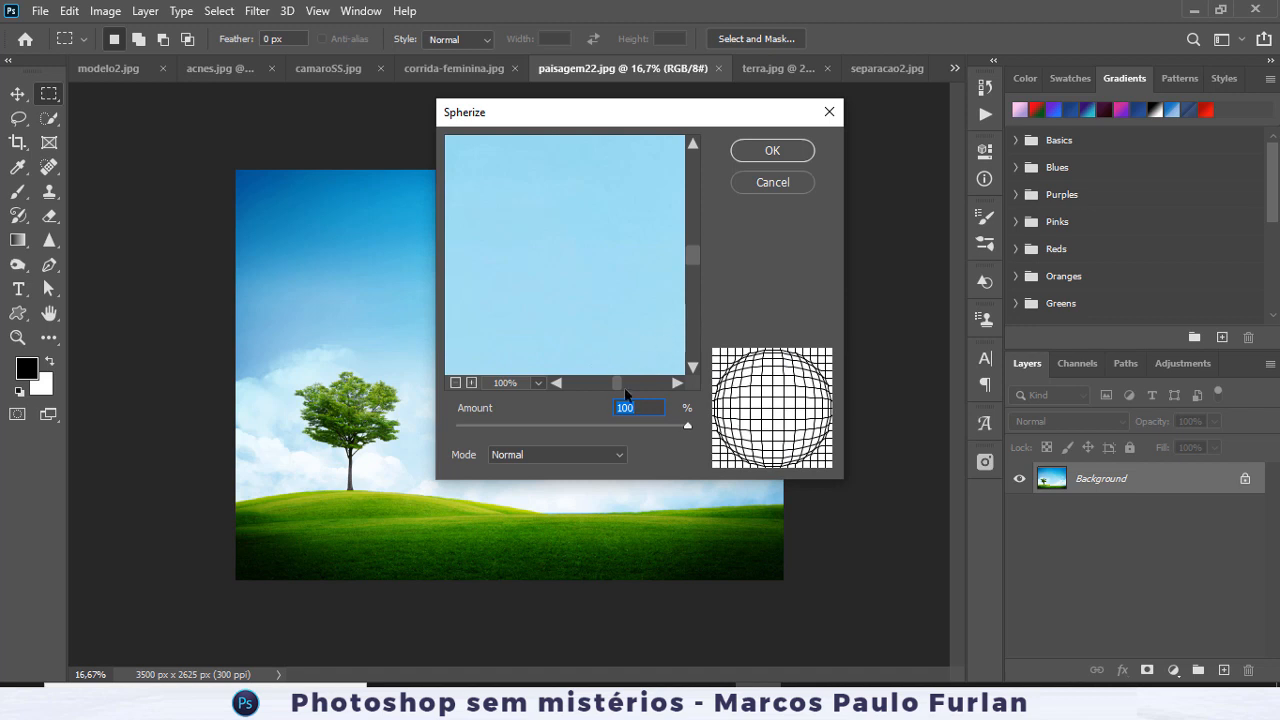
click(454, 383)
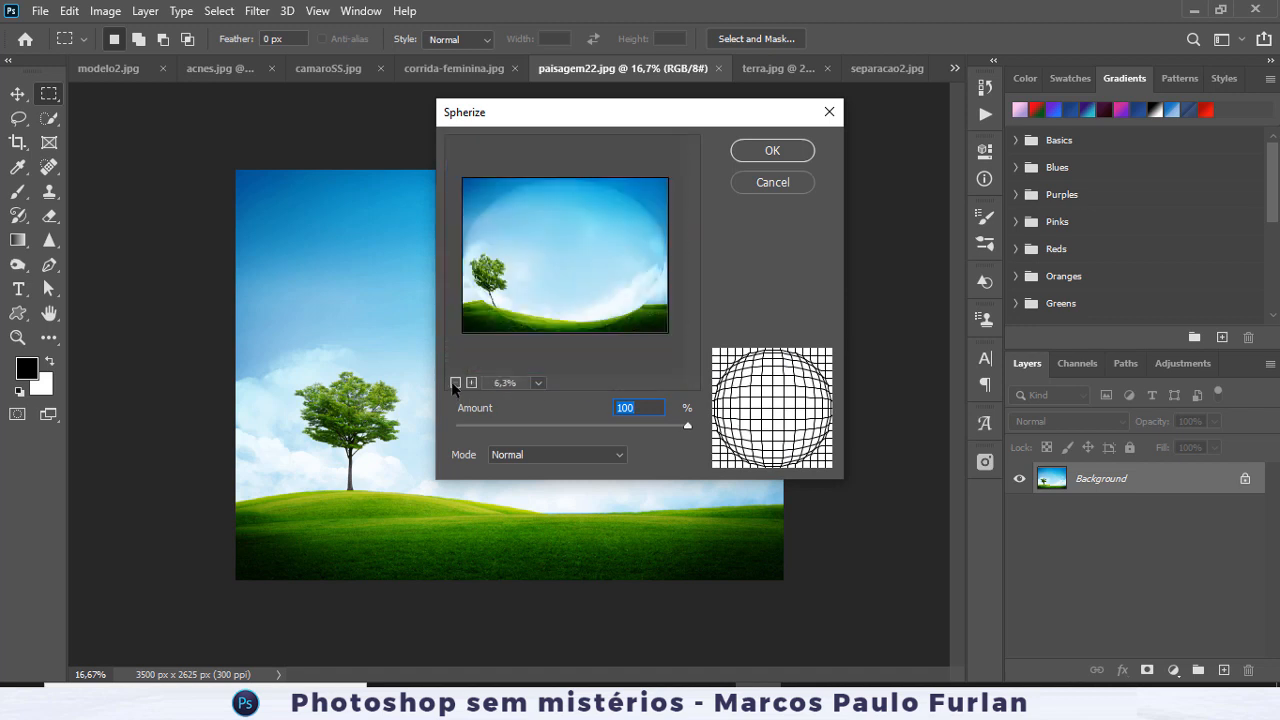
click(454, 383)
click(471, 382)
click(471, 382)
drag(679, 426, 393, 418)
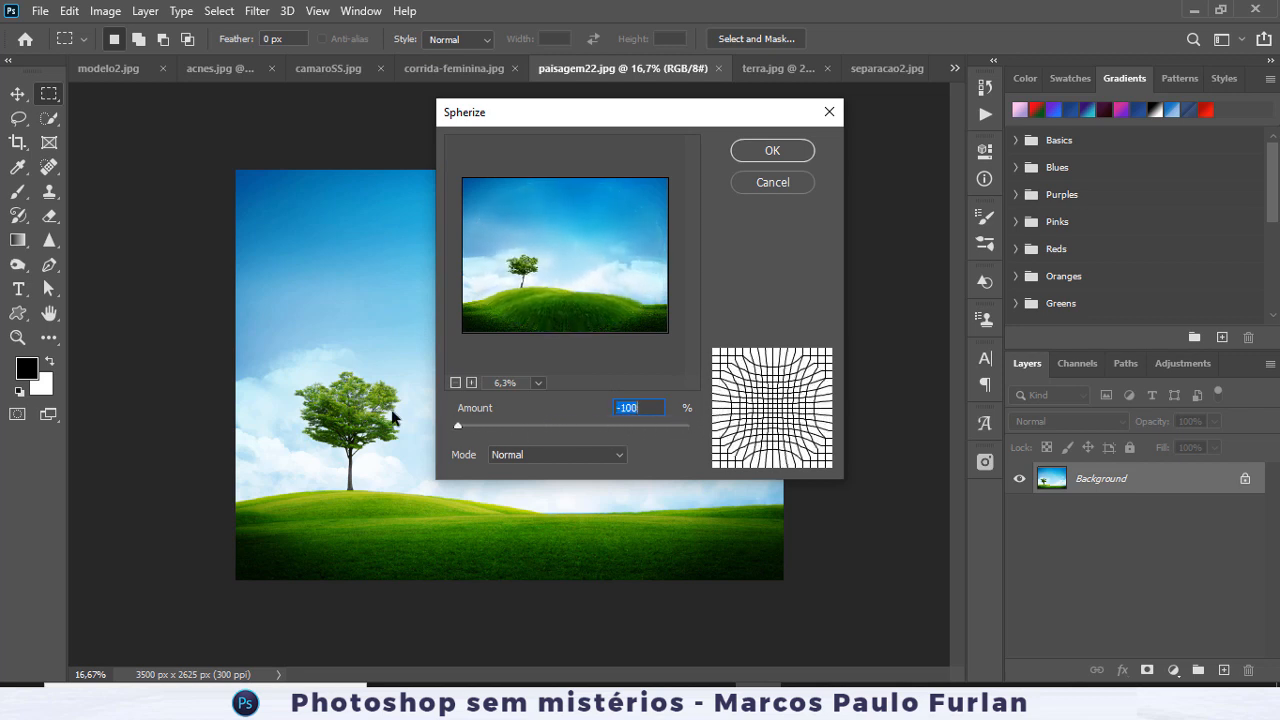
click(772, 151)
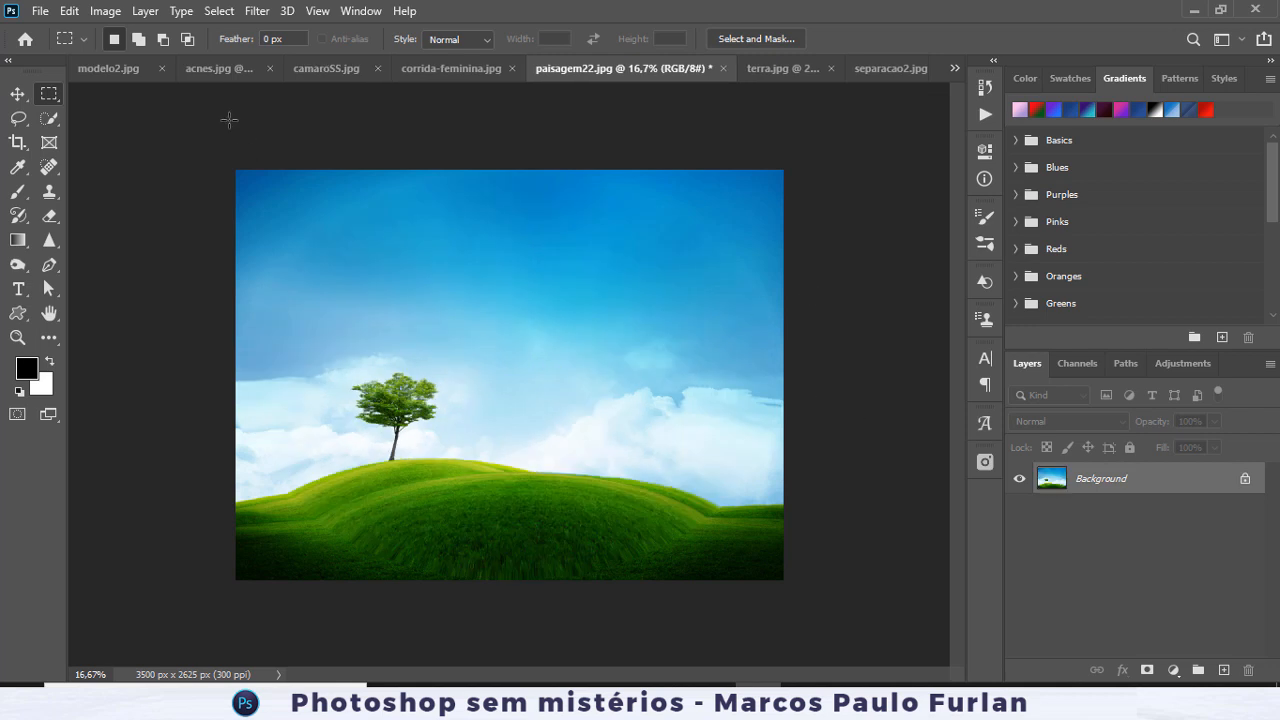
click(69, 10)
click(130, 18)
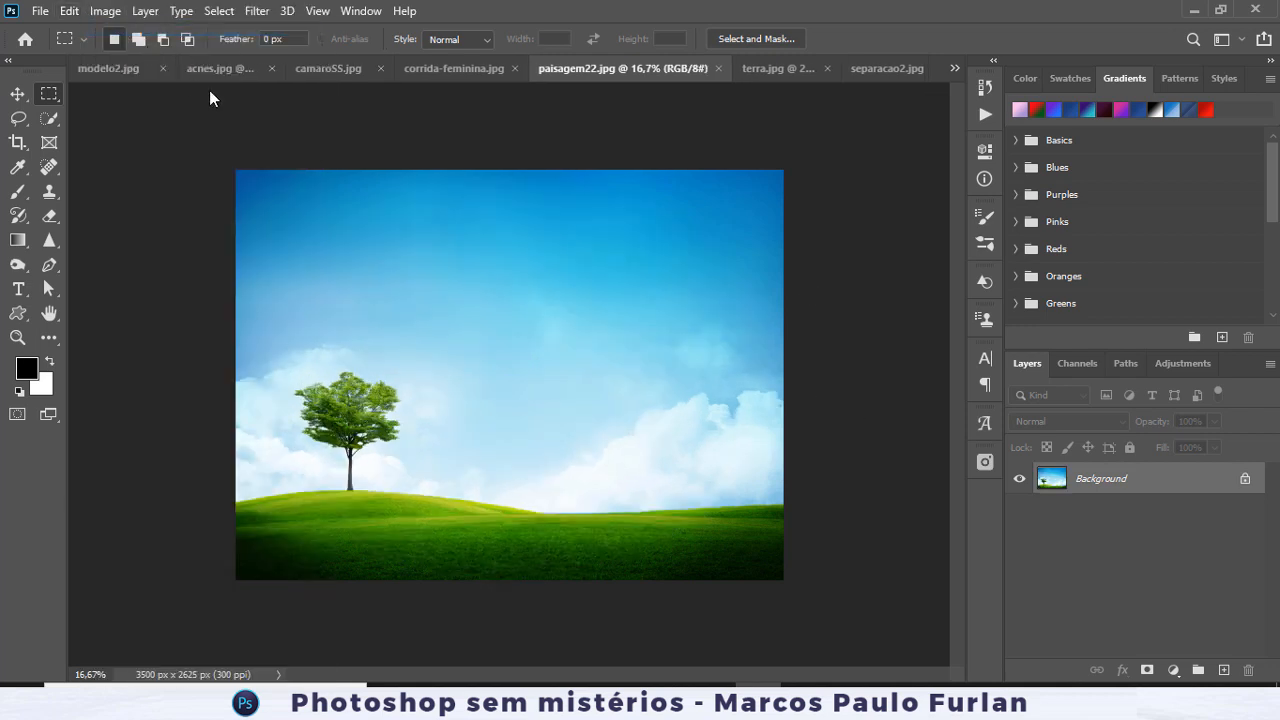
click(257, 11)
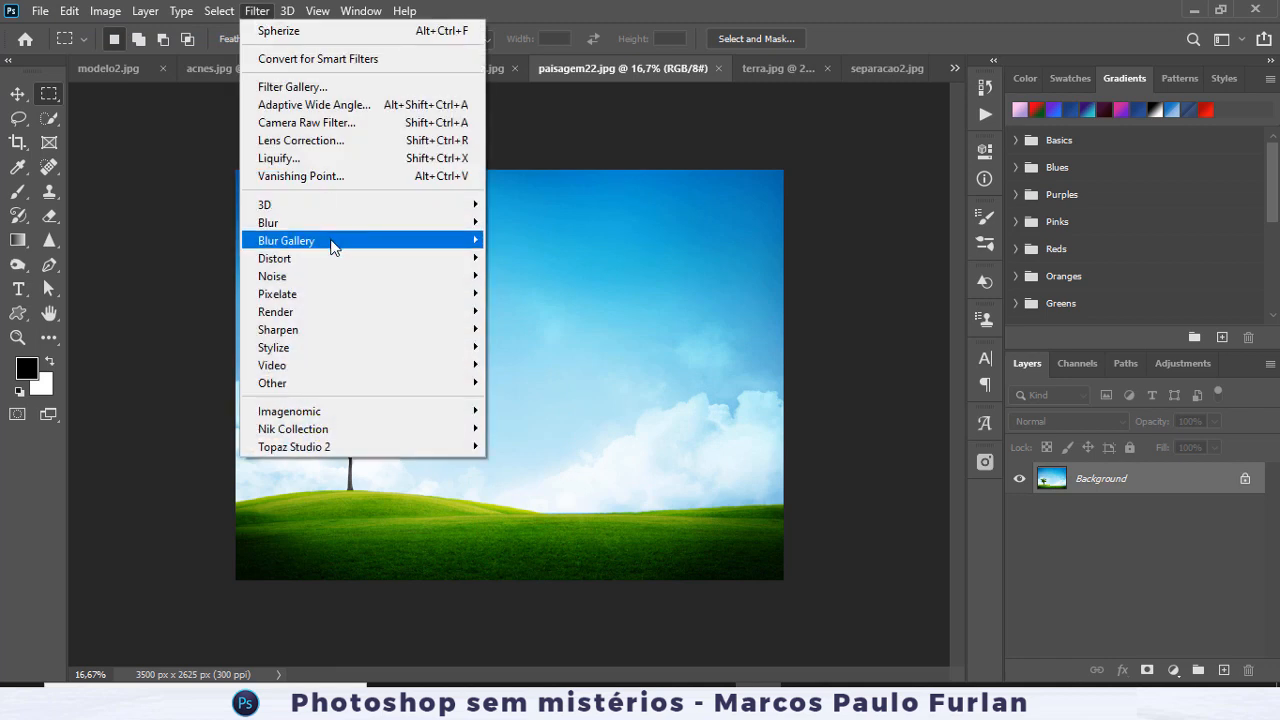
mouse_move(330, 264)
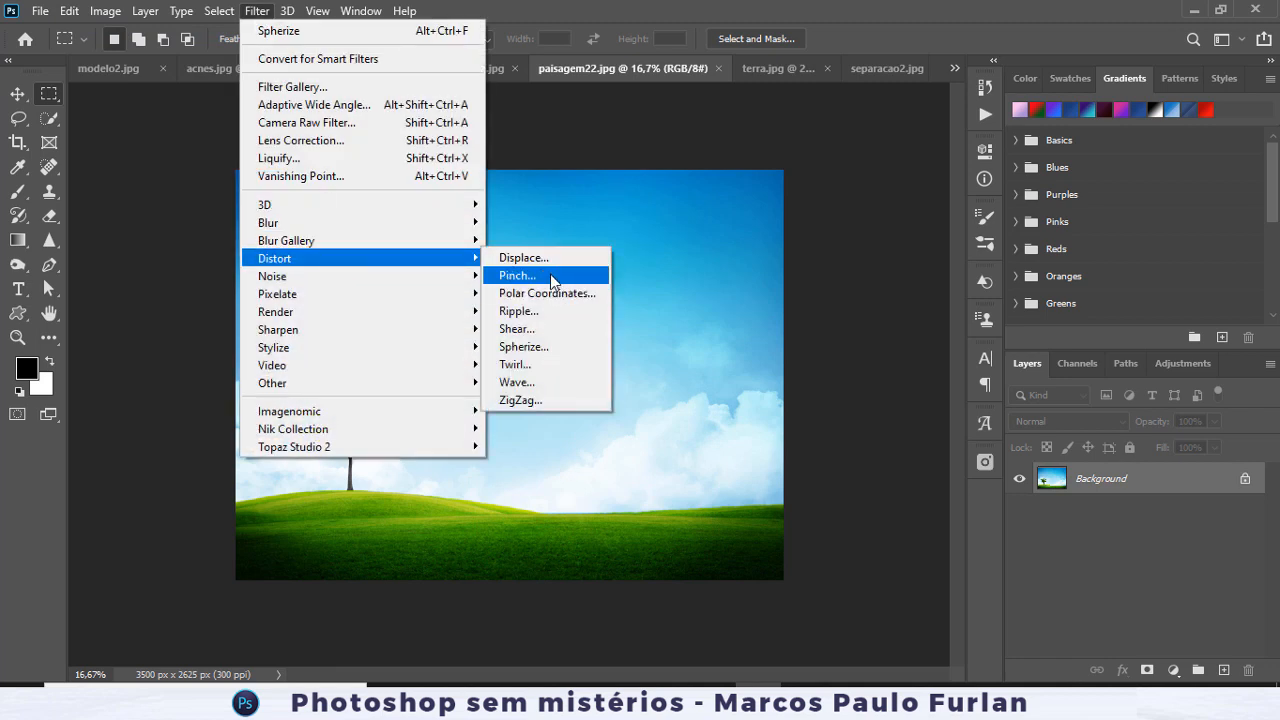
click(548, 259)
click(733, 237)
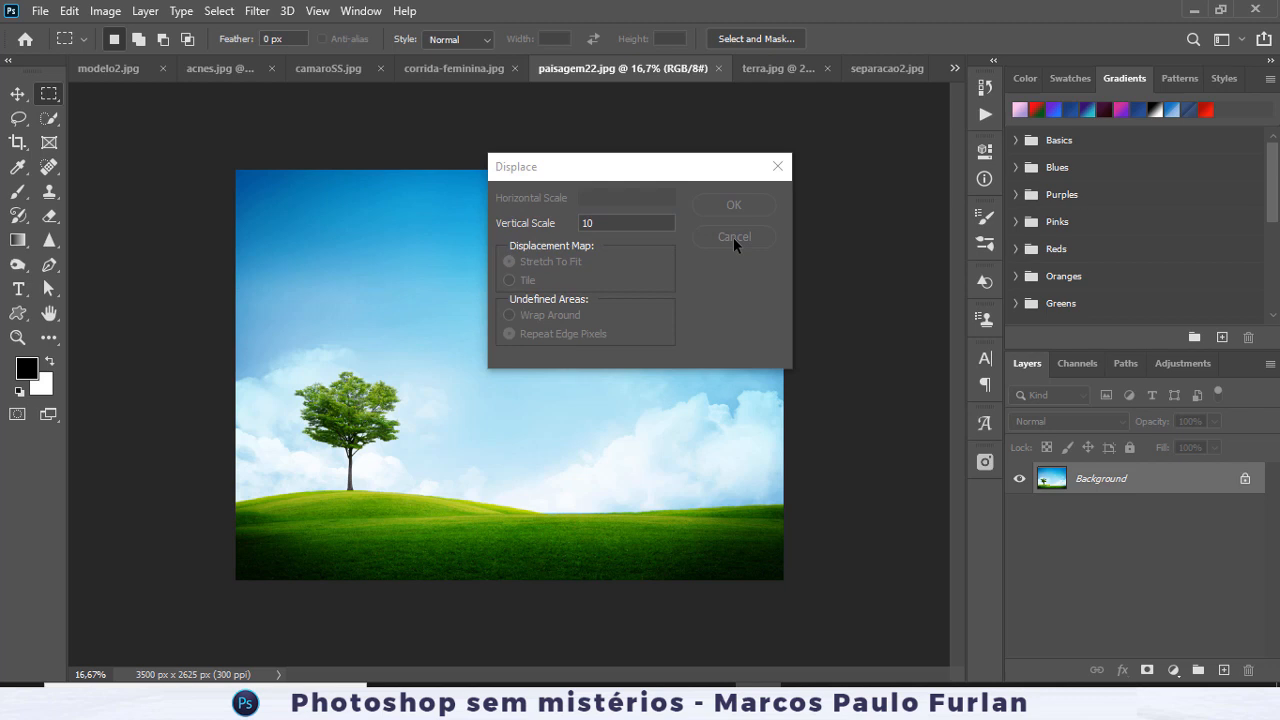
Try a Twirl distortion with an angle of 175° on the landscape photo in the preview, and cancel it.
click(257, 11)
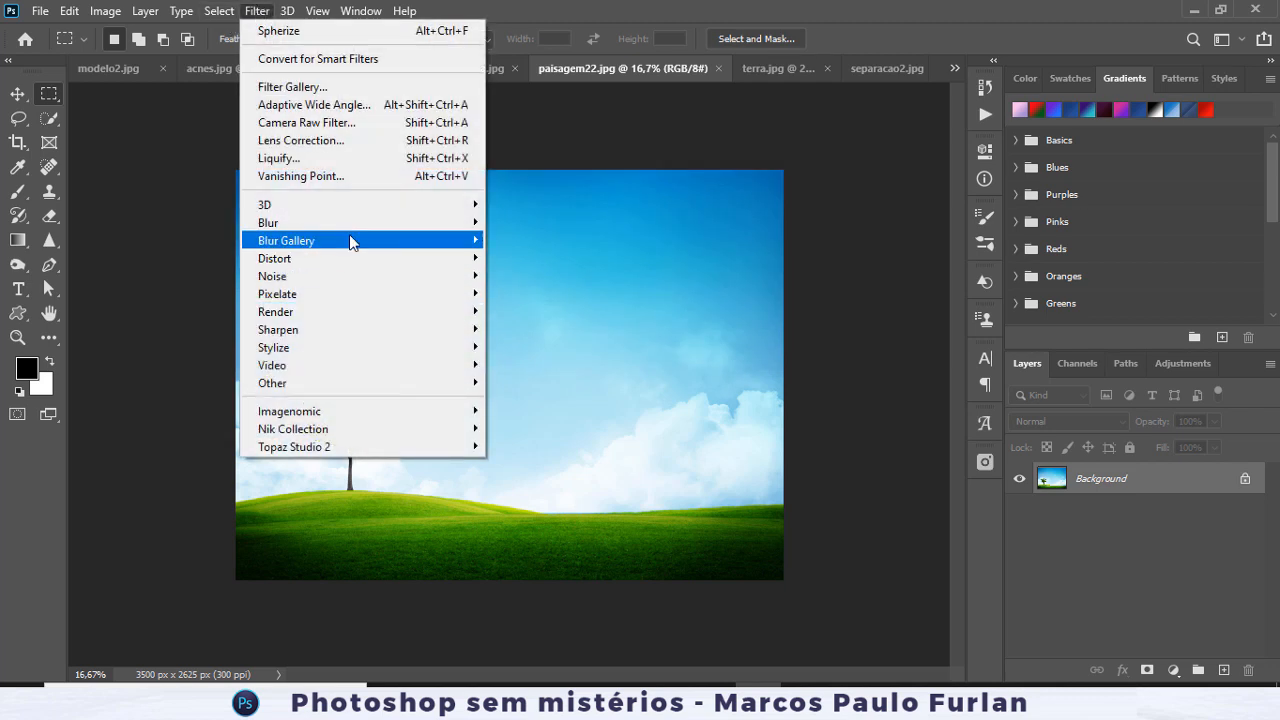
mouse_move(353, 264)
click(535, 364)
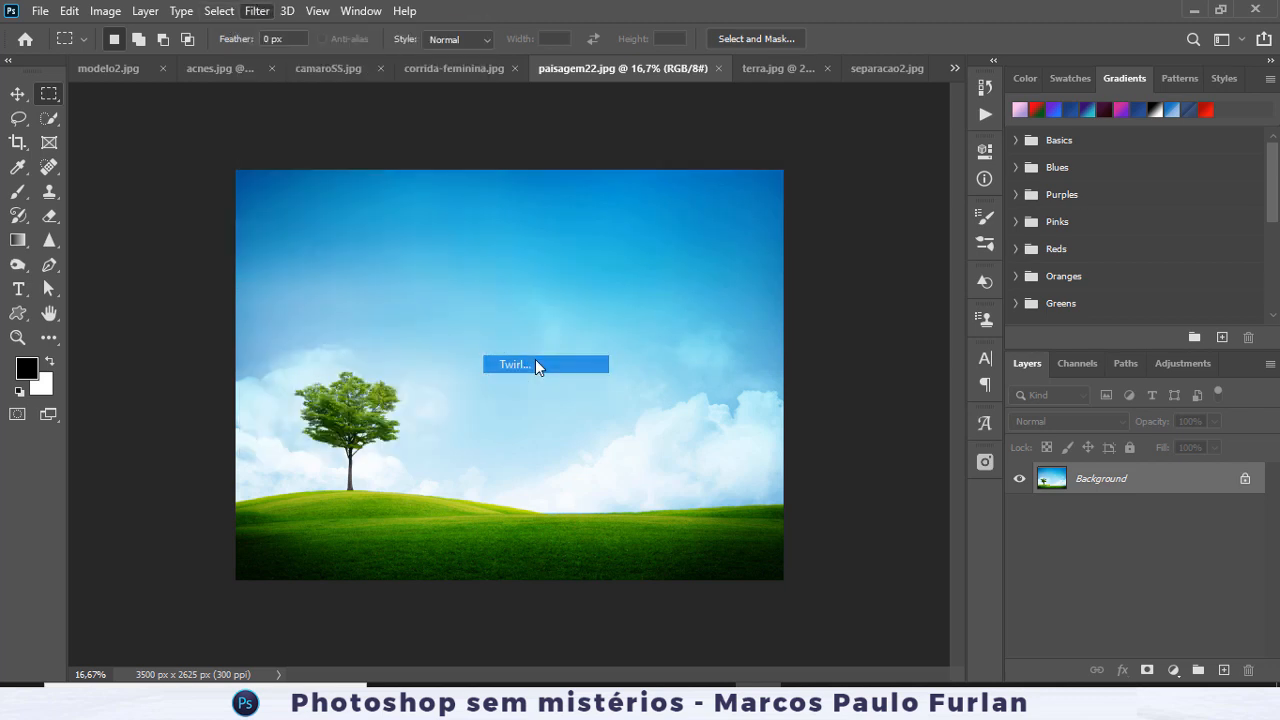
click(455, 395)
click(455, 395)
click(455, 395)
mouse_move(579, 437)
mouse_down()
mouse_move(741, 455)
mouse_move(466, 449)
mouse_move(637, 449)
mouse_move(561, 453)
mouse_move(597, 449)
mouse_up()
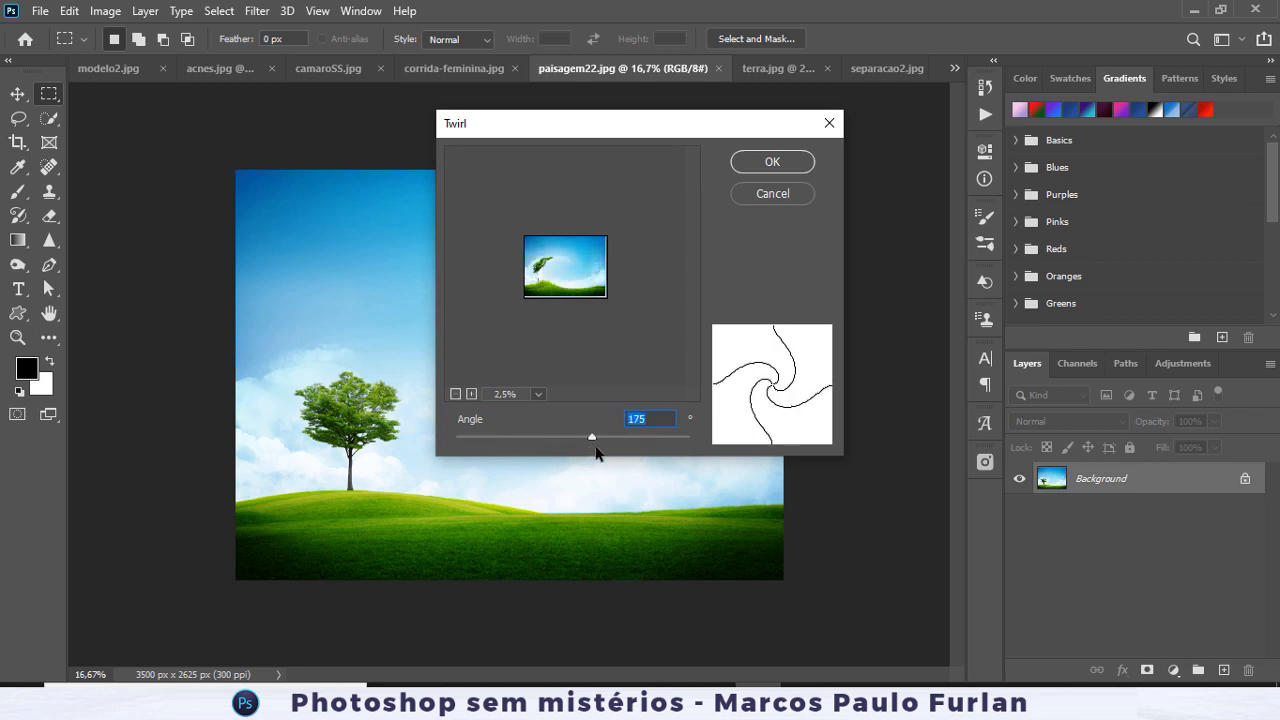
click(773, 195)
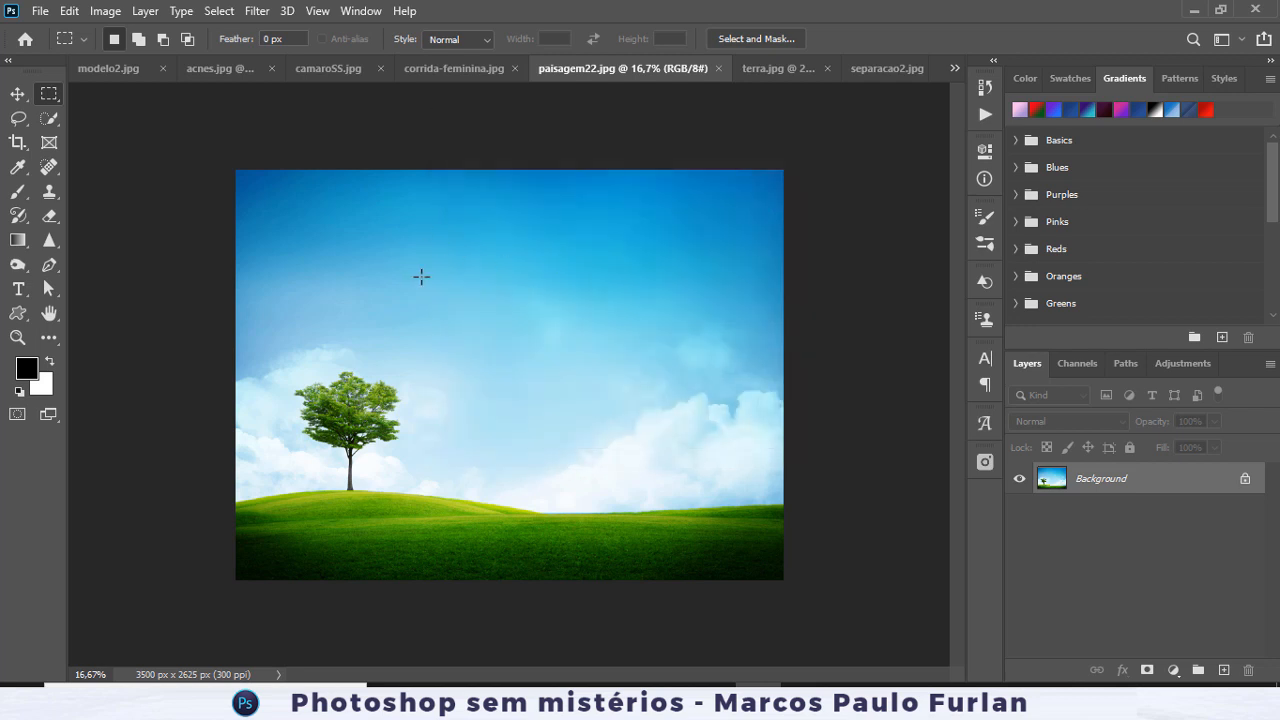
Try the Add Noise filter on the paisagem22.jpg landscape, and revert the file to its saved version.
click(257, 10)
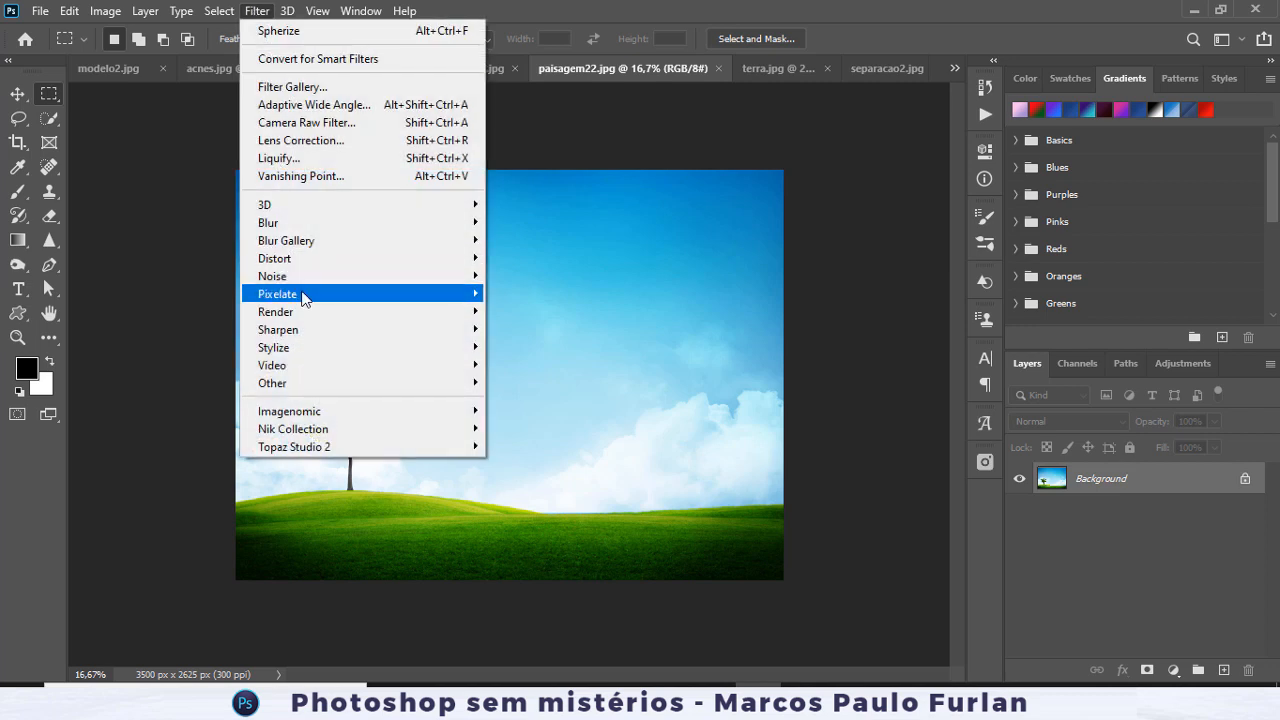
mouse_move(305, 279)
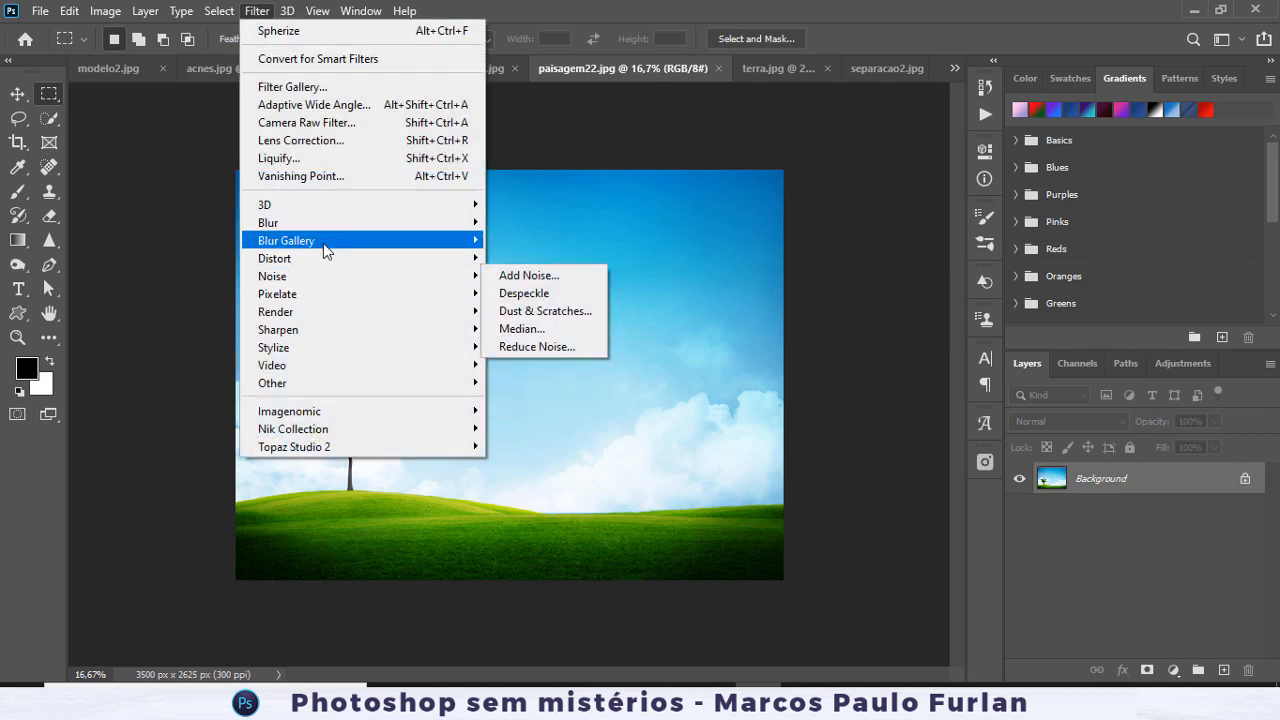
mouse_move(364, 277)
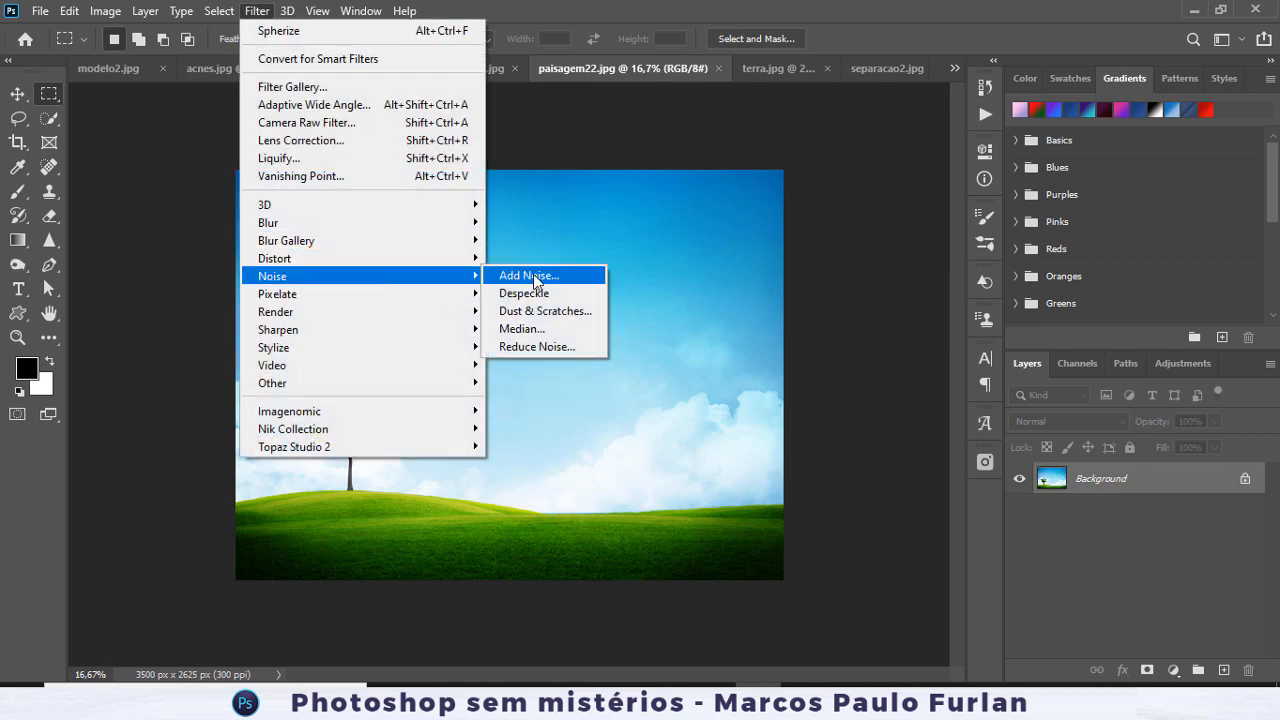
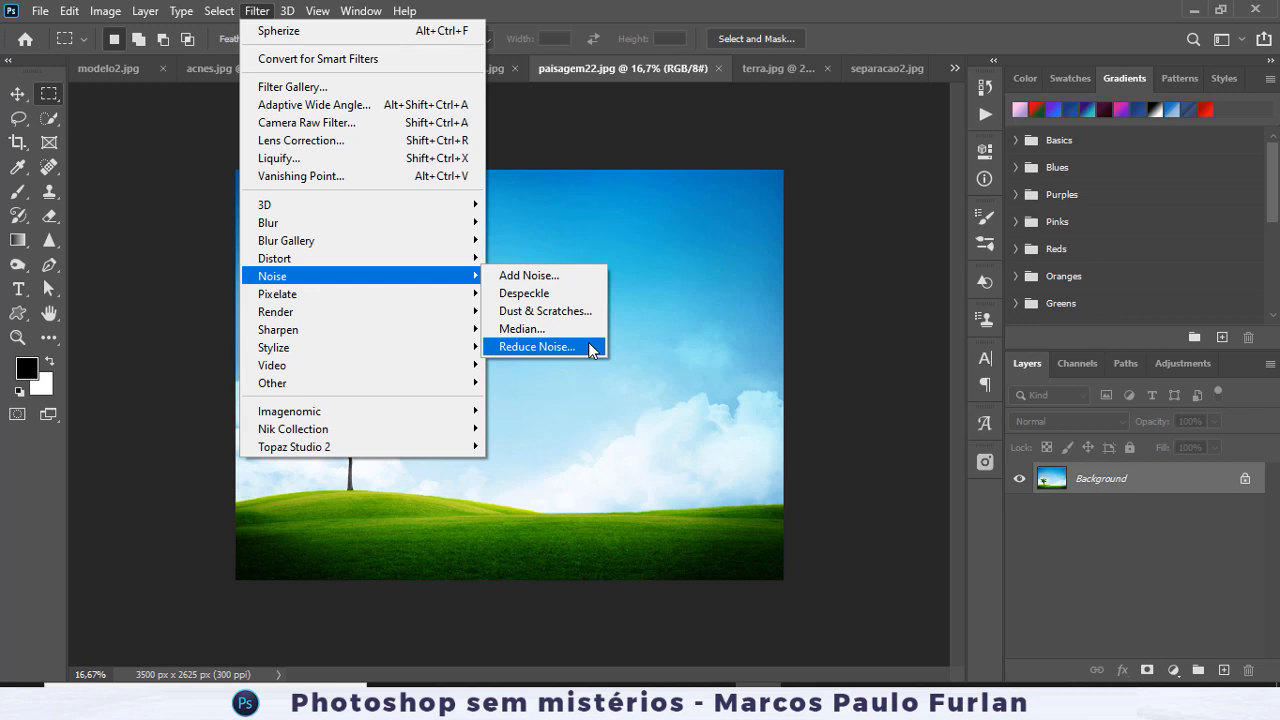
click(583, 276)
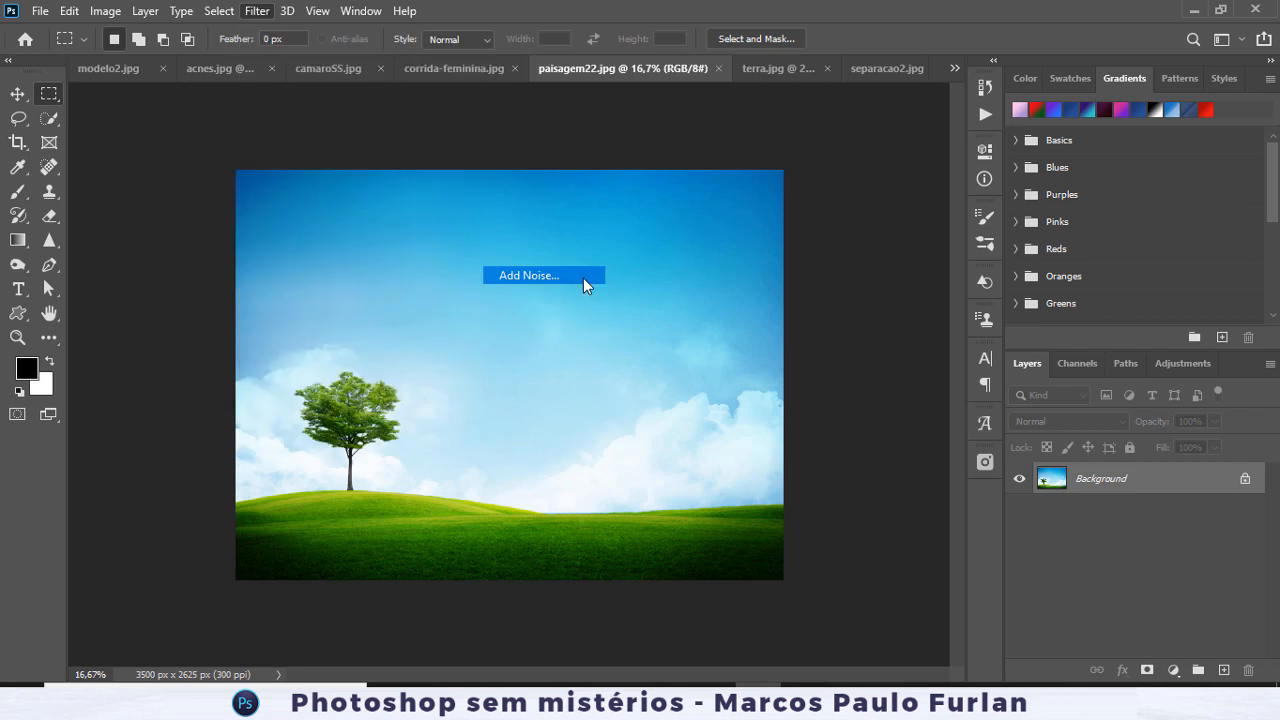
click(724, 106)
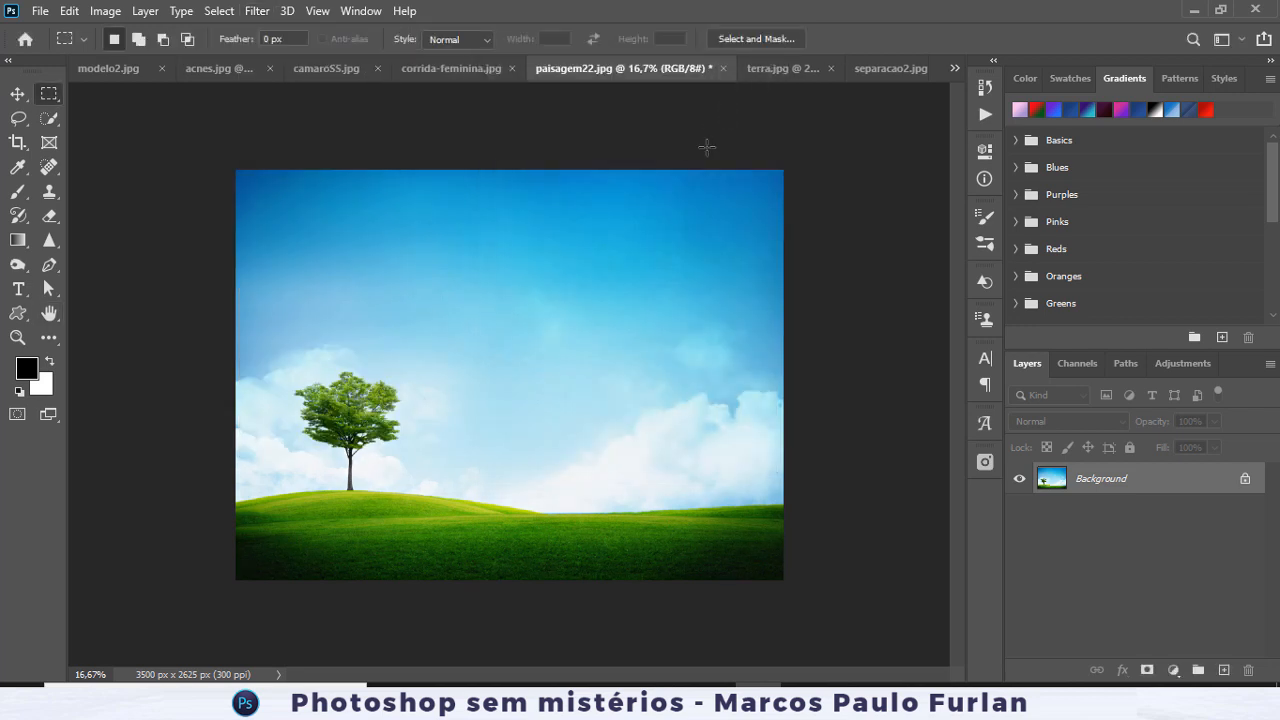
click(40, 10)
mouse_move(75, 14)
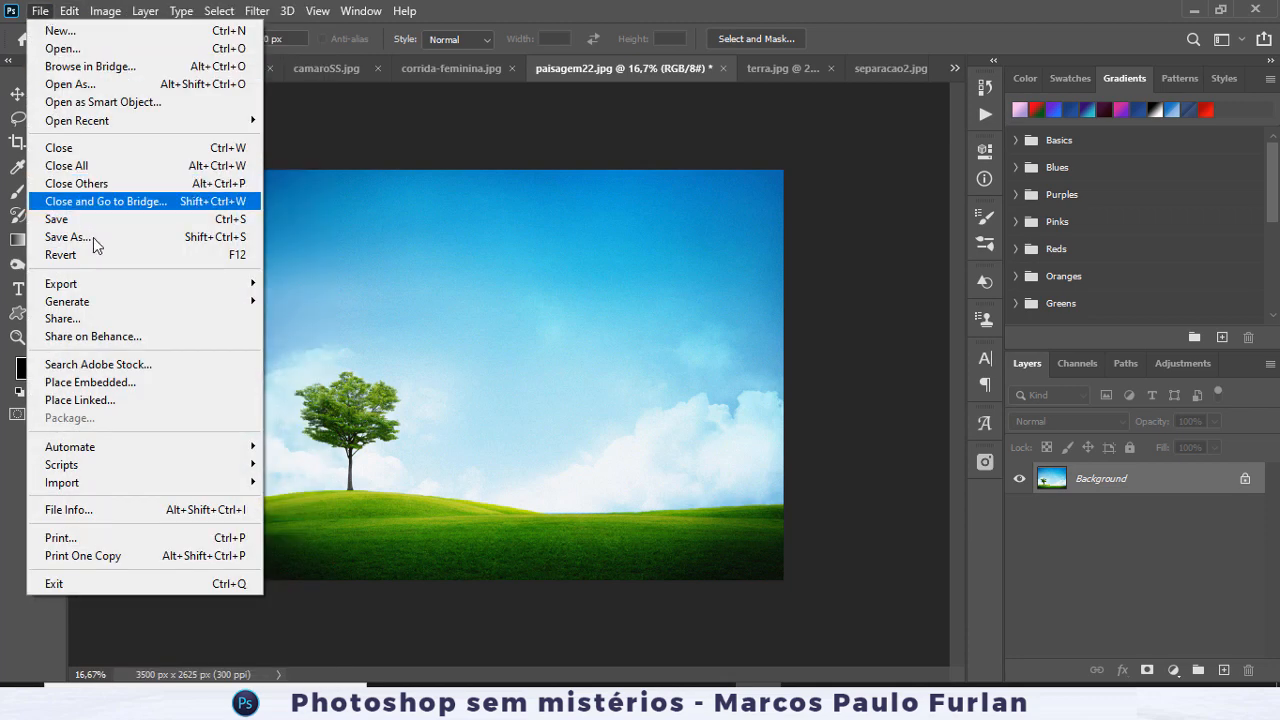
click(99, 254)
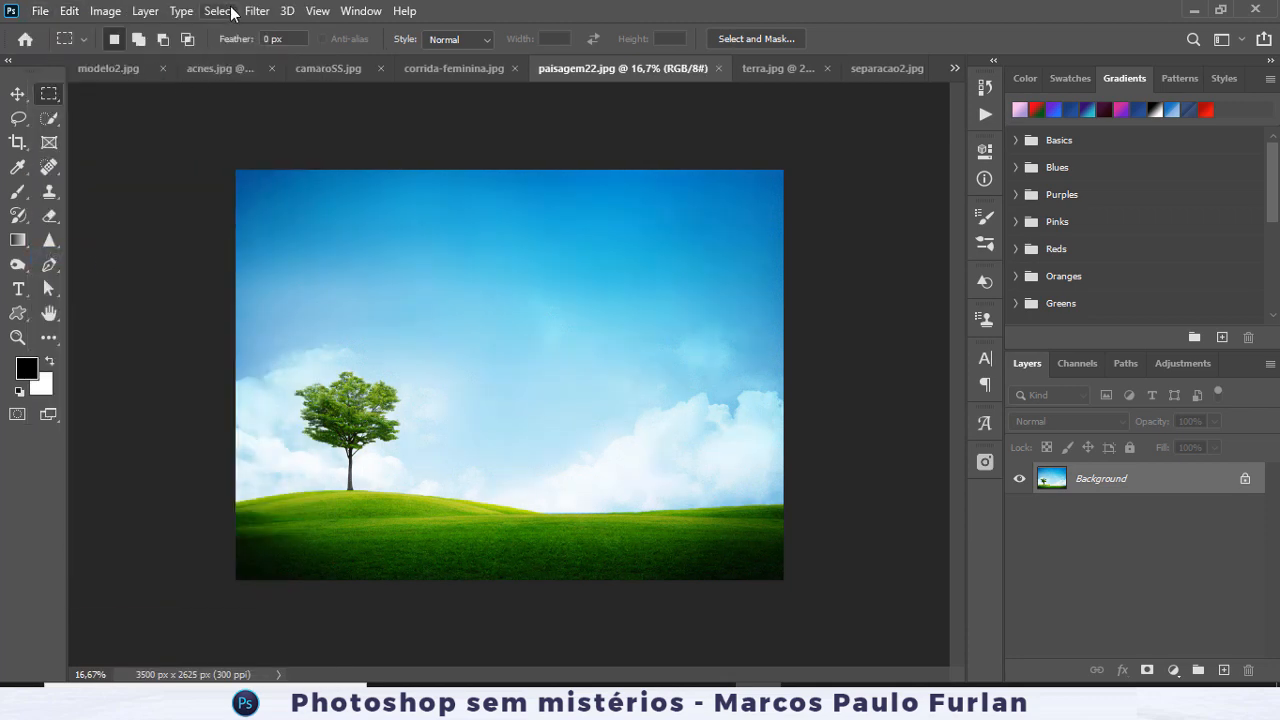
Try the Color Halftone pixelate filter on the landscape photo, and undo it.
click(257, 10)
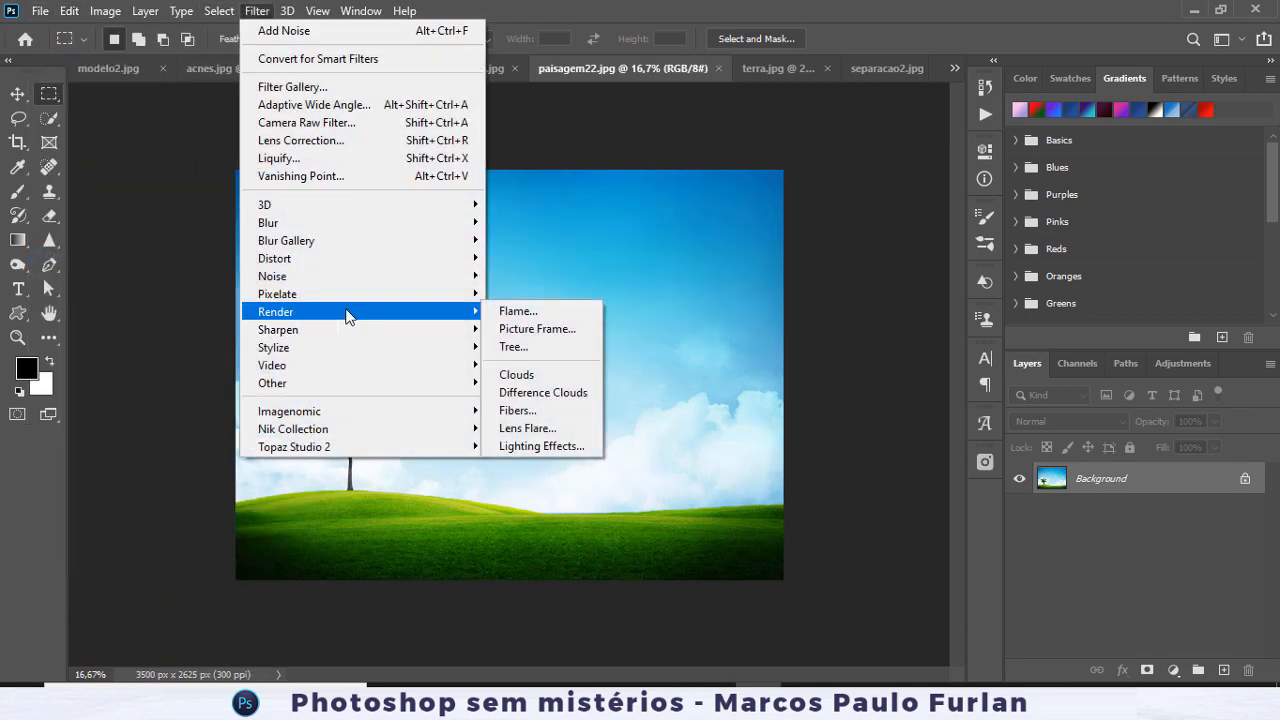
mouse_move(352, 300)
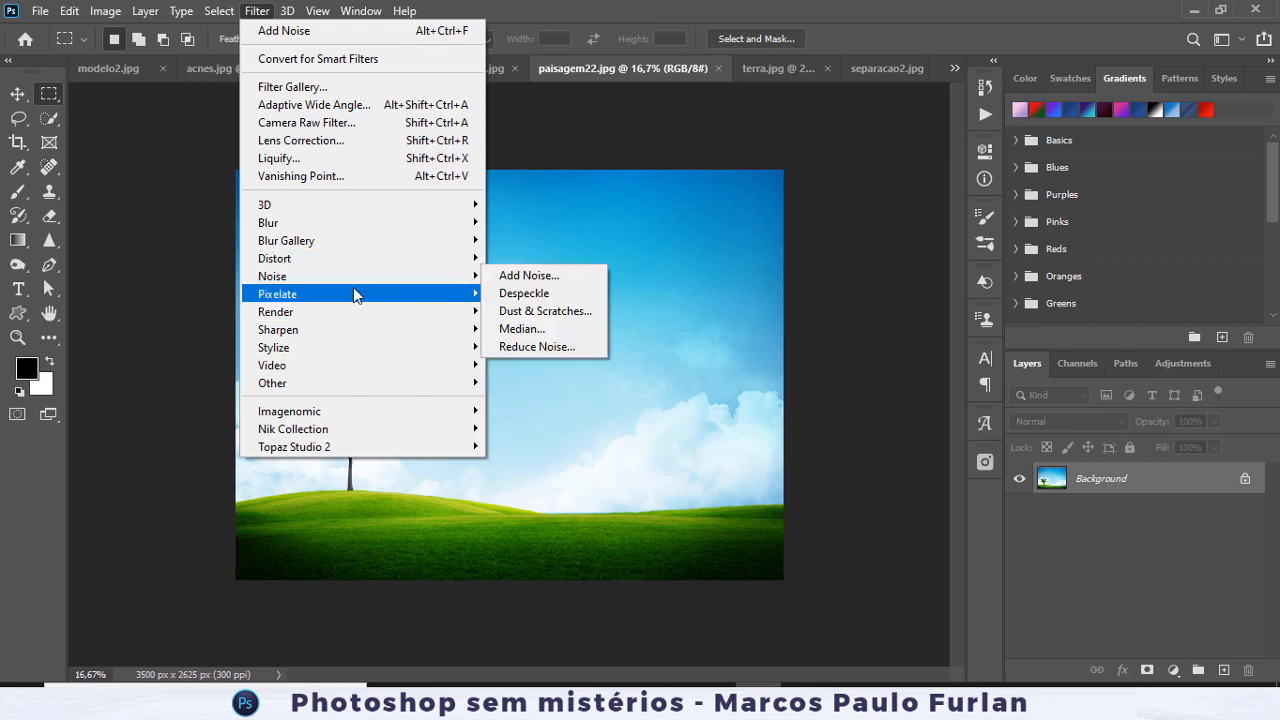
click(535, 296)
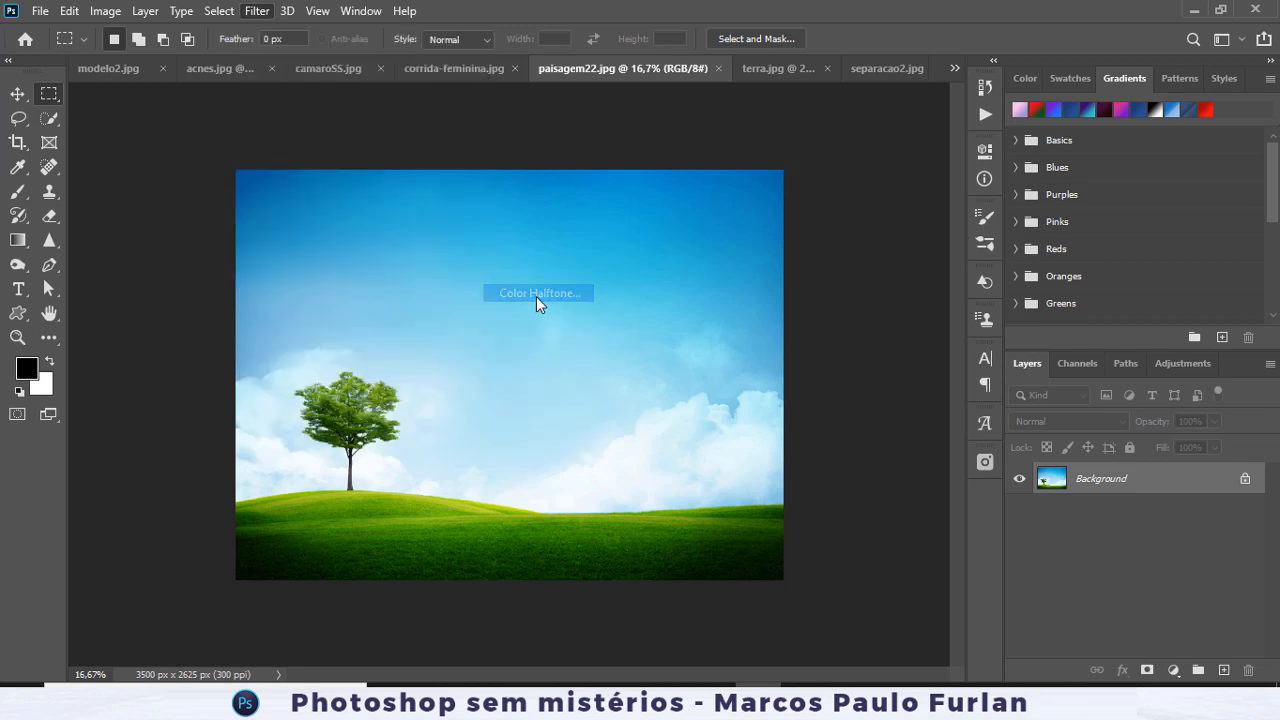
click(752, 206)
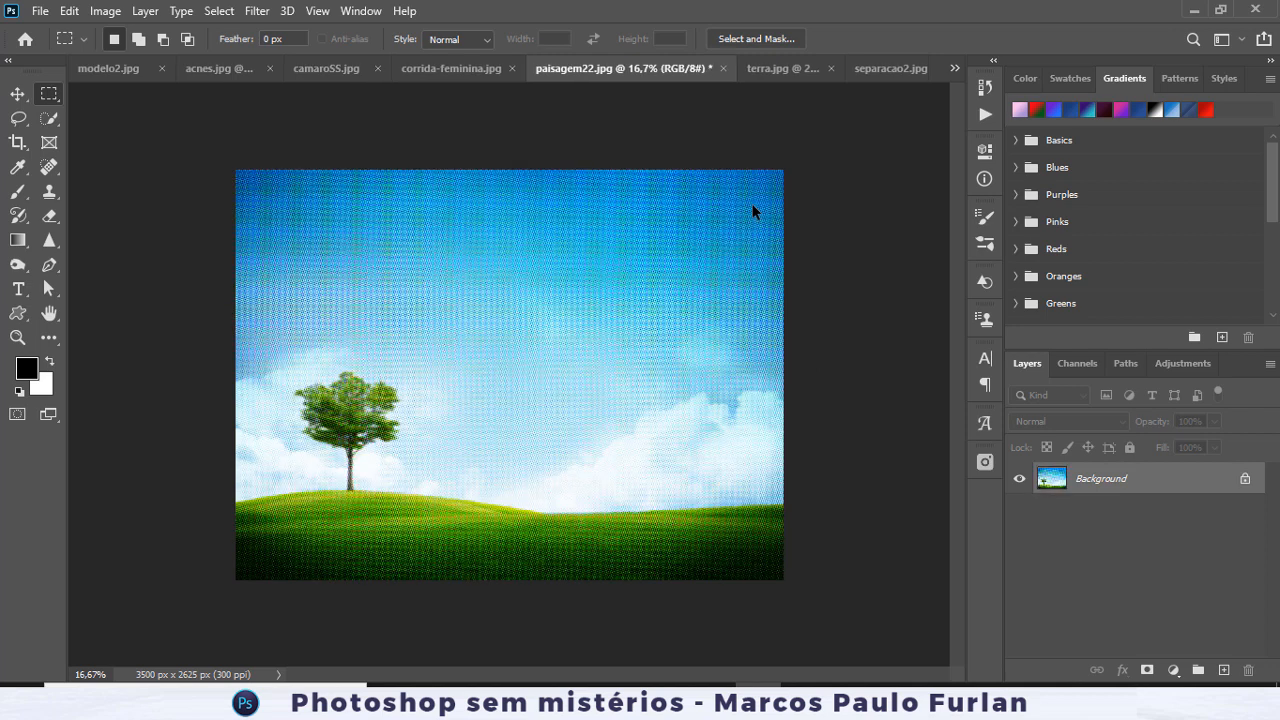
click(69, 11)
click(112, 27)
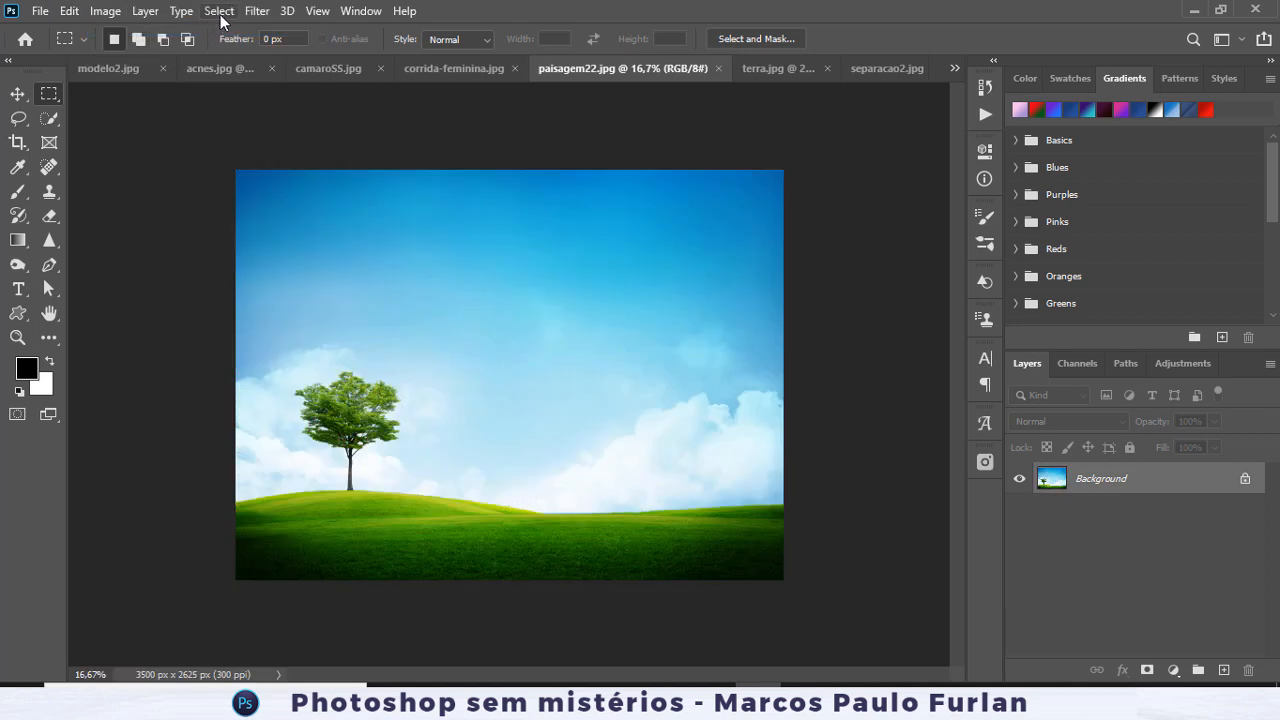
Try the Pointillize filter on the landscape photo, and cancel it.
click(257, 11)
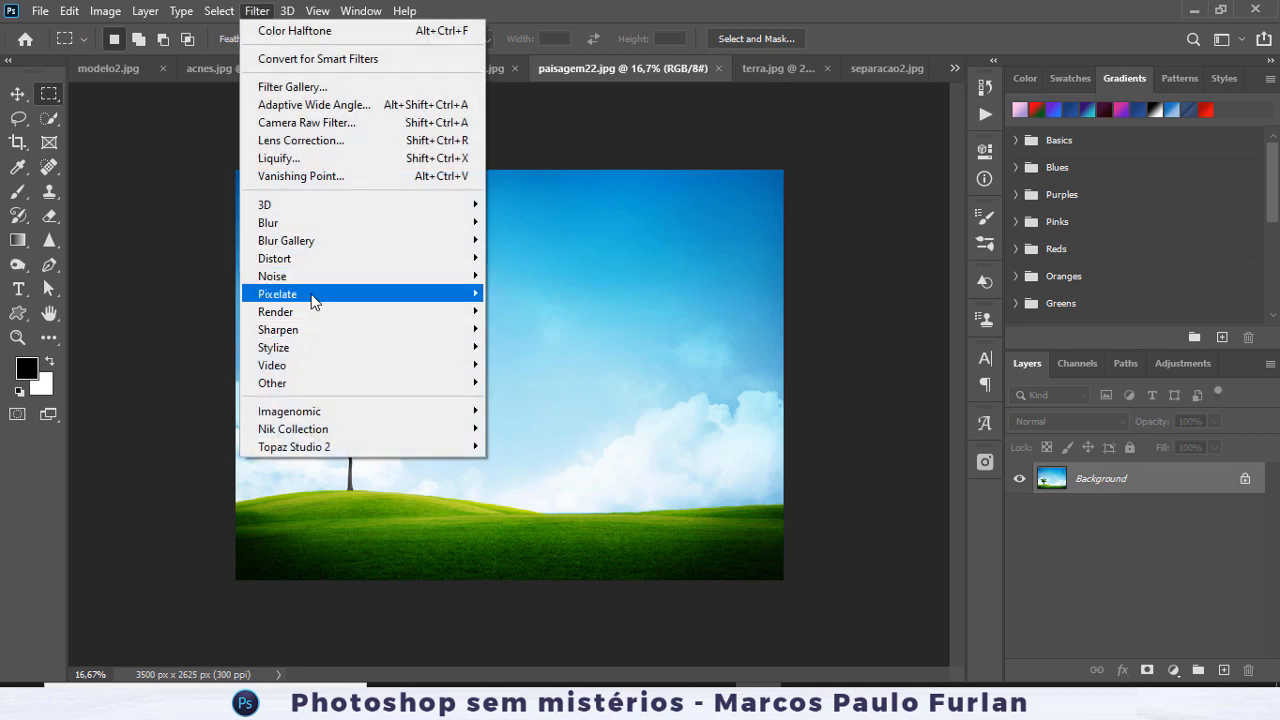
click(573, 400)
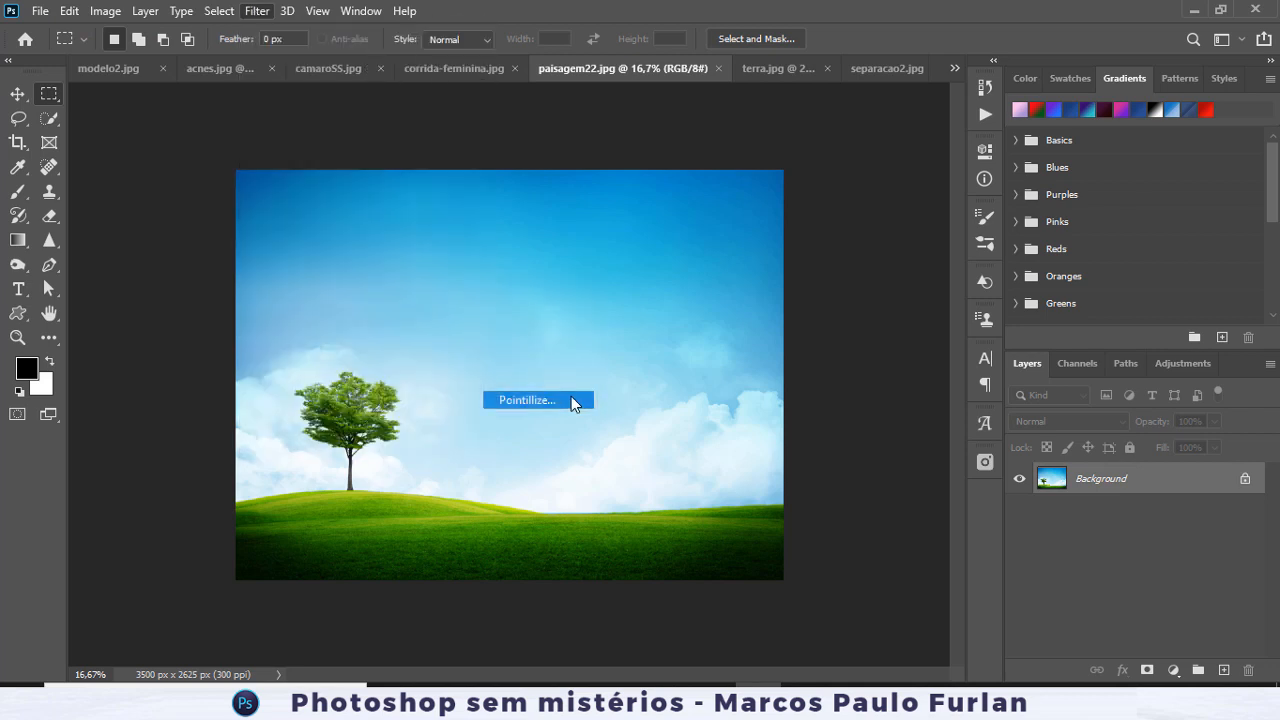
click(790, 199)
Switch to terra.jpg and draw an elliptical path about 2359 x 2203 px around the planet with the Ellipse tool in Path mode.
click(248, 12)
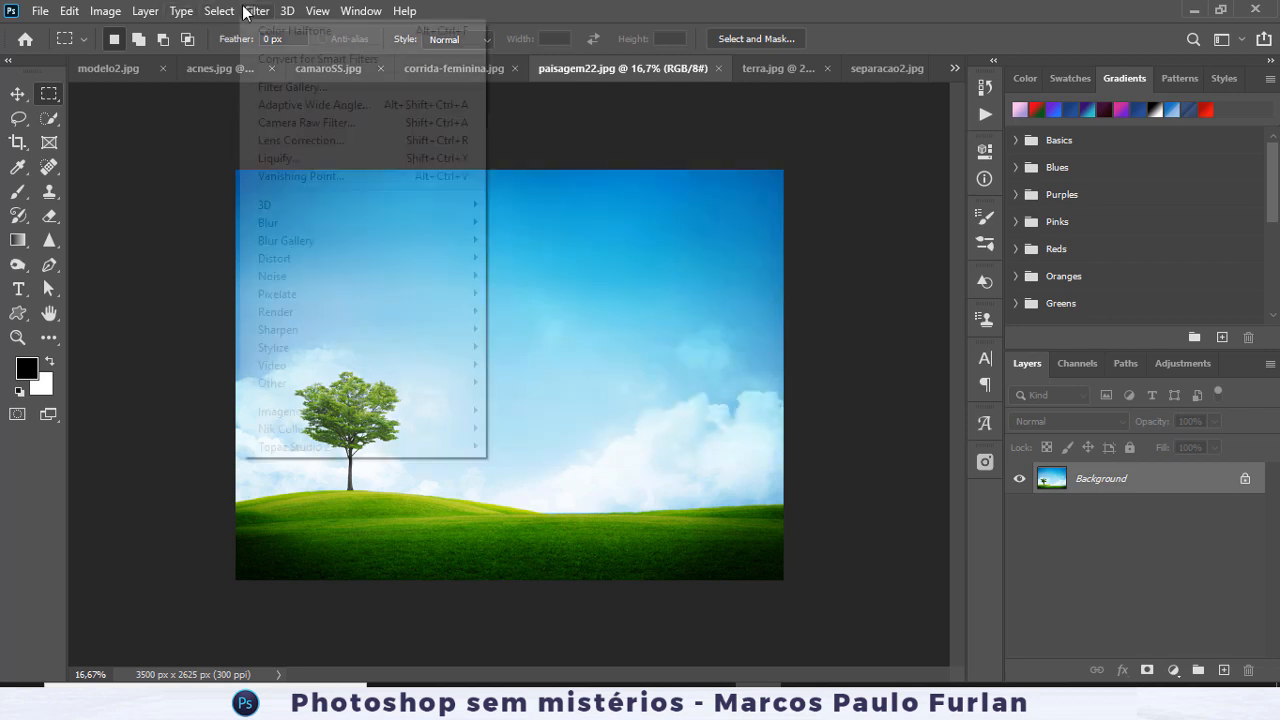
mouse_move(322, 312)
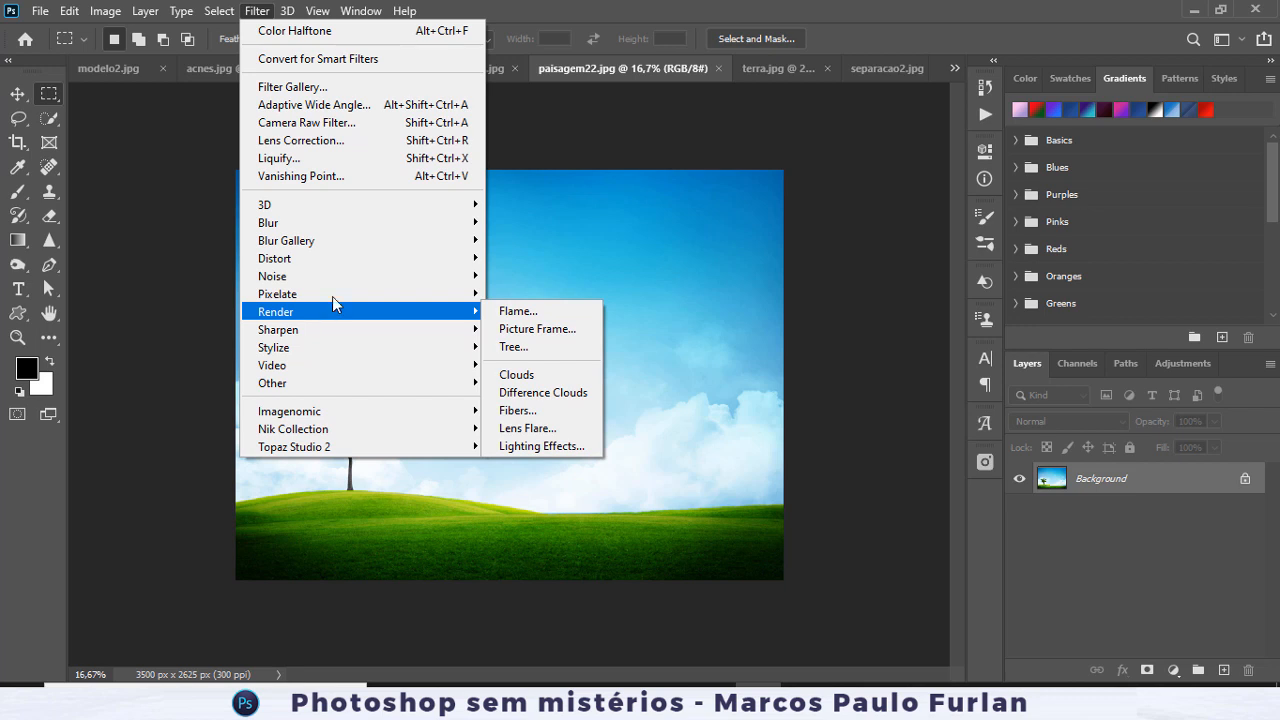
click(758, 66)
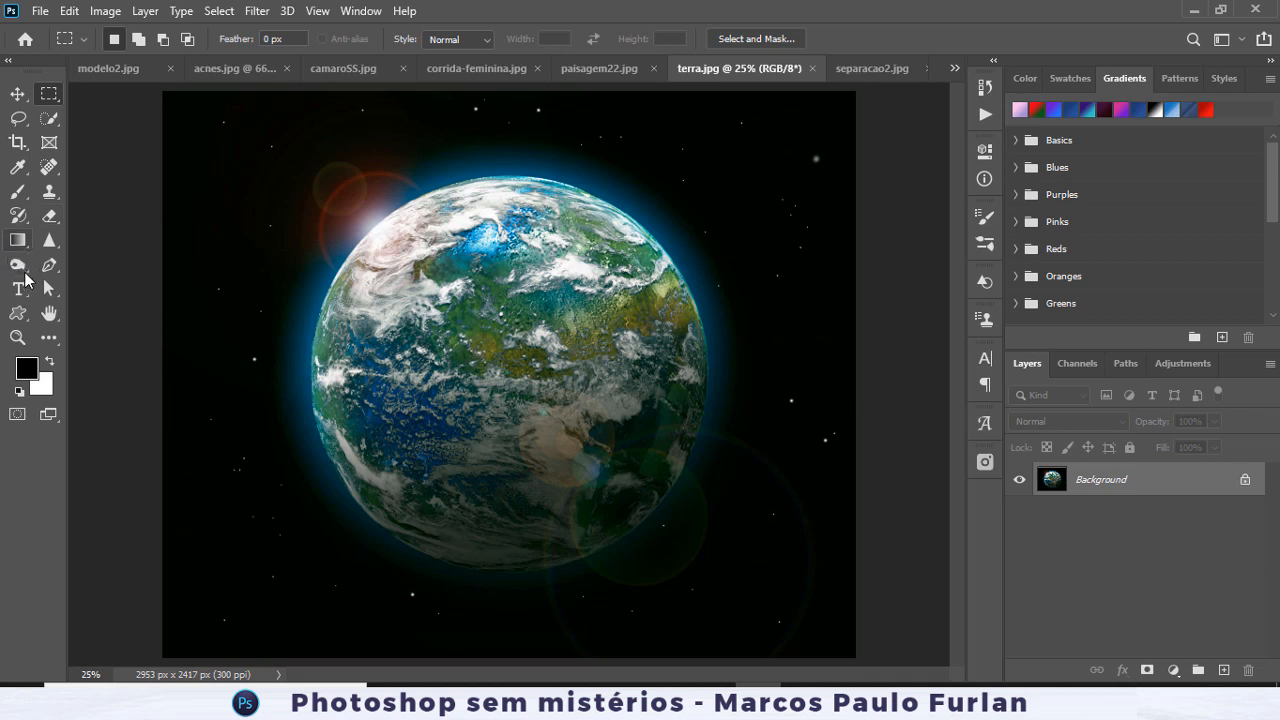
drag(23, 322, 97, 342)
click(133, 38)
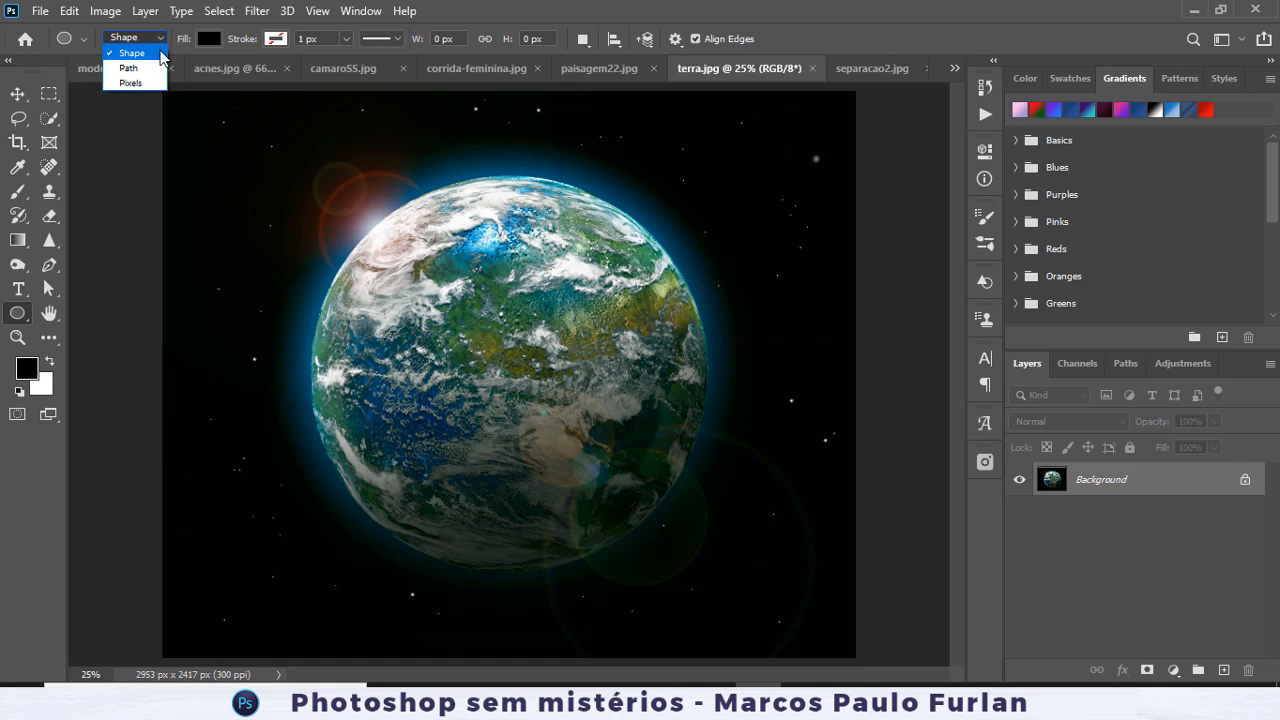
click(129, 68)
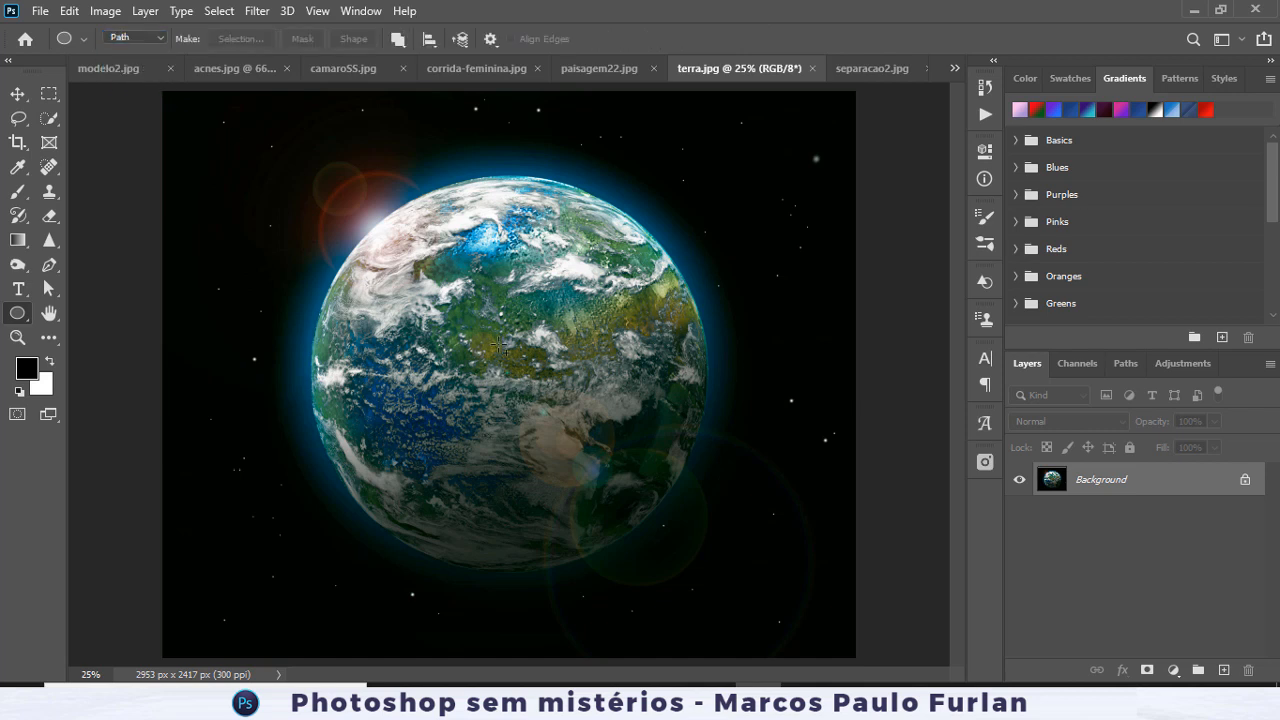
drag(240, 127, 782, 638)
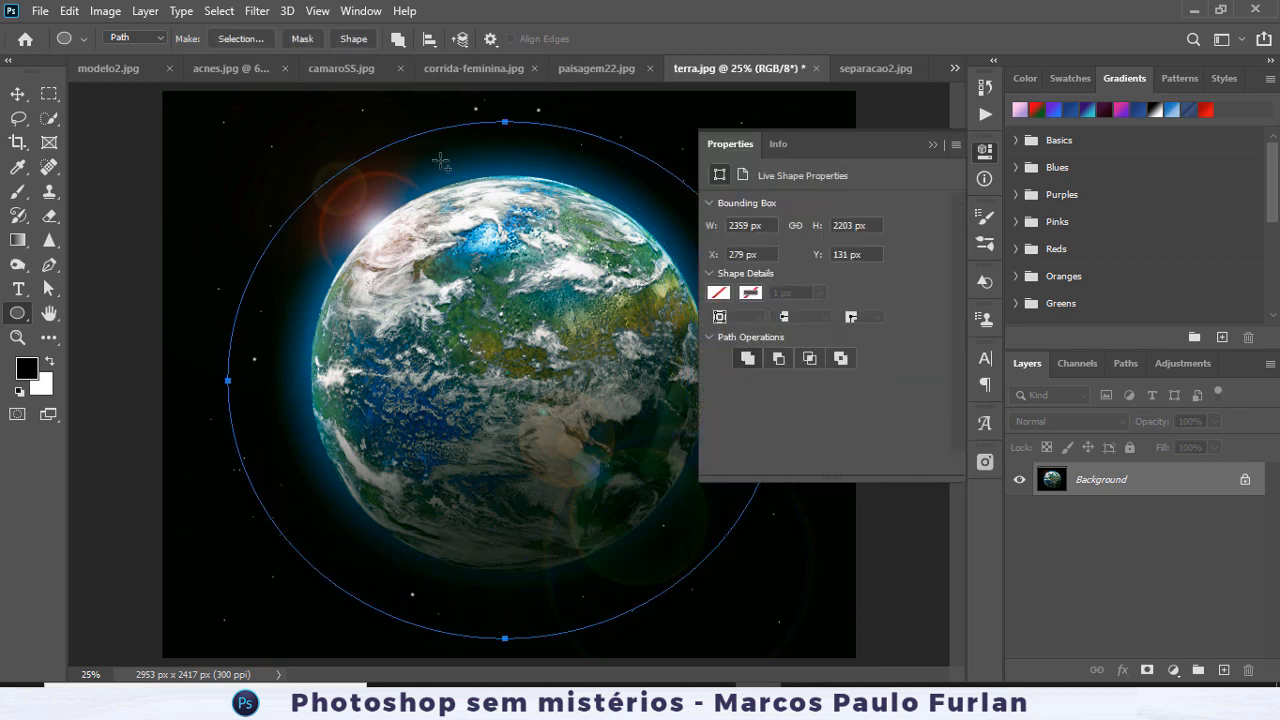
Add a new empty layer above the Background of terra.jpg and show the document's work path.
click(19, 94)
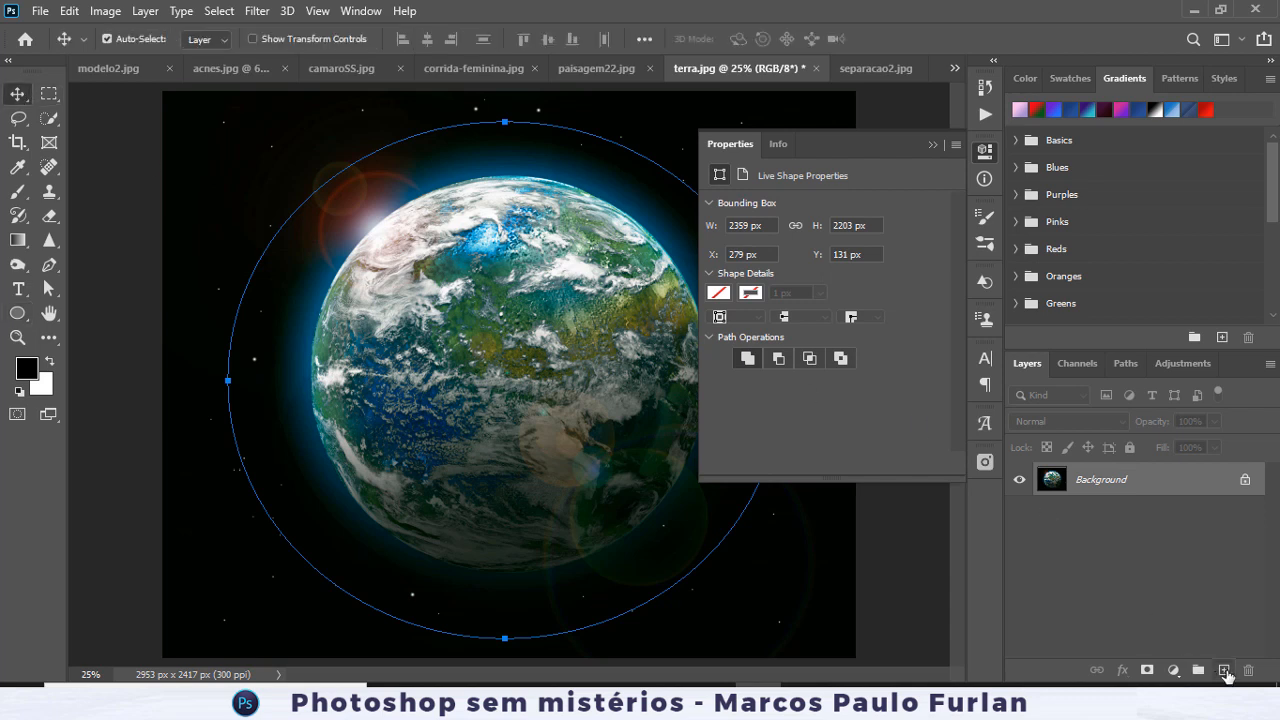
click(1224, 669)
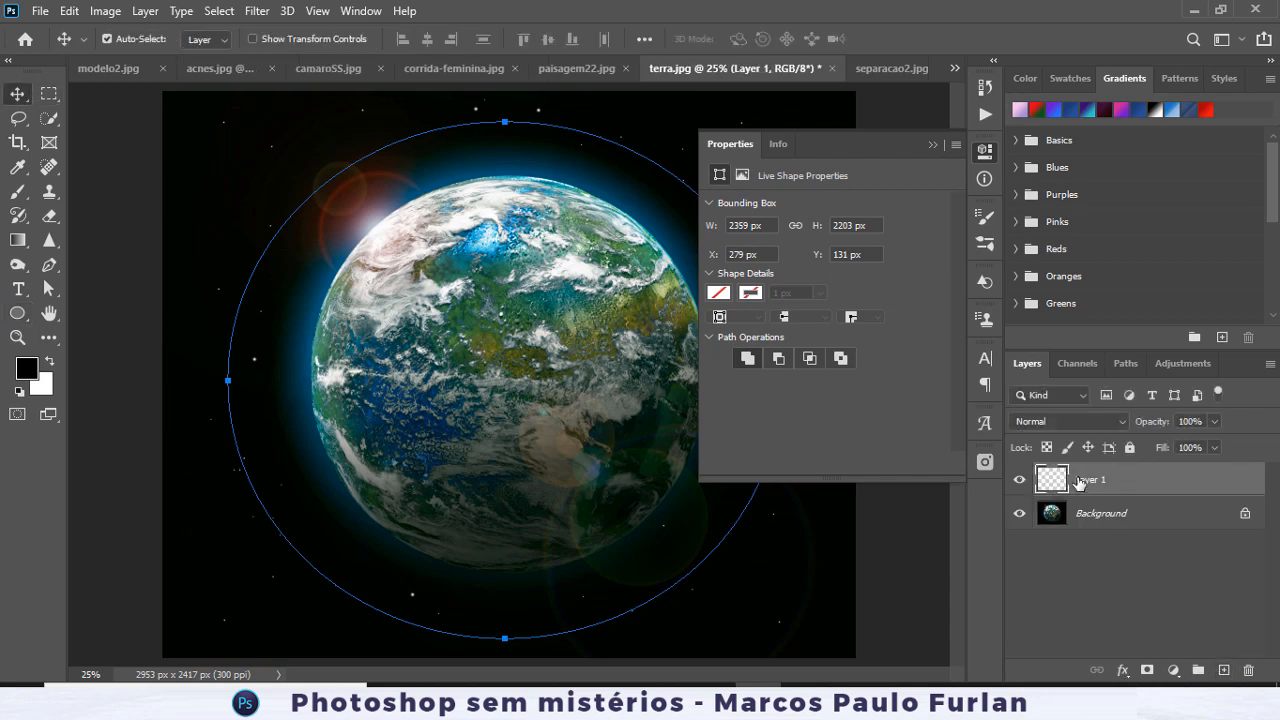
click(1127, 364)
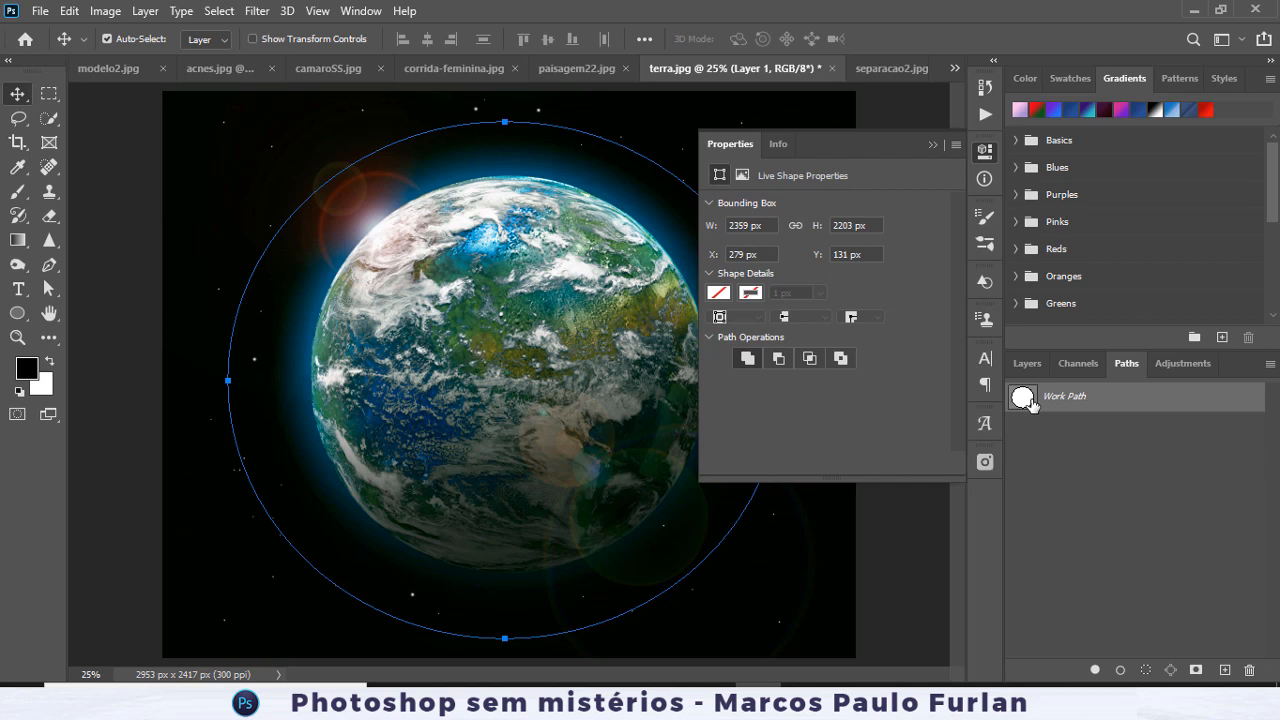
Start the Flame render filter on the new layer along the elliptical path, keeping the Custom preset.
click(257, 11)
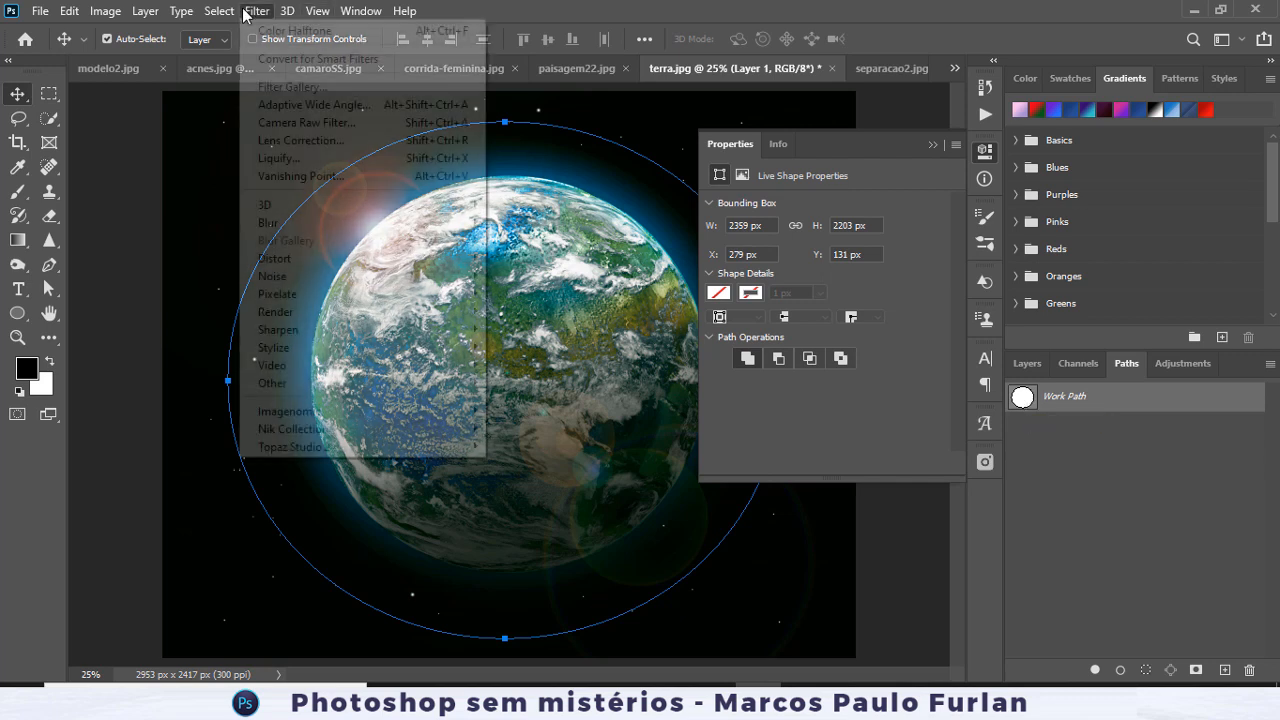
mouse_move(323, 277)
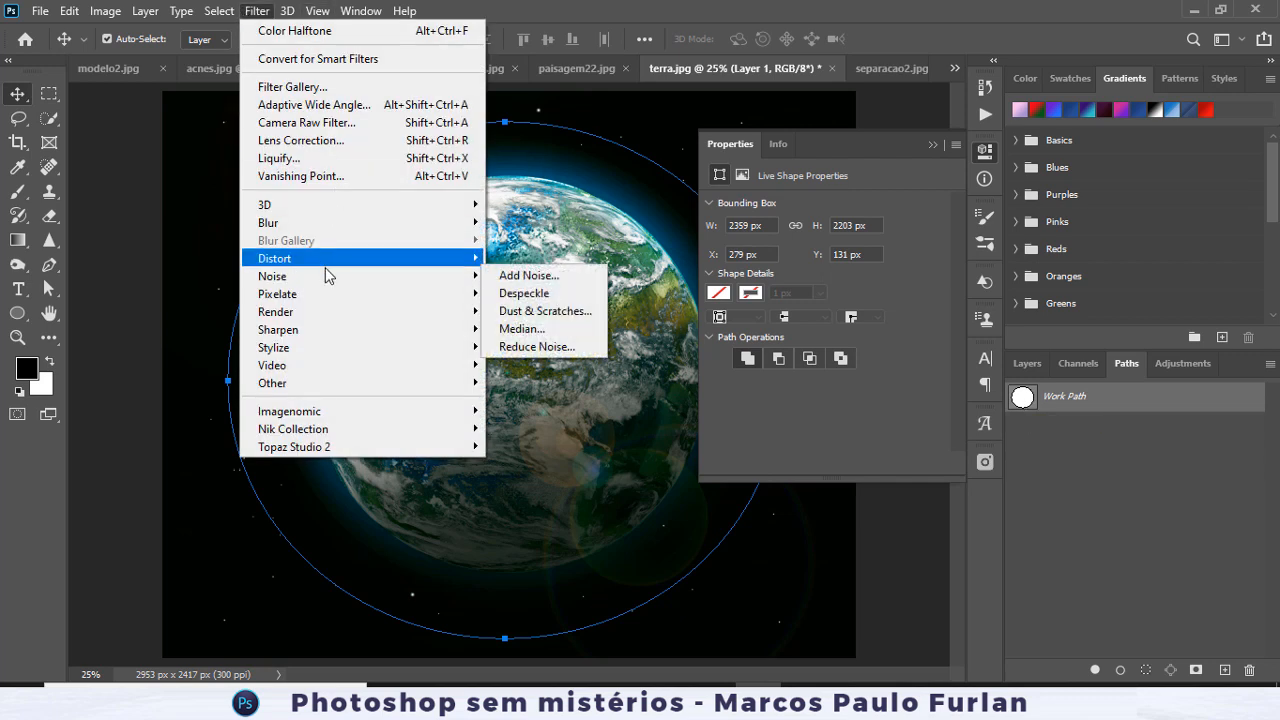
mouse_move(325, 312)
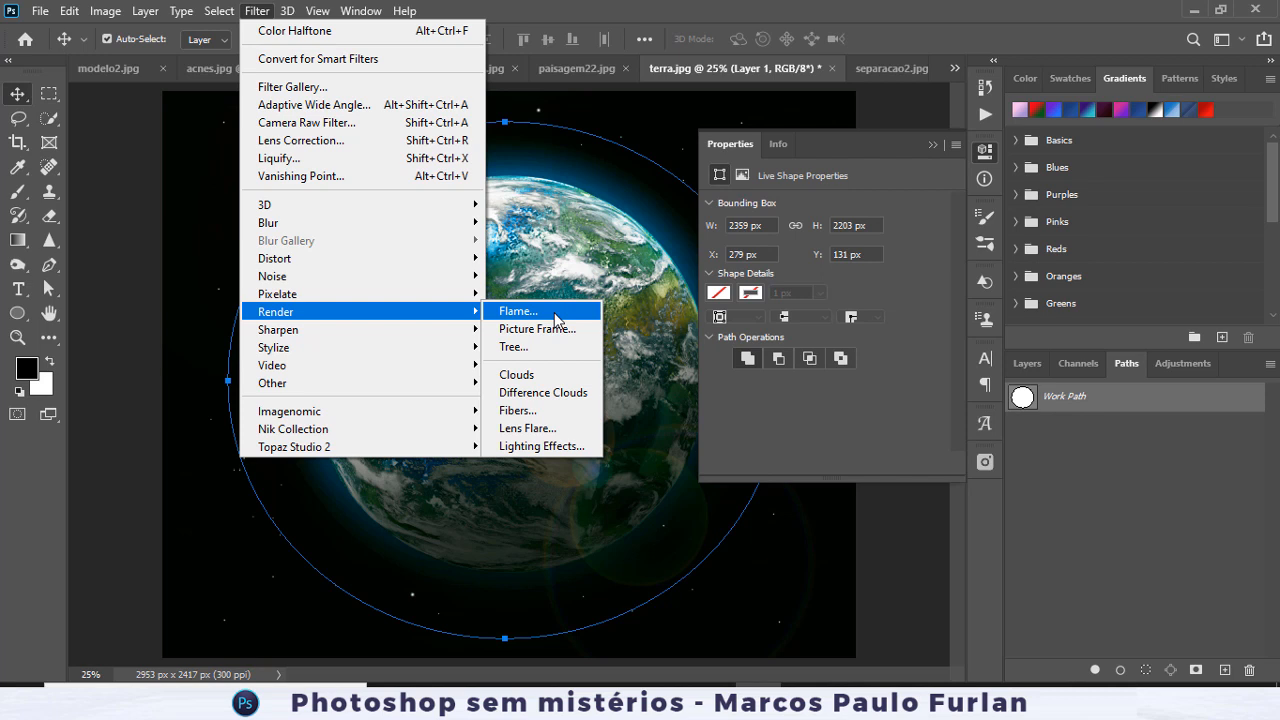
click(554, 312)
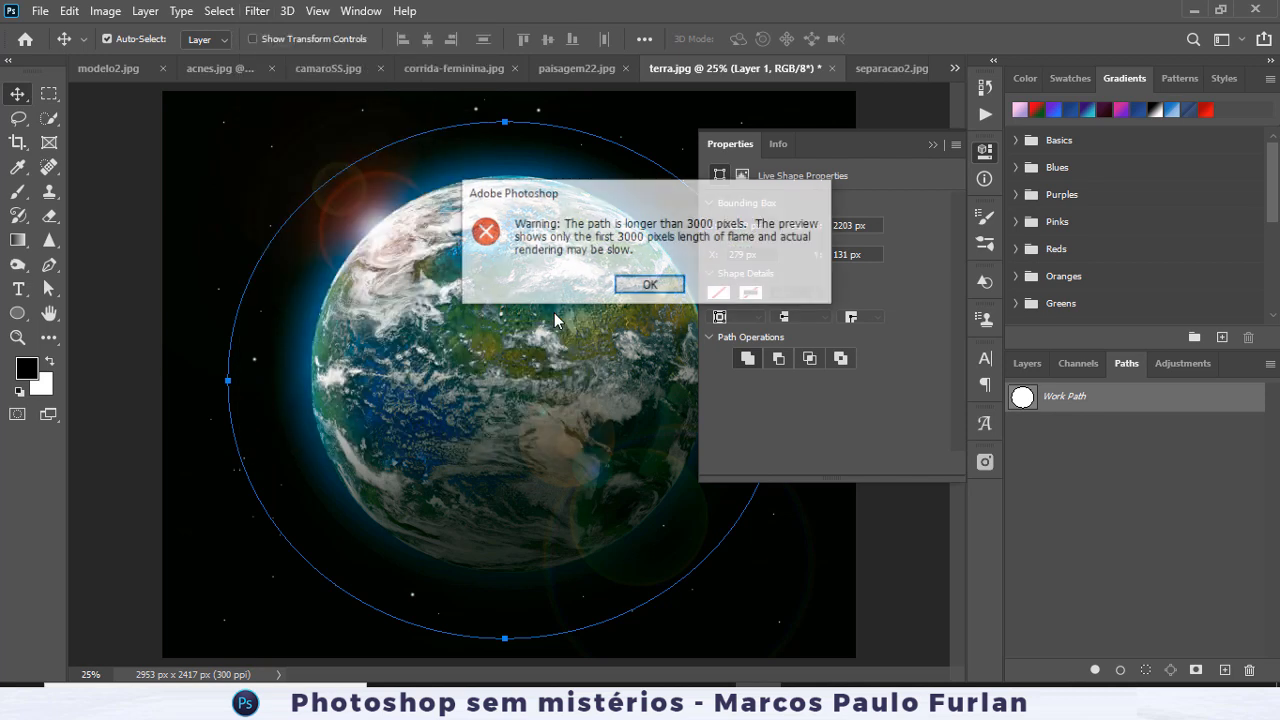
click(650, 286)
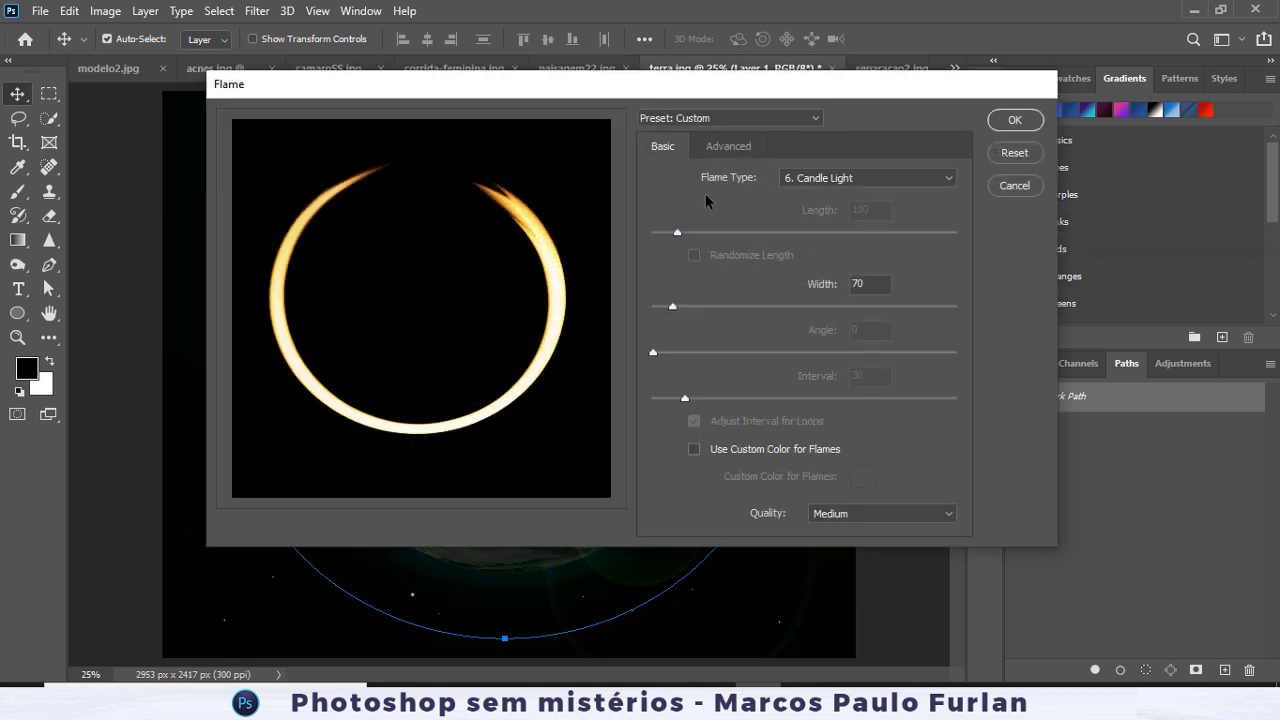
click(813, 119)
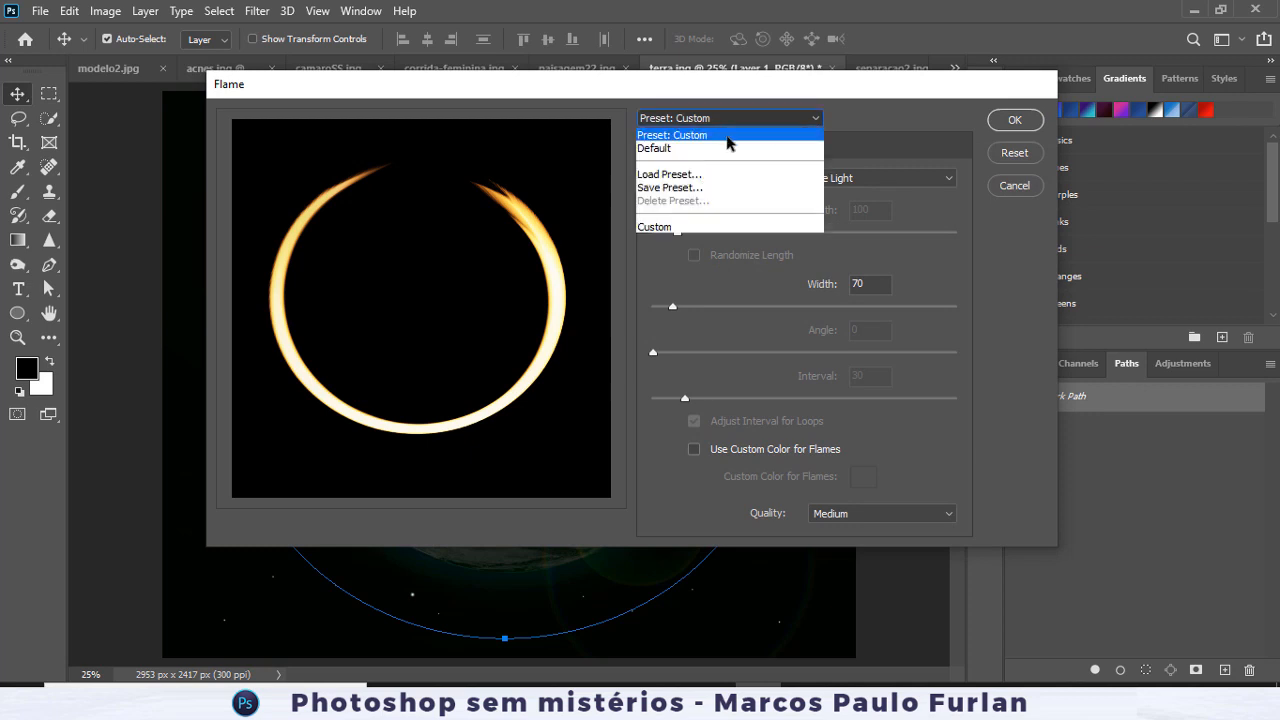
click(757, 121)
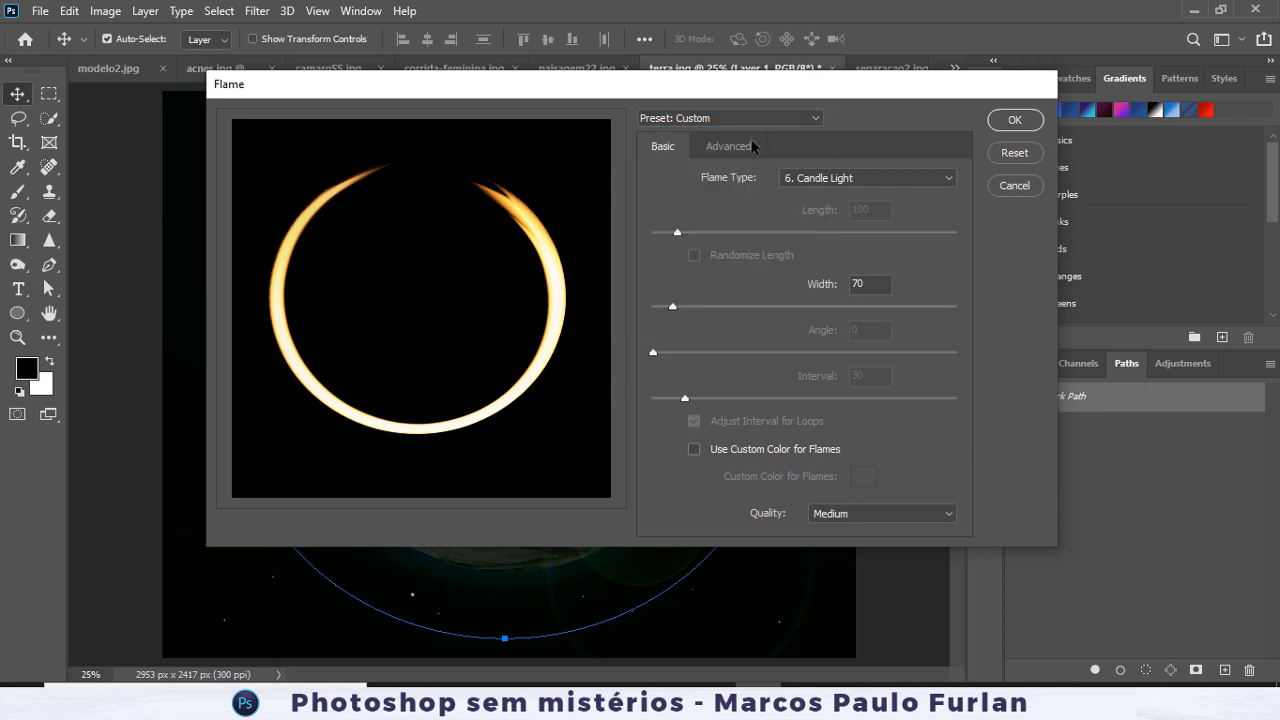
Try the flame types One Flame Along Path, Multiple Flames Along Path and Multiple Flames One Direction, and return to Candle Light.
click(814, 179)
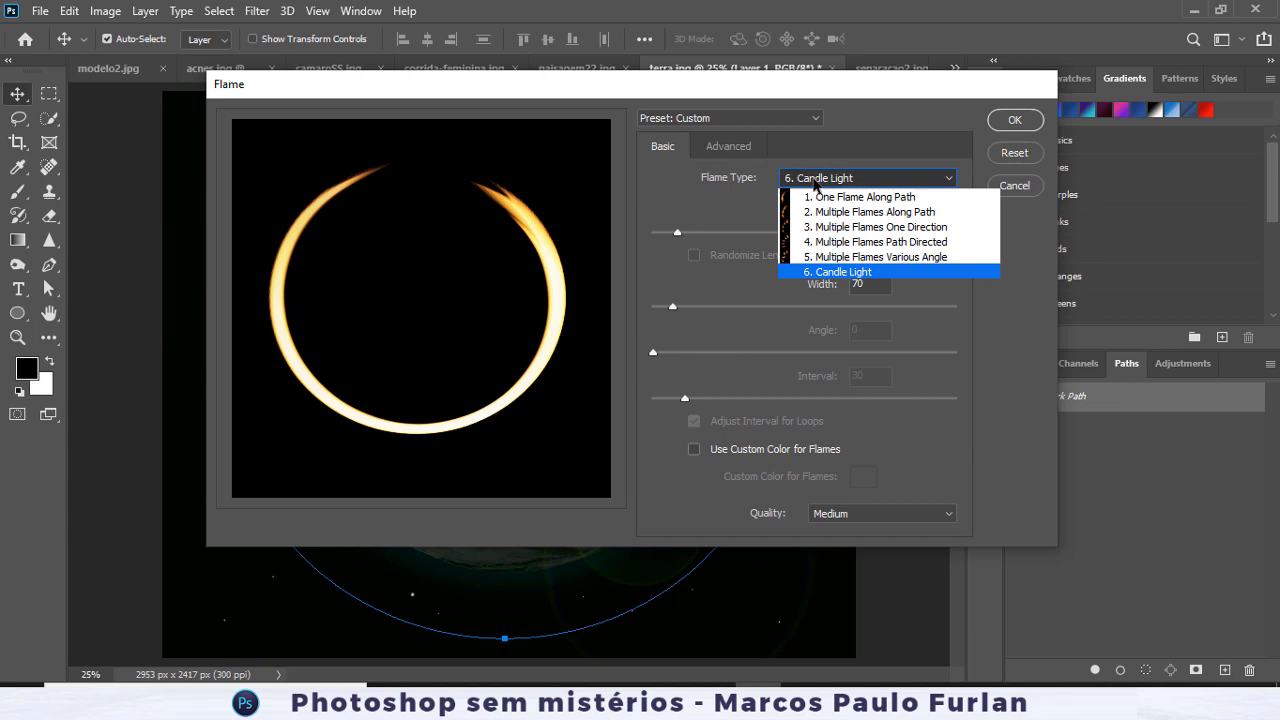
click(841, 198)
click(845, 178)
click(850, 210)
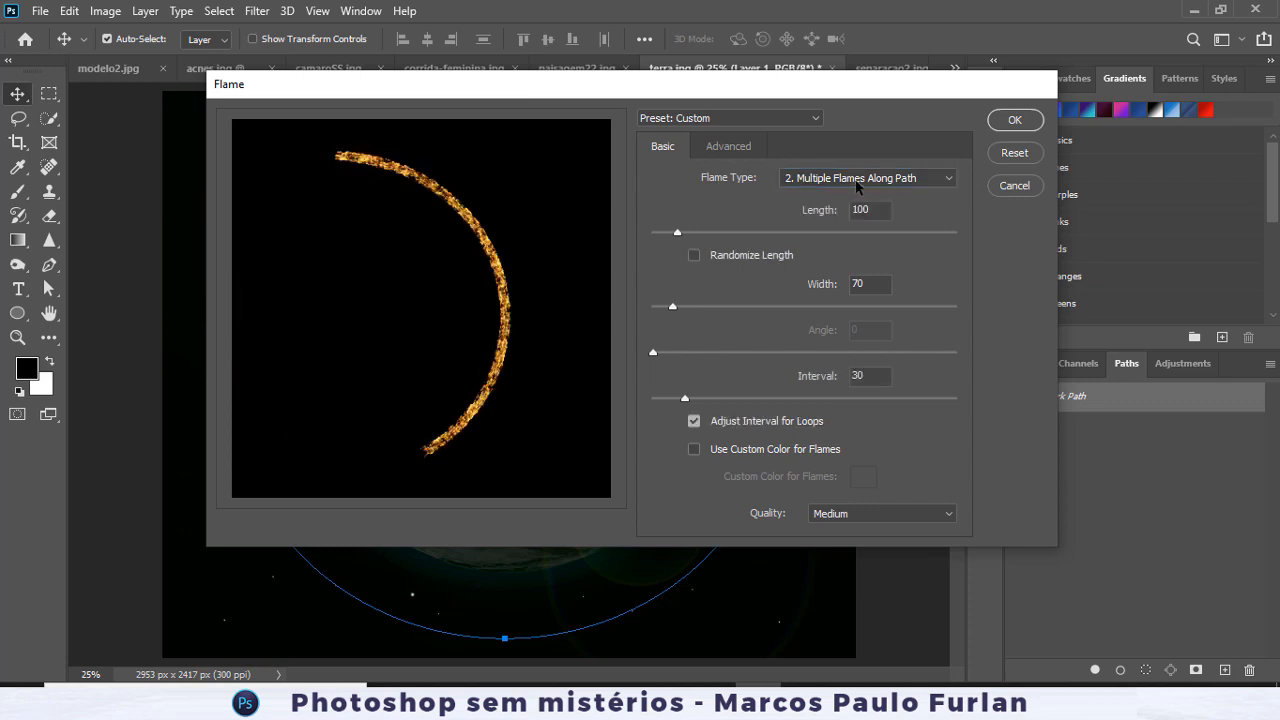
click(857, 182)
click(845, 227)
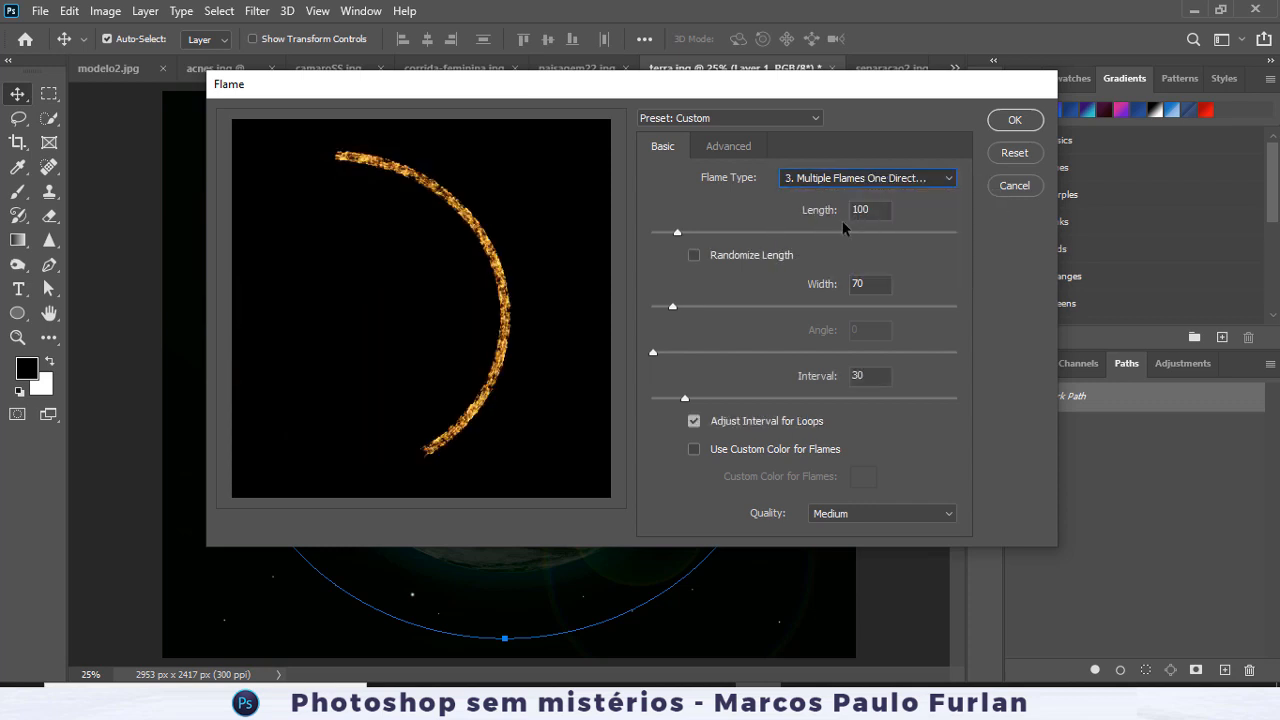
click(856, 180)
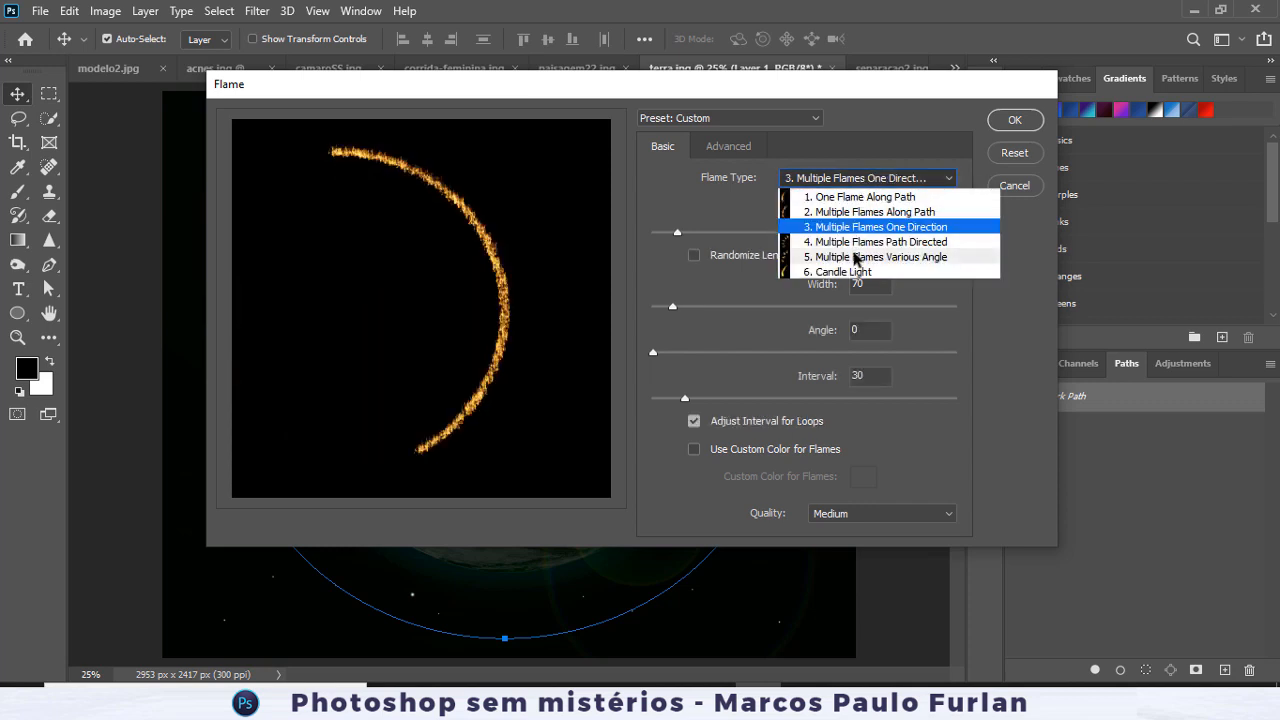
click(851, 272)
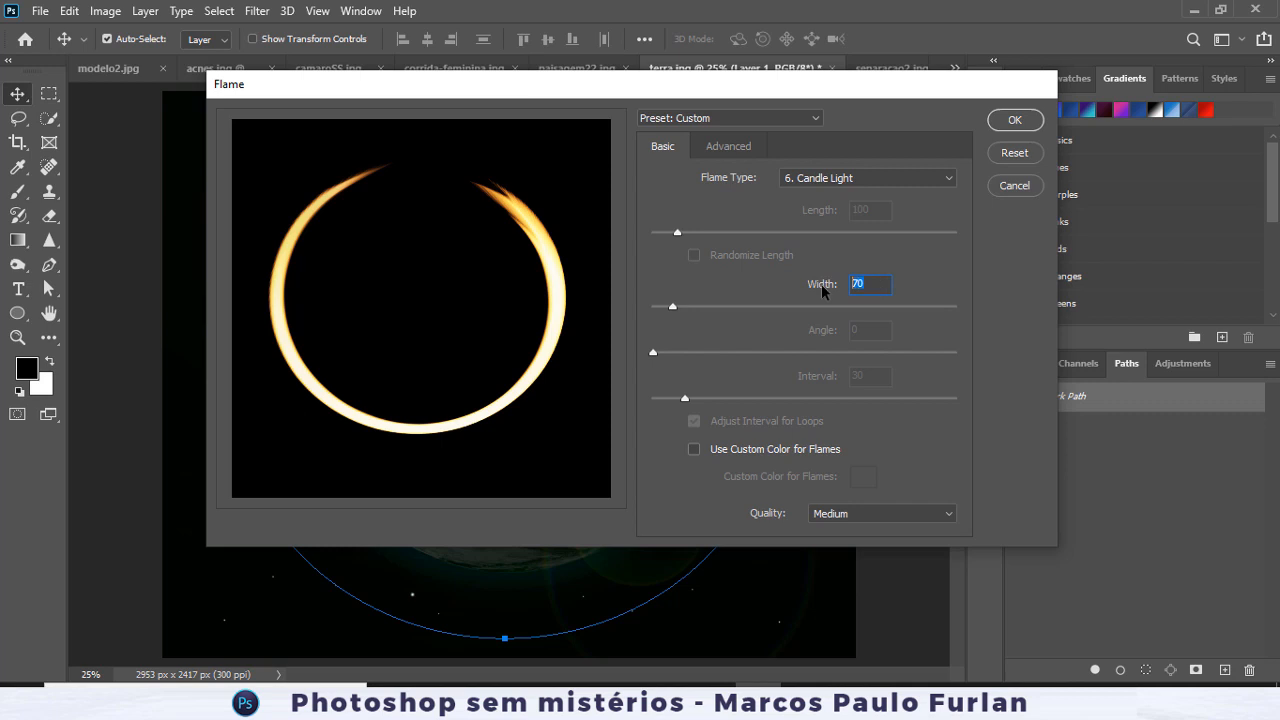
Set the flame width to 40 and keep the quality at Medium.
text(40)
key(Tab)
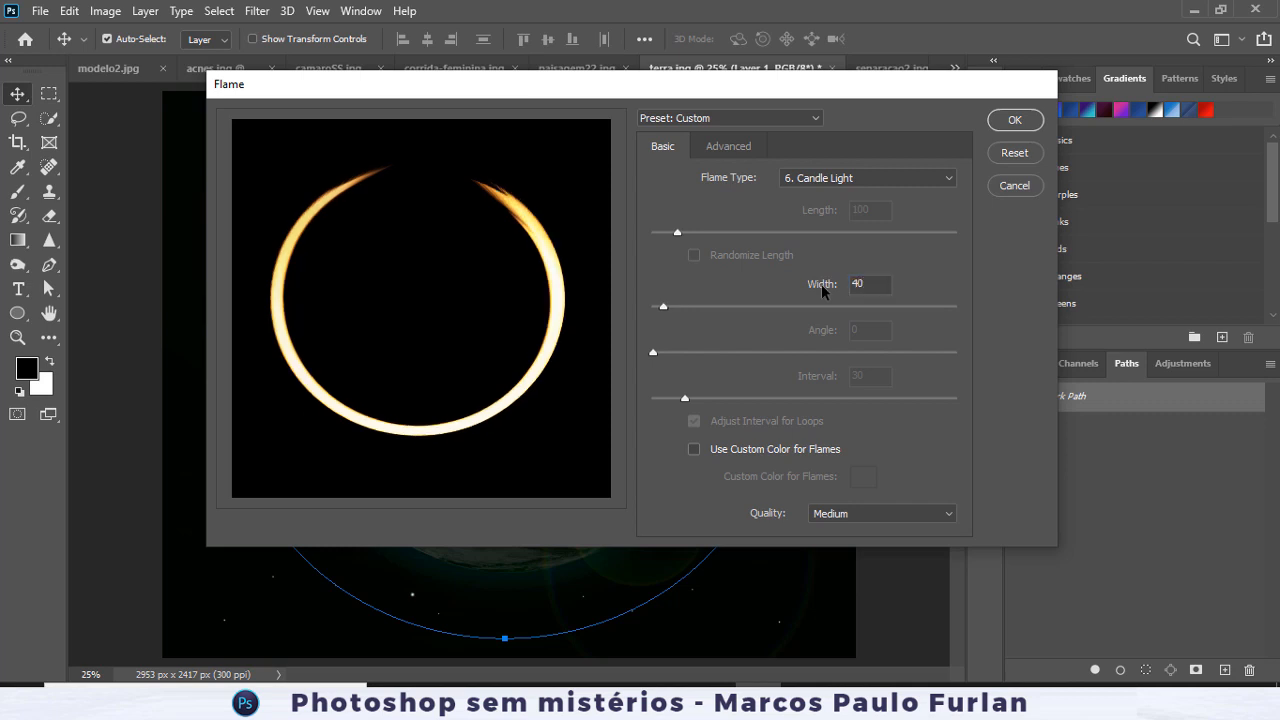
click(860, 518)
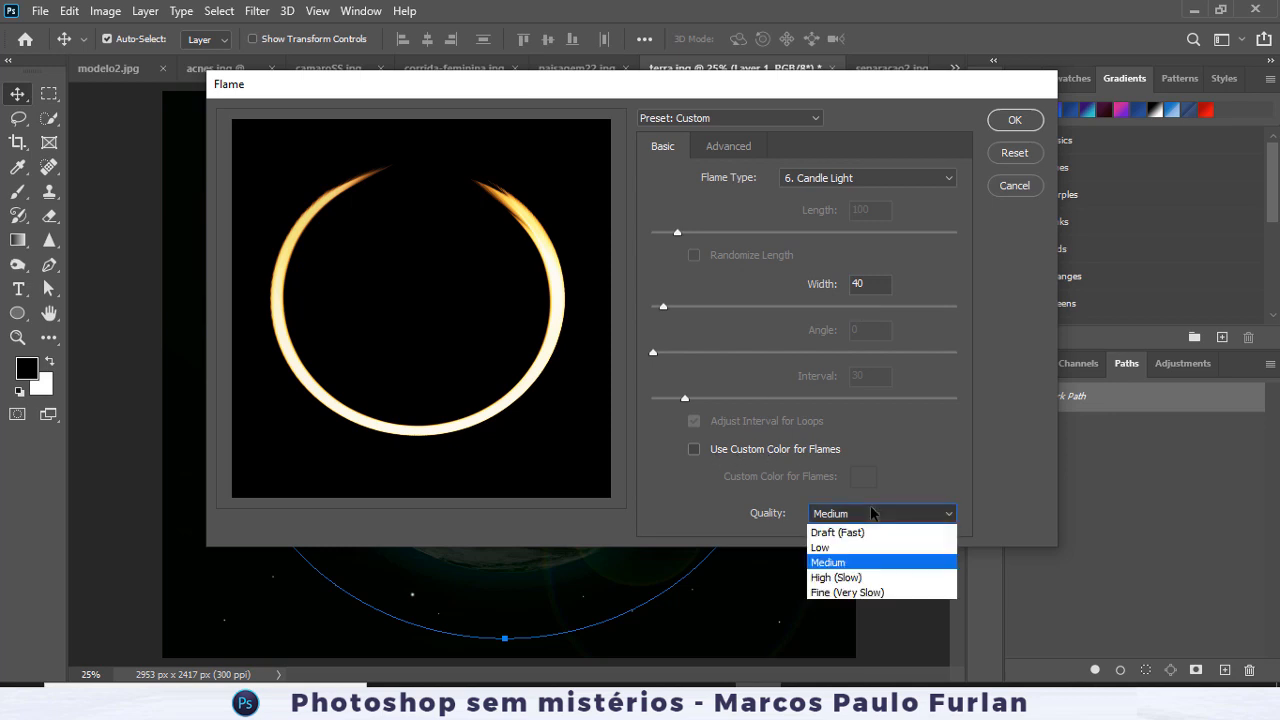
click(866, 517)
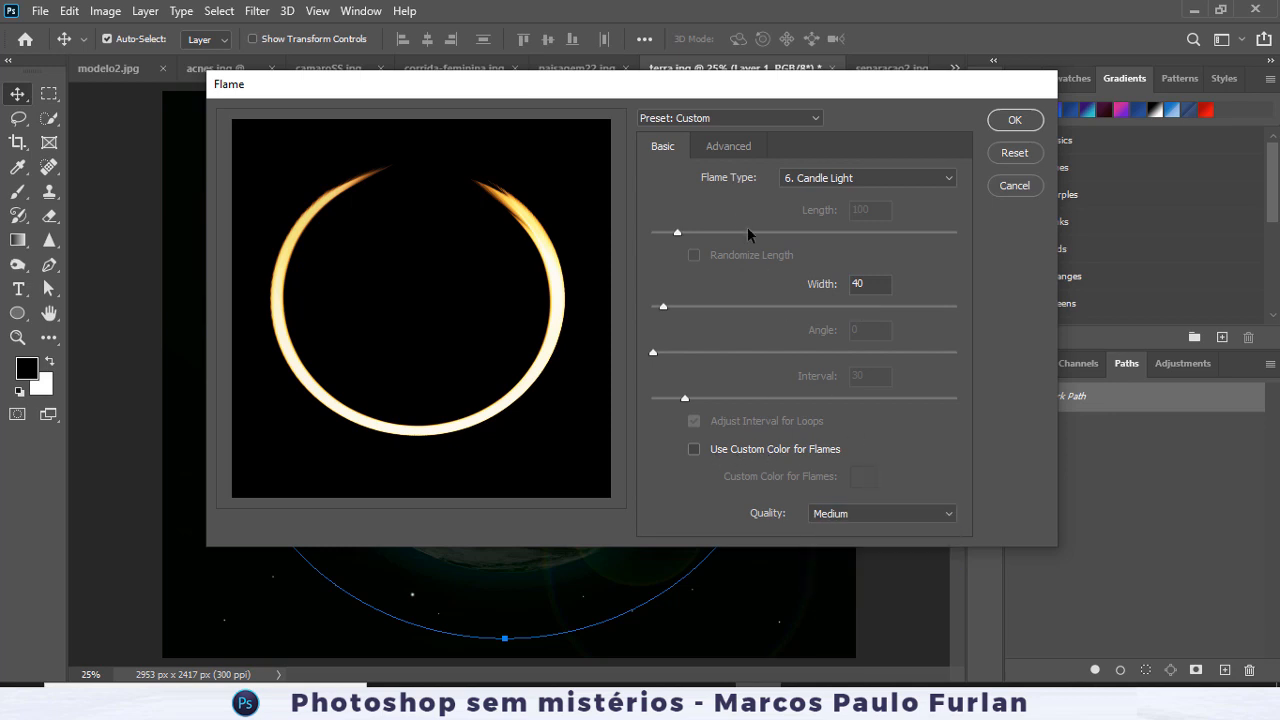
Set the advanced flame options to Turbulent 30, Jag 24 and the Violent flame style, keeping Arrangement at 1.
click(713, 146)
drag(699, 200, 715, 197)
drag(719, 200, 737, 200)
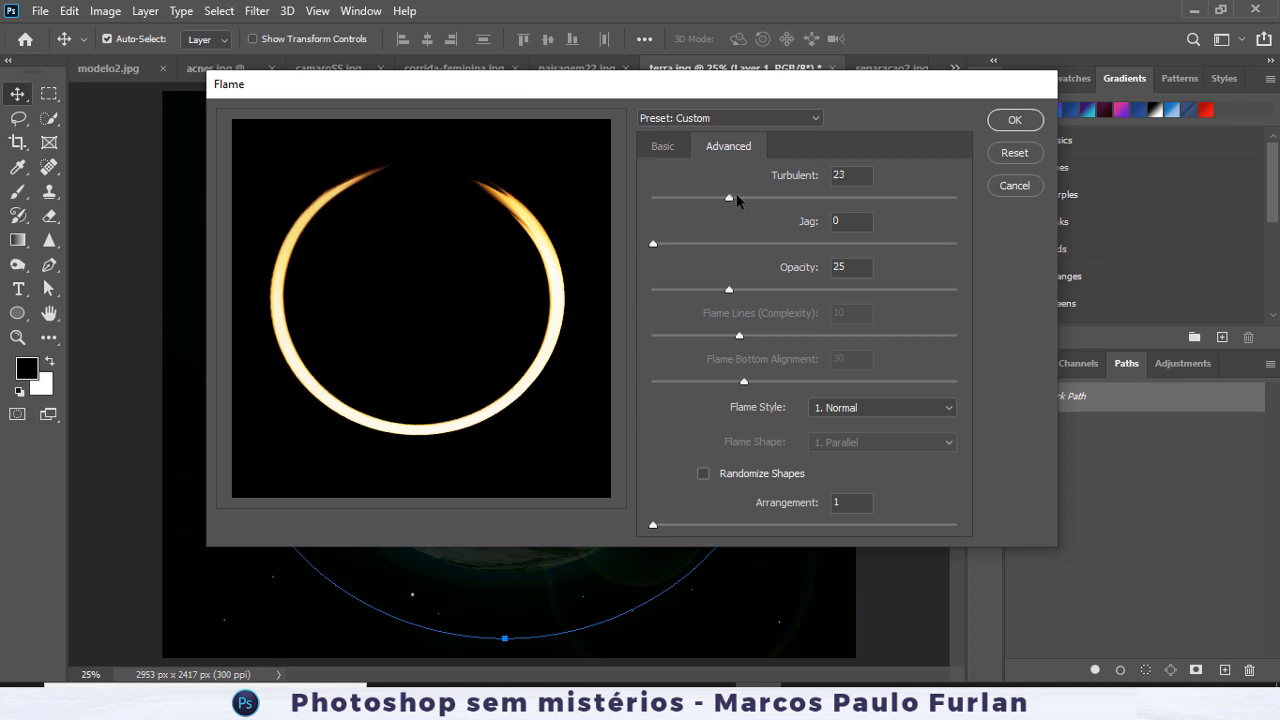
drag(653, 243, 725, 247)
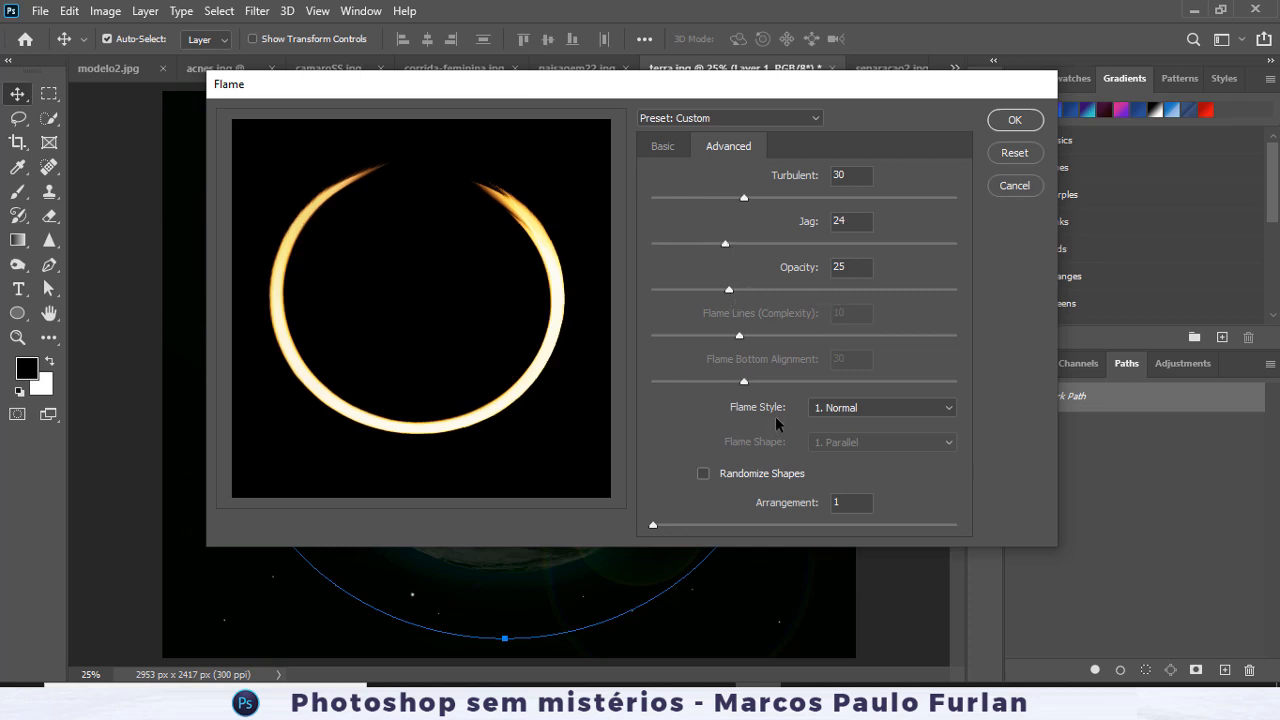
click(839, 412)
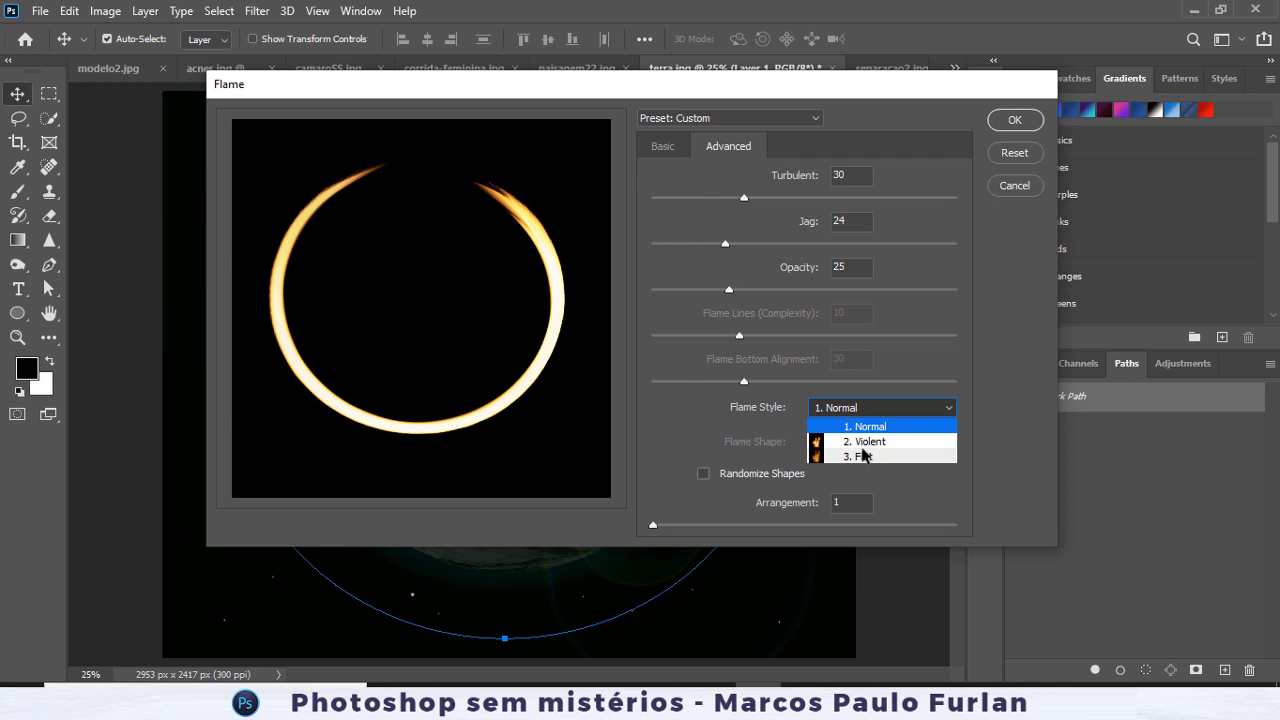
click(866, 442)
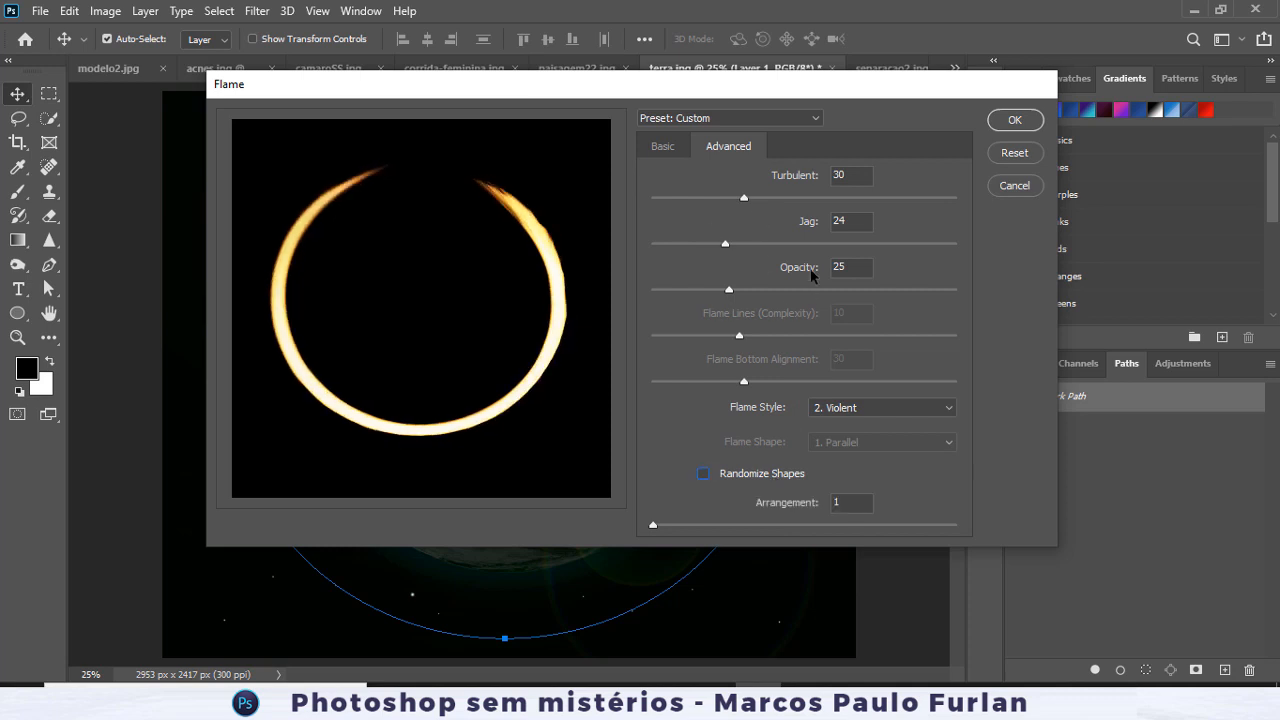
mouse_move(654, 525)
mouse_down()
mouse_move(765, 527)
mouse_move(652, 527)
mouse_up()
Switch the flame type to One Flame Along Path and set its flame shape to Spread.
click(664, 147)
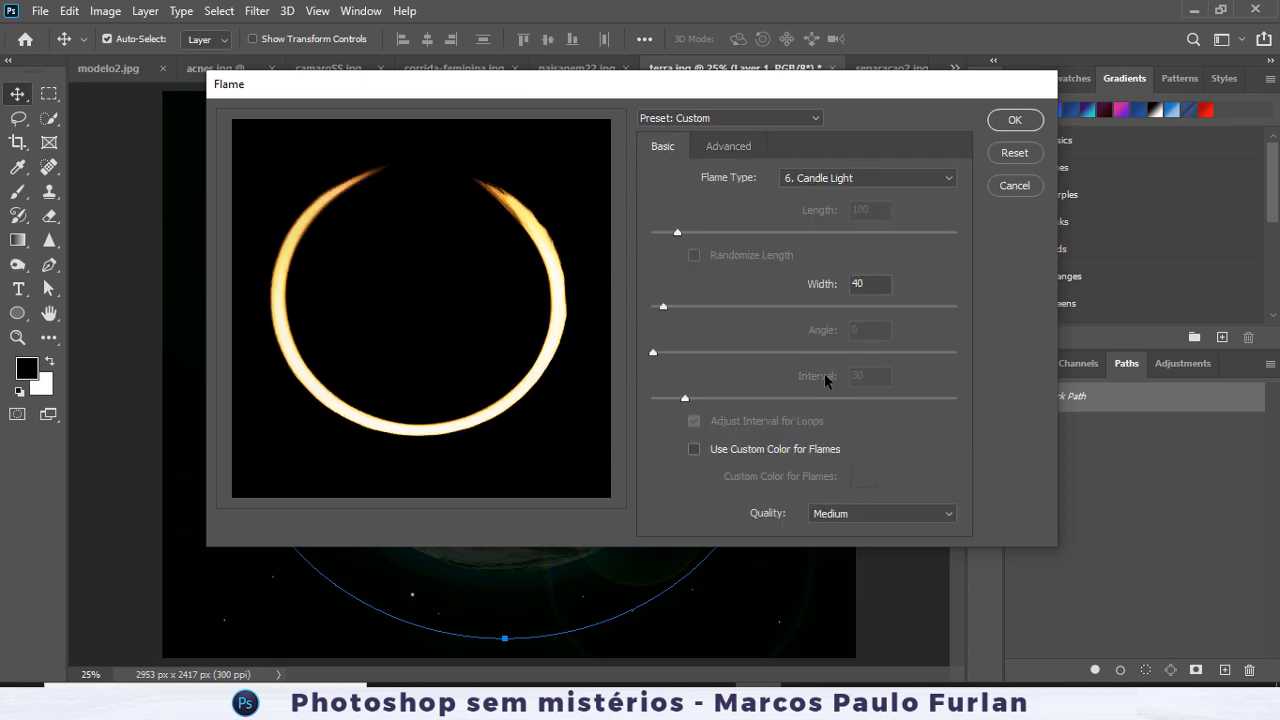
click(817, 177)
click(830, 195)
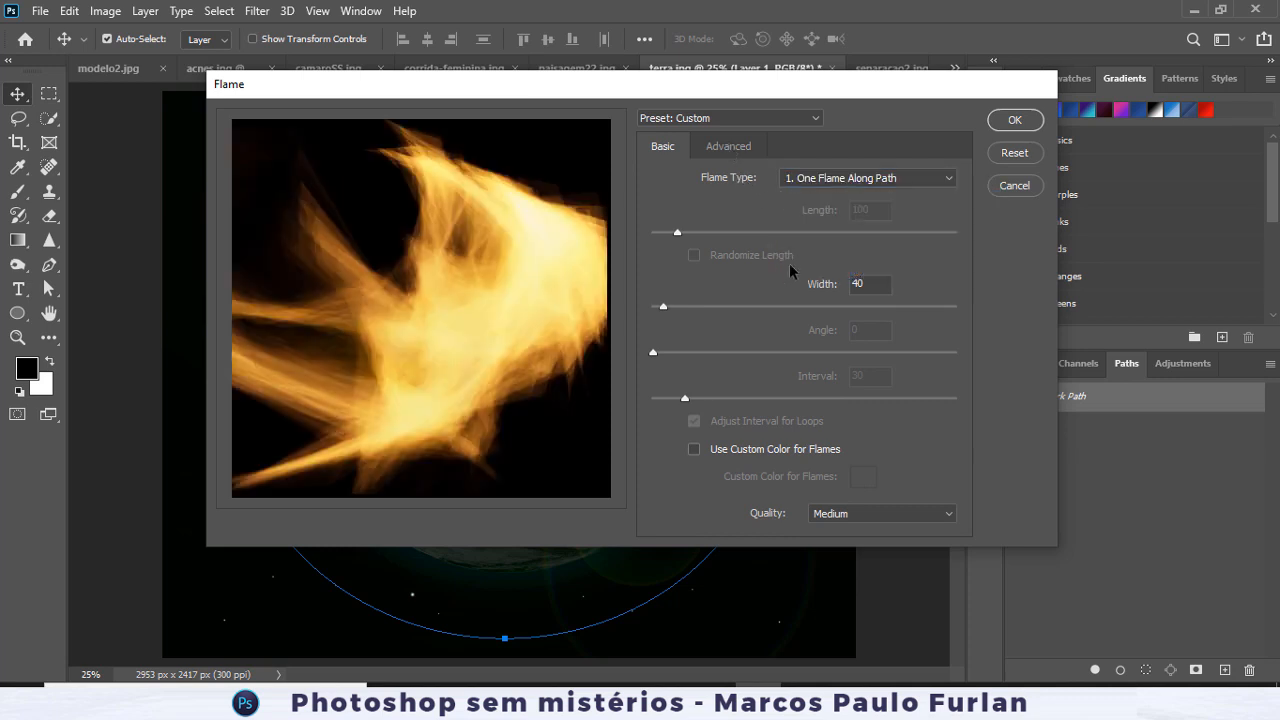
click(730, 146)
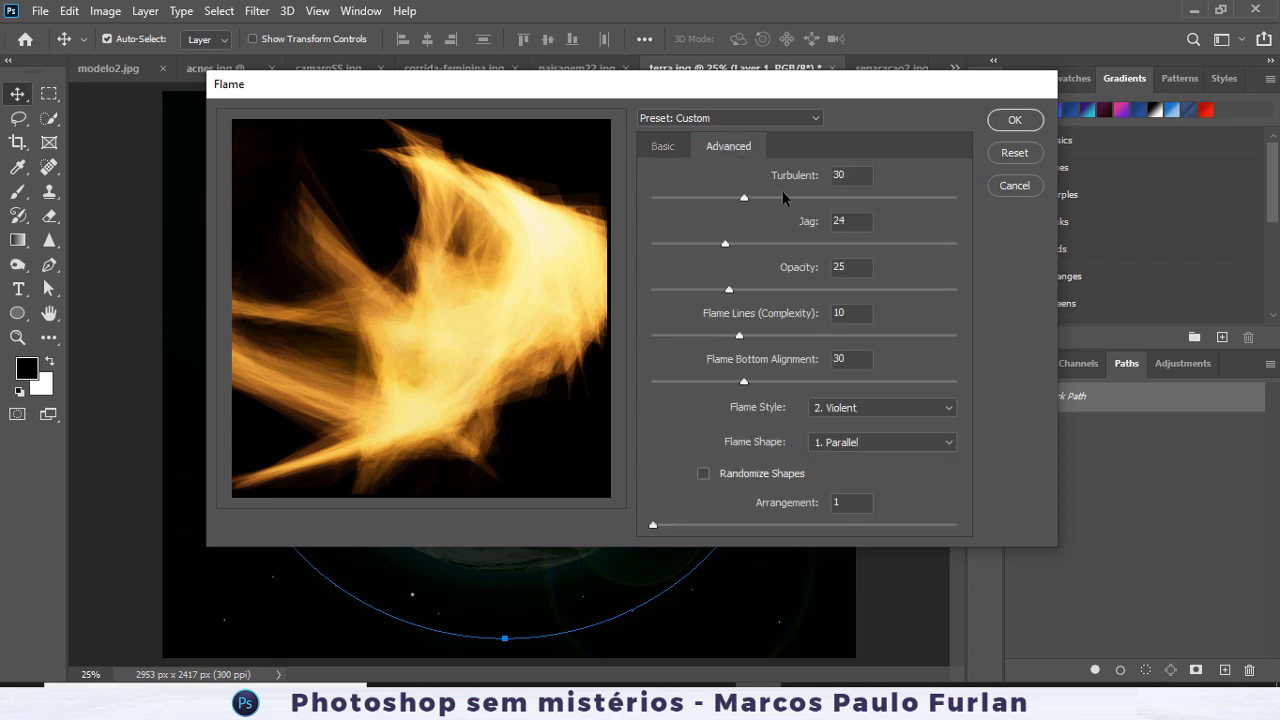
click(888, 449)
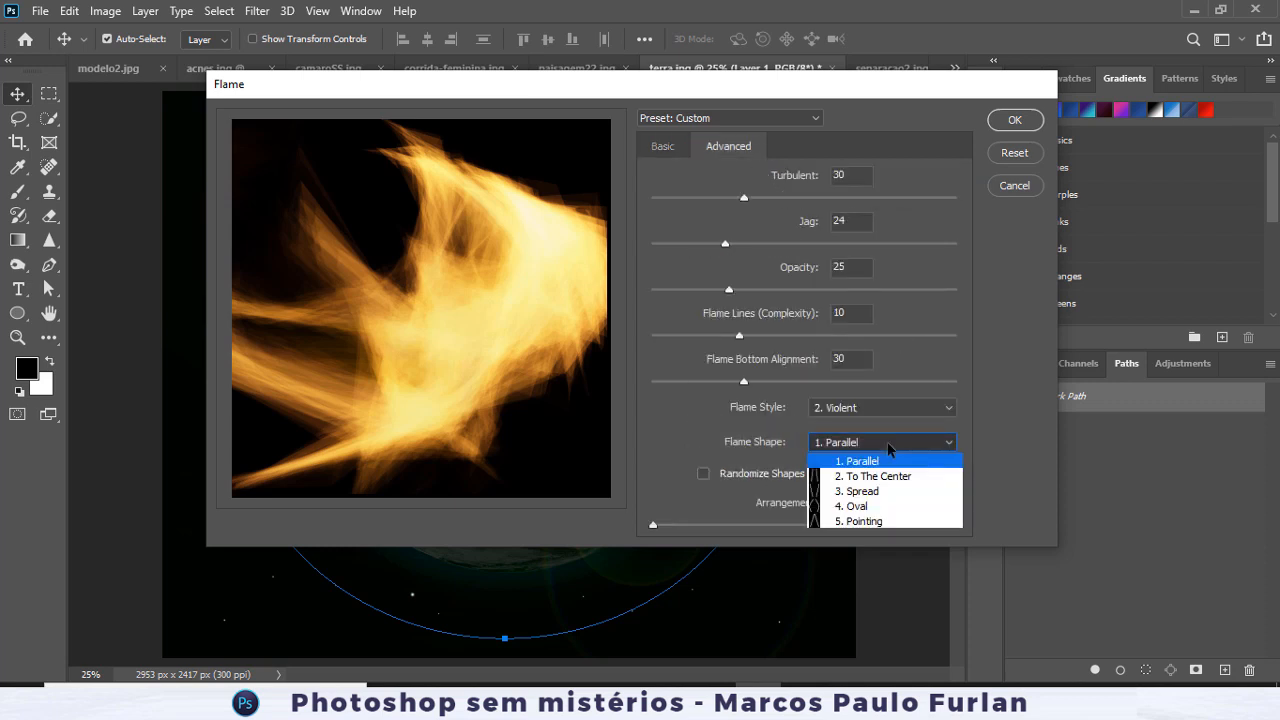
click(862, 491)
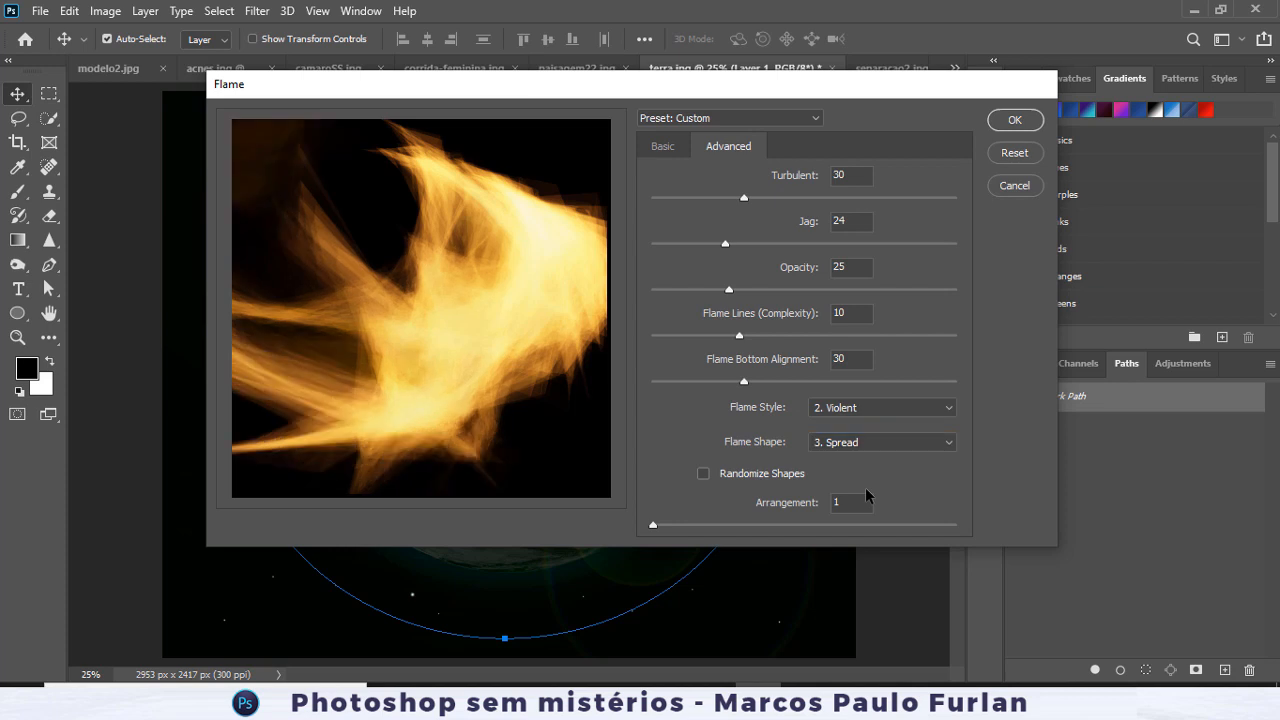
Increase Turbulent to 45, Jag to 51 and Flame Bottom Alignment to 49.
drag(746, 199, 789, 199)
drag(725, 243, 807, 243)
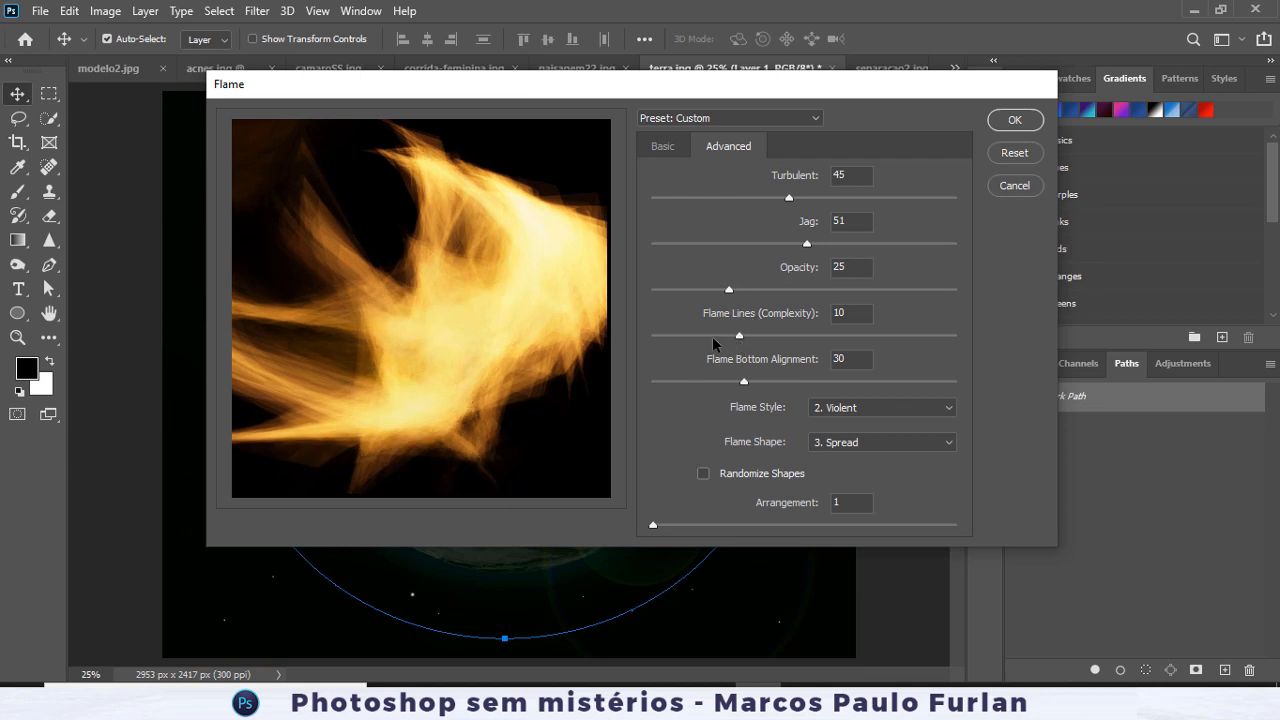
drag(751, 383, 800, 383)
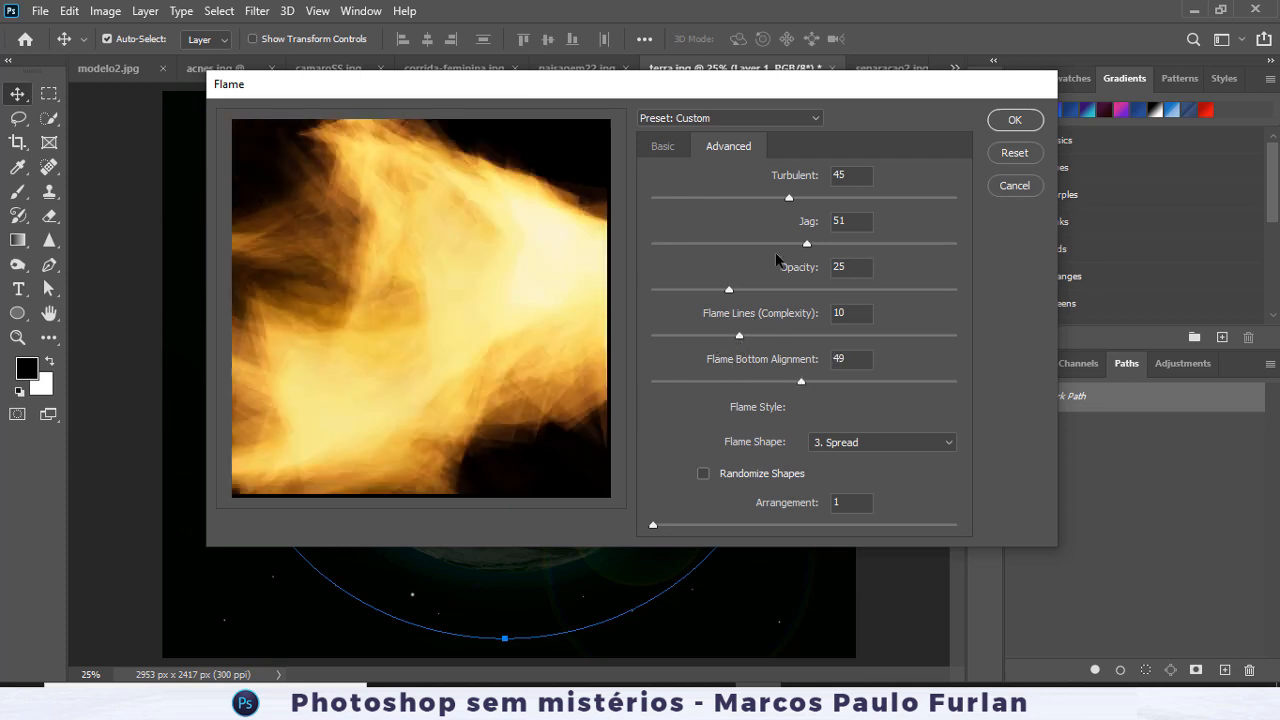
Try the Multiple Flames Various Angle type and check its flame style and shape options, keeping Violent and Spread.
click(663, 146)
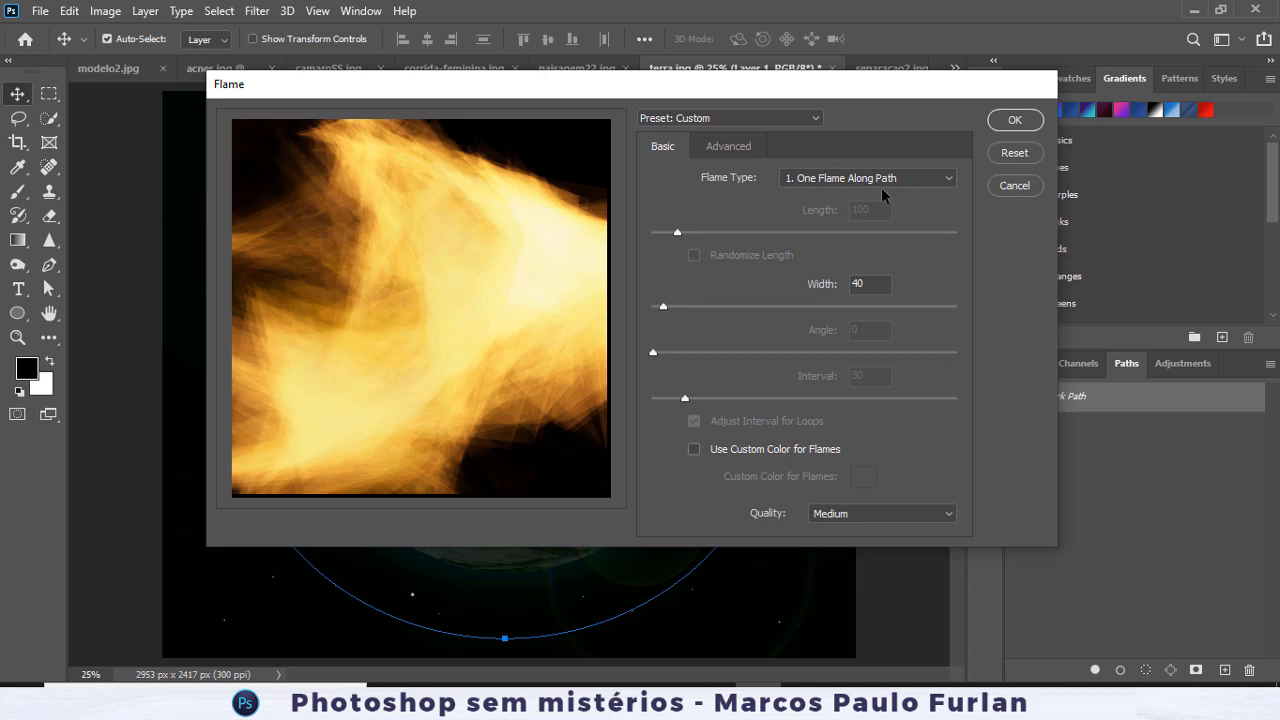
click(881, 180)
click(858, 257)
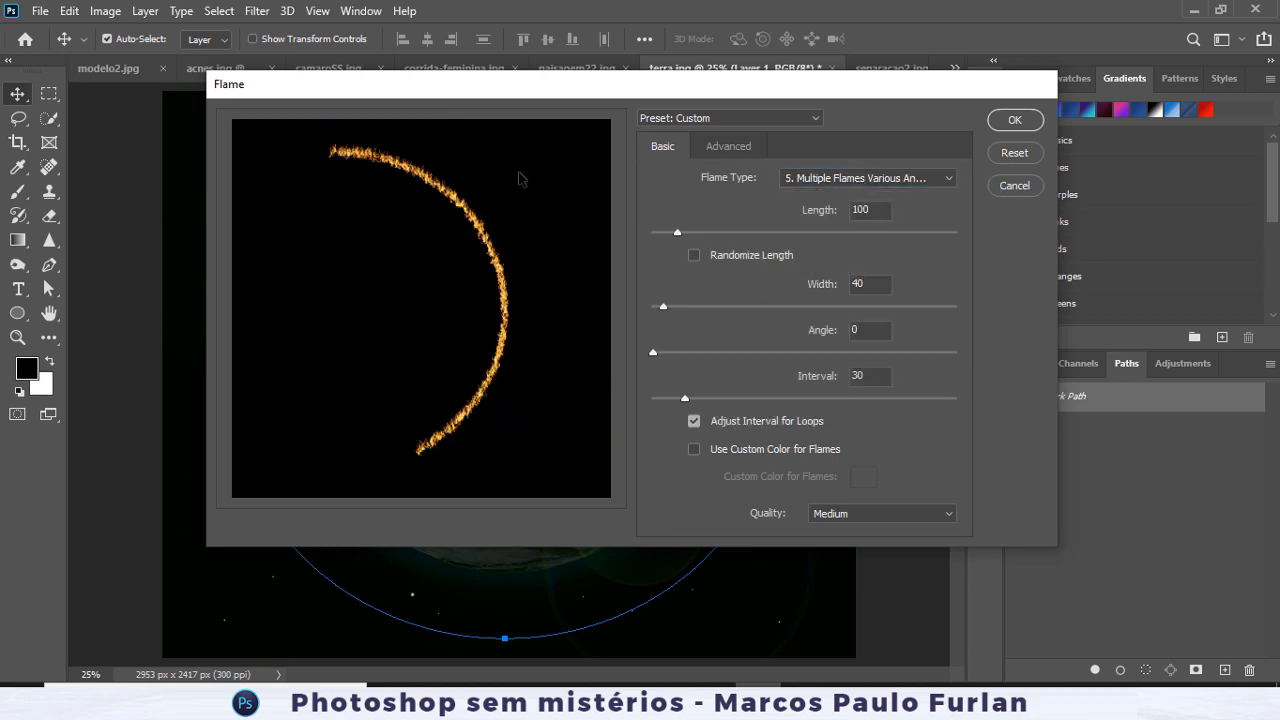
click(744, 146)
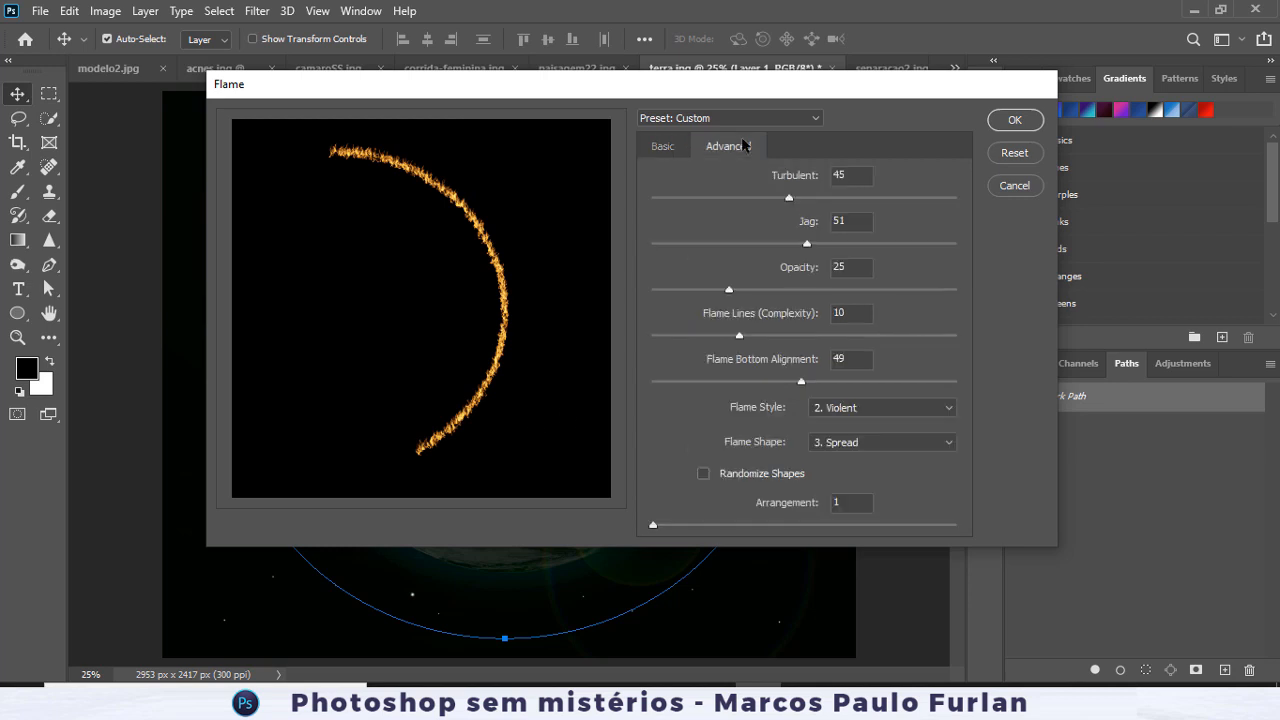
click(868, 406)
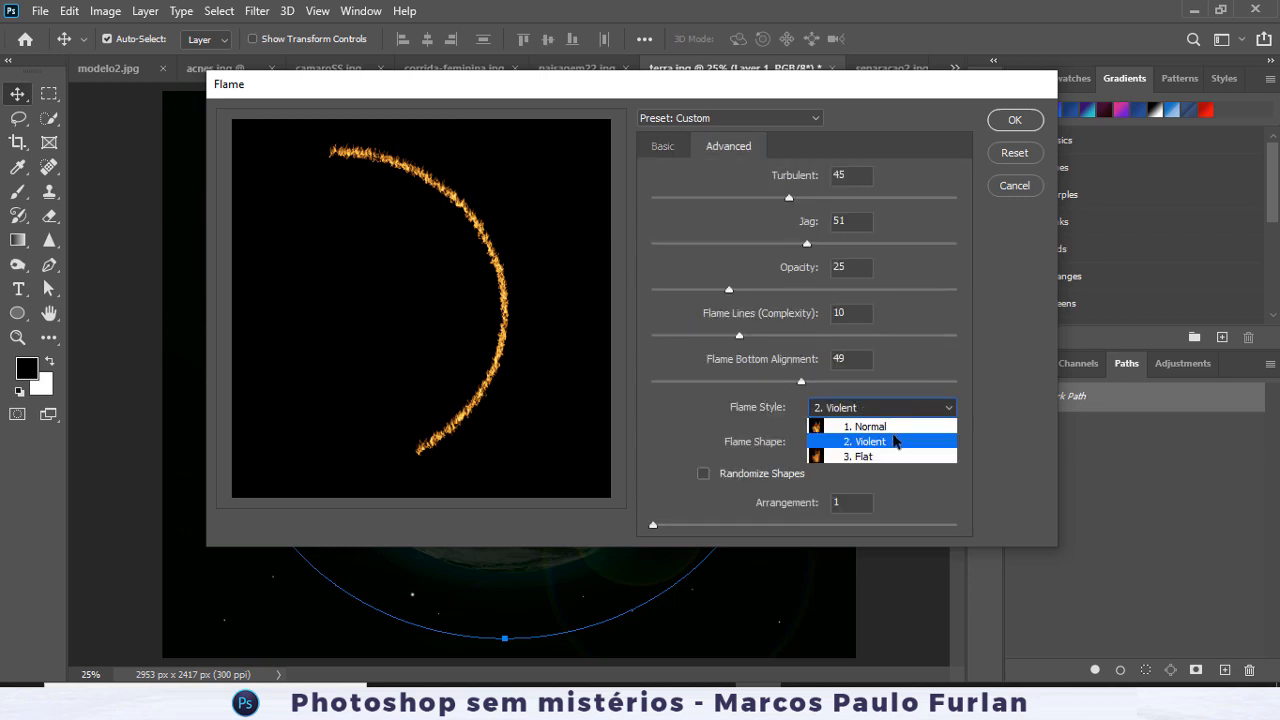
click(642, 420)
click(850, 442)
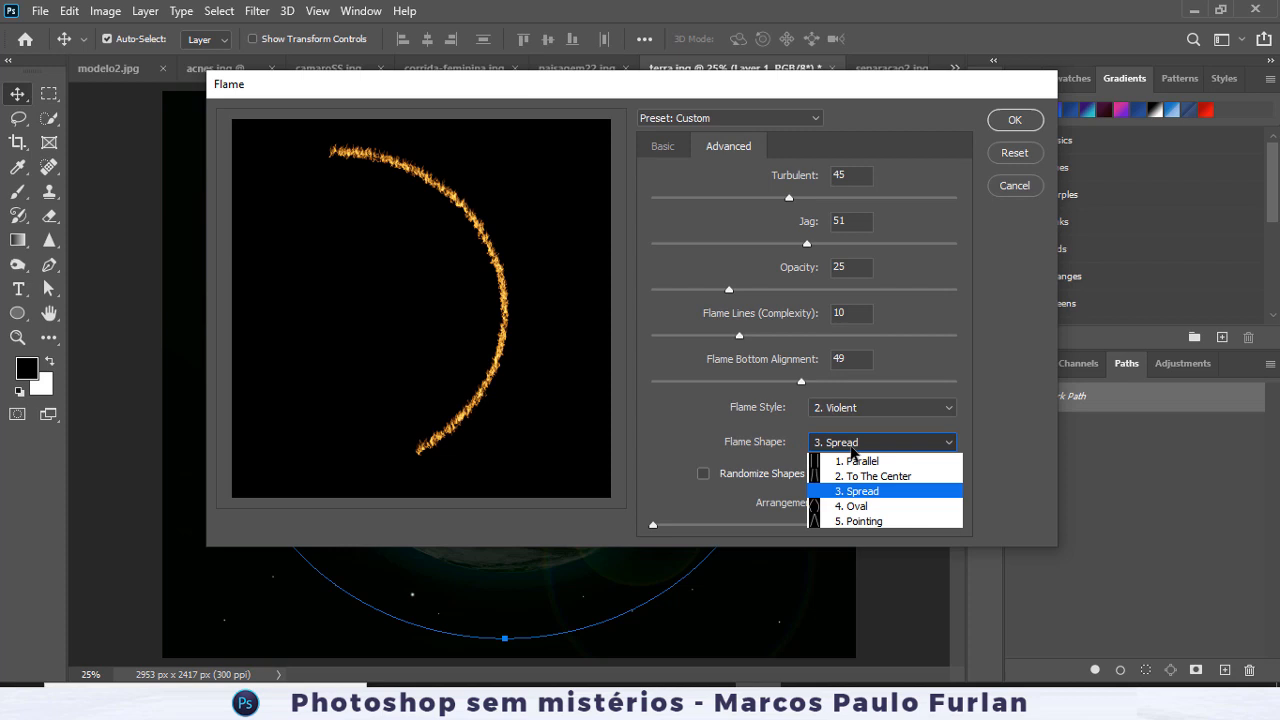
click(875, 441)
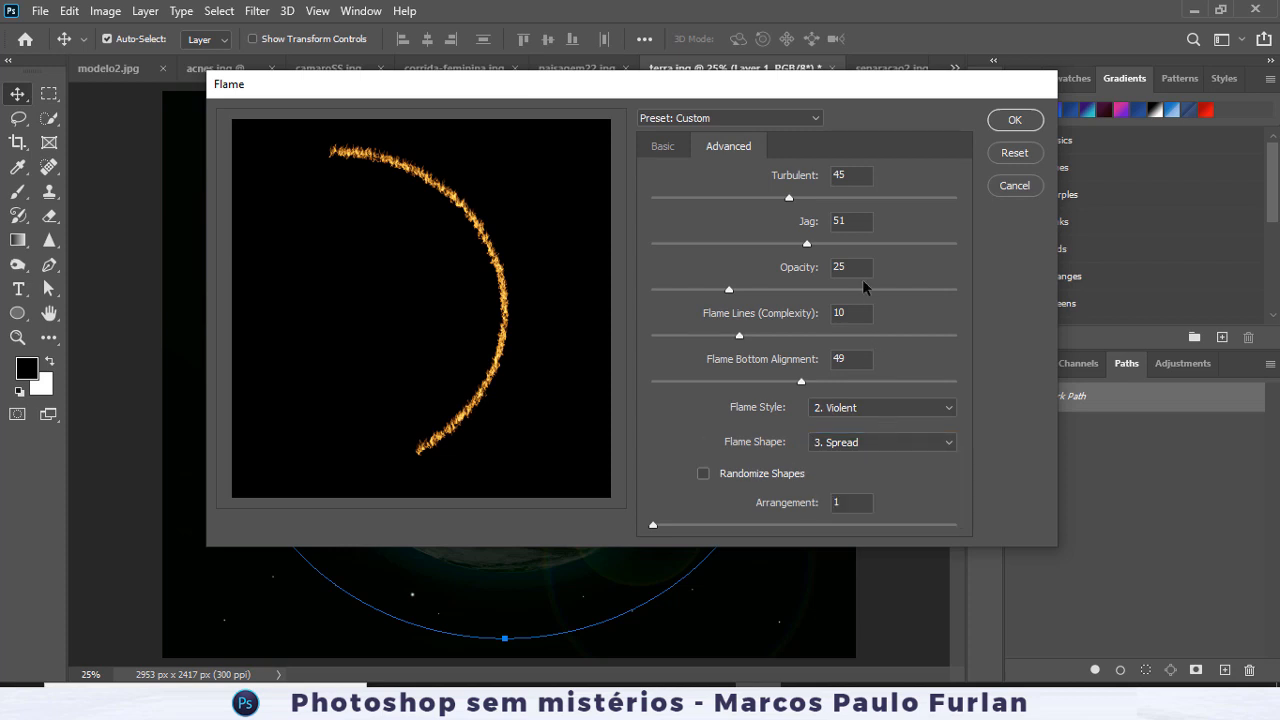
Try the Multiple Flames Along Path type and review its advanced and basic settings.
click(672, 146)
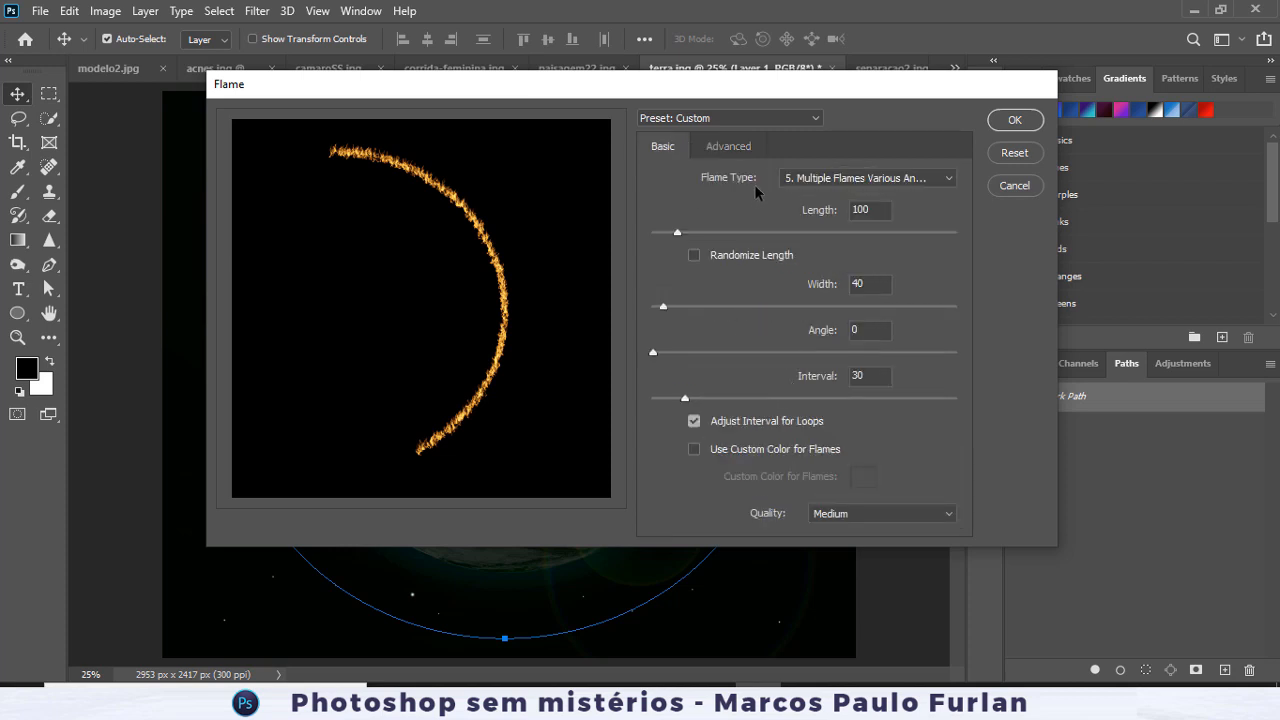
click(866, 178)
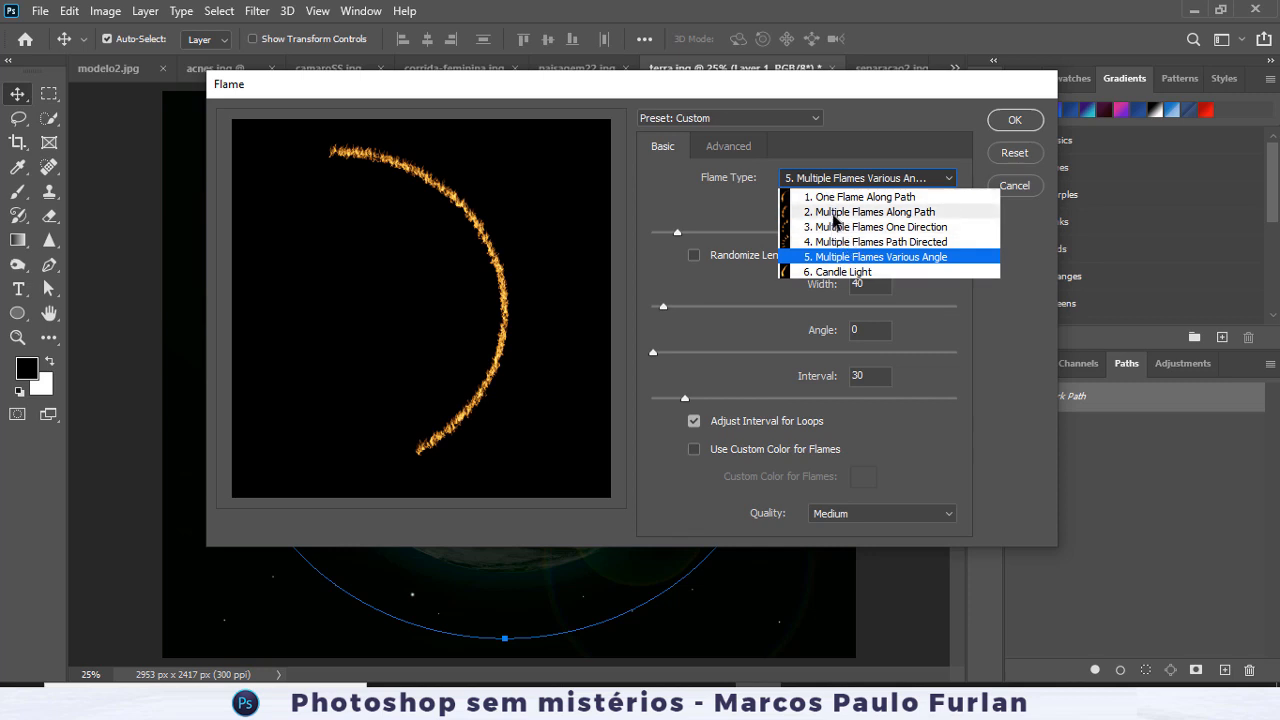
click(832, 212)
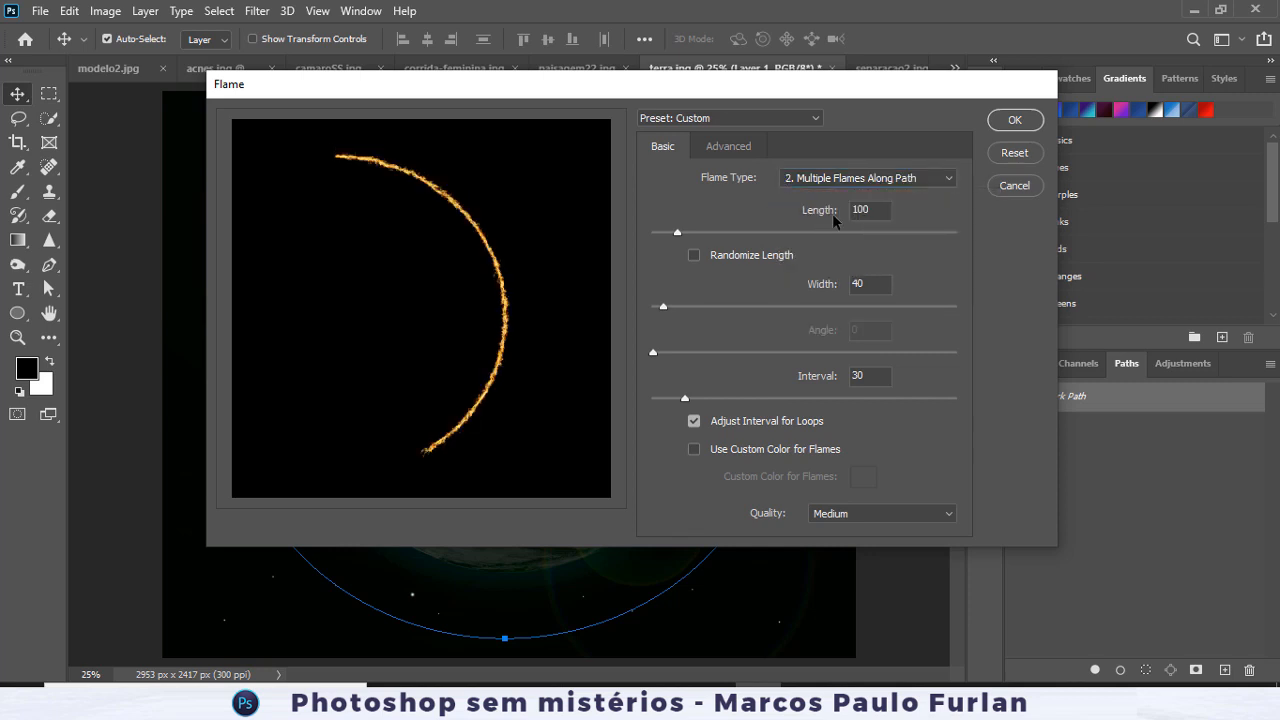
click(730, 147)
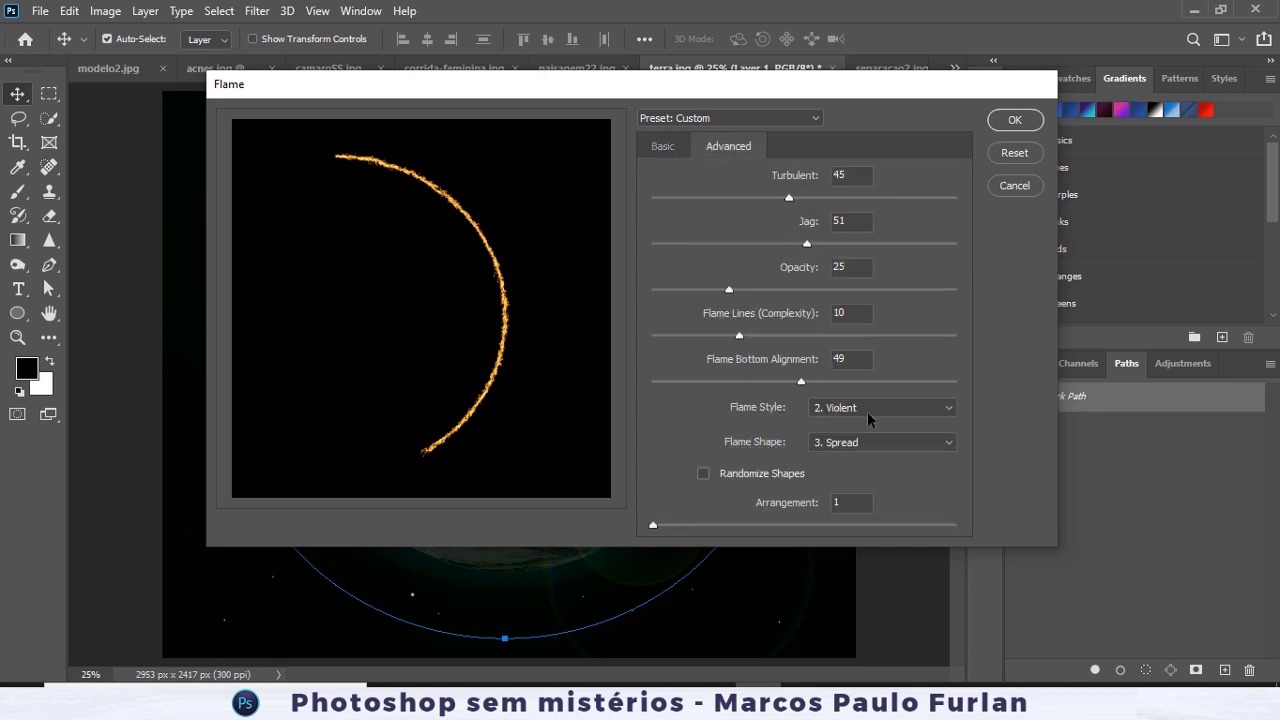
click(666, 150)
click(748, 148)
click(658, 152)
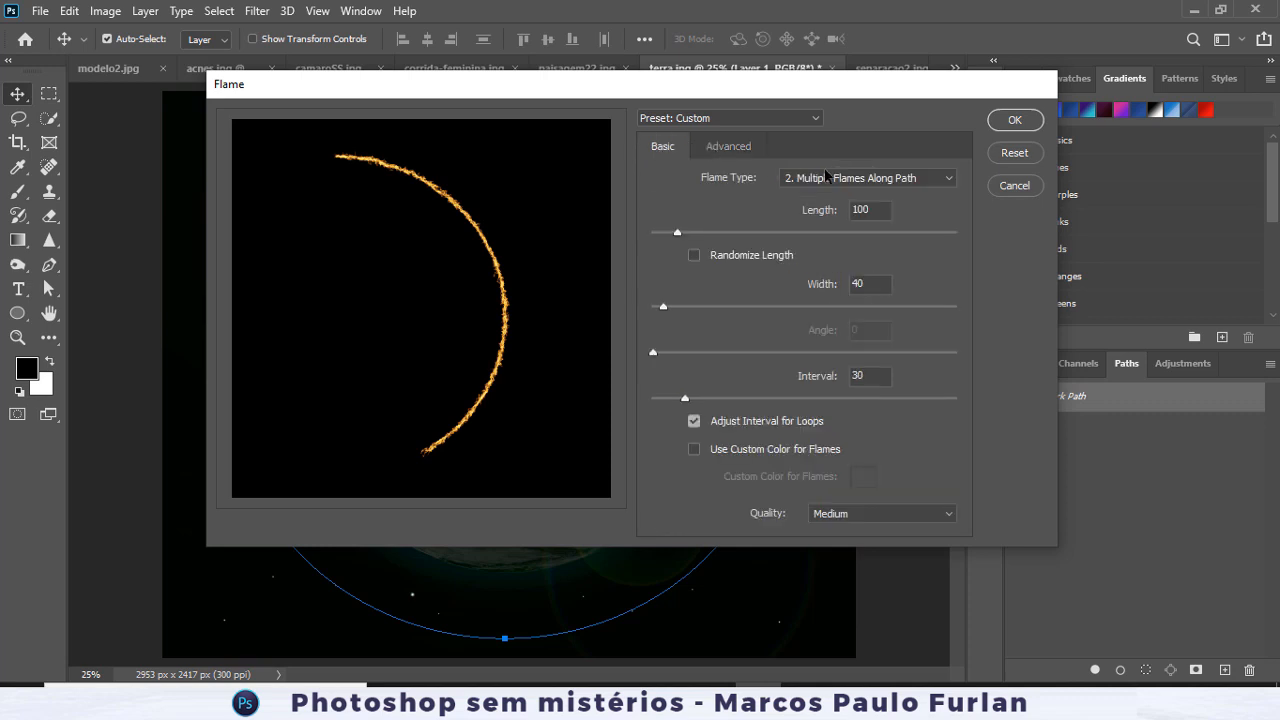
Set the flame type back to Candle Light, apply the Flame filter and collapse the shape properties covering the image.
click(826, 177)
click(830, 280)
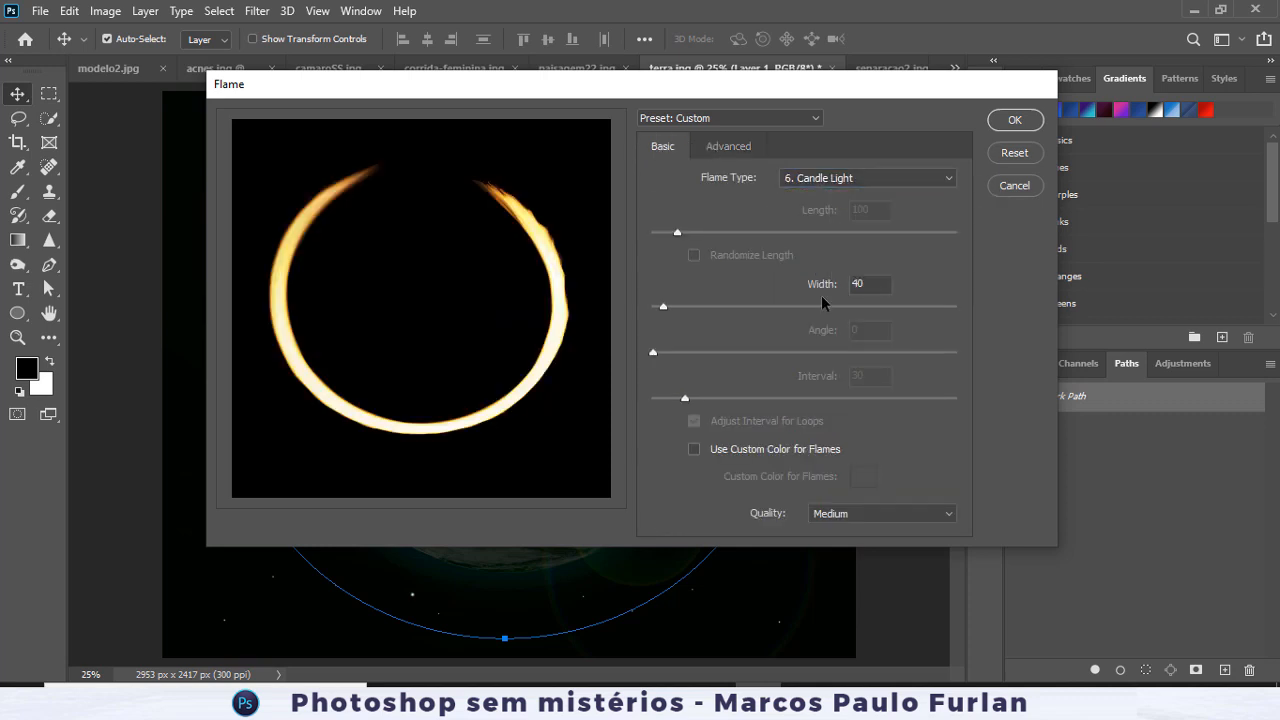
click(1014, 120)
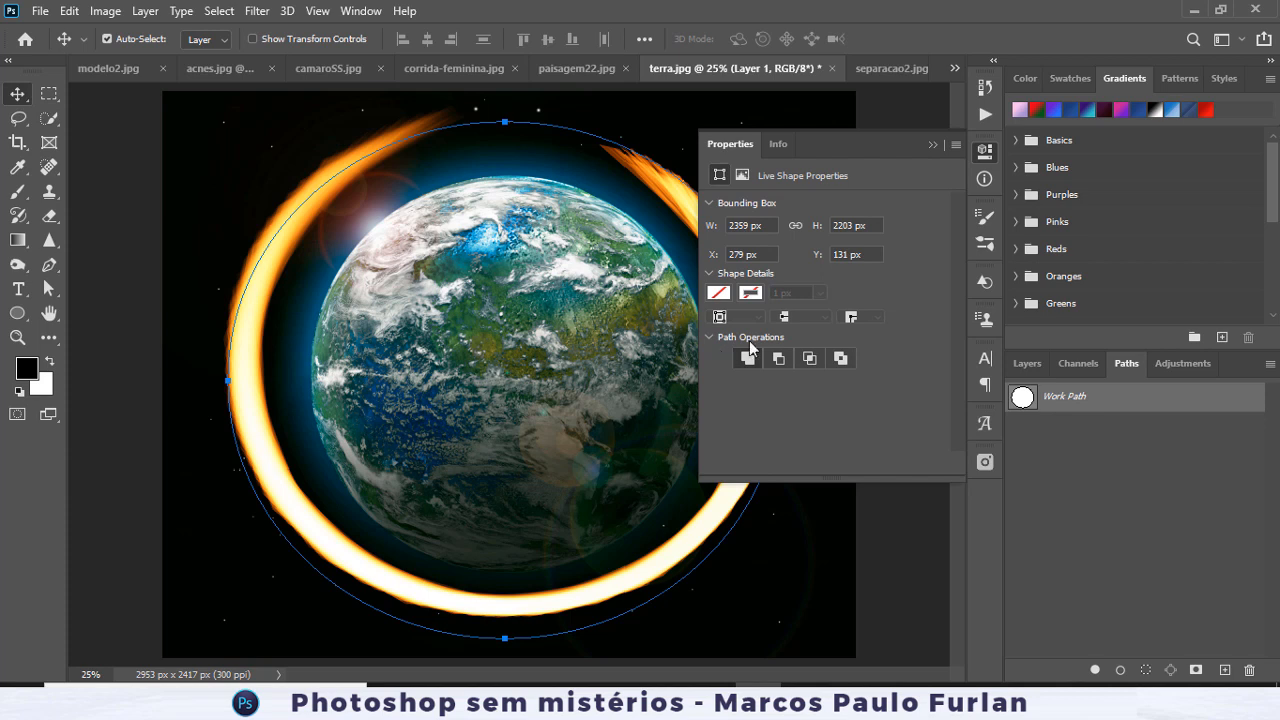
click(985, 152)
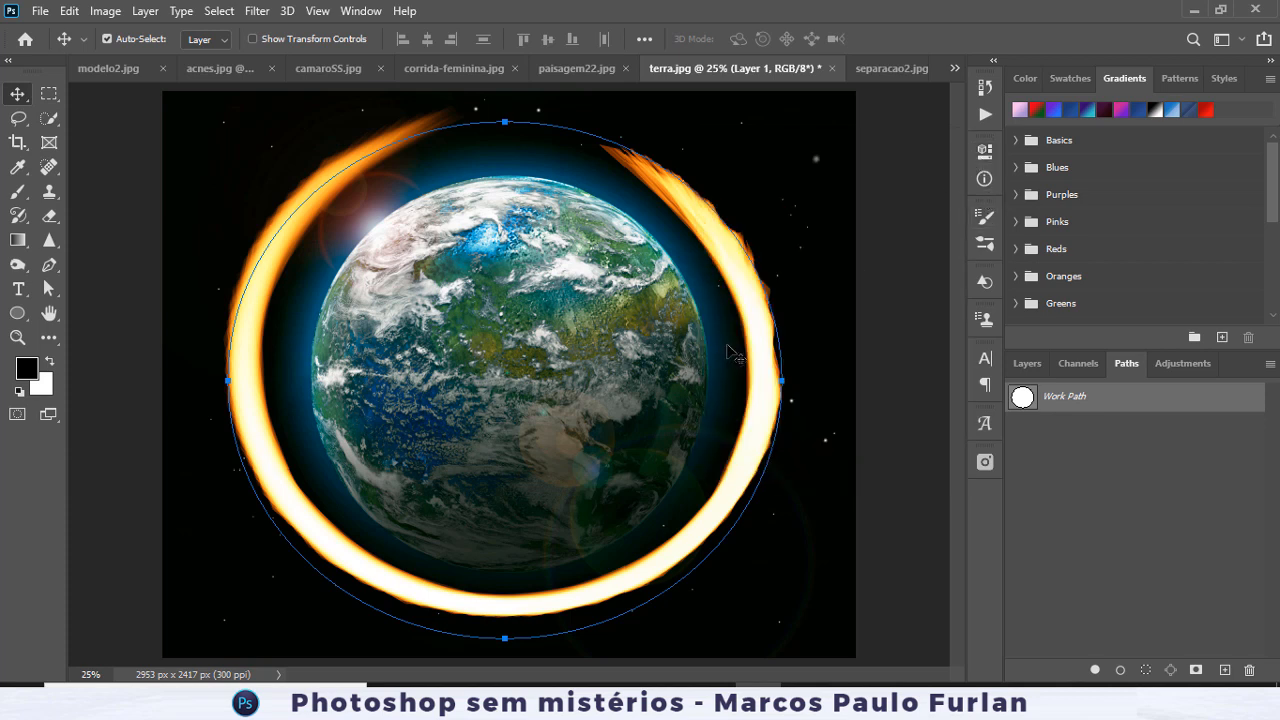
Preview different blend modes on the flame layer and keep it on Normal.
click(1030, 364)
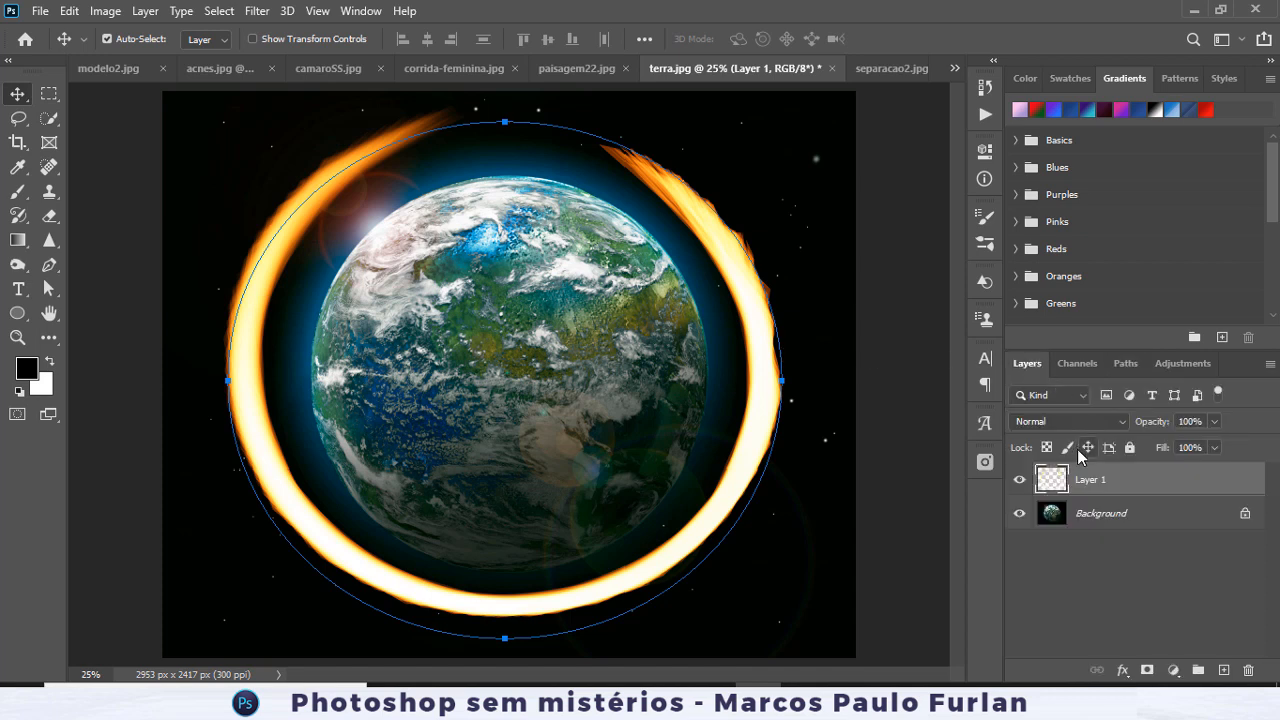
click(1120, 422)
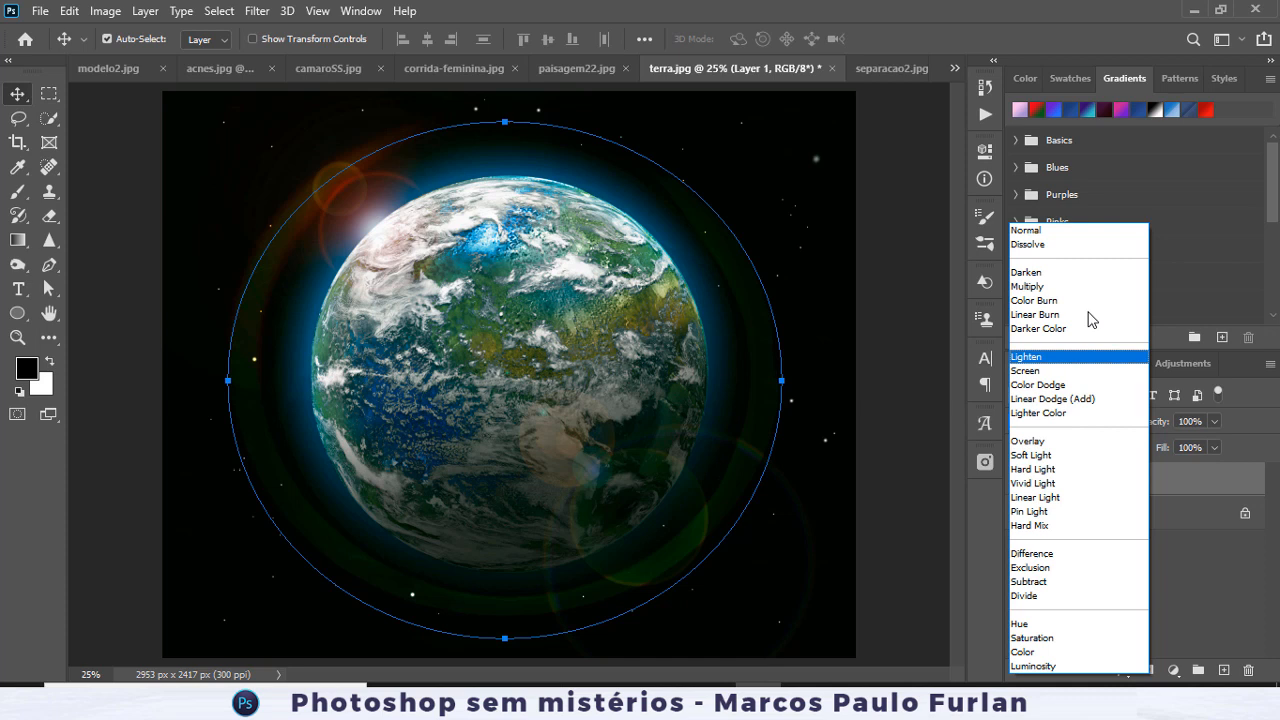
click(1072, 231)
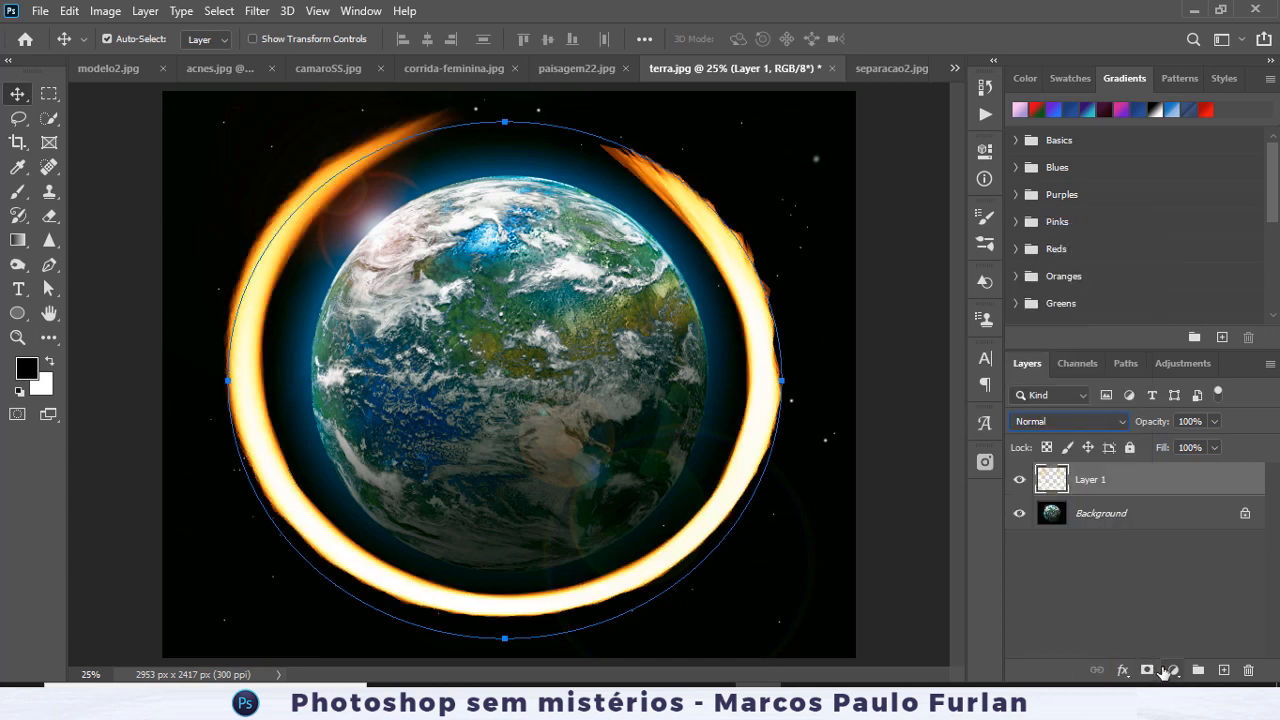
Try a Hue/Saturation adjustment layer with Hue +10 over the flame ring, and delete it.
click(1172, 670)
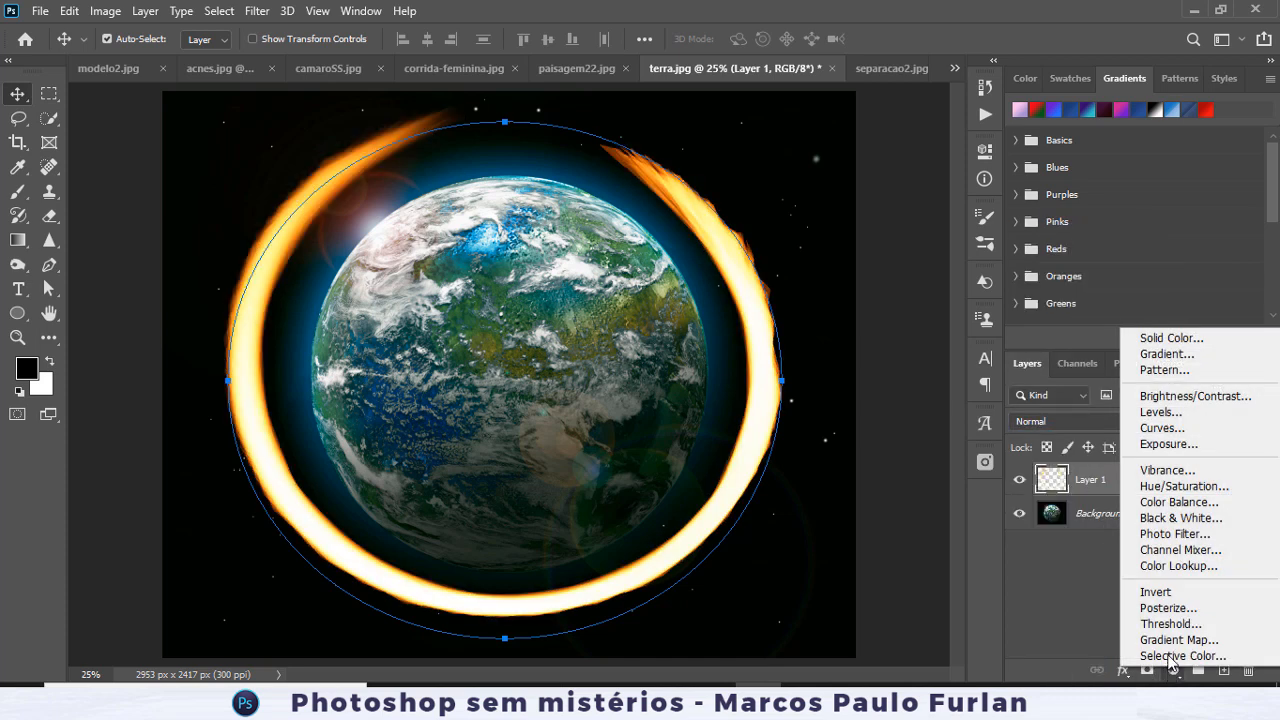
click(1183, 487)
drag(822, 277, 829, 314)
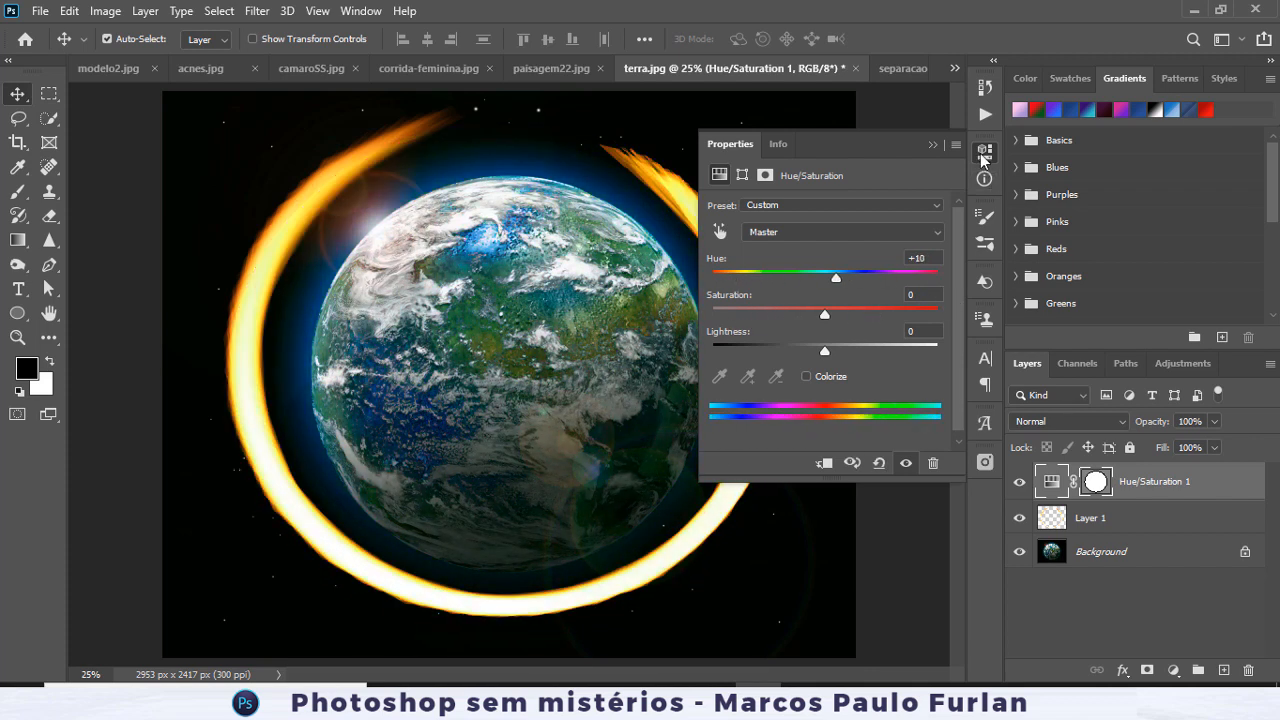
click(982, 152)
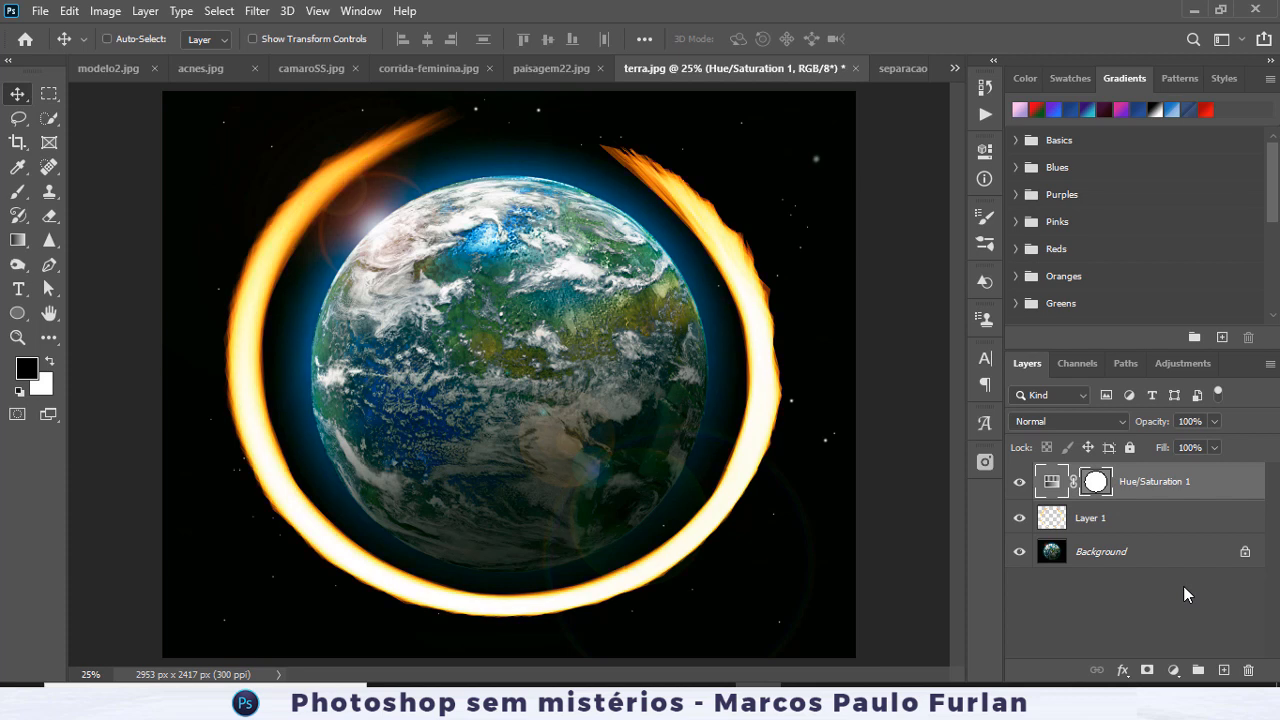
key(Delete)
Load the flame layer's pixels as a selection and add a Hue/Saturation adjustment layer masked to it.
key(ctrl)
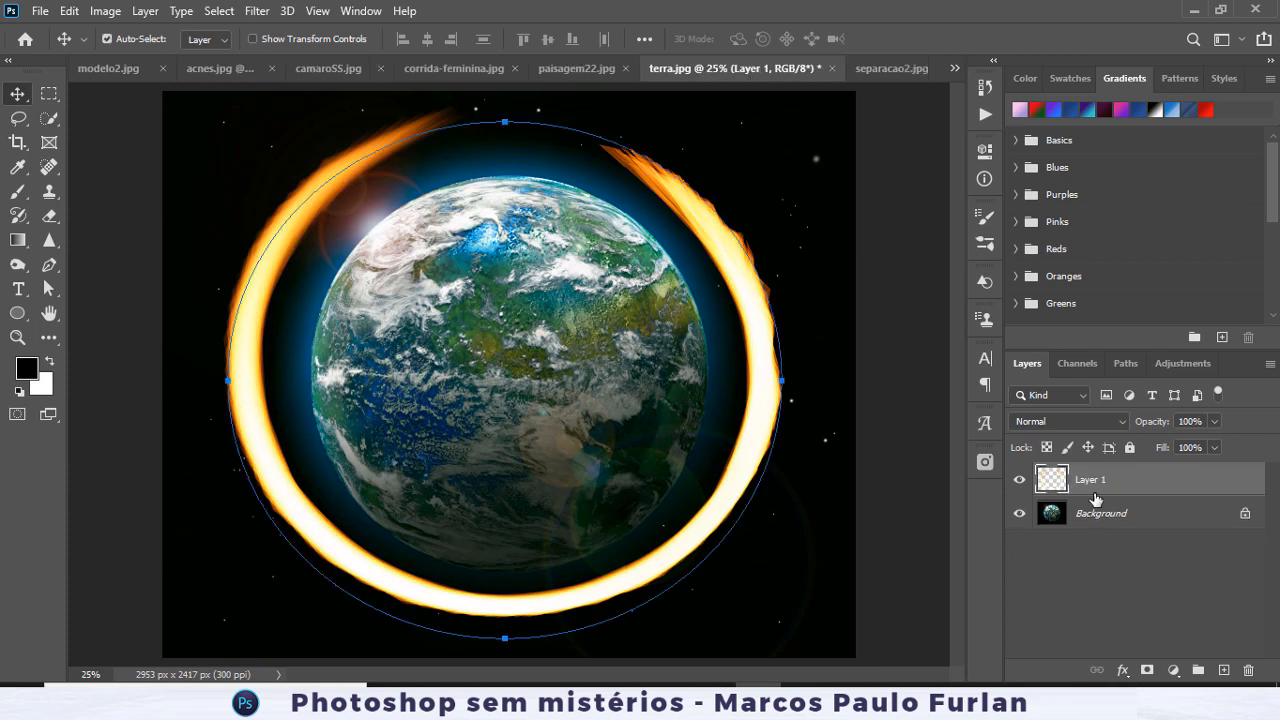
ctrl+click(1050, 482)
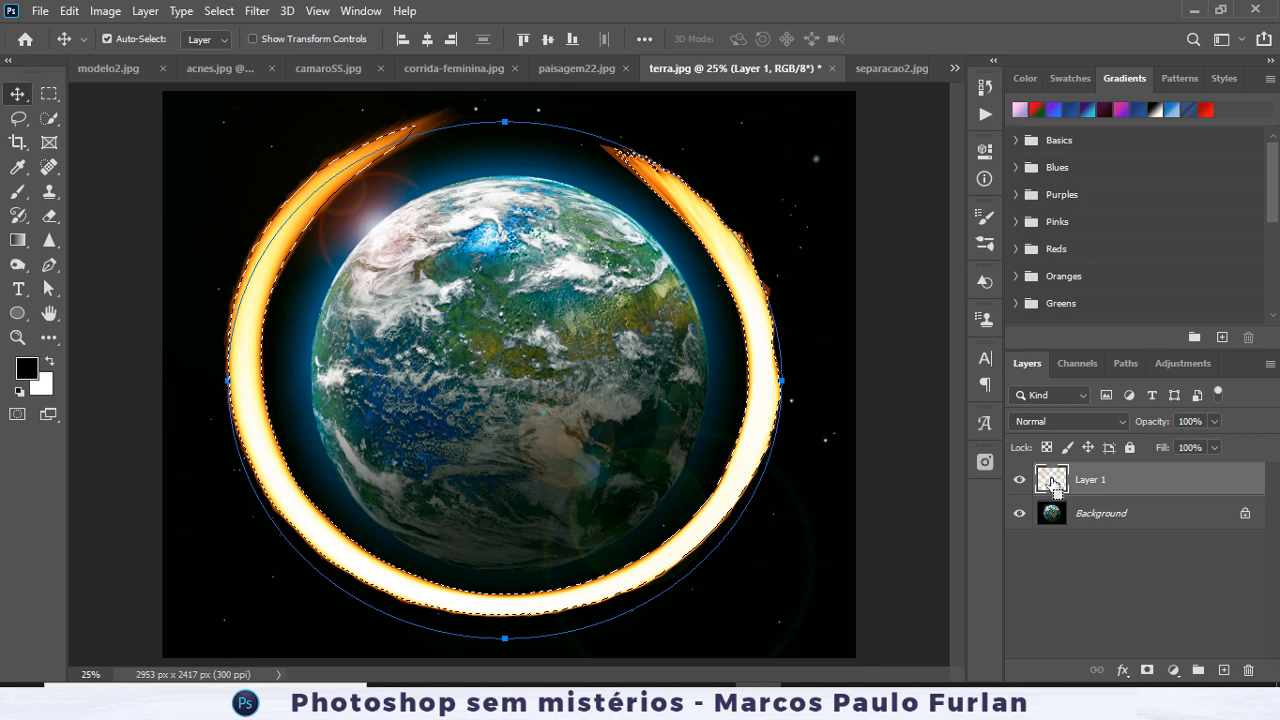
click(1147, 671)
key(ctrl+z)
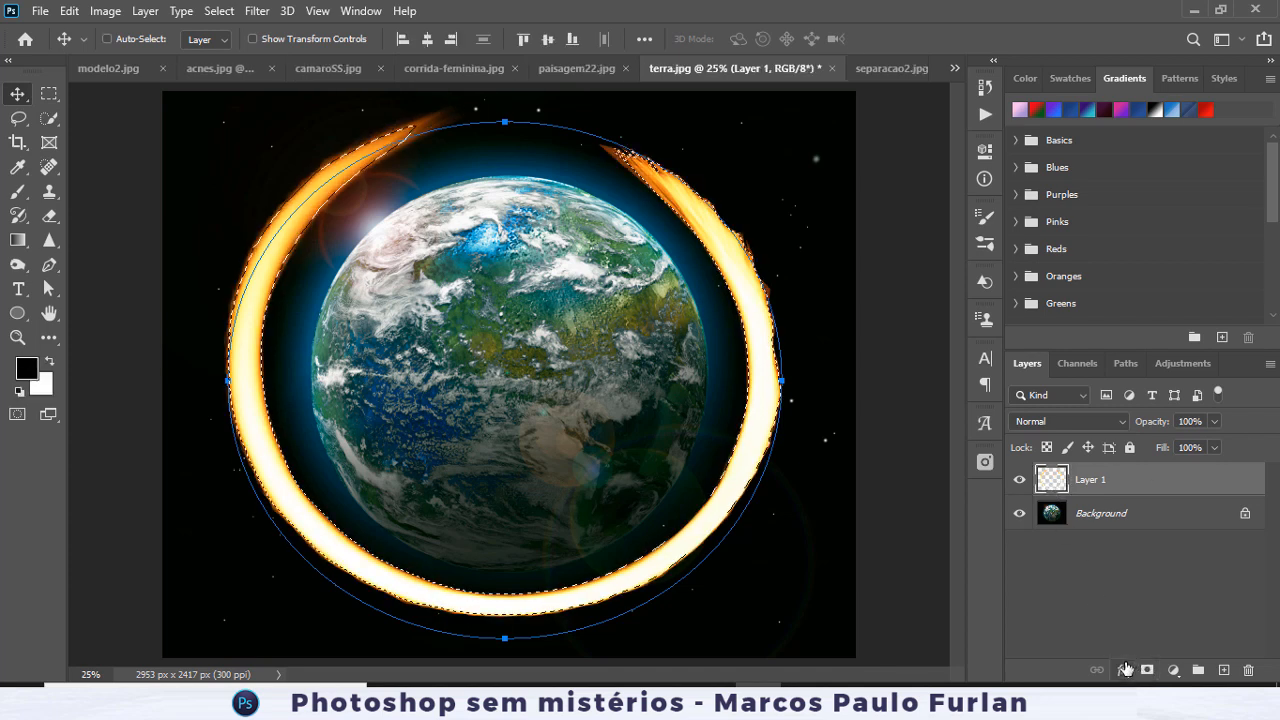
click(1173, 670)
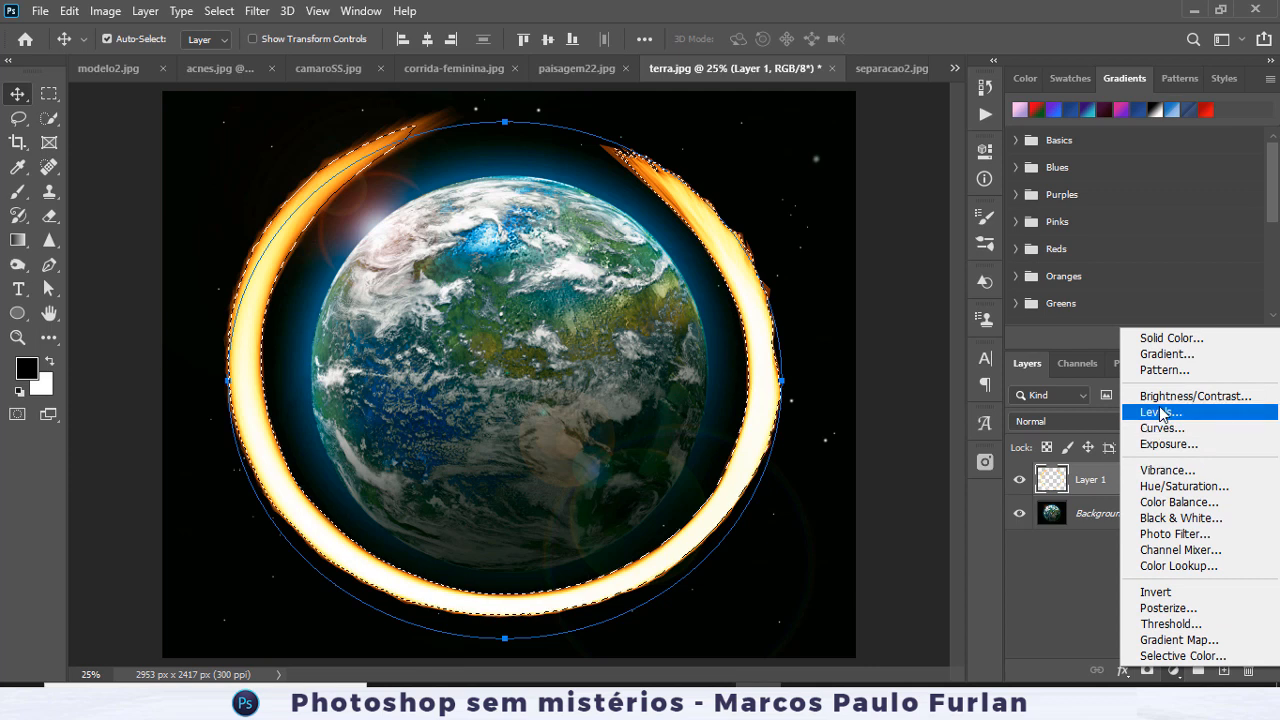
click(1184, 487)
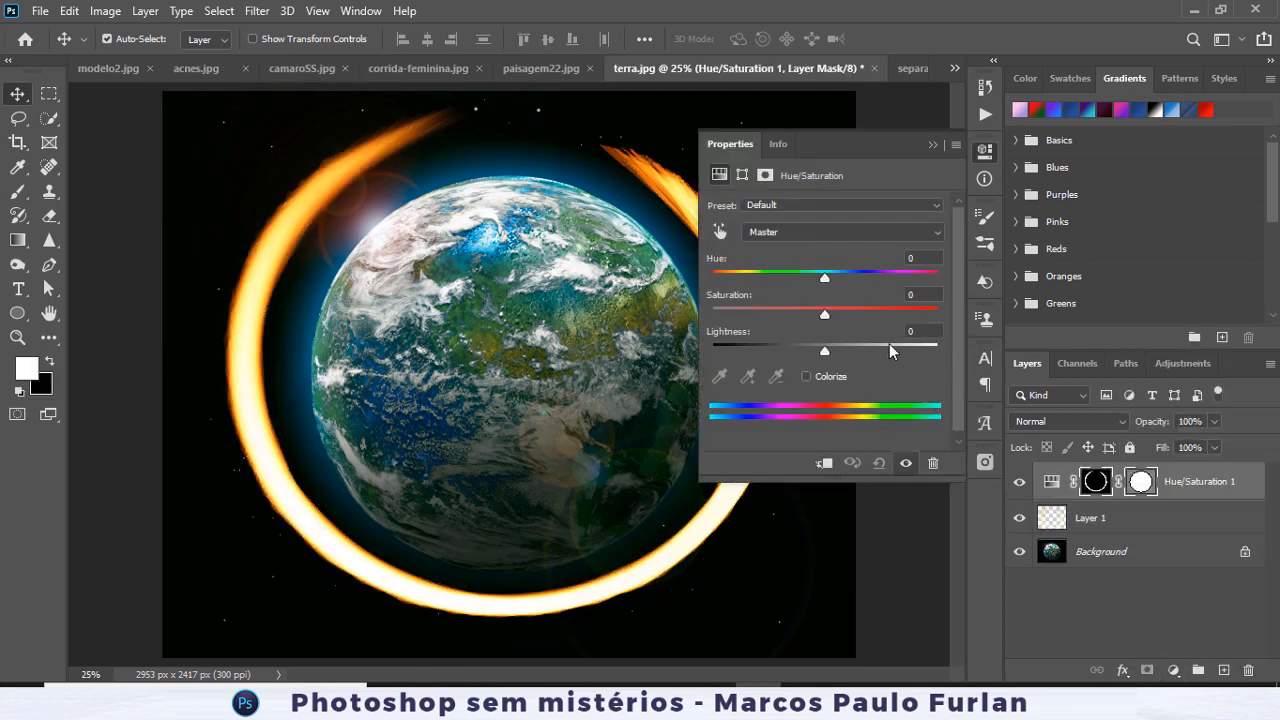
Try Hue -10, Saturation +45 and Lightness +3 on the flame ring, and colorize it in a pale green tone instead.
drag(828, 277, 876, 317)
drag(824, 350, 846, 350)
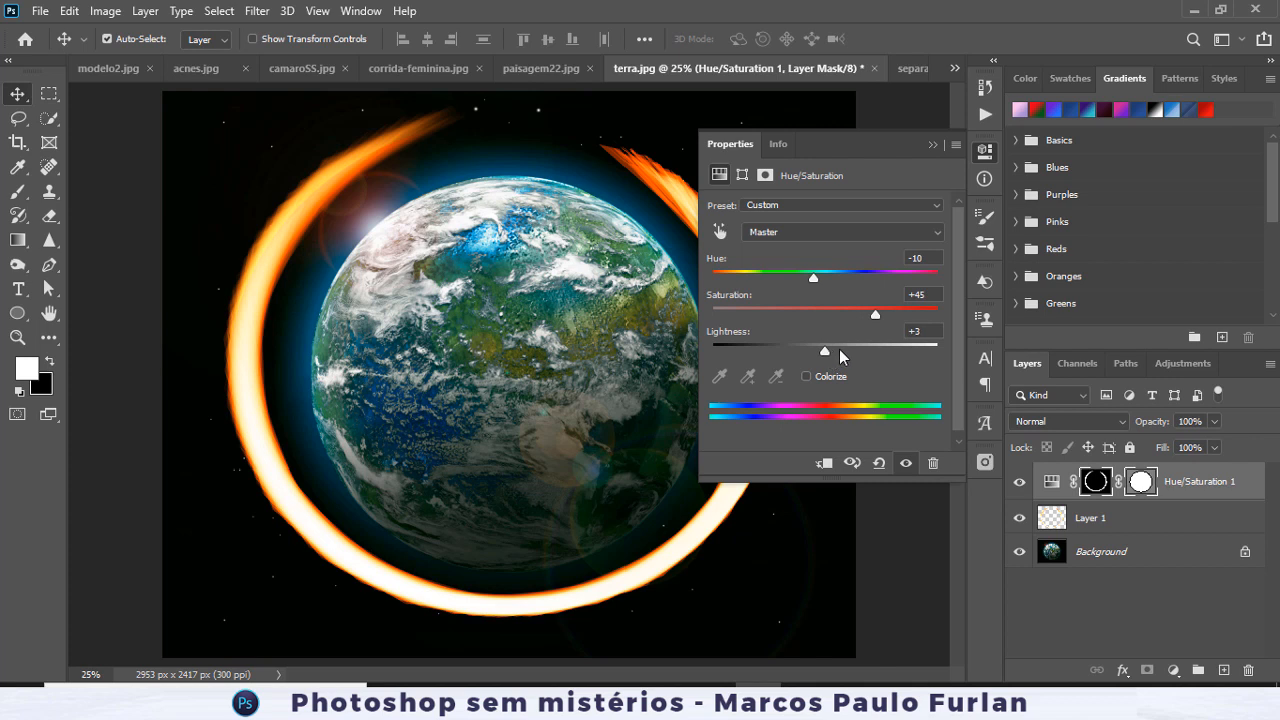
click(830, 378)
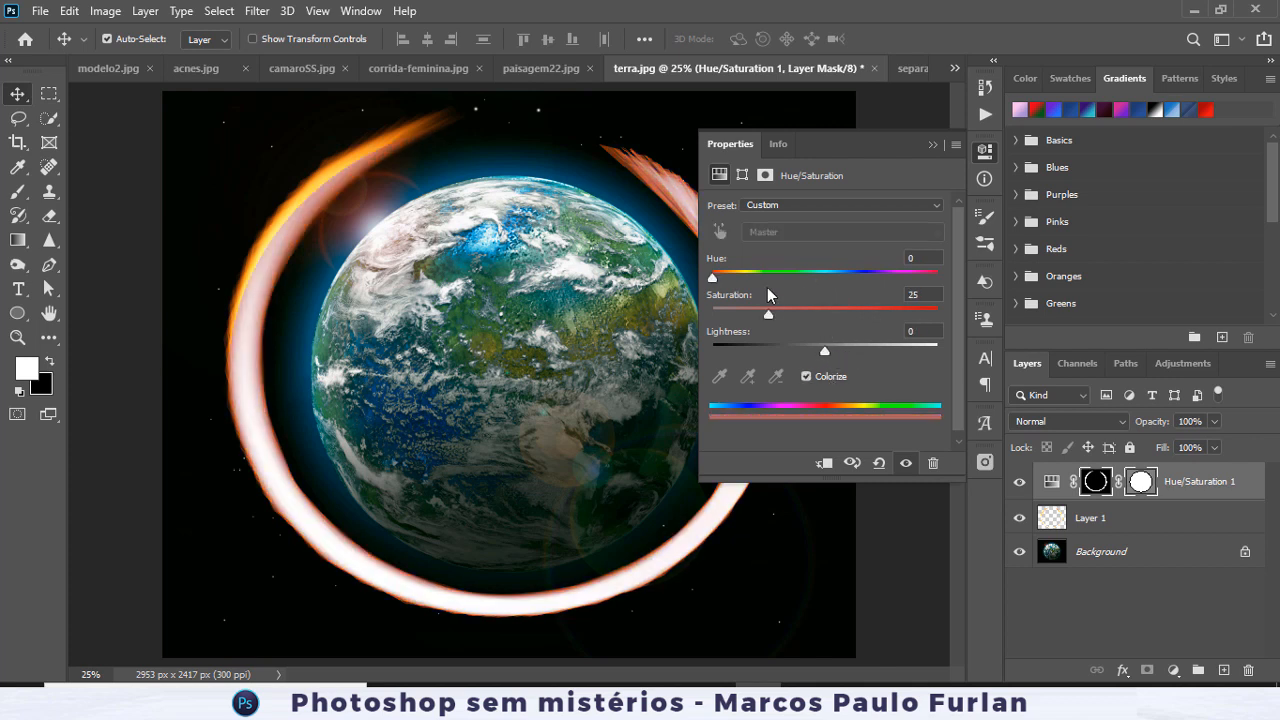
drag(716, 280, 805, 281)
click(985, 152)
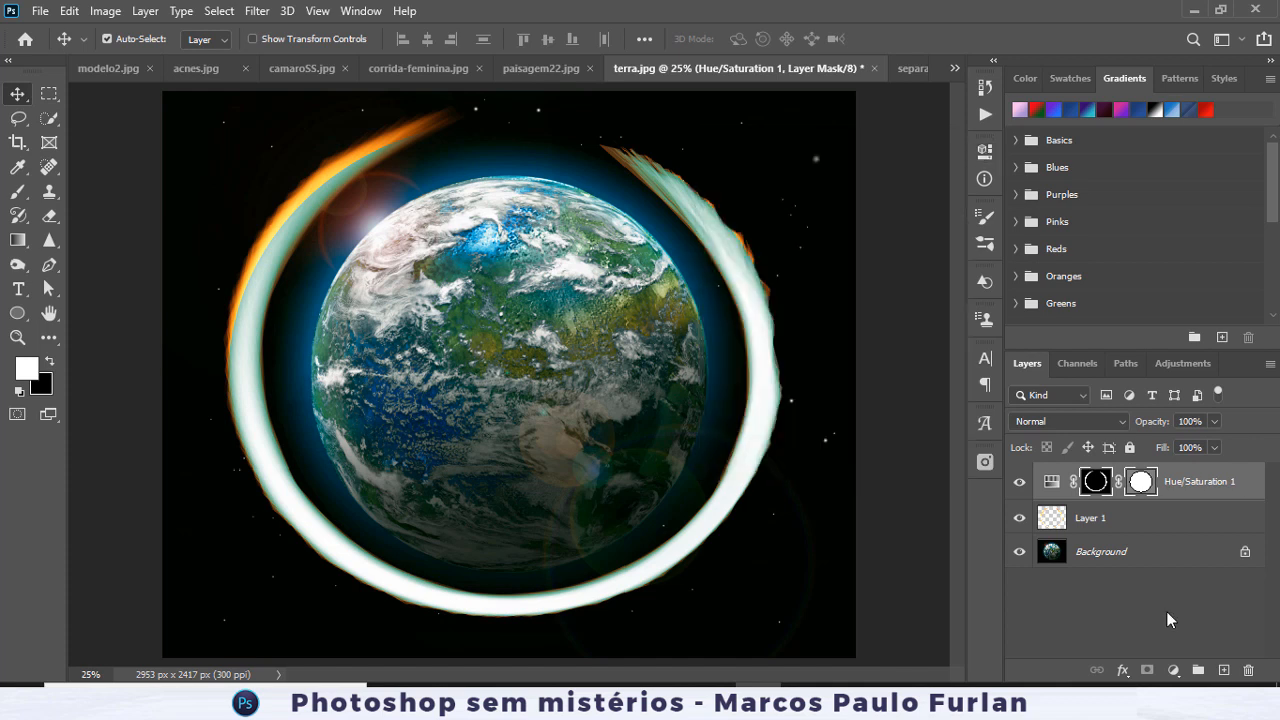
Close terra.jpg without saving and open the Picture Frame render filter on paisagem22.jpg.
click(874, 68)
click(632, 272)
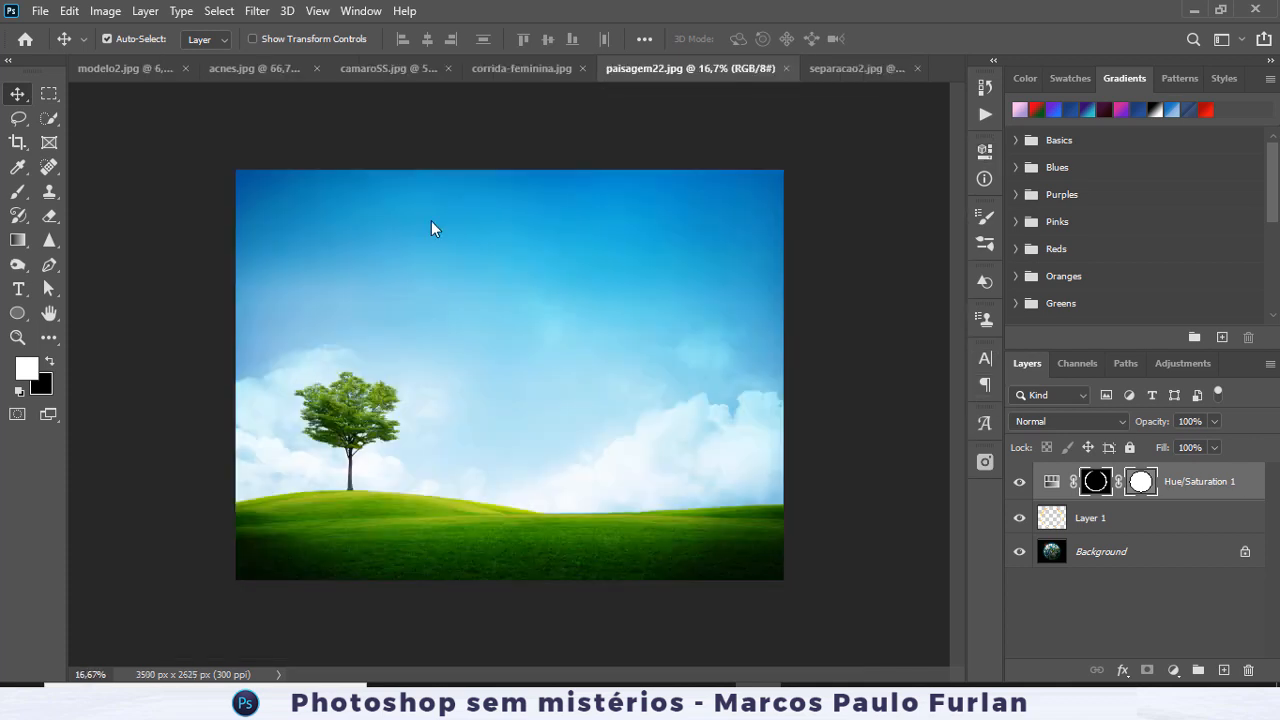
click(287, 11)
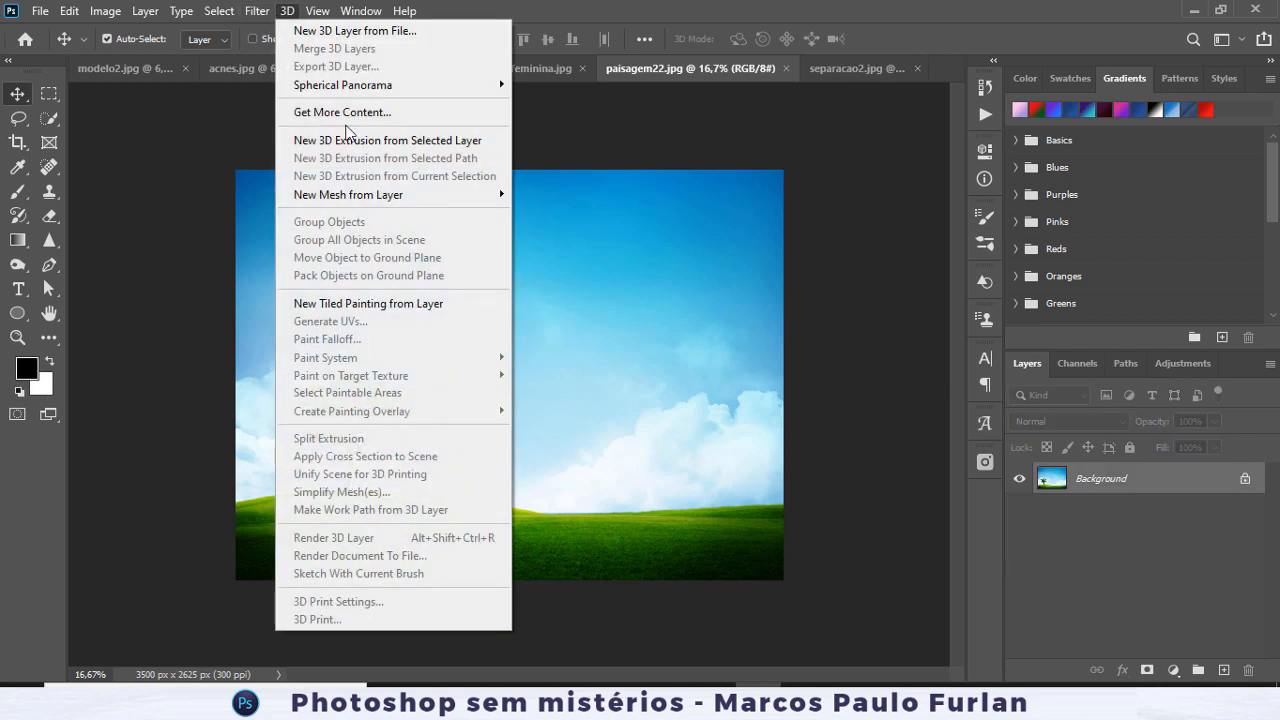
click(257, 11)
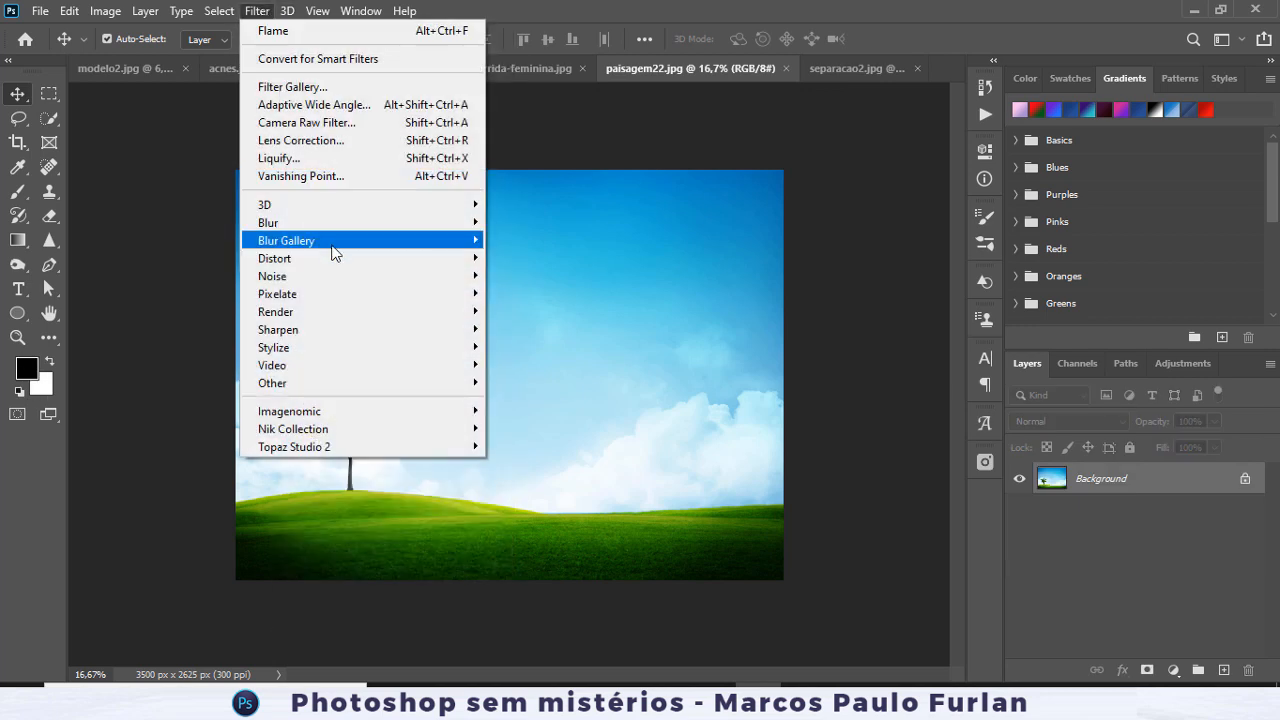
mouse_move(346, 312)
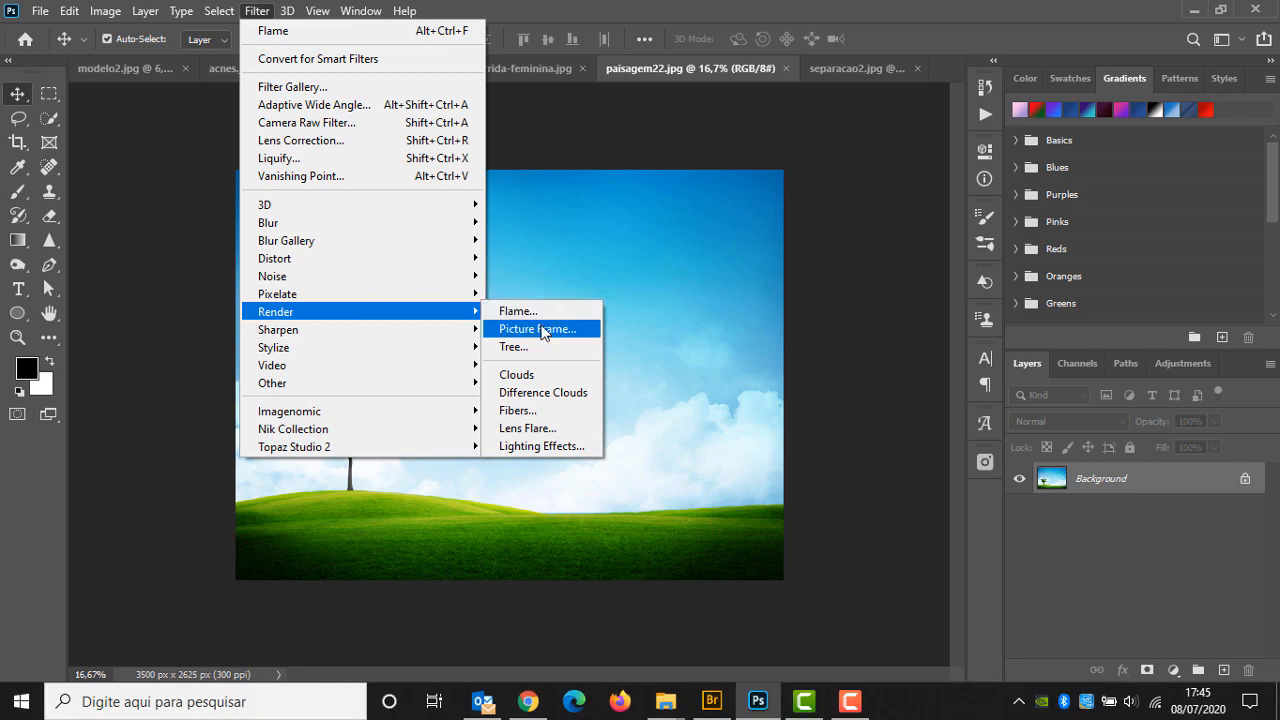
click(541, 330)
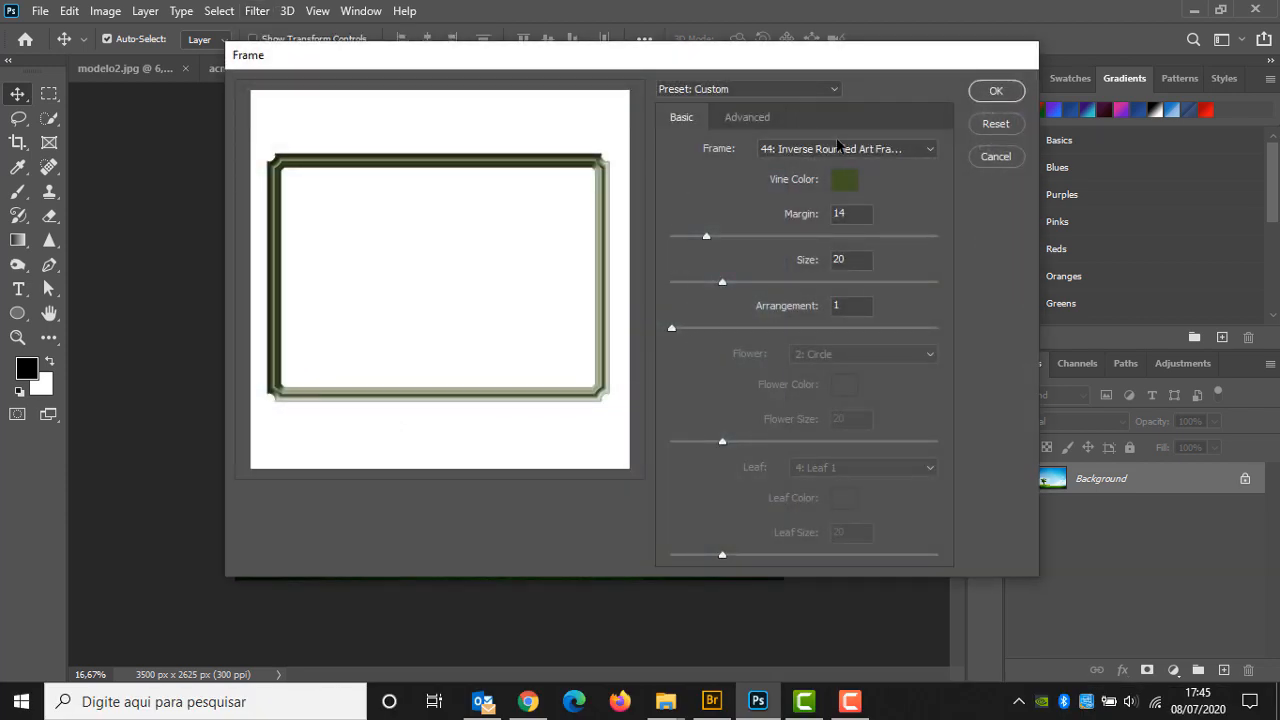
Preview the 19: Root frame, apply 46: Dual Rounded Art Frame1 to the landscape, and undo it.
click(838, 148)
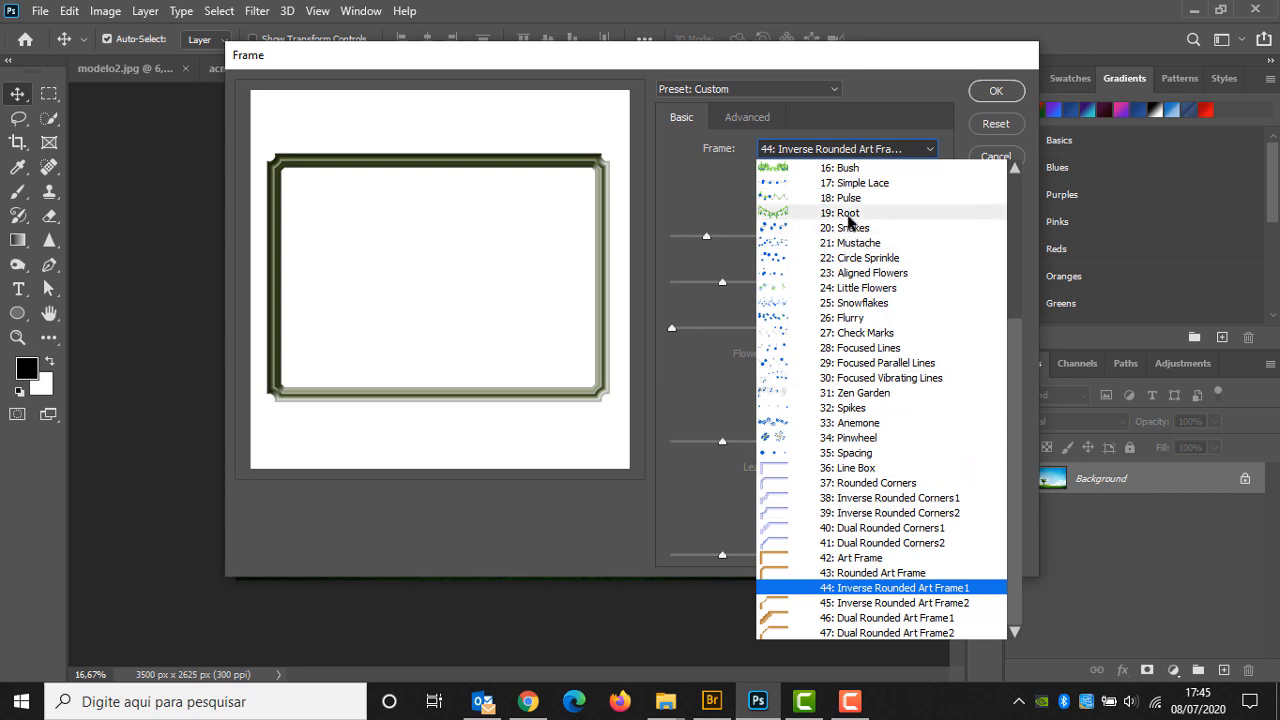
click(845, 213)
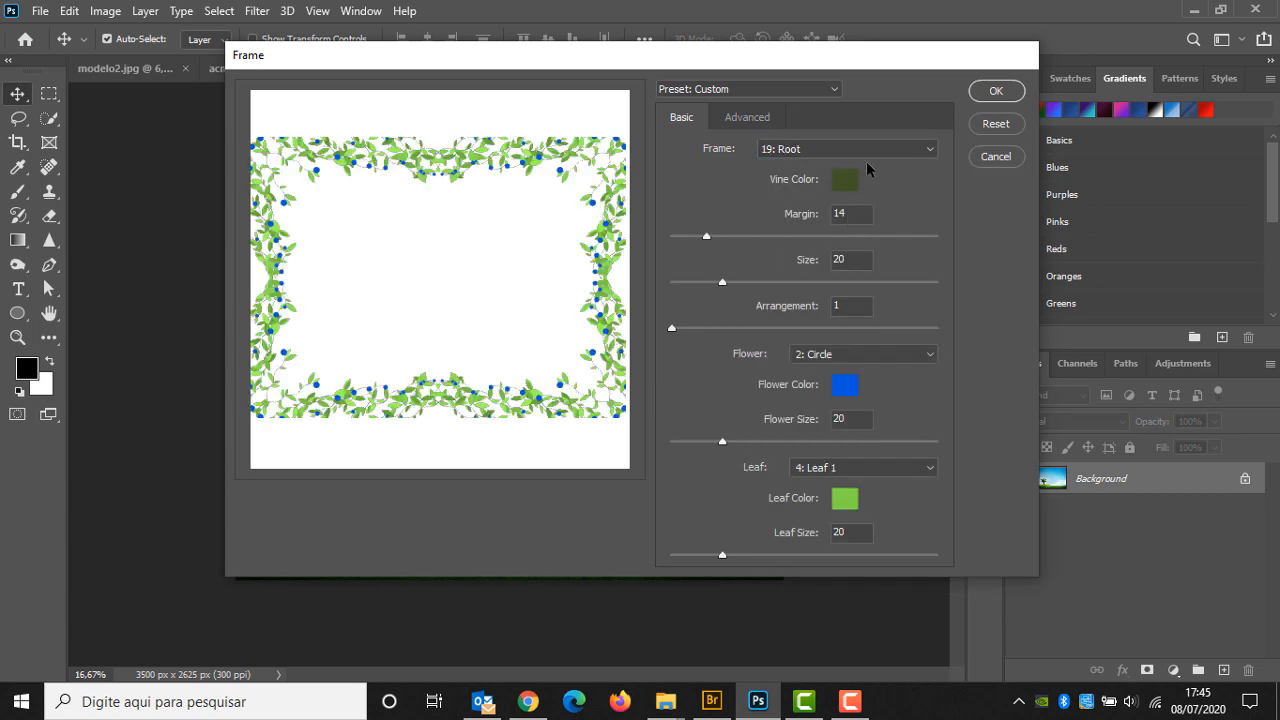
click(866, 150)
scroll(906, 486, down, 5)
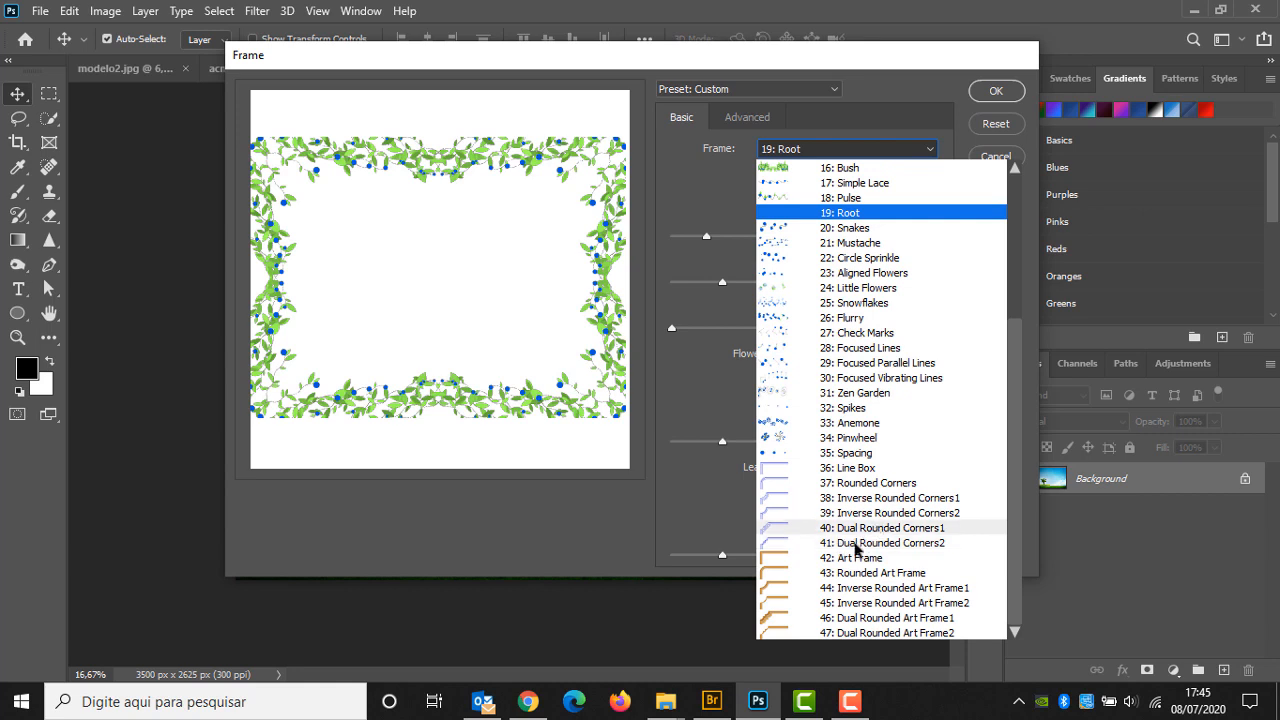
click(822, 617)
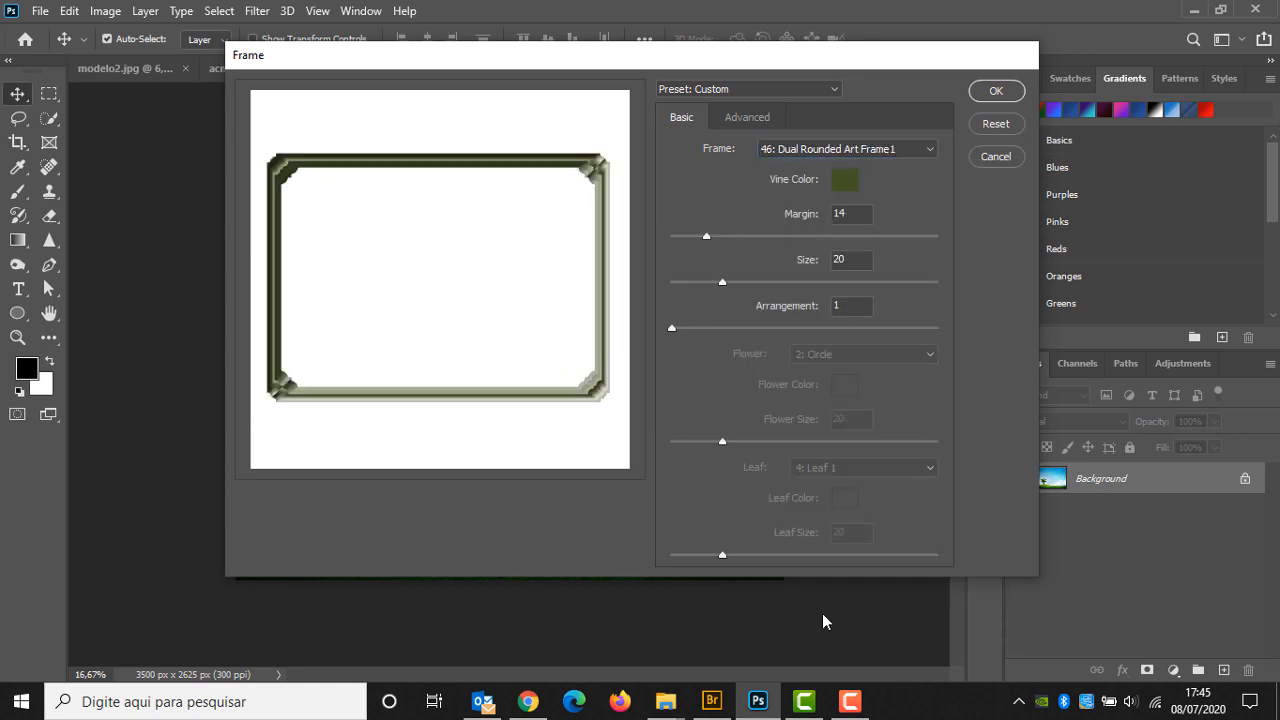
click(995, 90)
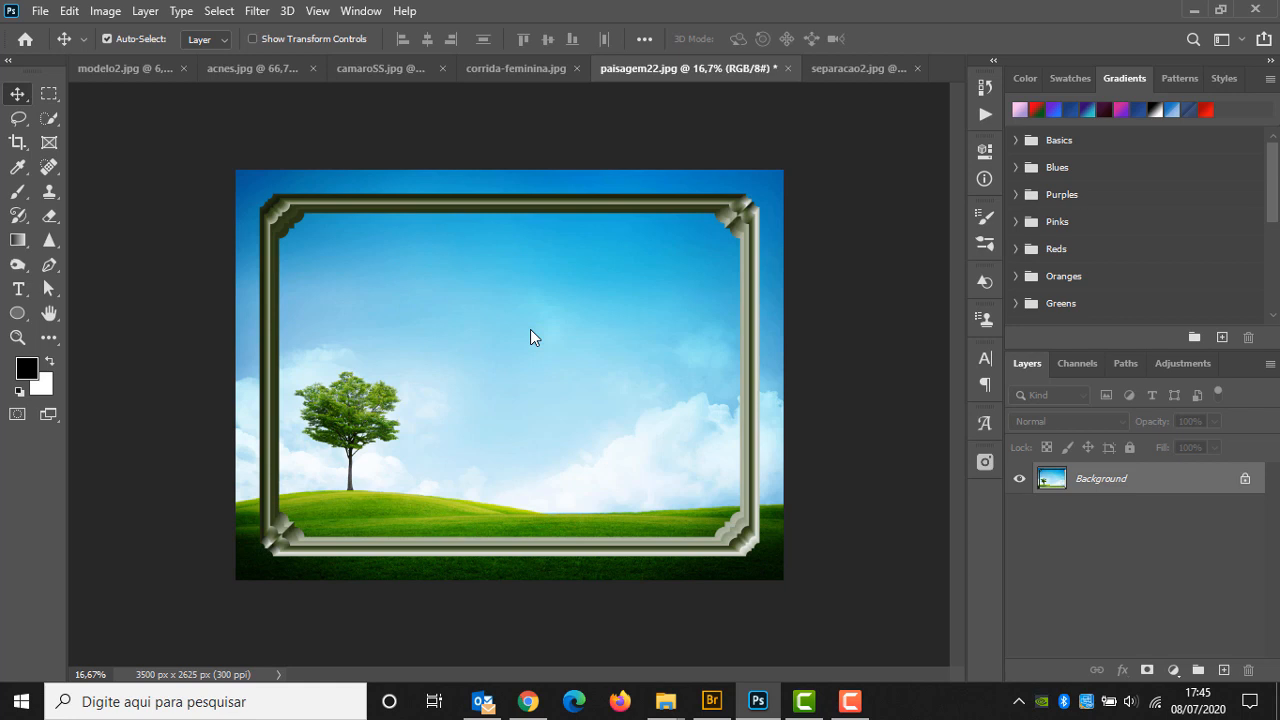
key(ctrl)
key(ctrl+z)
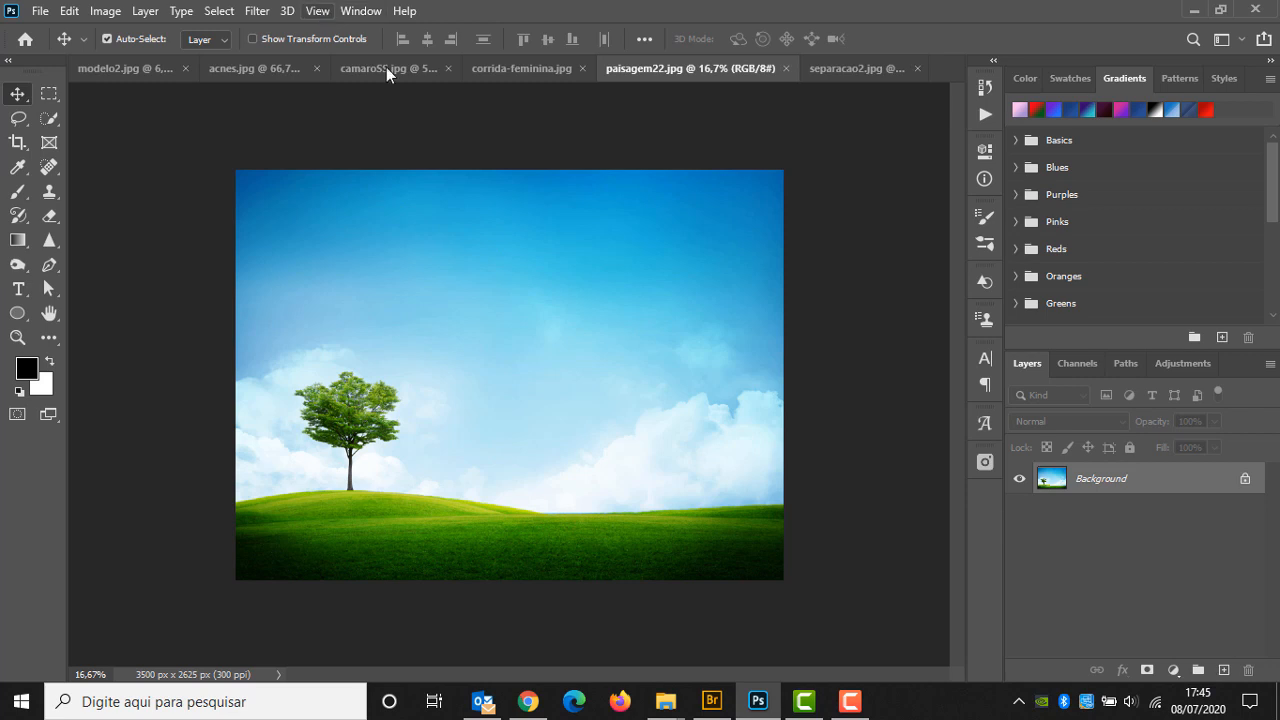
Add a new empty layer above the landscape and open the Tree render filter for it.
click(1224, 670)
click(258, 11)
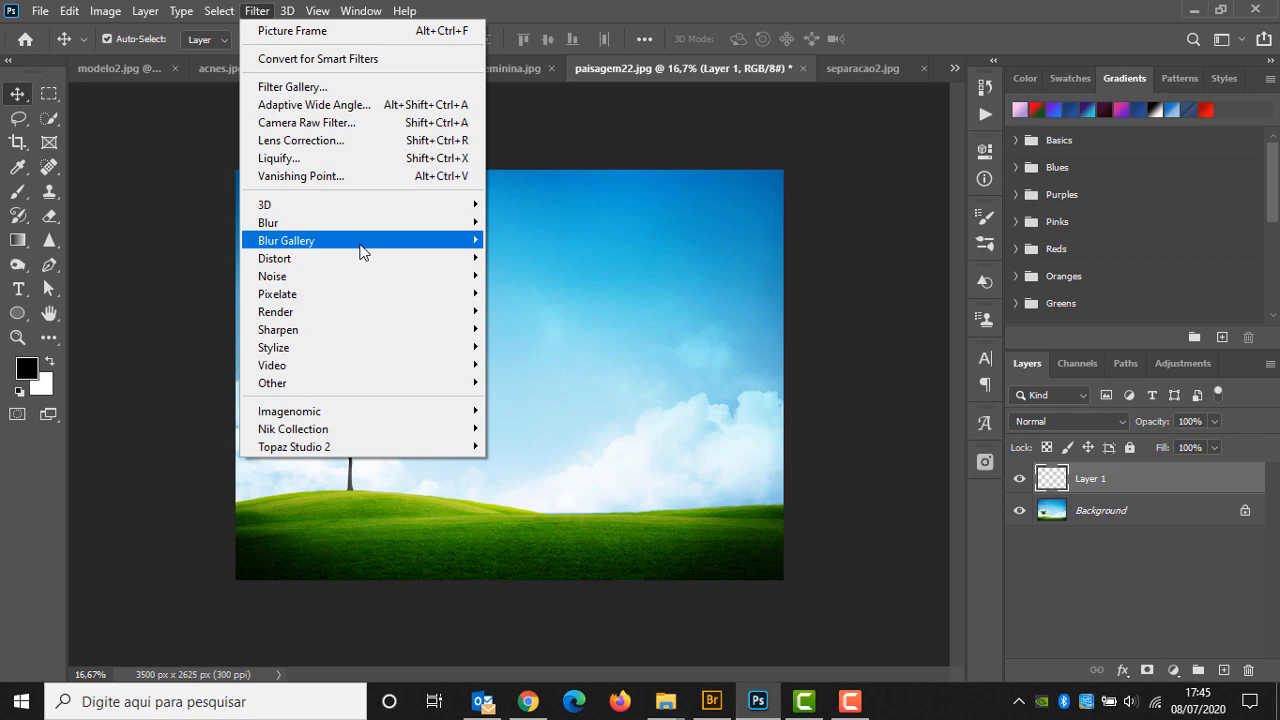
mouse_move(361, 318)
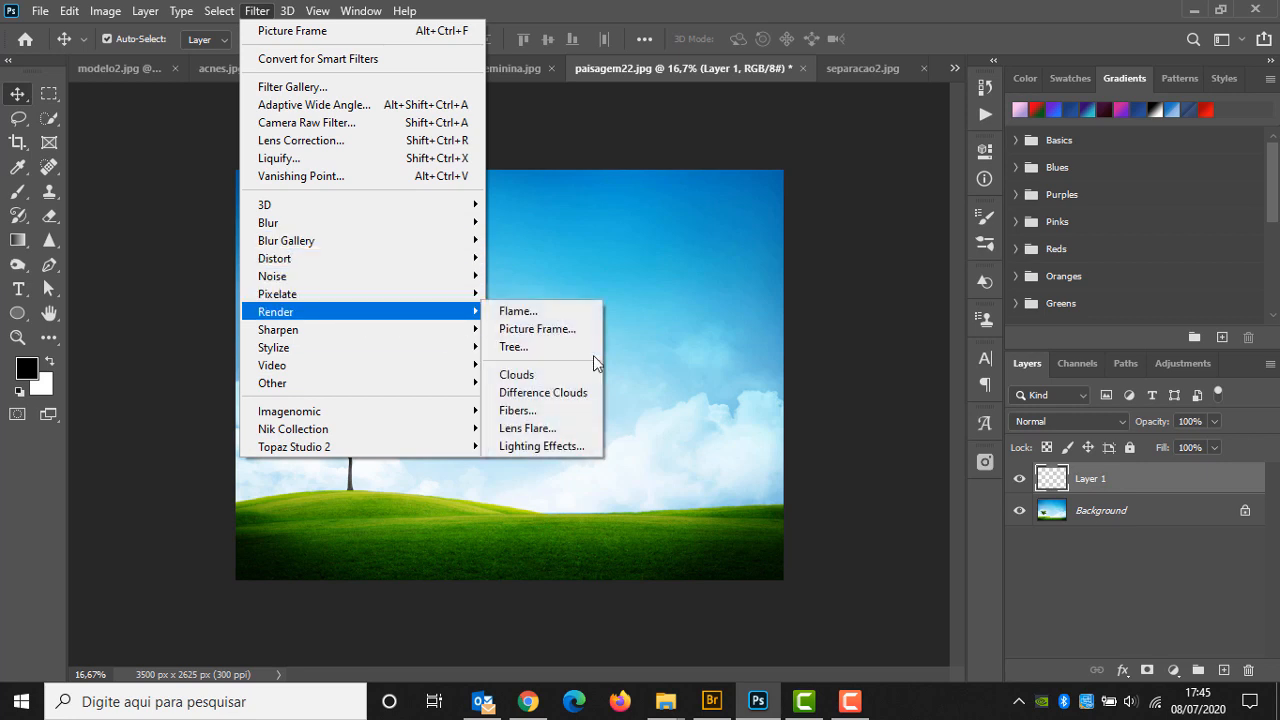
click(540, 347)
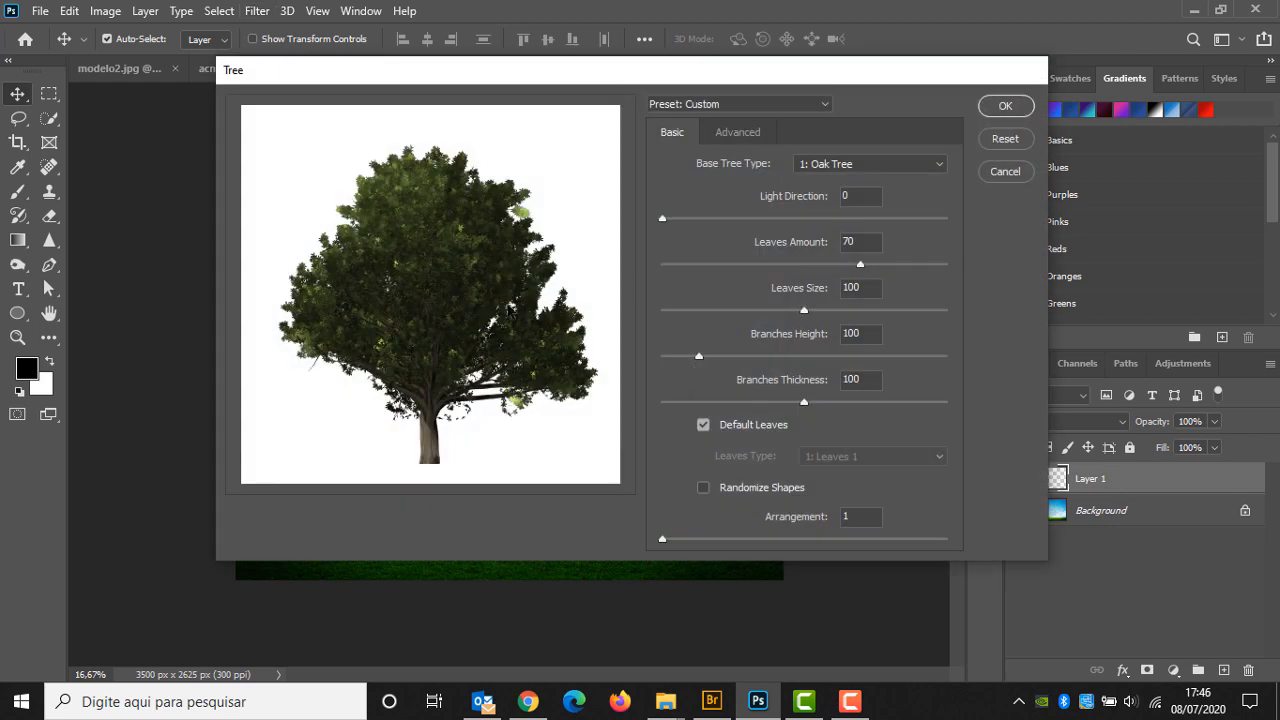
Browse the available tree species and set the base tree type to 17: Sakura Cherry Blossom.
click(866, 165)
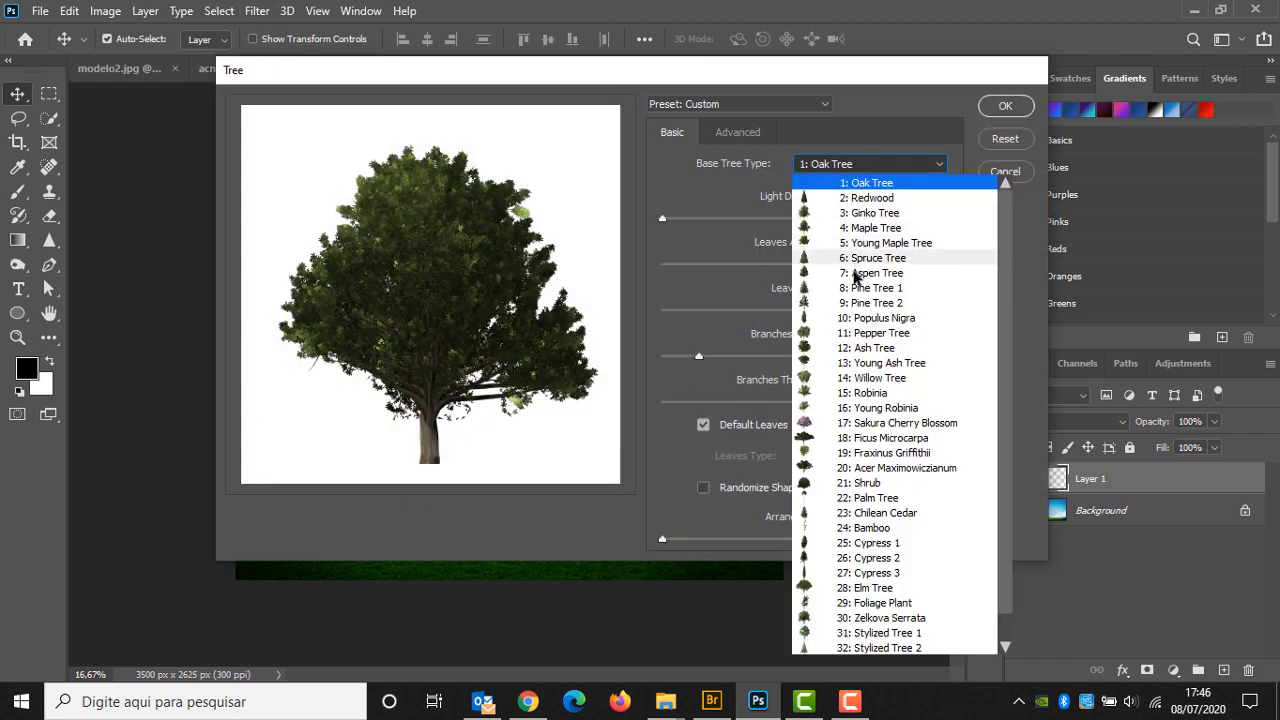
drag(800, 88, 985, 80)
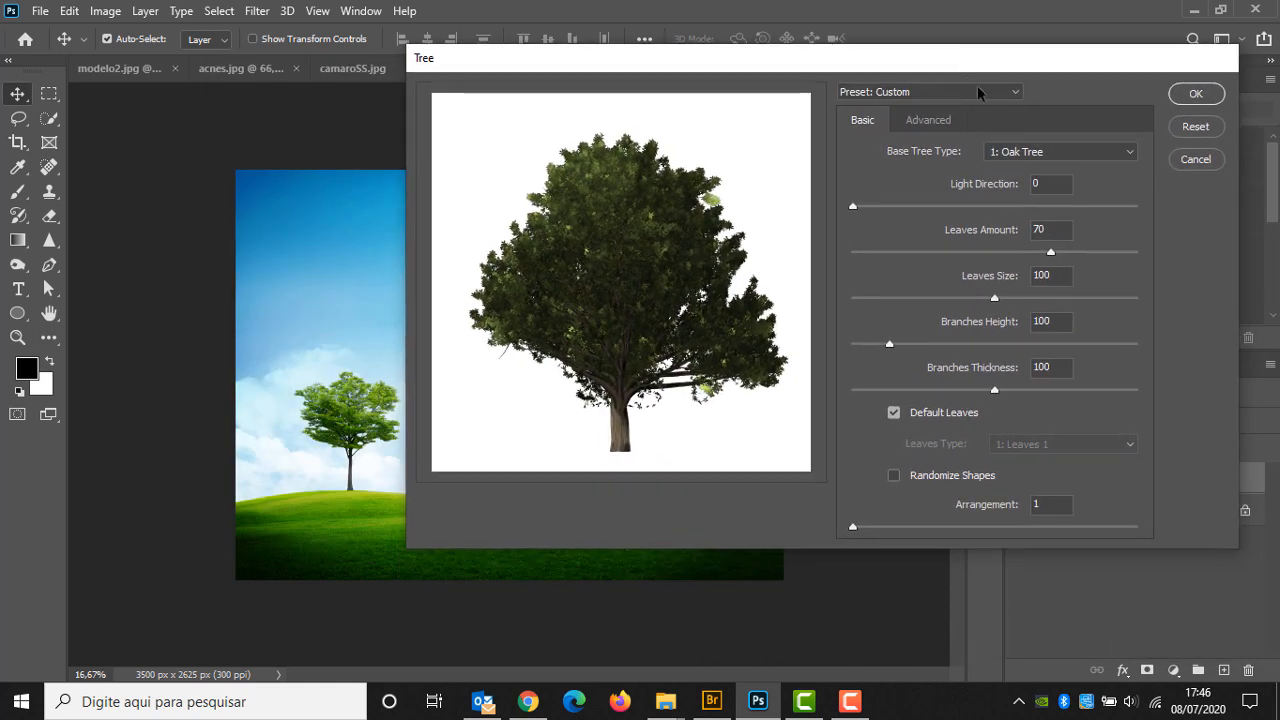
click(1088, 160)
click(1040, 411)
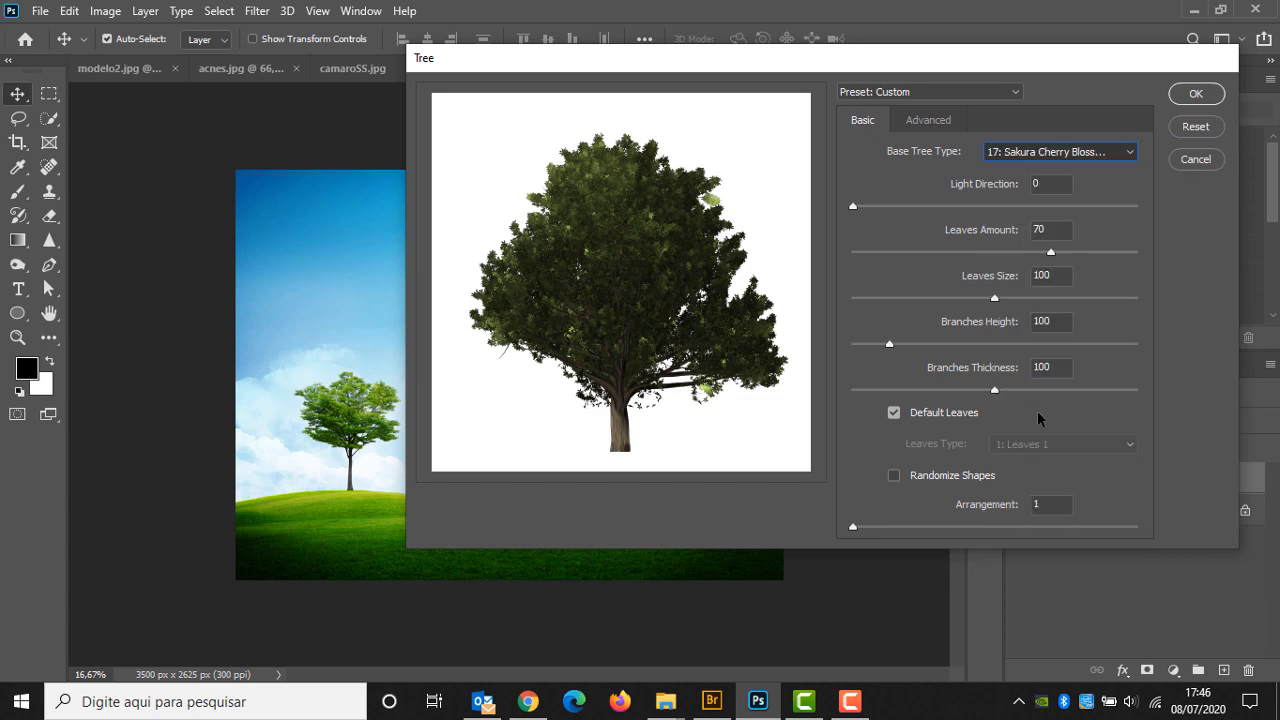
drag(846, 58, 890, 54)
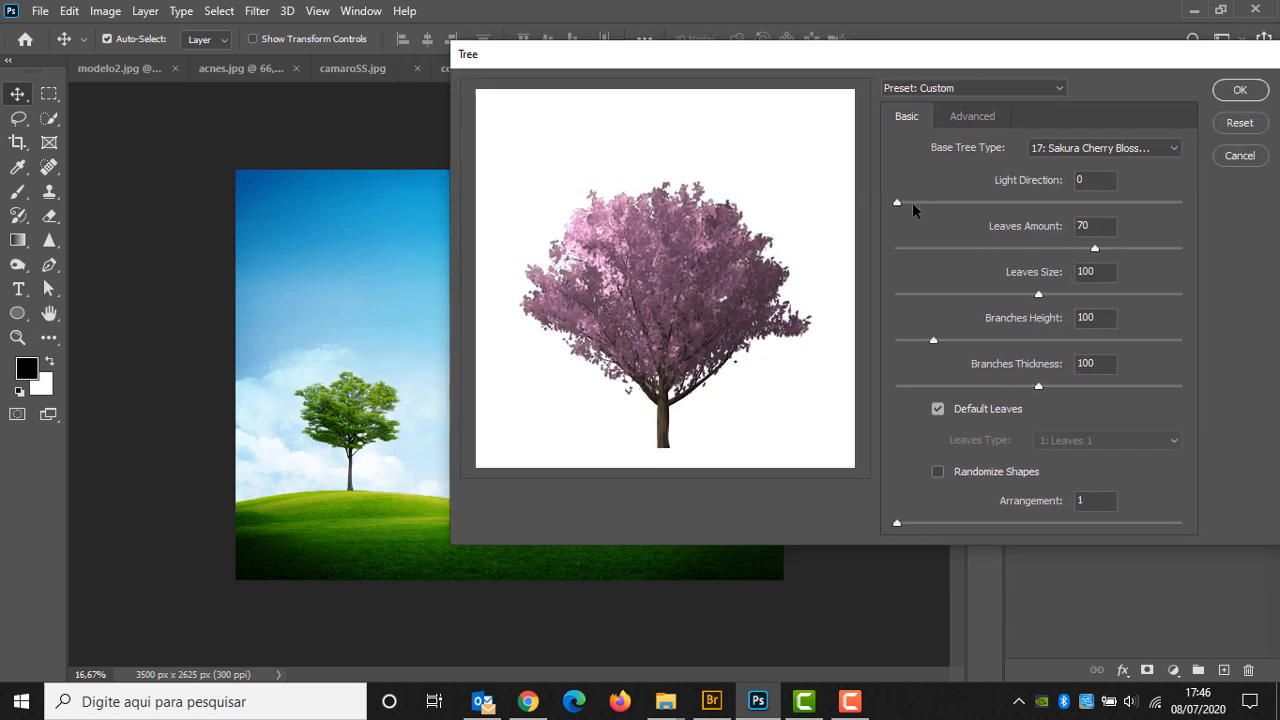
Set the tree's Light Direction to 63, try a Leaves Amount of 29, and raise it to 100.
drag(907, 208, 996, 208)
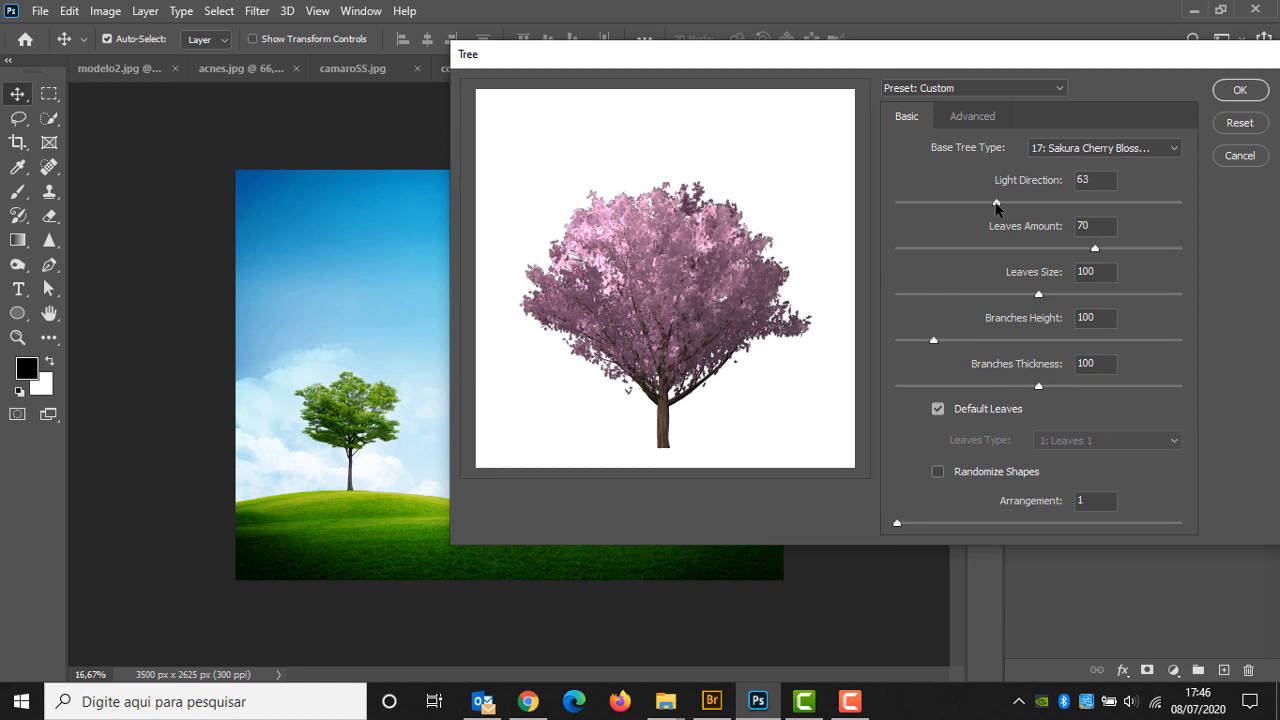
drag(990, 247, 970, 252)
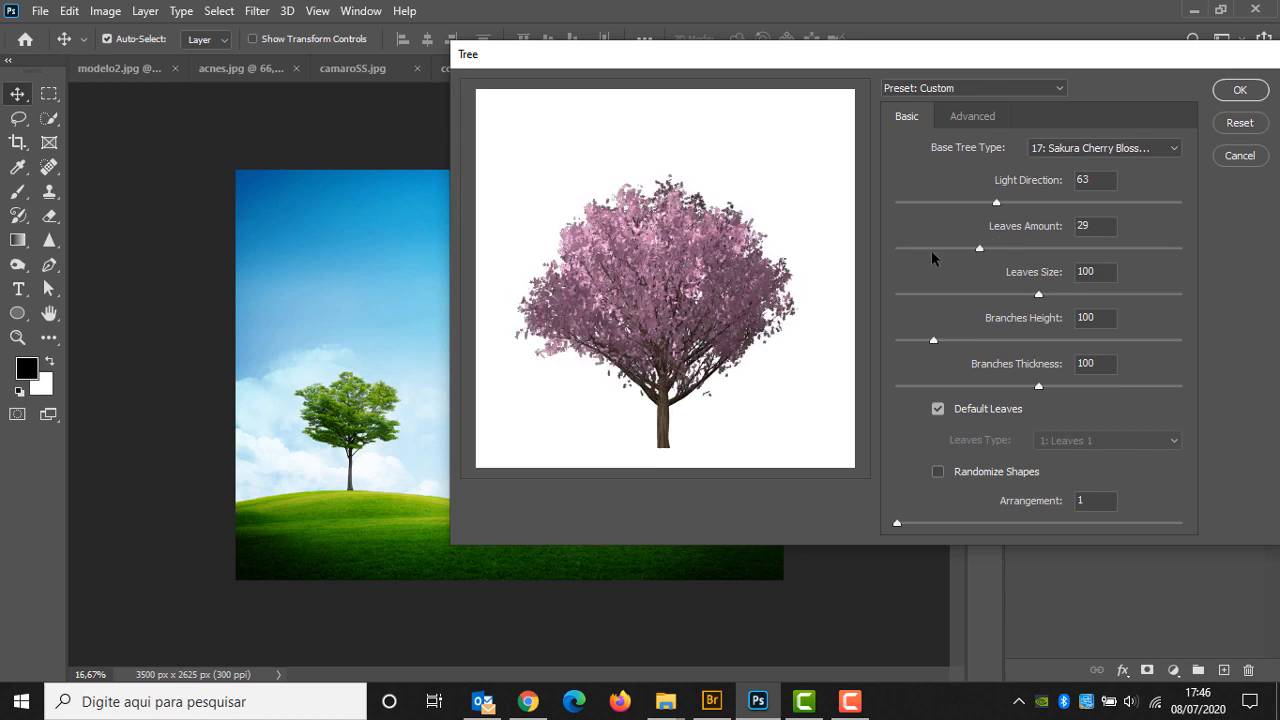
drag(946, 250, 1207, 264)
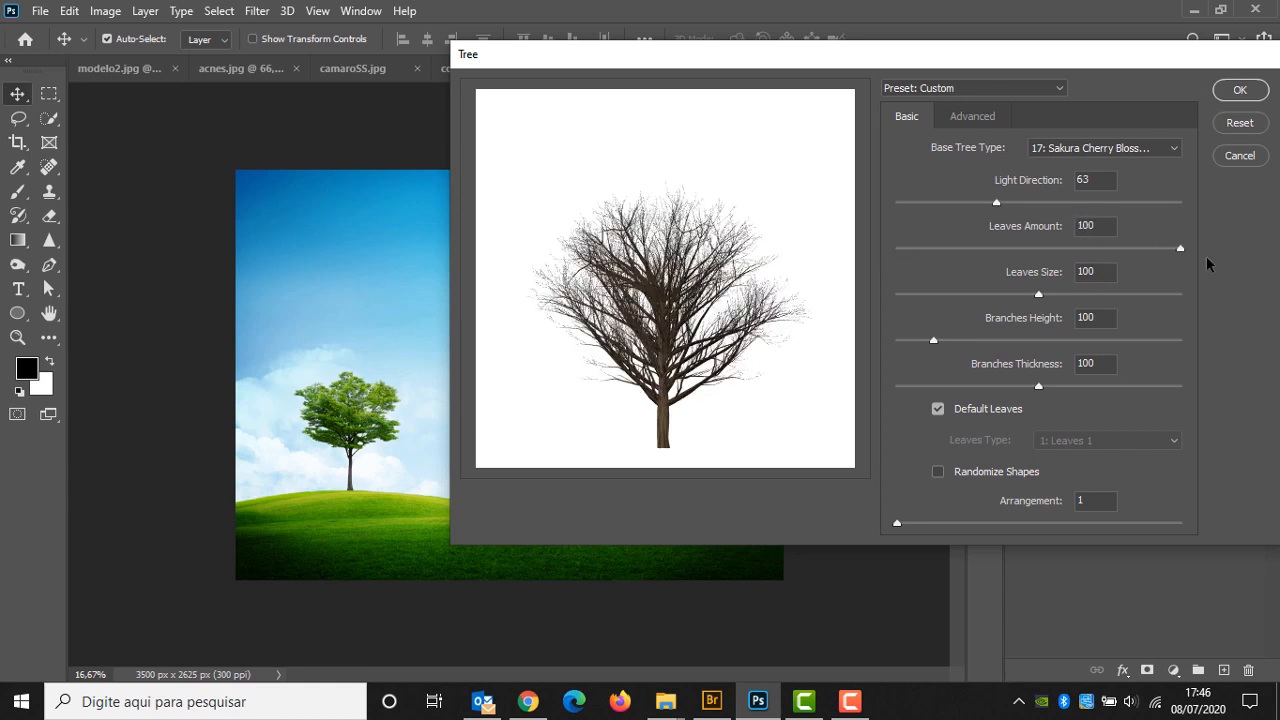
Set Leaves Amount to 49, Leaves Size to 65, Branches Height to 145 and Branches Thickness to 132, and turn on Randomize Shapes.
click(1040, 253)
drag(1037, 296, 943, 310)
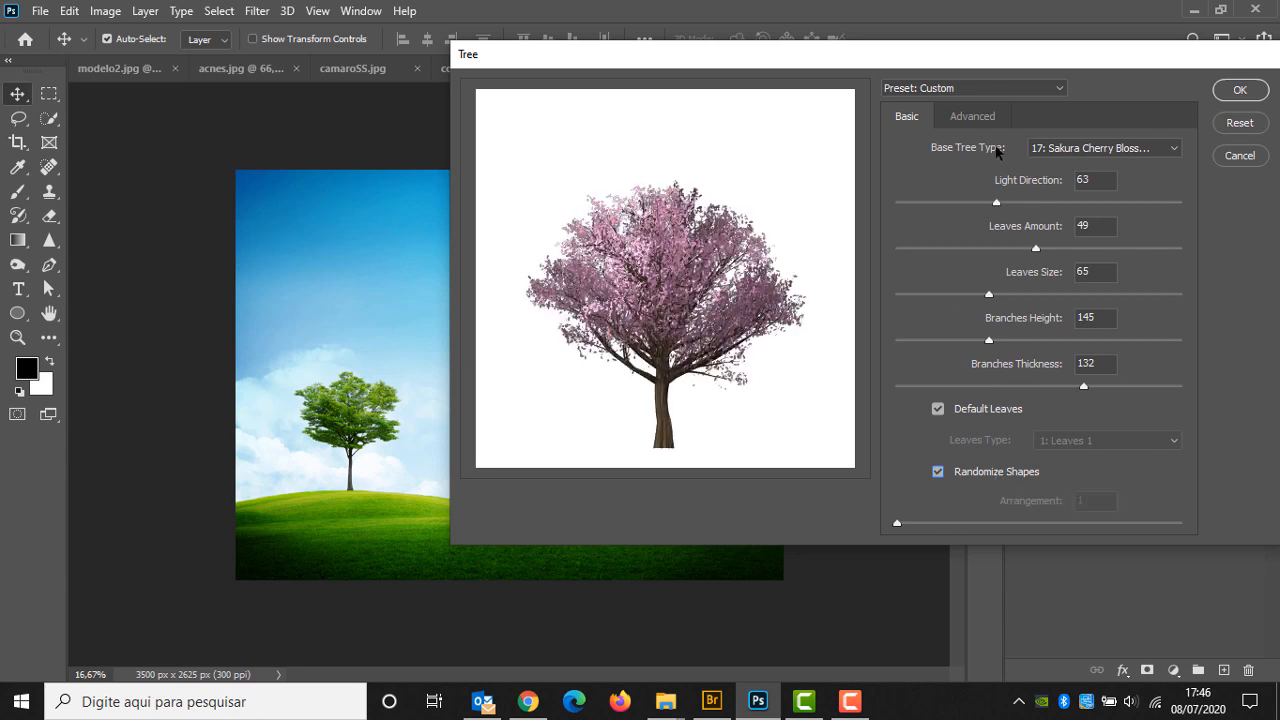
Enable a custom color for the tree's leaves and set it to magenta, RGB 186, 3, 131.
click(985, 118)
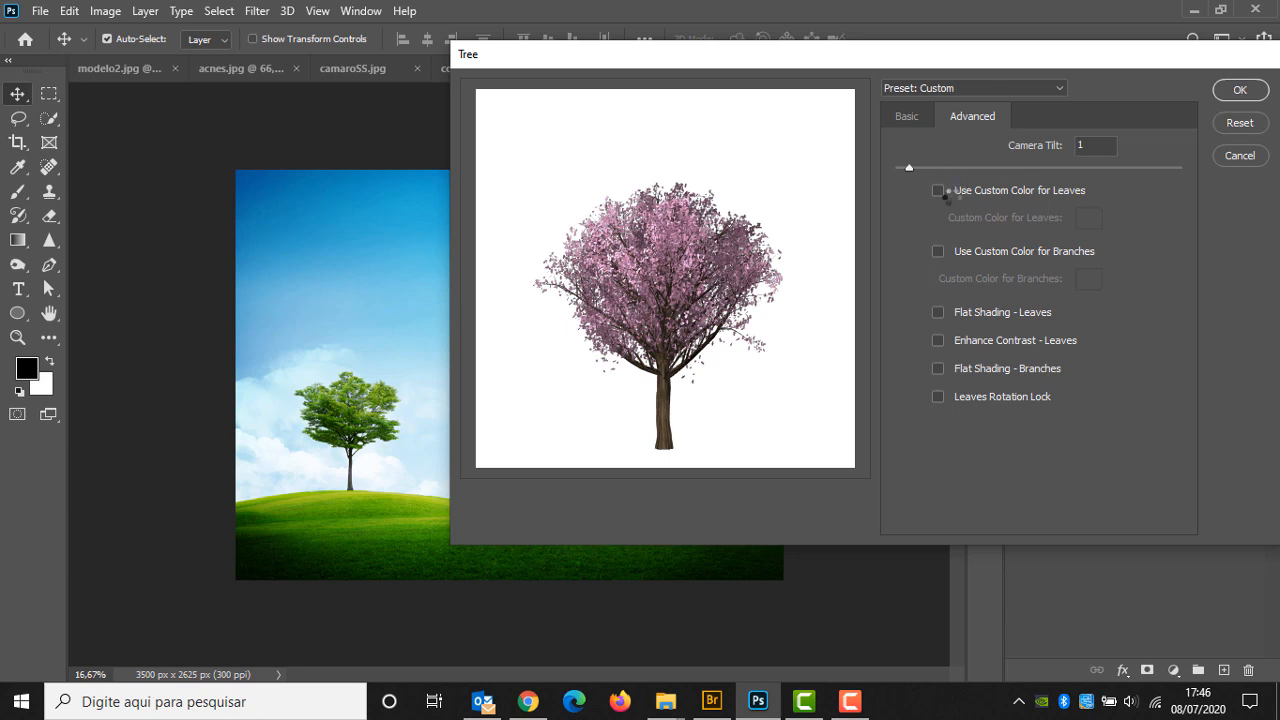
click(944, 192)
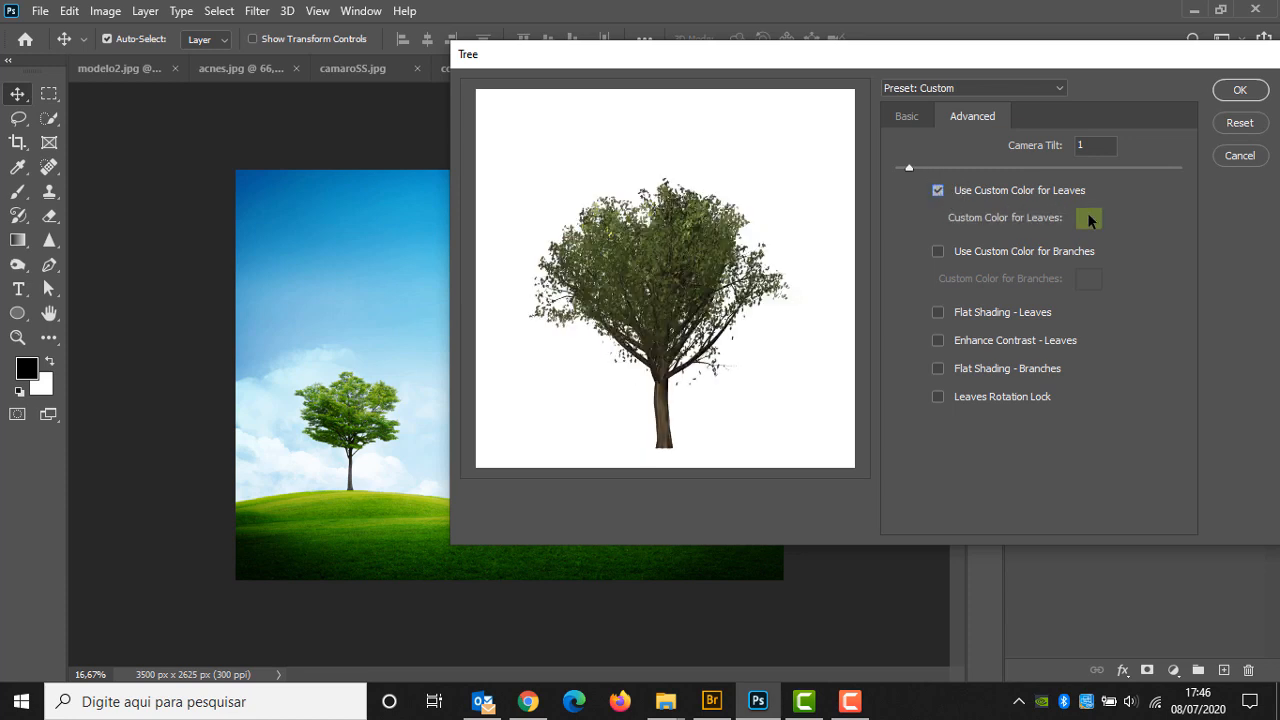
click(1088, 218)
click(752, 137)
drag(752, 137, 829, 115)
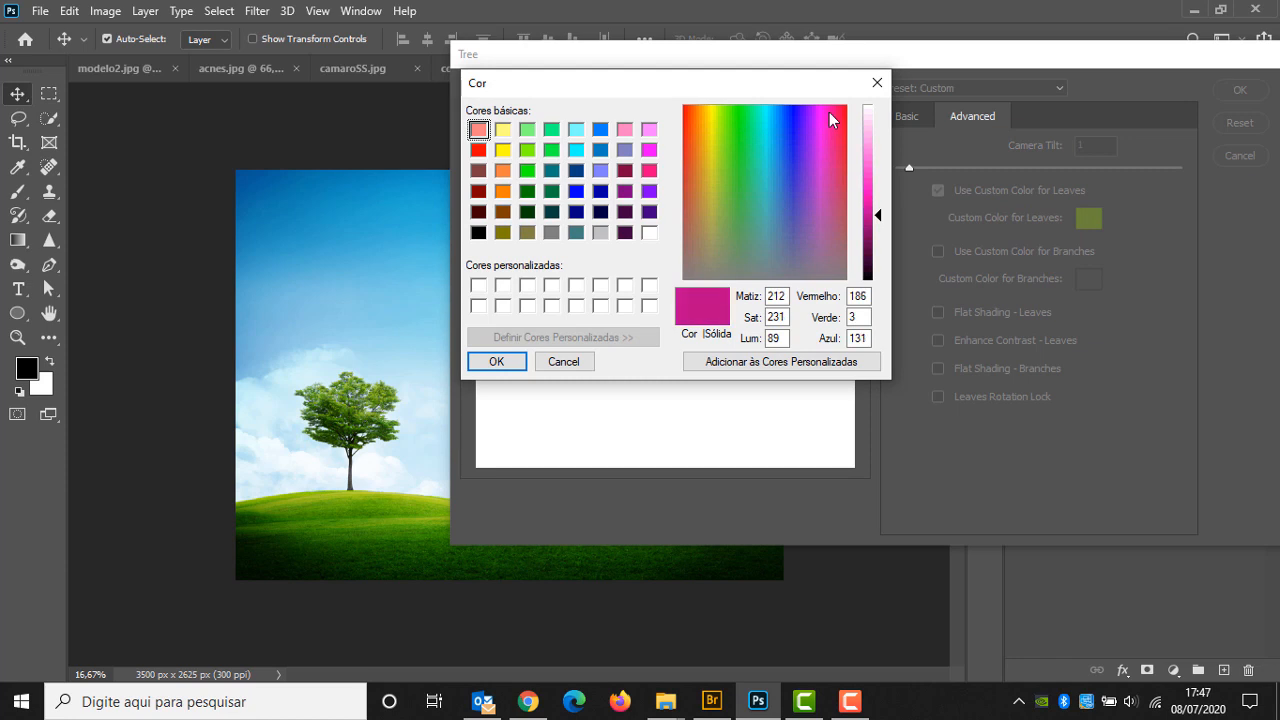
click(497, 363)
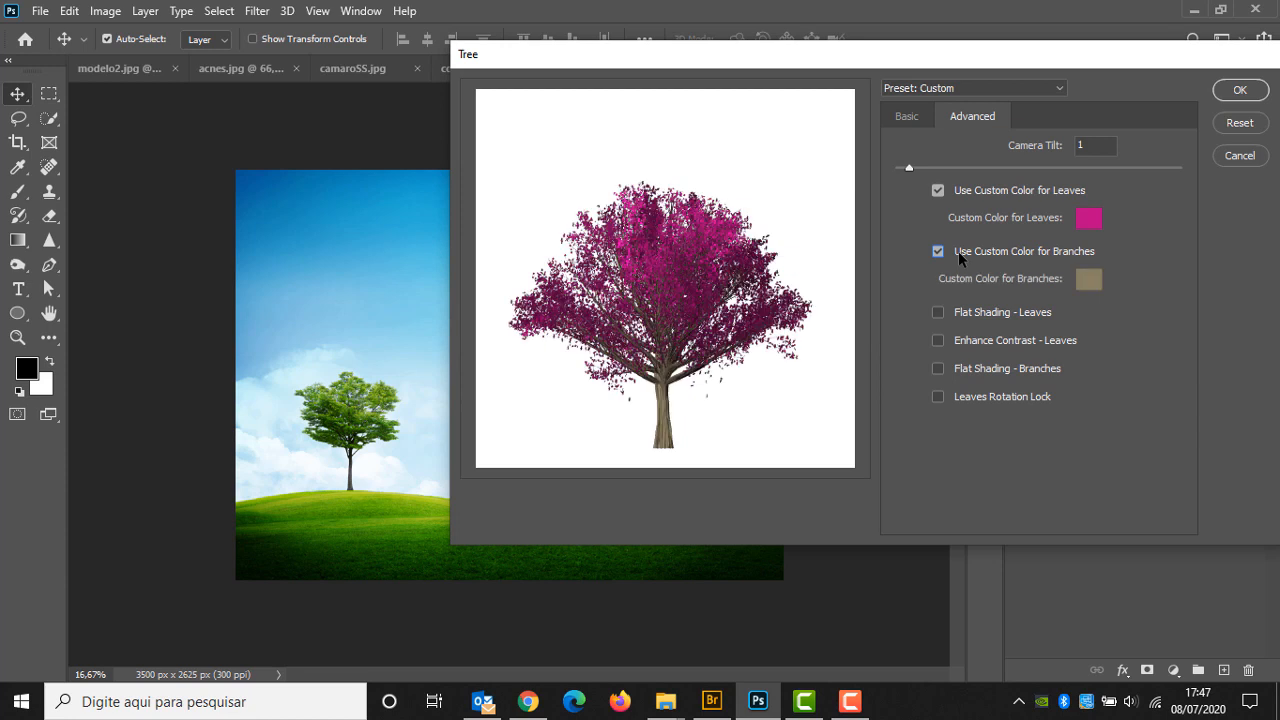
Enable the custom branch color and try the Enhance Contrast, Flat Shading and Leaves Rotation Lock options on the tree.
click(1003, 341)
click(1008, 370)
click(1005, 394)
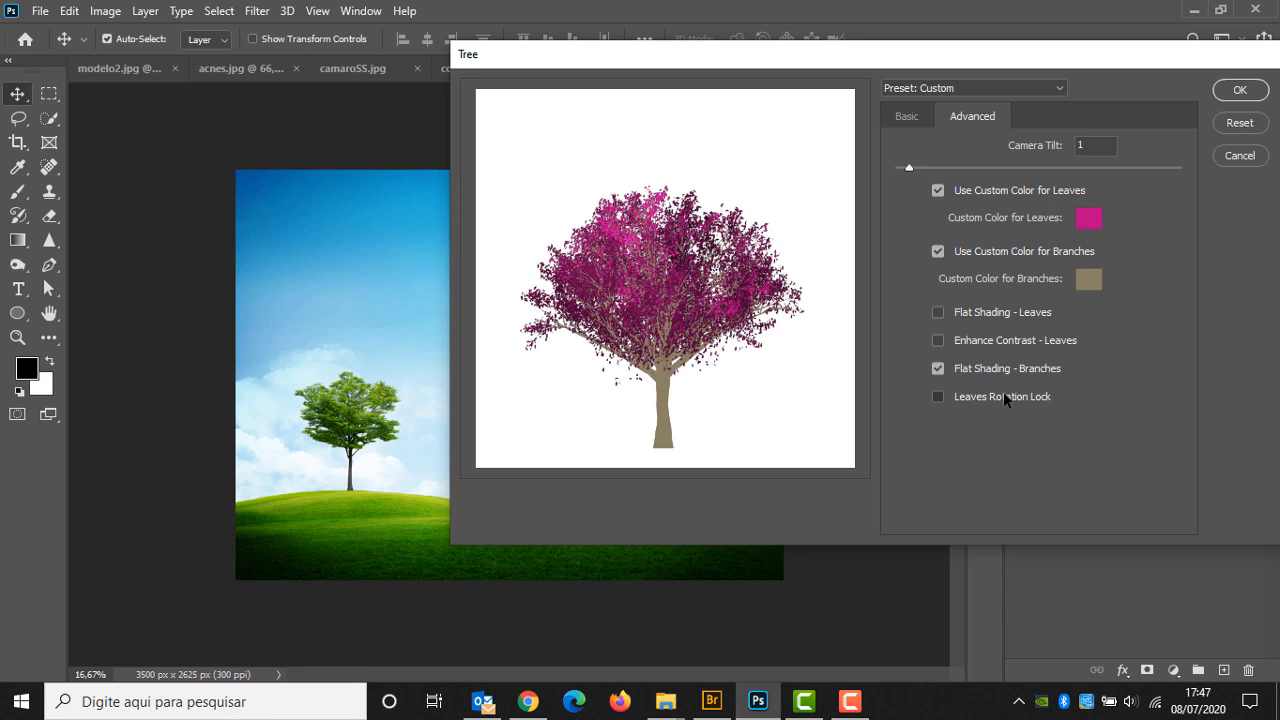
click(1006, 396)
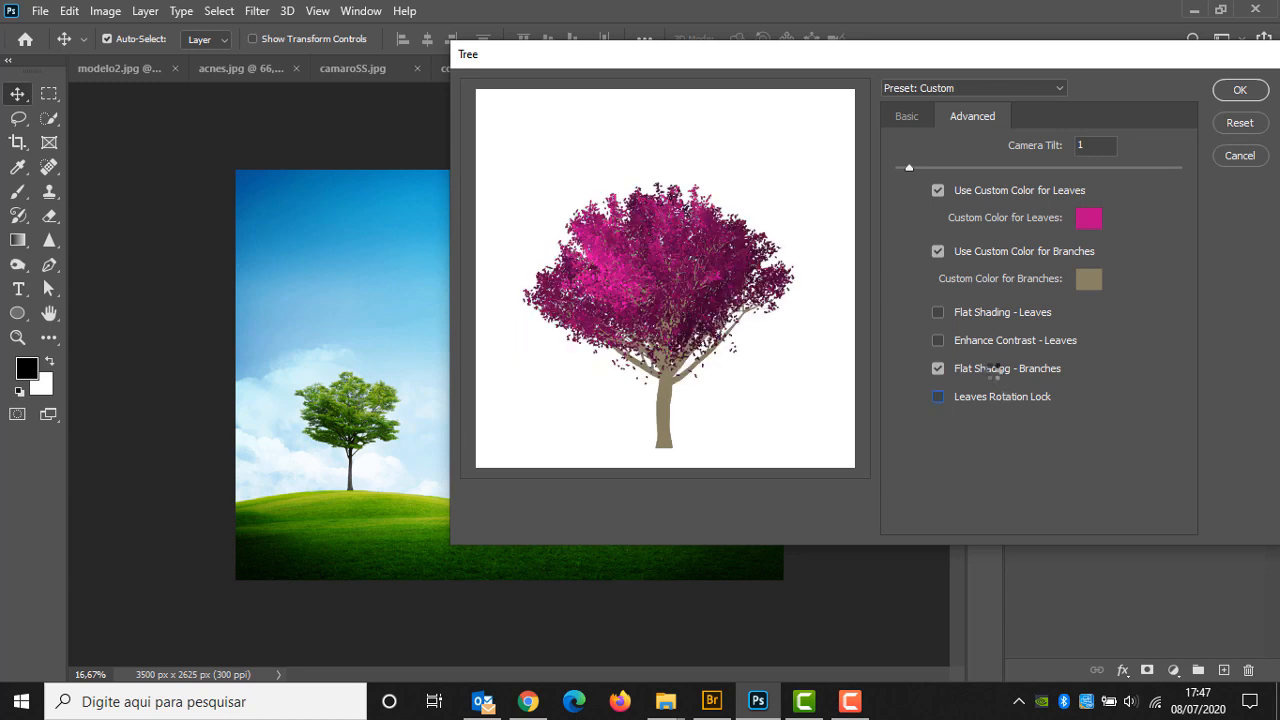
click(984, 309)
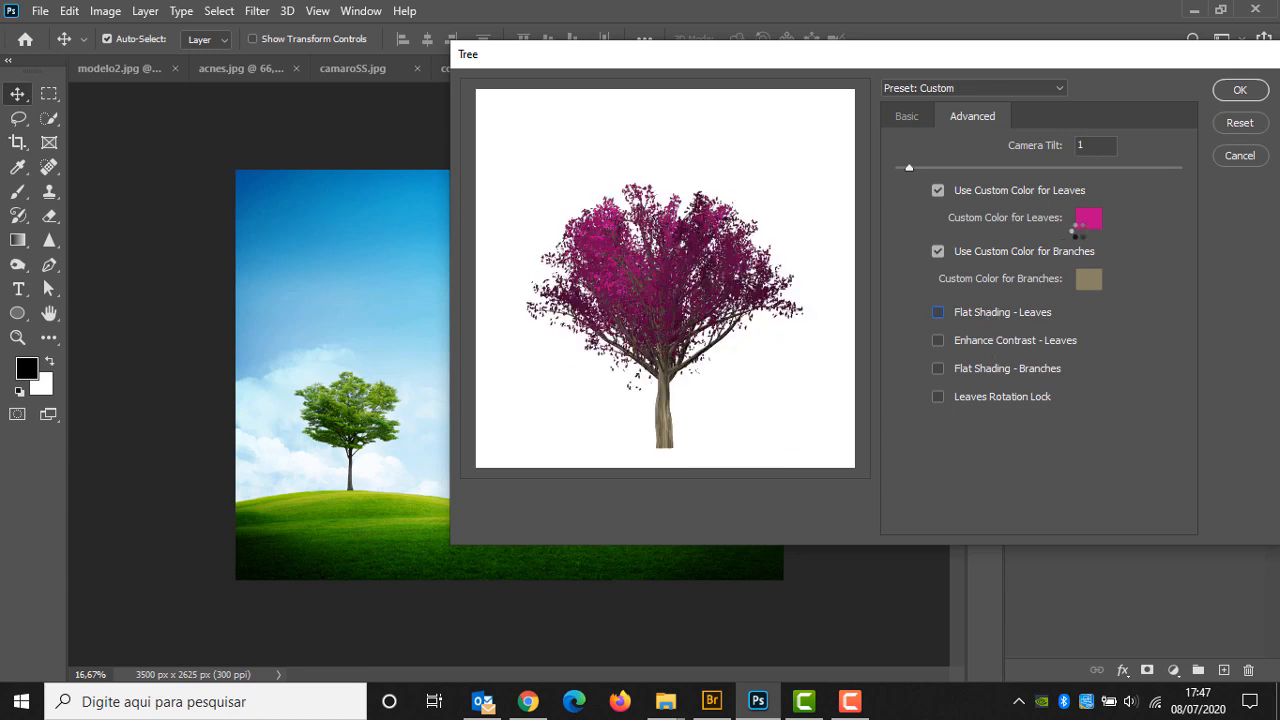
Change the custom leaf color to purple, RGB 121, 41, 148, and render the tree on the layer.
click(1088, 220)
drag(830, 116, 814, 181)
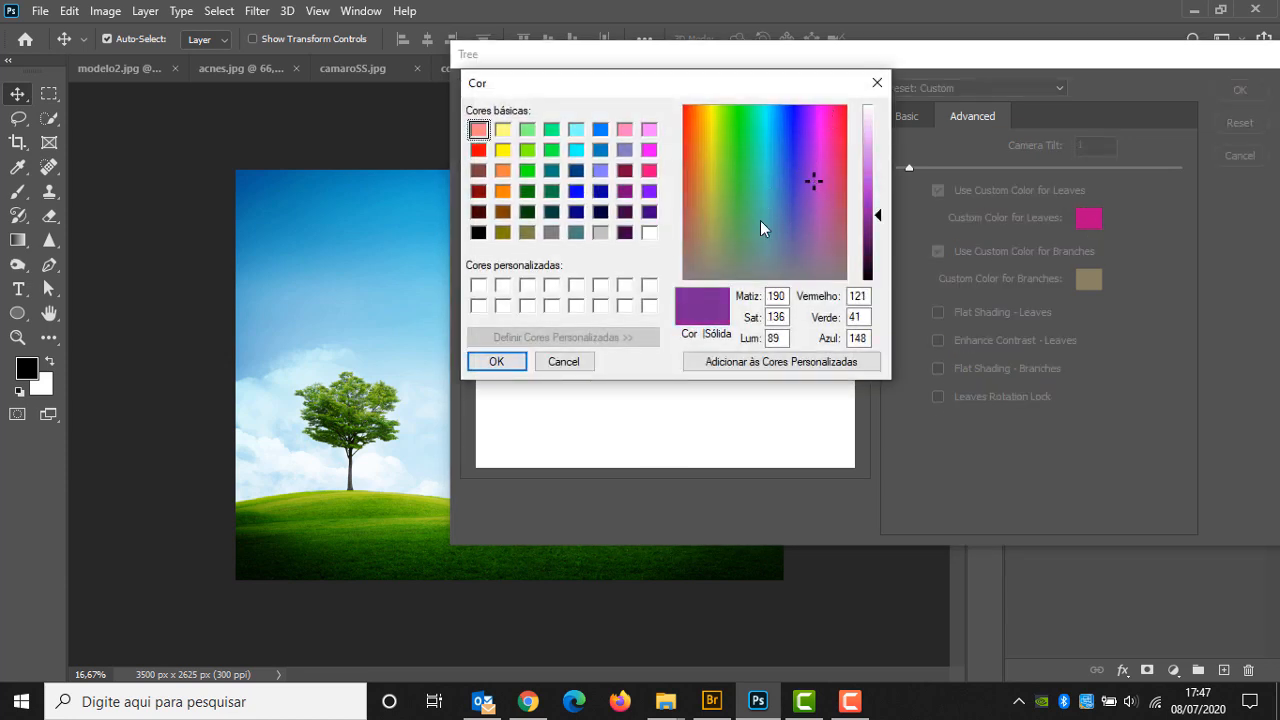
click(506, 365)
click(1236, 92)
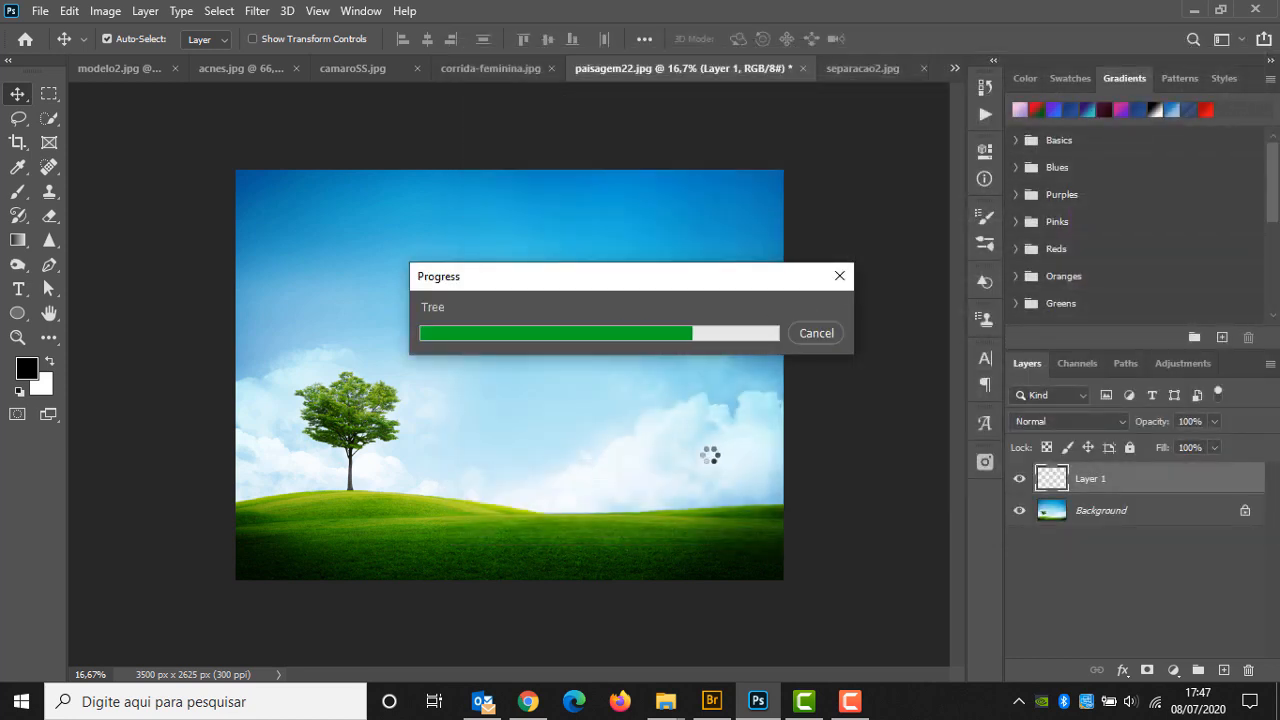
Scale the rendered tree to about 73% and place it in the foreground grass beside the green tree.
drag(517, 425, 608, 388)
key(ctrl+t)
drag(779, 190, 636, 356)
drag(556, 419, 558, 487)
drag(614, 409, 661, 365)
drag(412, 367, 395, 349)
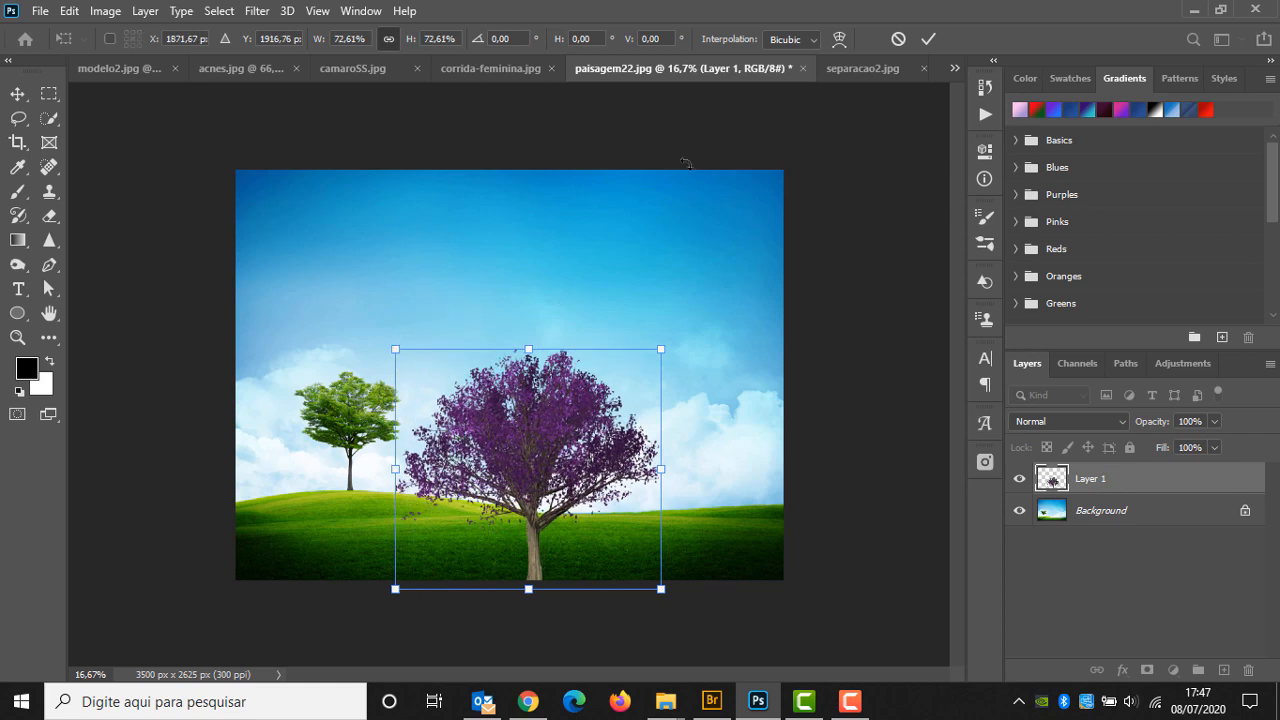
click(929, 40)
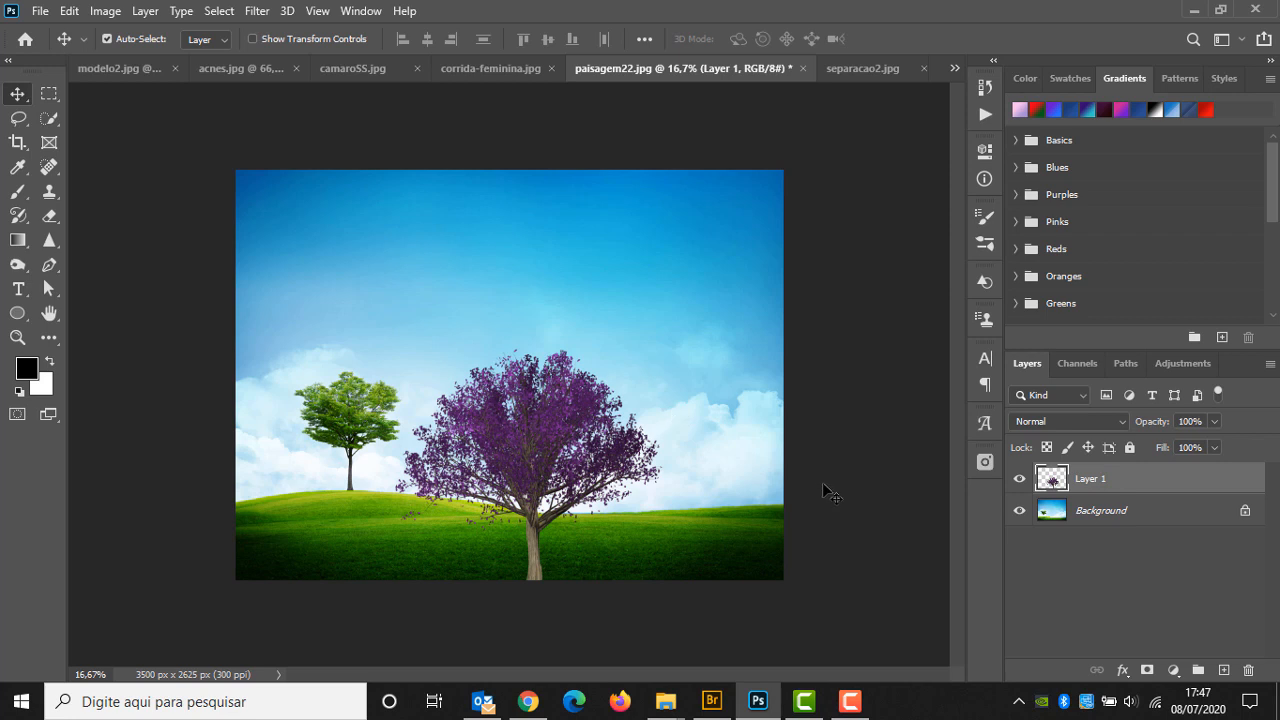
click(257, 11)
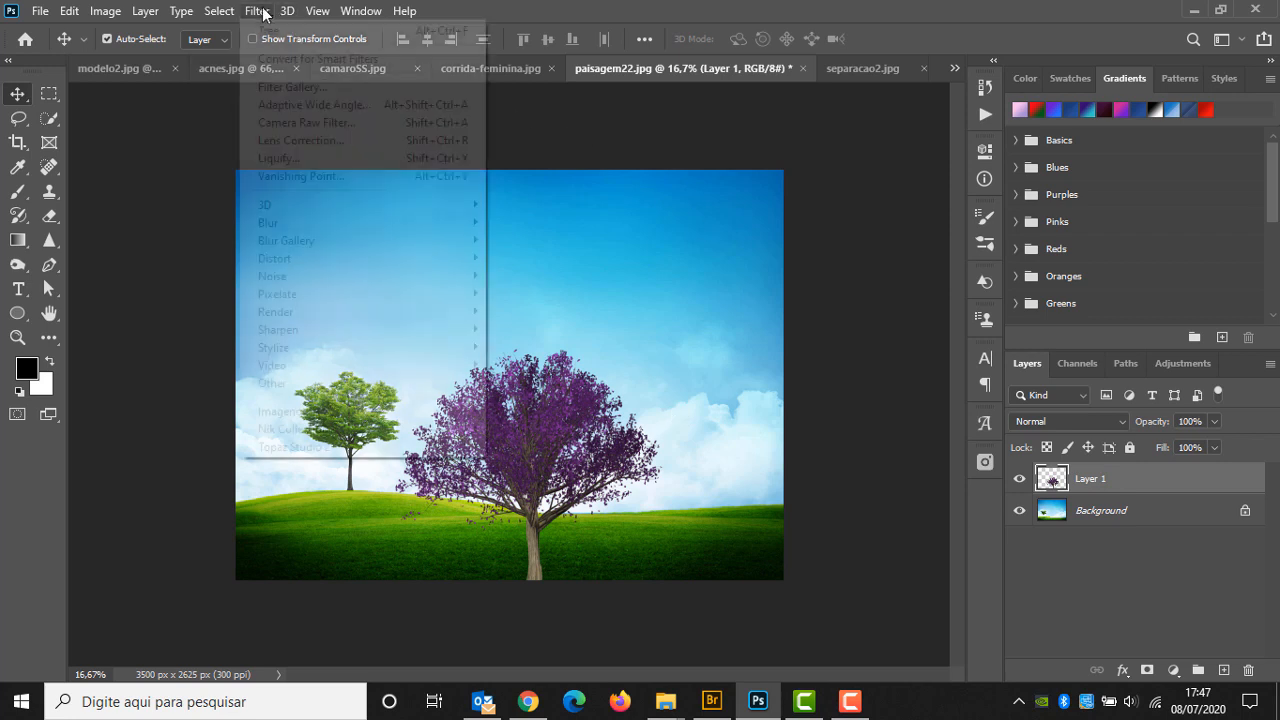
click(875, 69)
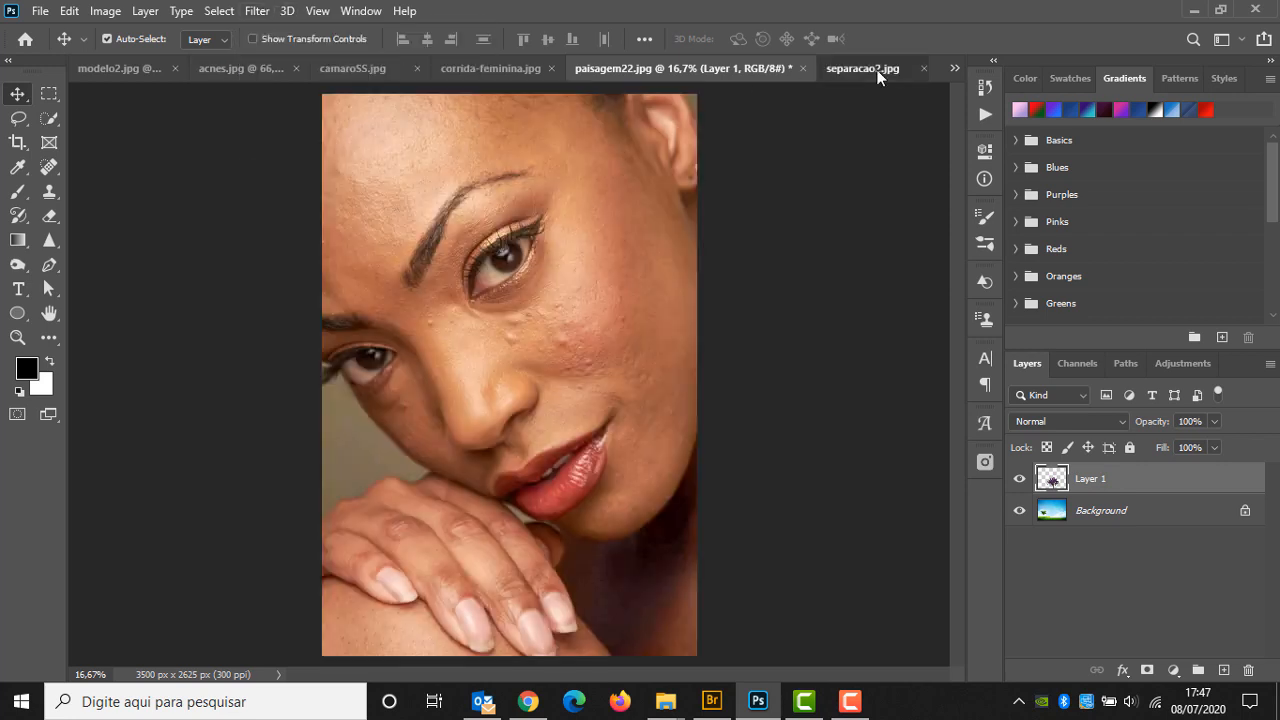
click(229, 67)
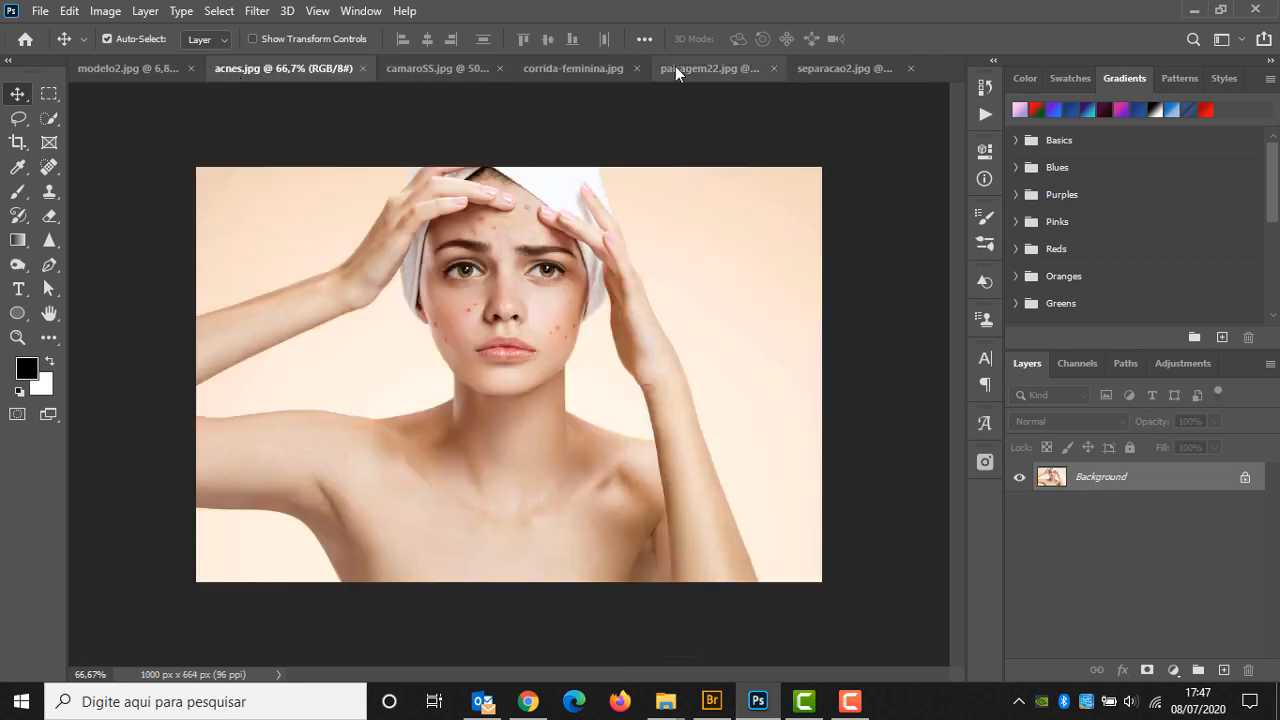
click(675, 66)
Lasso the upper sky with a wavy lower edge and add a new empty layer above the tree.
click(49, 92)
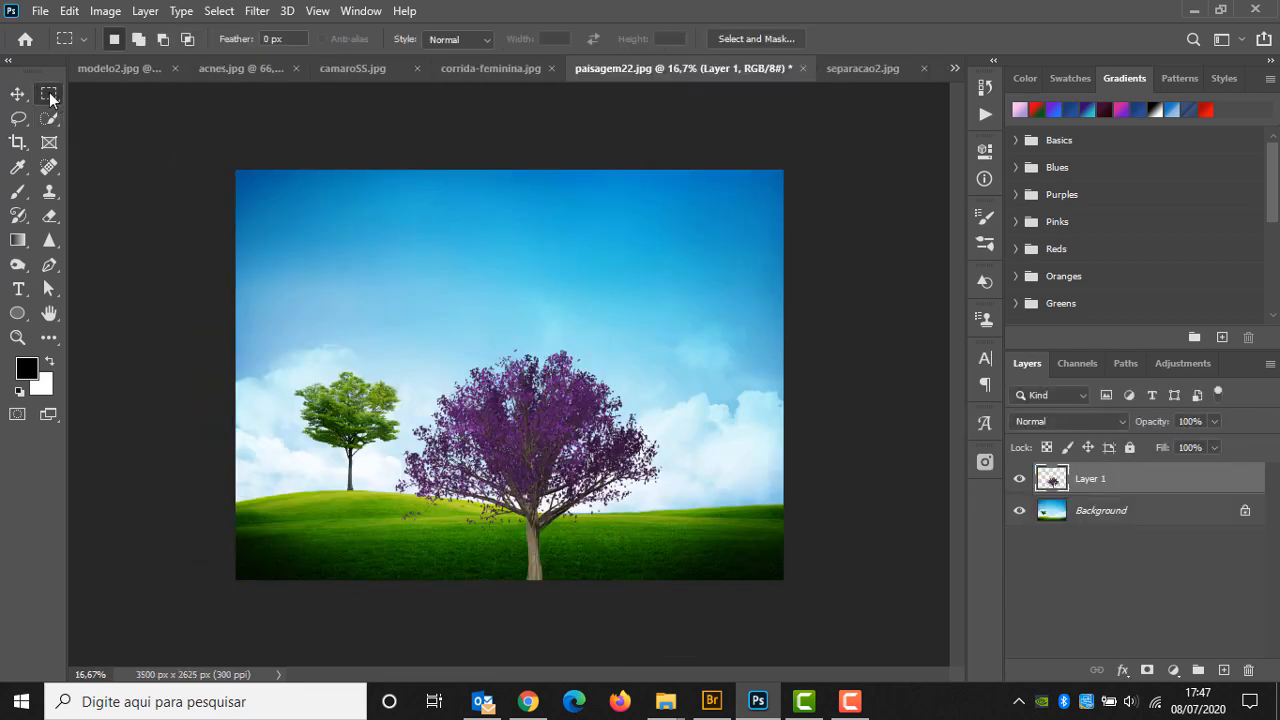
click(18, 118)
mouse_move(186, 162)
mouse_down()
mouse_move(249, 336)
mouse_move(441, 327)
mouse_move(586, 281)
mouse_move(763, 391)
mouse_move(894, 206)
mouse_move(580, 135)
mouse_move(236, 170)
mouse_up()
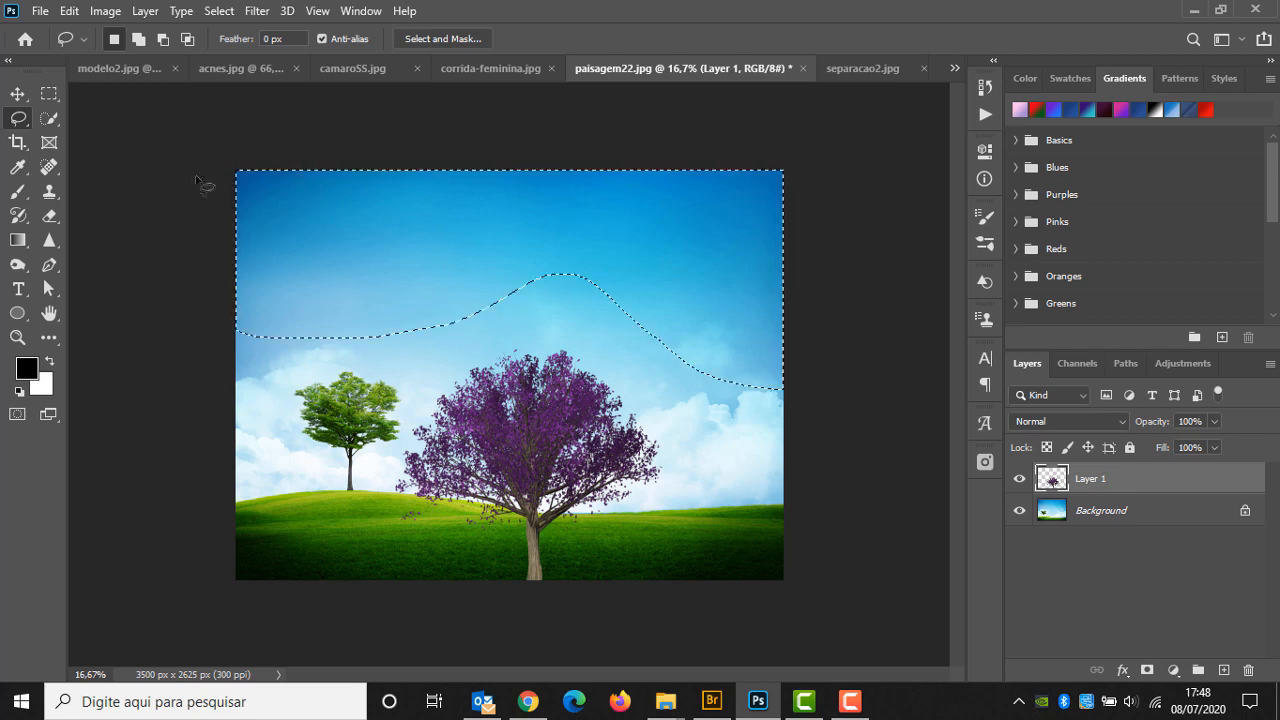
click(1225, 673)
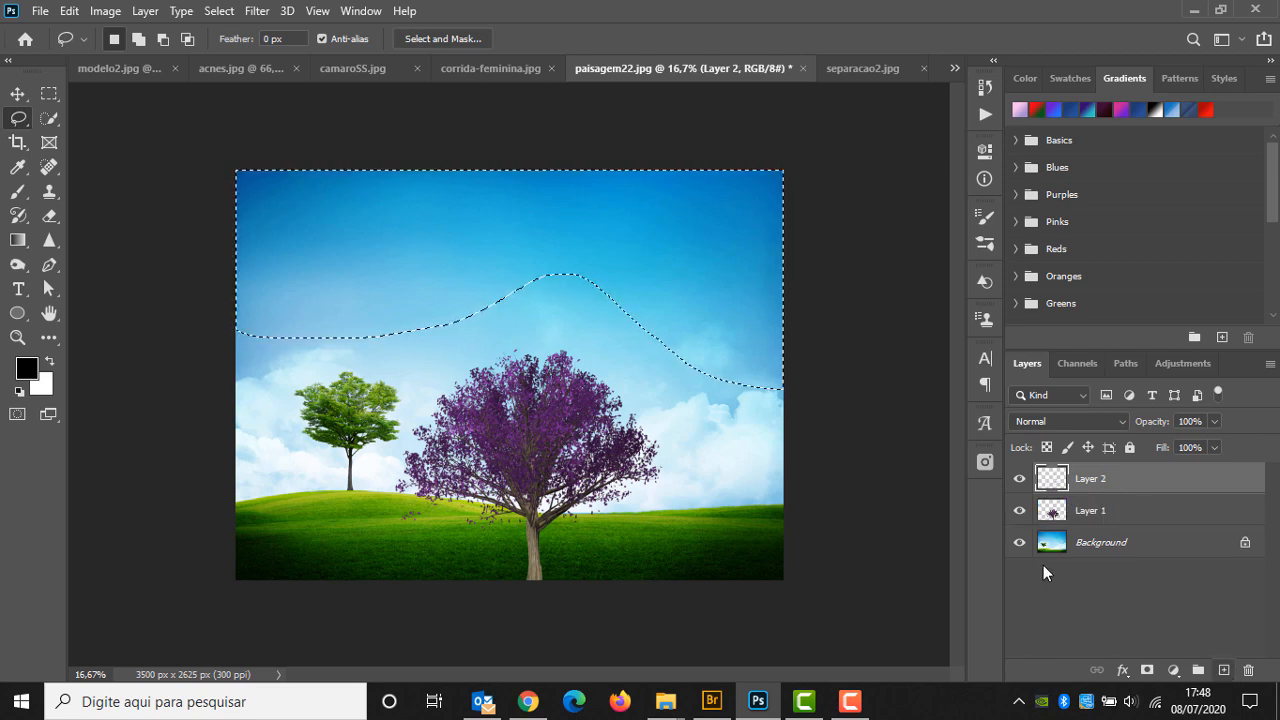
Set the foreground color to a bright blue with a hue of 229°.
click(27, 369)
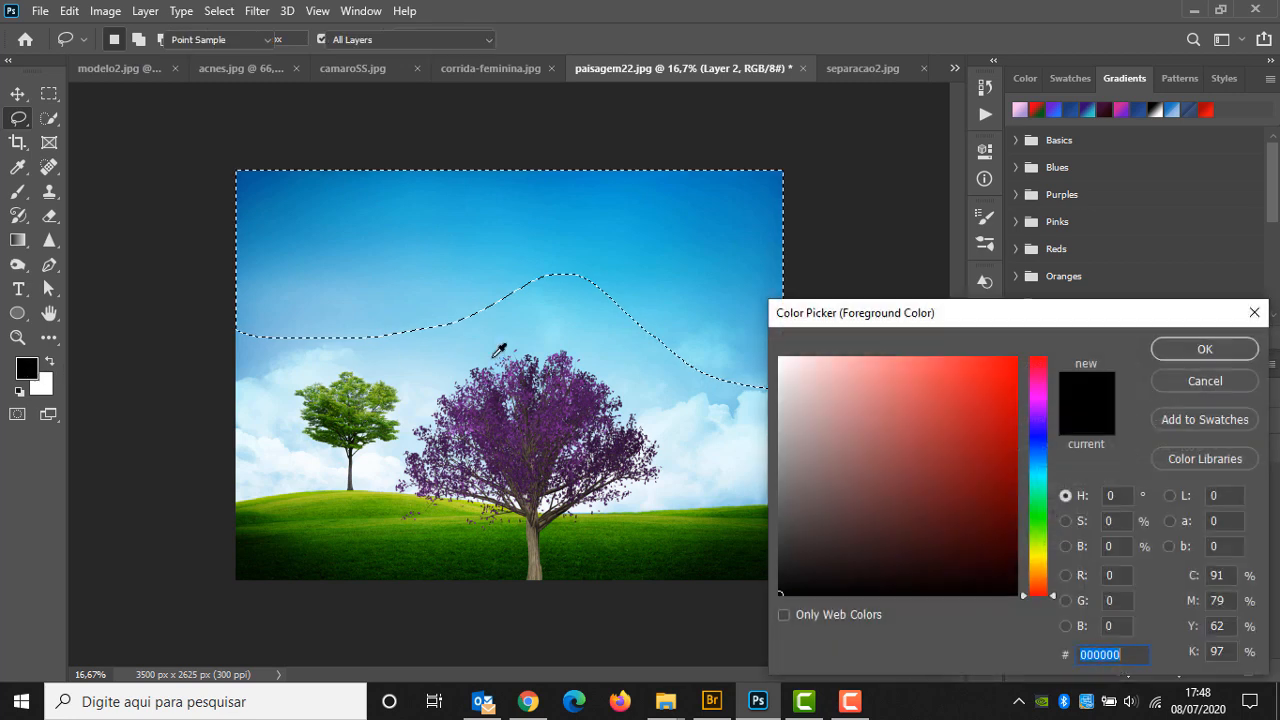
click(1038, 443)
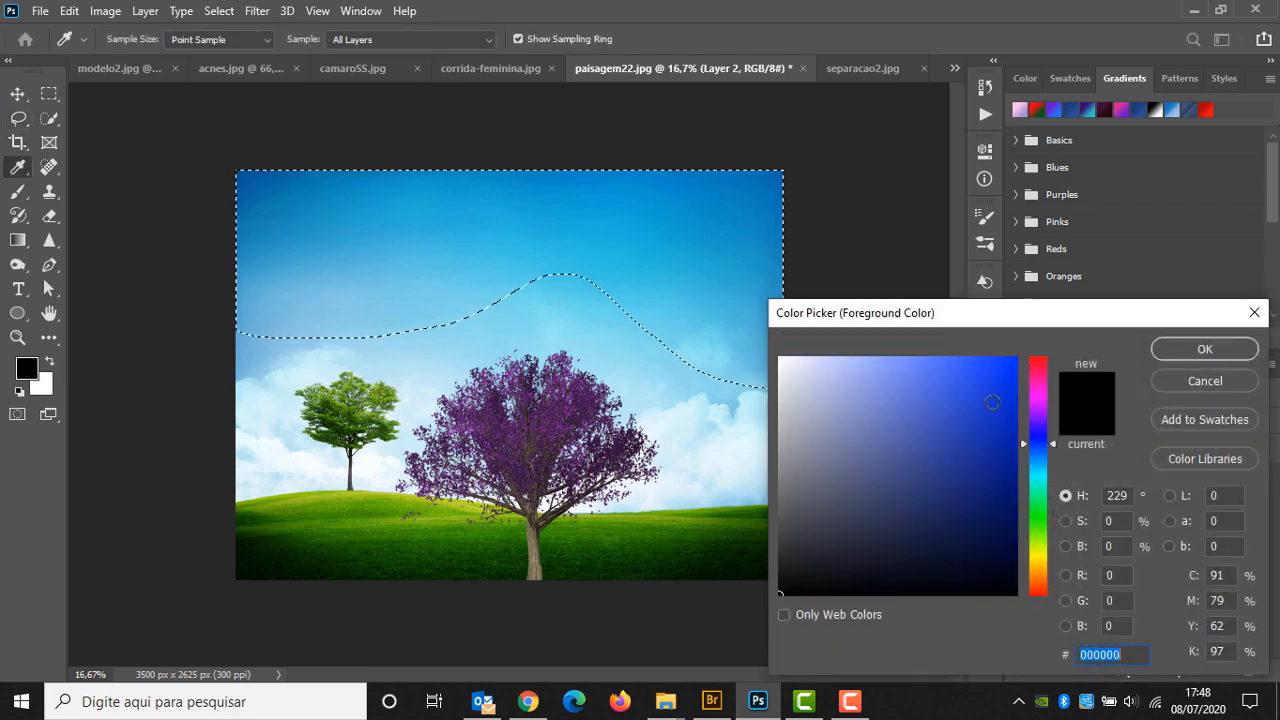
click(980, 358)
click(1205, 349)
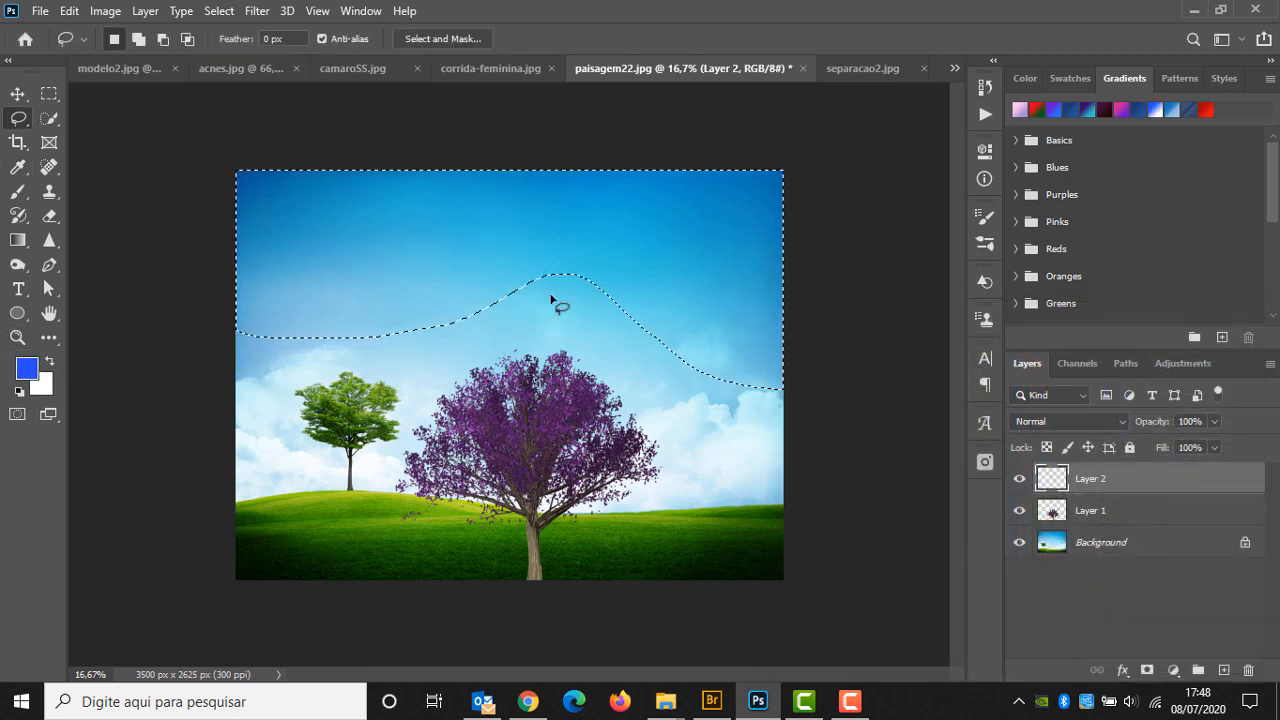
Feather the sky selection with a radius of 50 pixels.
click(231, 11)
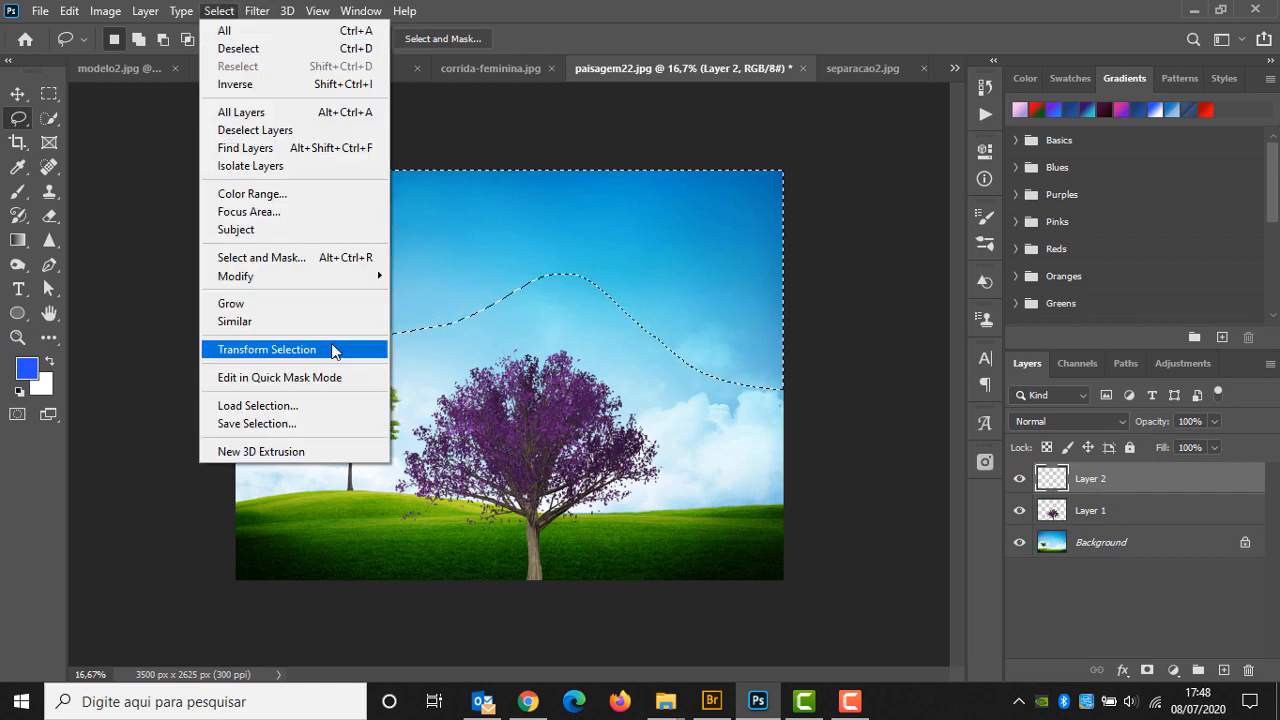
mouse_move(330, 276)
click(501, 349)
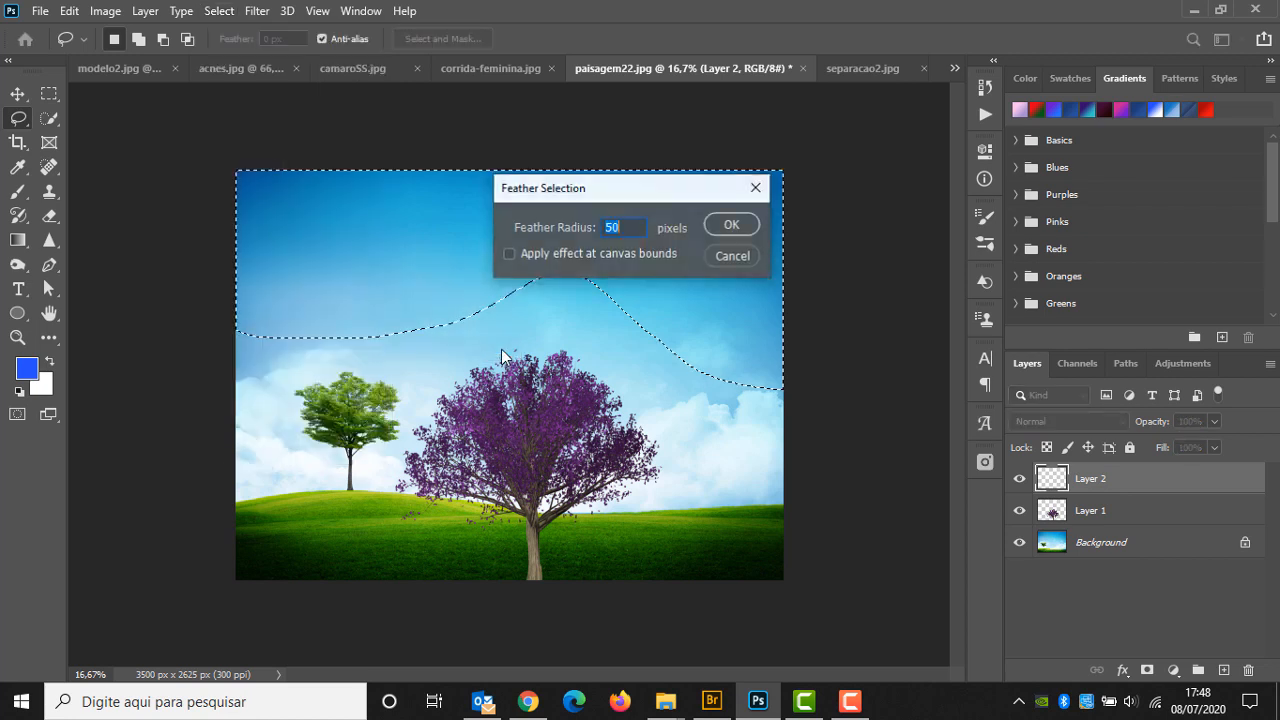
key(Return)
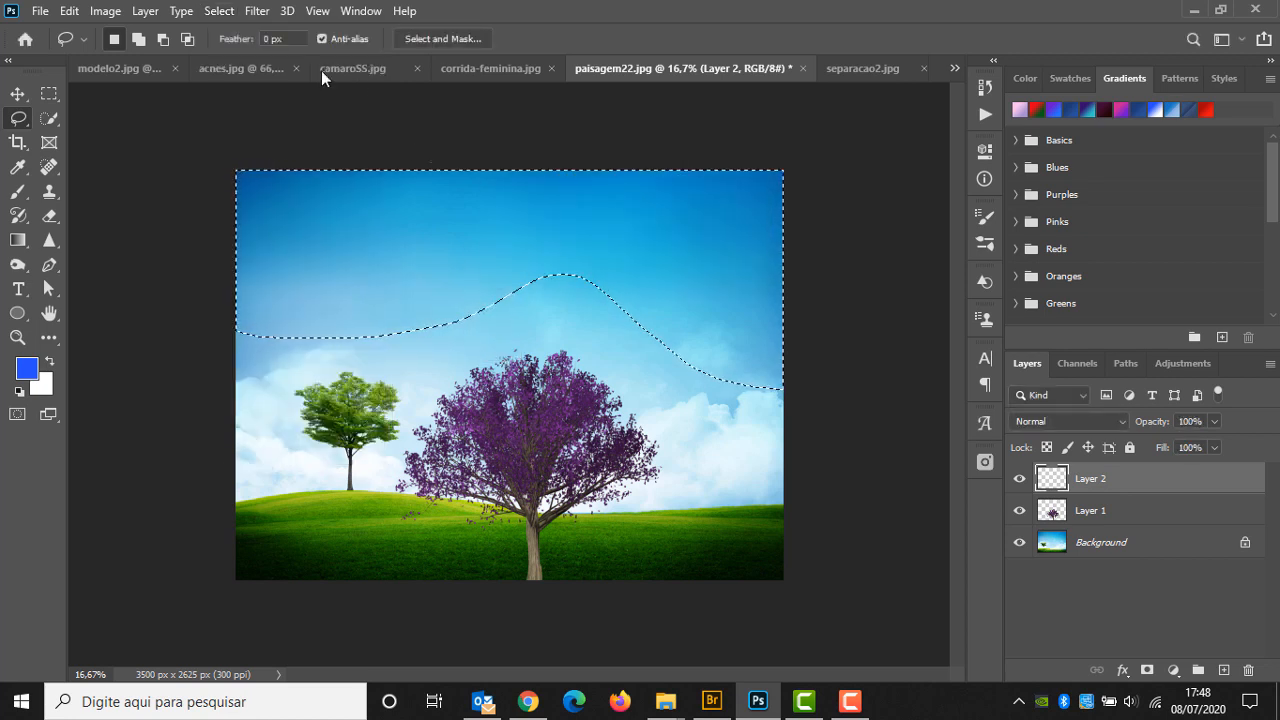
Render Clouds inside the sky selection, deselect it, and set the cloud layer's blend mode to Pin Light.
click(254, 11)
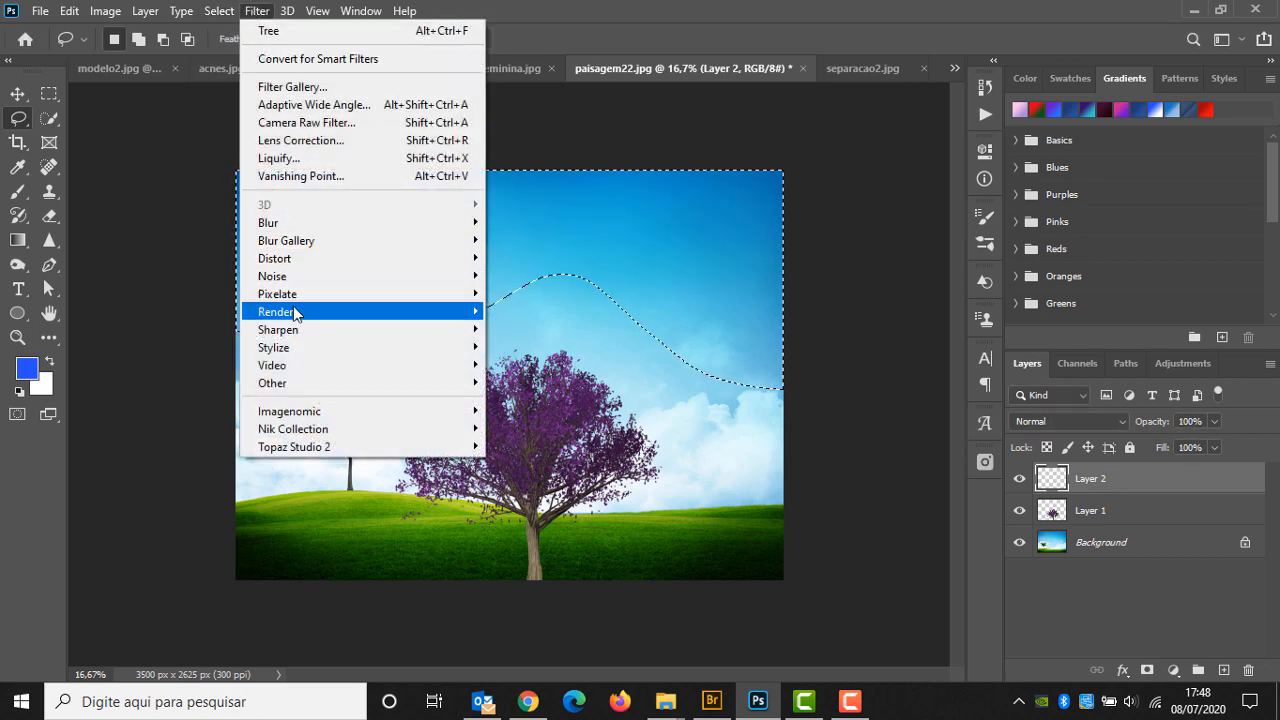
mouse_move(295, 312)
click(511, 376)
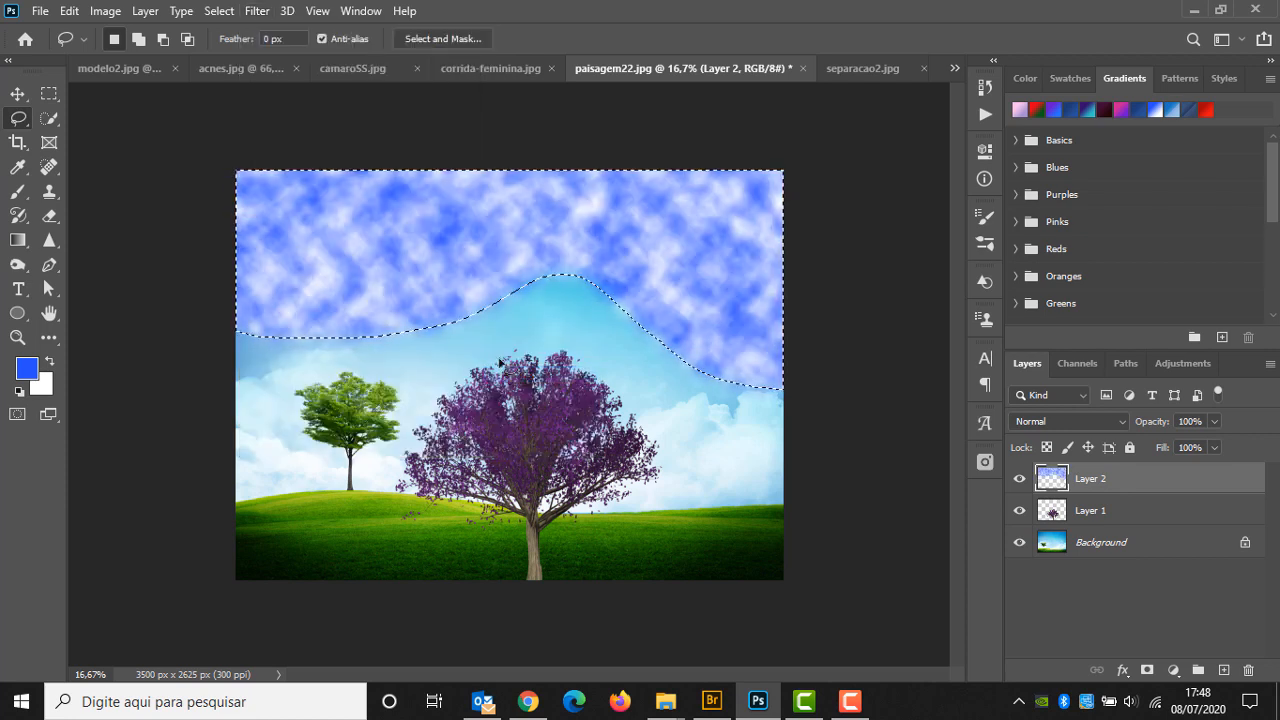
key(ctrl+d)
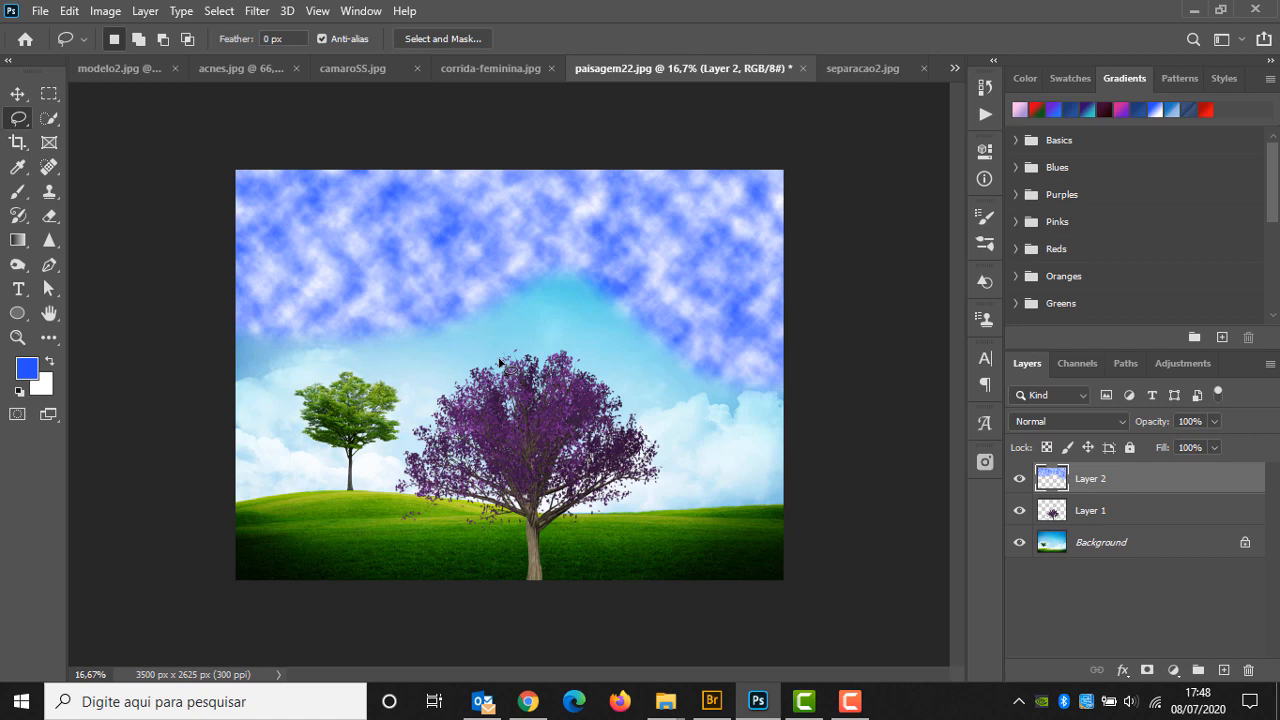
click(1127, 421)
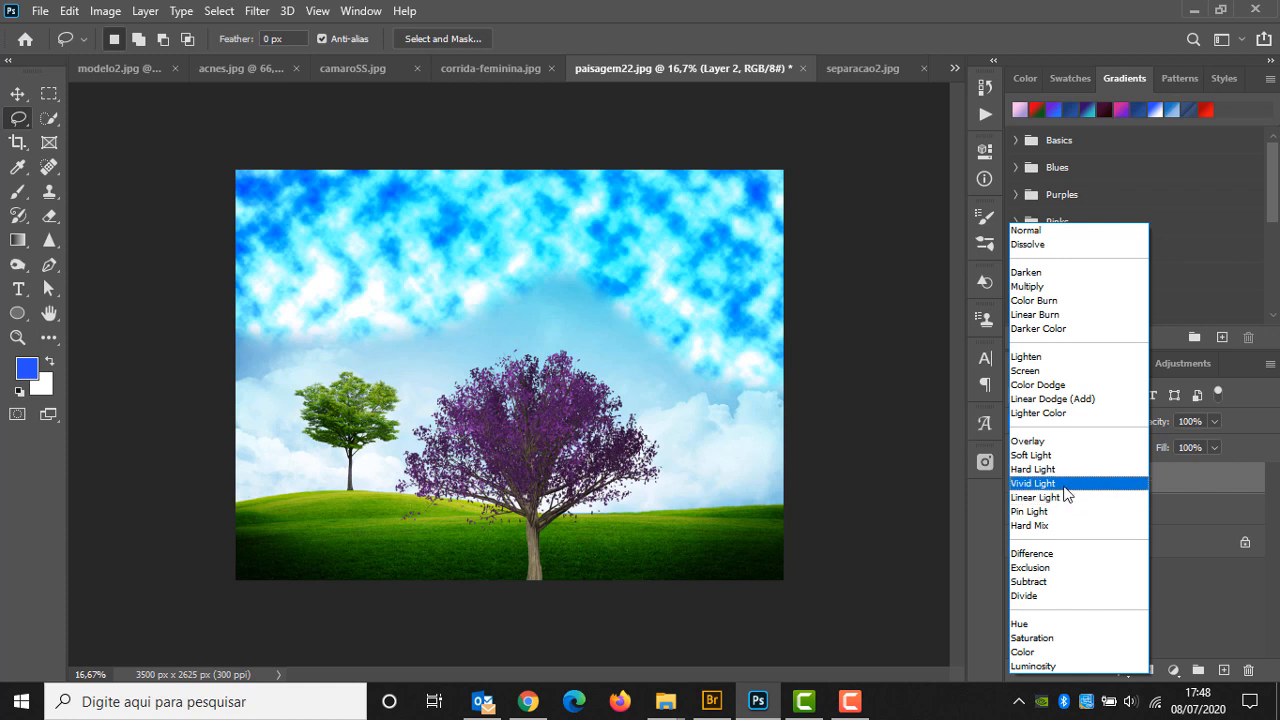
click(1064, 513)
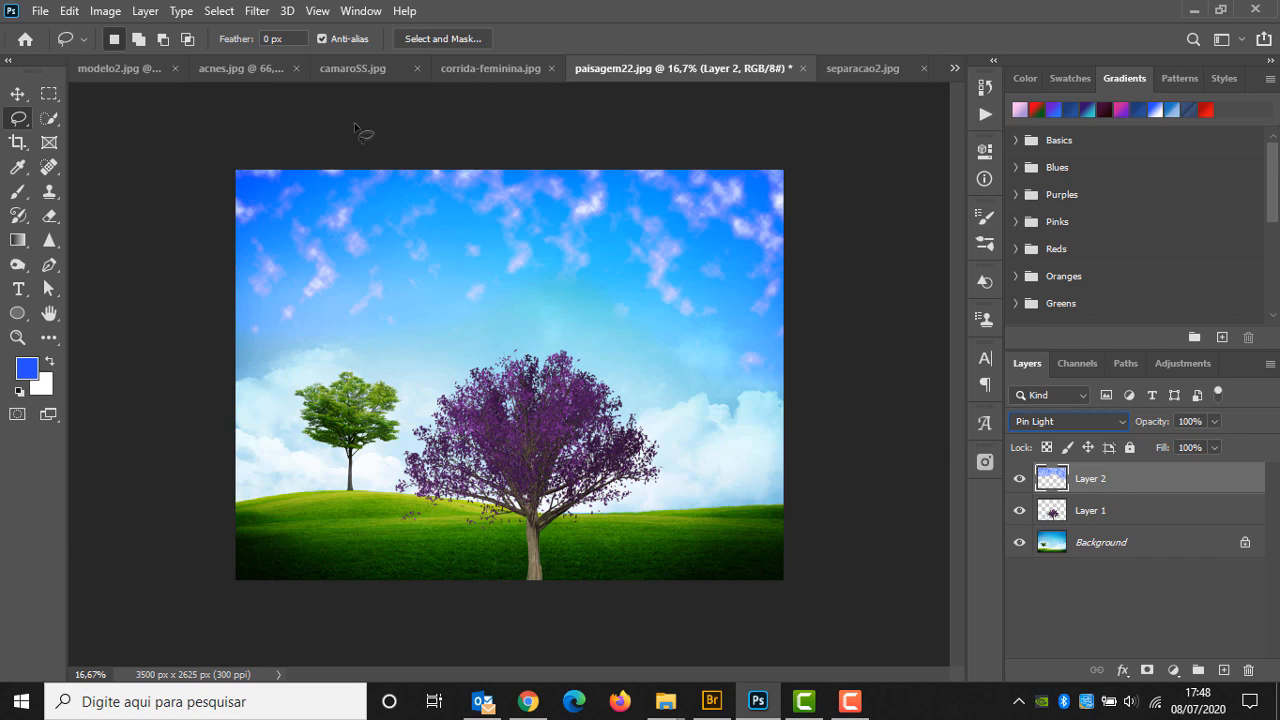
Open the recently used image terra.jpg.
click(955, 68)
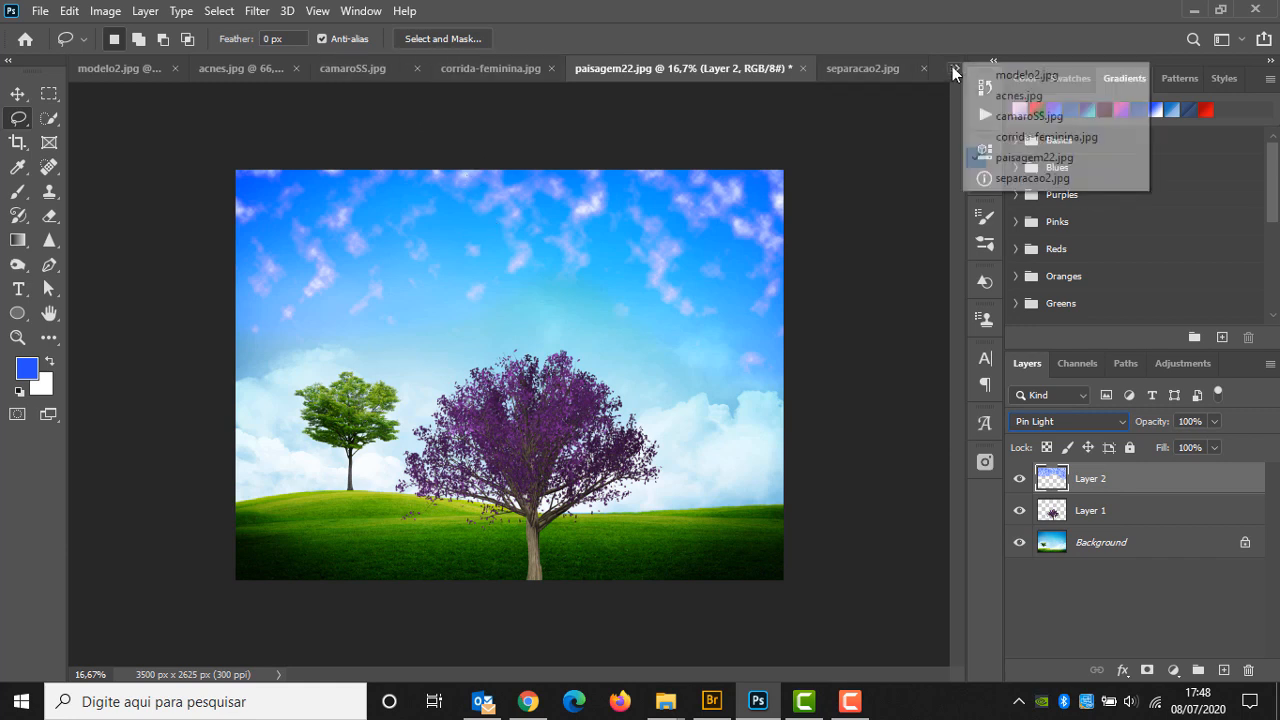
click(40, 10)
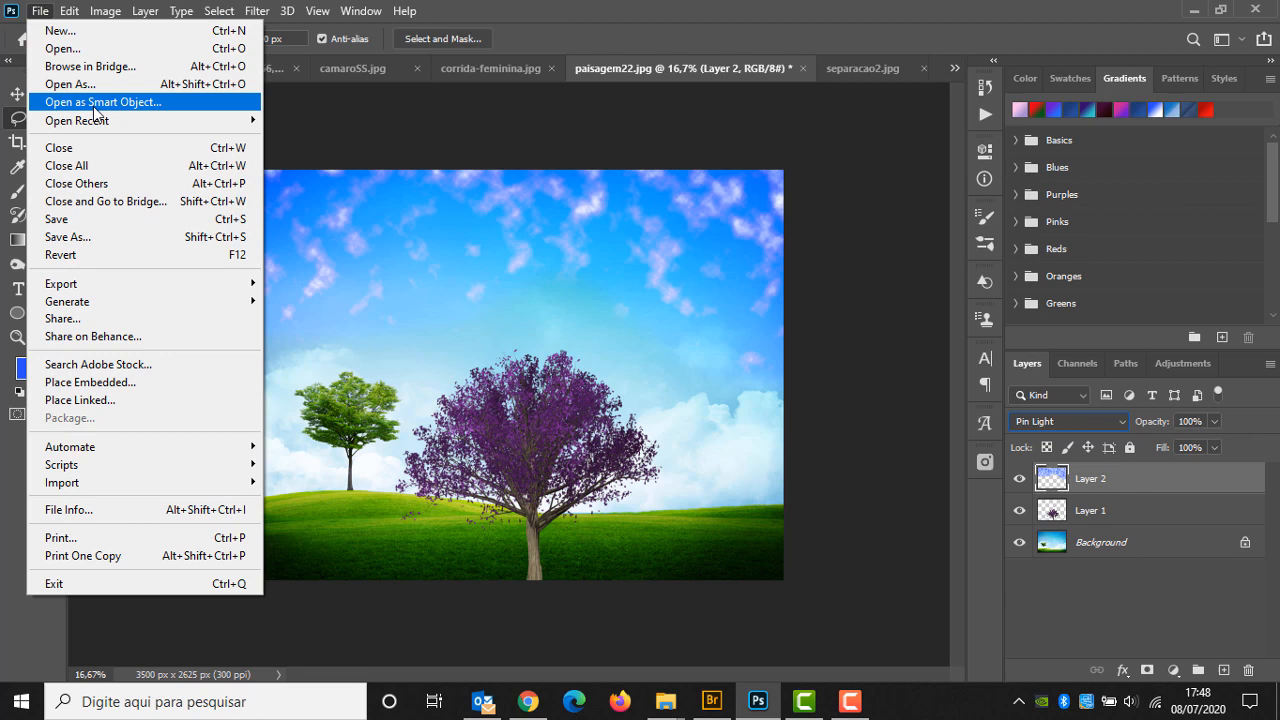
mouse_move(200, 120)
click(376, 173)
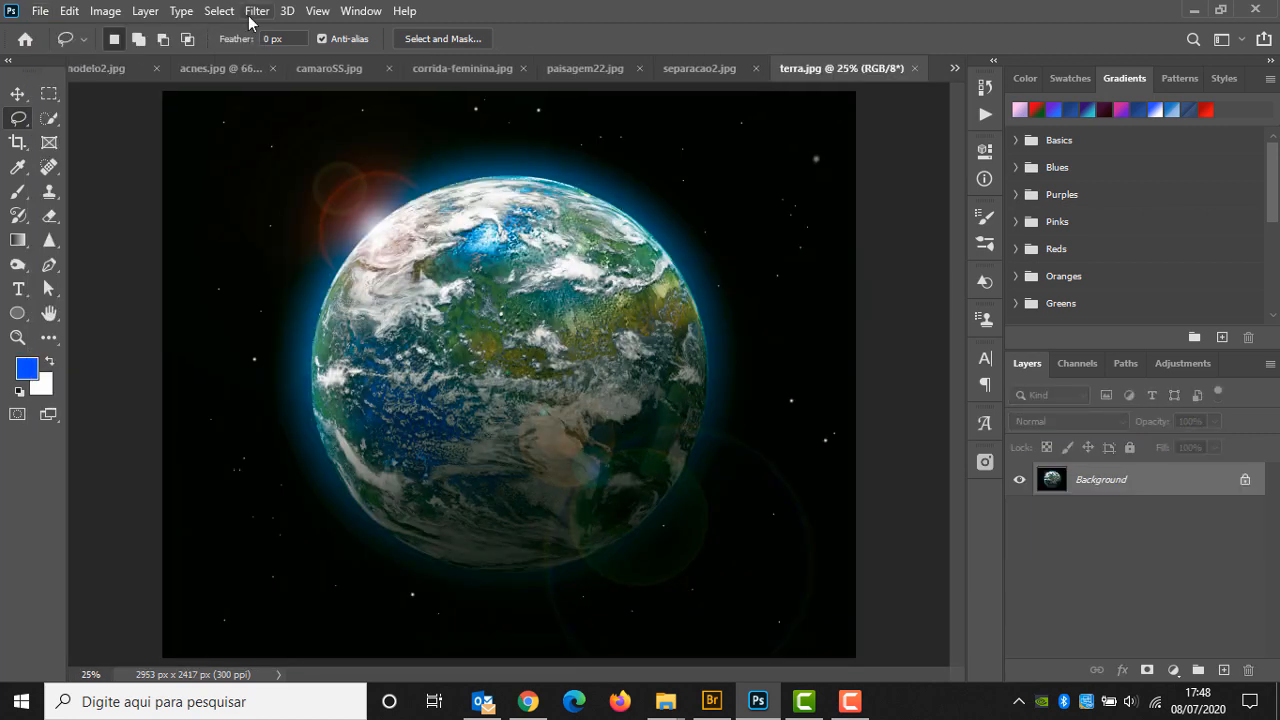
Return to the paisagem22.jpg landscape document.
click(257, 18)
click(958, 421)
click(711, 66)
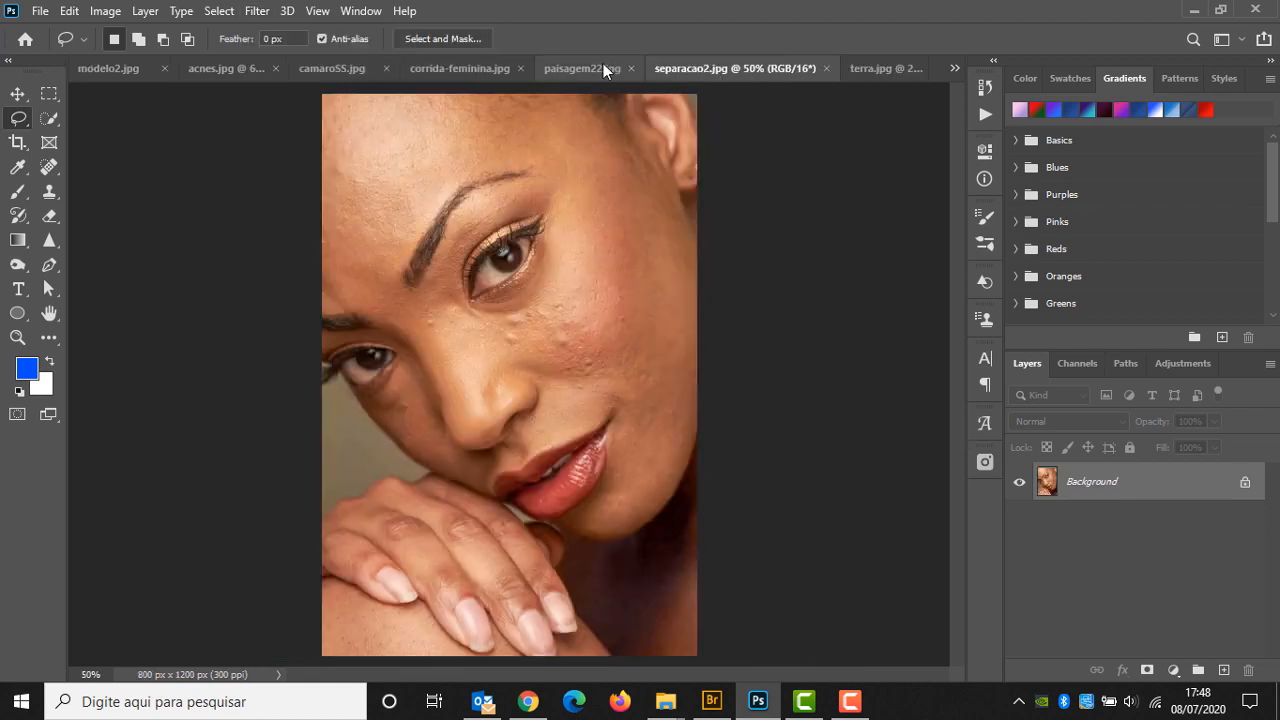
click(603, 65)
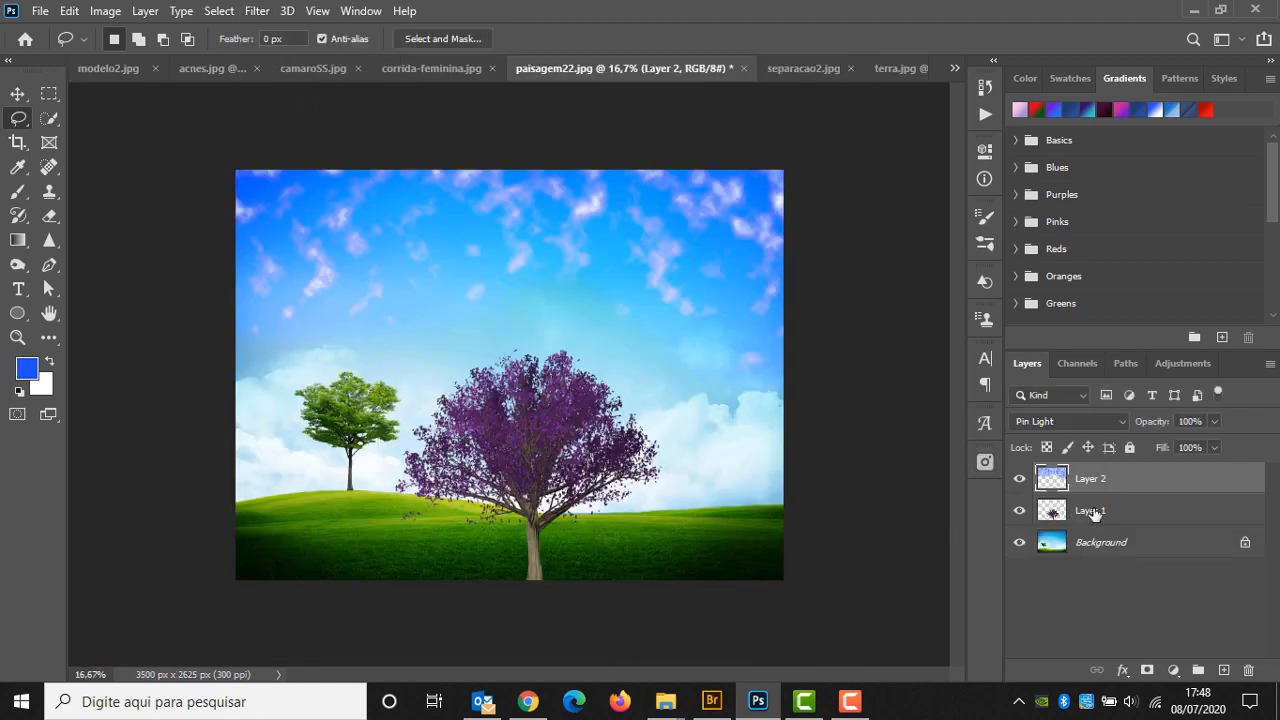
Insert the high-angle sunset cityscape photo from the Pexels cities collection as a layer clipped to Layer 2.
click(986, 461)
scroll(760, 290, down, 10)
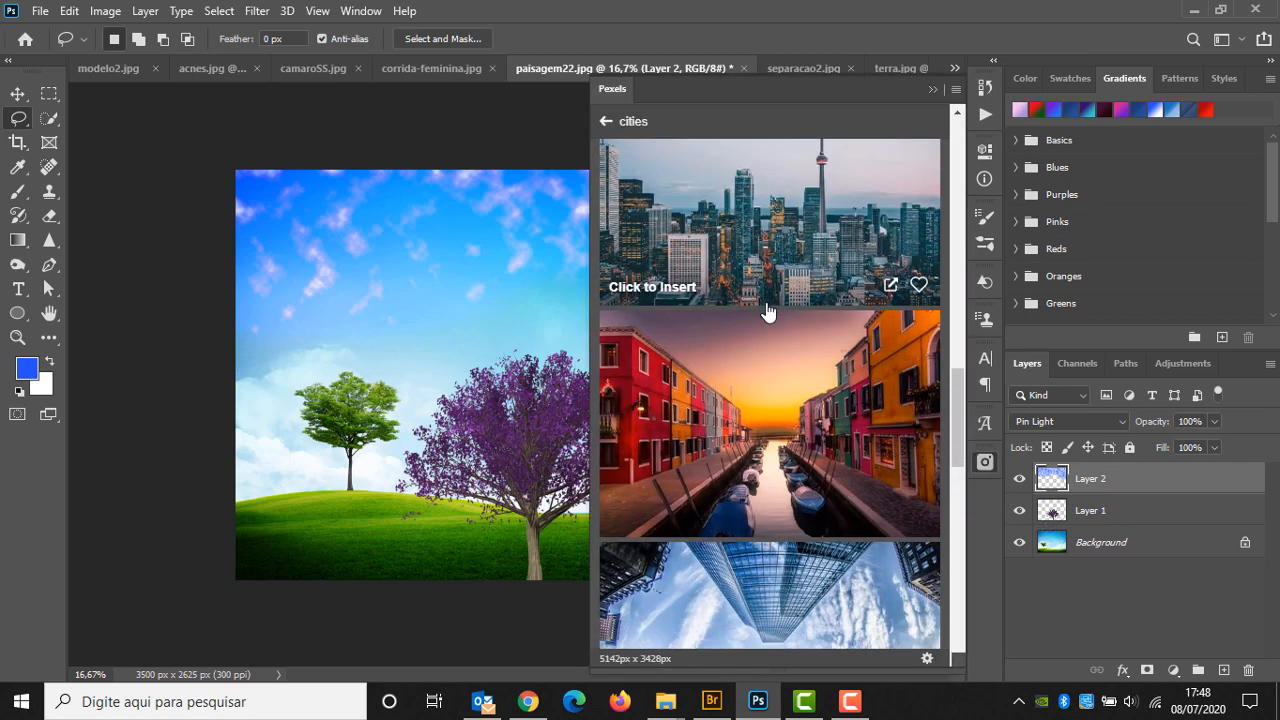
scroll(773, 350, down, 5)
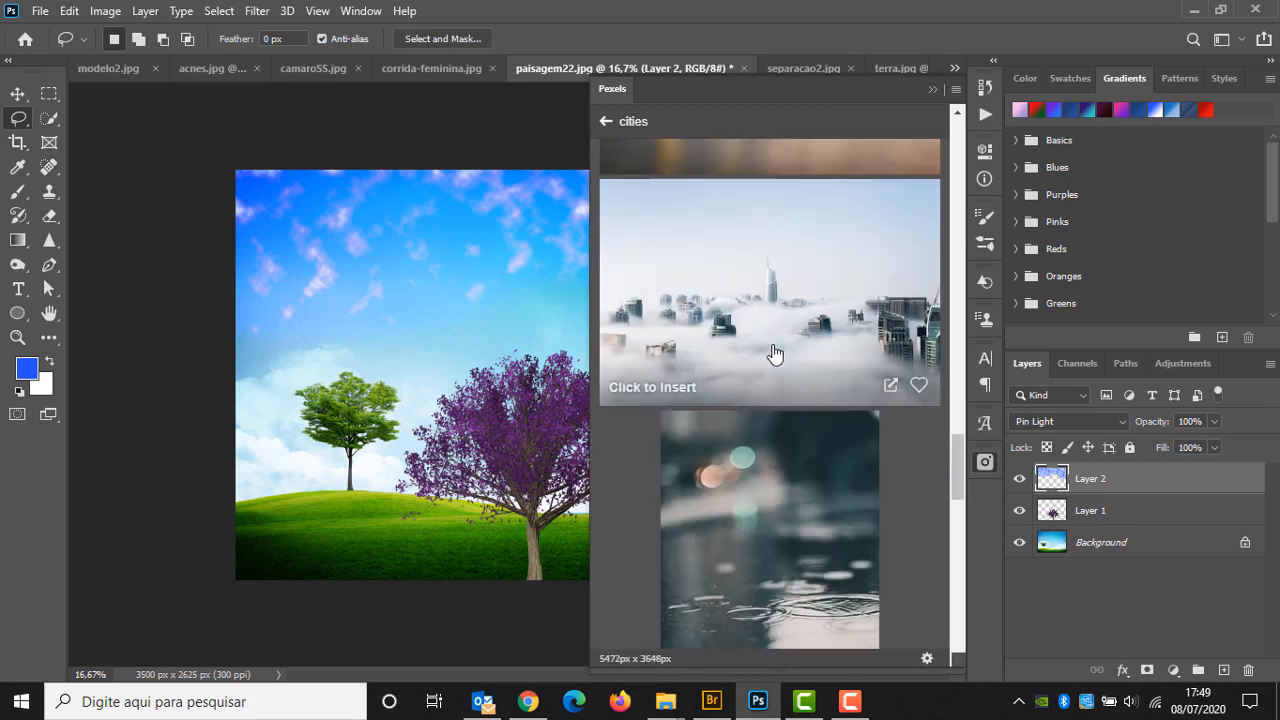
click(810, 355)
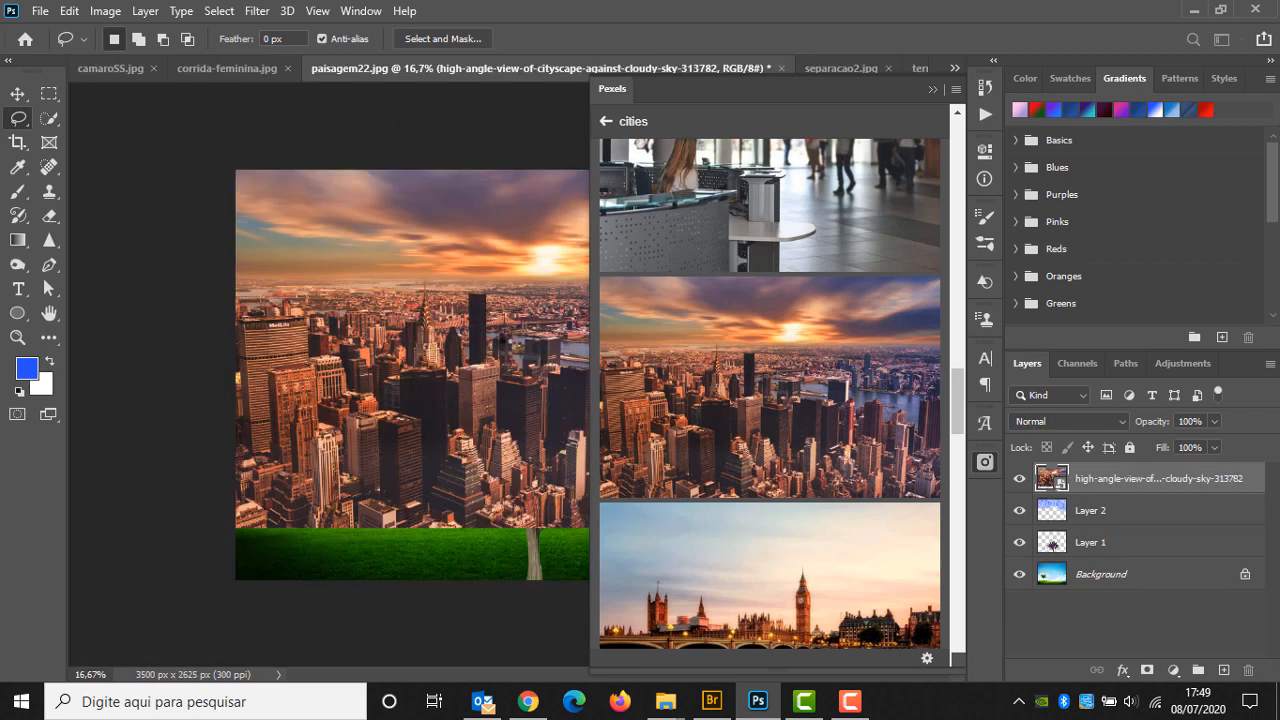
key(ctrl+alt+g)
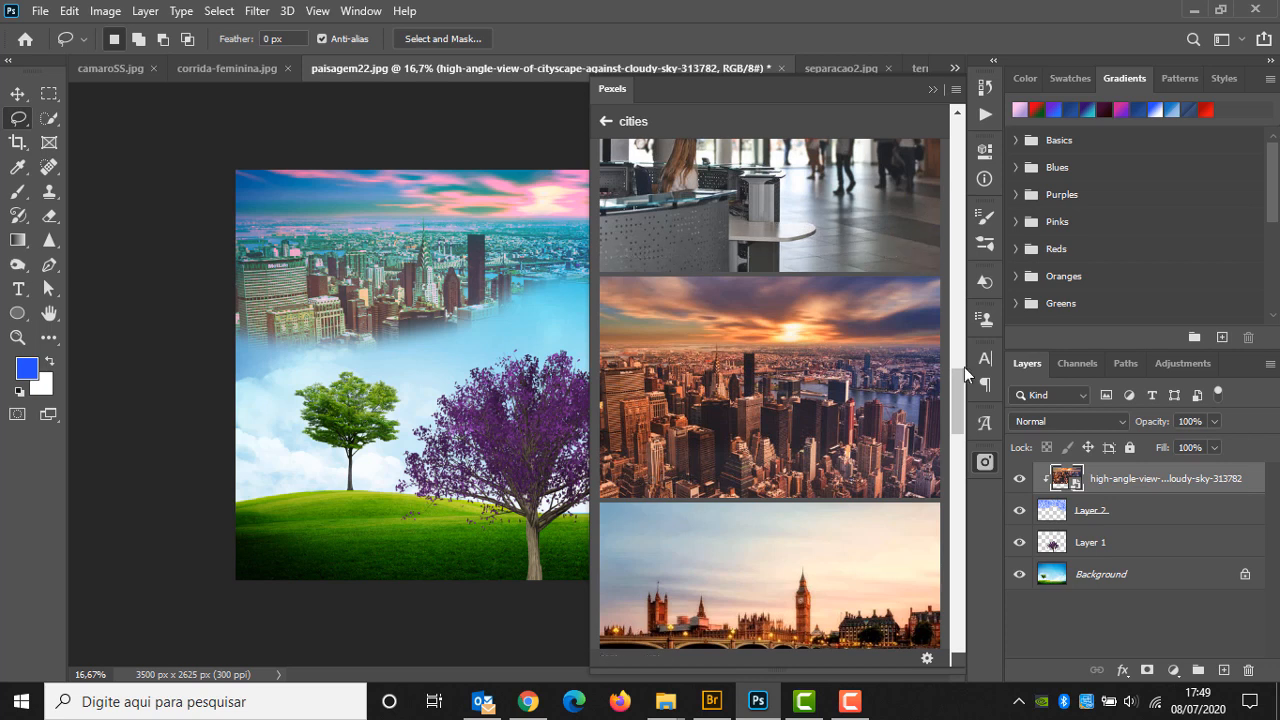
click(988, 461)
Release the cityscape layer's clipping mask and enlarge the photo until it covers the whole canvas.
right_click(1119, 486)
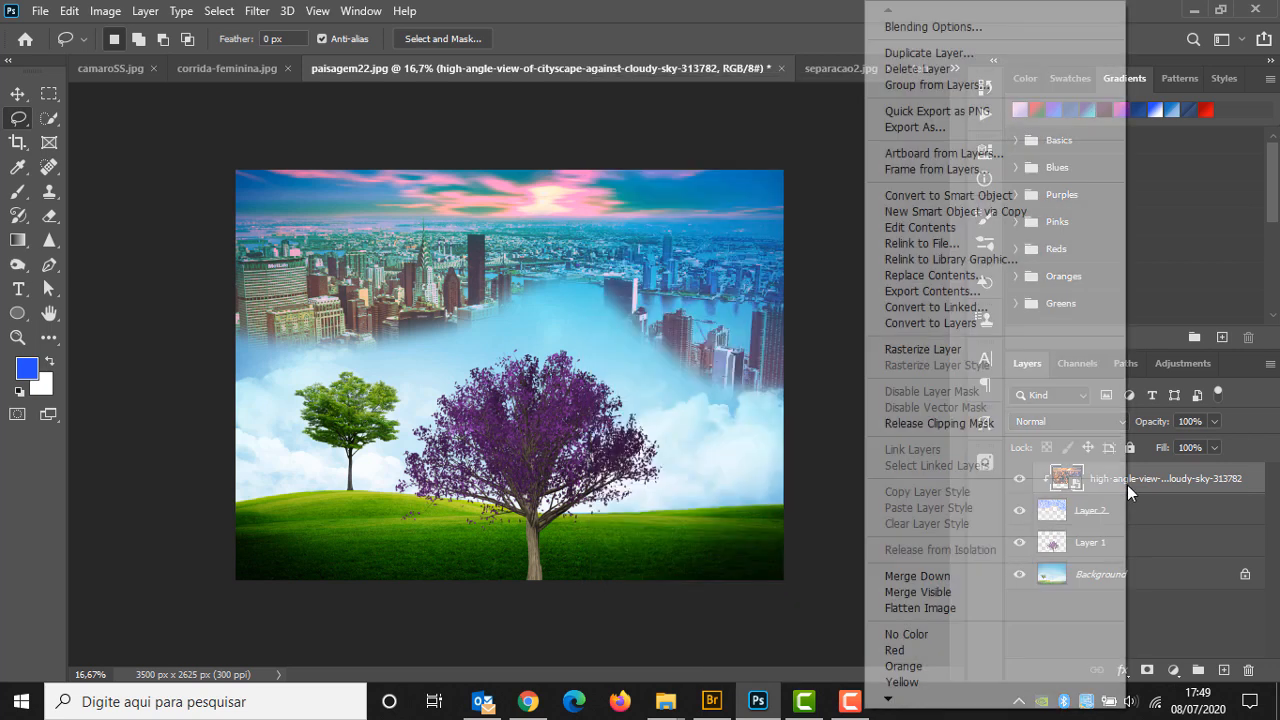
click(975, 428)
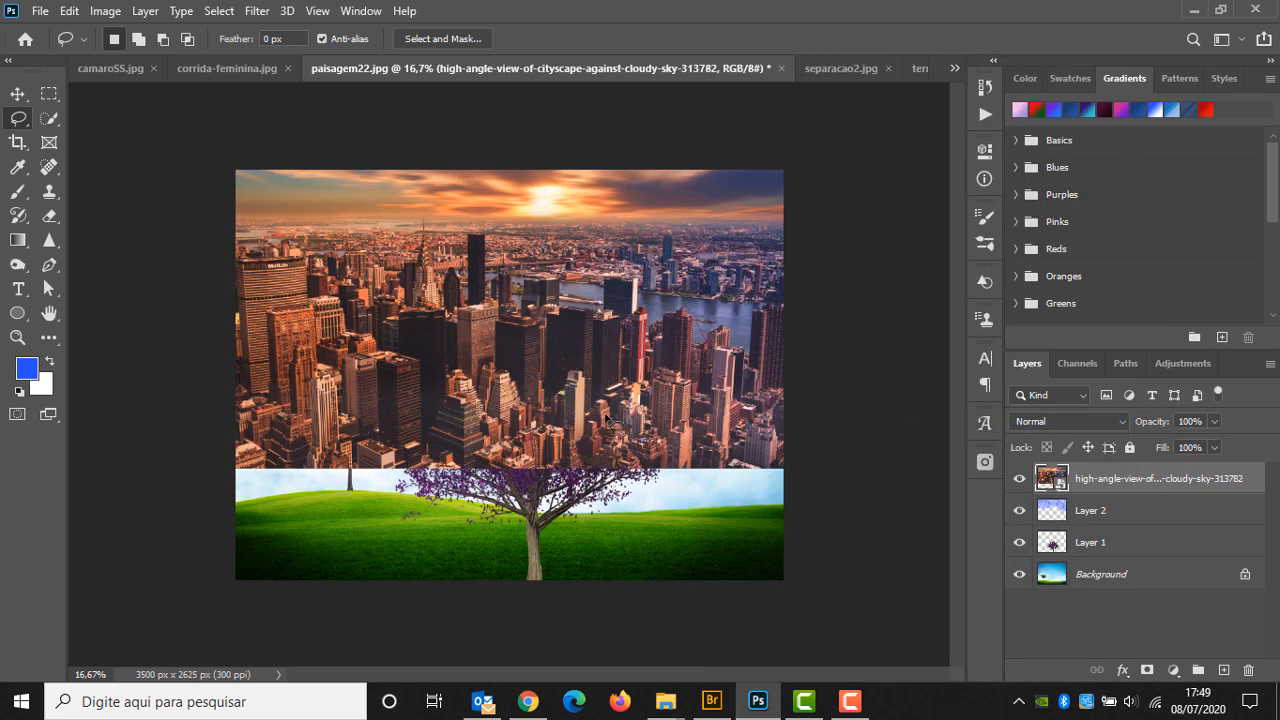
click(18, 93)
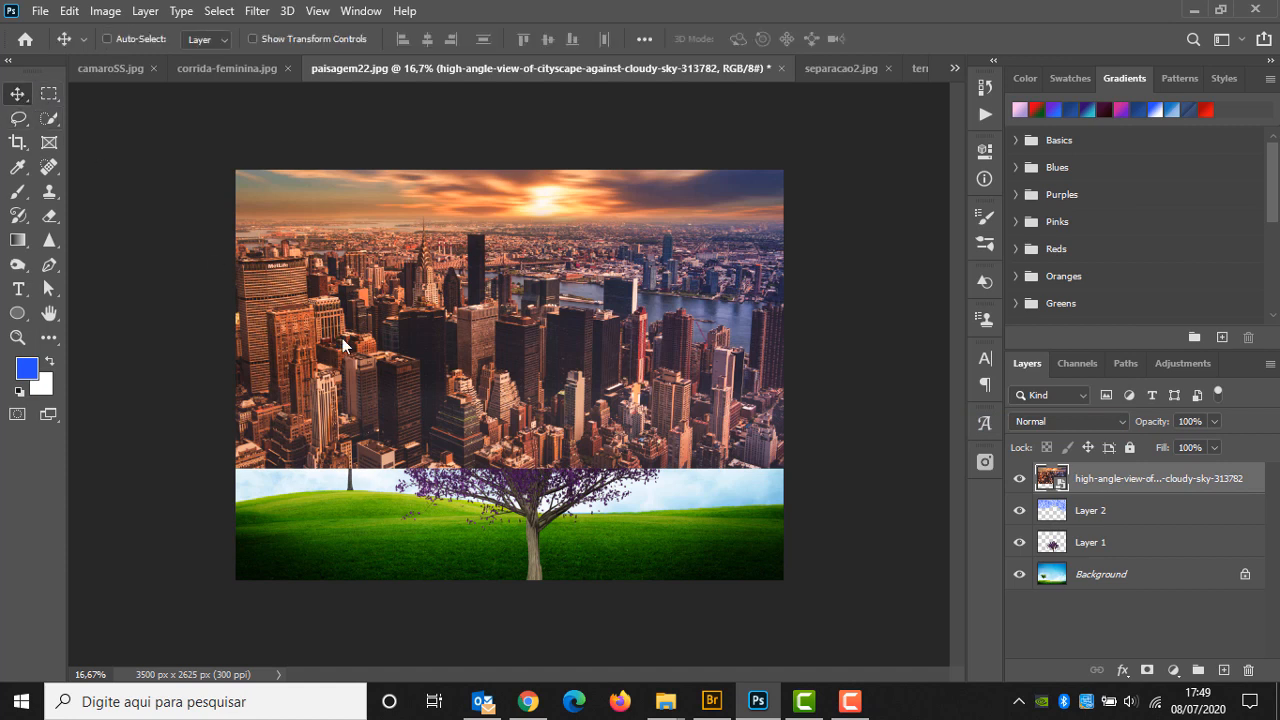
key(ctrl+t)
drag(508, 467, 549, 590)
key(Return)
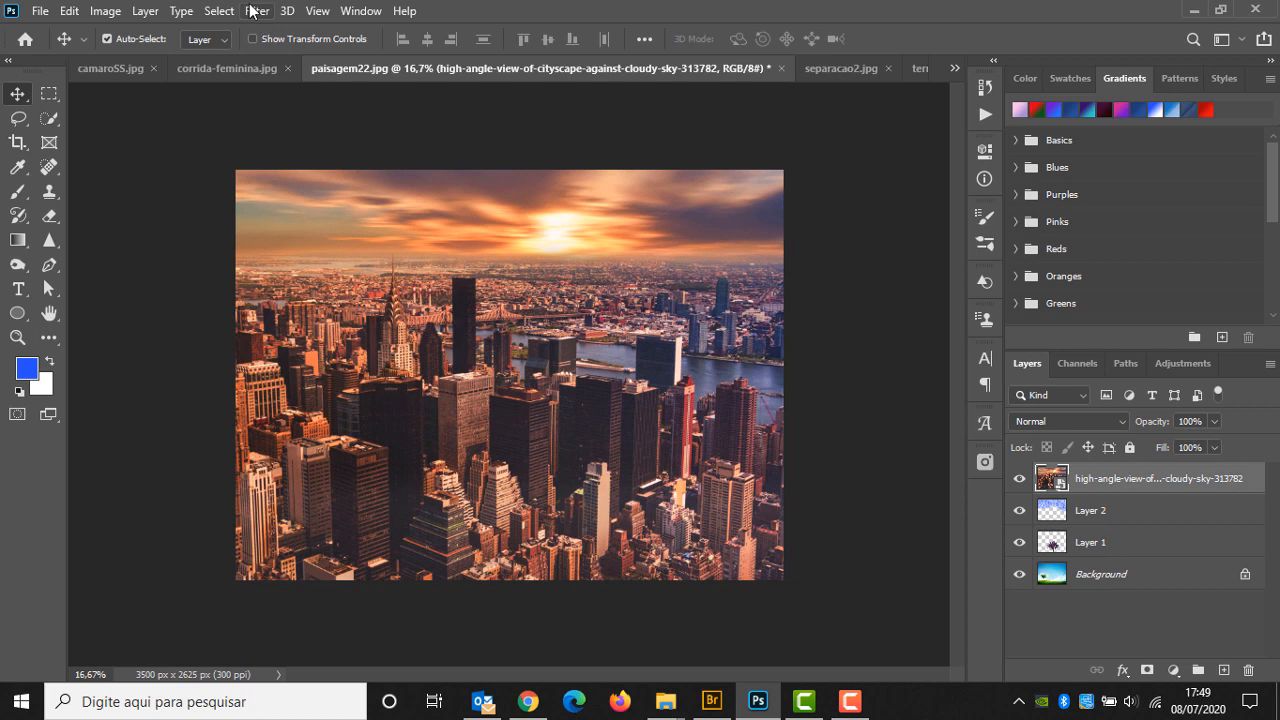
Apply a Lens Flare to the cityscape layer using 105mm Prime at 100% brightness, centred in the sky near the photo's upper-right corner.
click(255, 11)
mouse_move(318, 312)
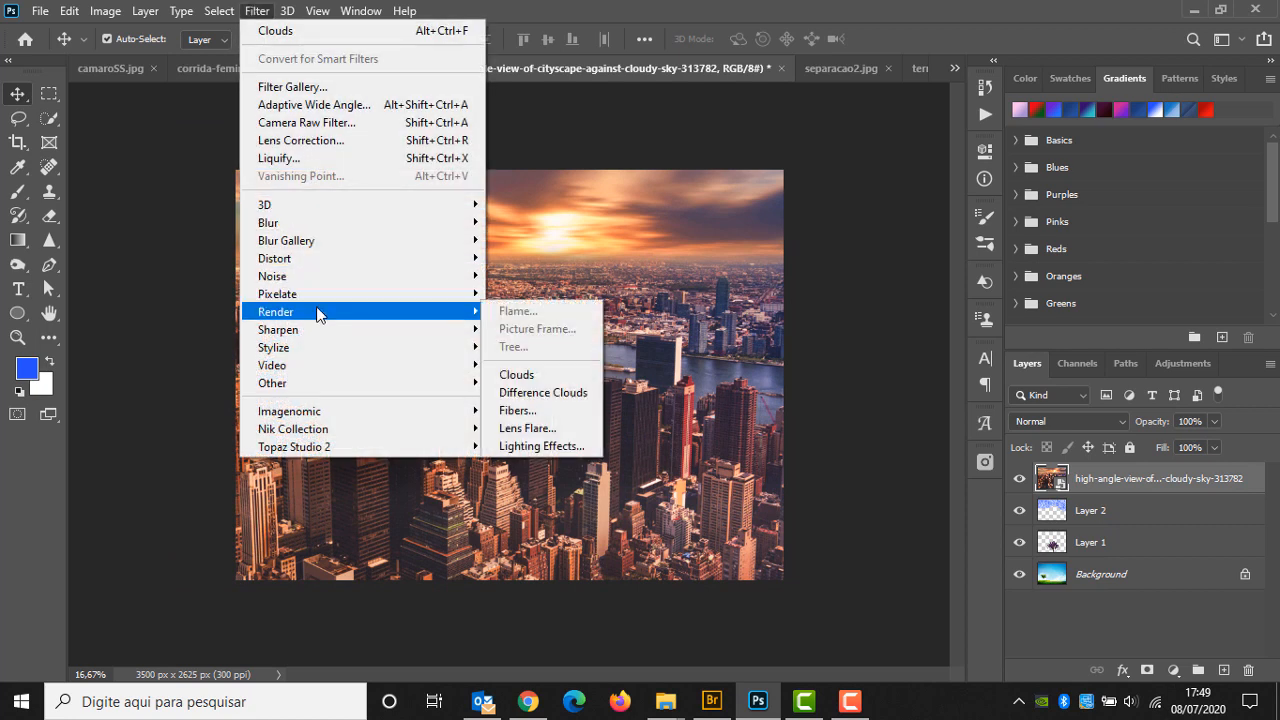
click(530, 428)
drag(546, 230, 473, 197)
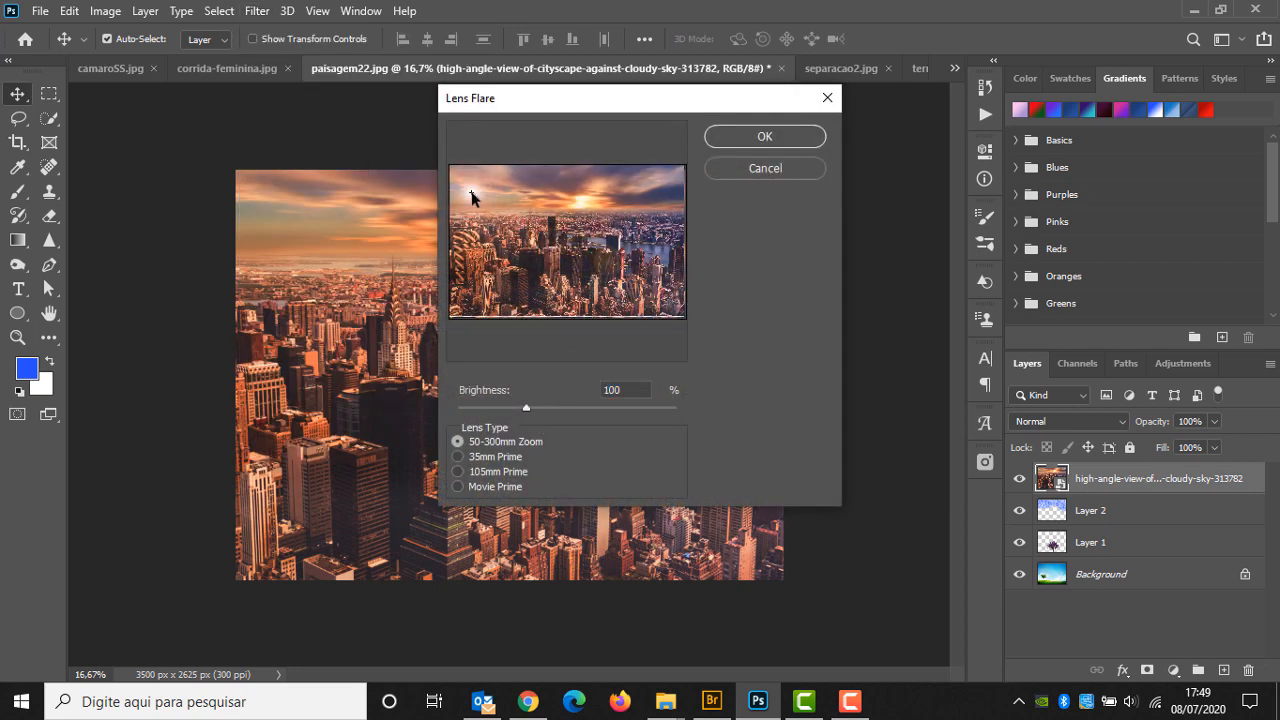
click(503, 462)
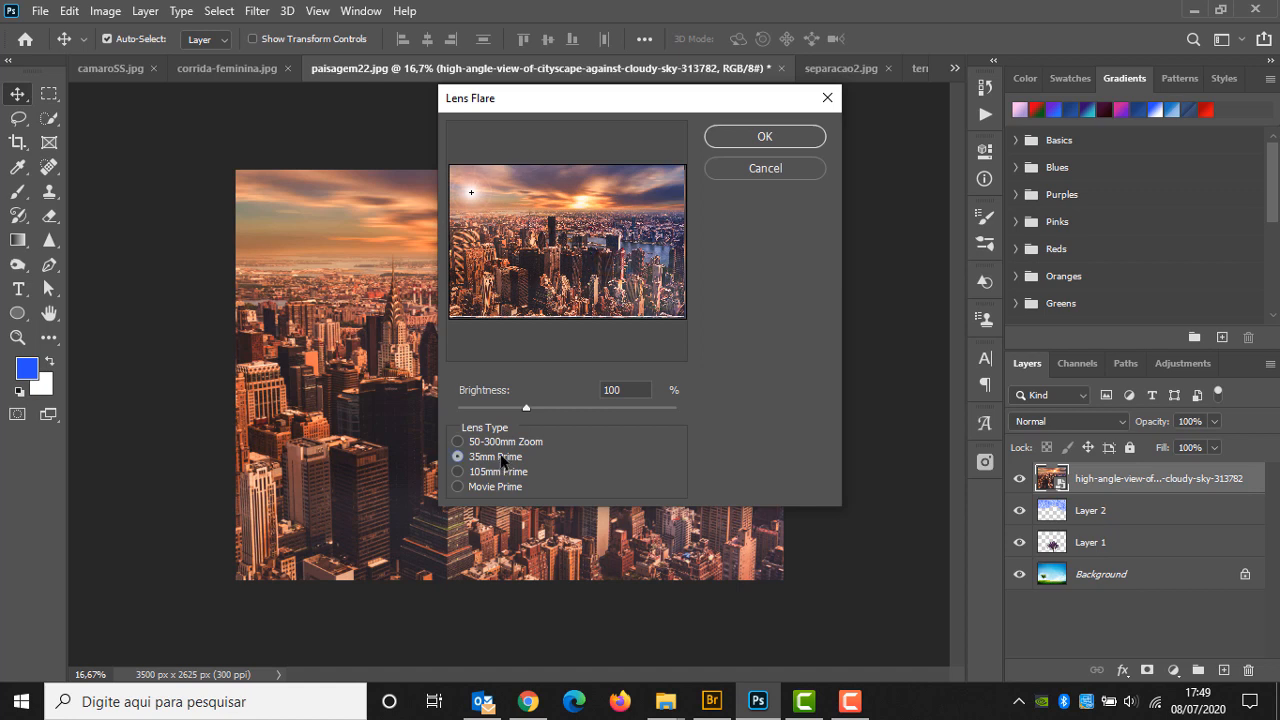
click(505, 475)
click(505, 488)
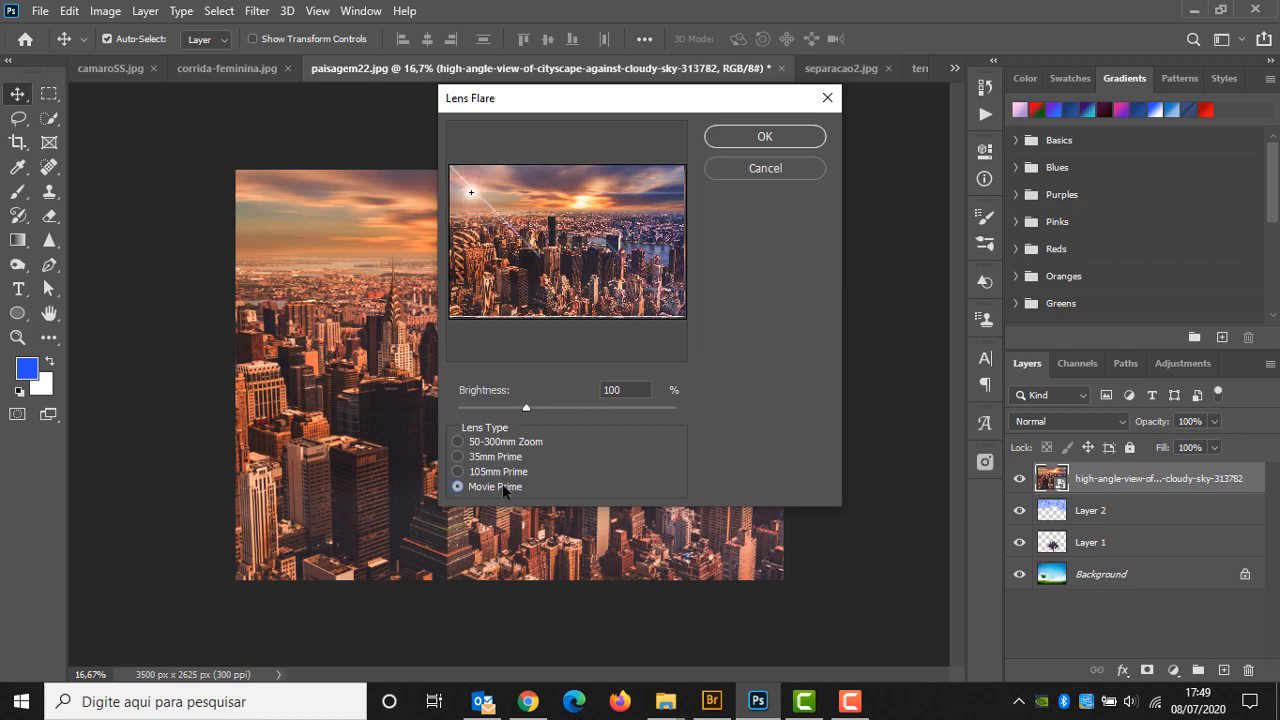
click(507, 473)
drag(474, 195, 647, 188)
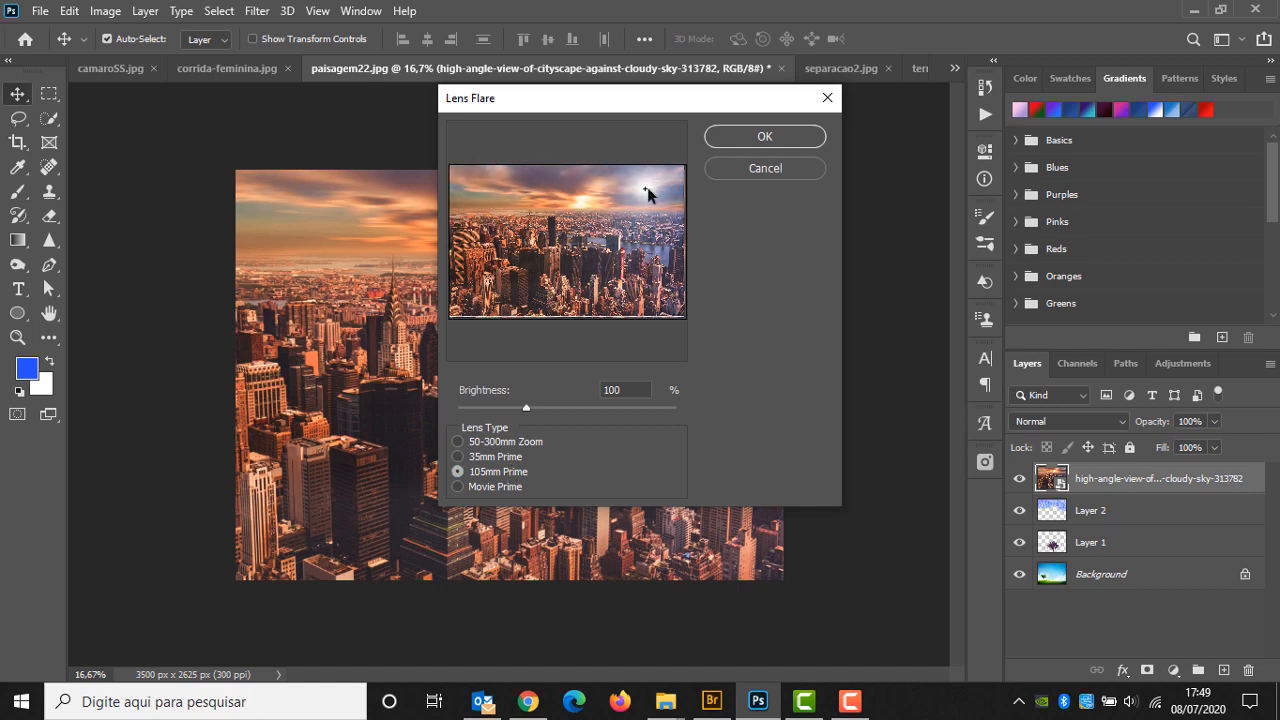
click(759, 137)
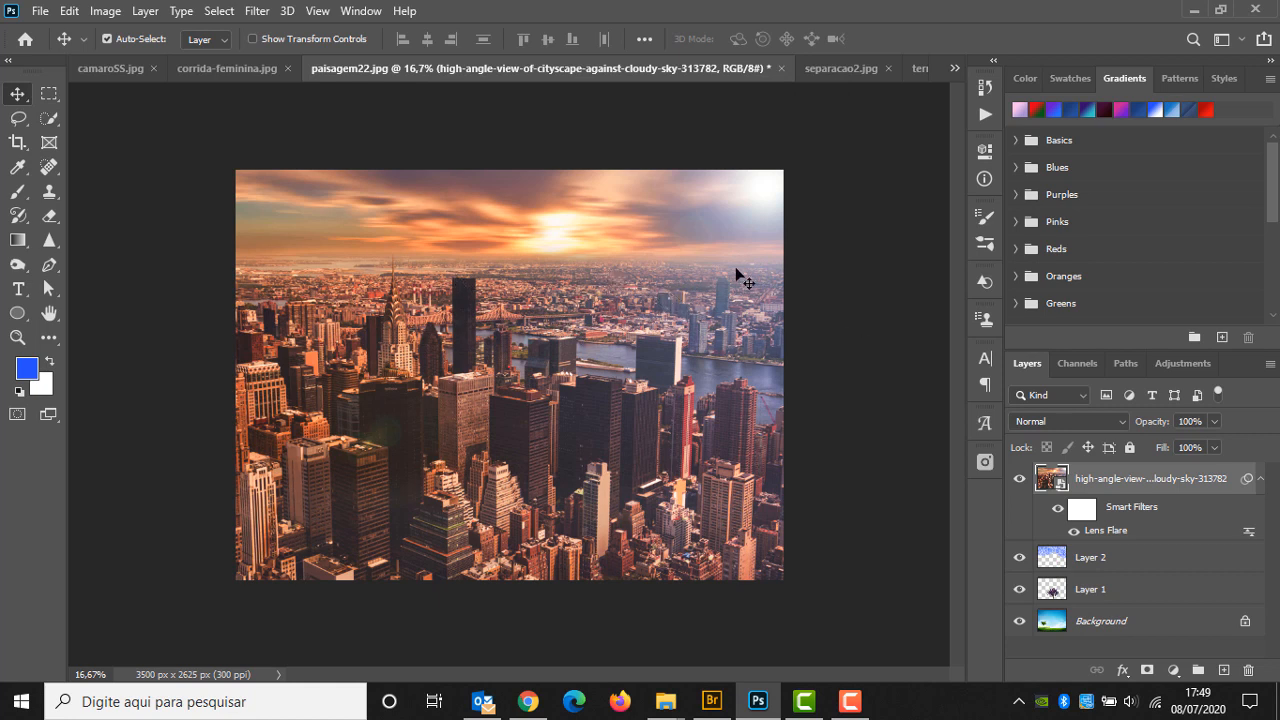
Add a new empty layer above the cityscape and try to apply Lighting Effects to it.
click(1223, 670)
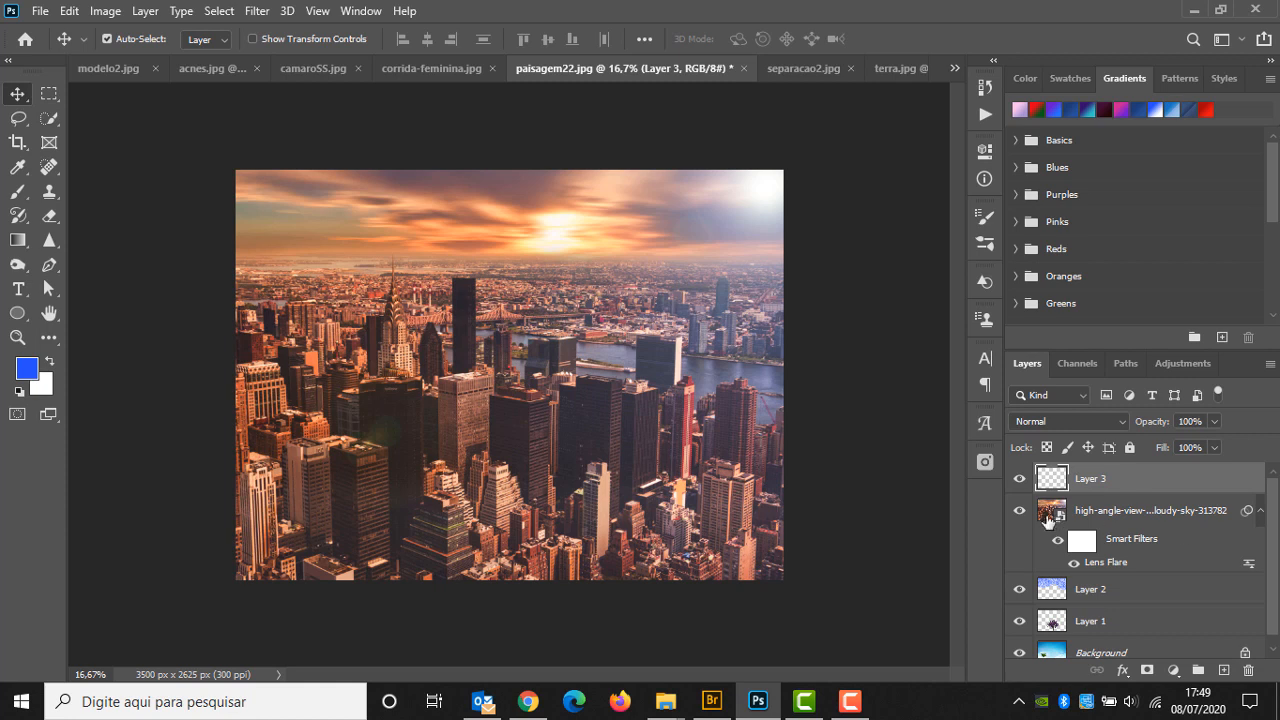
click(255, 12)
mouse_move(334, 311)
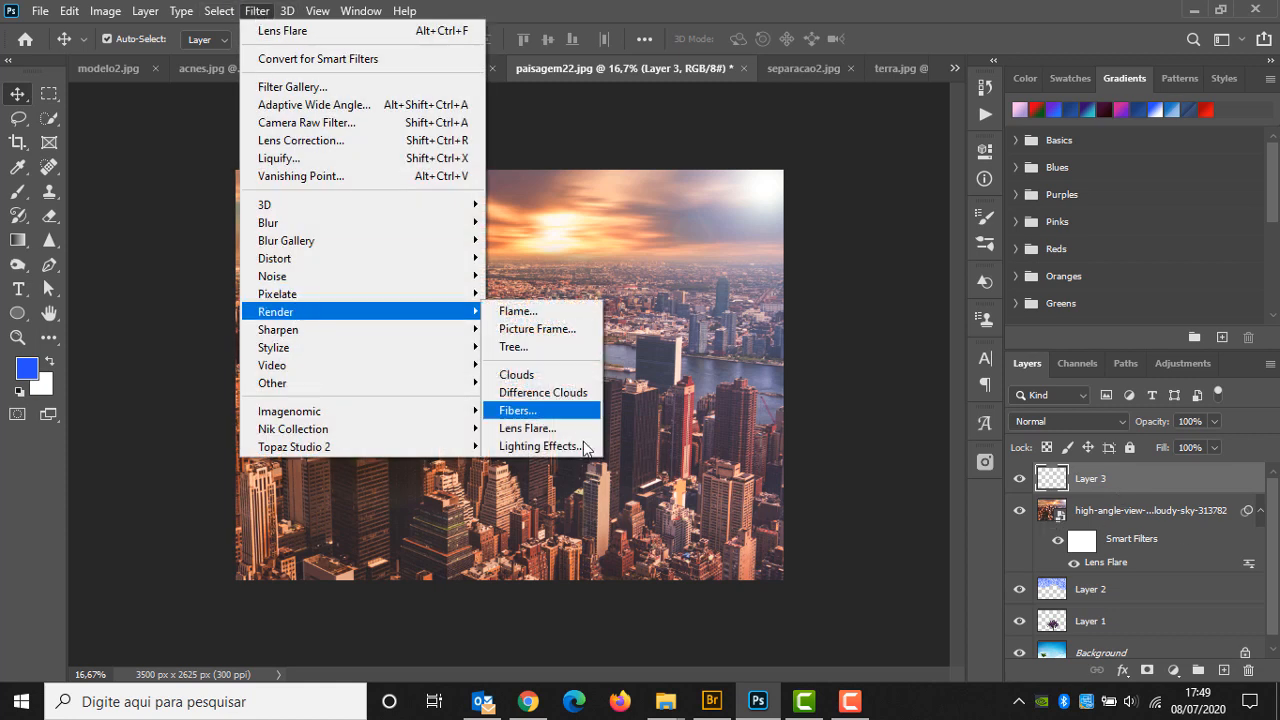
click(563, 444)
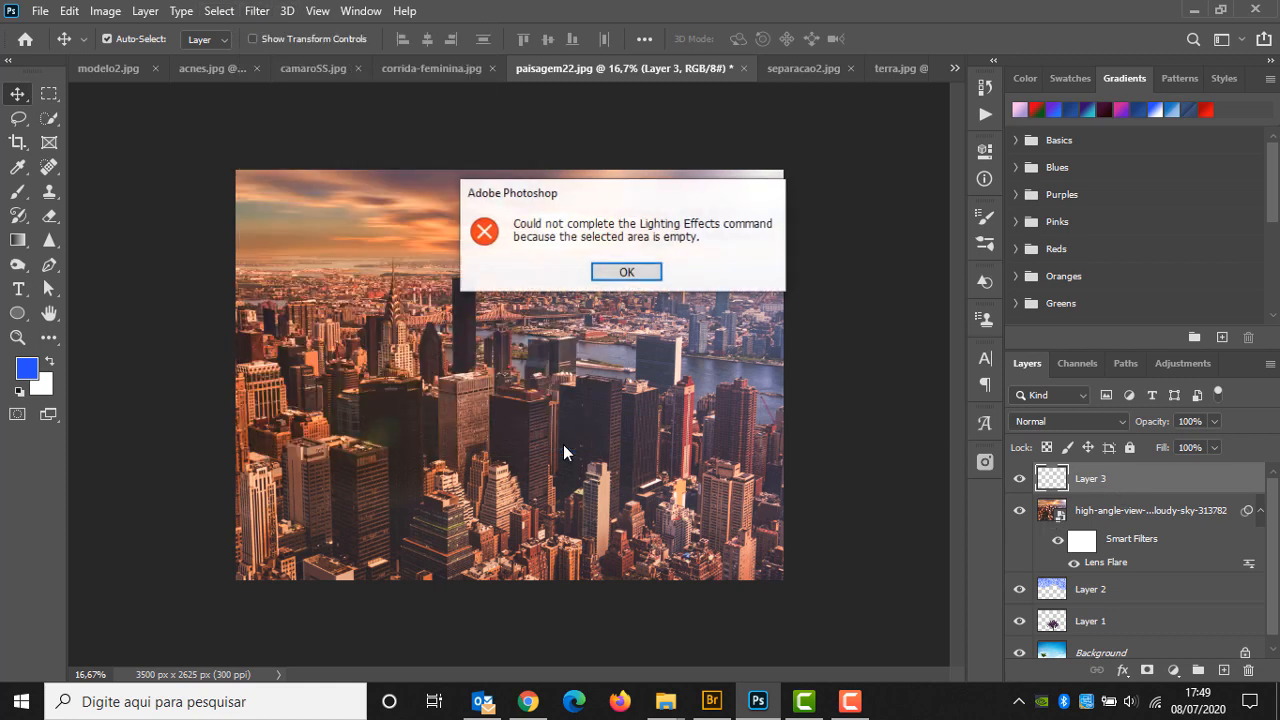
click(642, 274)
Start the Lighting Effects filter on the cityscape photo layer.
click(1113, 512)
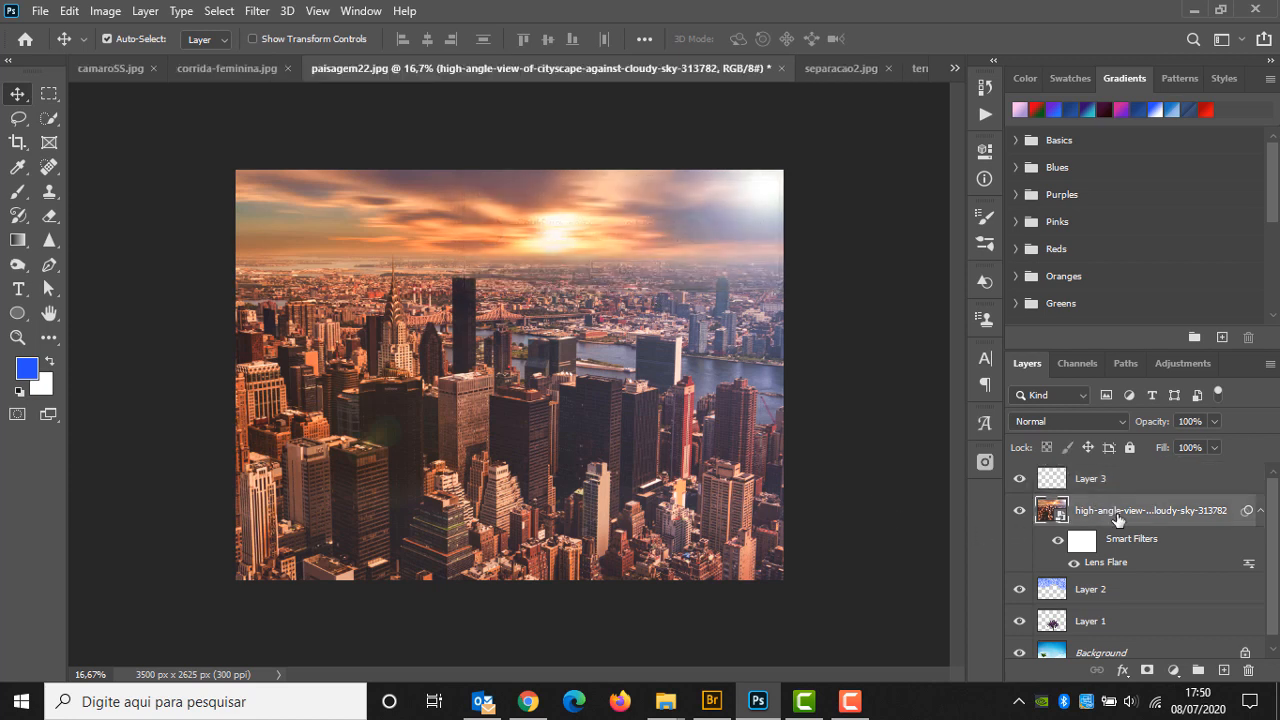
click(257, 11)
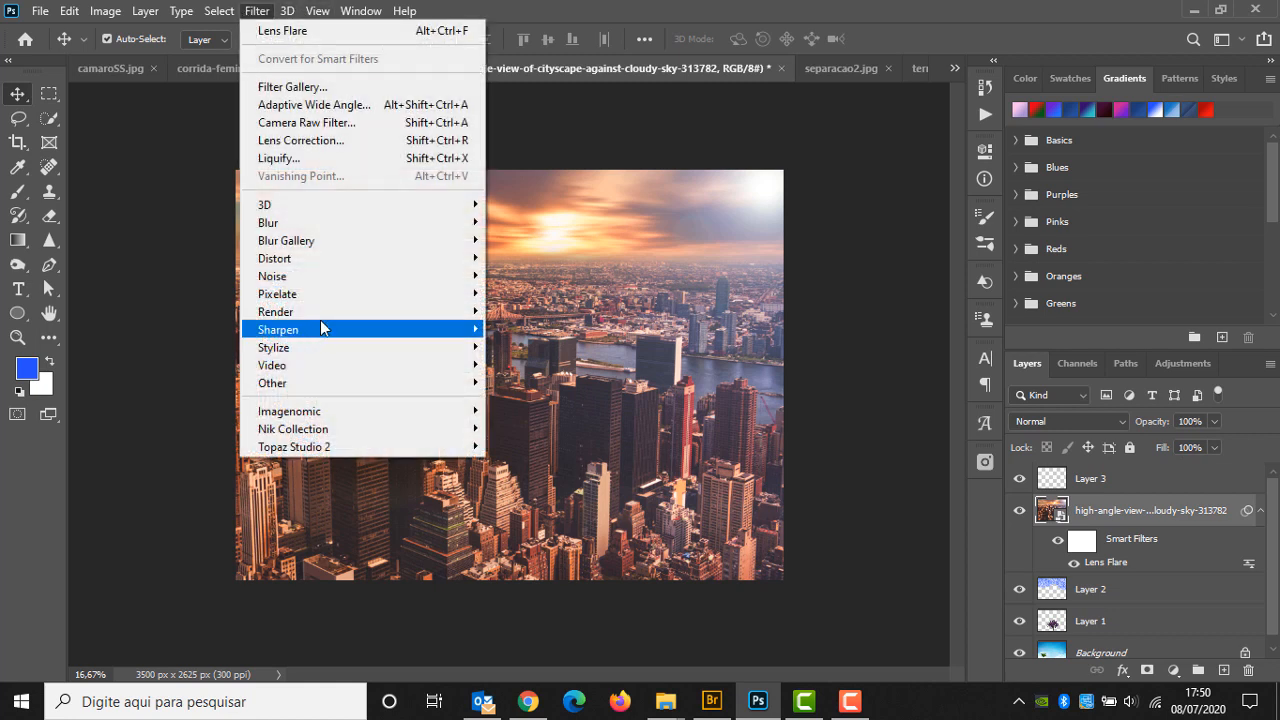
mouse_move(475, 312)
click(556, 446)
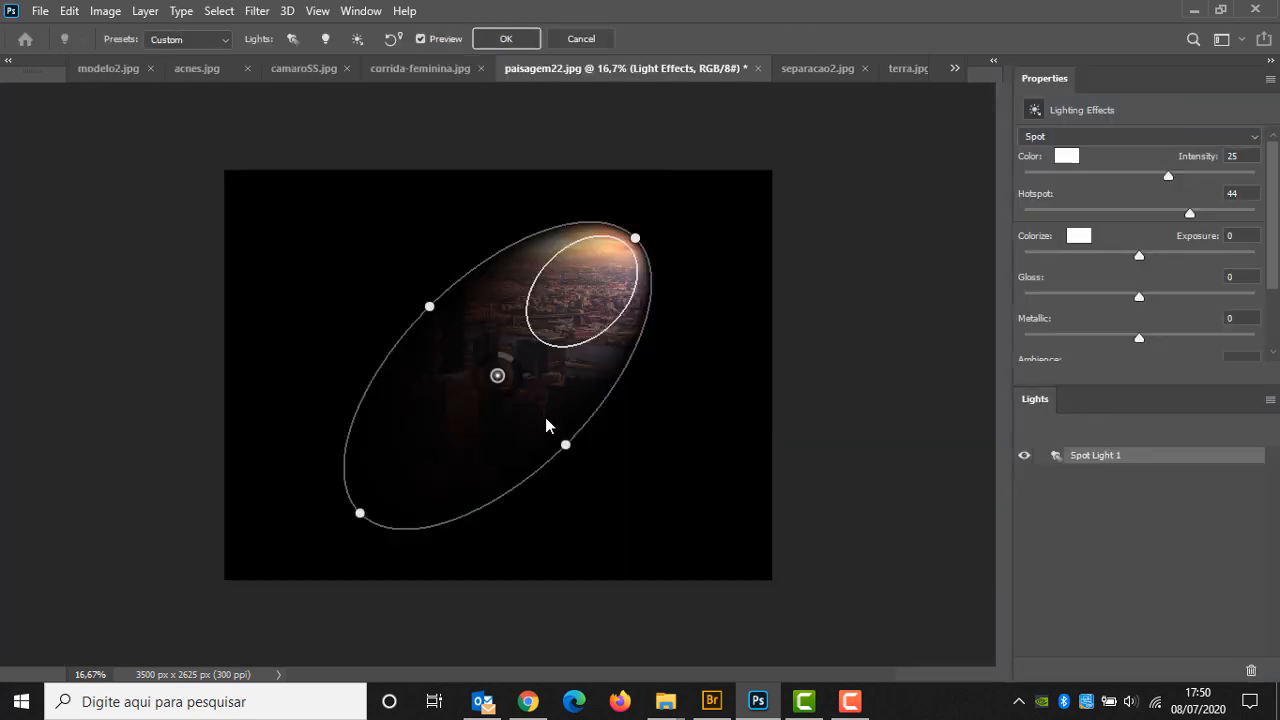
Rotate and widen the spot light to cover most of the cityscape, with its intensity set to 34.
drag(634, 240, 264, 189)
drag(326, 240, 725, 216)
drag(442, 291, 408, 214)
mouse_move(497, 366)
mouse_down()
mouse_move(506, 373)
mouse_move(494, 370)
mouse_move(498, 347)
mouse_move(501, 366)
mouse_move(480, 354)
mouse_move(490, 360)
mouse_up()
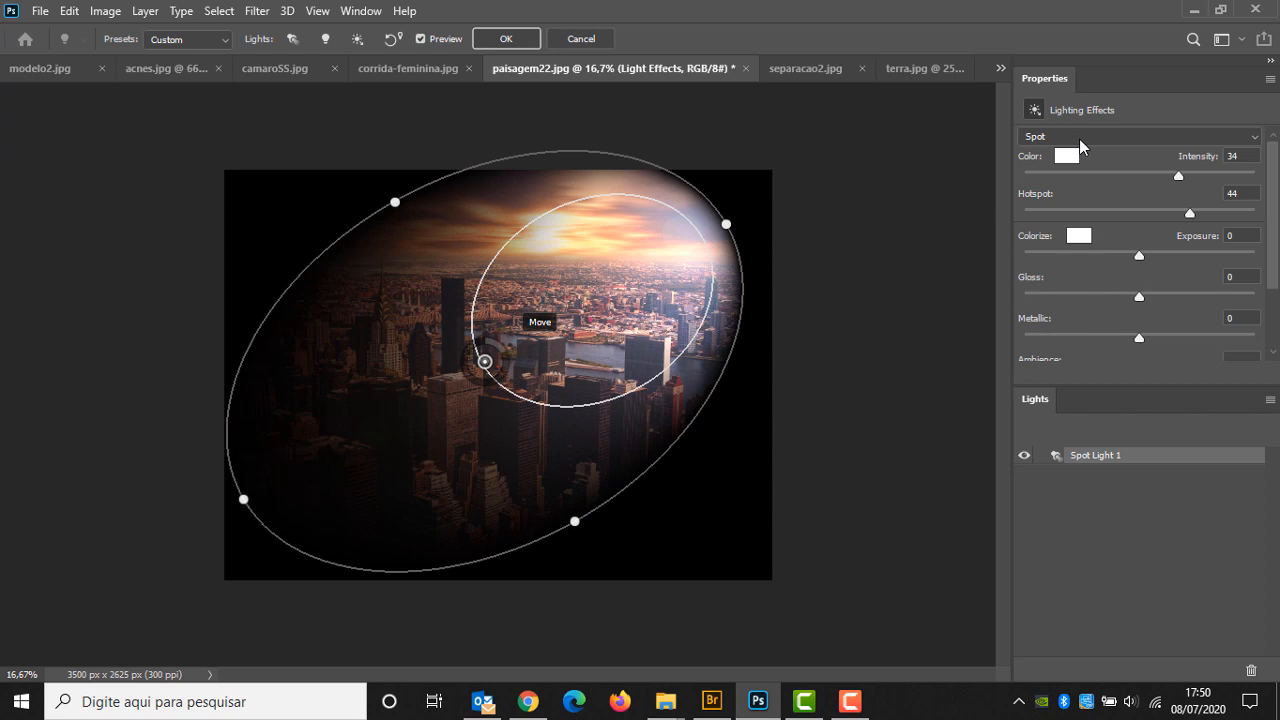
Try the 2 O'clock Spotlight, Blue Omni and Five Lights Down lighting presets on the cityscape.
click(222, 40)
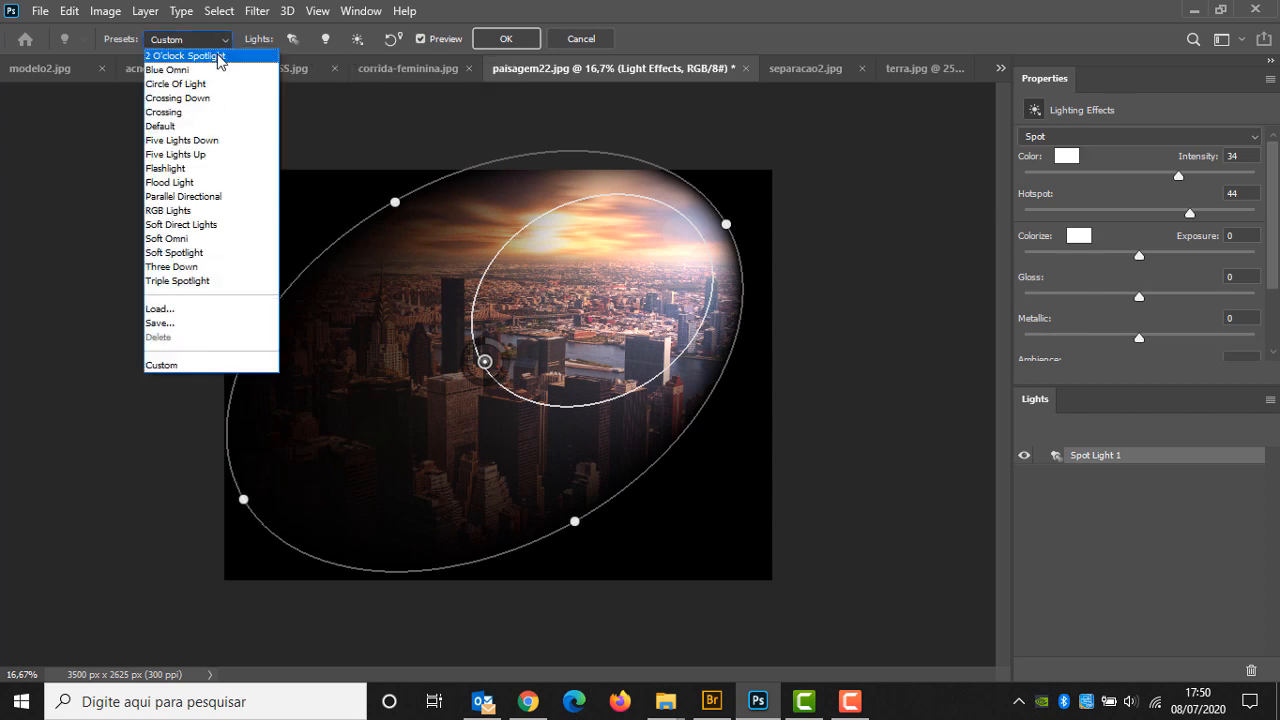
click(218, 56)
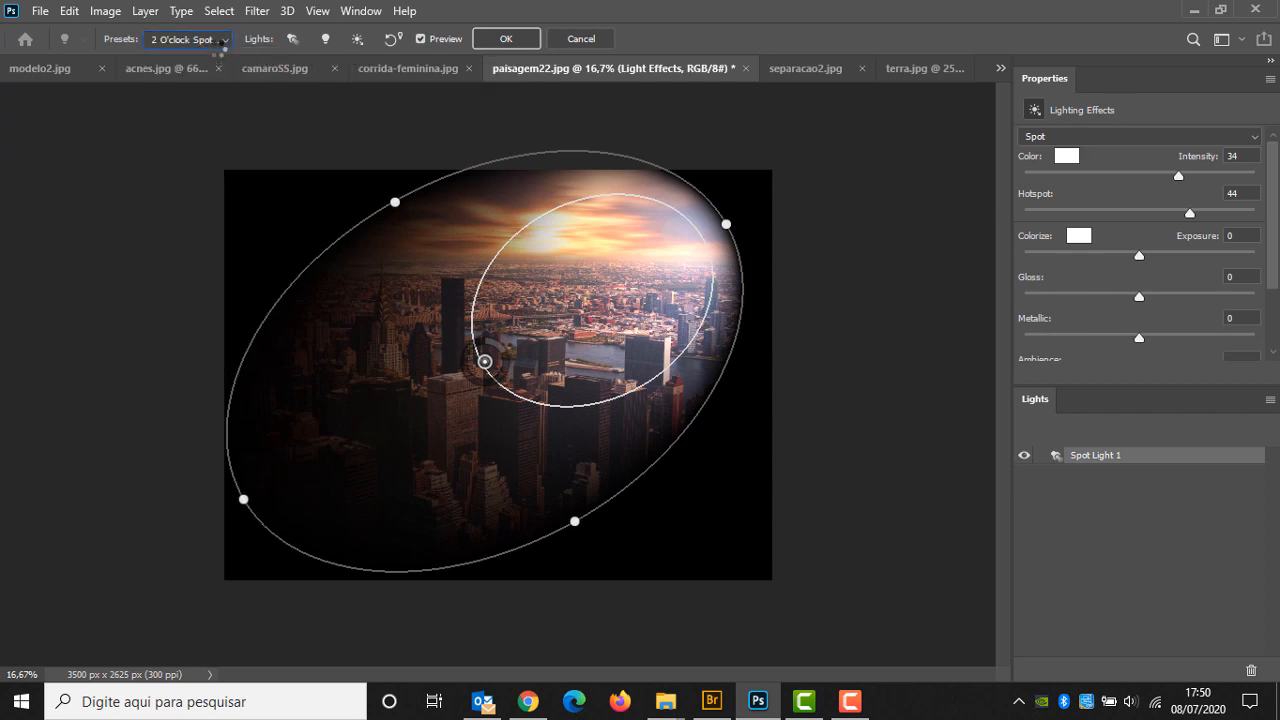
click(222, 40)
click(217, 64)
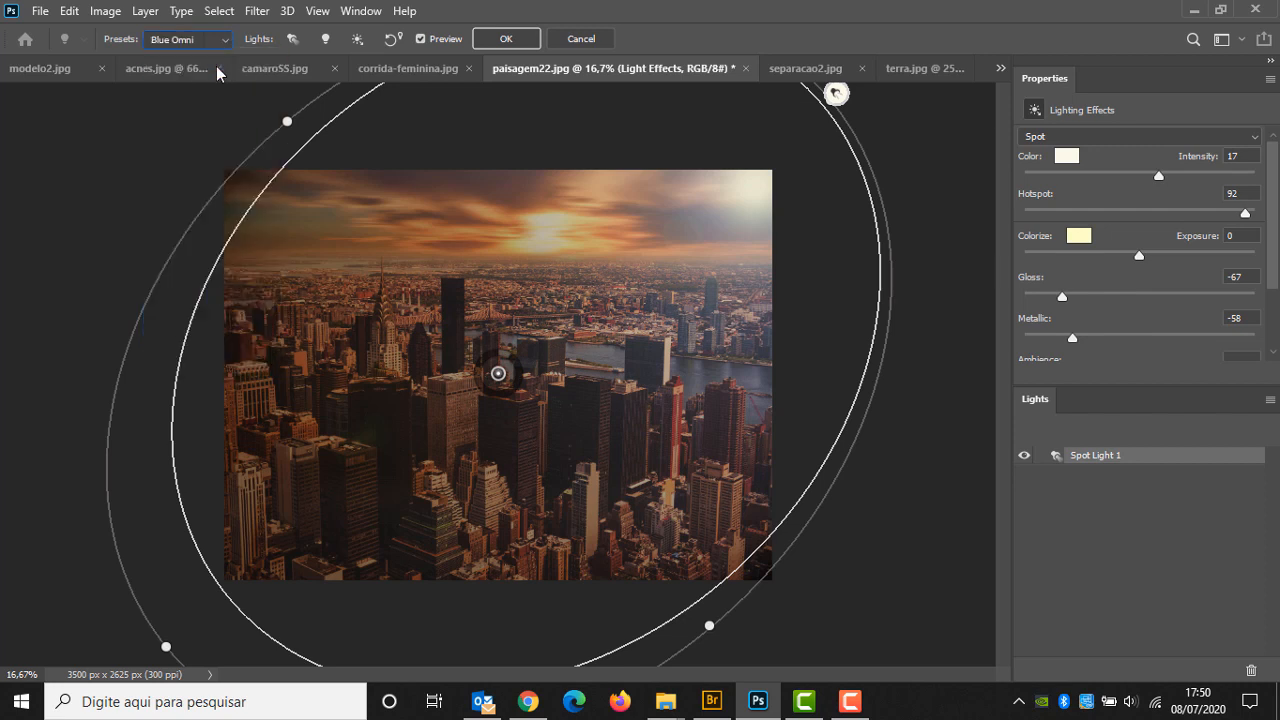
click(207, 39)
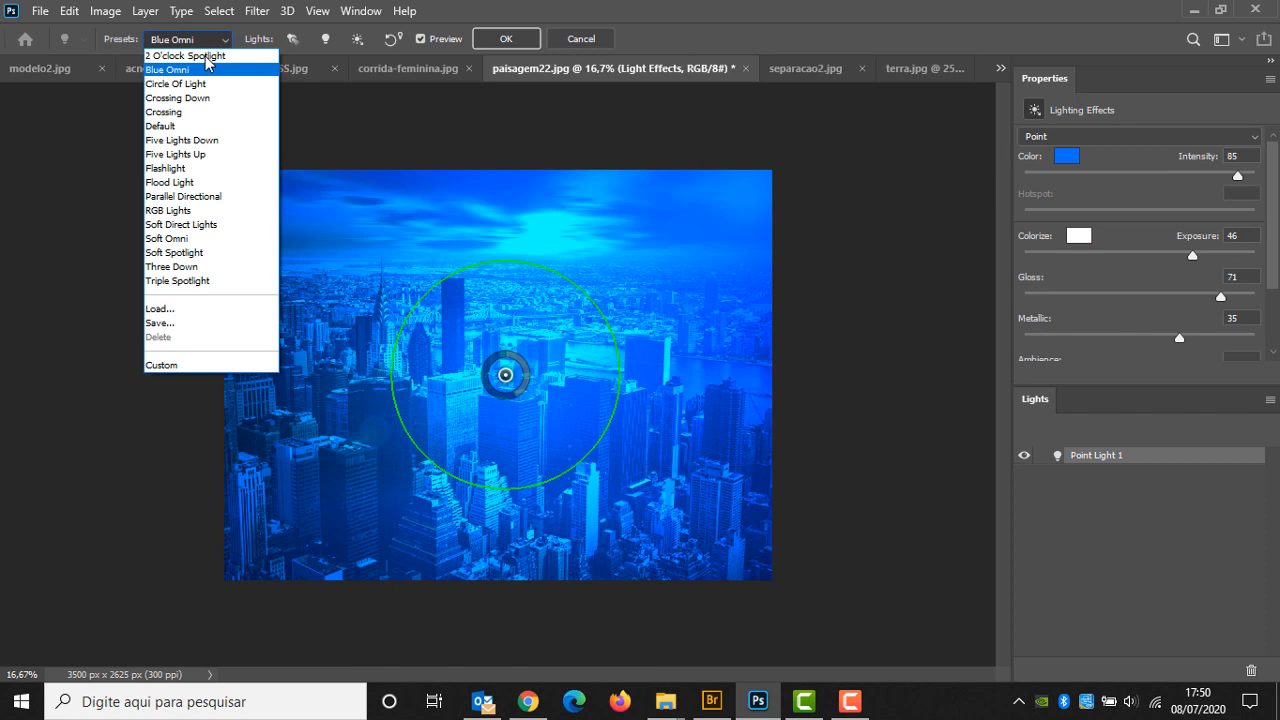
click(215, 139)
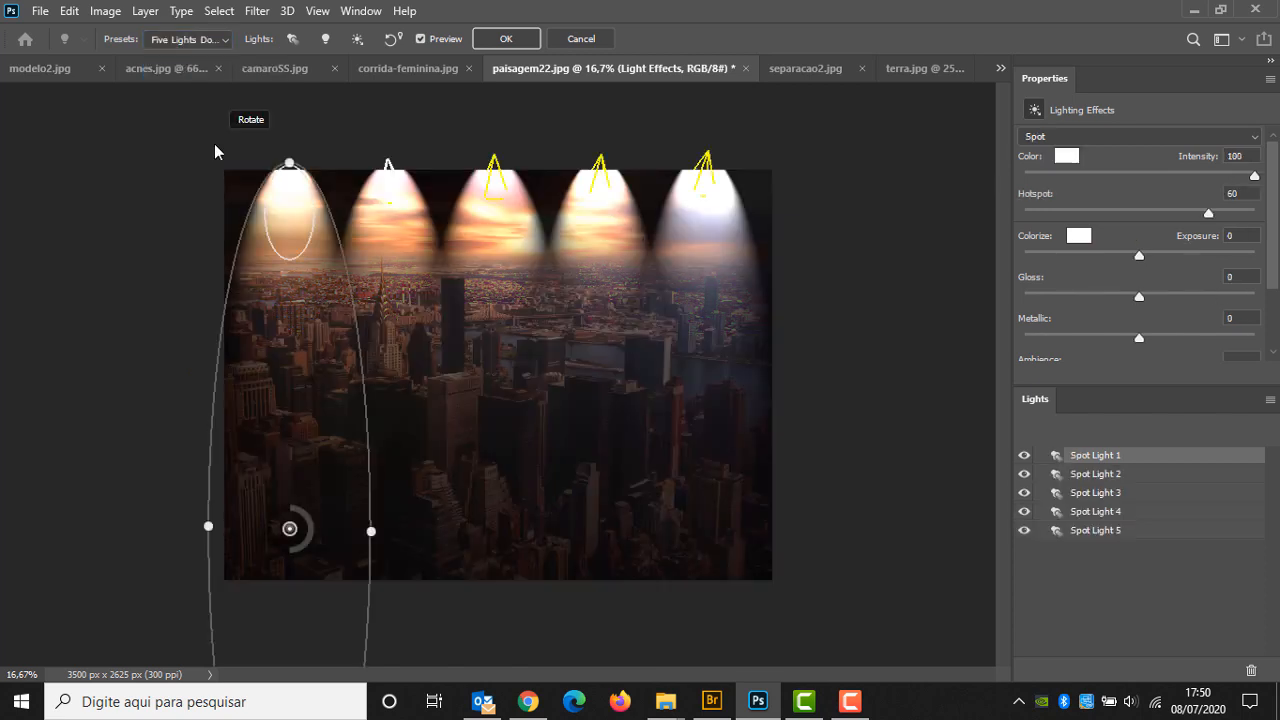
Try the RGB Lights and Circle Of Light presets, and set the lighting preset to Default.
click(207, 39)
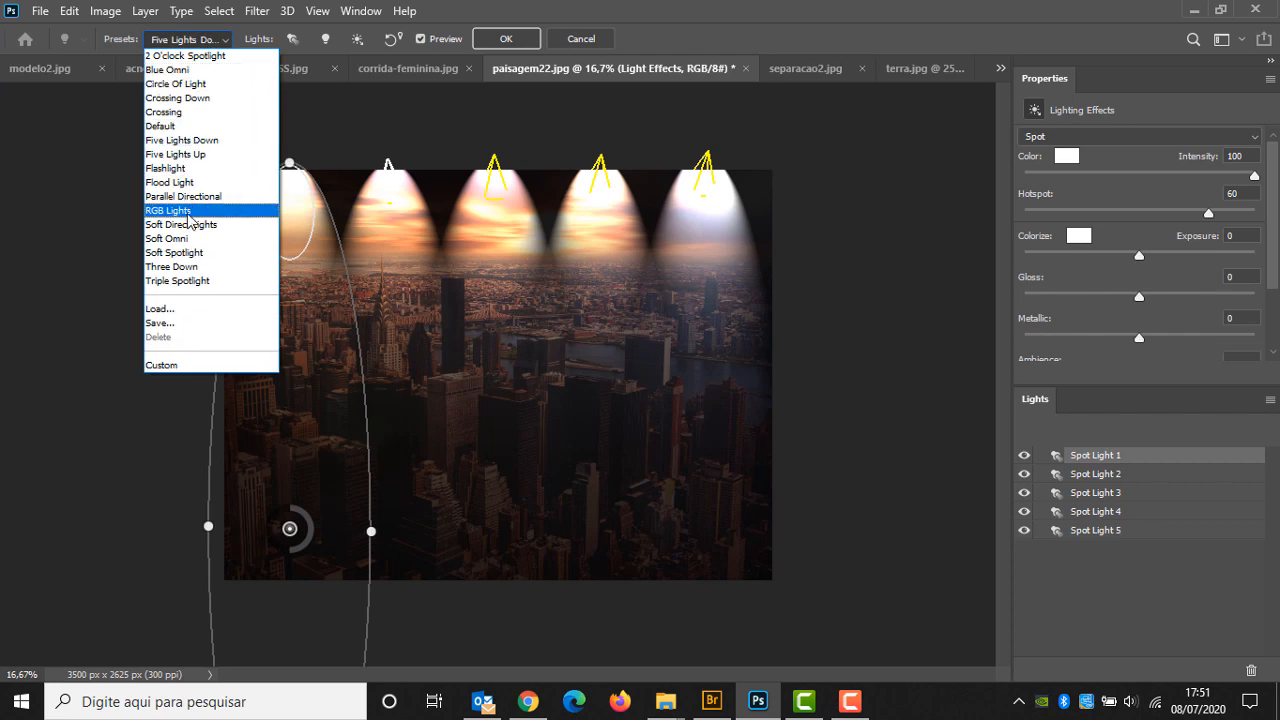
click(189, 207)
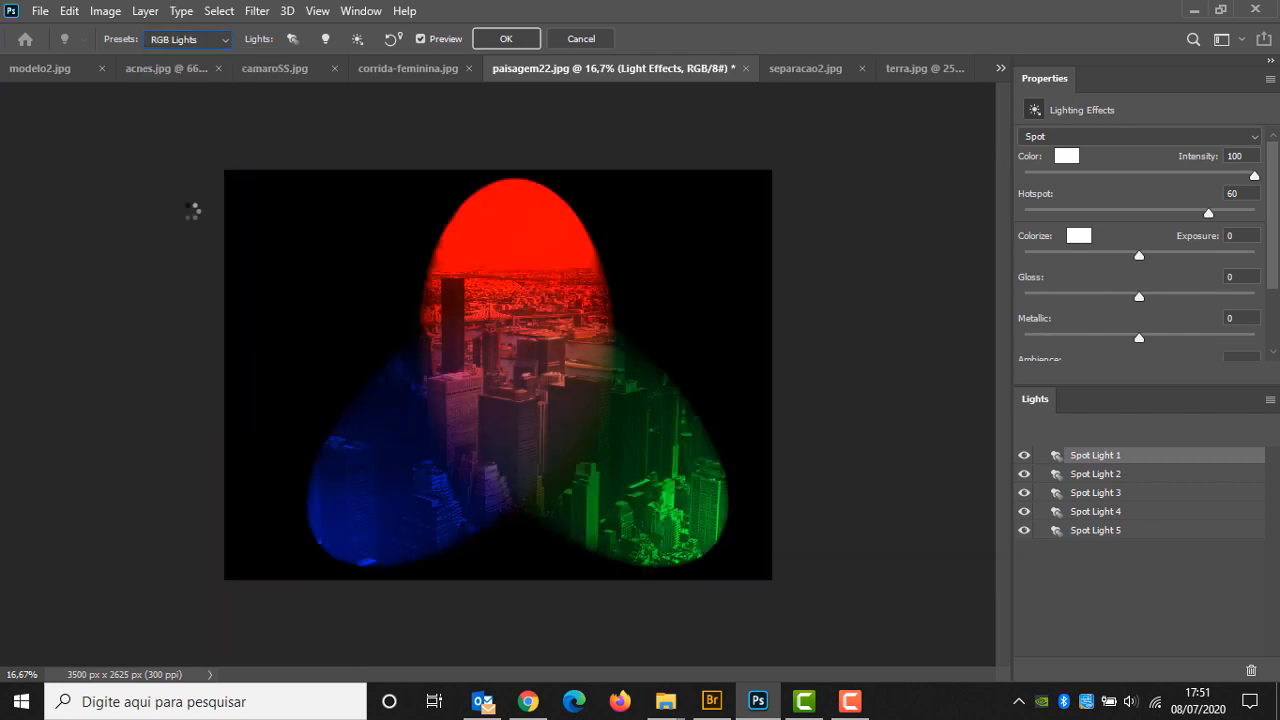
click(200, 40)
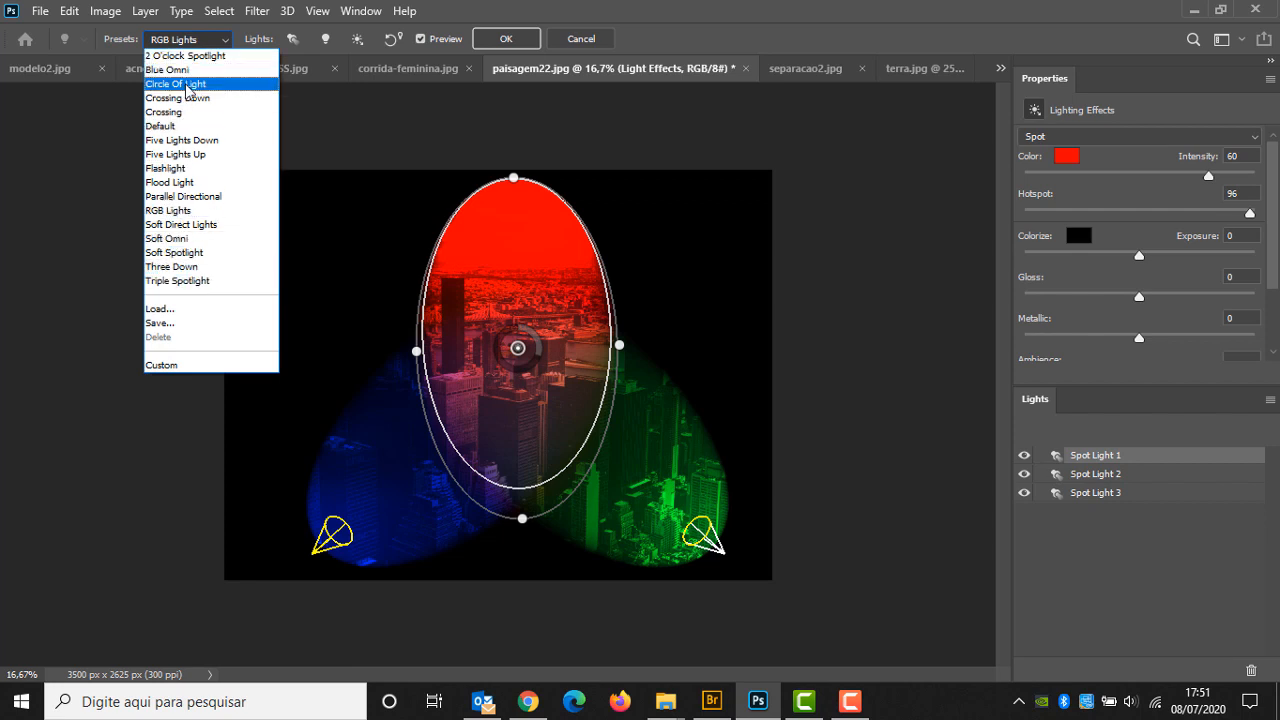
click(186, 85)
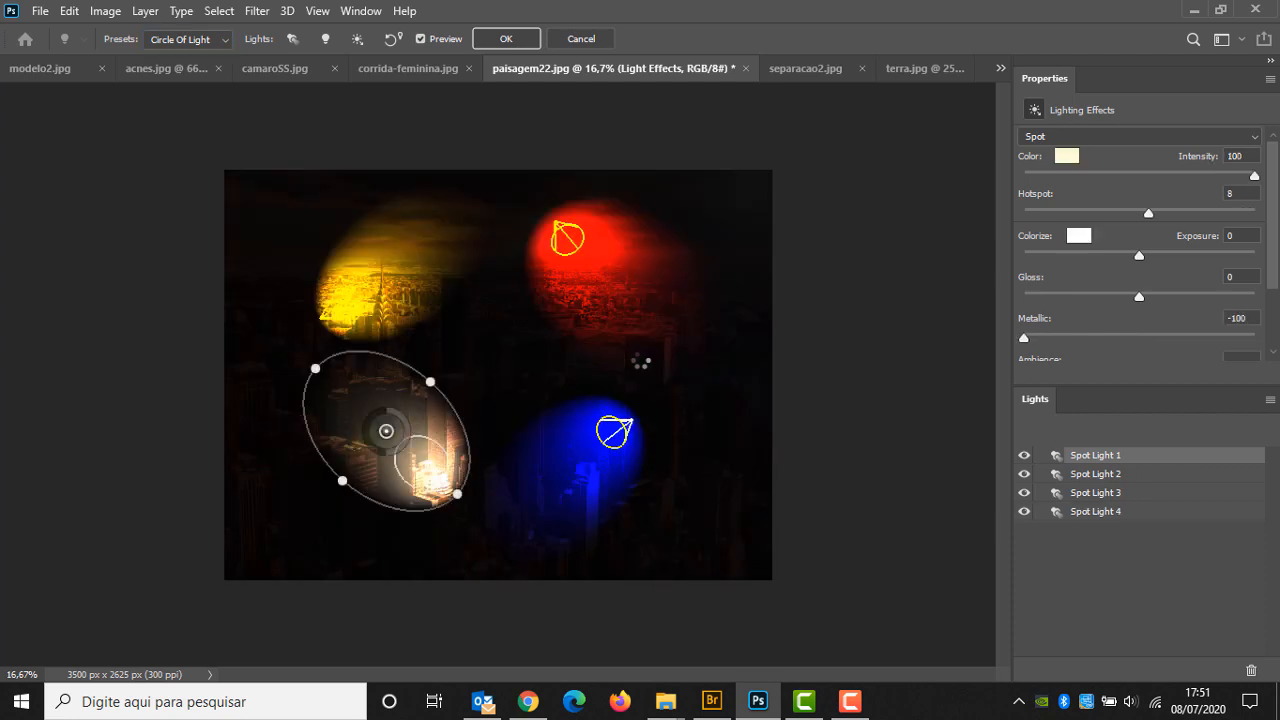
click(221, 40)
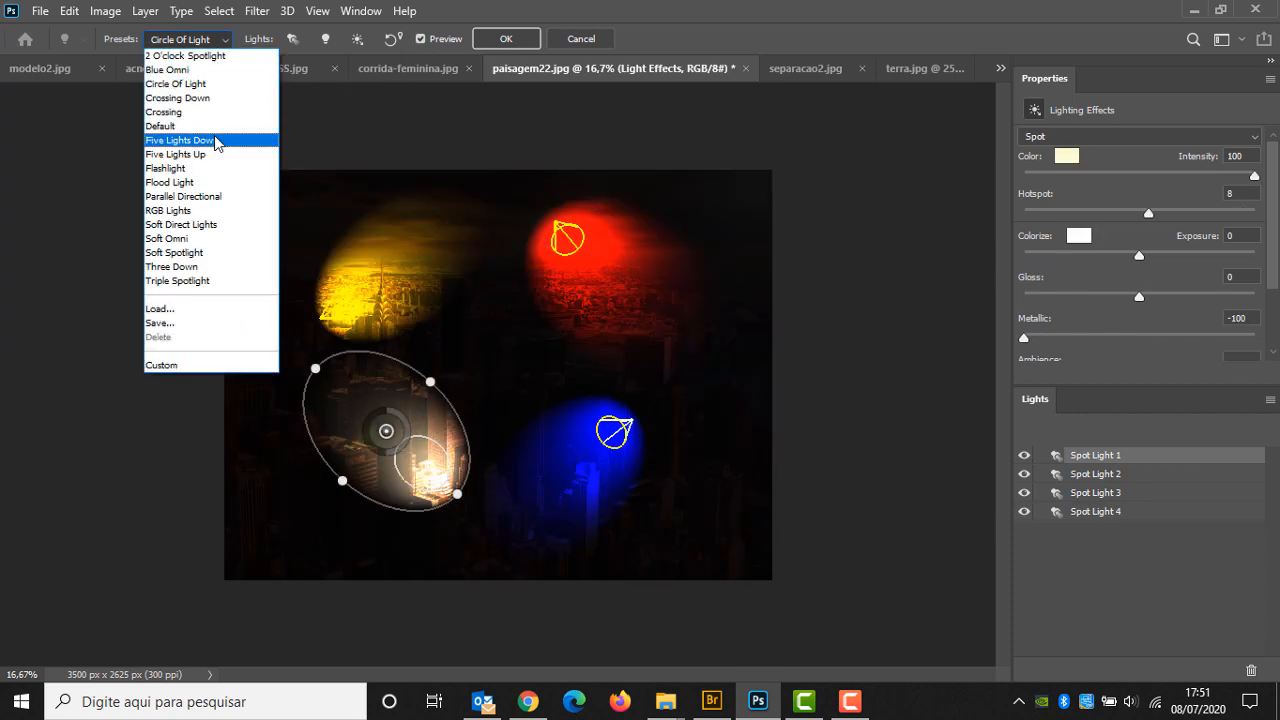
click(219, 122)
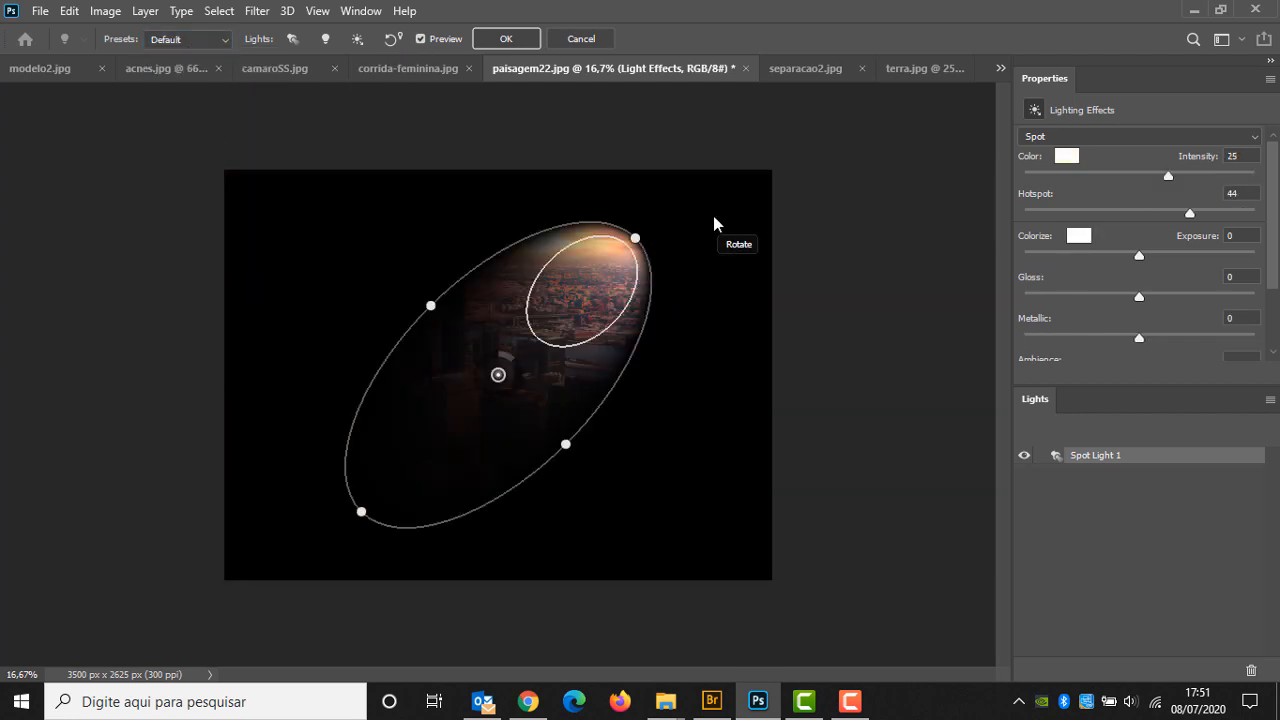
Try the Point light type on the cityscape's light and switch it back to Spot.
click(1064, 132)
click(1057, 156)
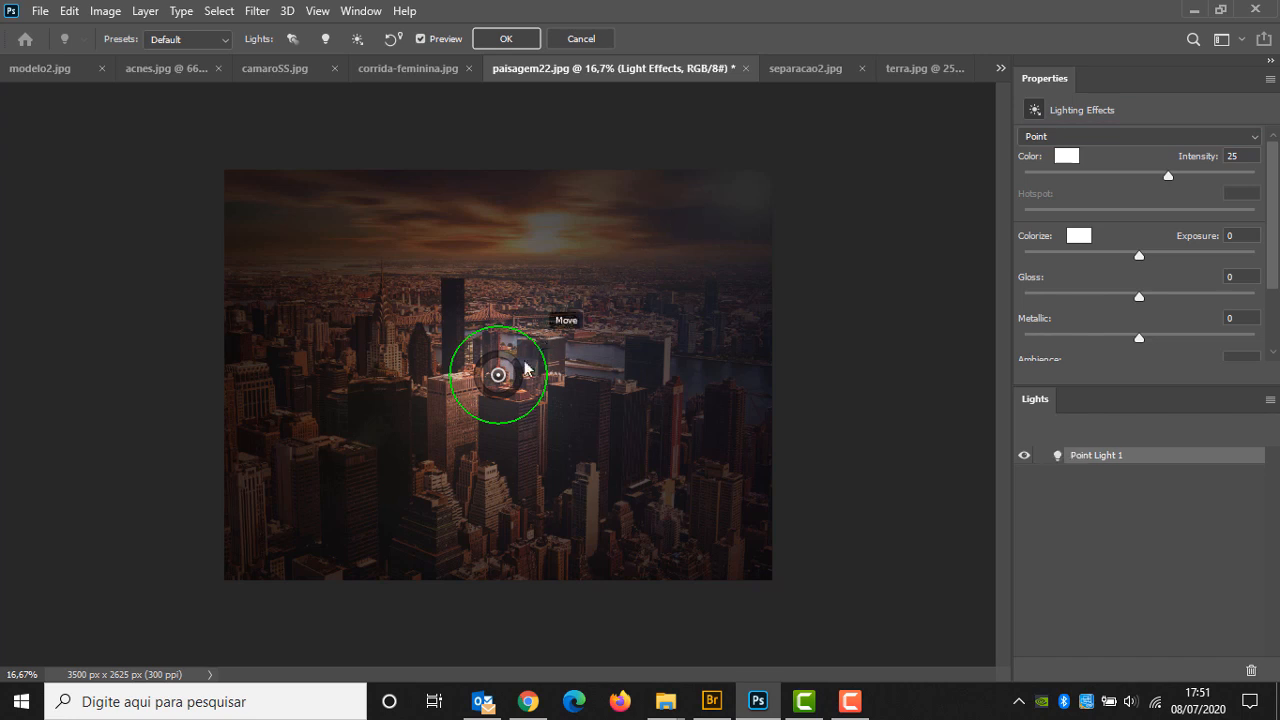
click(1068, 136)
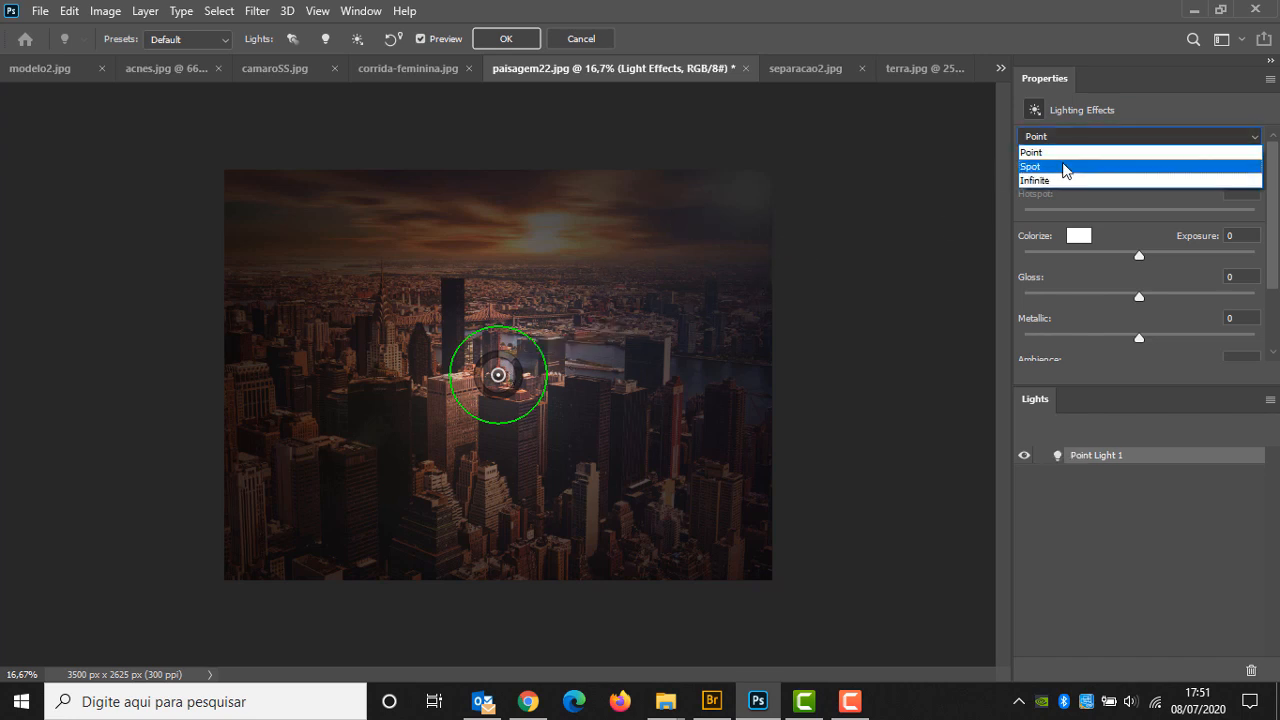
click(1061, 164)
Change the light type to Infinite, adjust the light's direction over the cityscape and set its intensity to 40.
click(1079, 134)
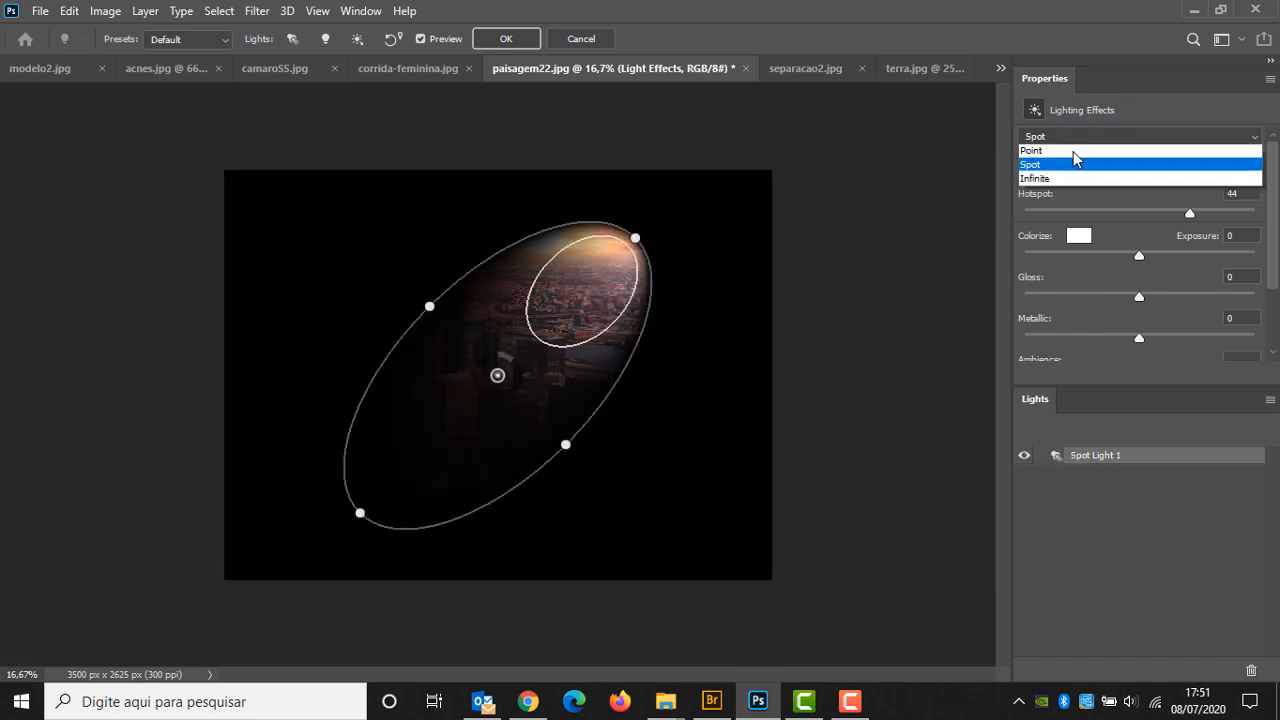
click(1064, 185)
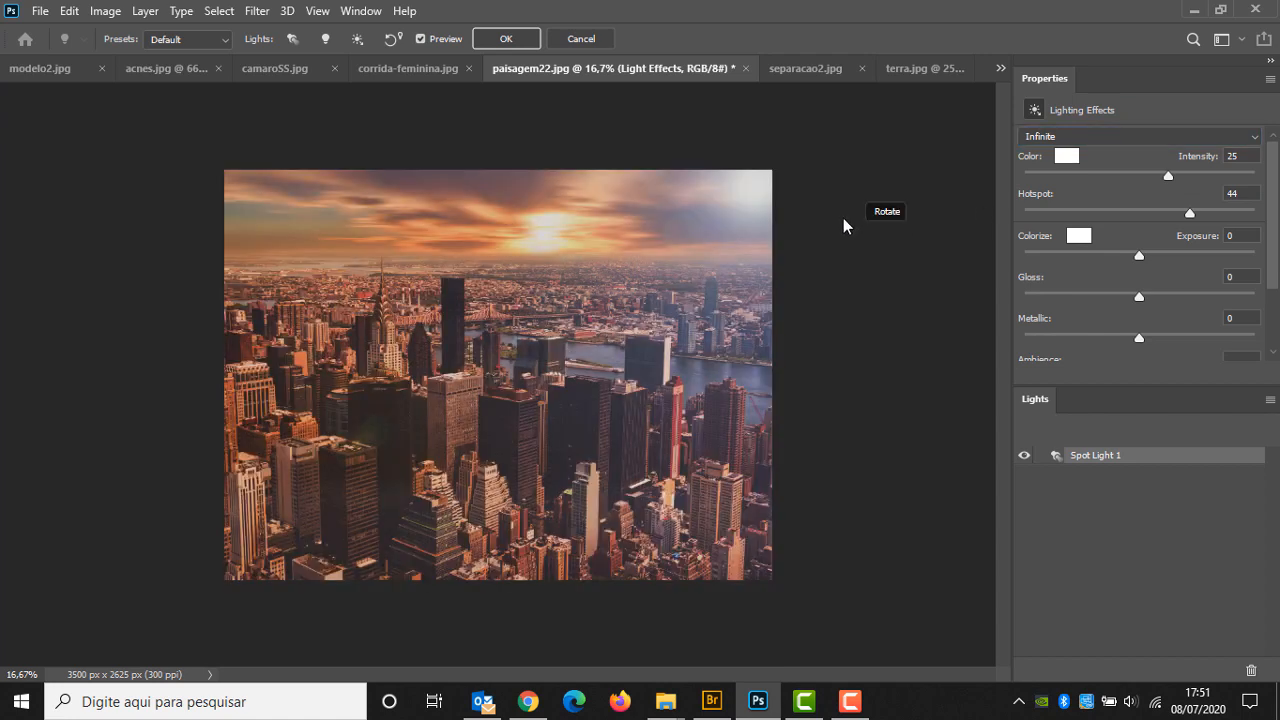
drag(588, 300, 414, 337)
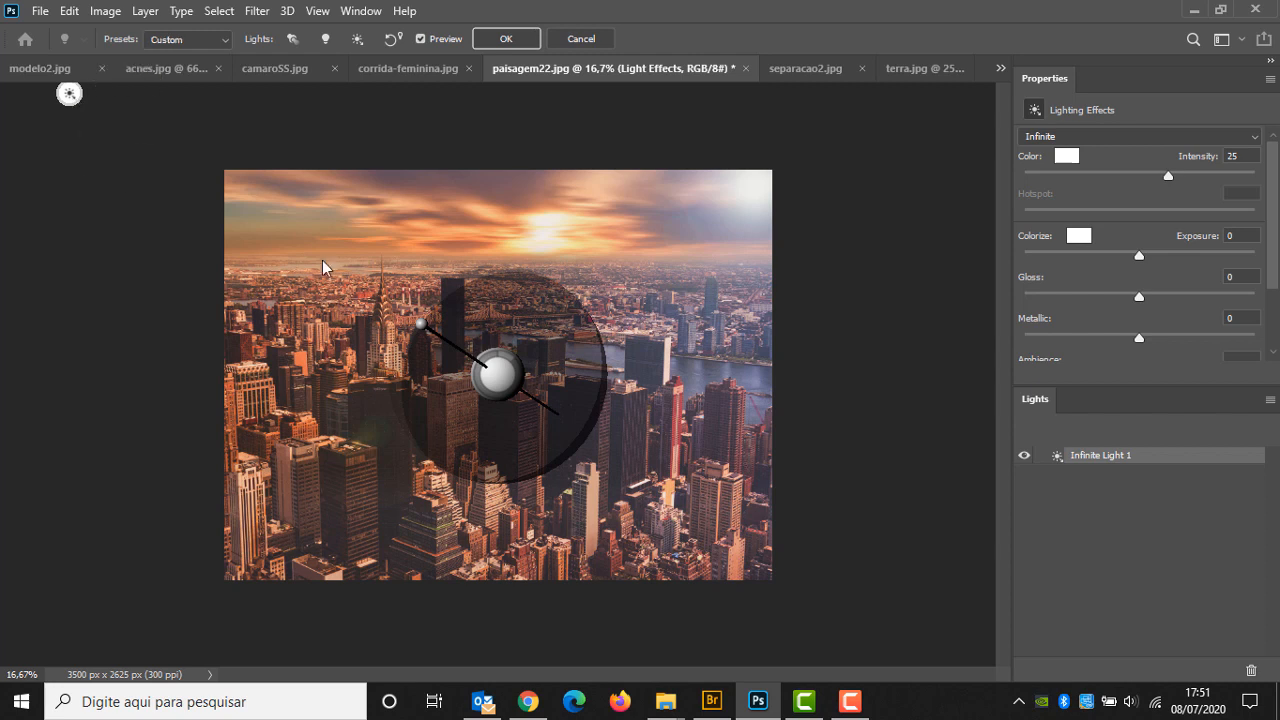
mouse_move(489, 366)
mouse_down()
mouse_move(509, 393)
mouse_move(491, 366)
mouse_move(512, 368)
mouse_move(498, 387)
mouse_move(510, 396)
mouse_move(515, 370)
mouse_move(481, 357)
mouse_up()
drag(425, 322, 510, 380)
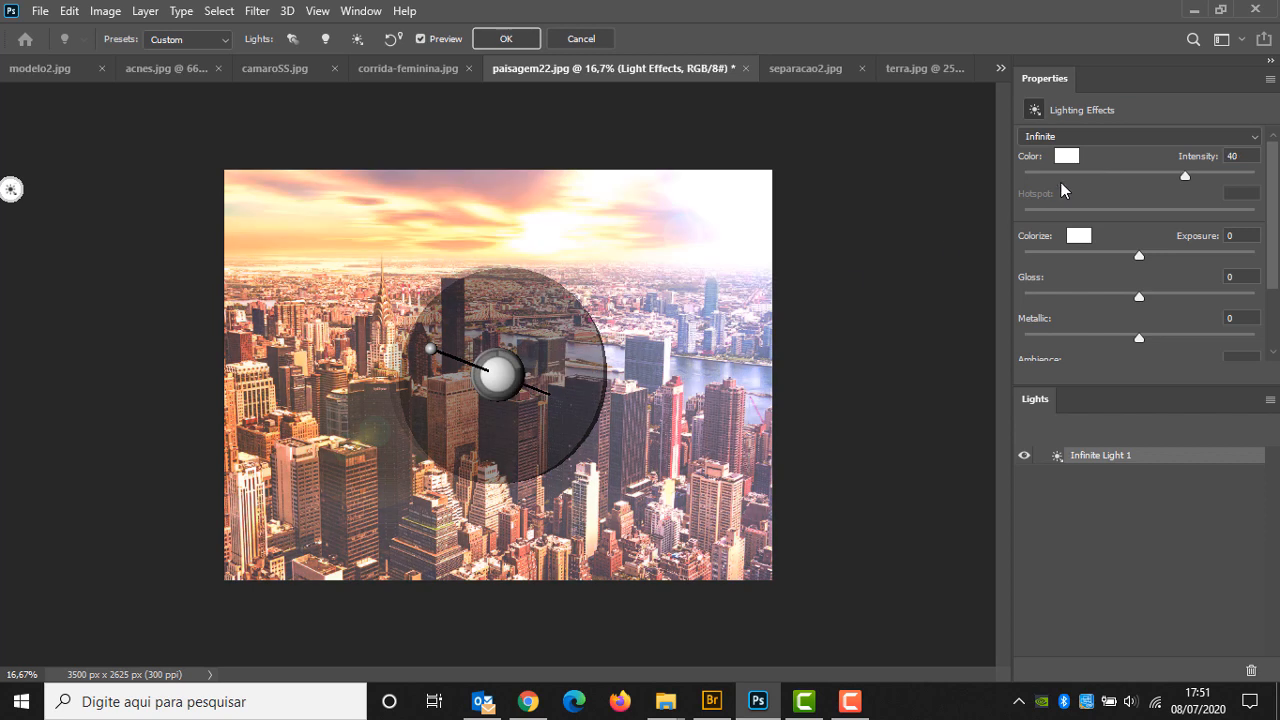
Change the light type to Point and move the light slightly upward, closer to the skyline.
click(1092, 140)
click(1080, 151)
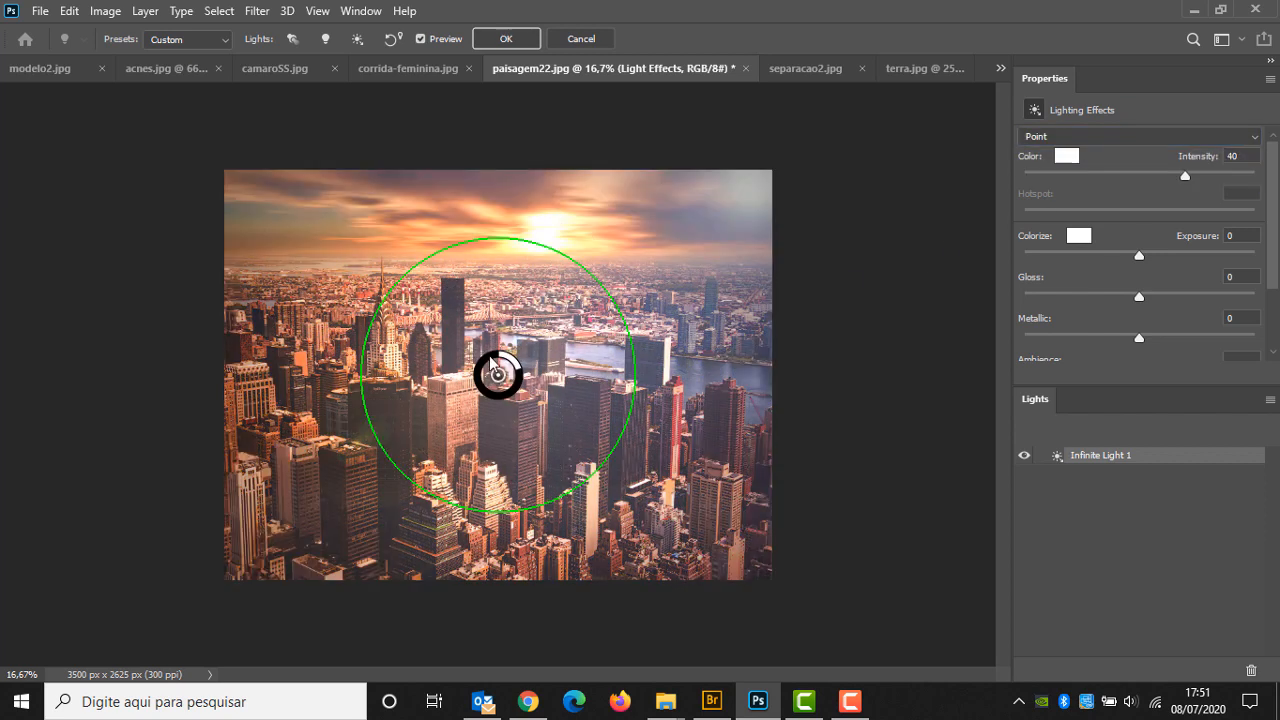
drag(500, 378, 511, 344)
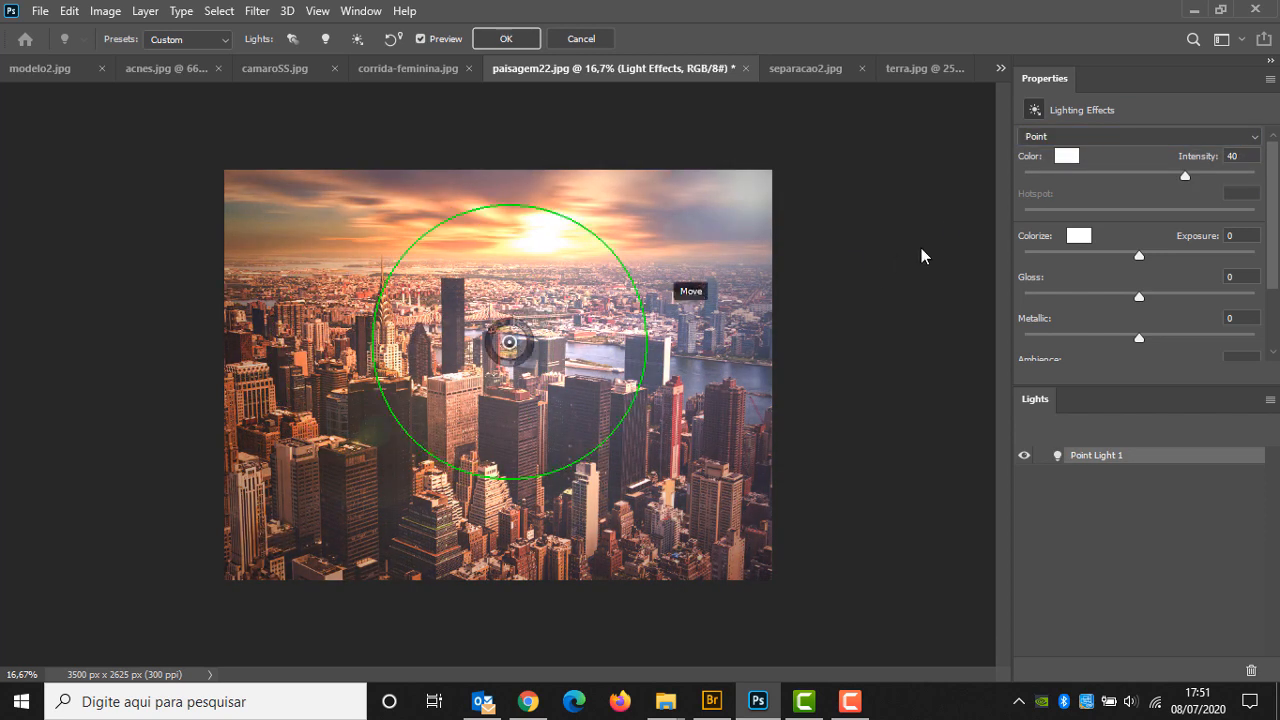
Set the point light's color to dark red (R 99, G 32, B 32) and its intensity to 41.
click(1062, 157)
click(979, 433)
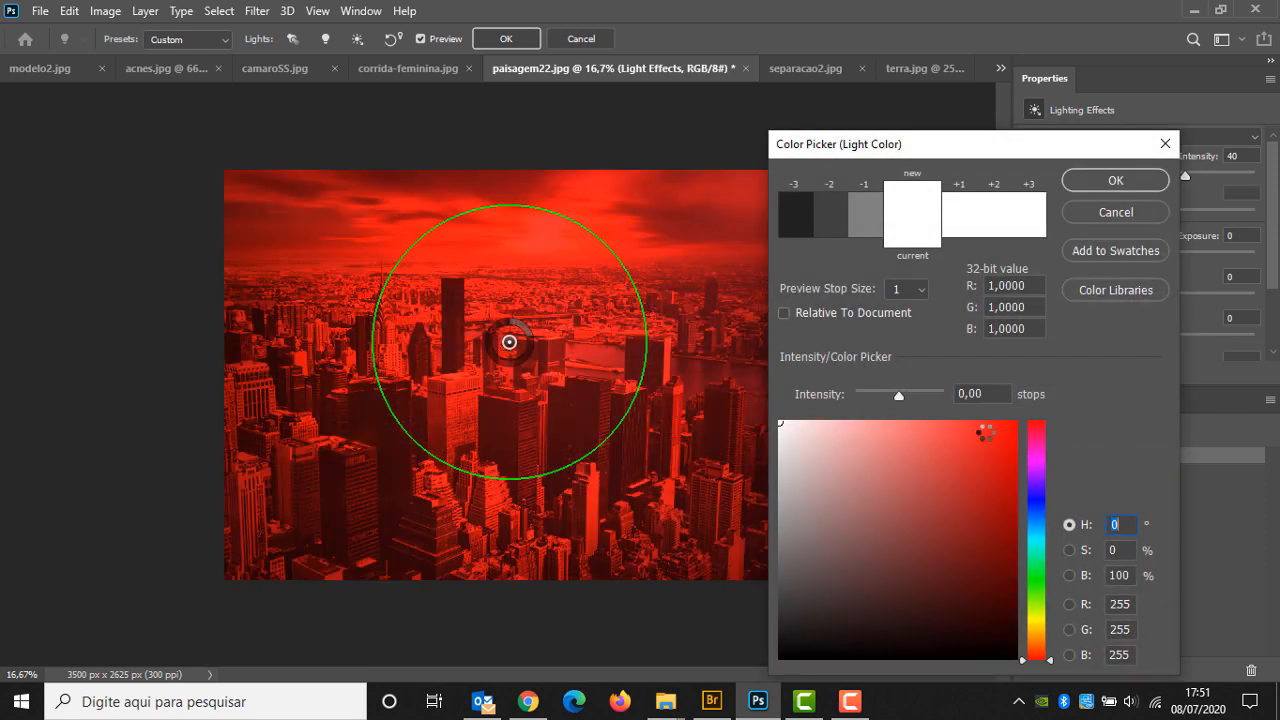
mouse_move(992, 431)
mouse_down()
mouse_move(995, 452)
mouse_move(940, 563)
mouse_up()
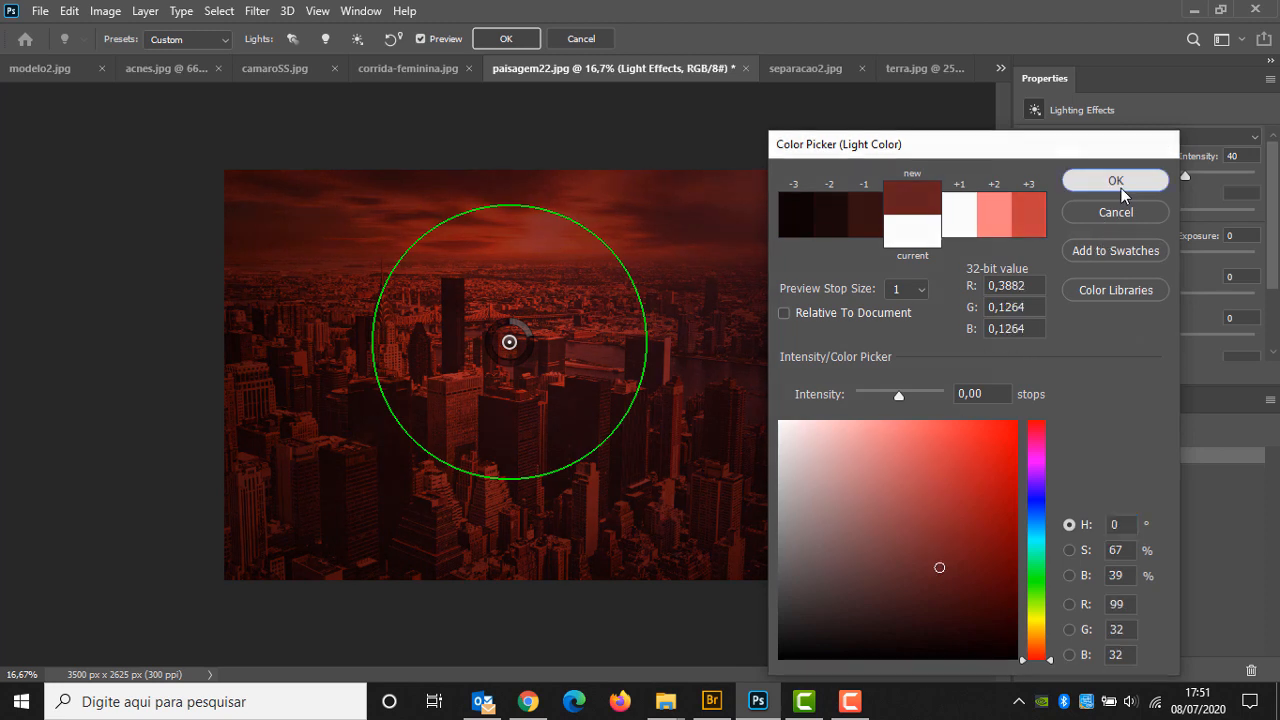
click(1121, 188)
drag(533, 362, 517, 318)
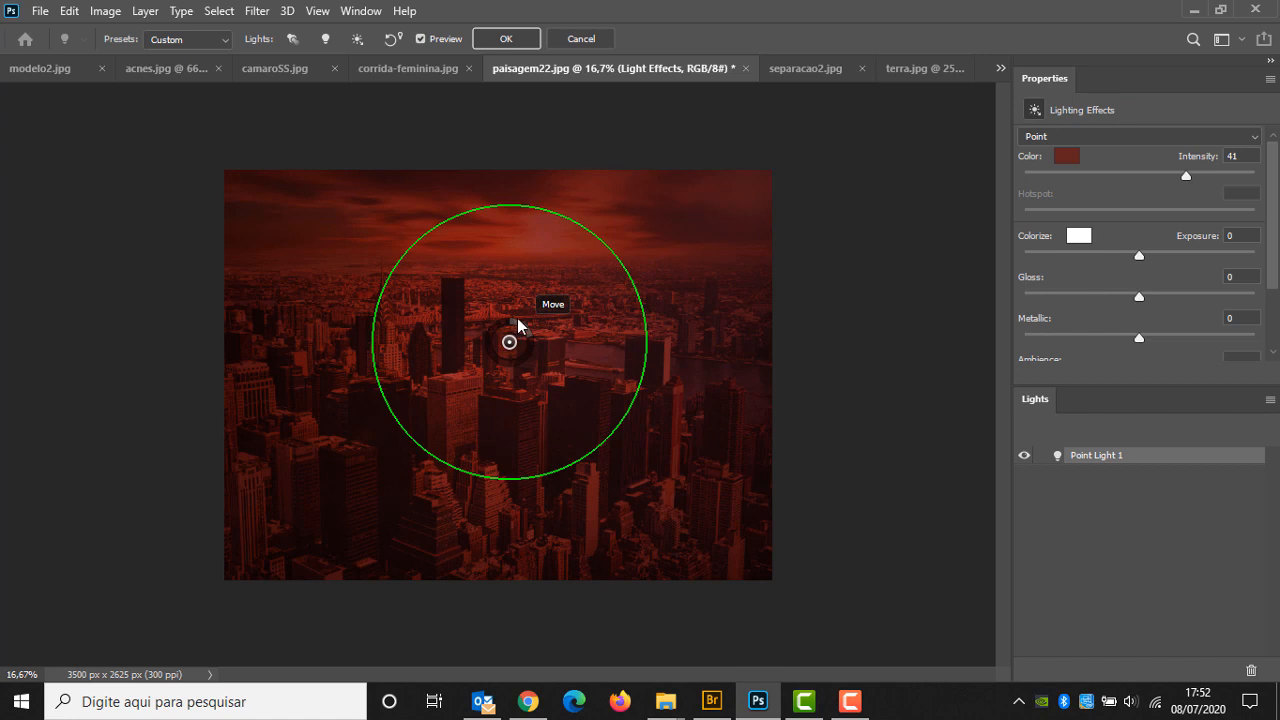
Add a second point light over the lower-left buildings and alternate between the two lights, ending with the new one selected.
click(332, 43)
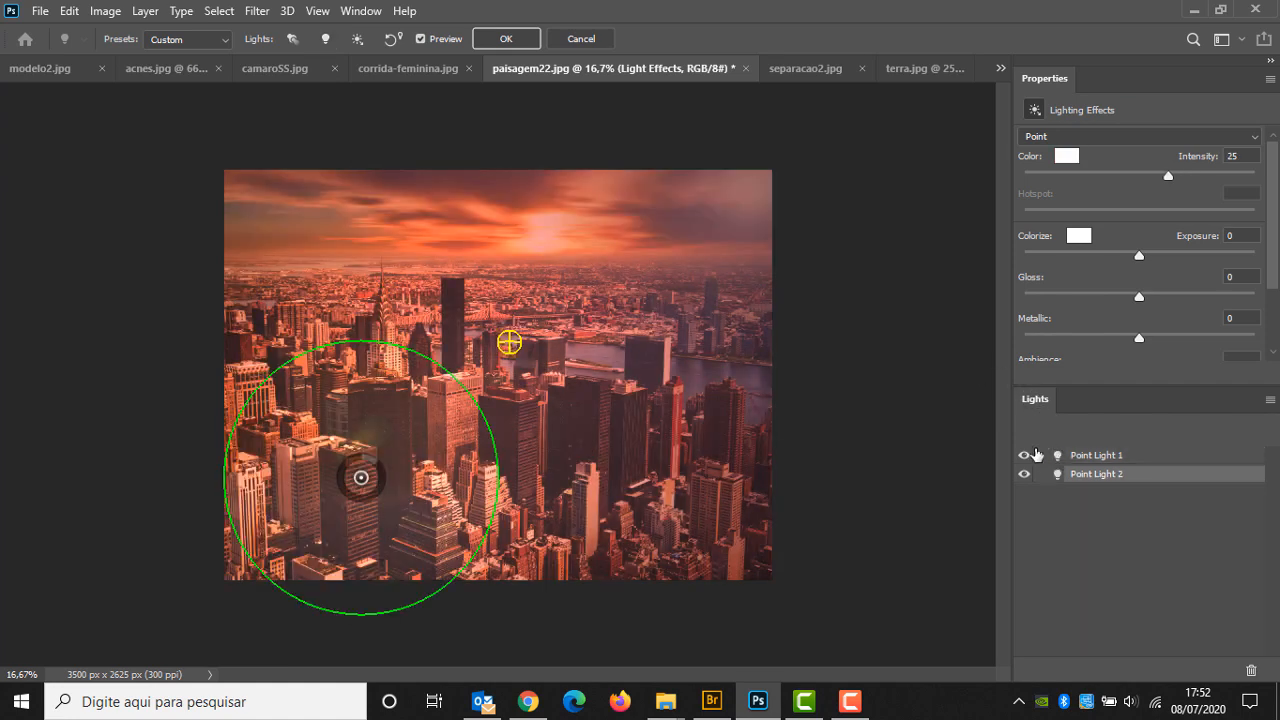
click(508, 340)
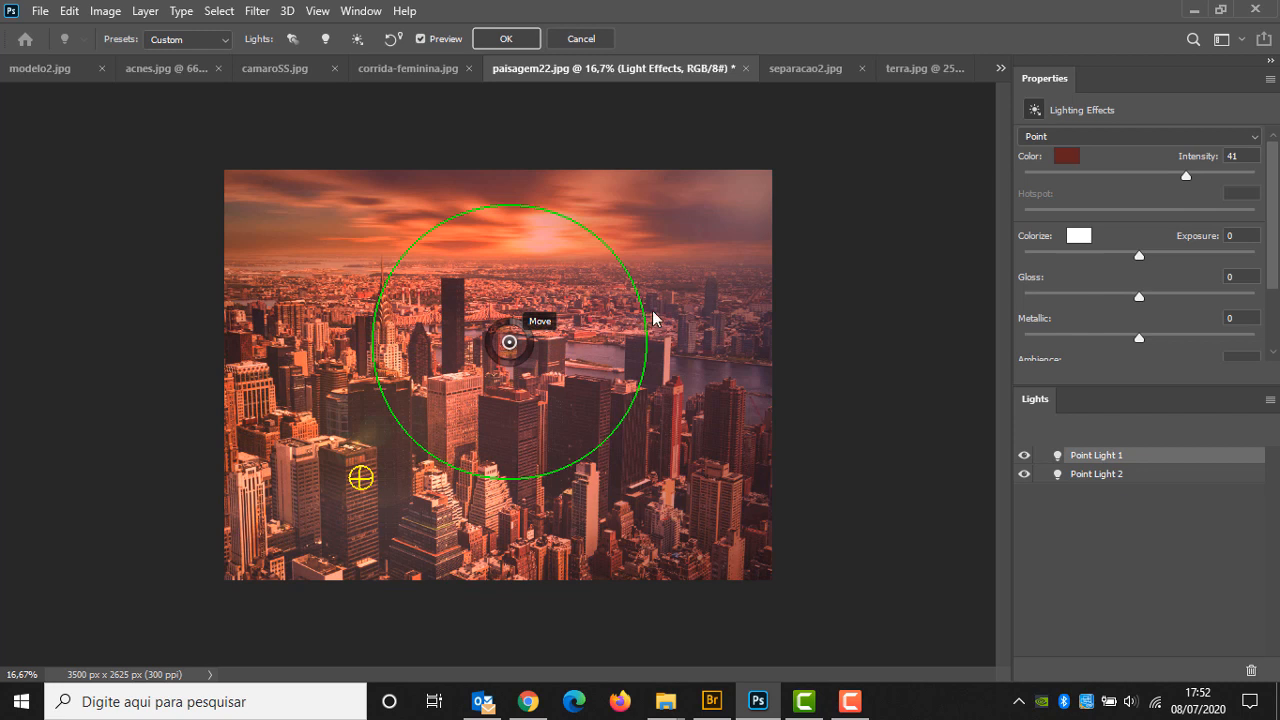
click(361, 481)
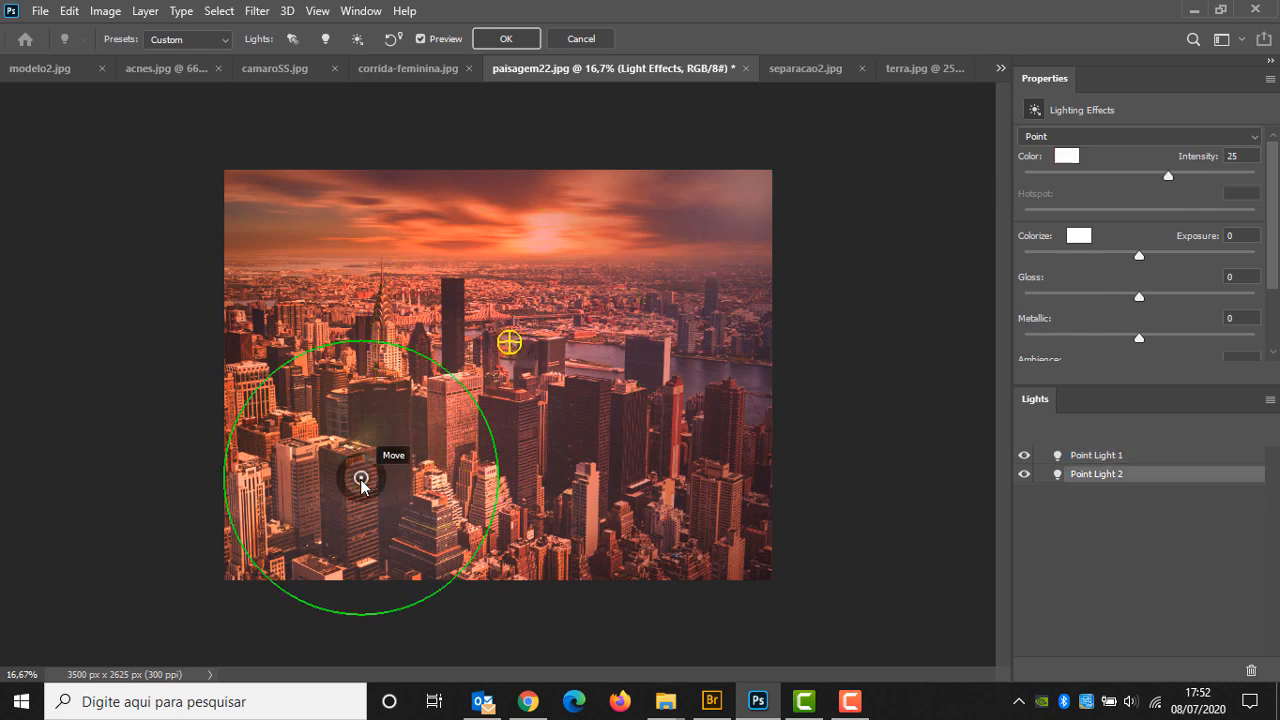
click(508, 341)
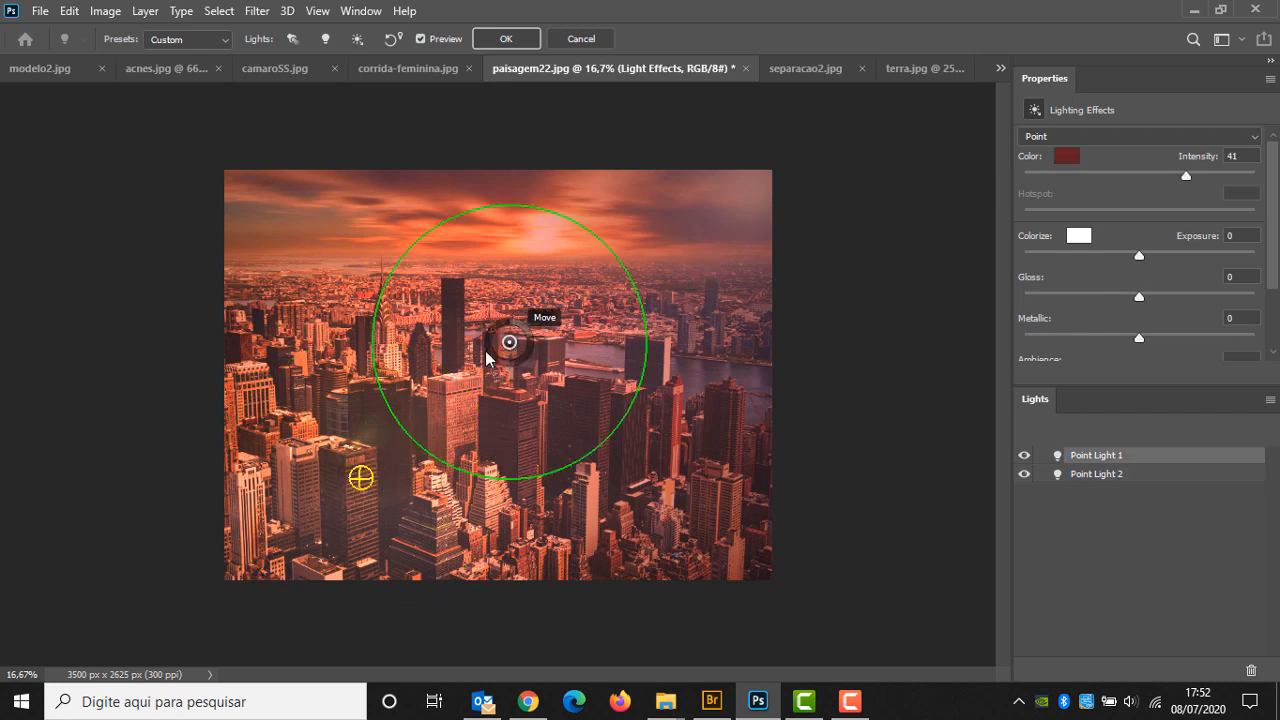
click(361, 478)
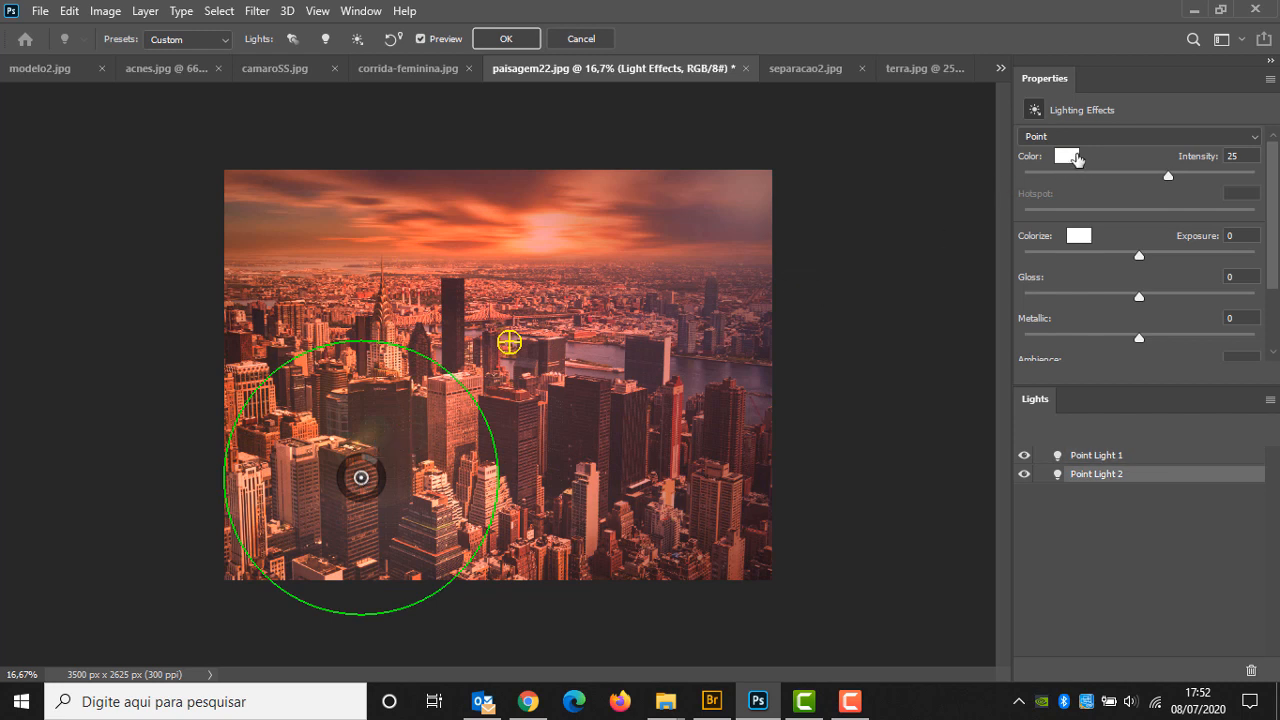
Set the second point light's color to dark green (R 57, G 114, B 1) and apply the Lighting Effects filter.
click(1074, 157)
click(1032, 493)
click(966, 463)
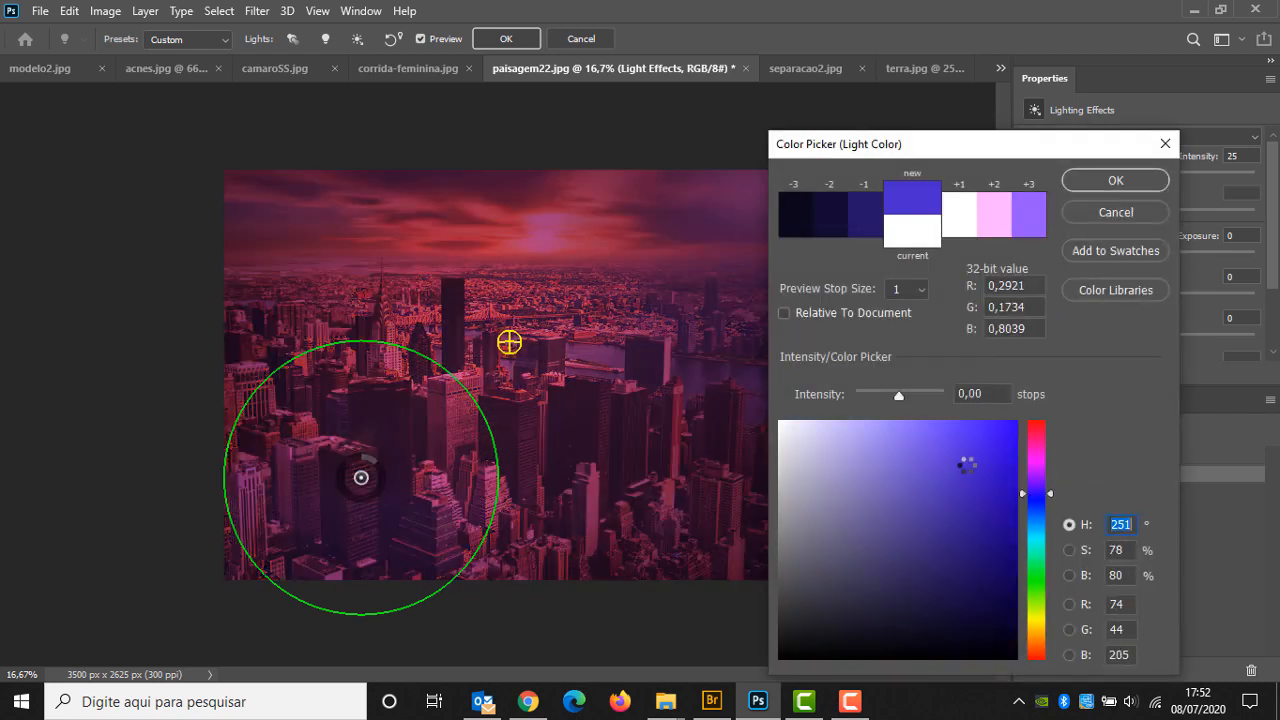
drag(966, 465, 1001, 598)
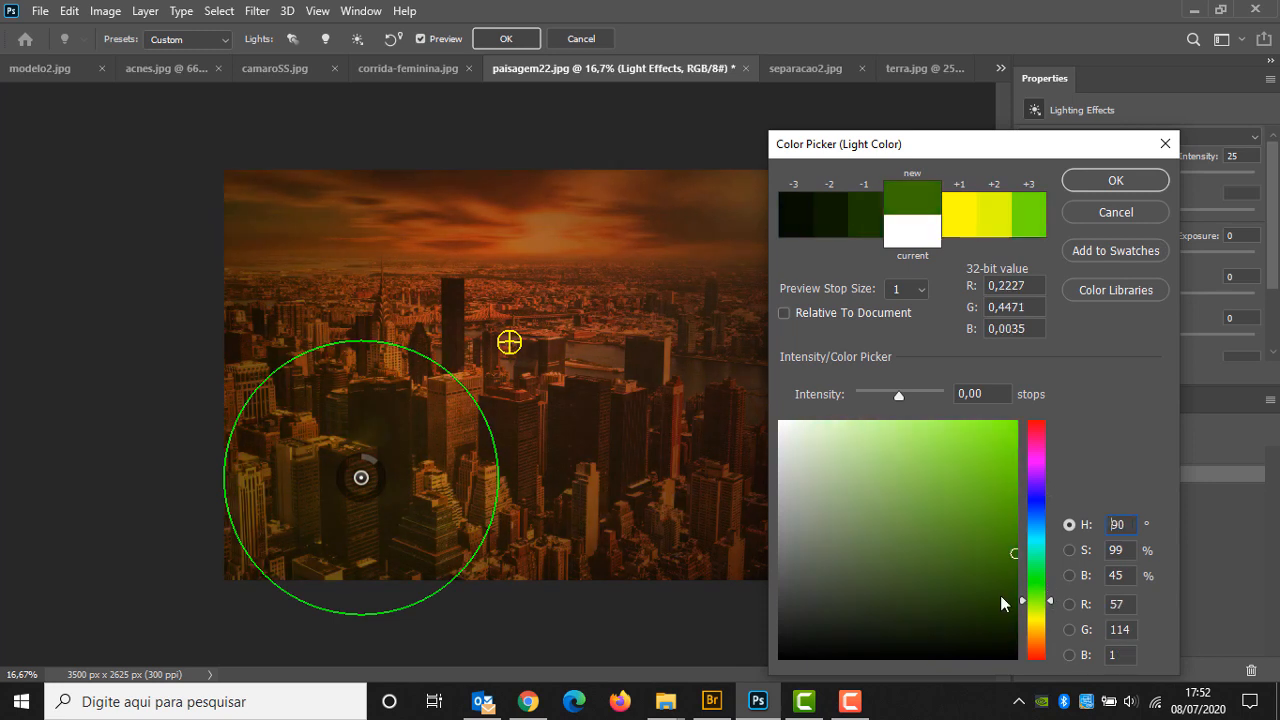
click(1141, 184)
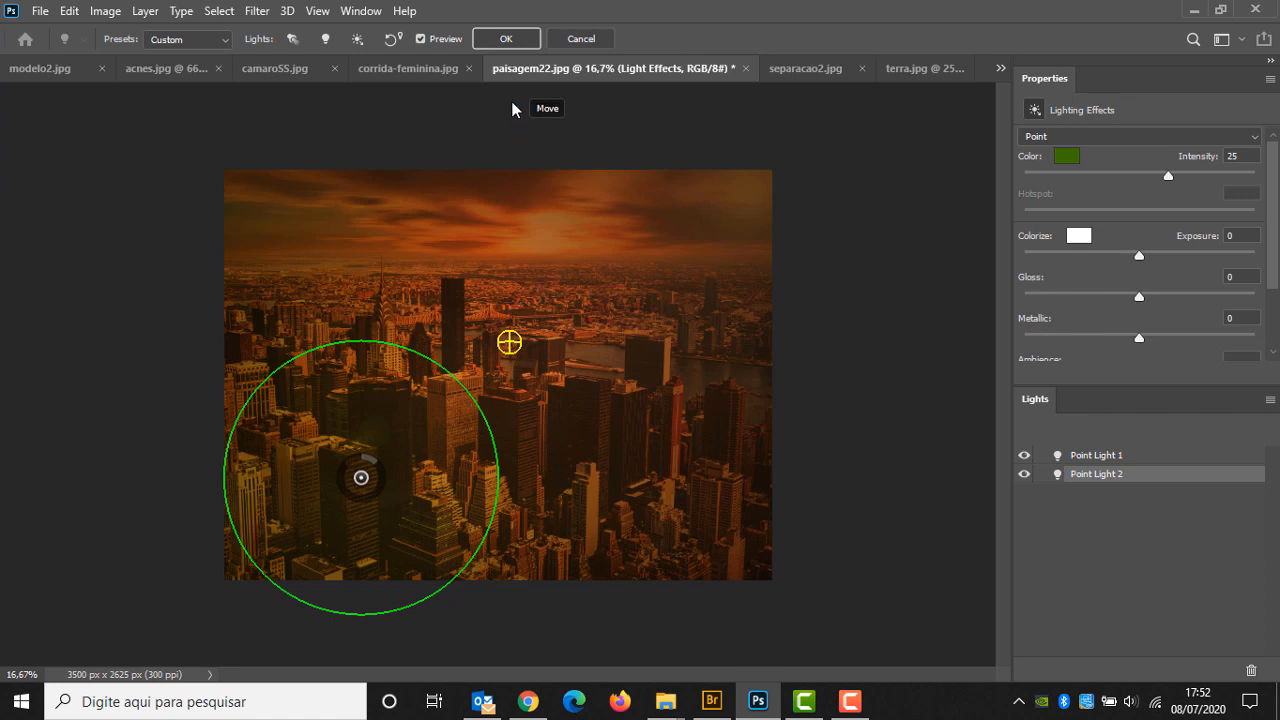
click(500, 39)
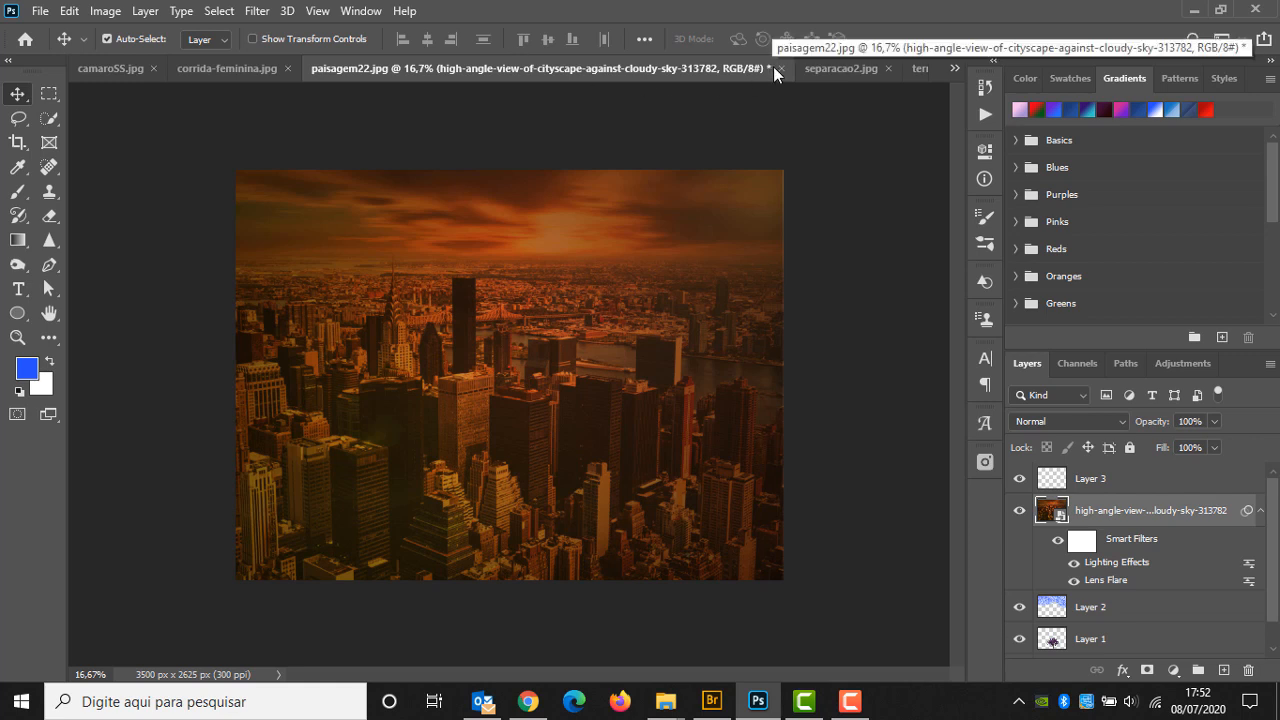
click(260, 11)
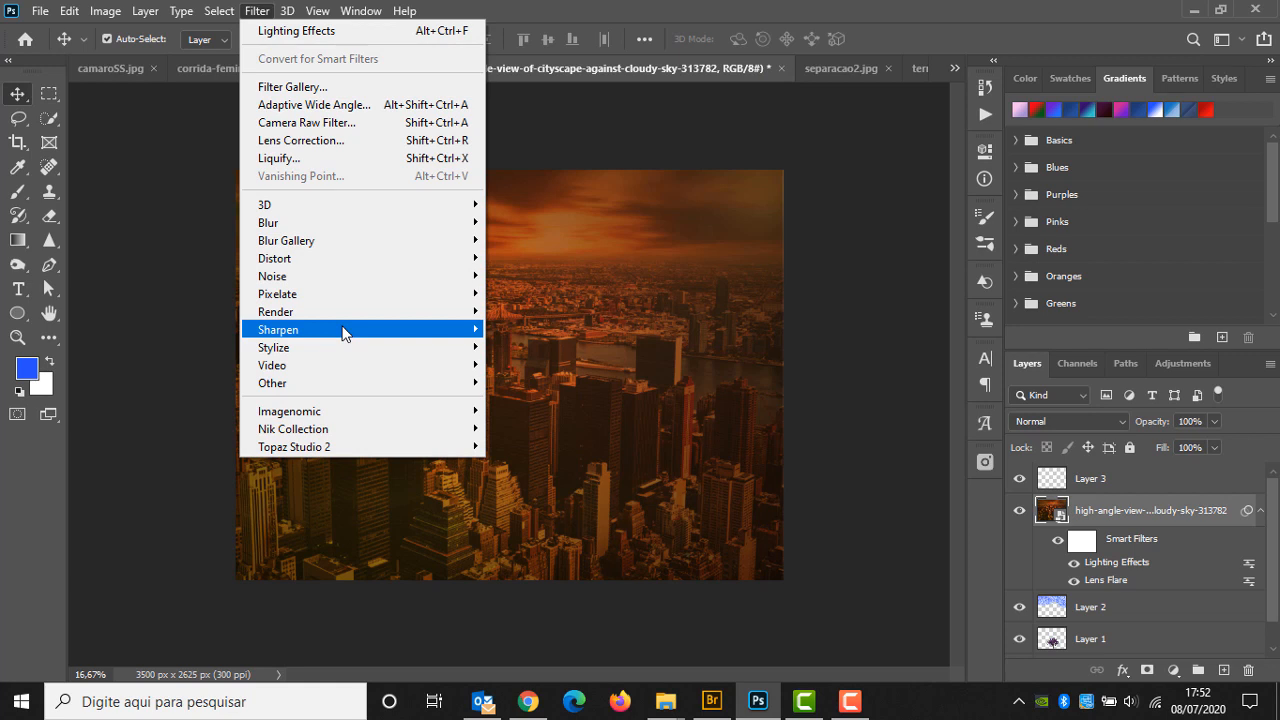
mouse_move(342, 332)
mouse_move(348, 368)
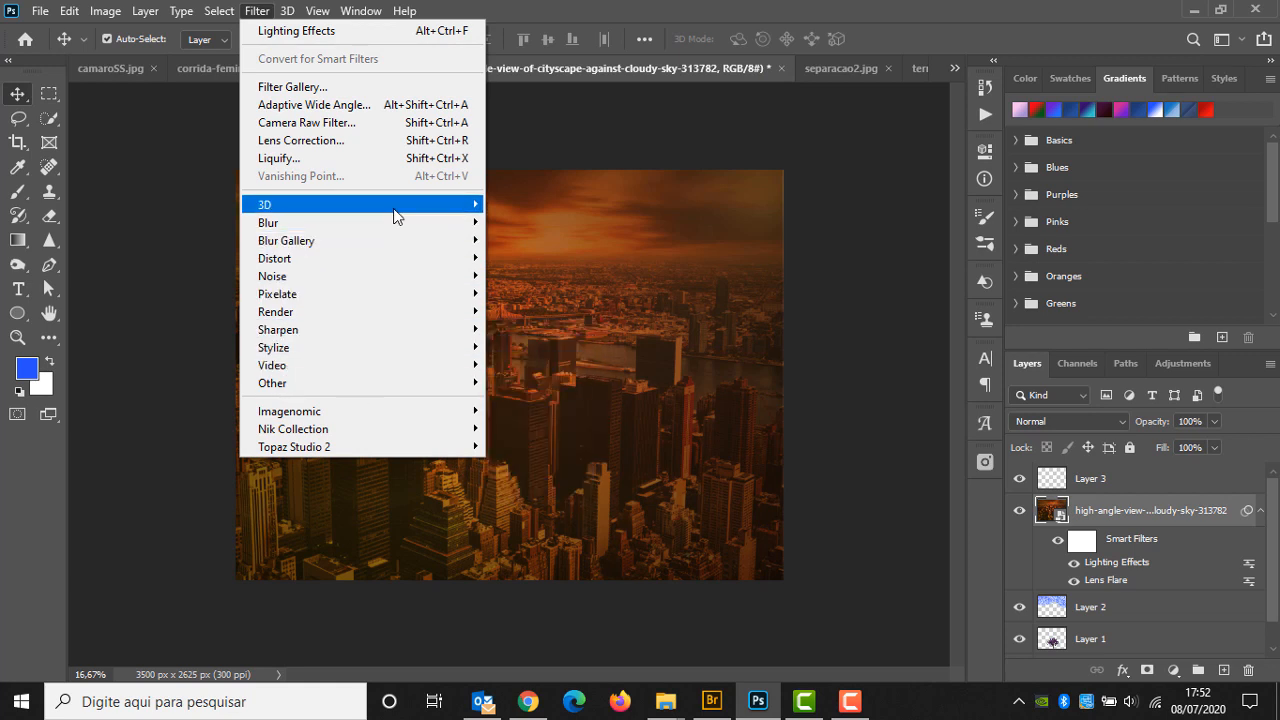
mouse_move(394, 212)
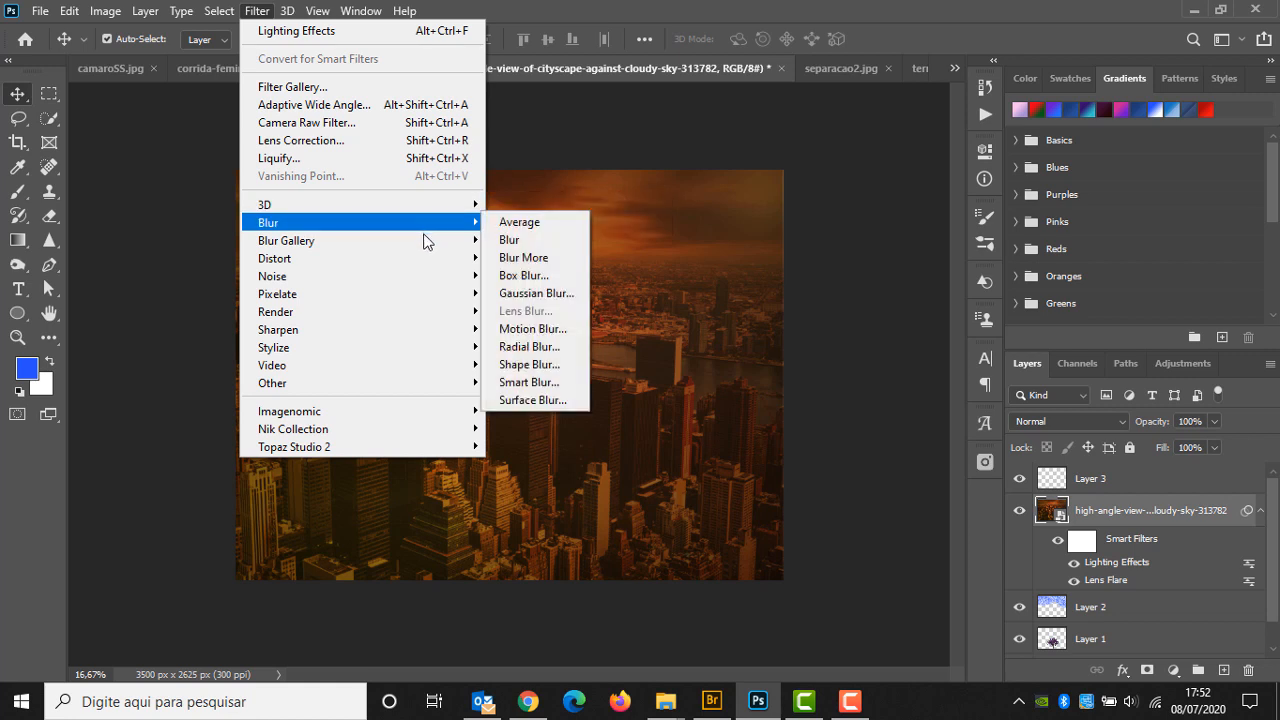
Close the paisagem22.jpg and camaroSS.jpg documents without saving their changes.
click(783, 68)
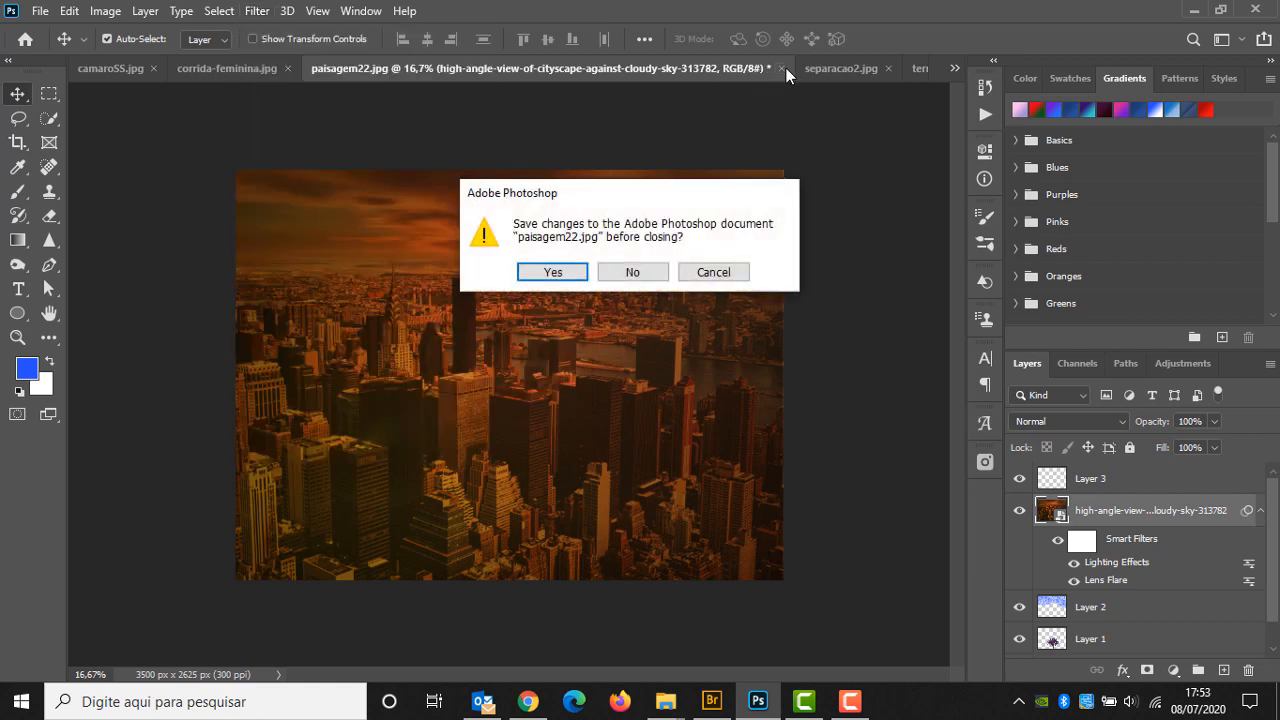
click(651, 267)
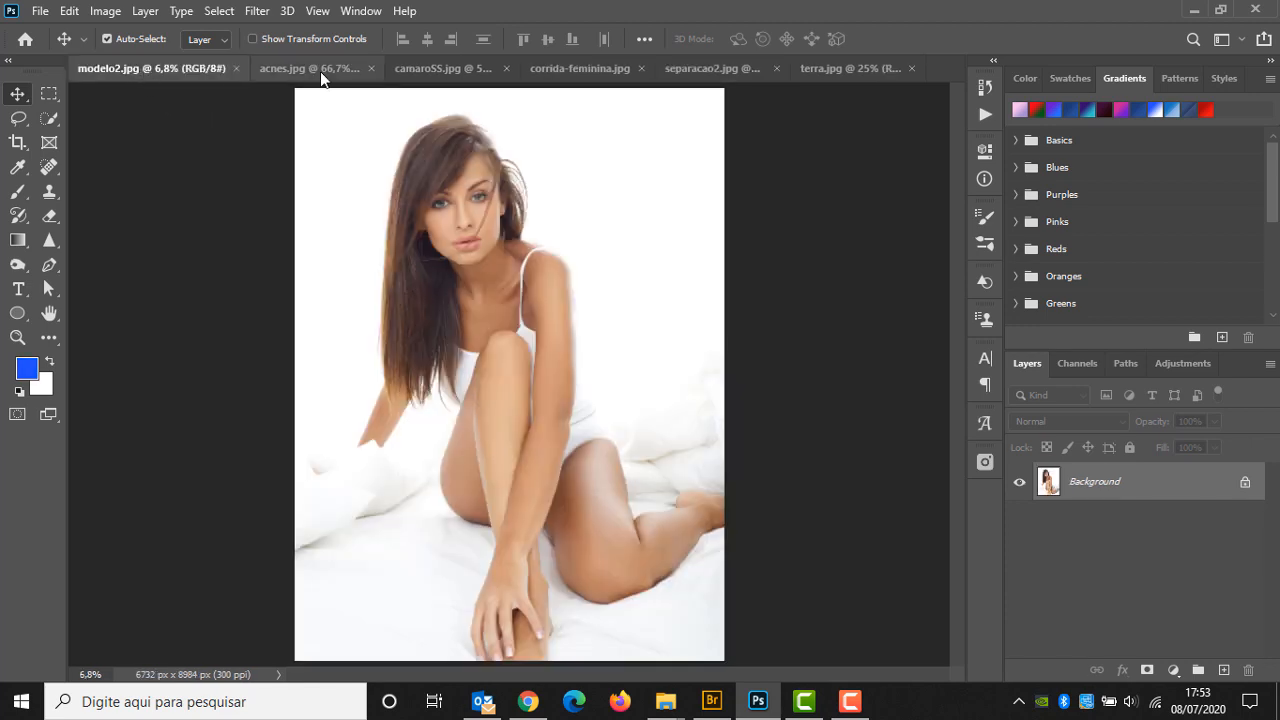
click(320, 71)
click(435, 70)
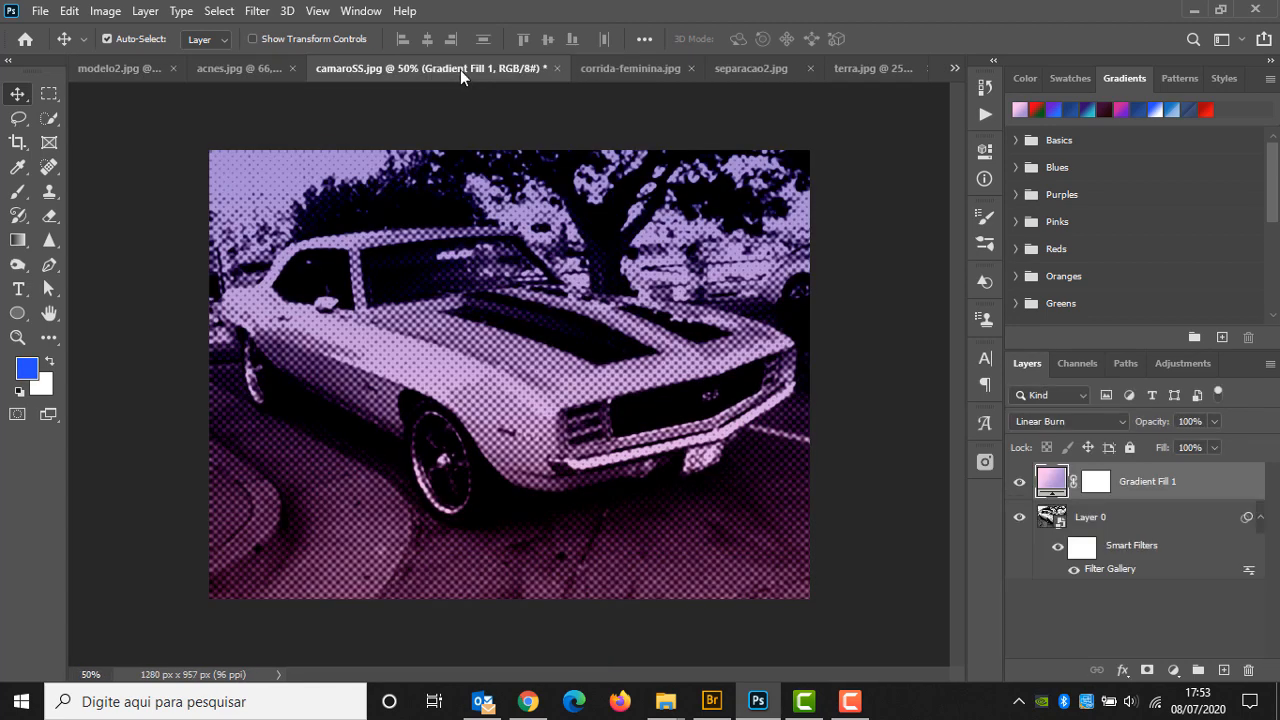
click(558, 68)
click(630, 271)
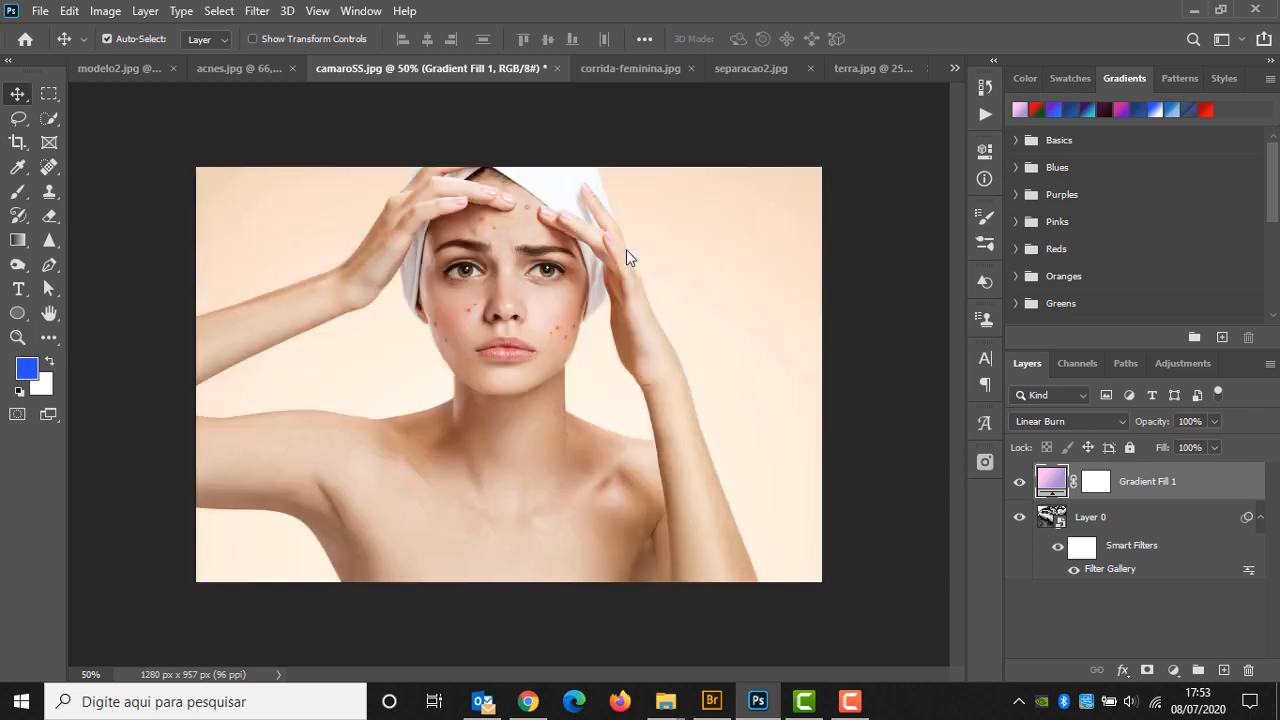
Close corrida-feminina.jpg without saving its changes, and close terra.jpg.
click(510, 67)
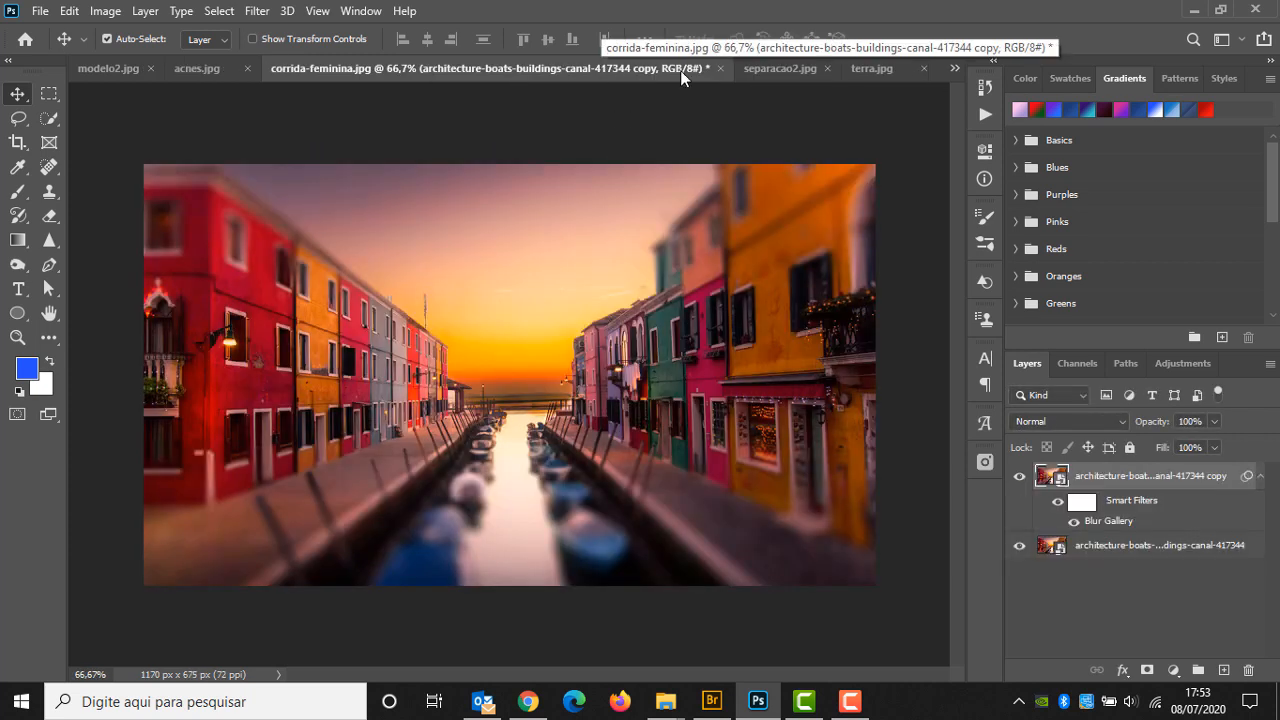
click(719, 68)
click(640, 276)
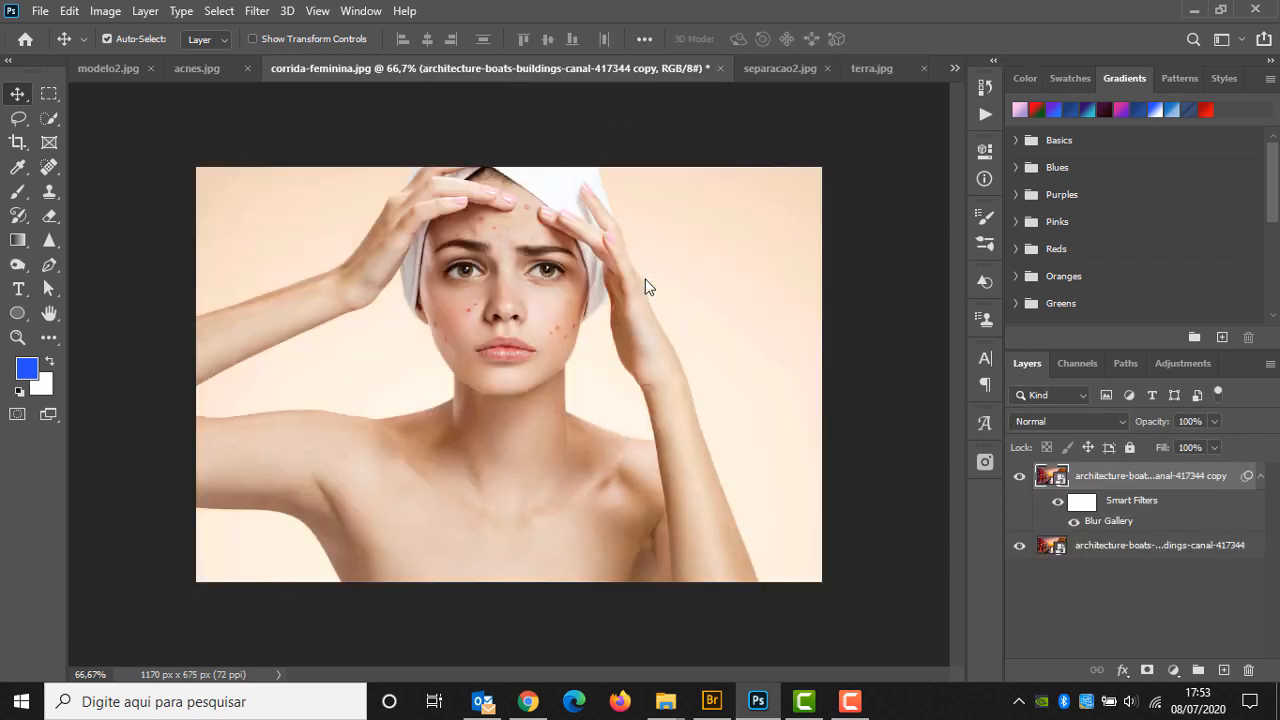
click(727, 71)
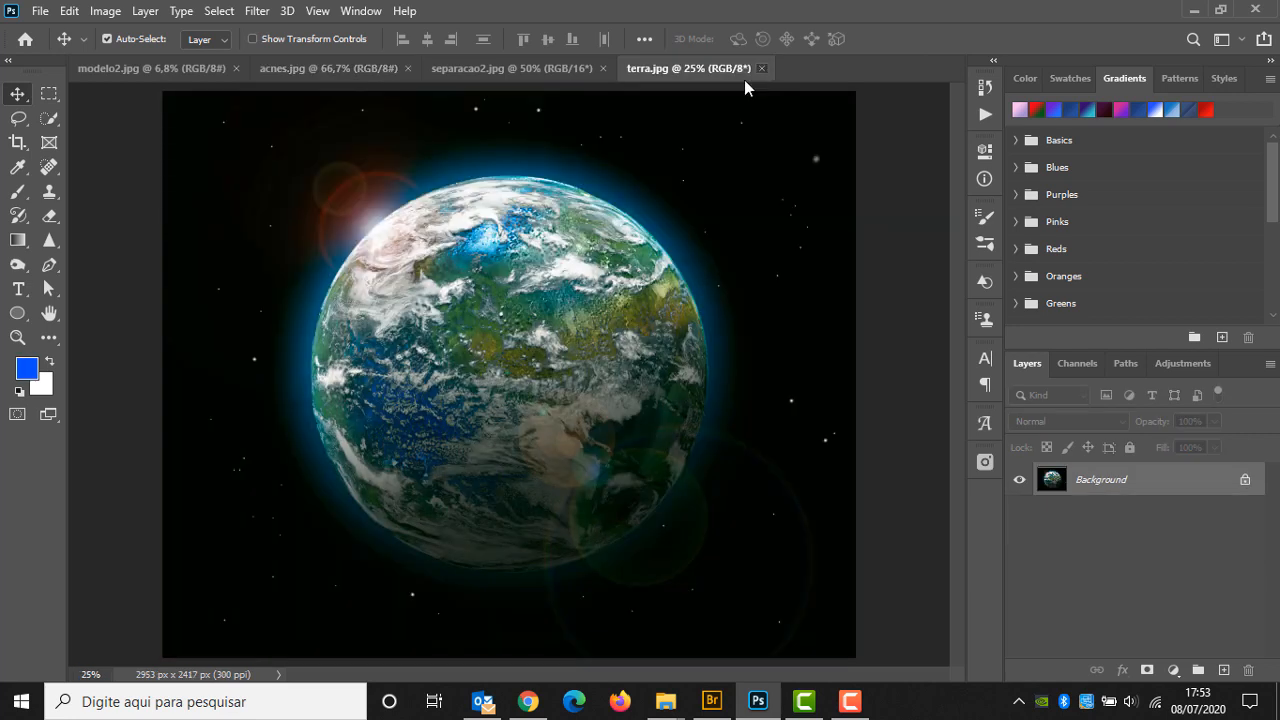
click(761, 68)
Resample the modelo2.jpg image to a resolution of 72 pixels/inch.
click(120, 65)
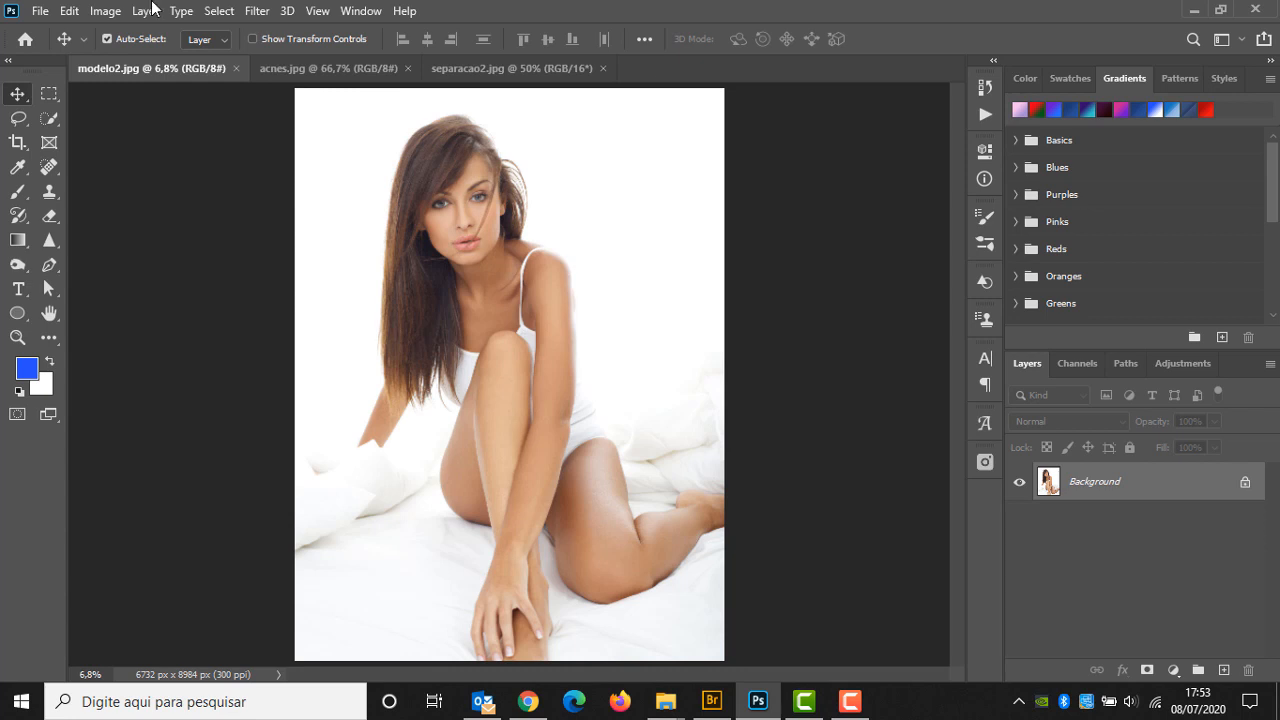
click(107, 11)
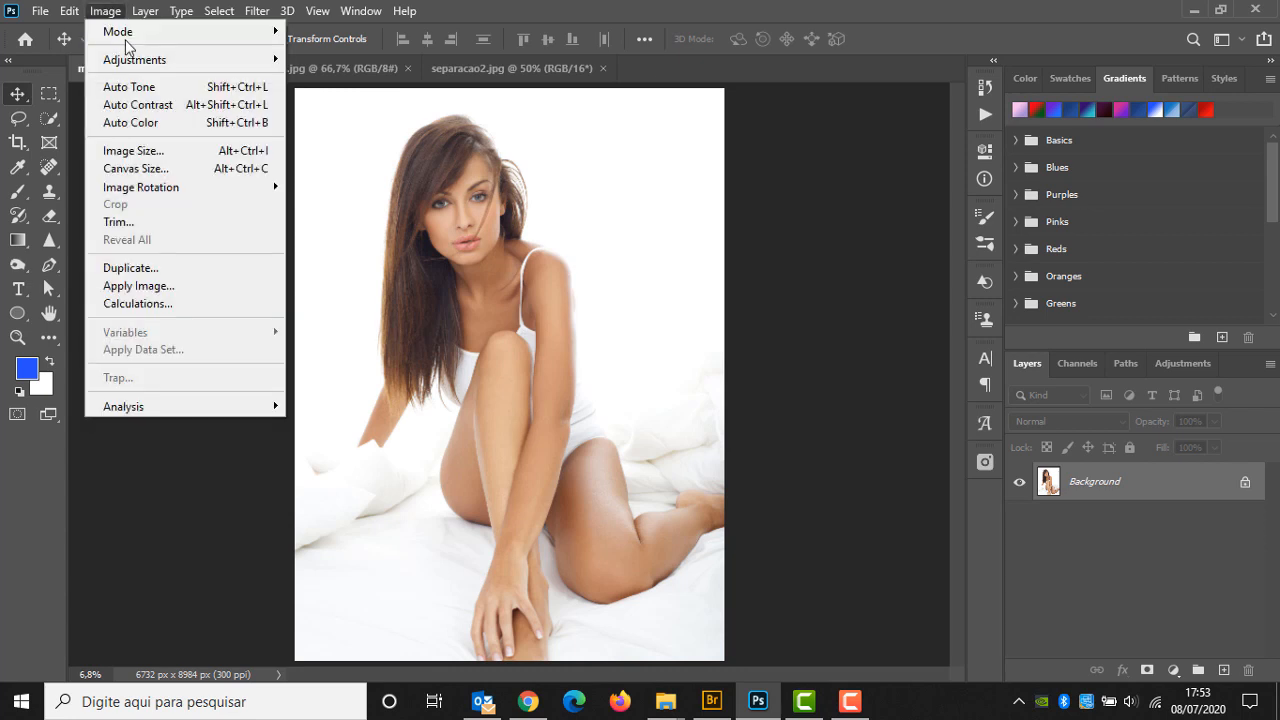
click(150, 150)
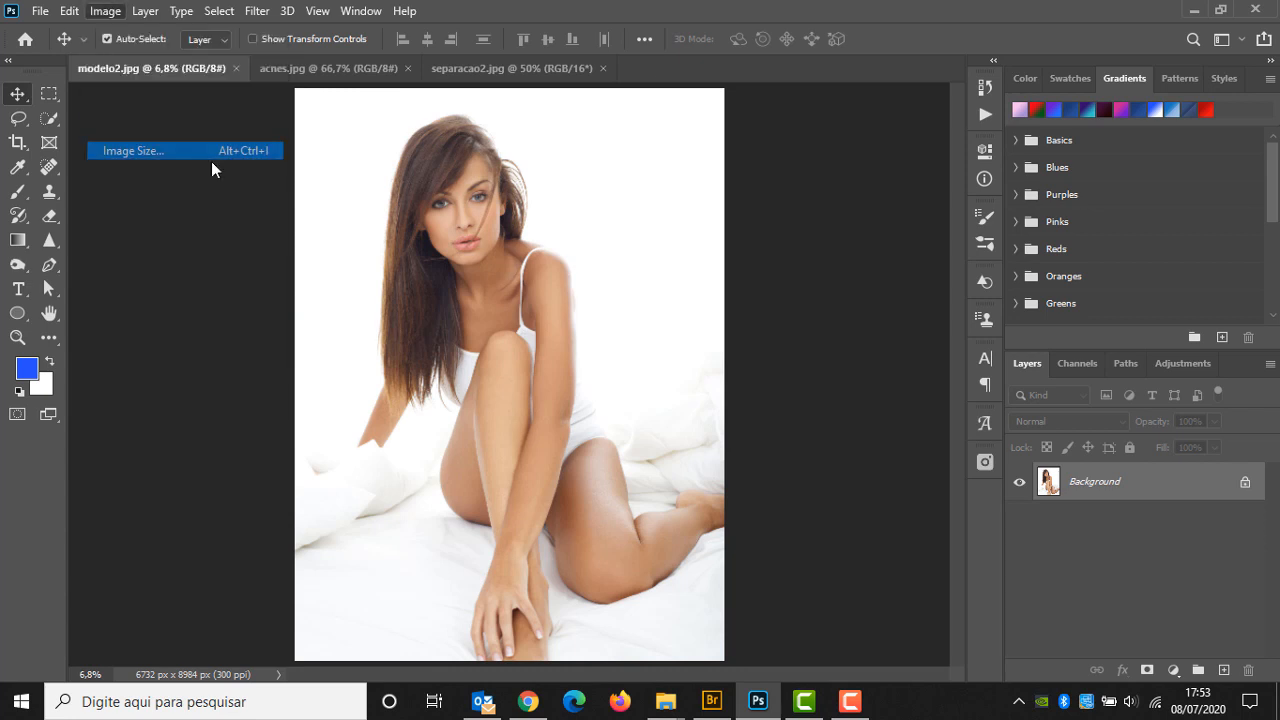
double_click(757, 283)
text(72)
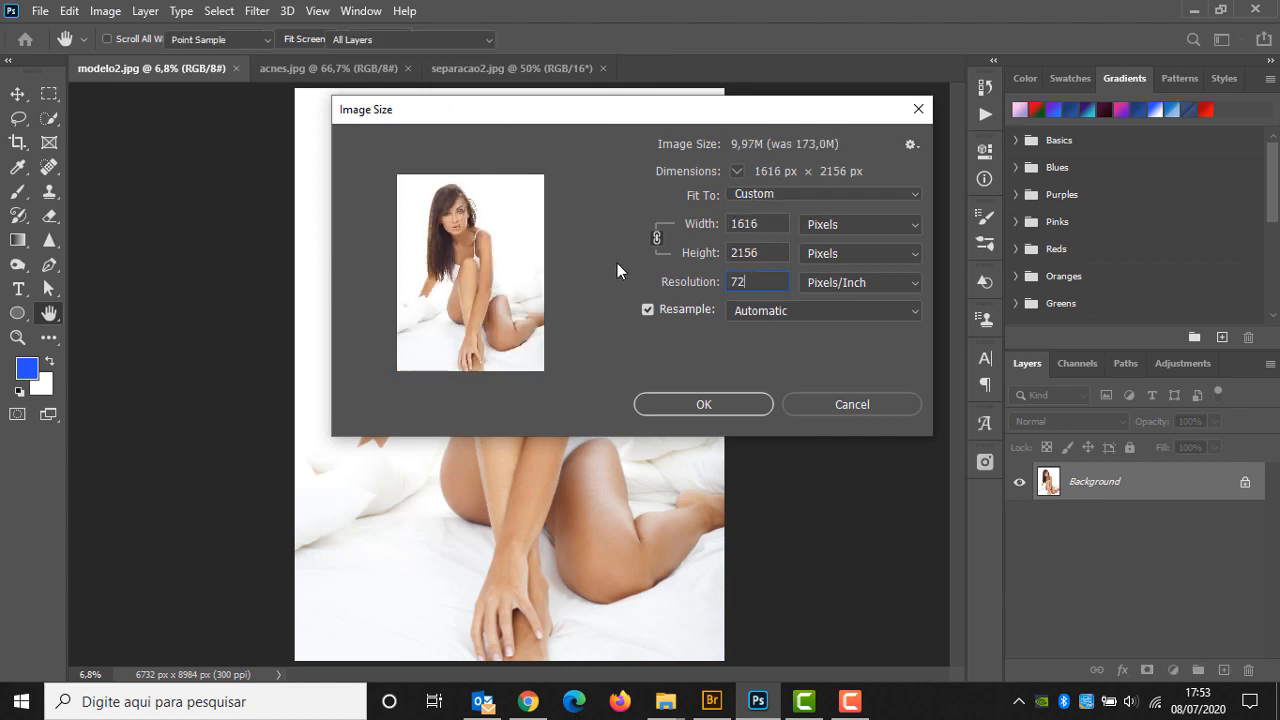
key(Return)
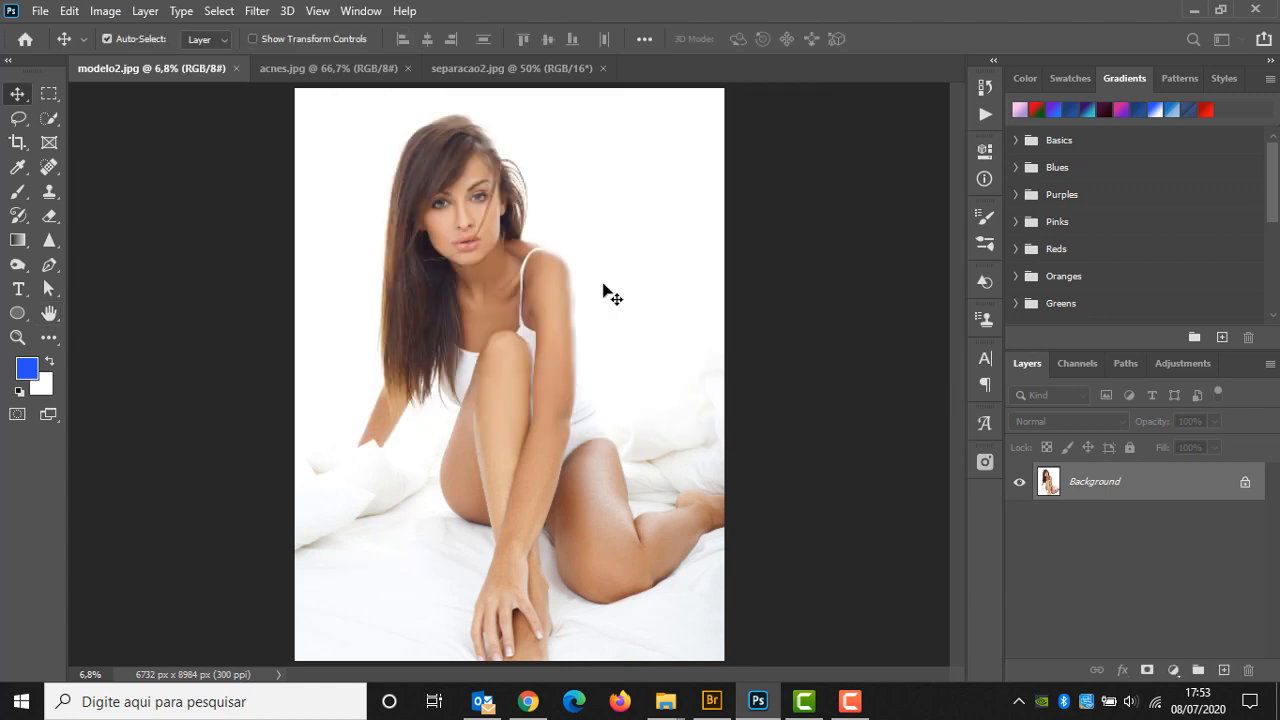
Duplicate the Background layer and rename the copy as desenho.
key(ctrl+0)
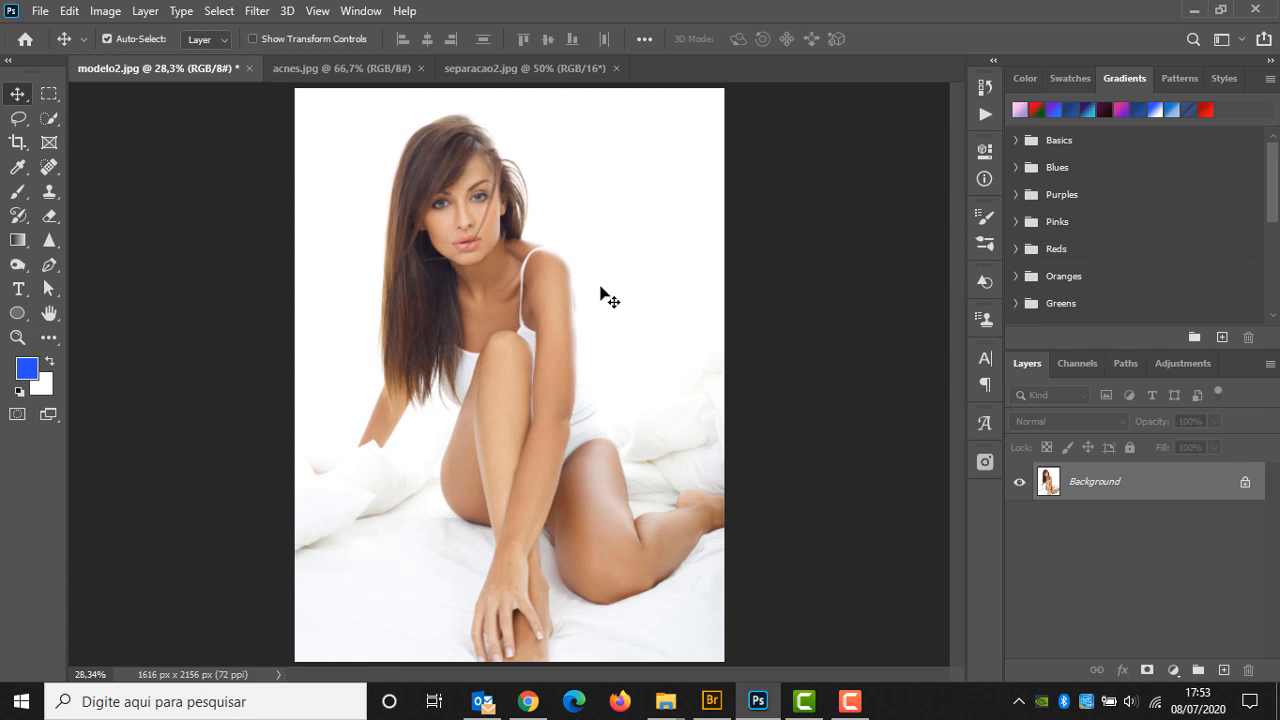
key(ctrl+j)
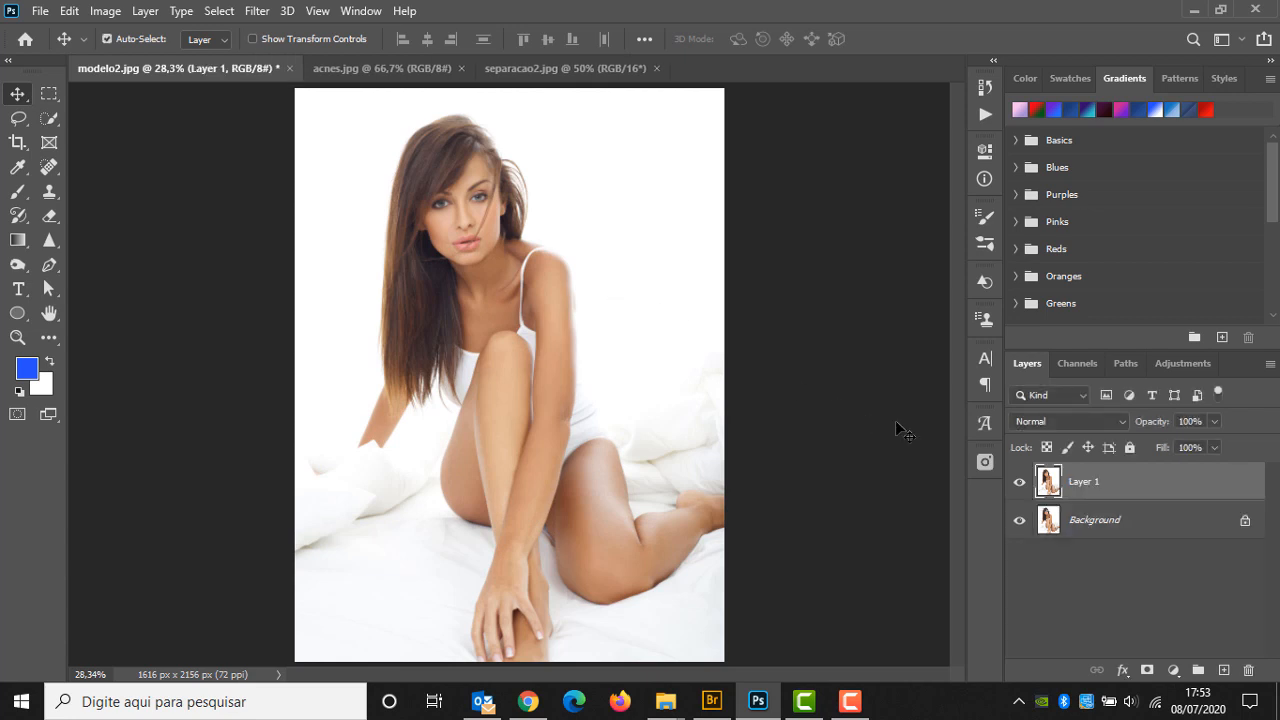
double_click(1086, 481)
text(desenho)
key(Return)
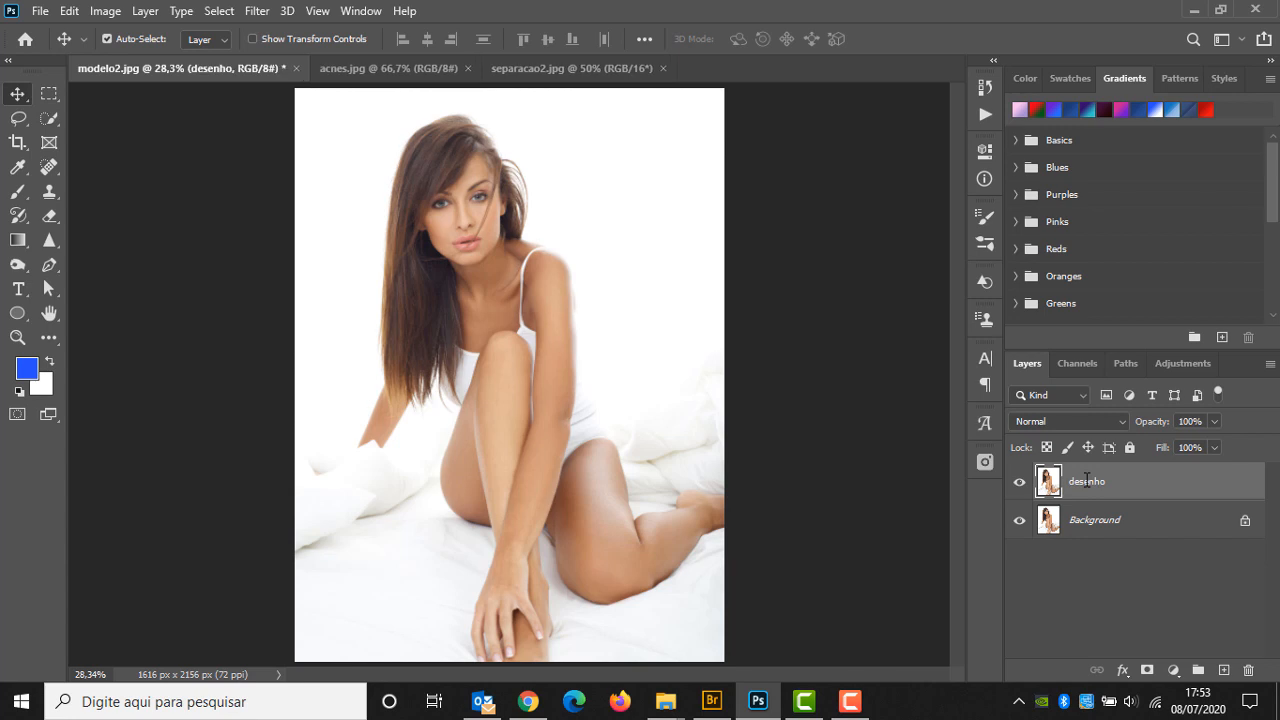
Reset the foreground and background colors to black and white, and convert the desenho layer for smart filters.
click(17, 396)
click(256, 11)
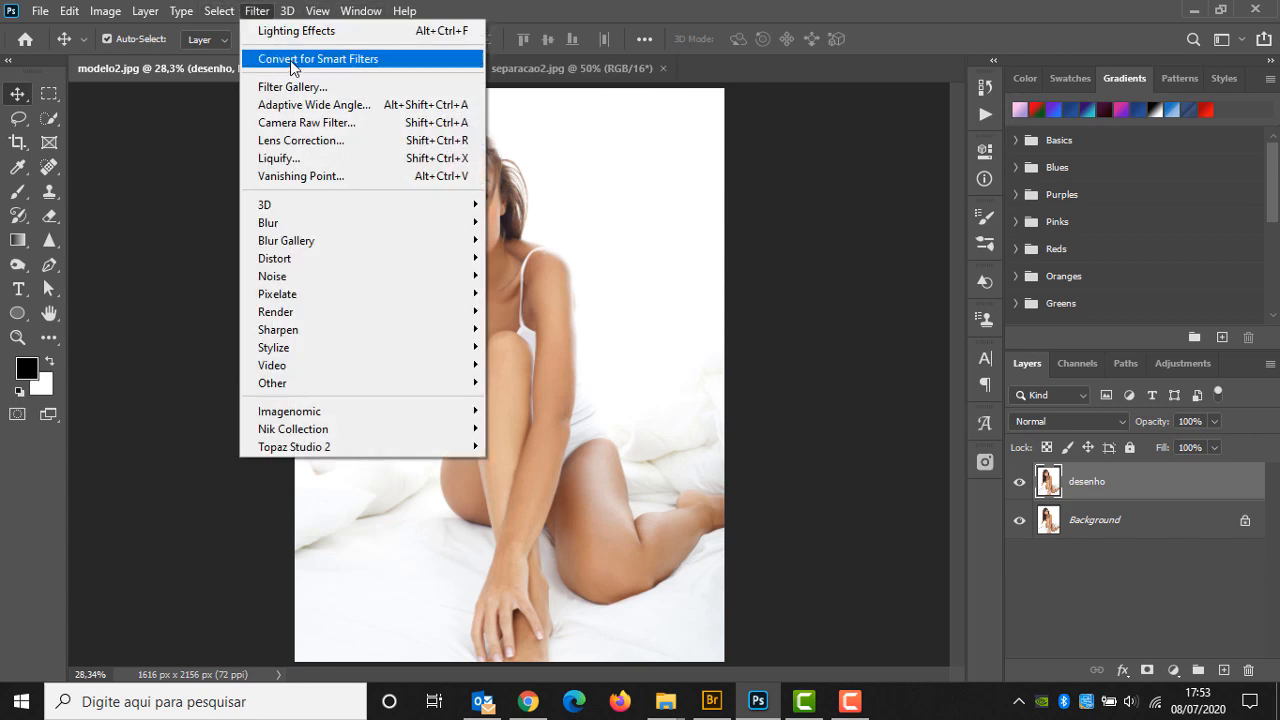
click(294, 60)
click(632, 276)
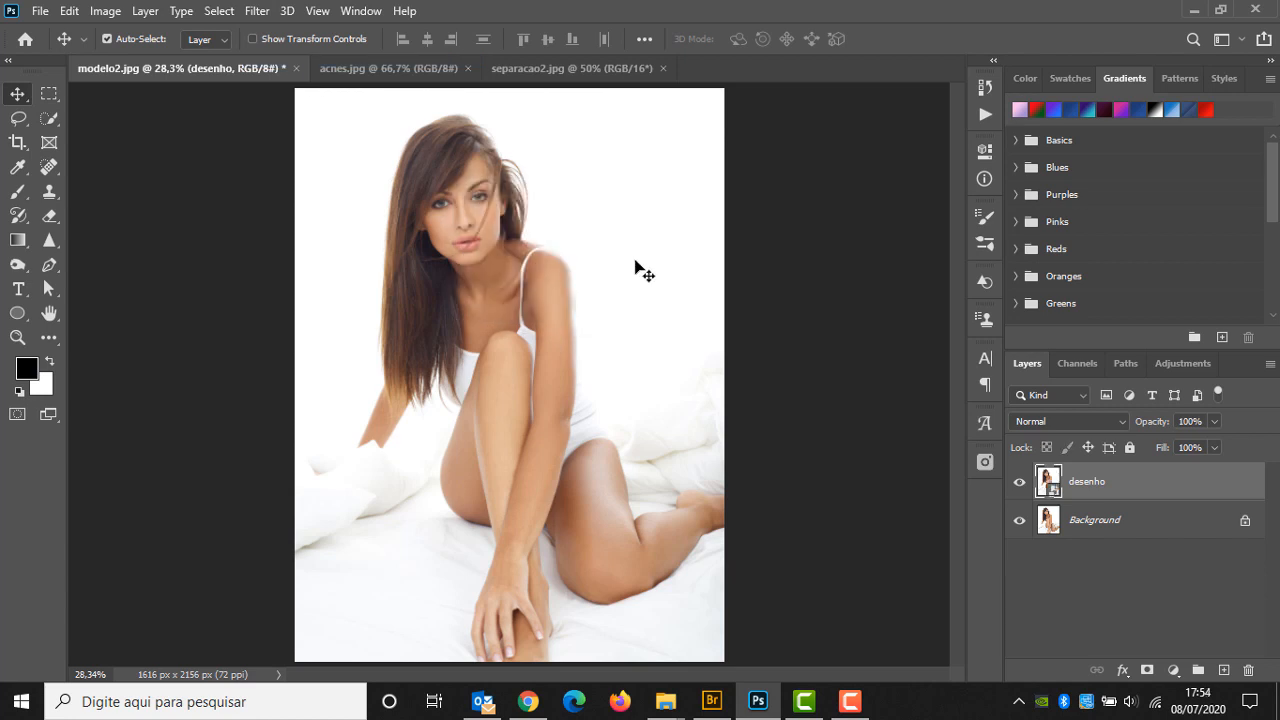
Set up Poster Edges in the Filter Gallery with Edge Thickness 6, Edge Intensity 5 and Posterization 1.
click(219, 11)
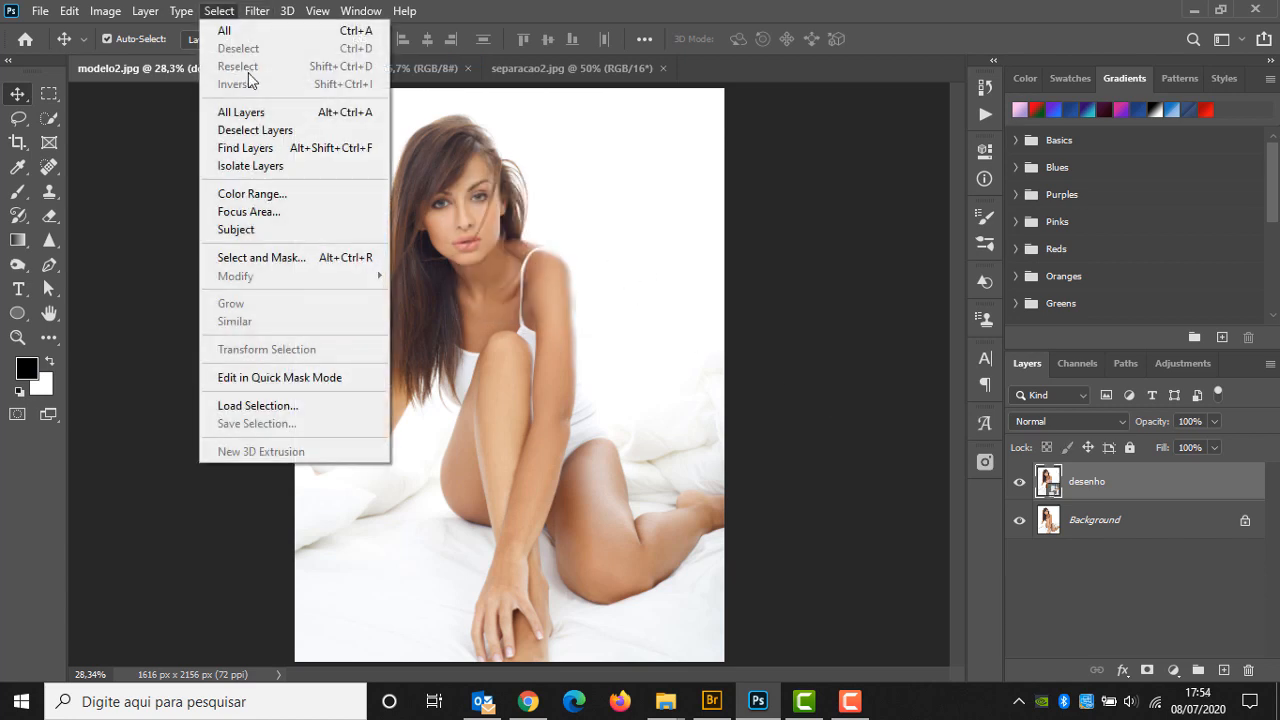
mouse_move(257, 11)
click(280, 88)
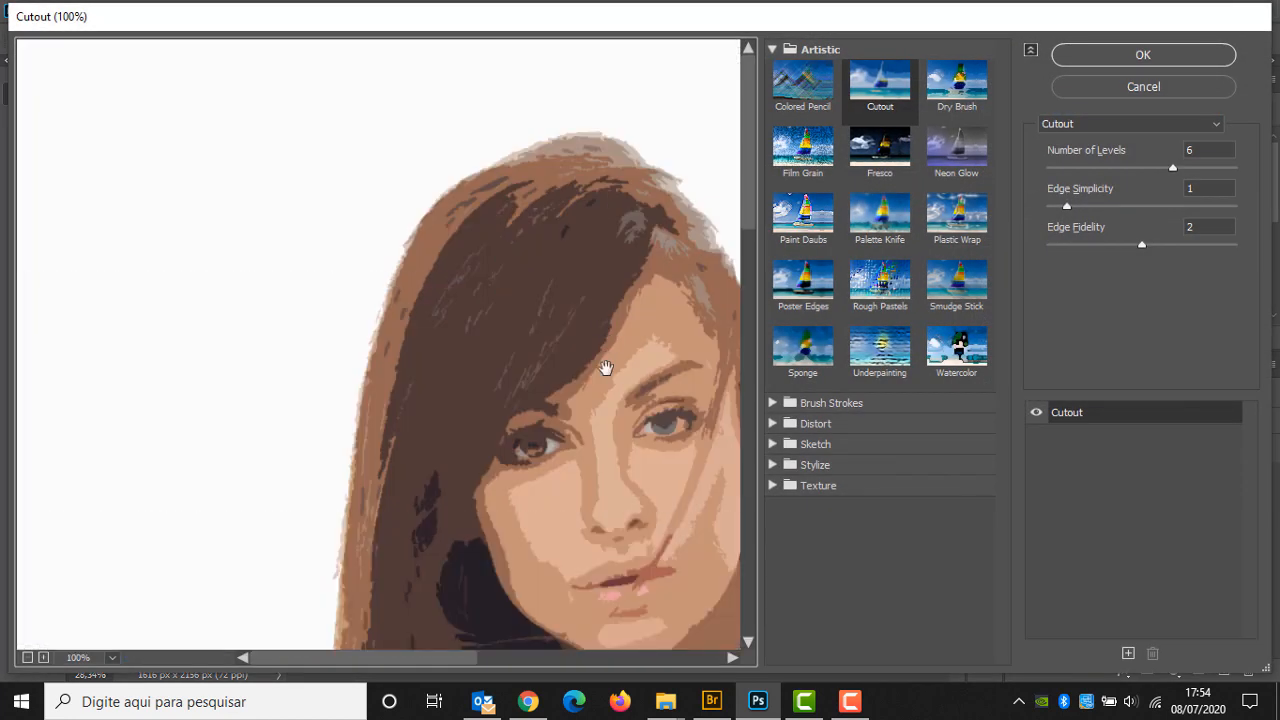
key(ctrl+0)
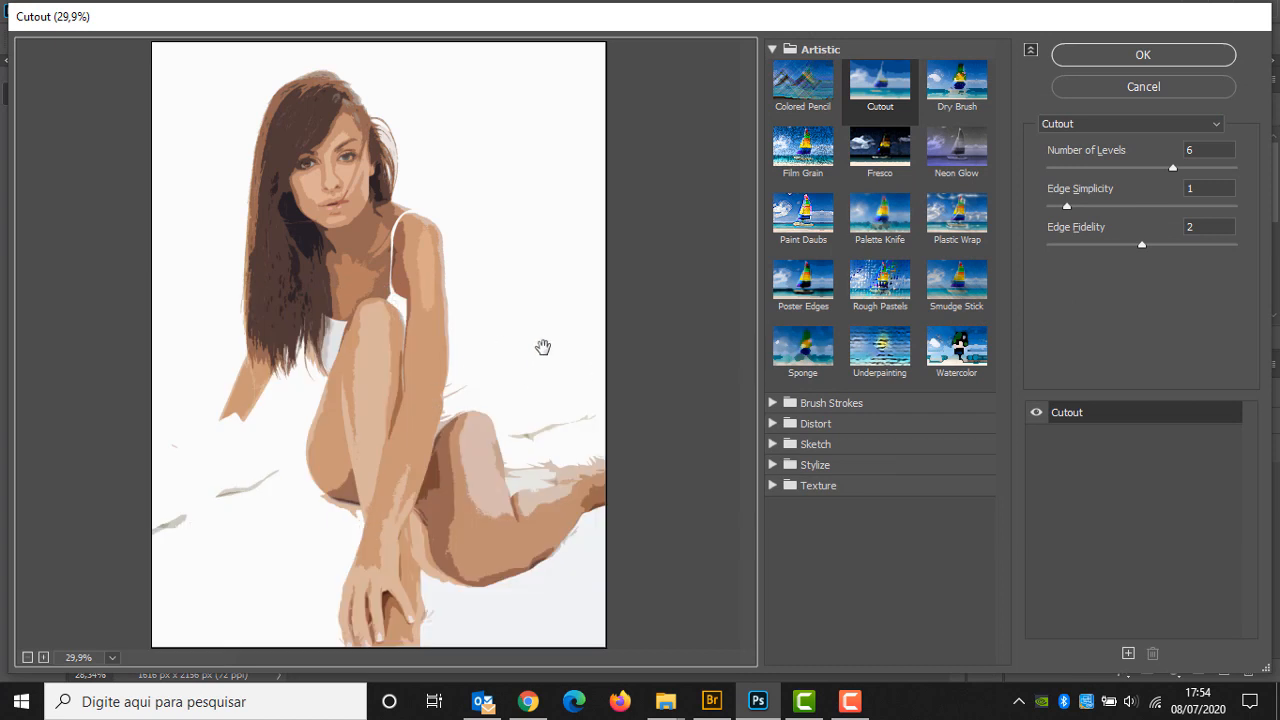
click(824, 293)
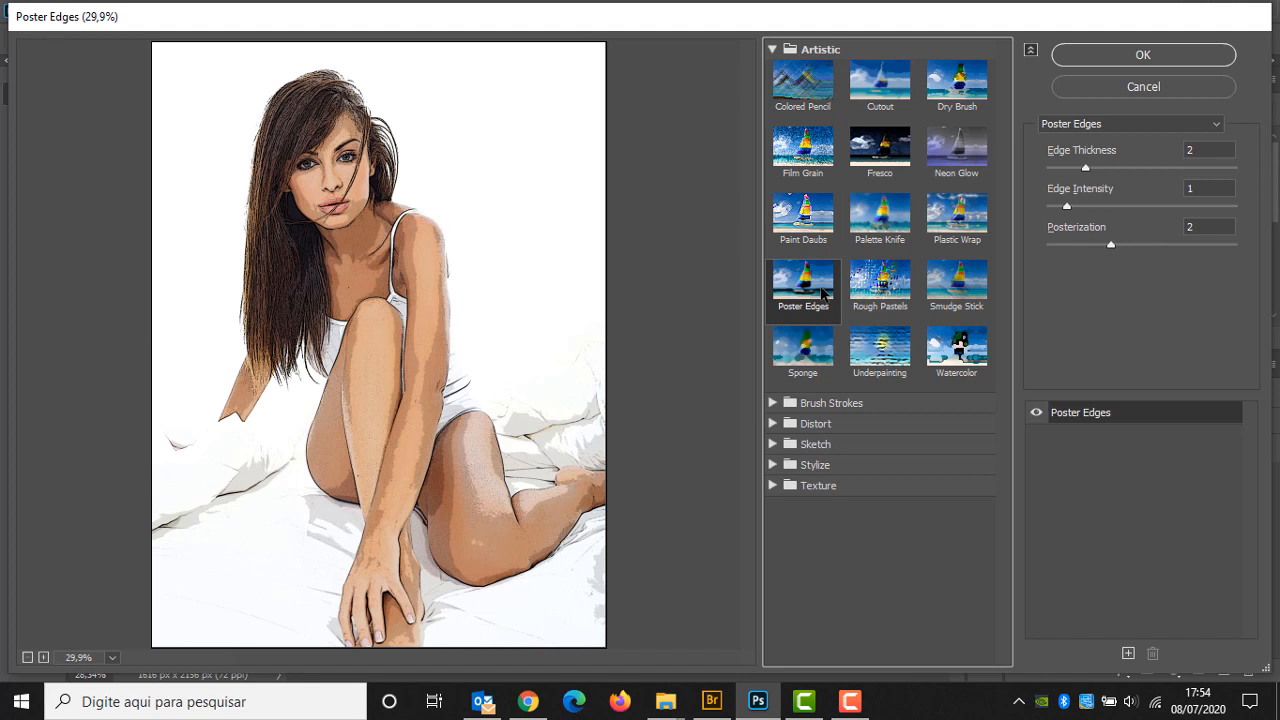
click(1108, 151)
text(6)
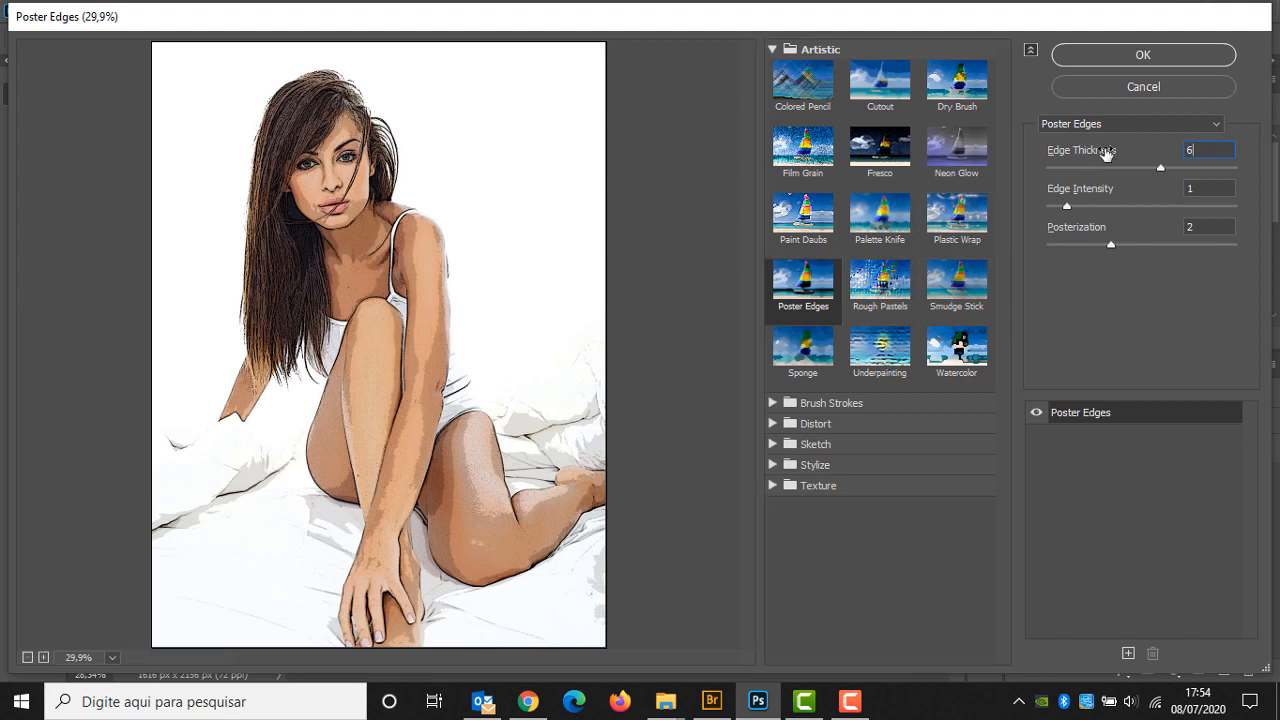
text(5)
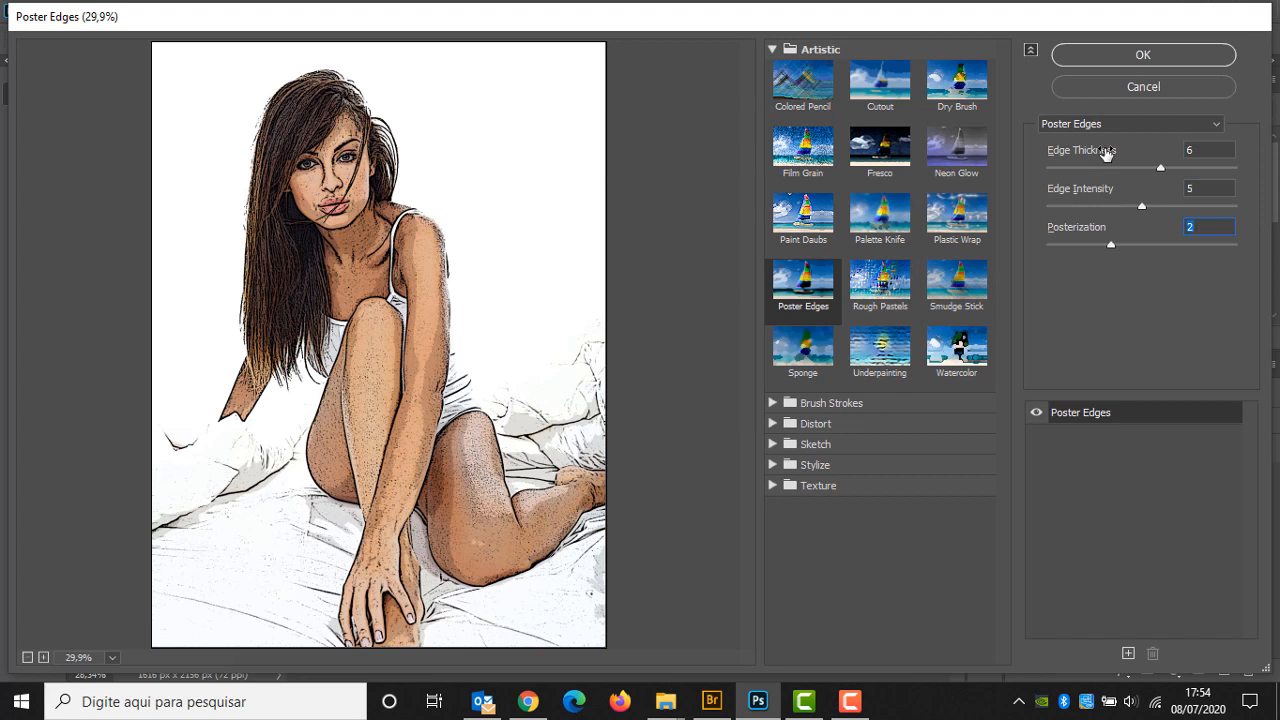
text(1)
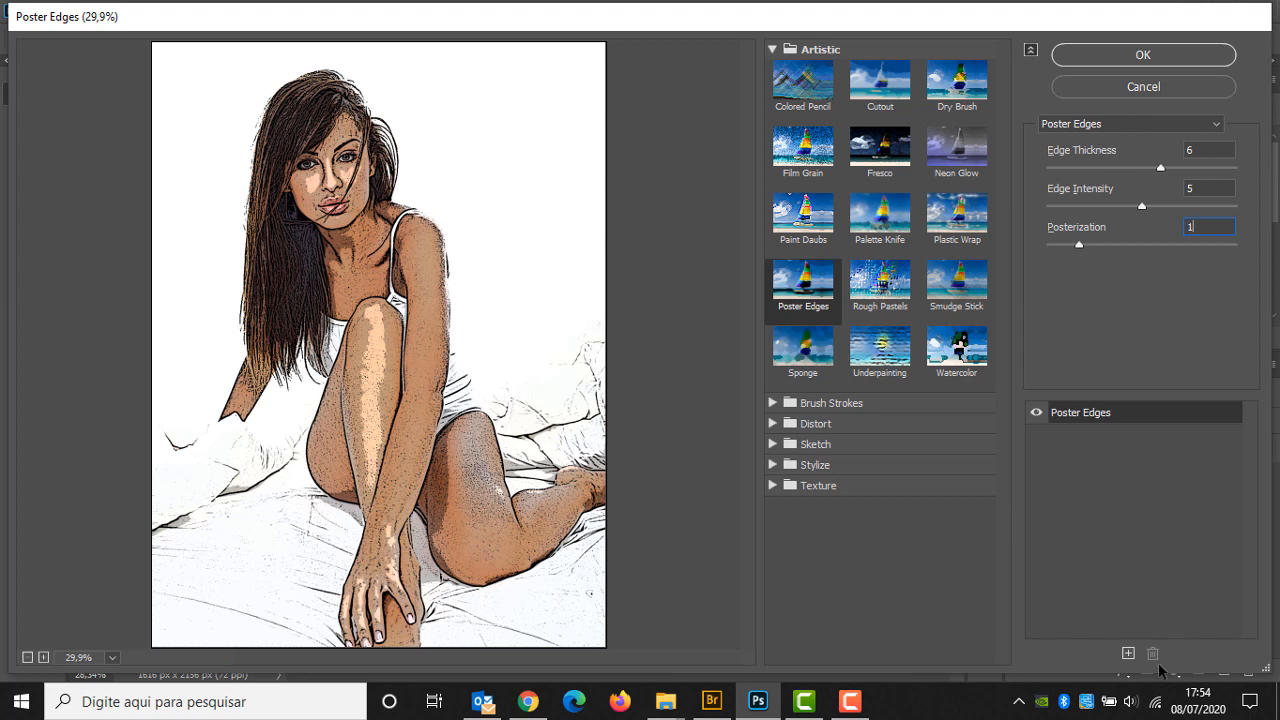
Add a second effect layer with the Note Paper sketch filter above Poster Edges and apply the Filter Gallery.
click(1128, 652)
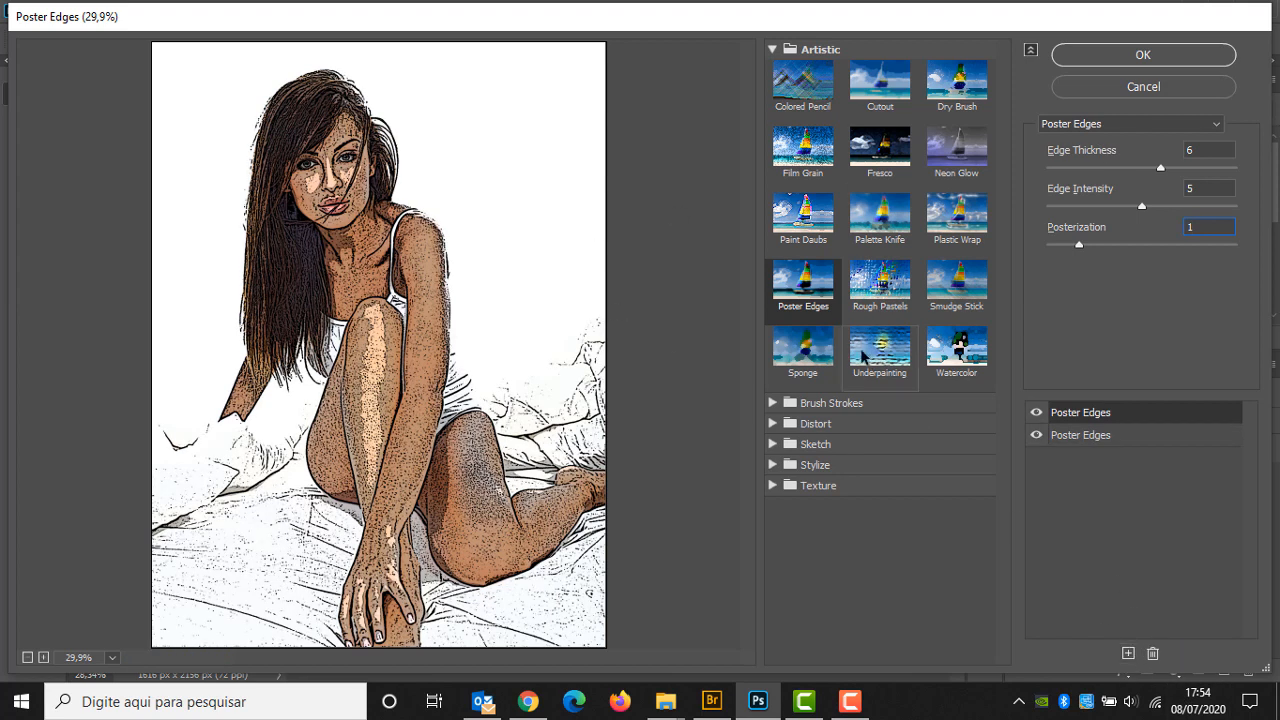
click(773, 443)
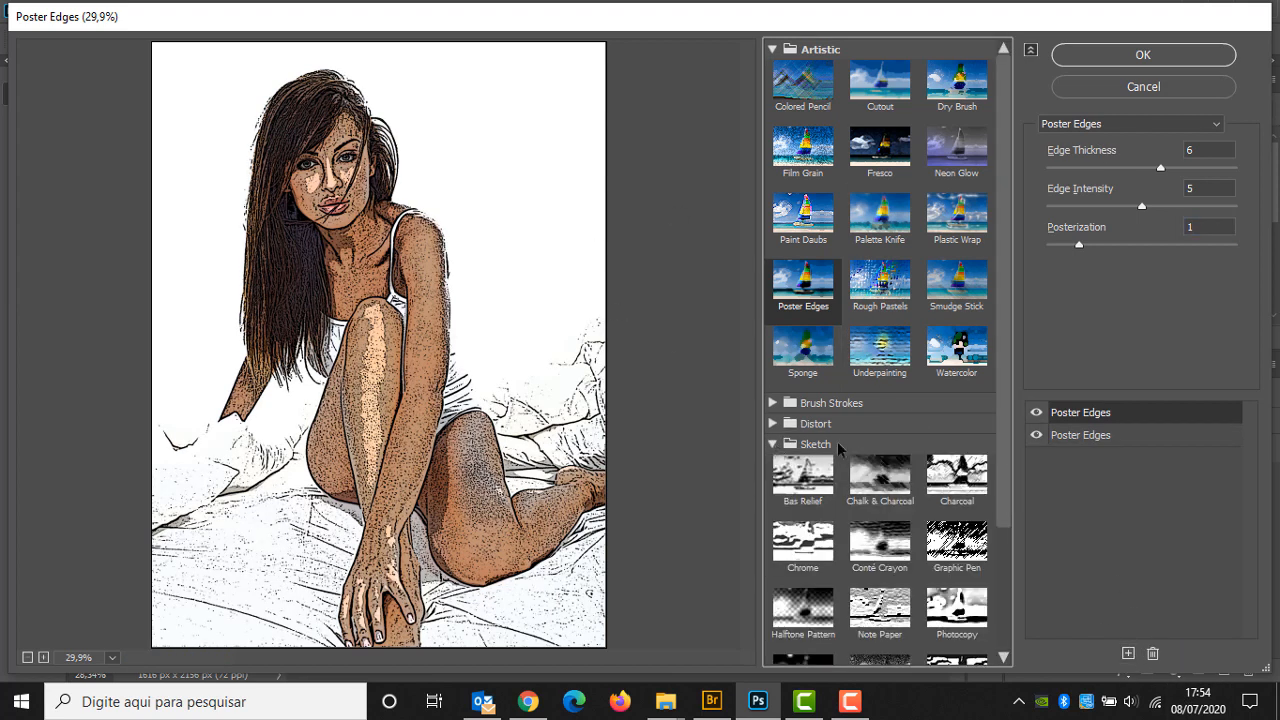
scroll(838, 447, down, 1)
click(882, 566)
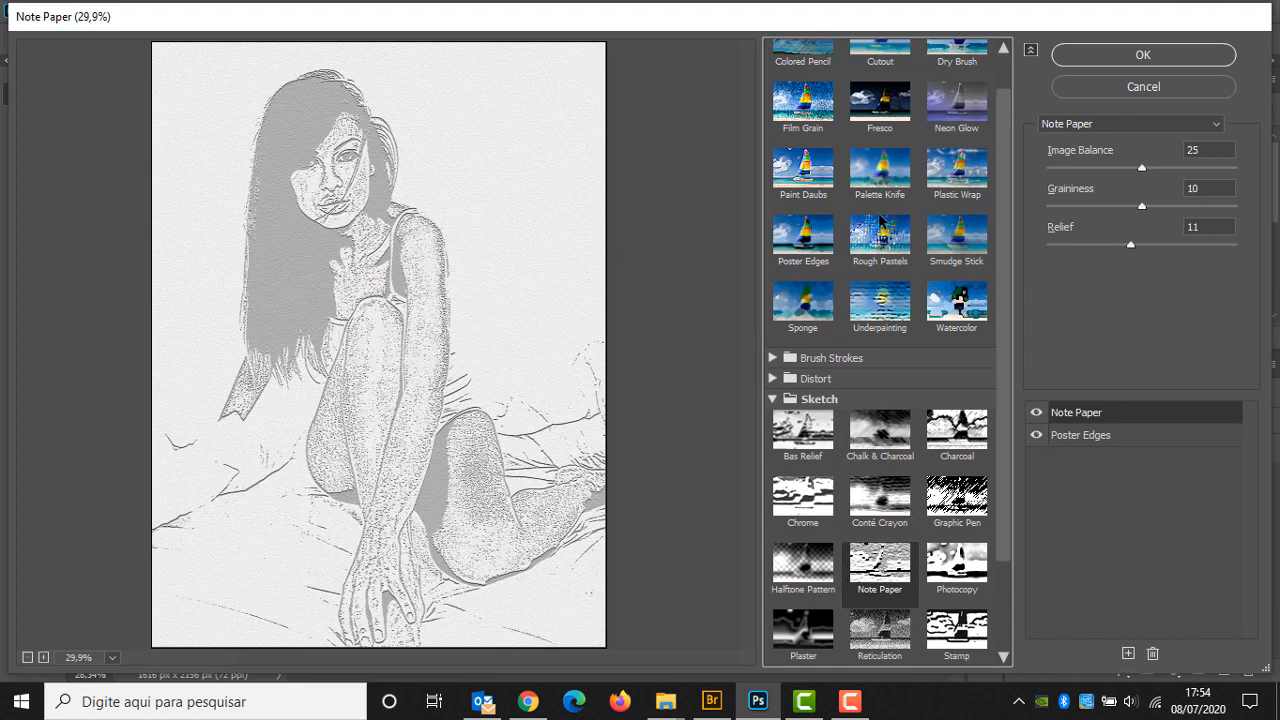
click(1142, 54)
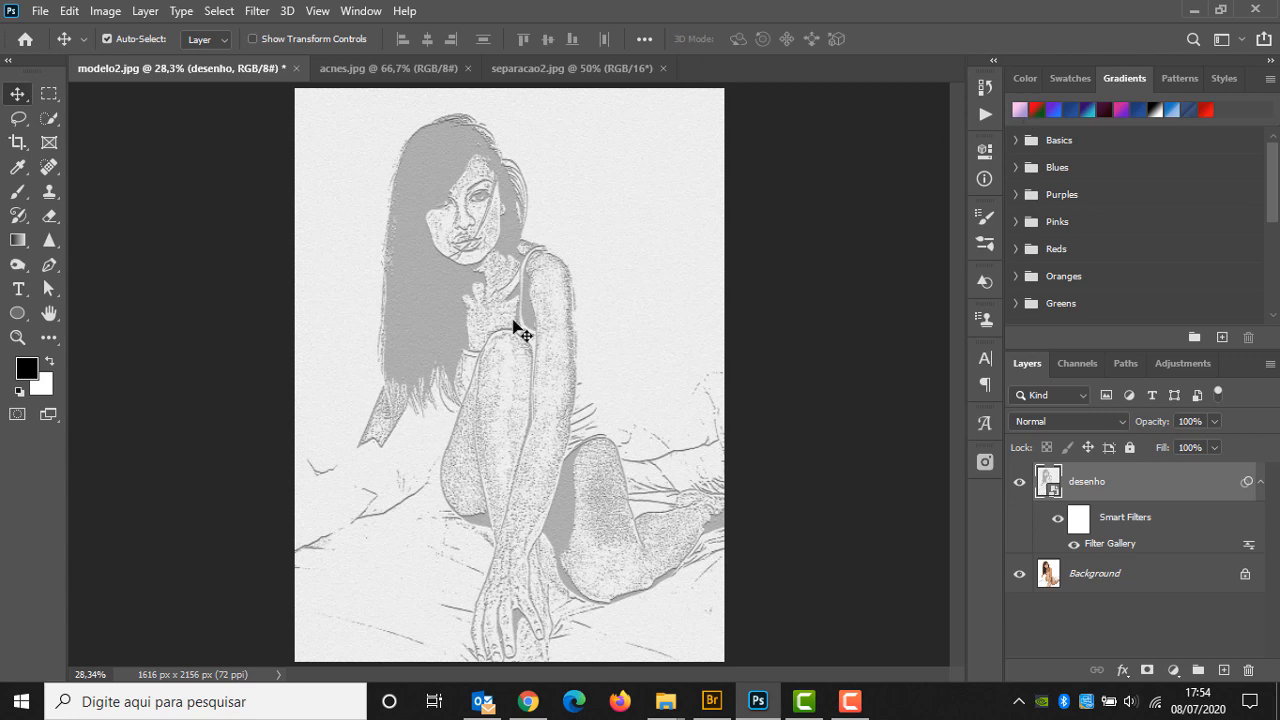
Delete the Legacy Gradients group from the gradient presets and load Legacy Gradients again.
scroll(1094, 307, down, 2)
scroll(1094, 307, down, 5)
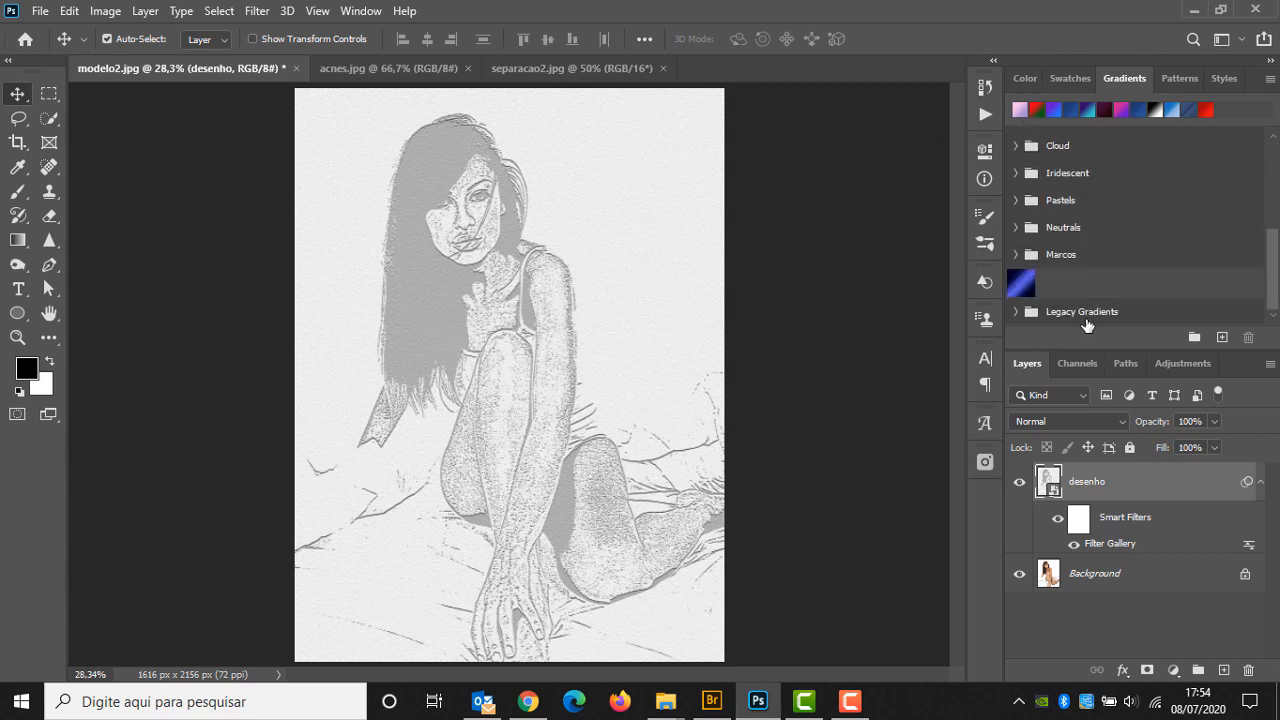
right_click(1098, 312)
click(1146, 384)
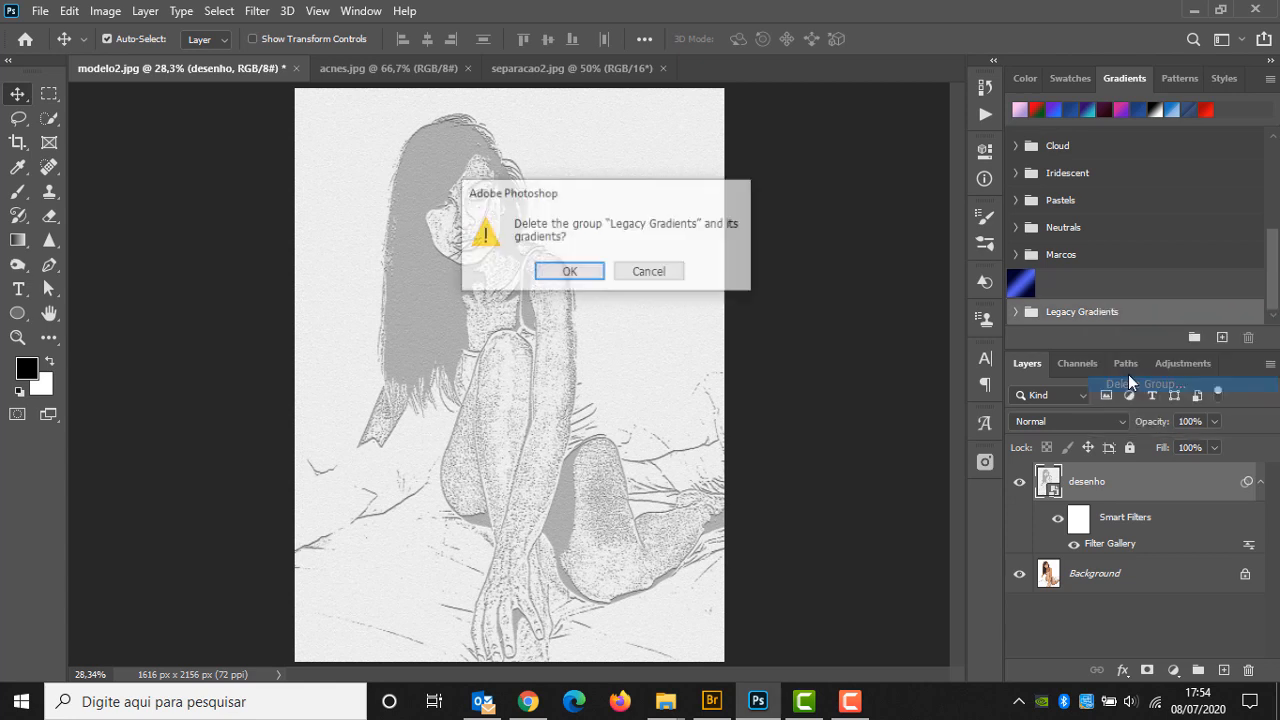
click(566, 274)
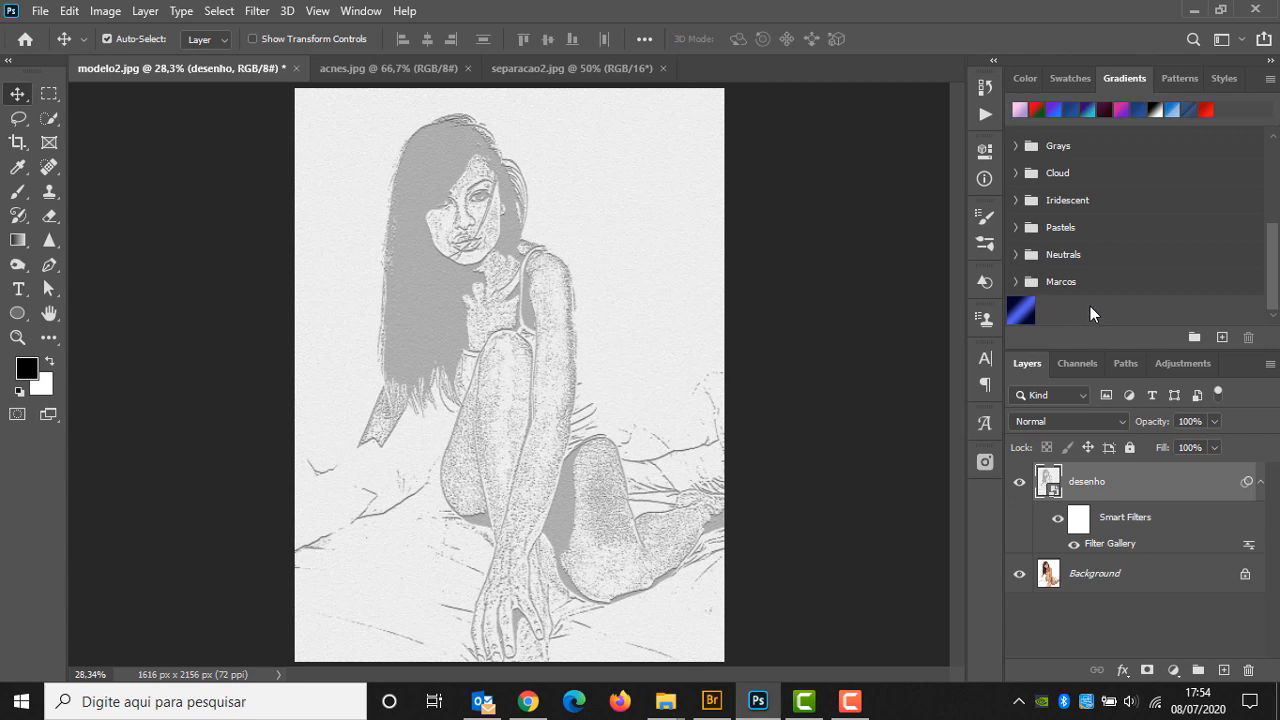
click(1269, 78)
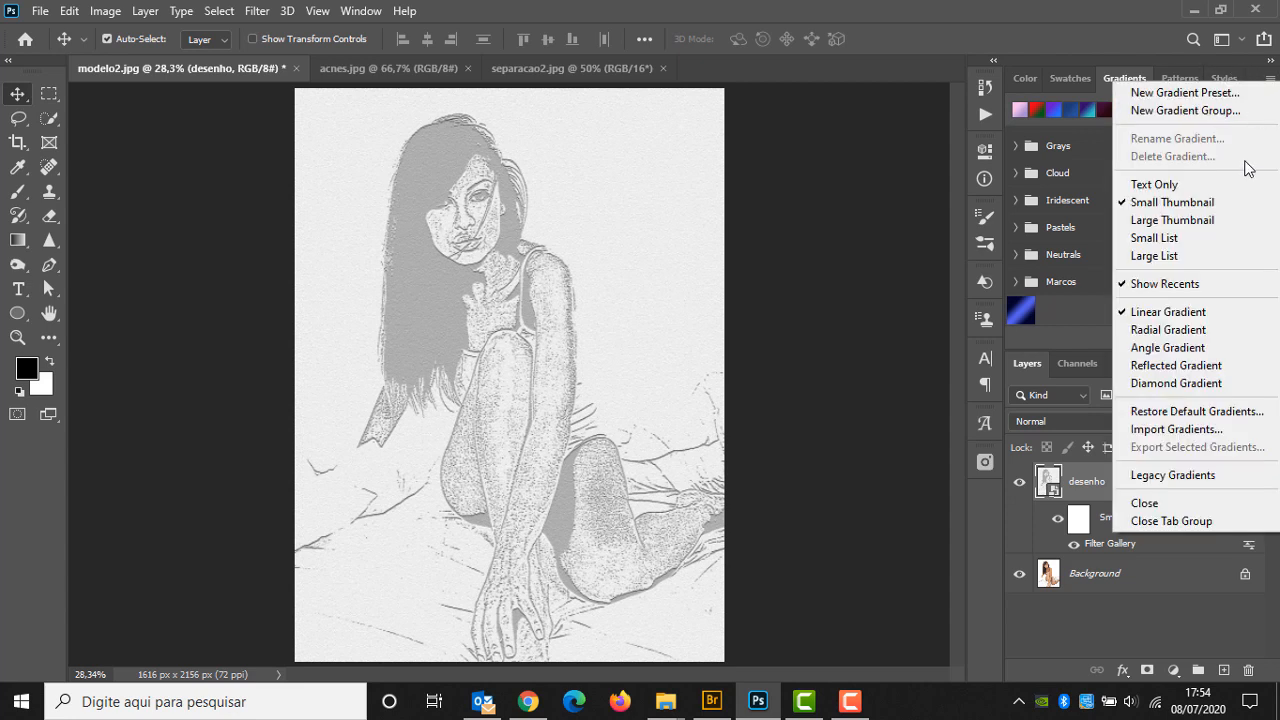
click(1199, 476)
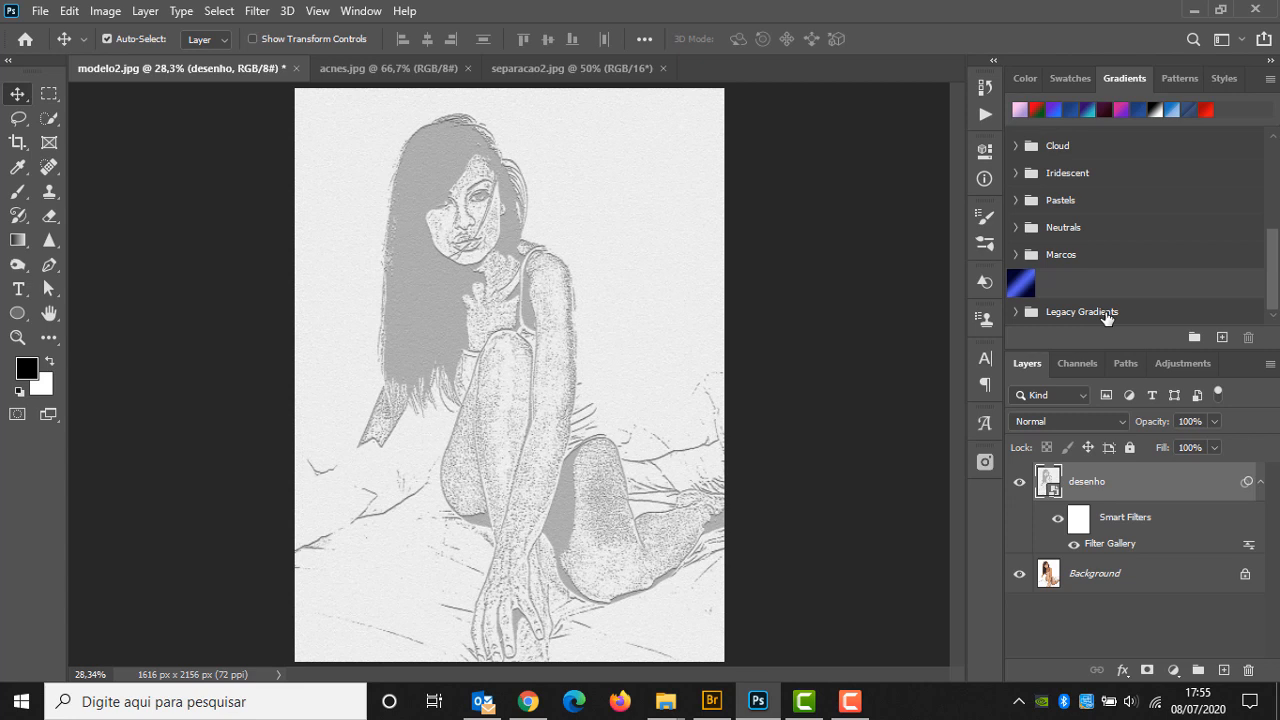
Add a Gradient Fill layer above desenho using the red-to-green Legacy Default gradient, and set its blend mode to Overlay.
click(1174, 670)
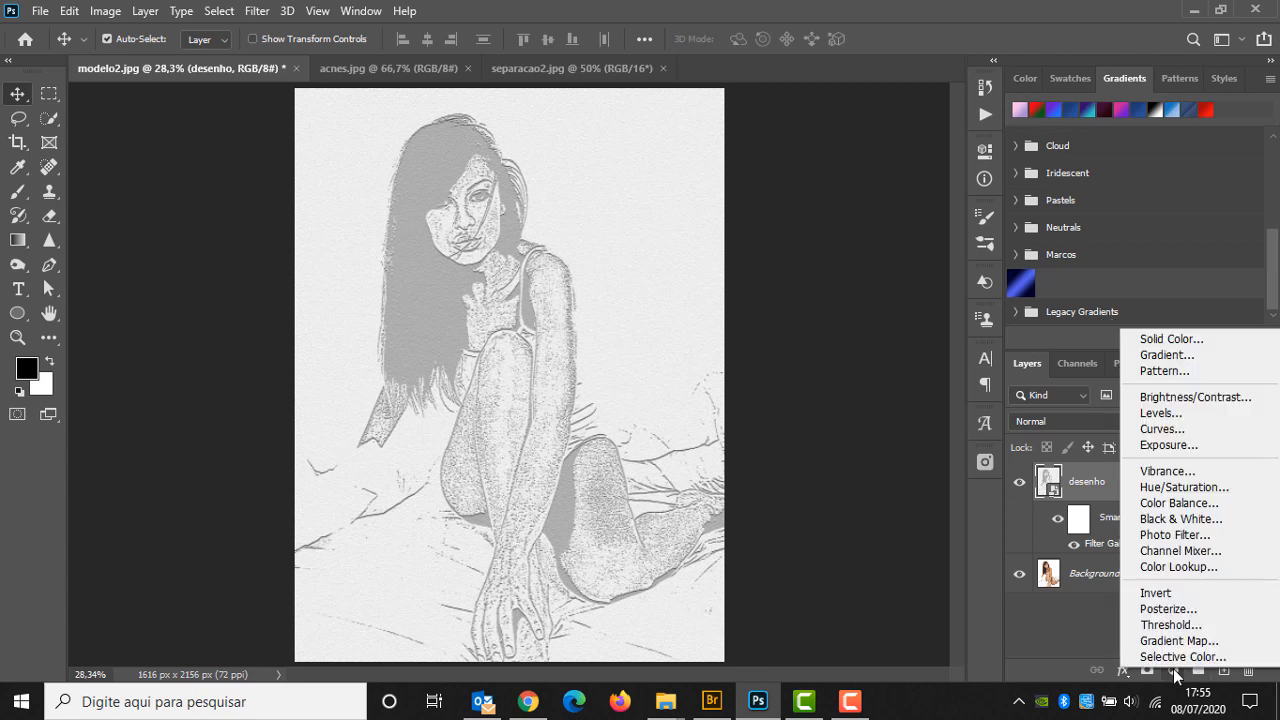
click(1166, 355)
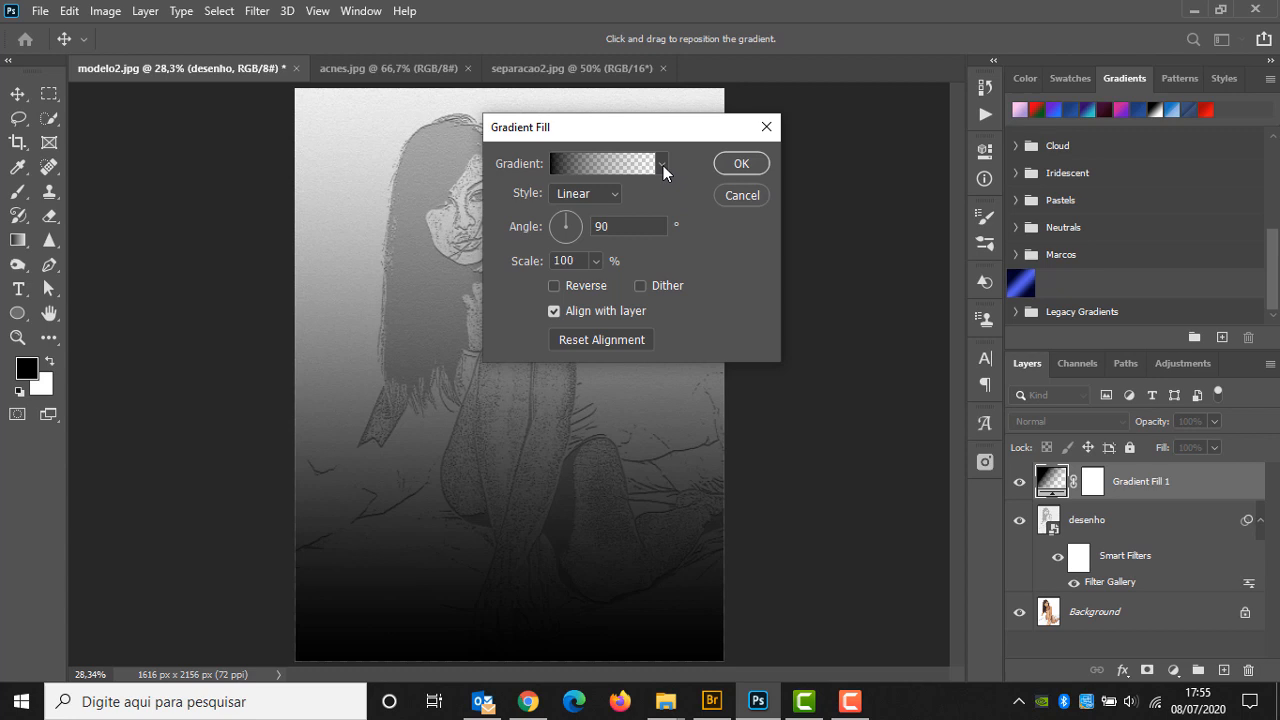
click(662, 165)
drag(681, 263, 690, 297)
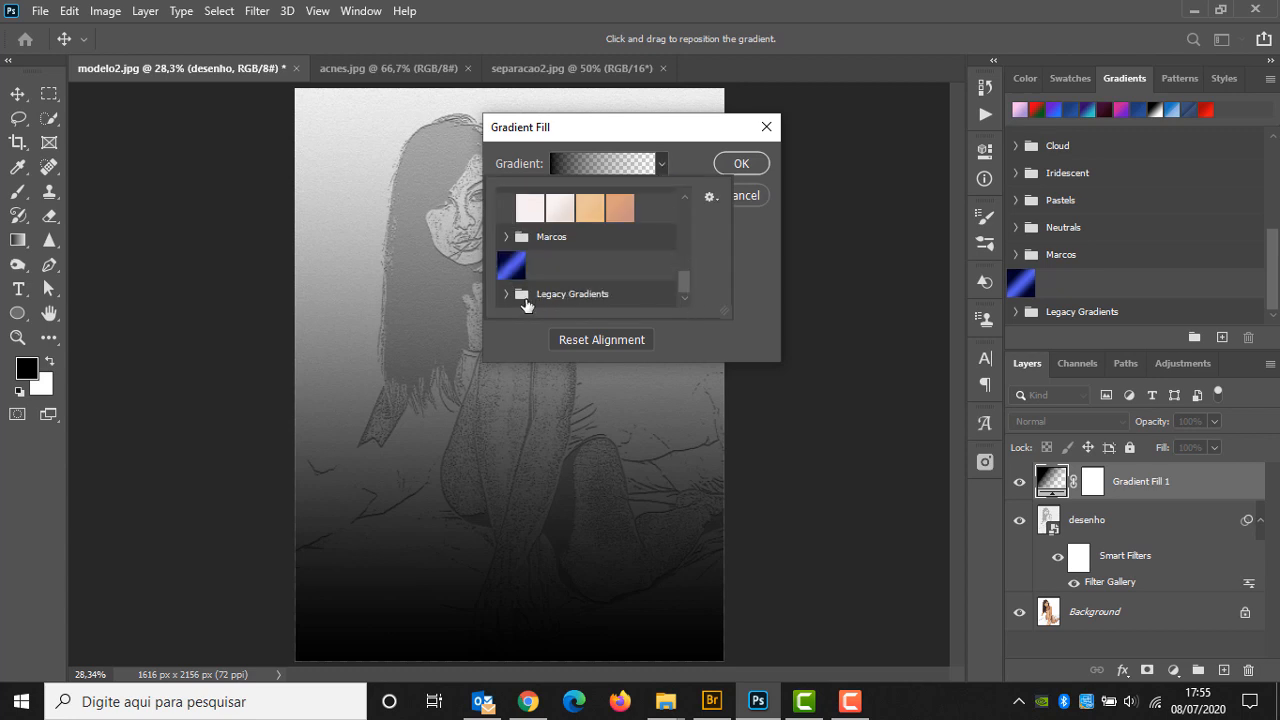
click(614, 295)
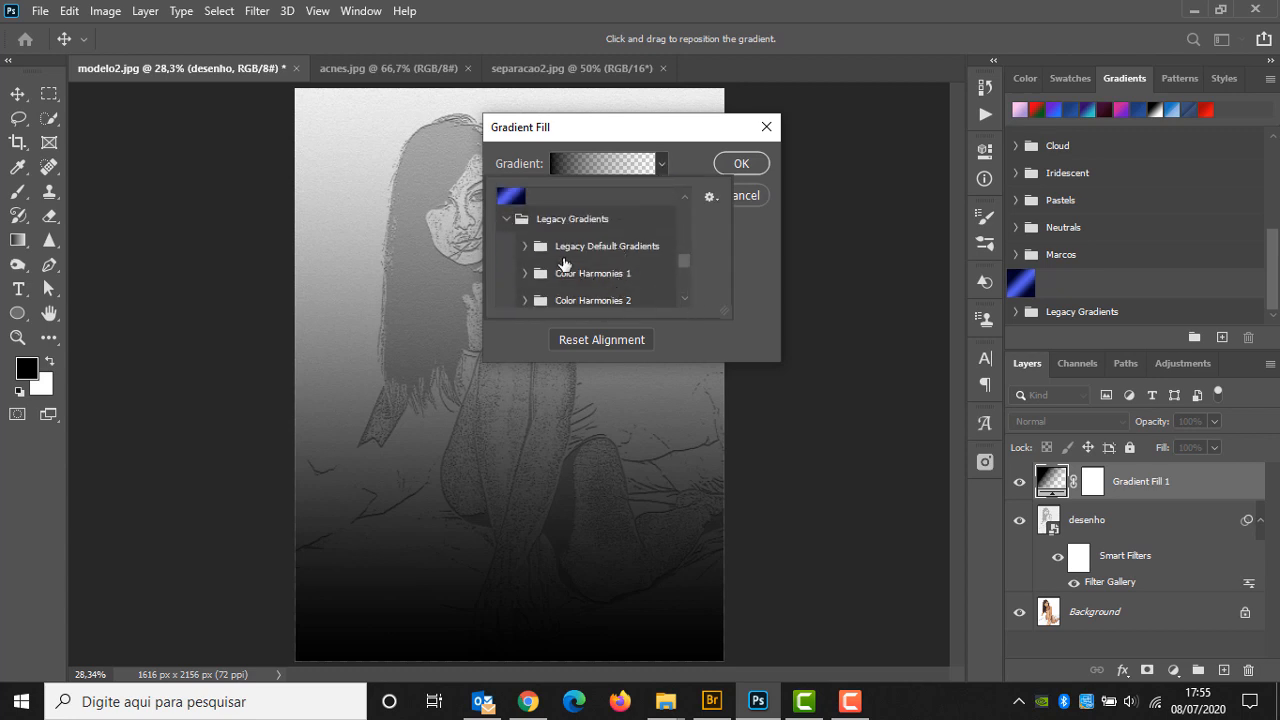
click(524, 246)
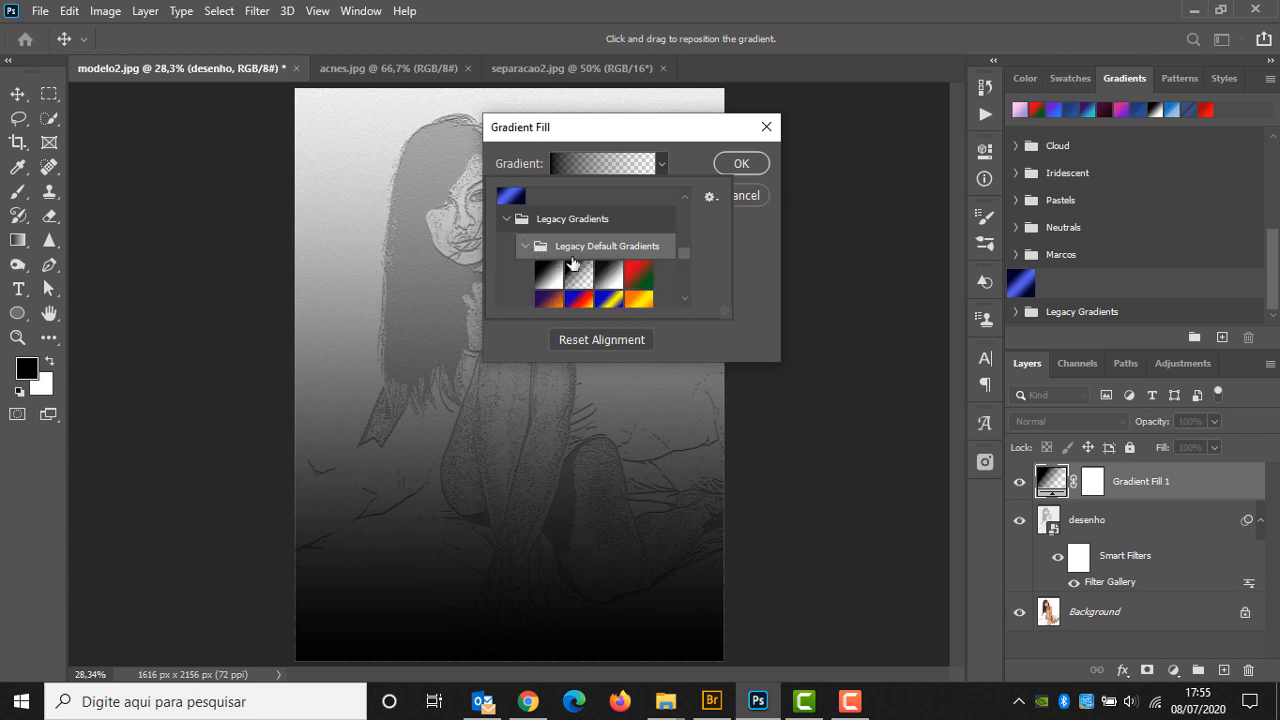
click(646, 278)
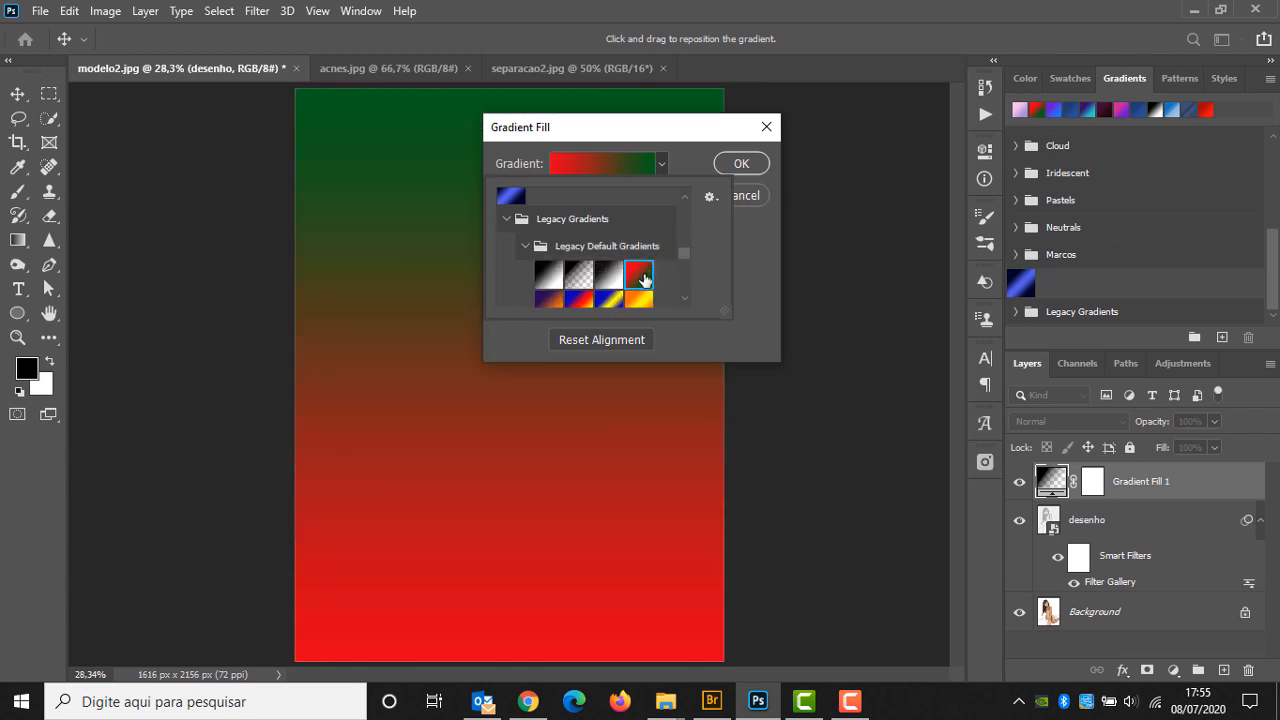
click(740, 164)
click(741, 163)
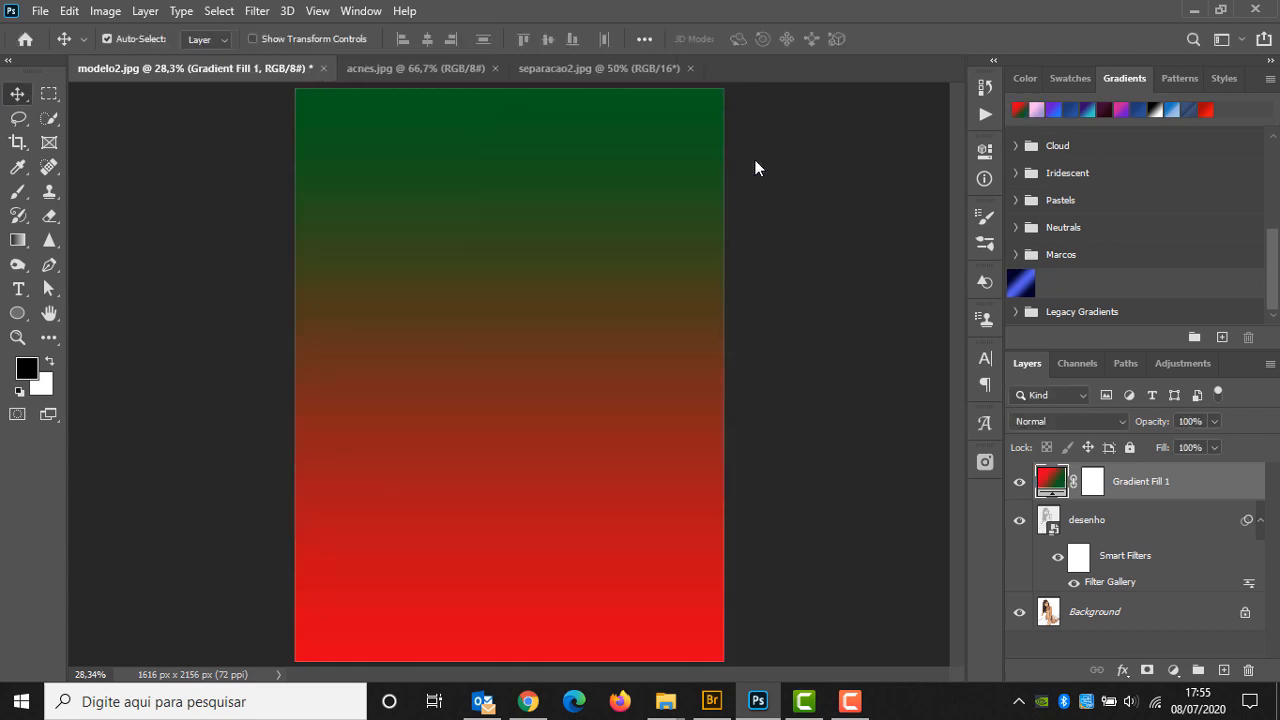
click(1117, 419)
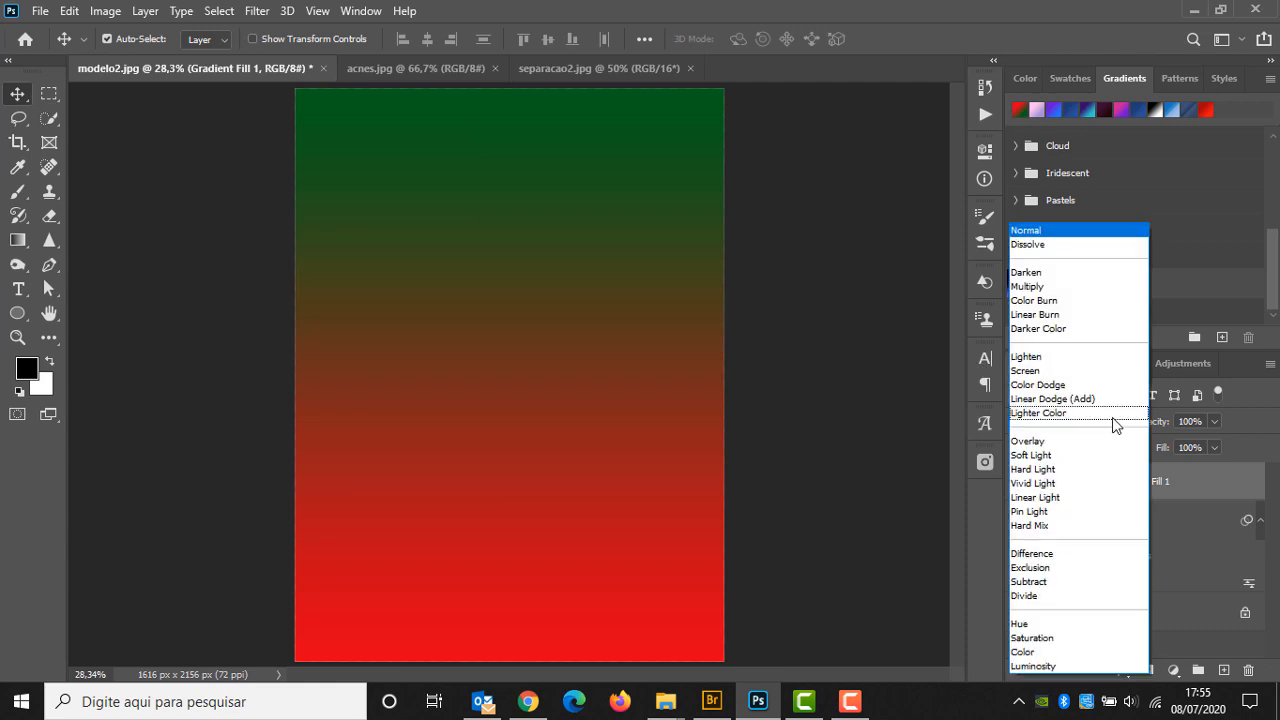
click(1048, 443)
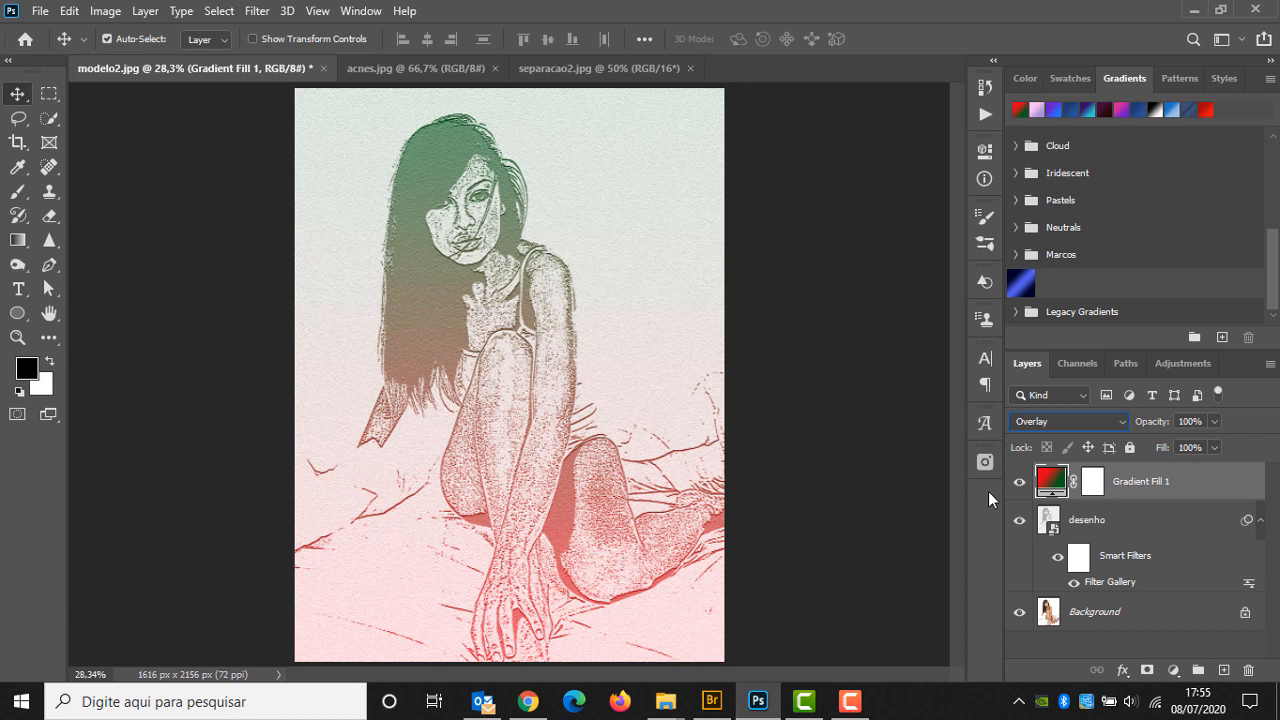
Convert the gradient fill and desenho layers into one smart object and add a black layer mask that hides it.
shift+click(1100, 522)
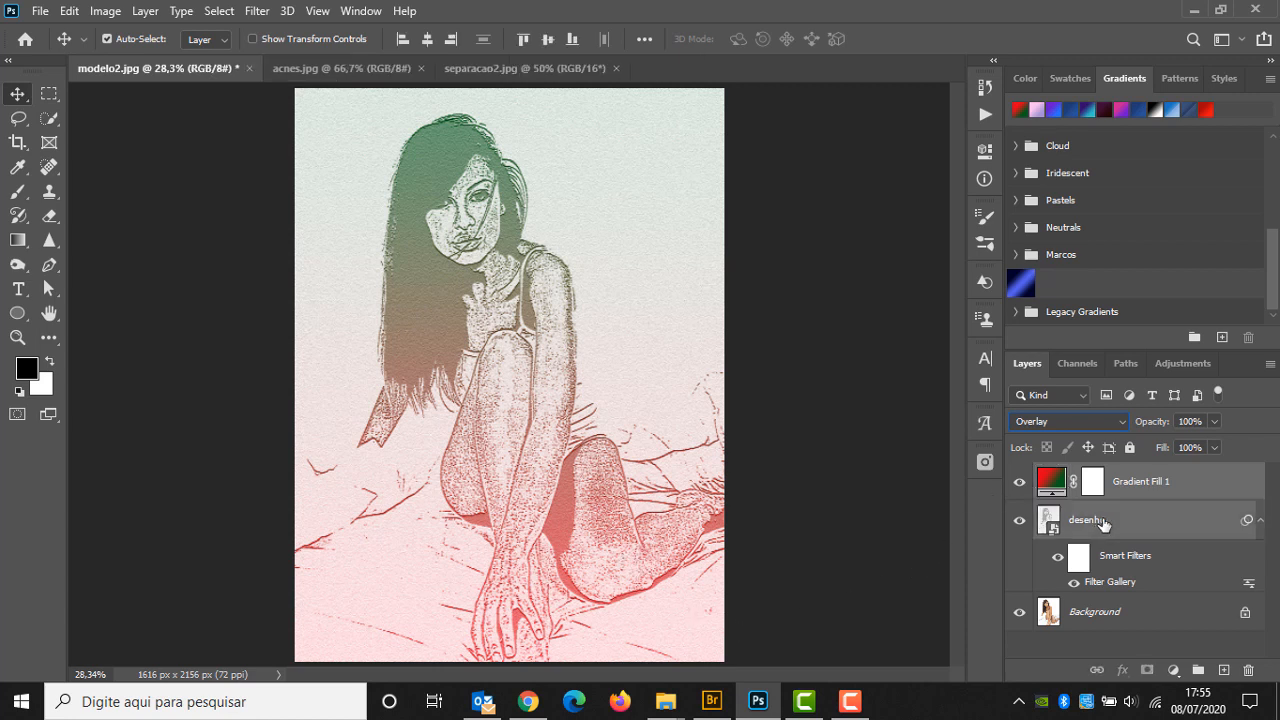
right_click(1200, 484)
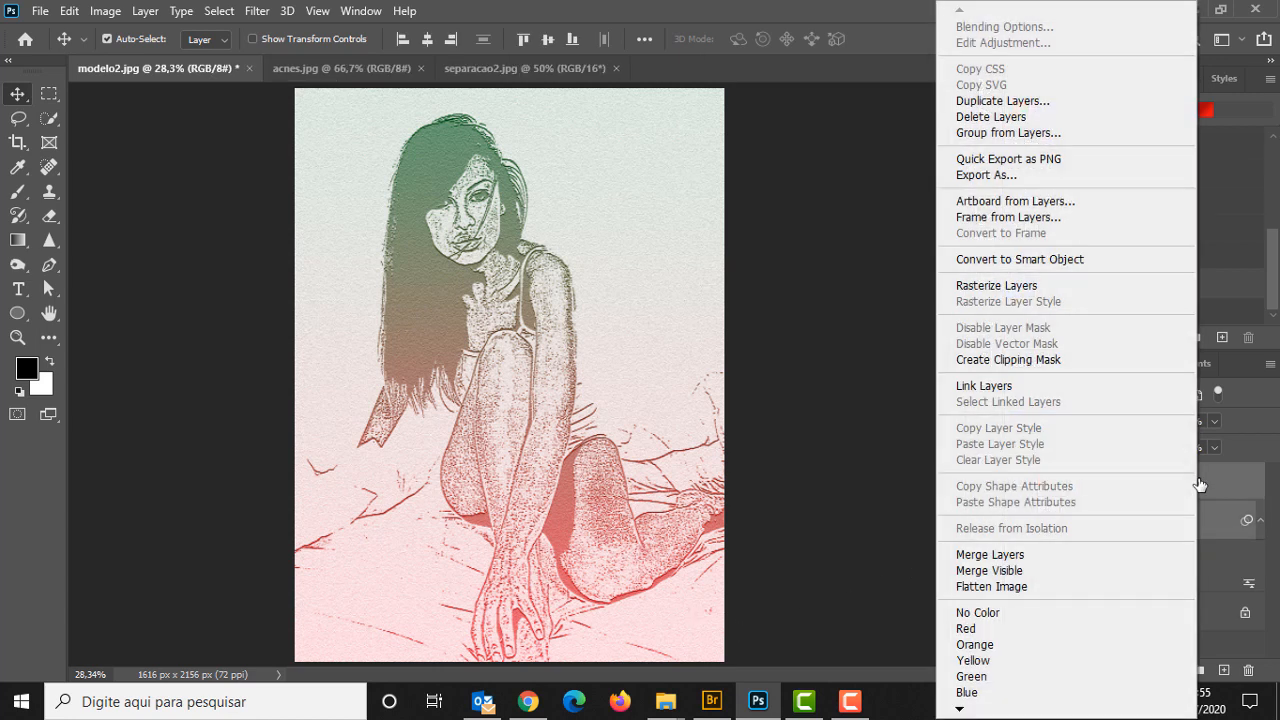
click(1048, 258)
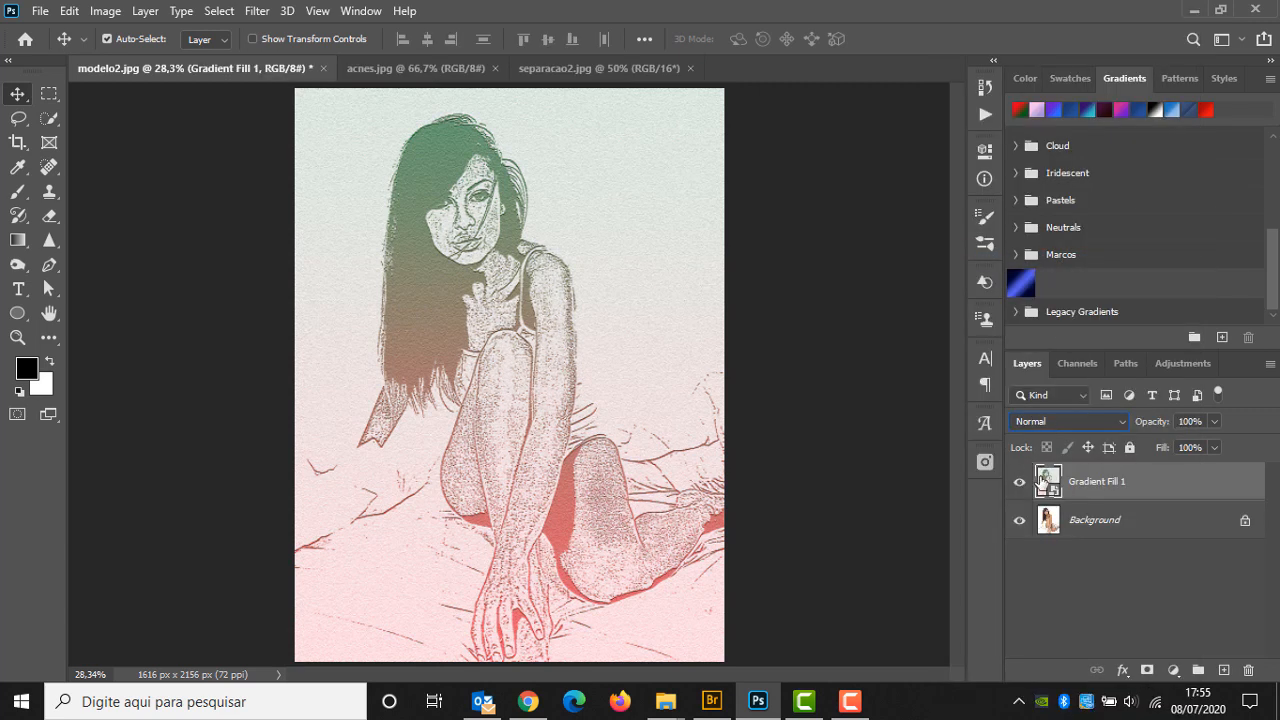
key(ctrl+minus)
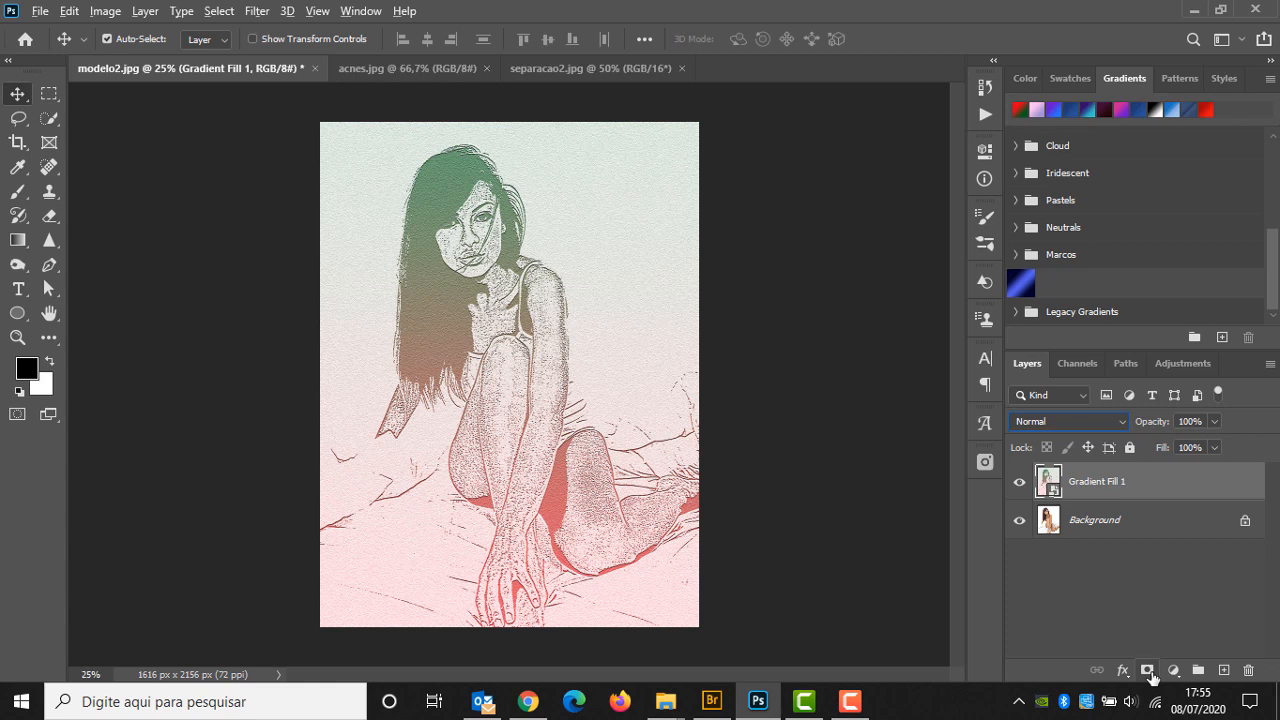
alt+click(1147, 670)
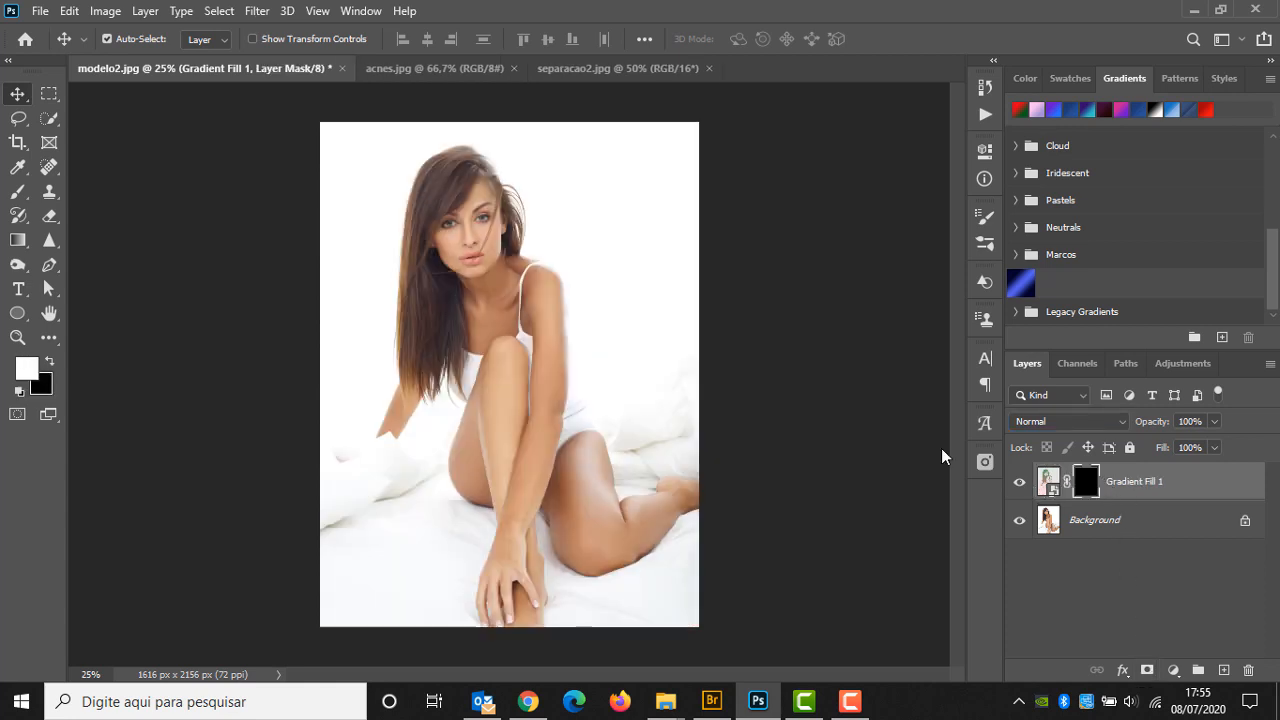
Make a rectangular selection over roughly the left half of the photo and feather it by 250 pixels.
click(49, 94)
drag(294, 107, 502, 663)
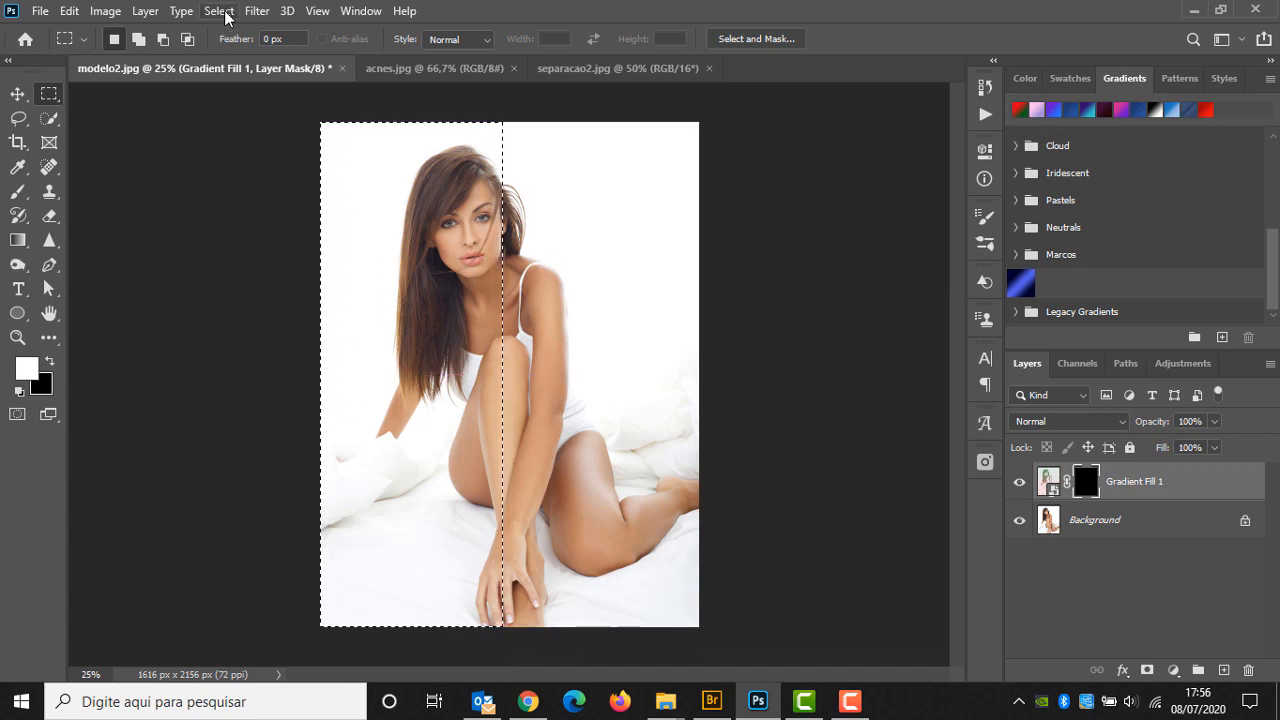
click(256, 11)
mouse_move(220, 11)
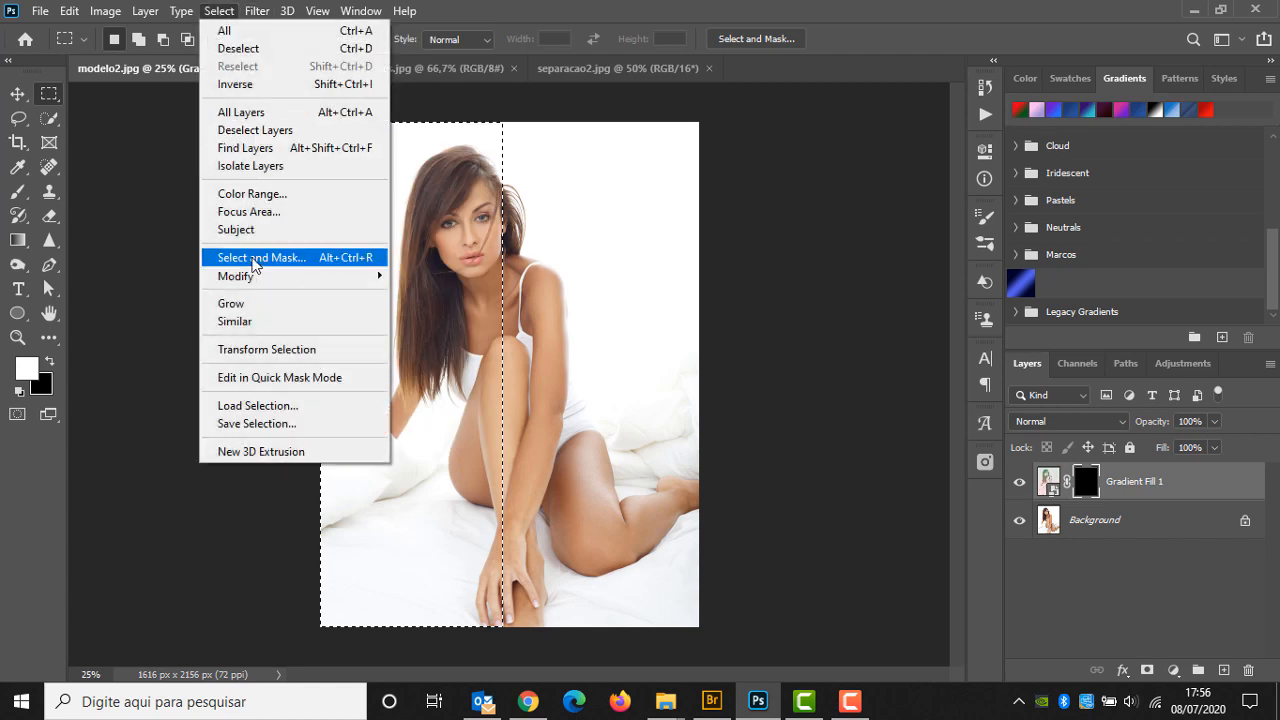
mouse_move(259, 275)
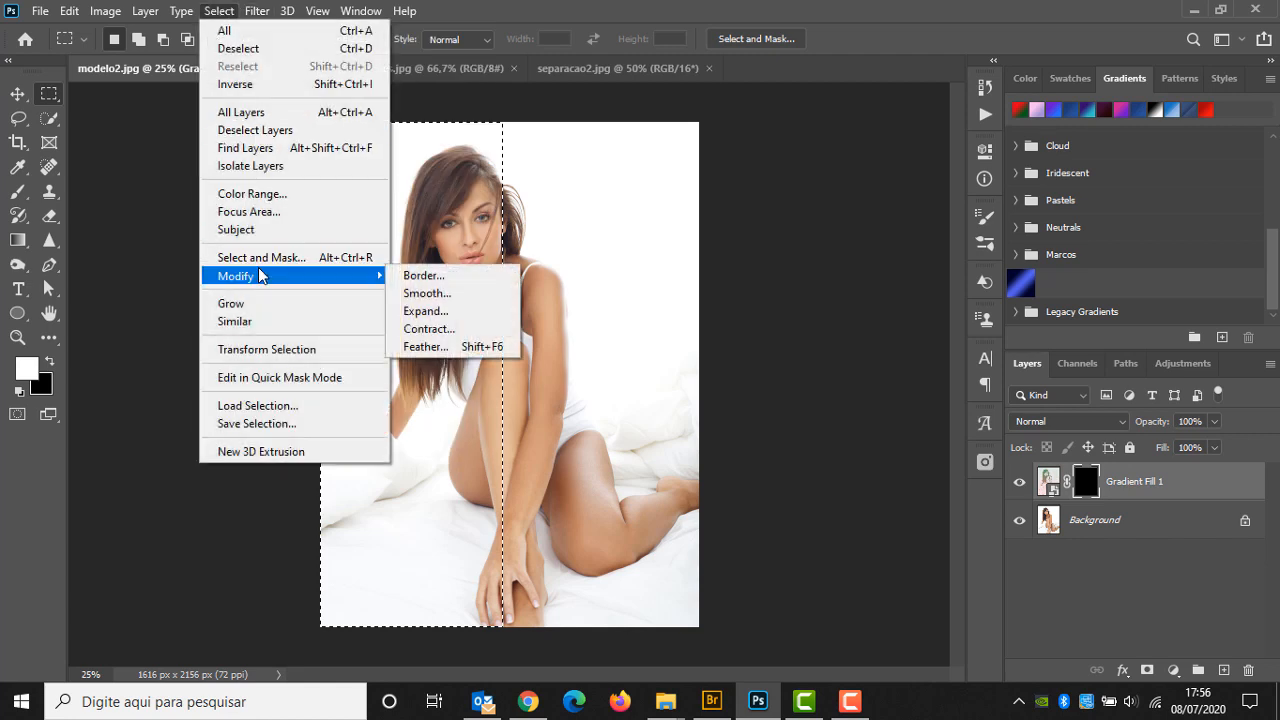
click(476, 349)
text(250)
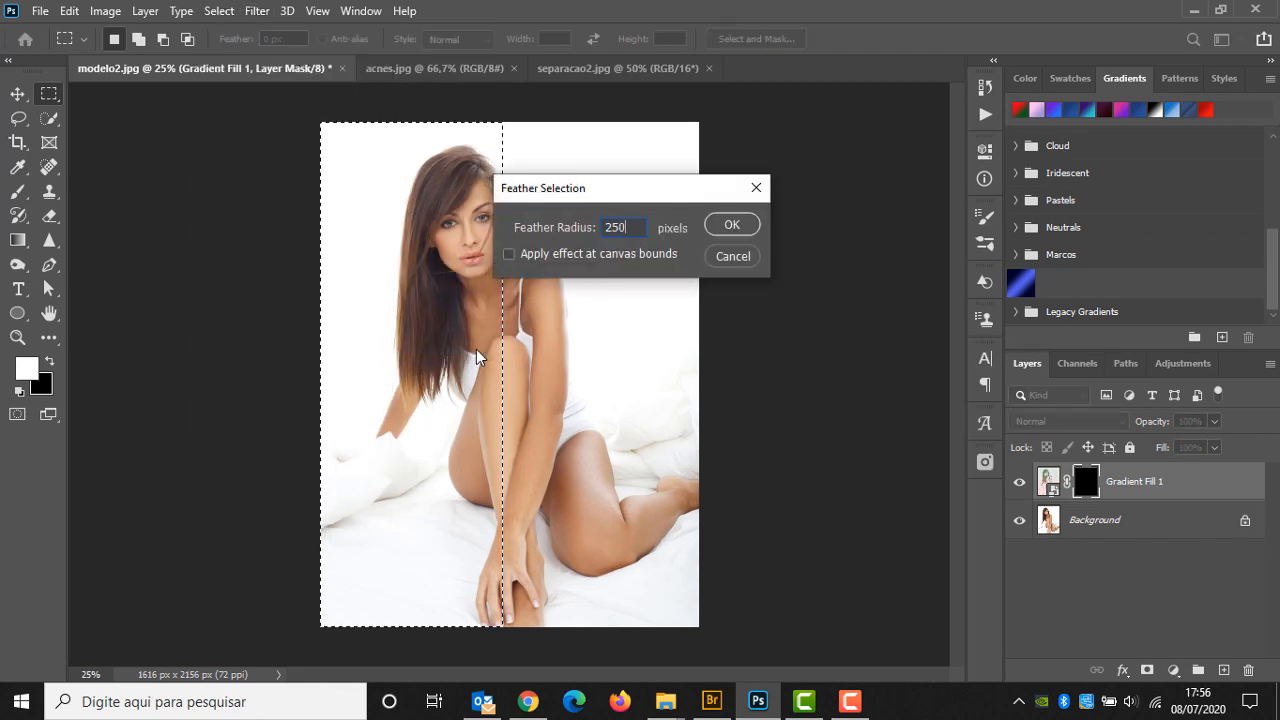
key(Return)
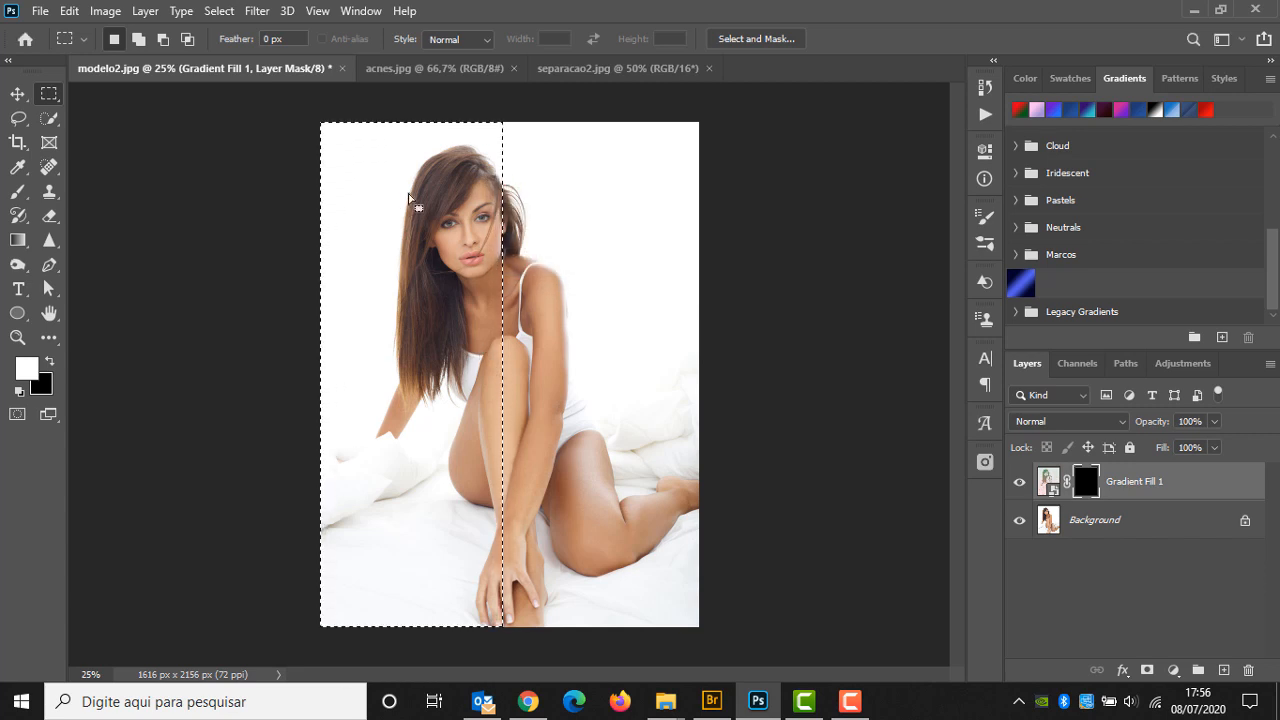
Fill the selected area of the Gradient Fill 1 layer mask with white at 100% opacity and deselect.
click(69, 10)
click(124, 302)
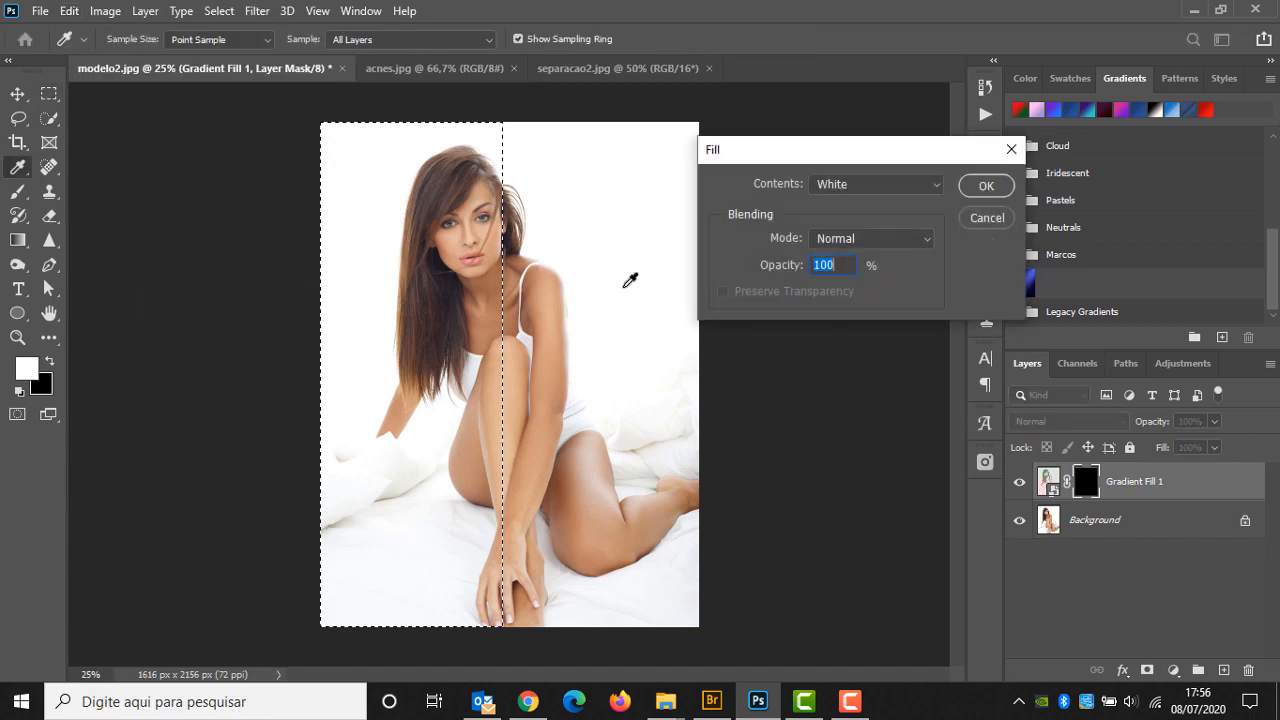
click(983, 183)
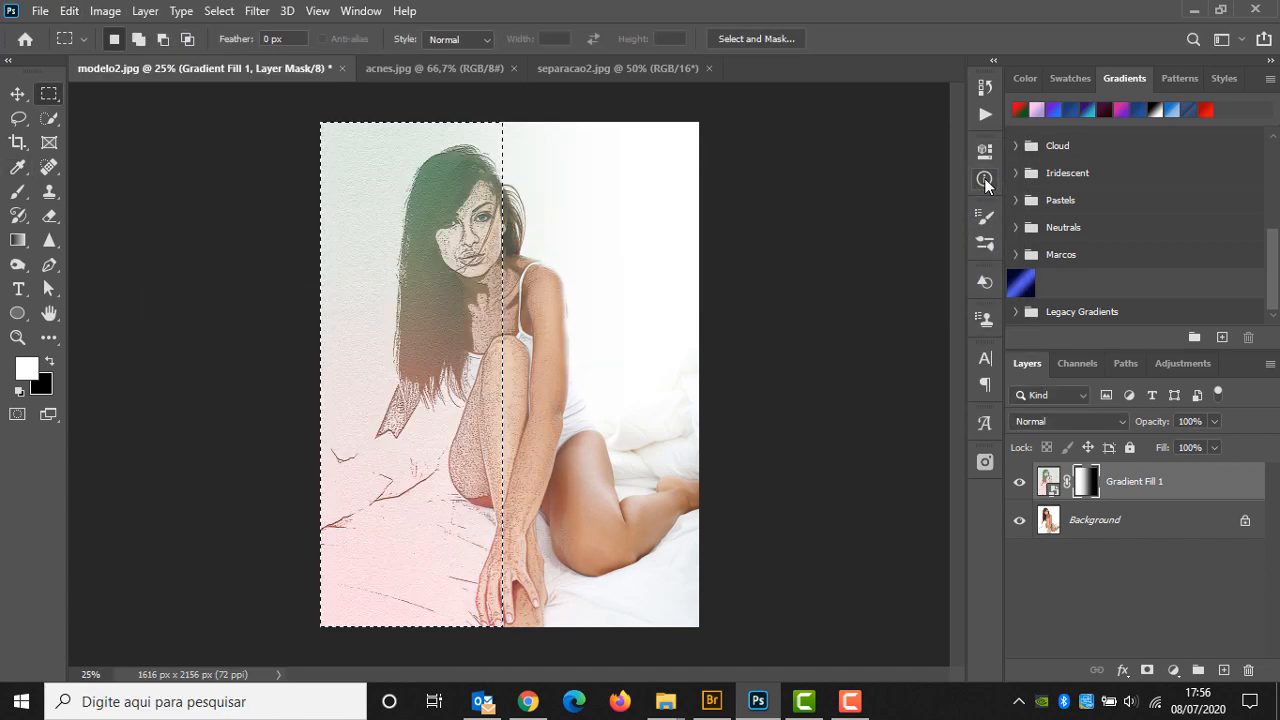
click(776, 315)
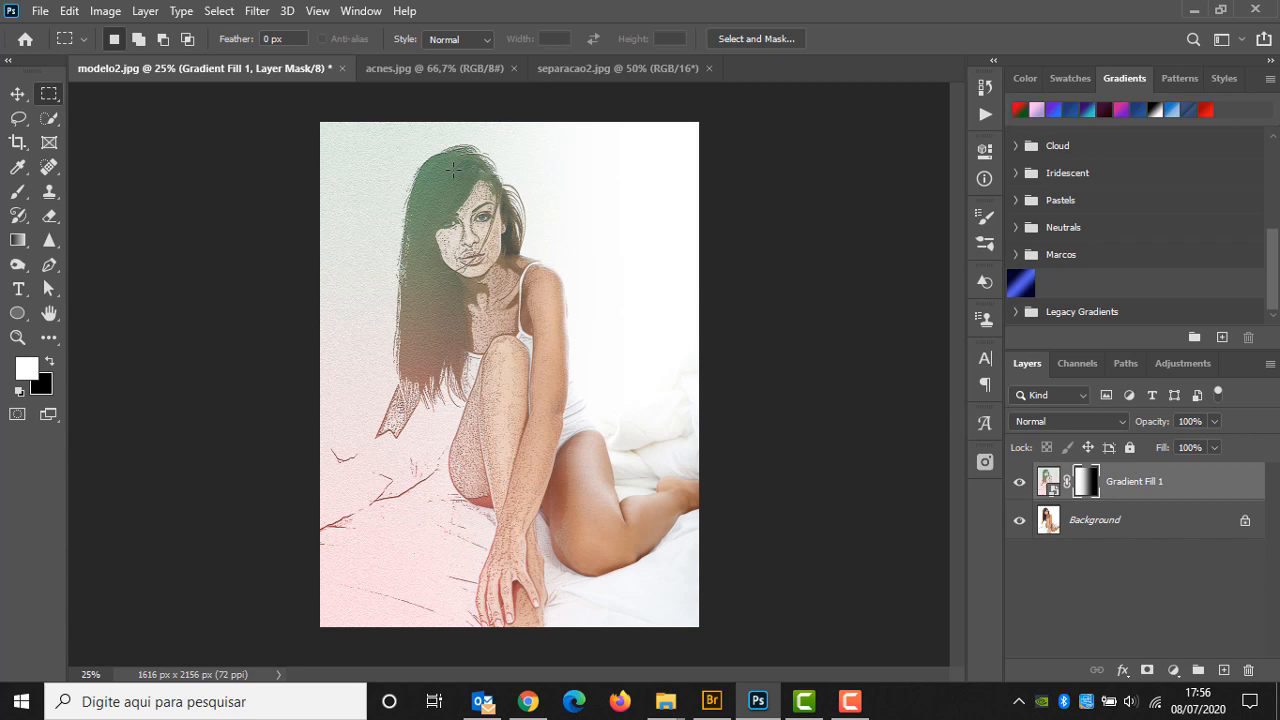
In separacao2.jpg, duplicate the Background layer twice and name the lower copy BX and the upper copy ALT.
click(597, 69)
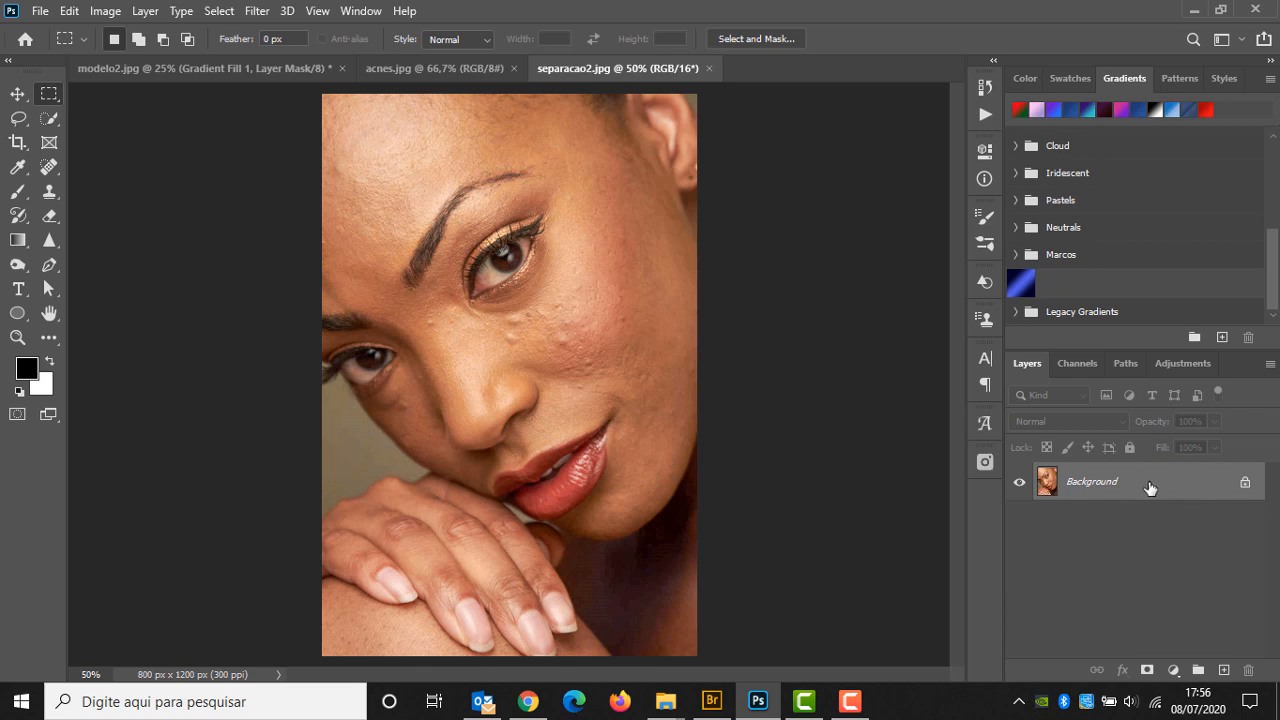
key(ctrl+j)
key(ctrl+j)
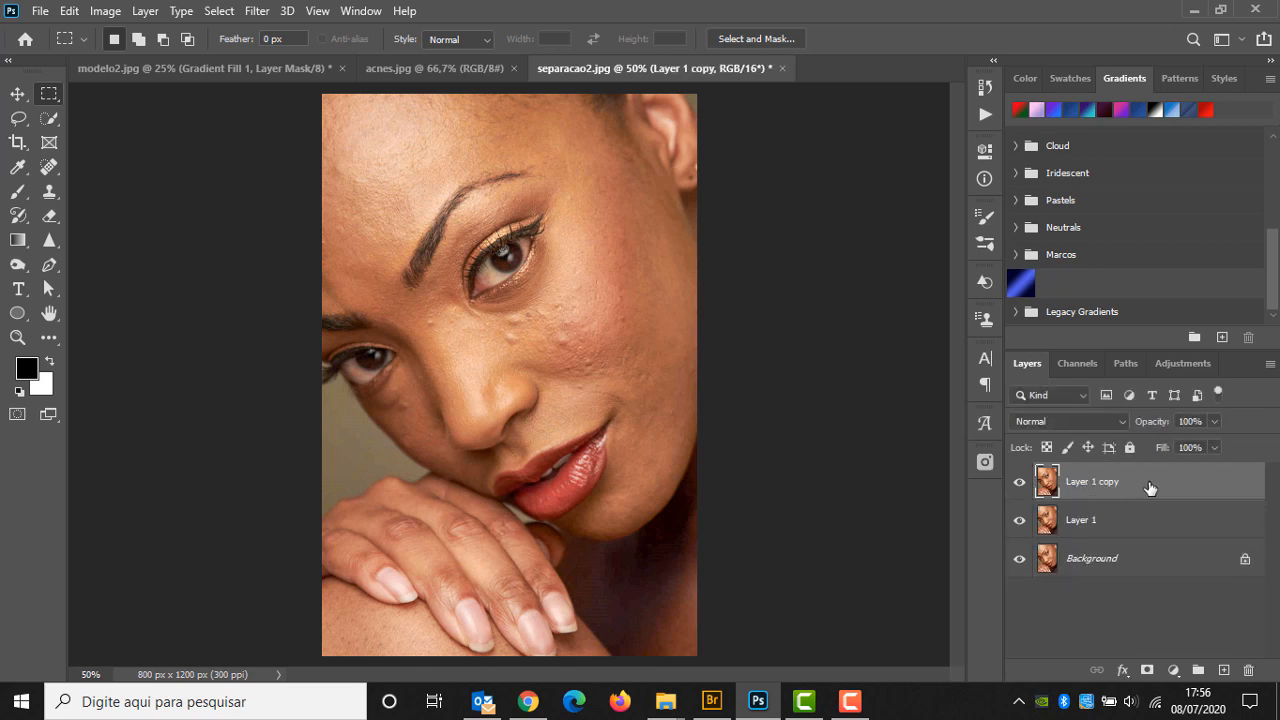
double_click(1081, 519)
text(BX)
key(Return)
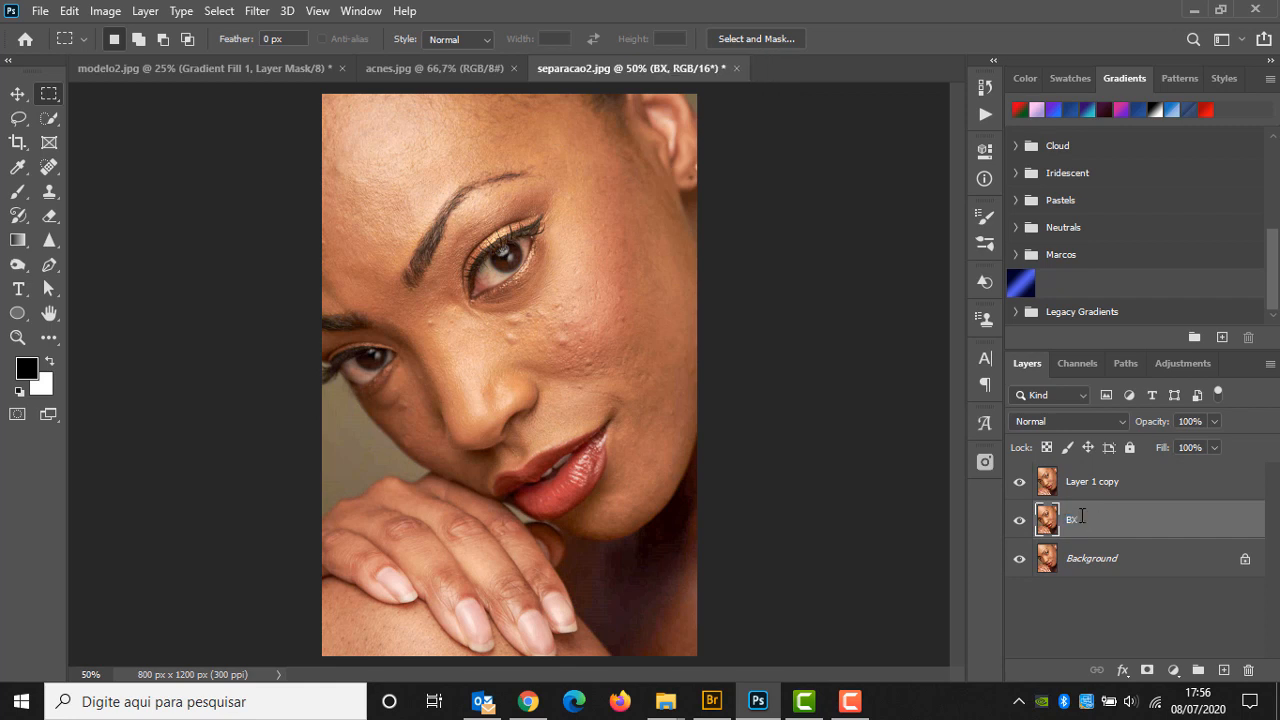
double_click(1097, 483)
text(ALT)
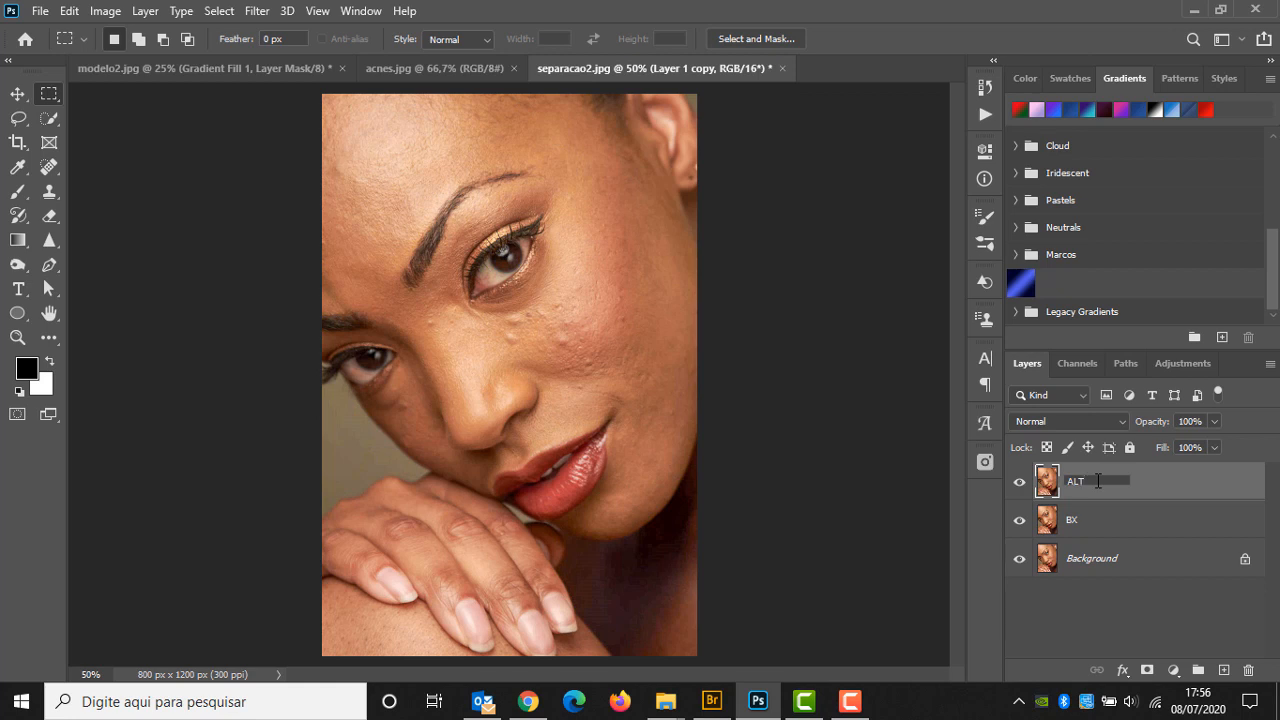
key(Return)
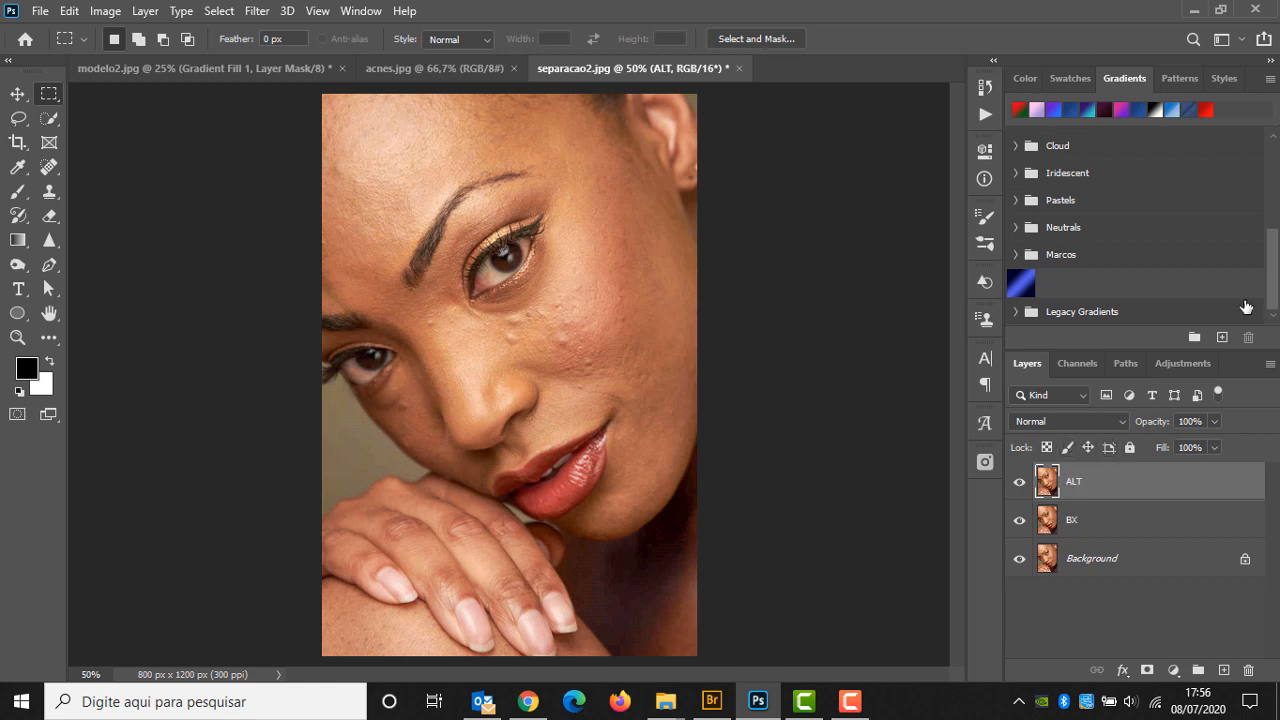
Hide the ALT layer and apply a Gaussian Blur with a 4-pixel radius to the BX layer.
click(1112, 520)
click(1018, 484)
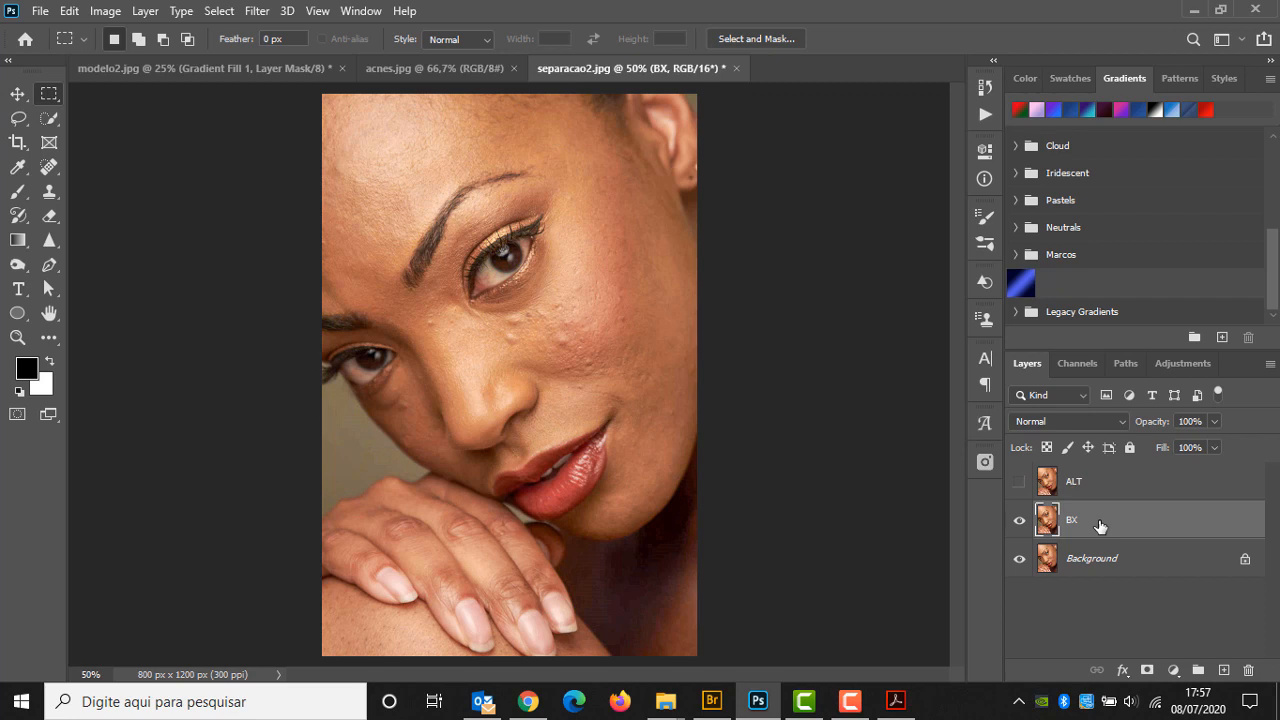
click(251, 12)
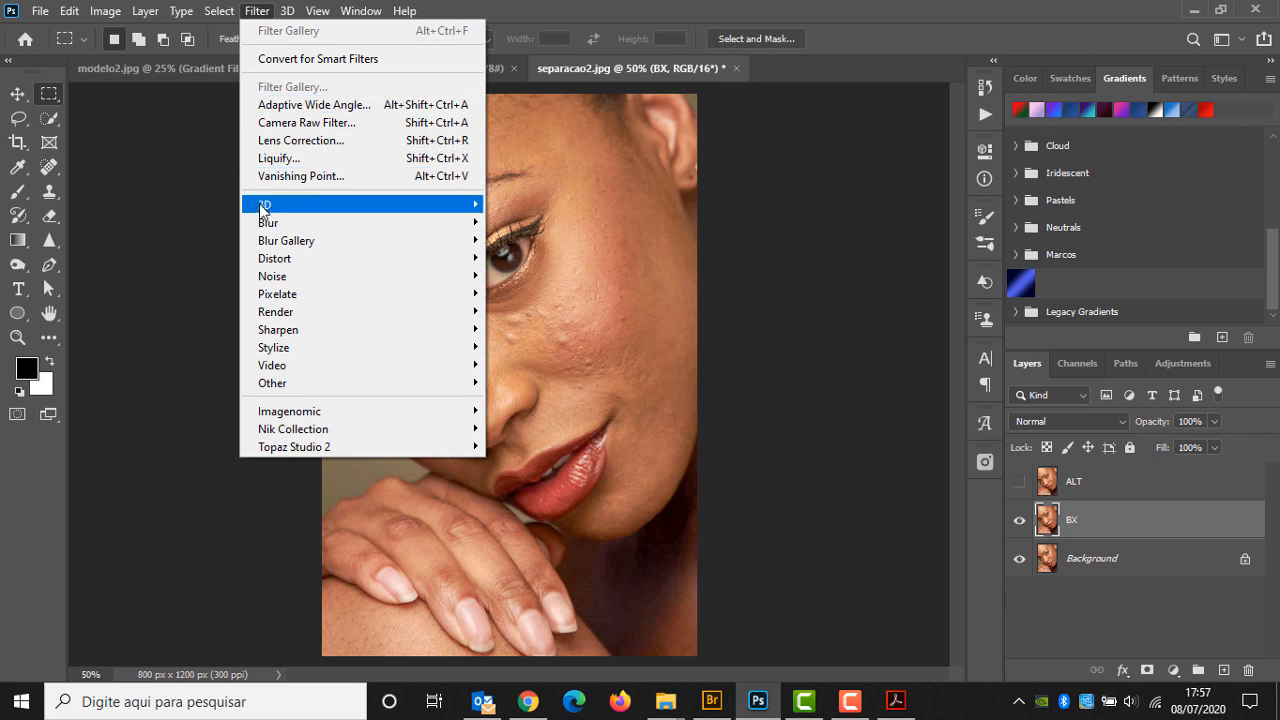
mouse_move(266, 222)
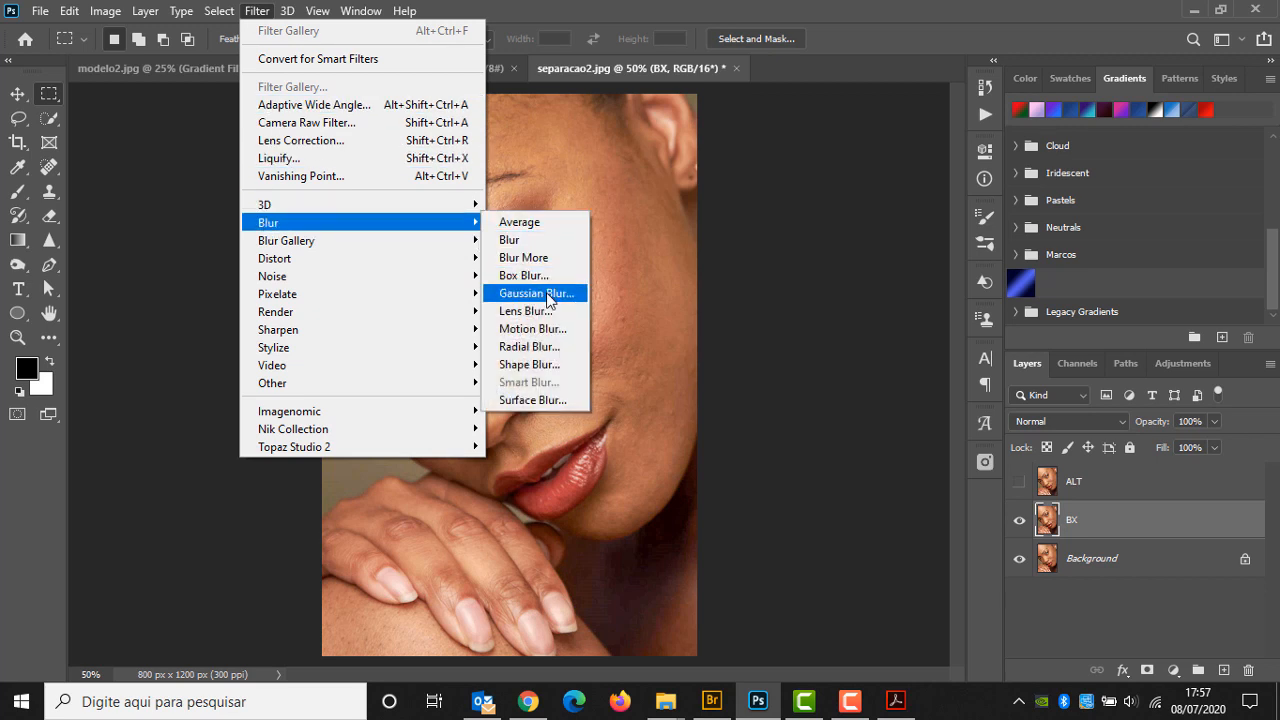
click(547, 295)
text(4)
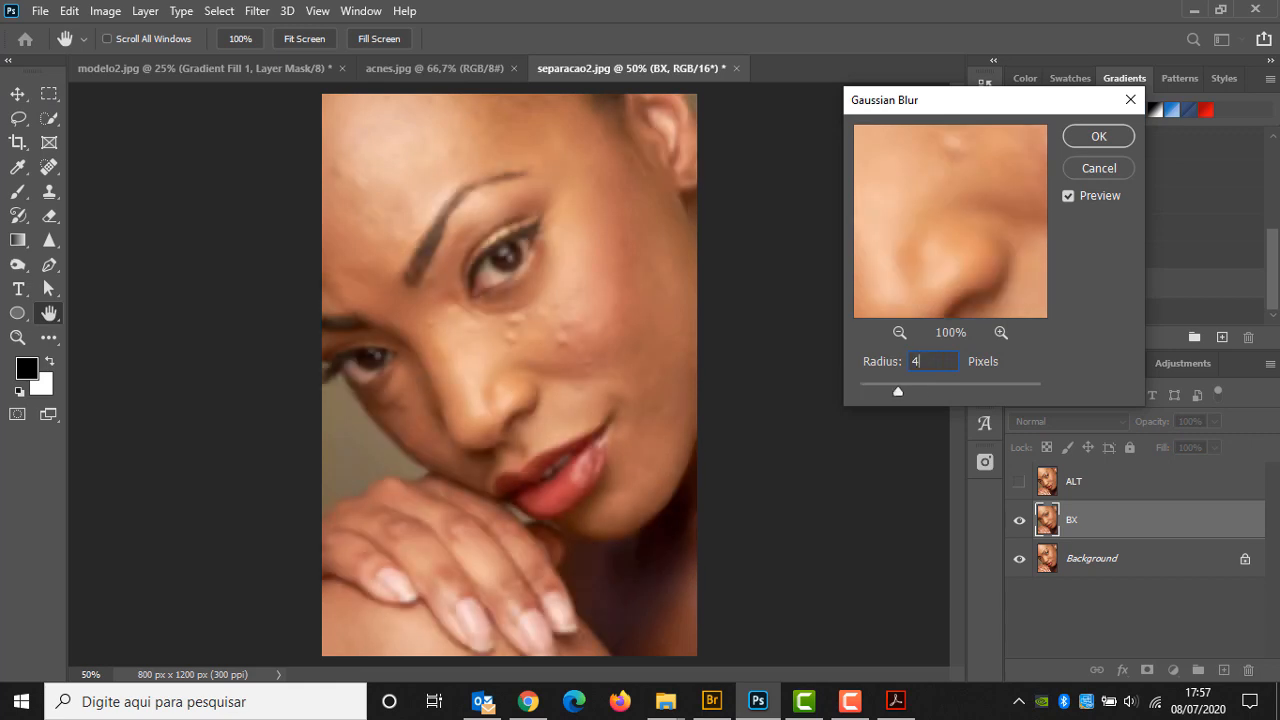
key(alt+Tab)
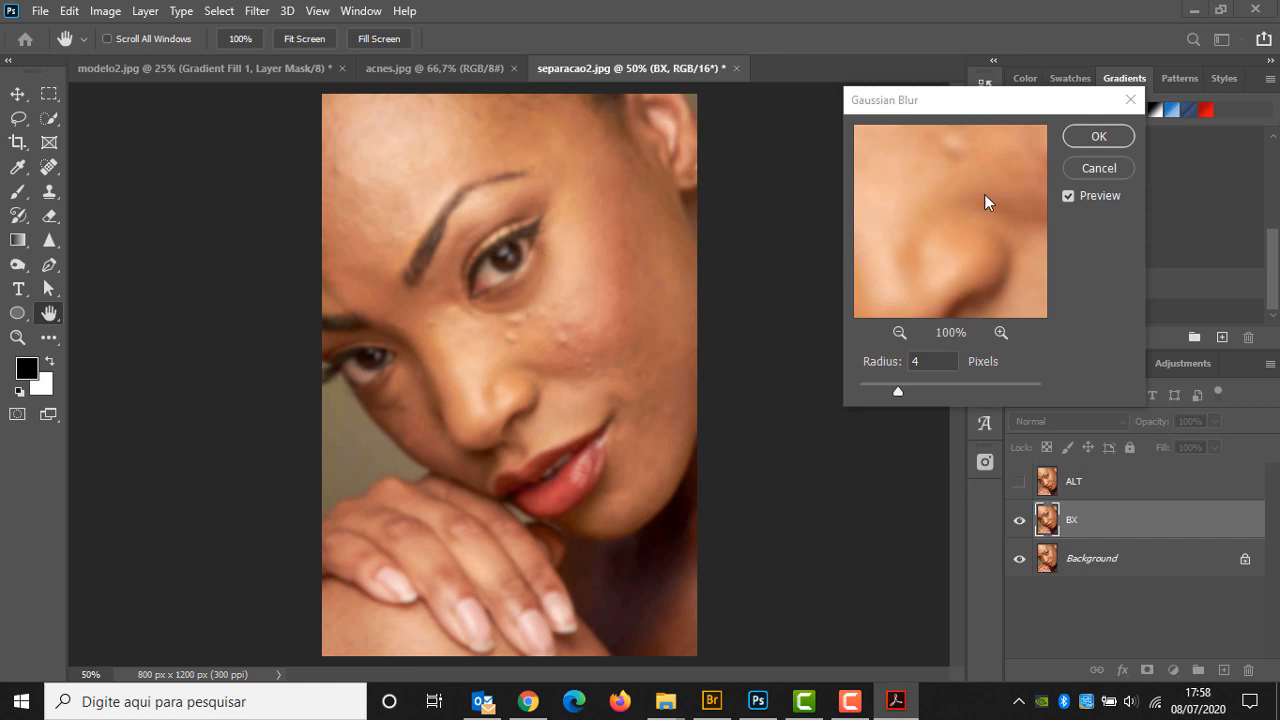
drag(1020, 100, 893, 127)
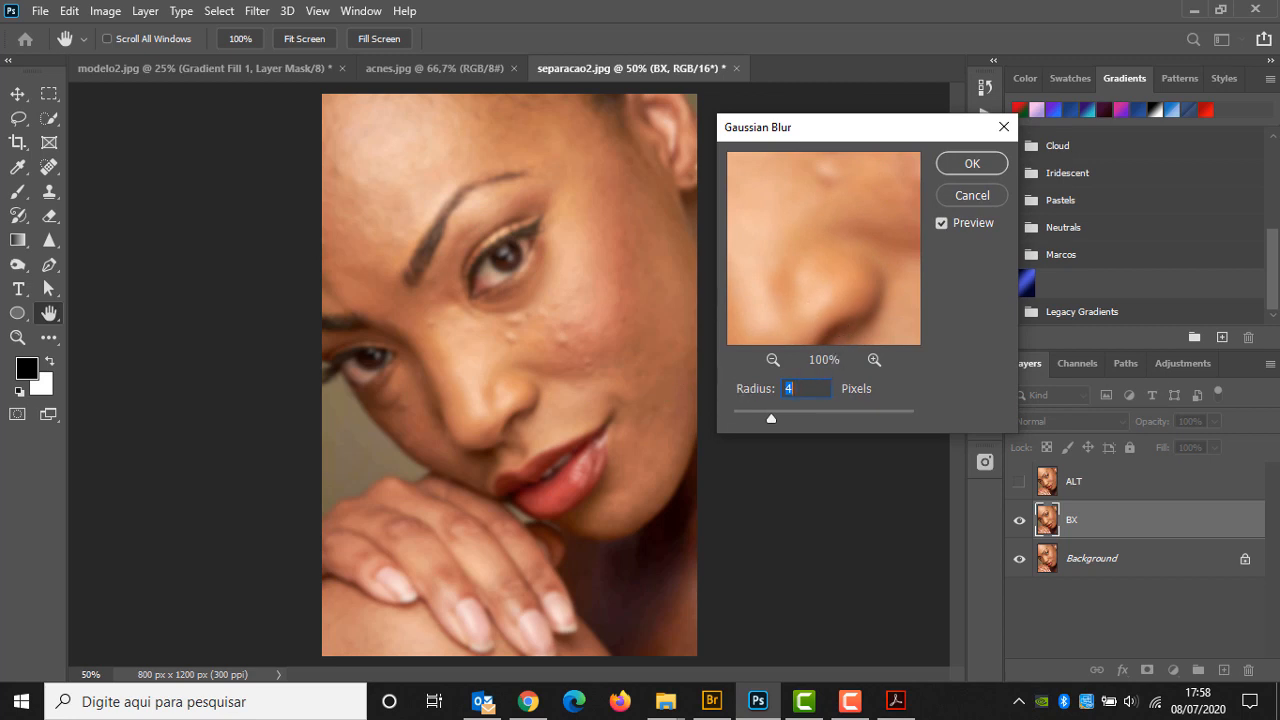
click(972, 164)
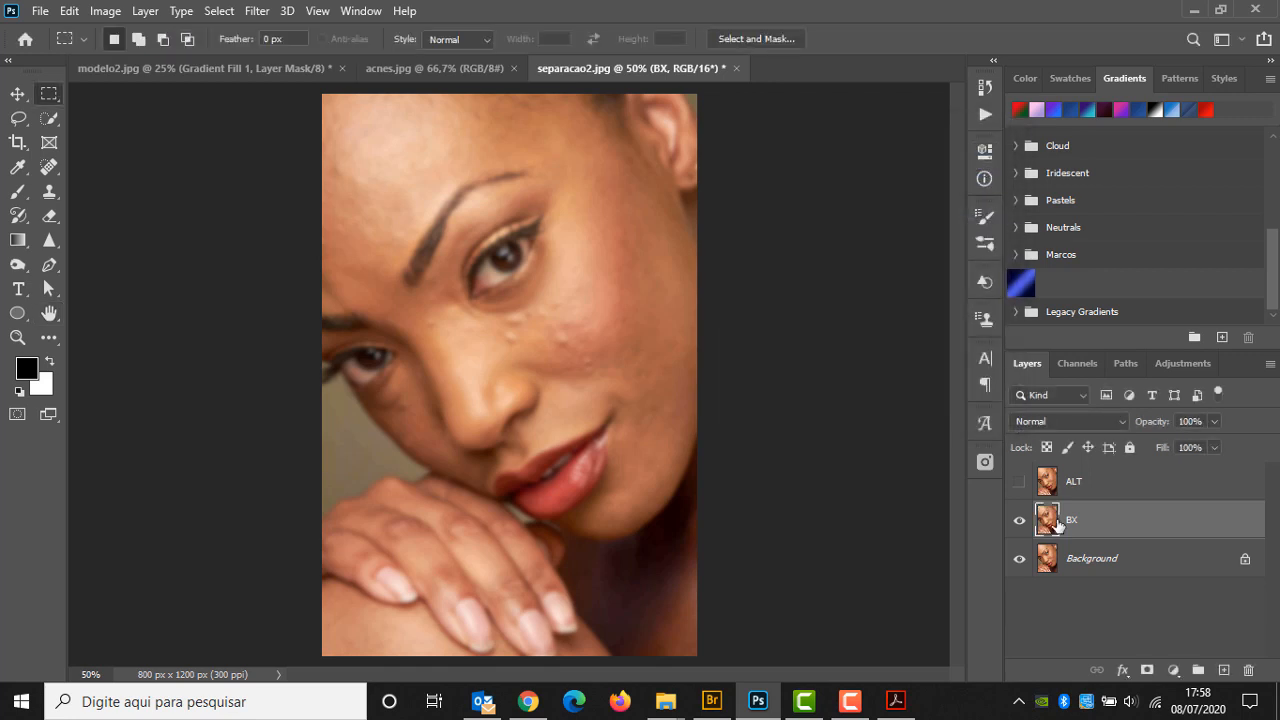
Compare the blurred BX layer with the ALT layer, then make ALT visible and select it.
click(1019, 481)
click(1019, 481)
key(alt+Tab)
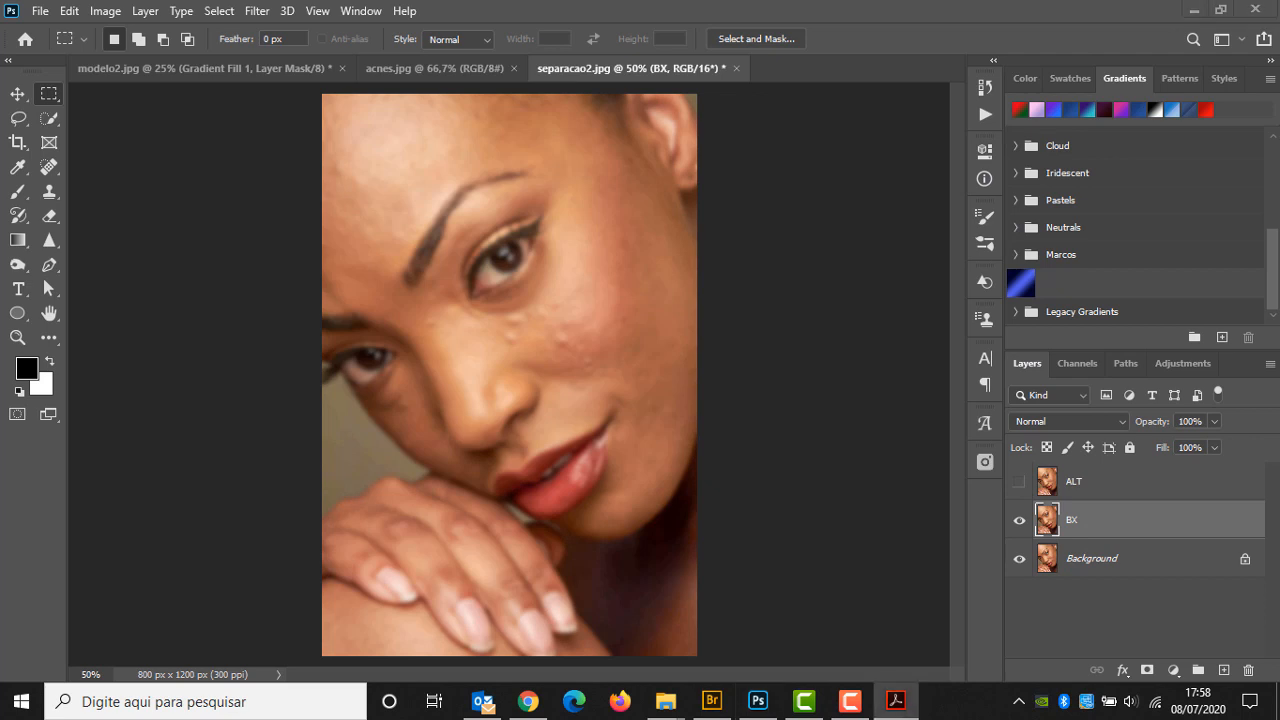
click(1020, 483)
click(1099, 483)
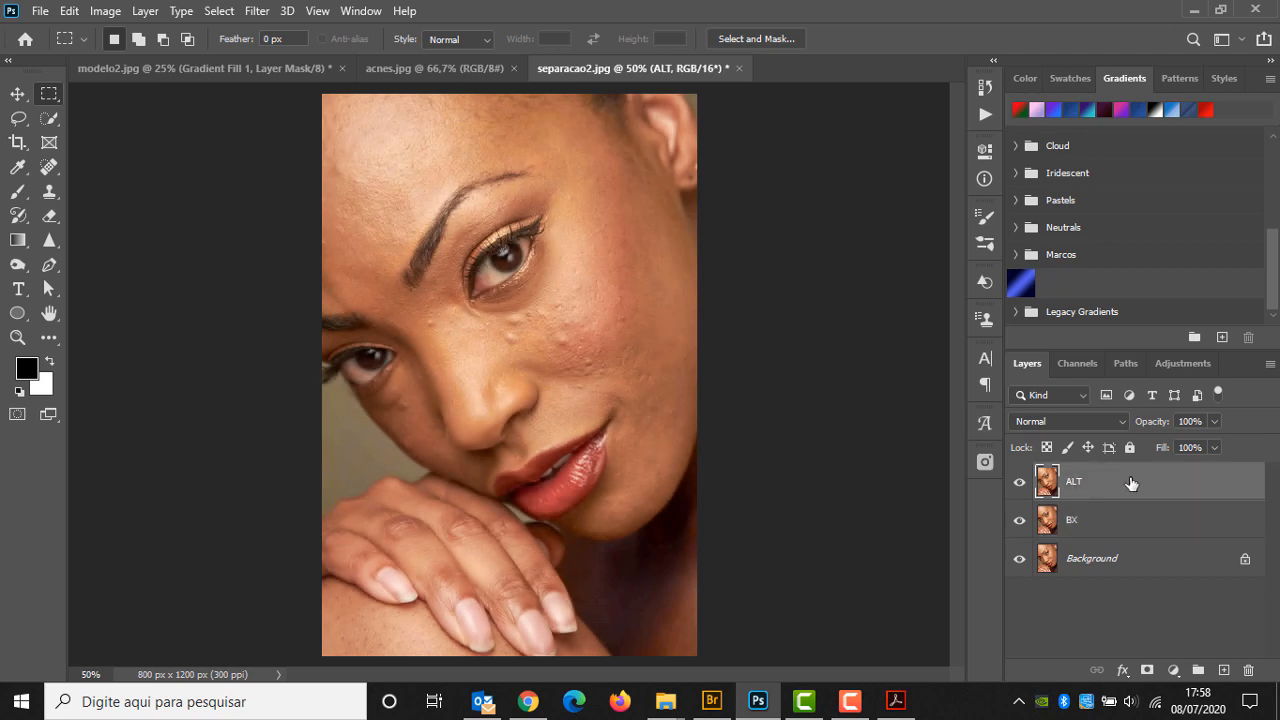
click(106, 11)
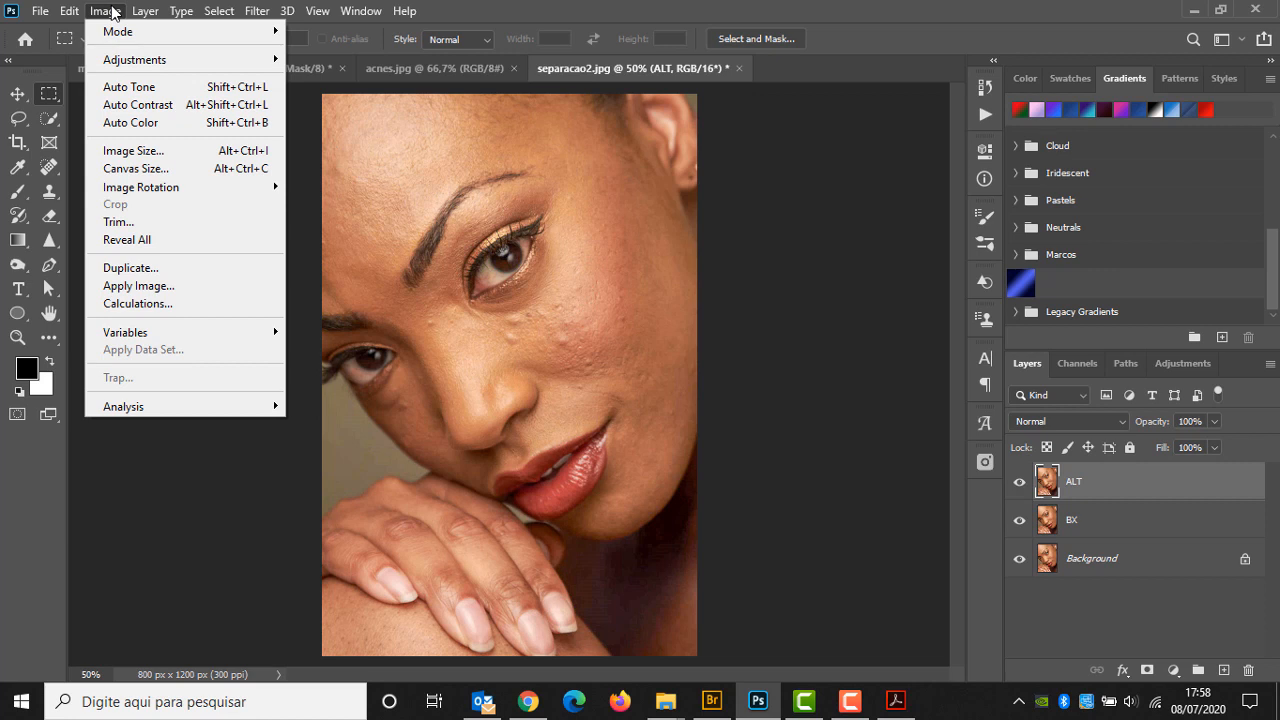
click(160, 287)
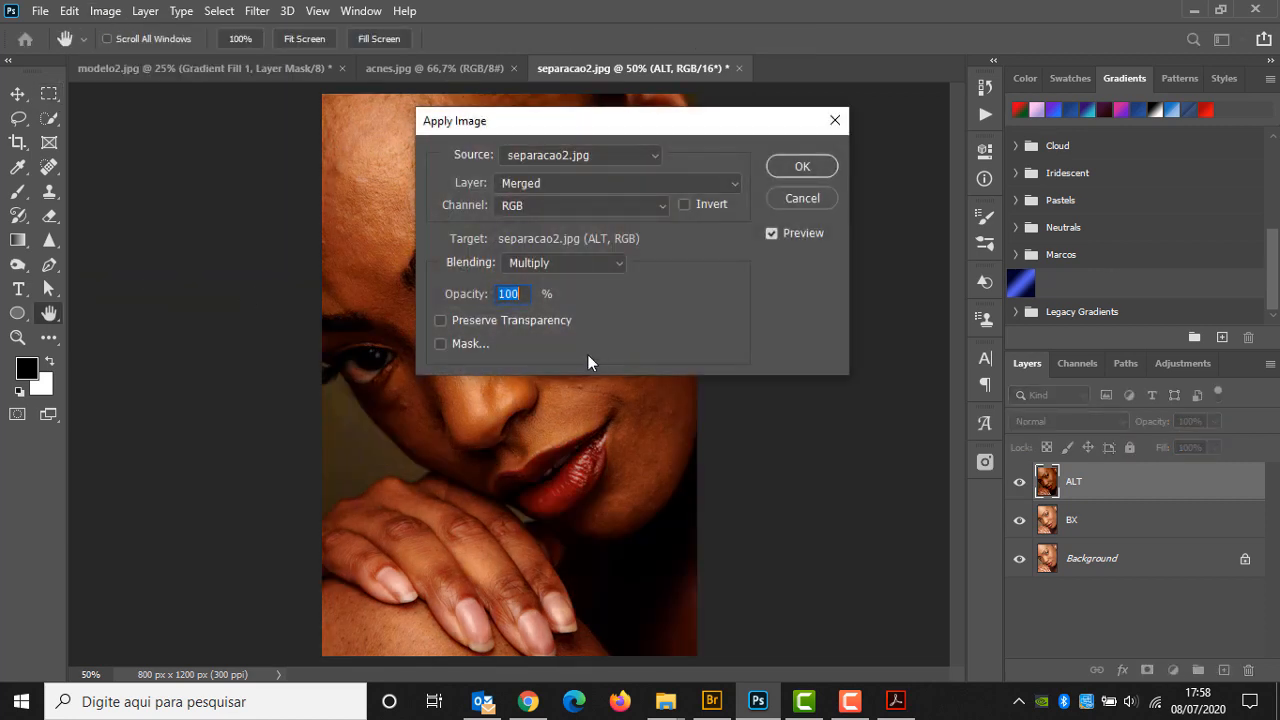
drag(713, 128, 506, 198)
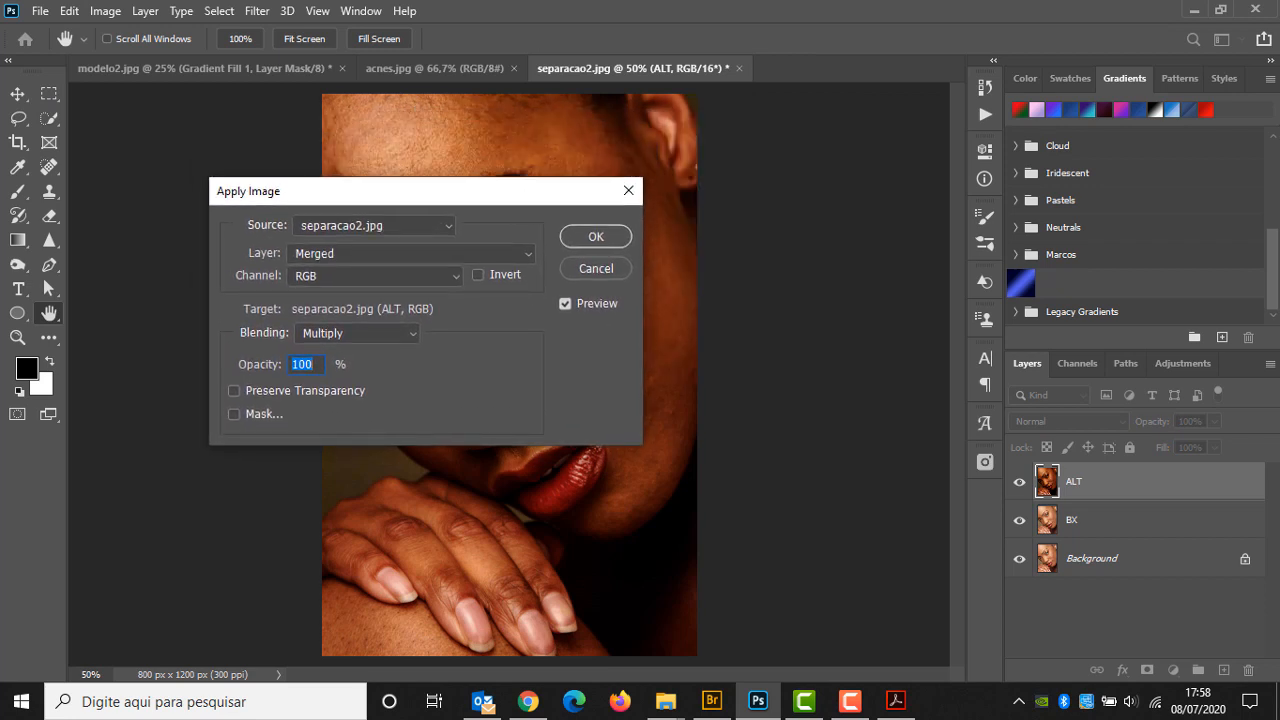
key(alt+Tab)
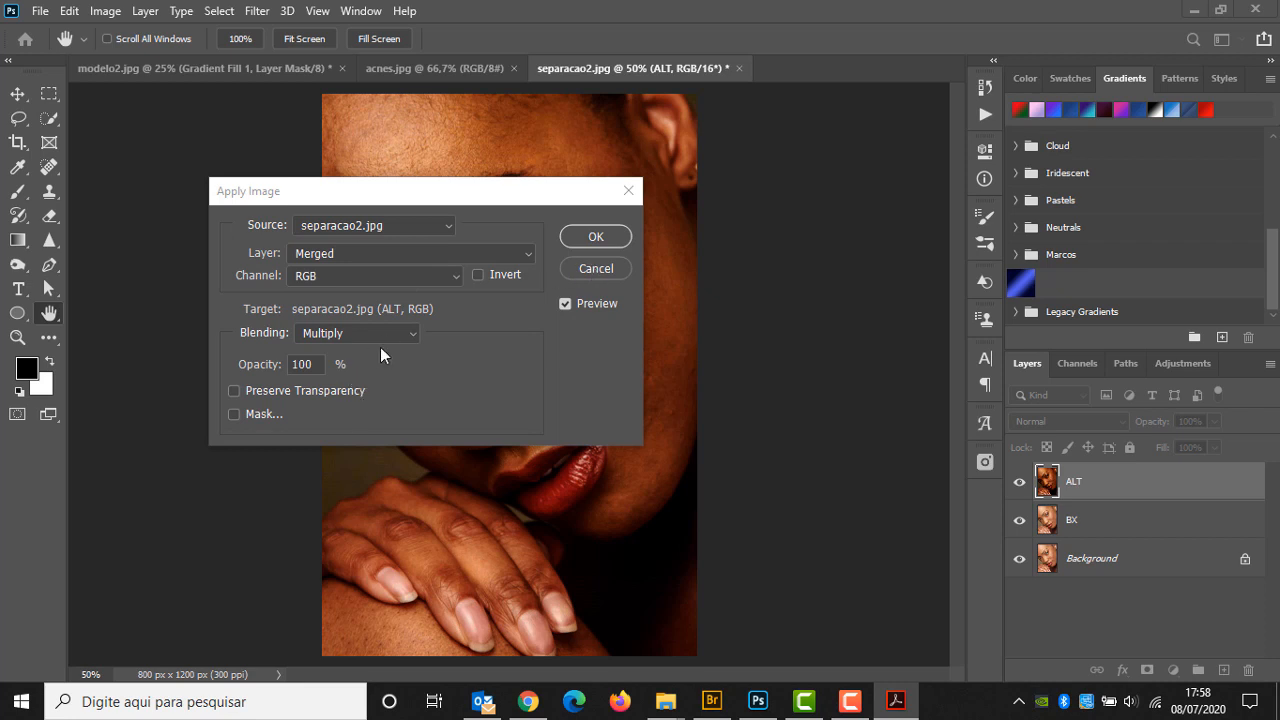
click(601, 271)
click(605, 268)
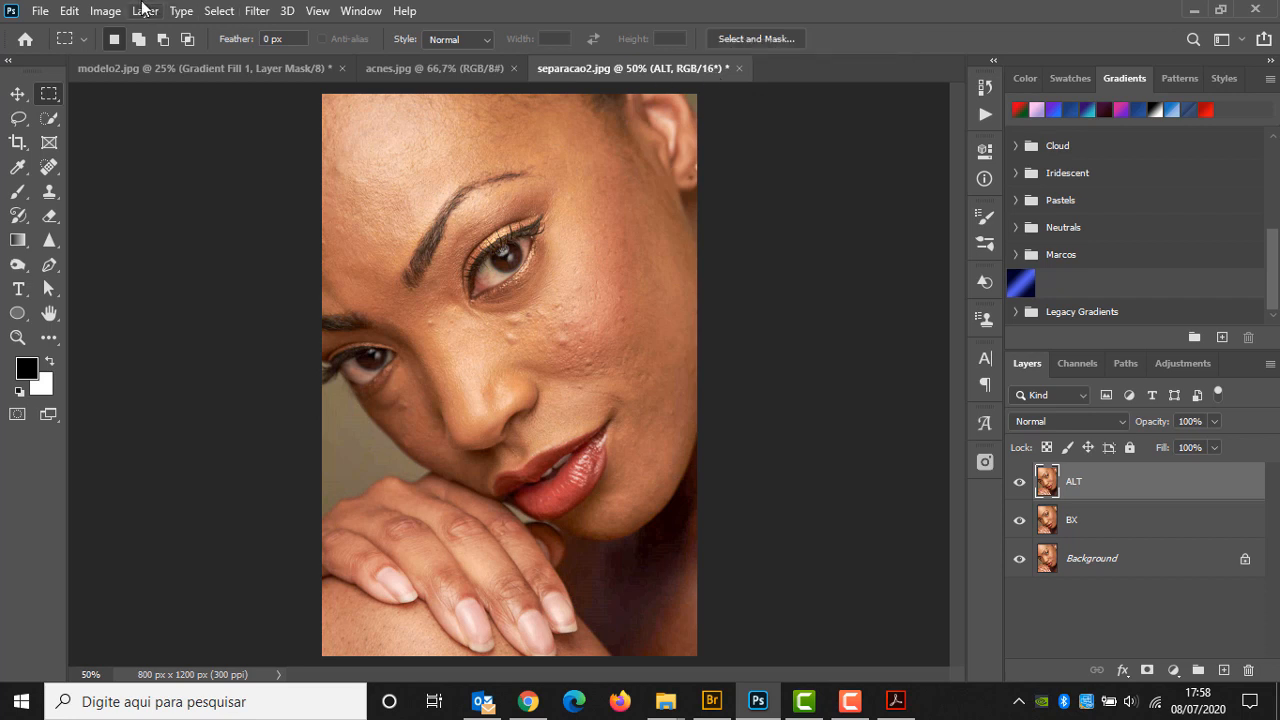
click(105, 10)
click(137, 150)
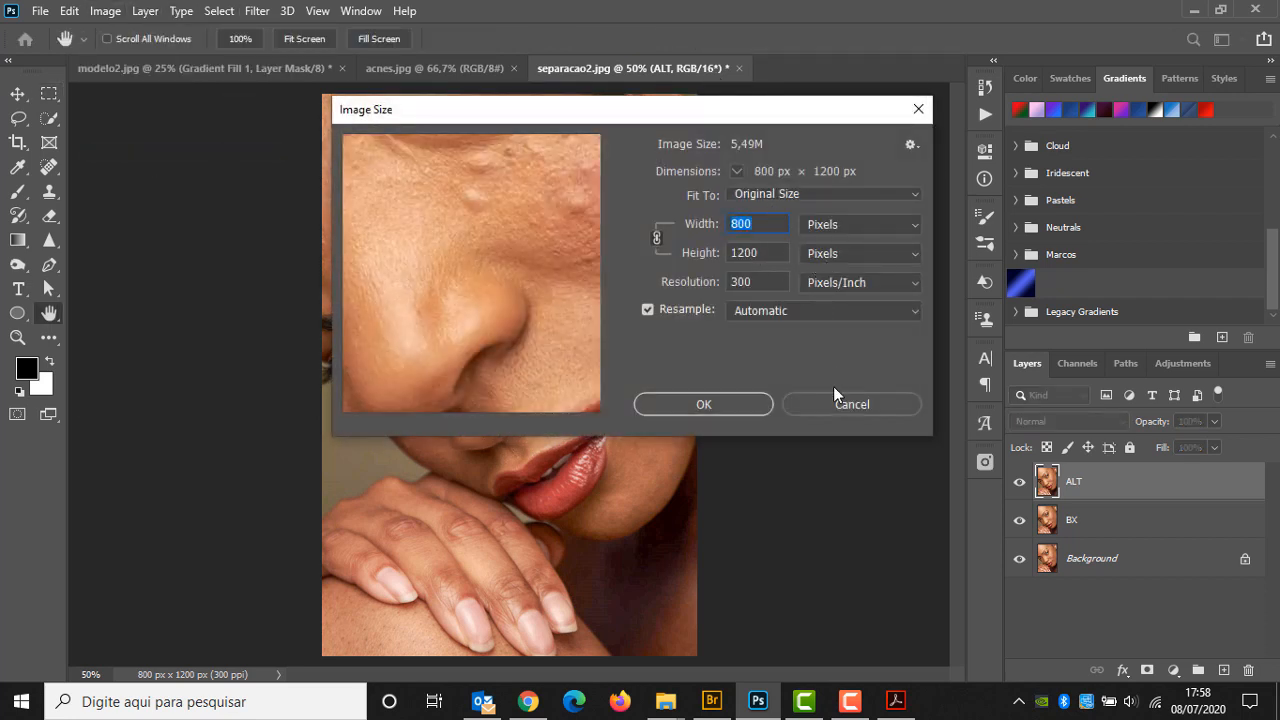
click(846, 413)
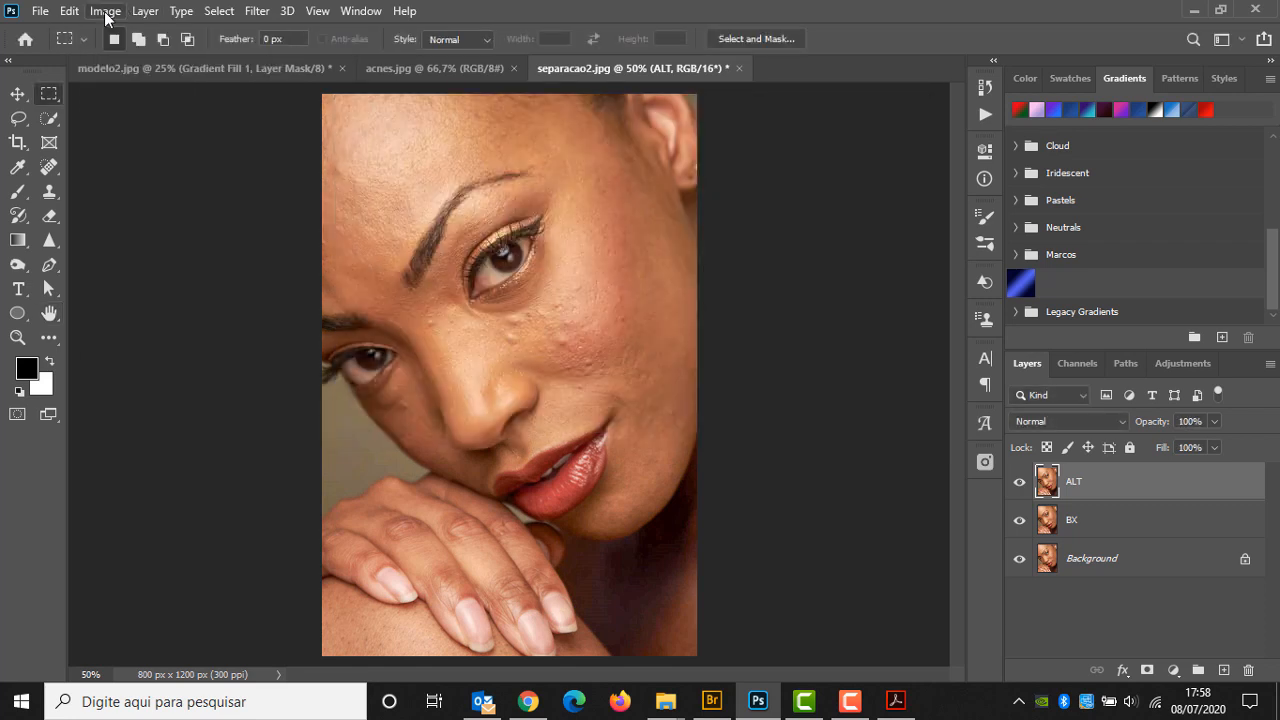
Start Apply Image on the ALT layer of separacao2.jpg with the BX layer as its source.
click(105, 10)
mouse_move(145, 33)
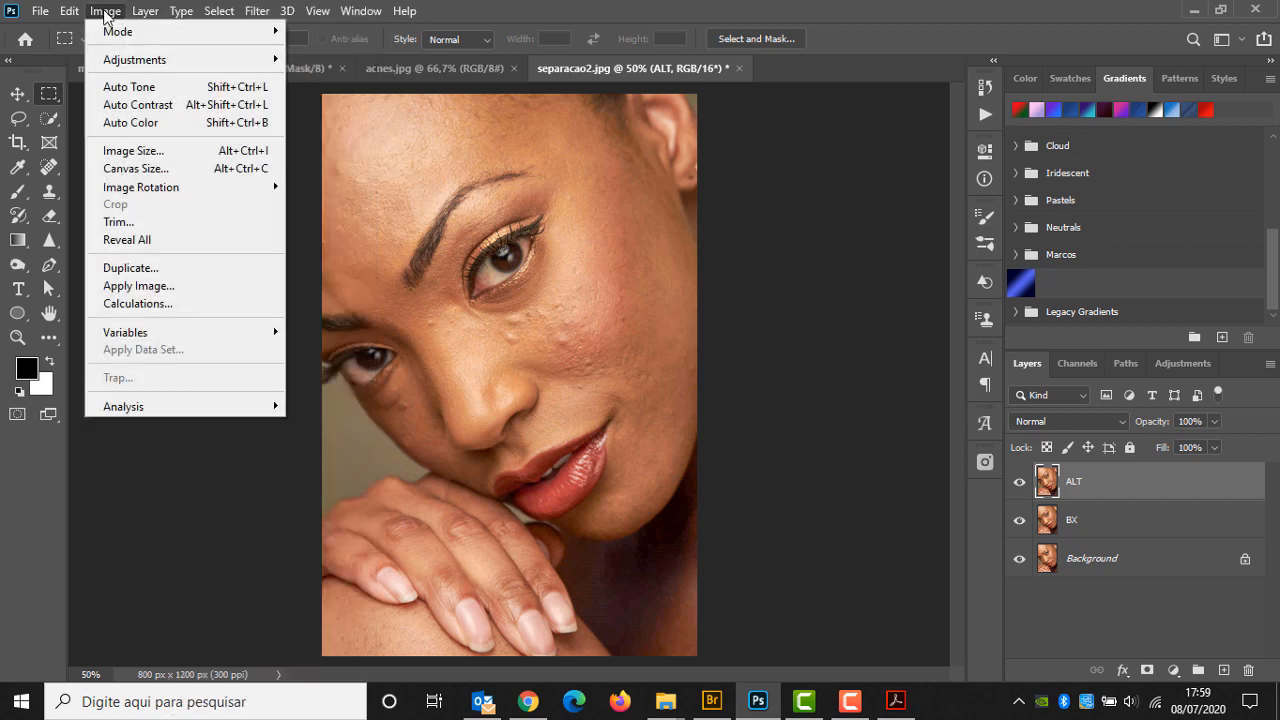
click(174, 286)
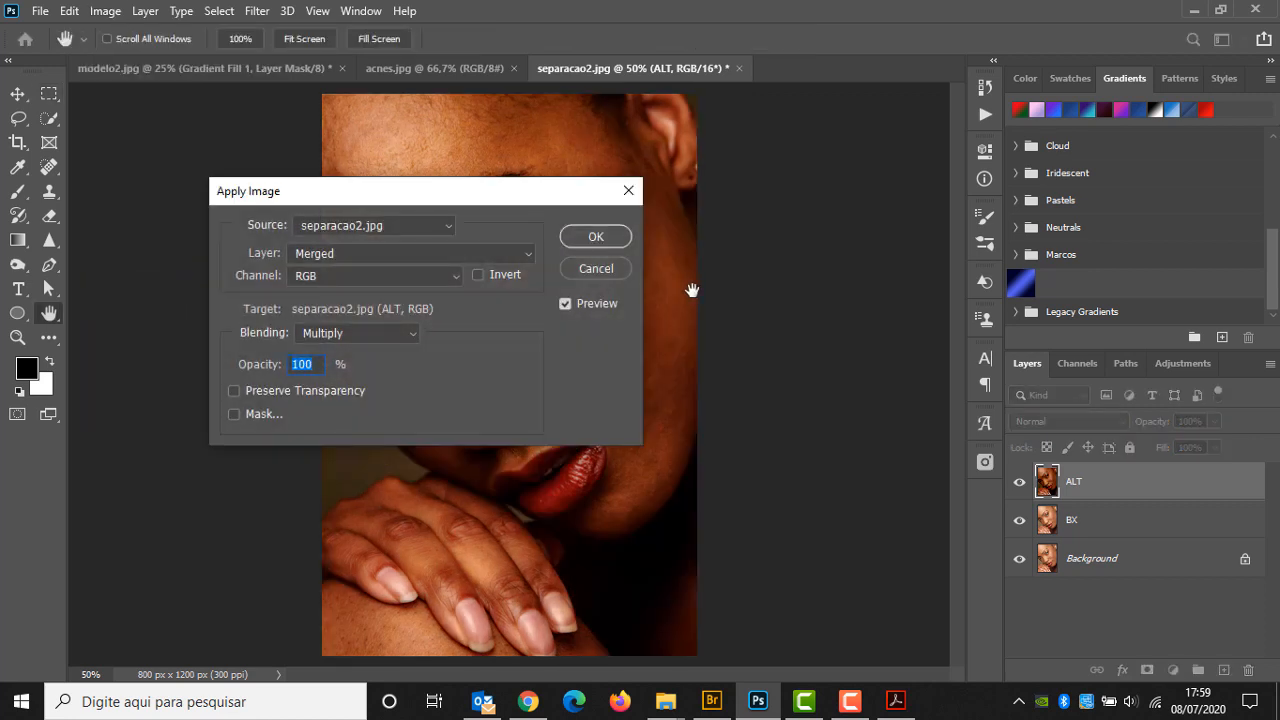
click(359, 256)
click(333, 318)
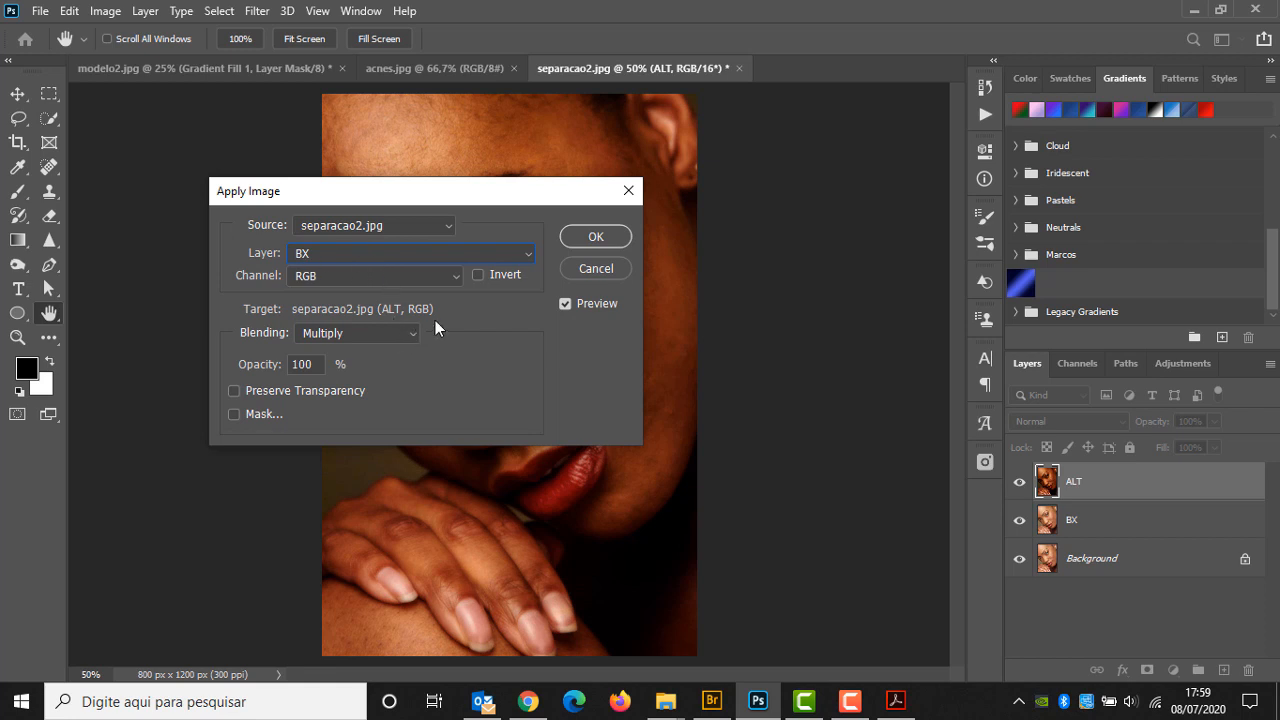
Try Subtract blending for the applied image with scale 2 and offset 128, and uncover the portrait for preview.
click(399, 333)
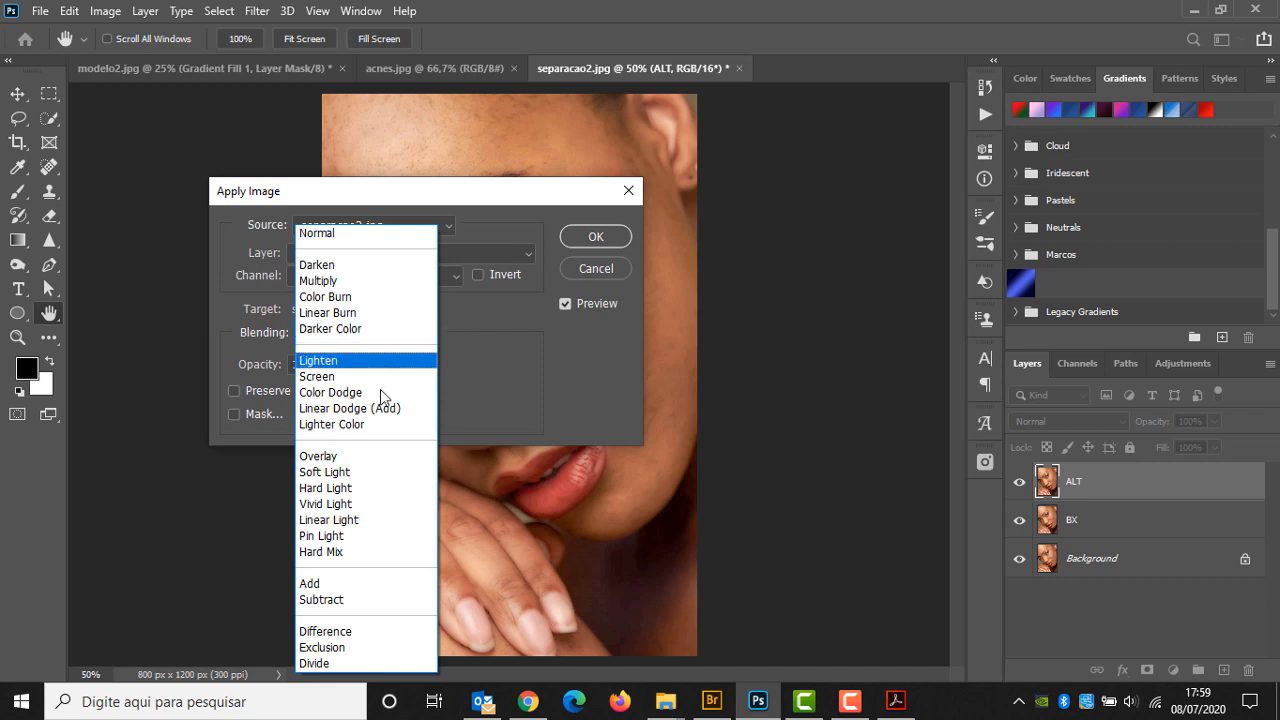
click(321, 599)
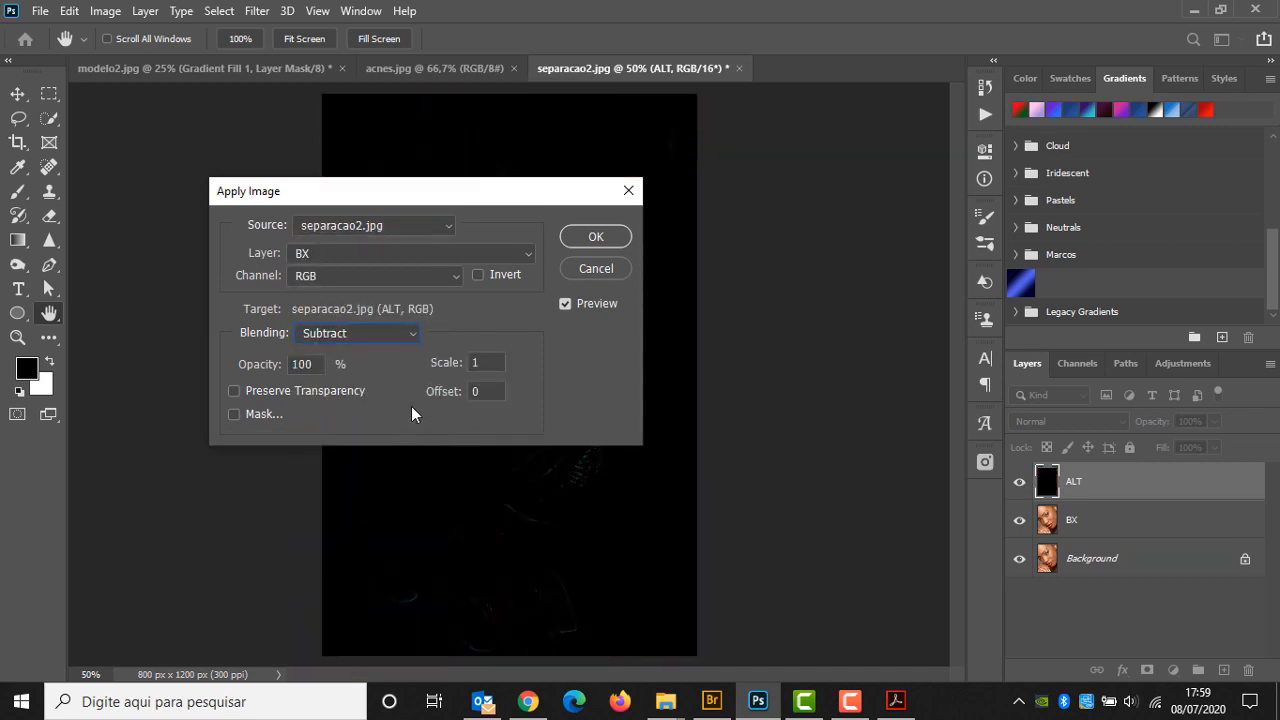
click(488, 365)
text(2)
key(Tab)
text(128)
drag(460, 194, 996, 146)
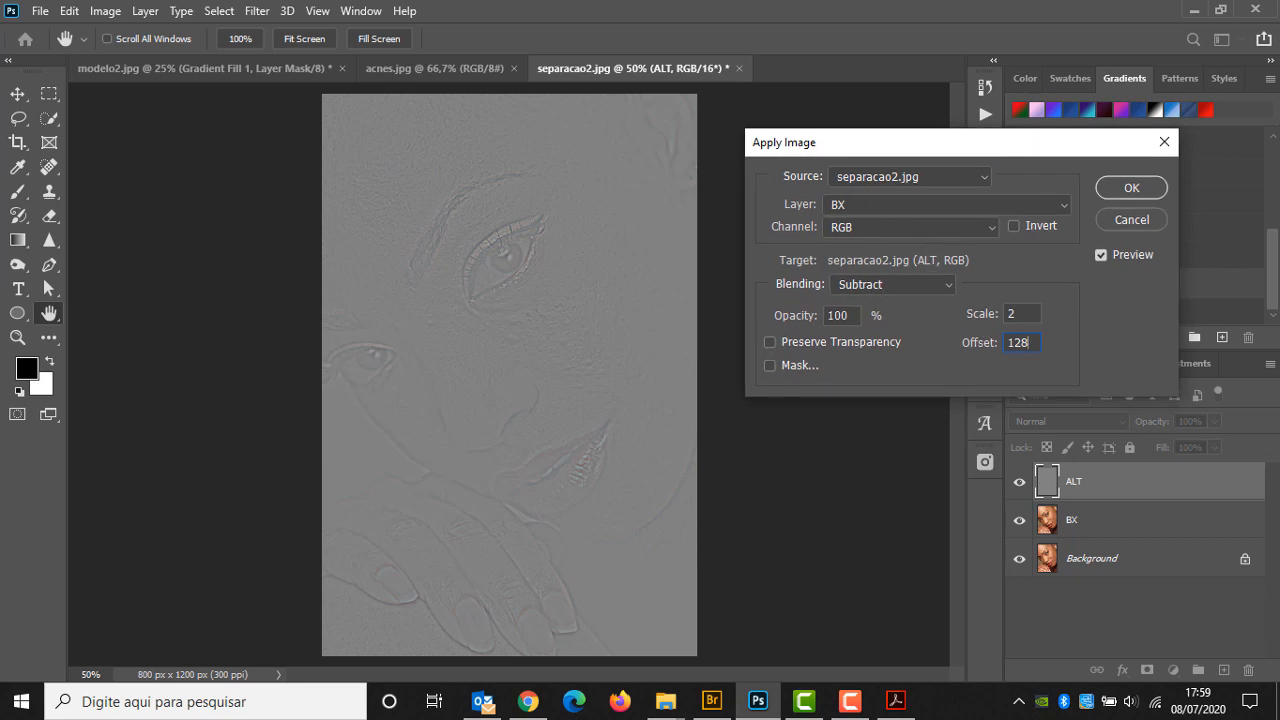
key(alt+Tab)
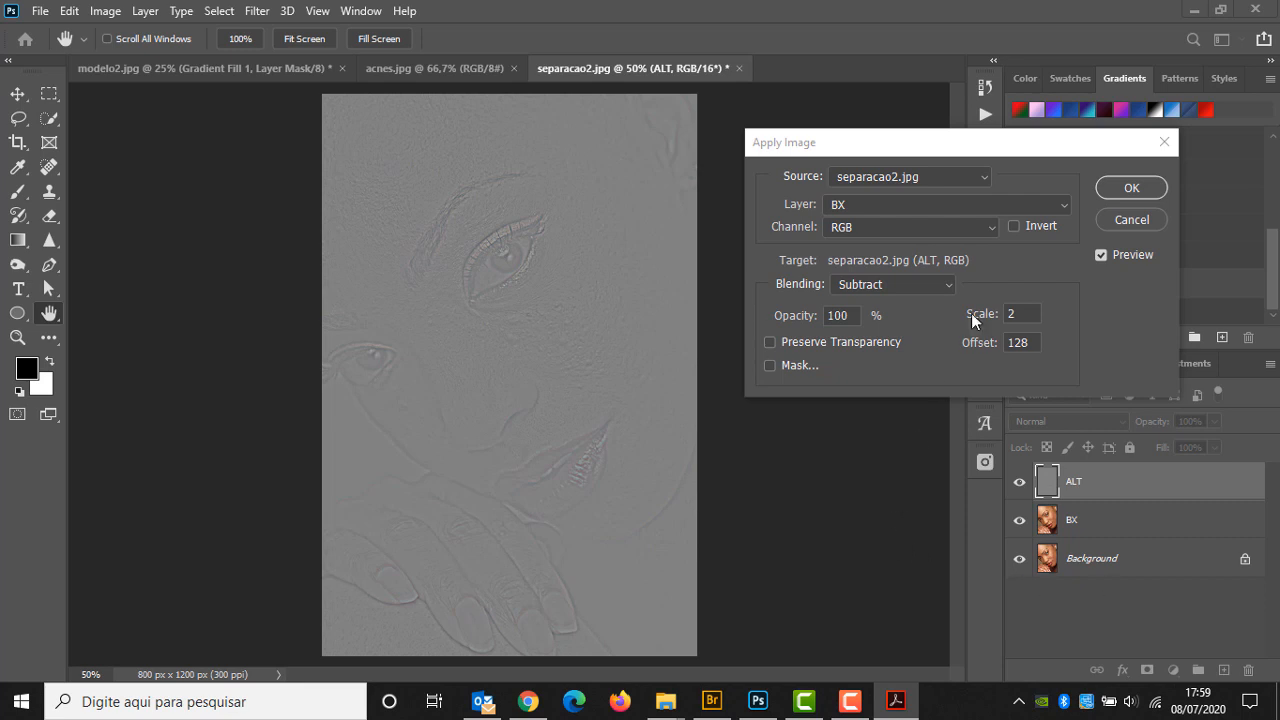
key(alt+Tab)
Apply the inverted BX source to ALT with Add blending, scale 2 and offset 0, and set ALT's layer blend mode to Linear Light.
click(1015, 226)
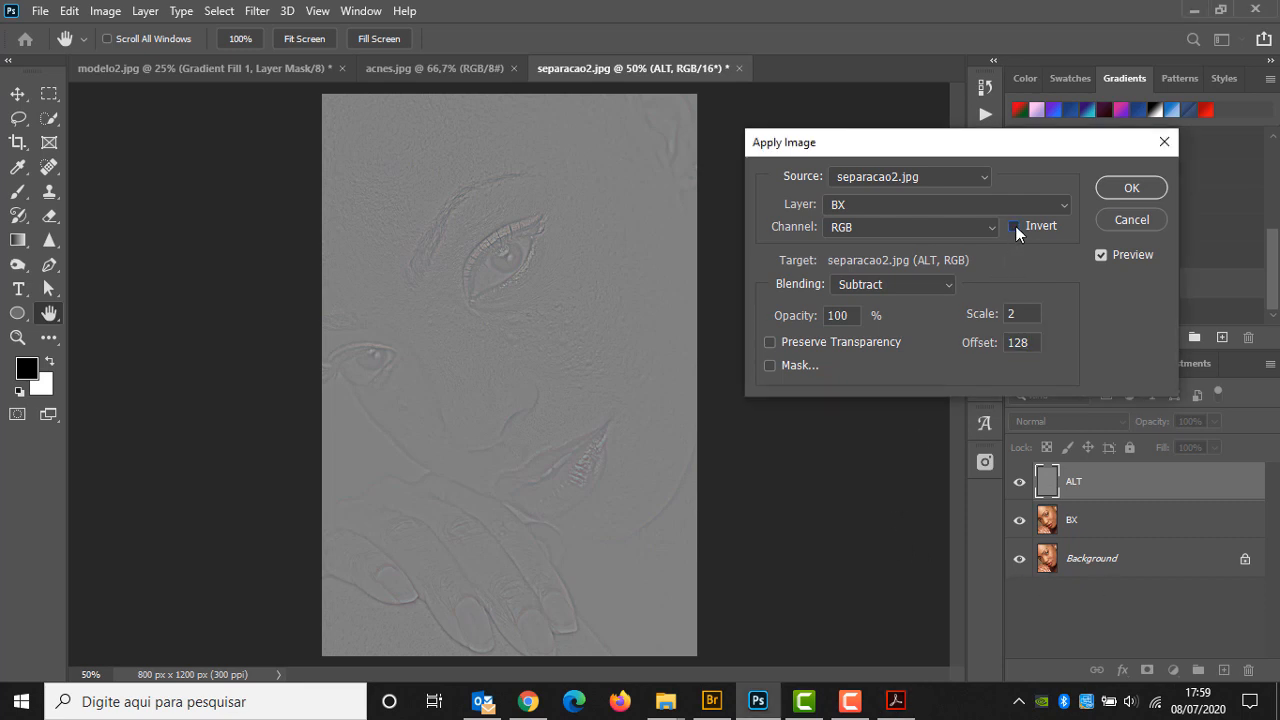
click(948, 286)
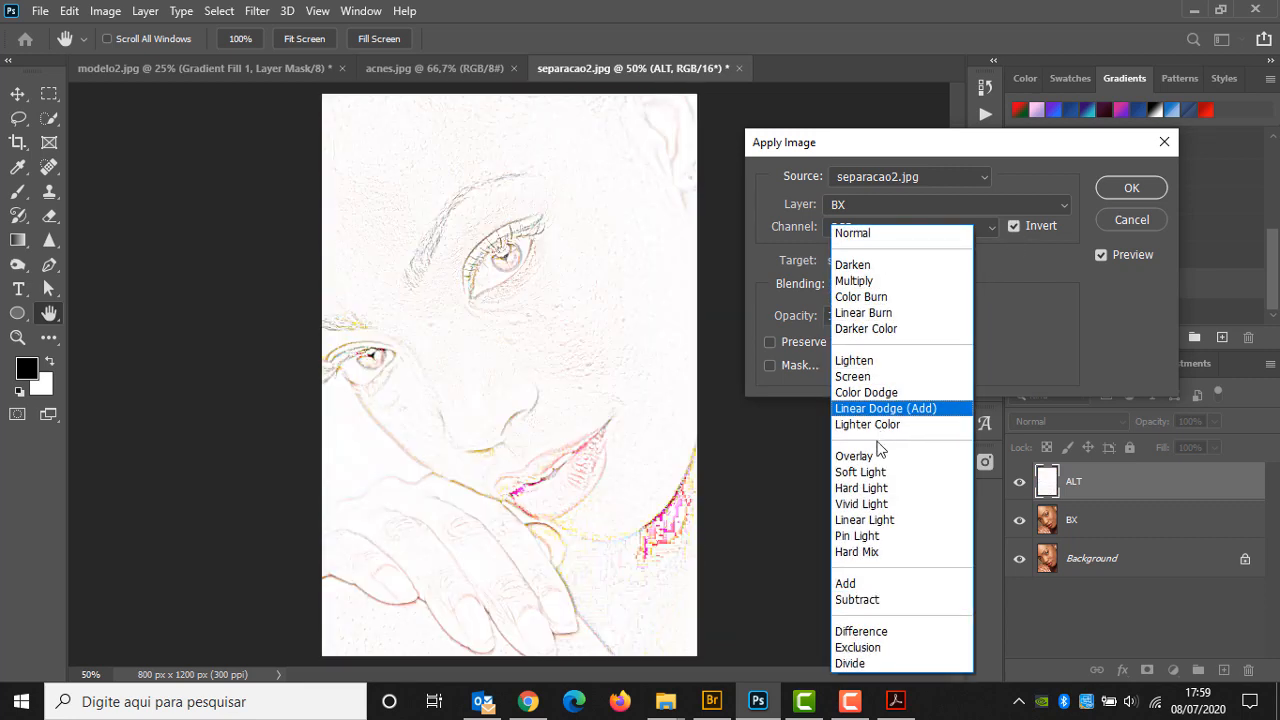
click(876, 583)
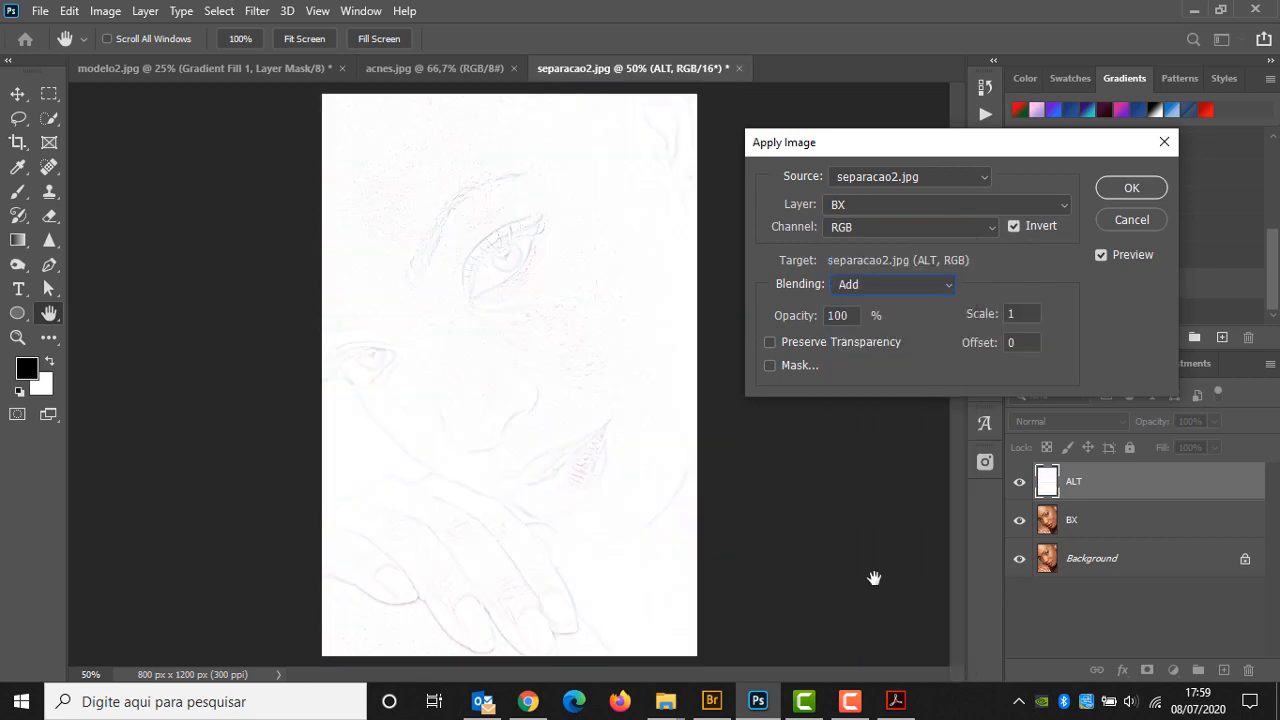
click(962, 313)
text(2)
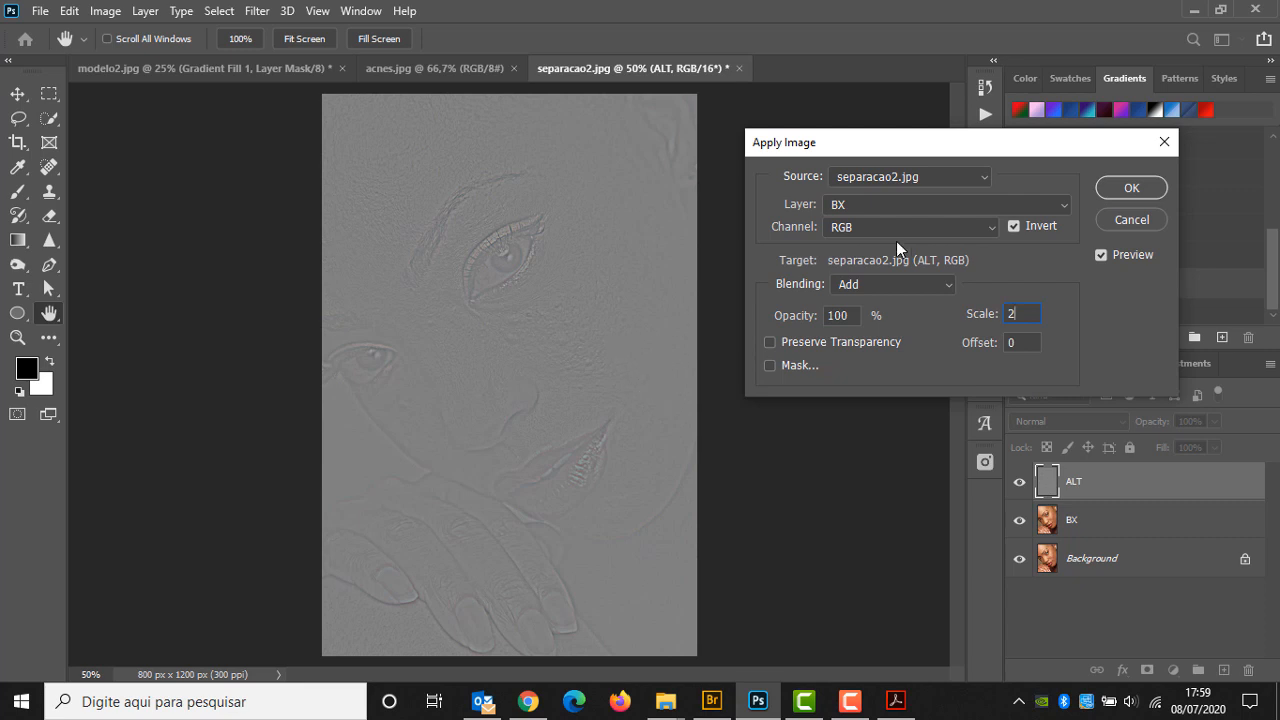
click(1131, 188)
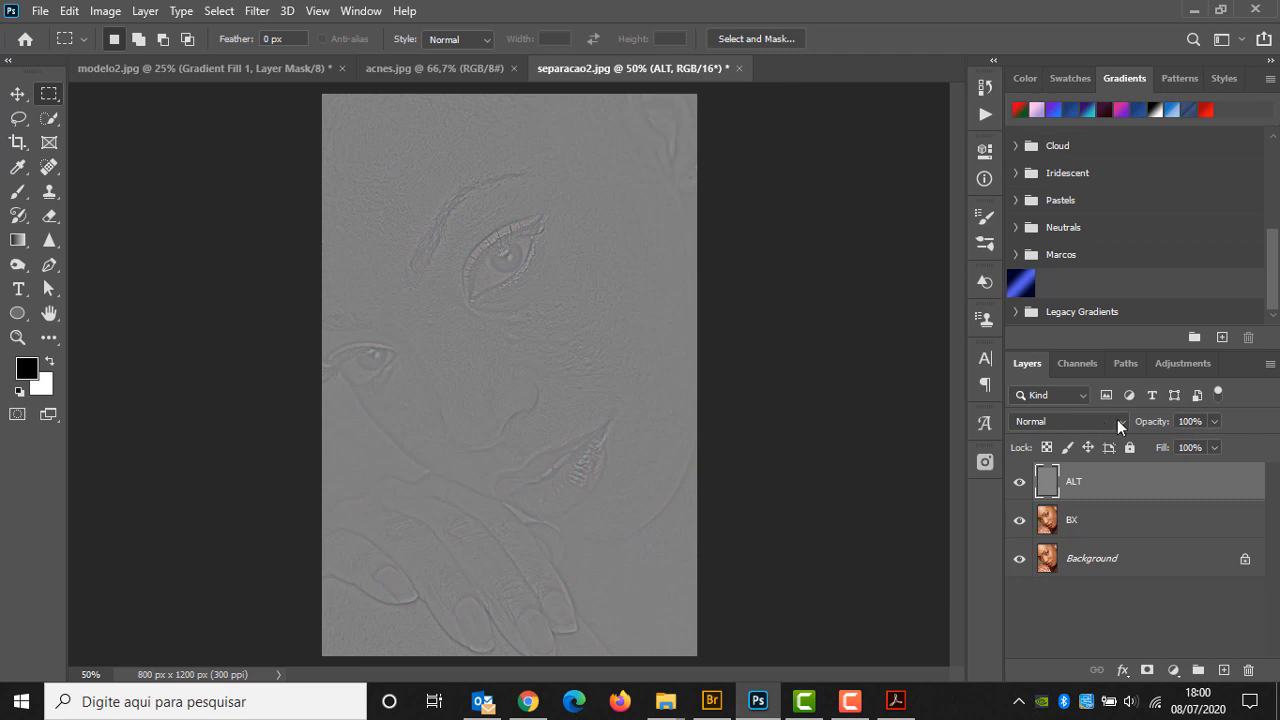
click(1117, 423)
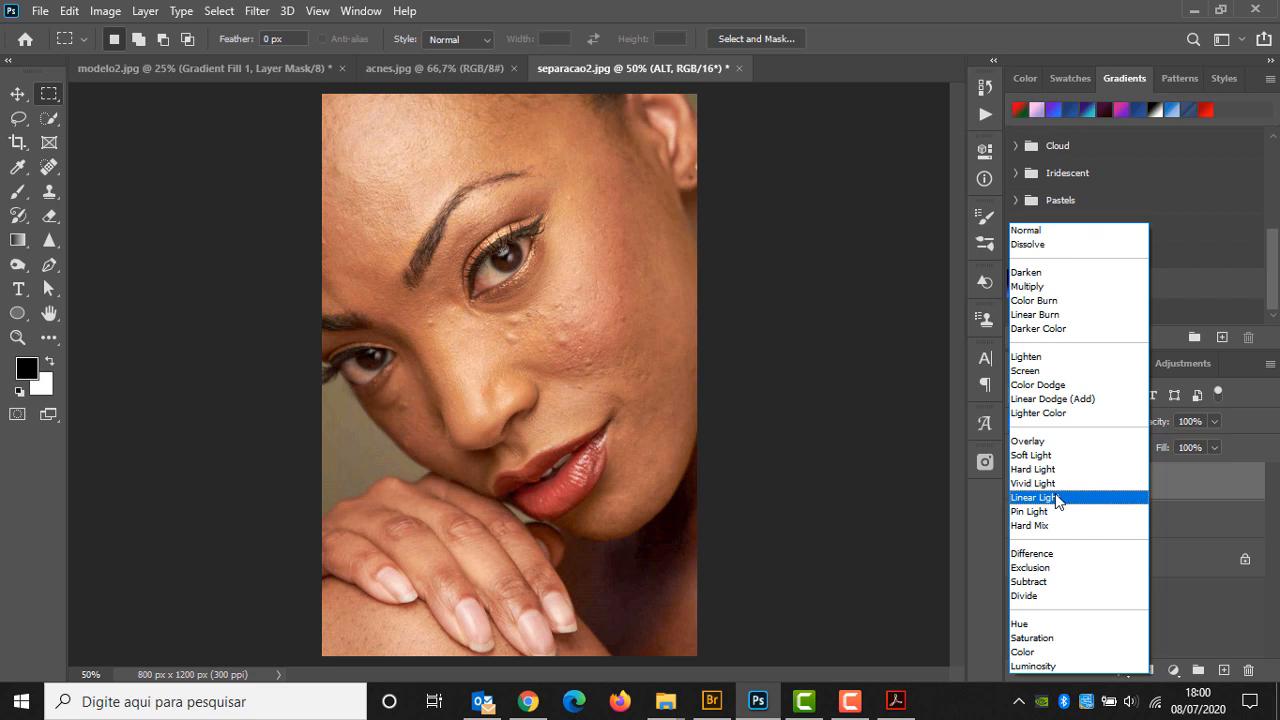
click(1057, 498)
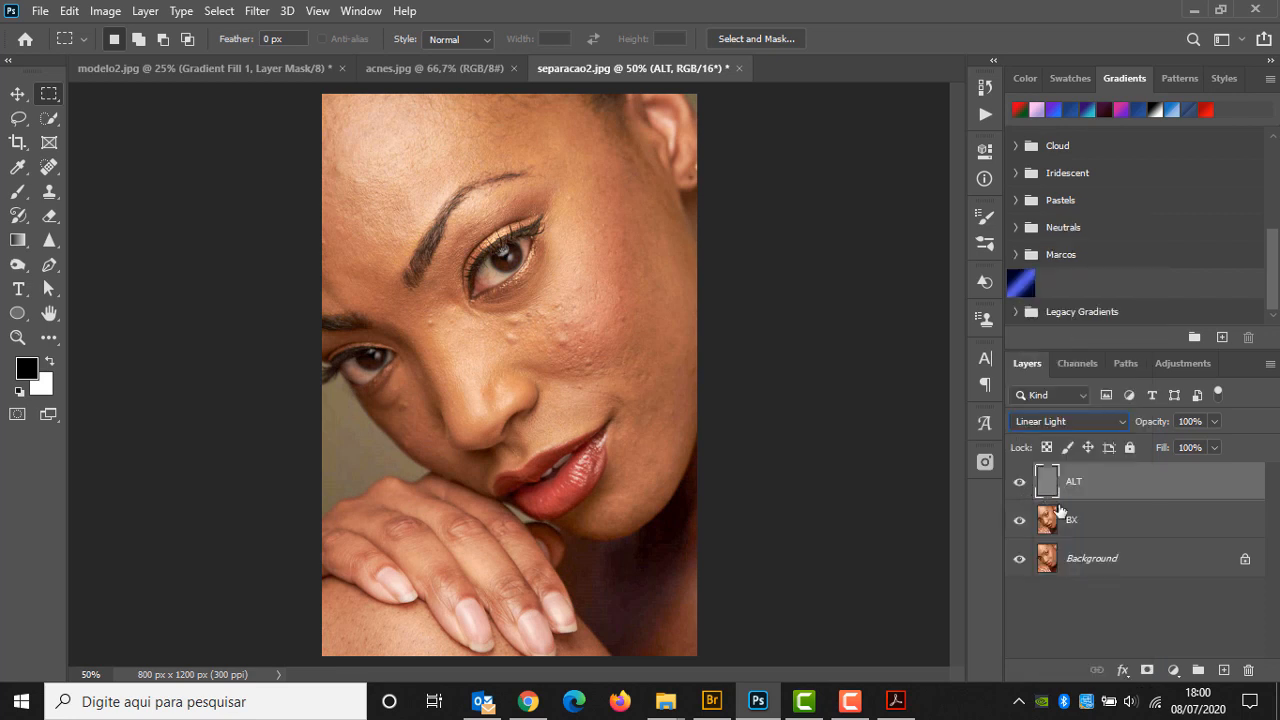
Group the ALT and BX layers together and name the group tratada.
click(1095, 518)
click(1121, 494)
click(1119, 516)
shift+click(1128, 494)
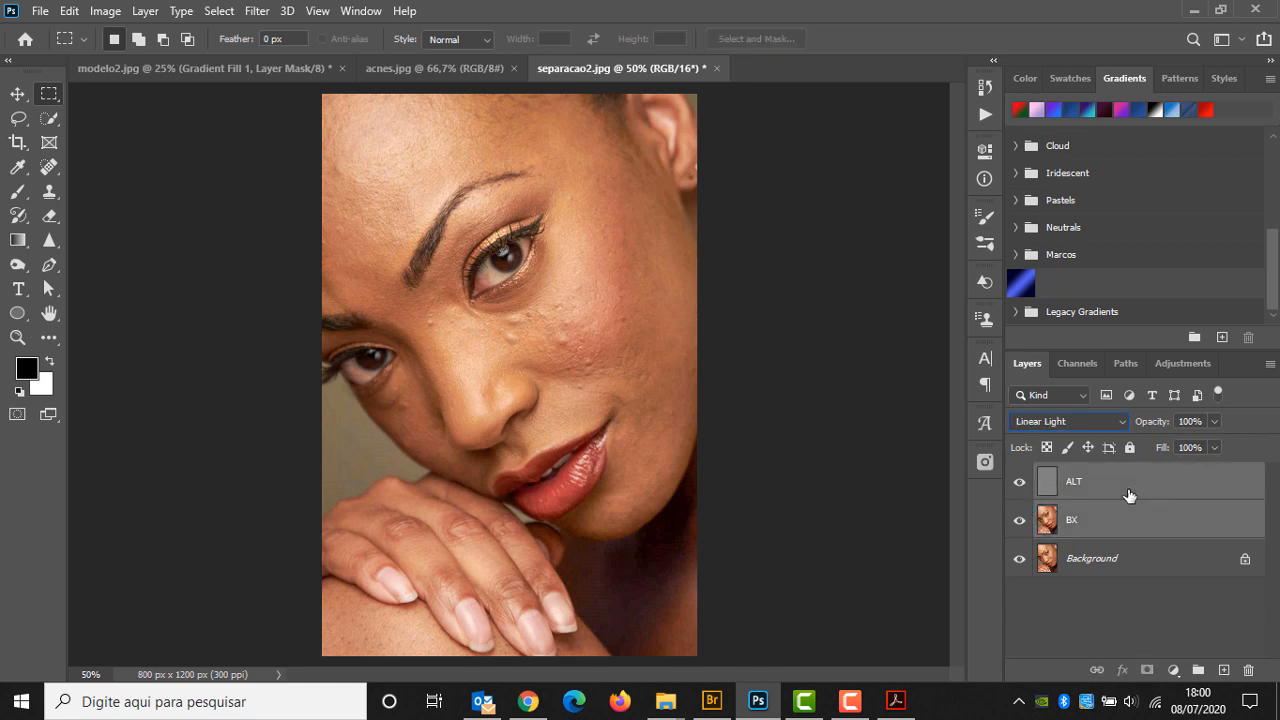
click(1199, 670)
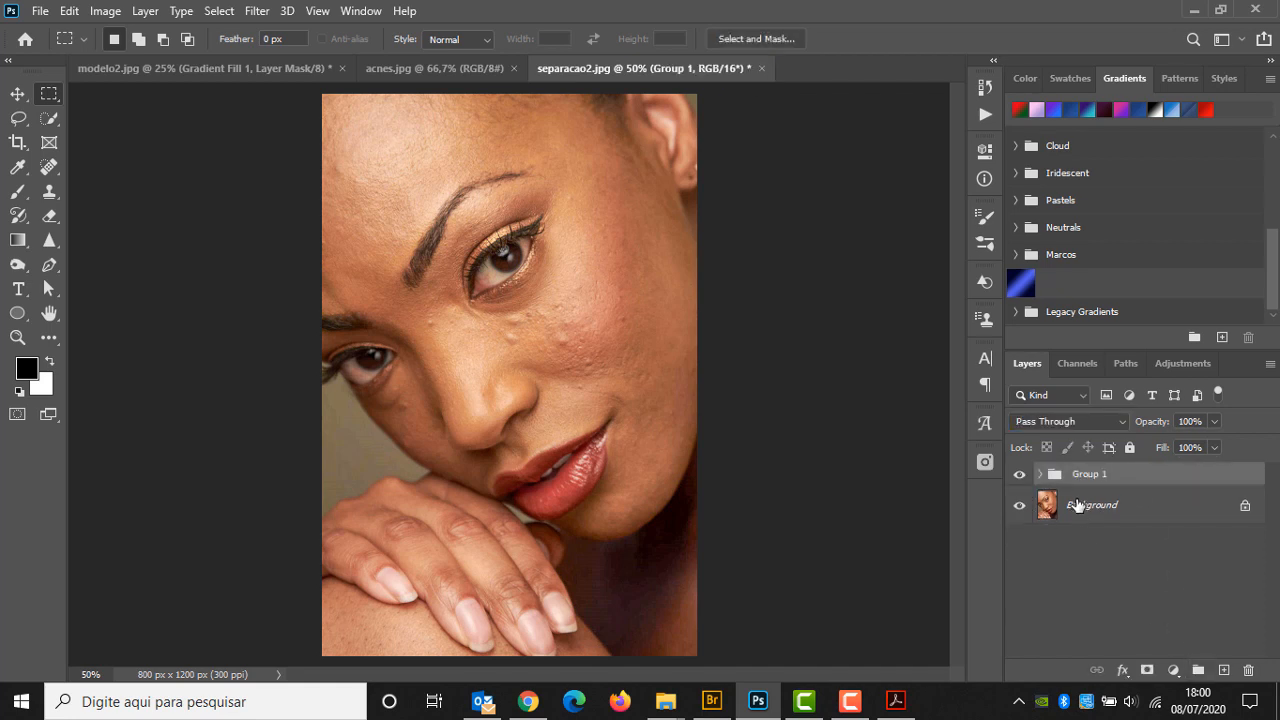
double_click(1088, 478)
text(tratada)
key(Return)
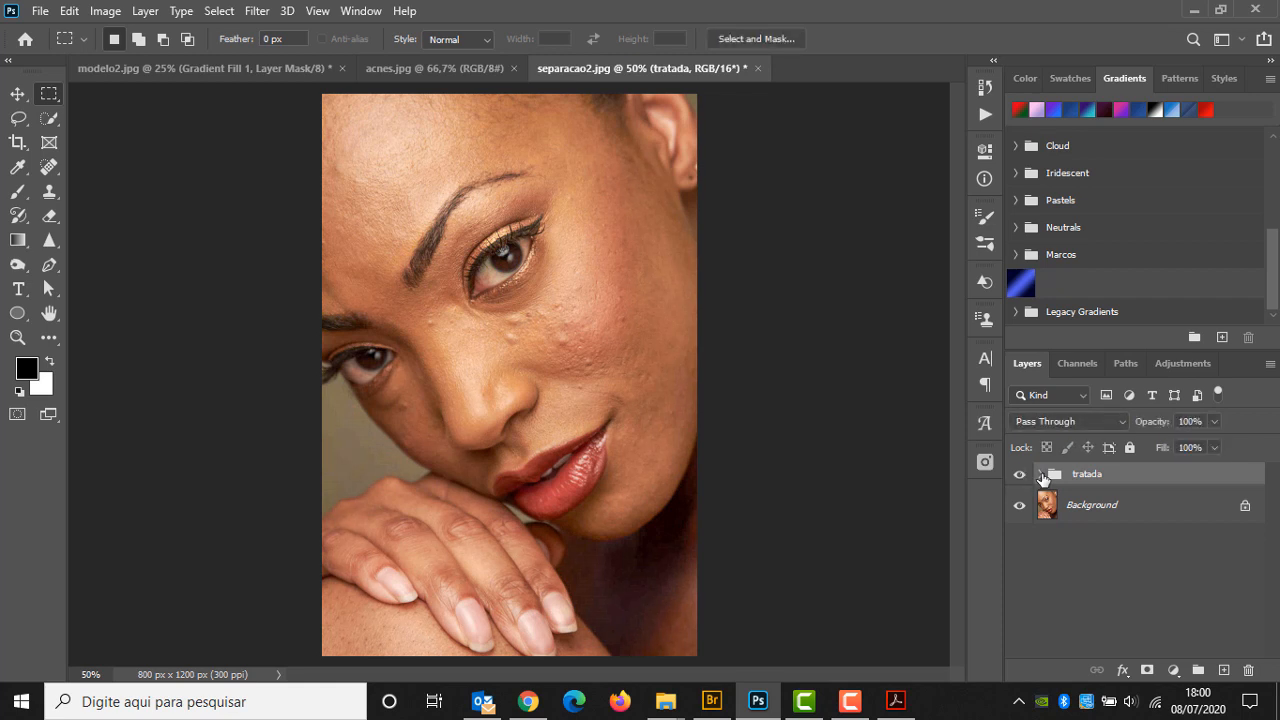
Expand the tratada group, select the BX layer, and hide and reshow ALT to compare the image without its texture.
click(1040, 474)
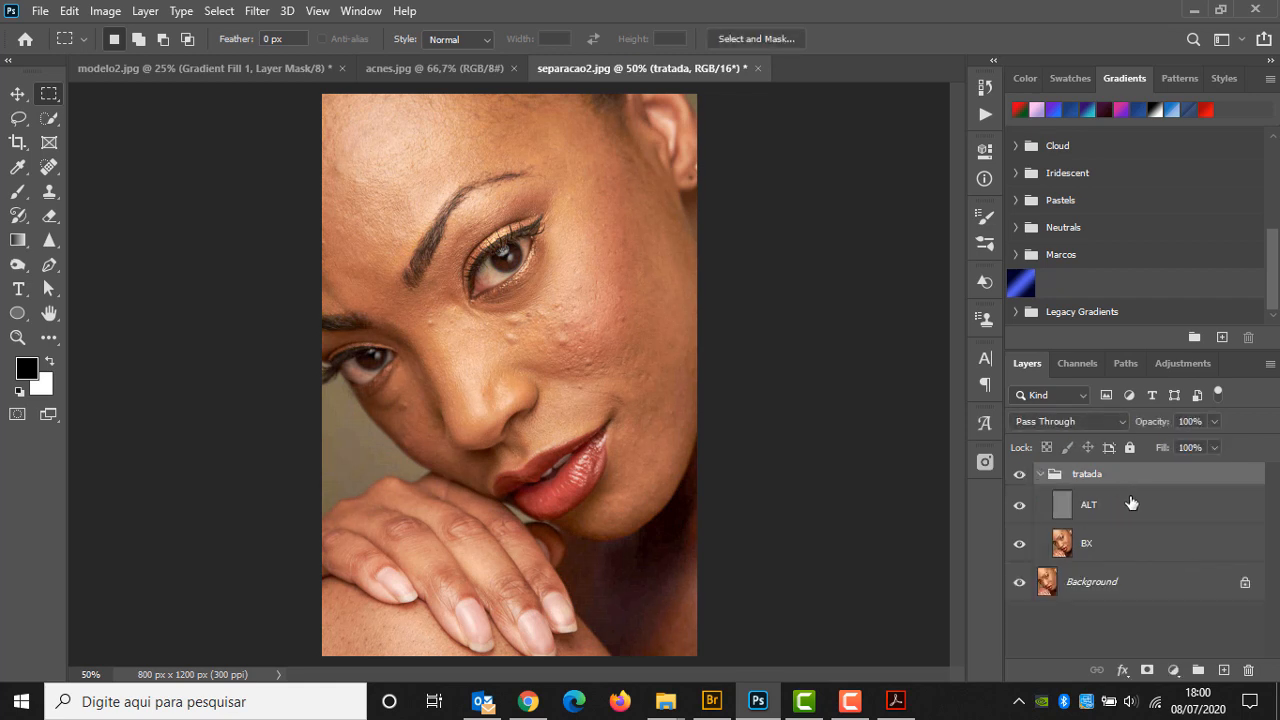
click(1131, 503)
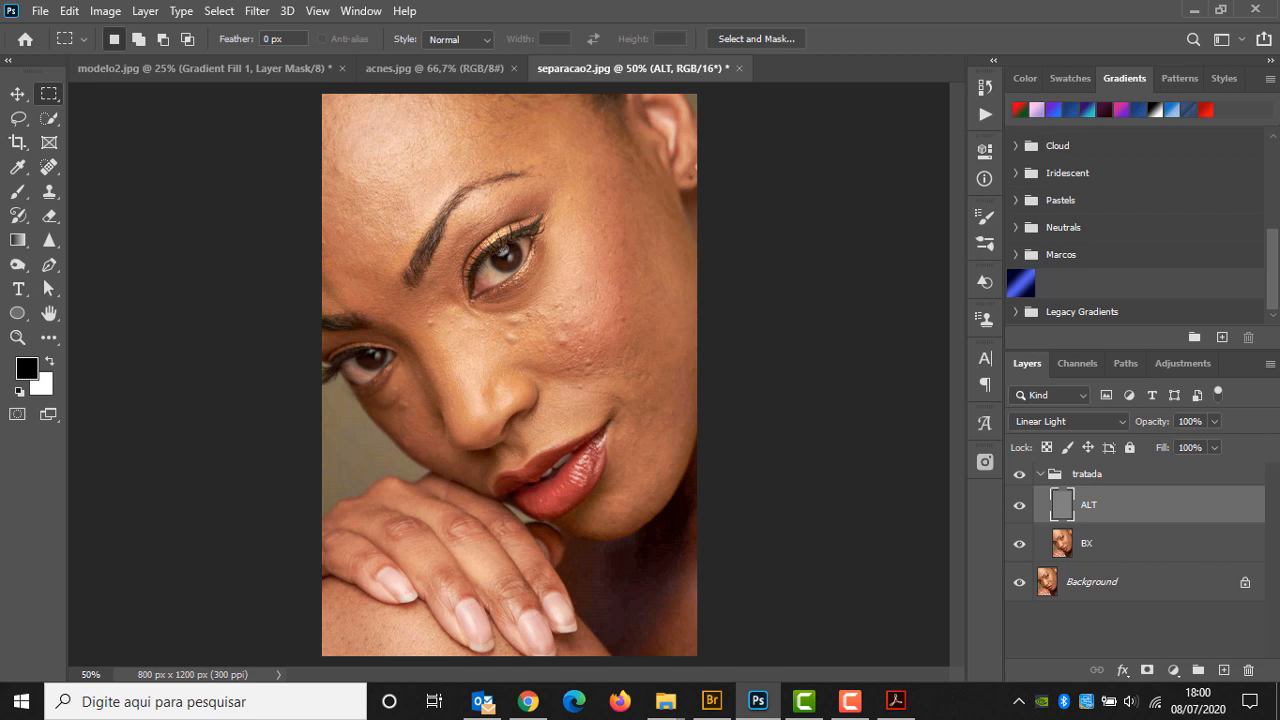
click(1105, 552)
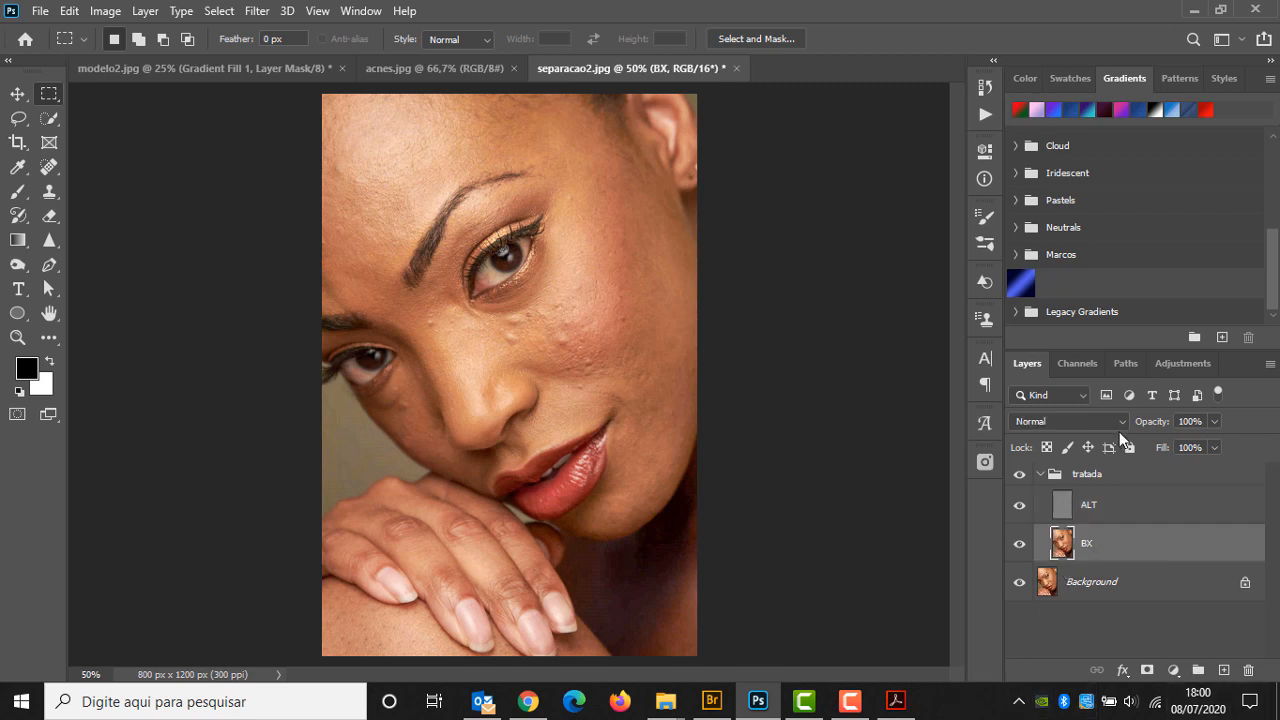
click(1020, 505)
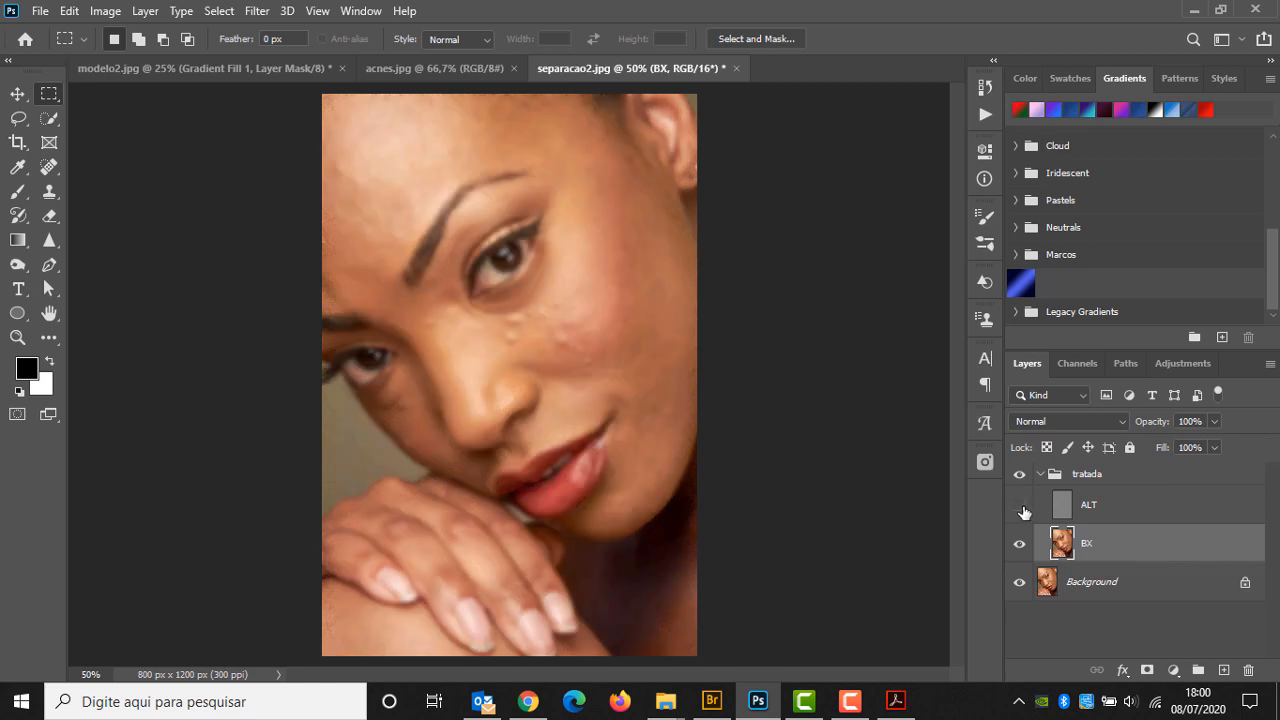
click(1021, 508)
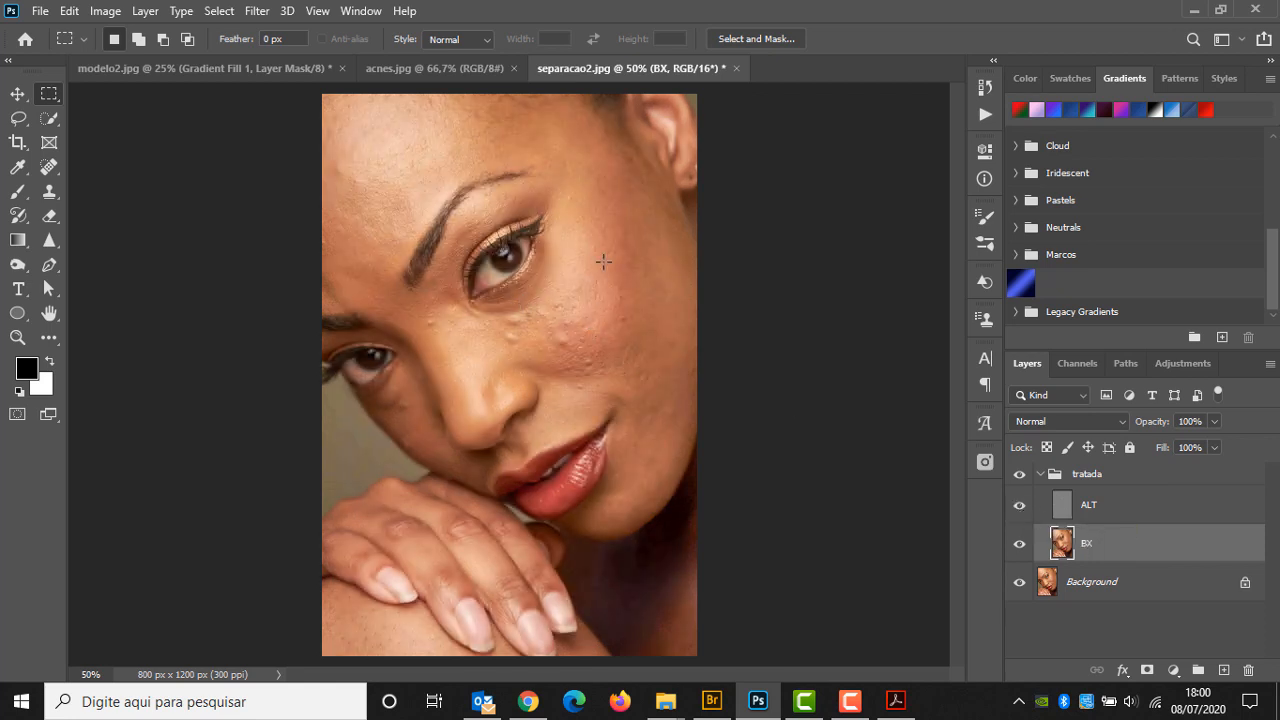
Lasso the forehead skin above the eyebrows on the BX layer and check the selection's edge in Quick Mask mode.
key(l)
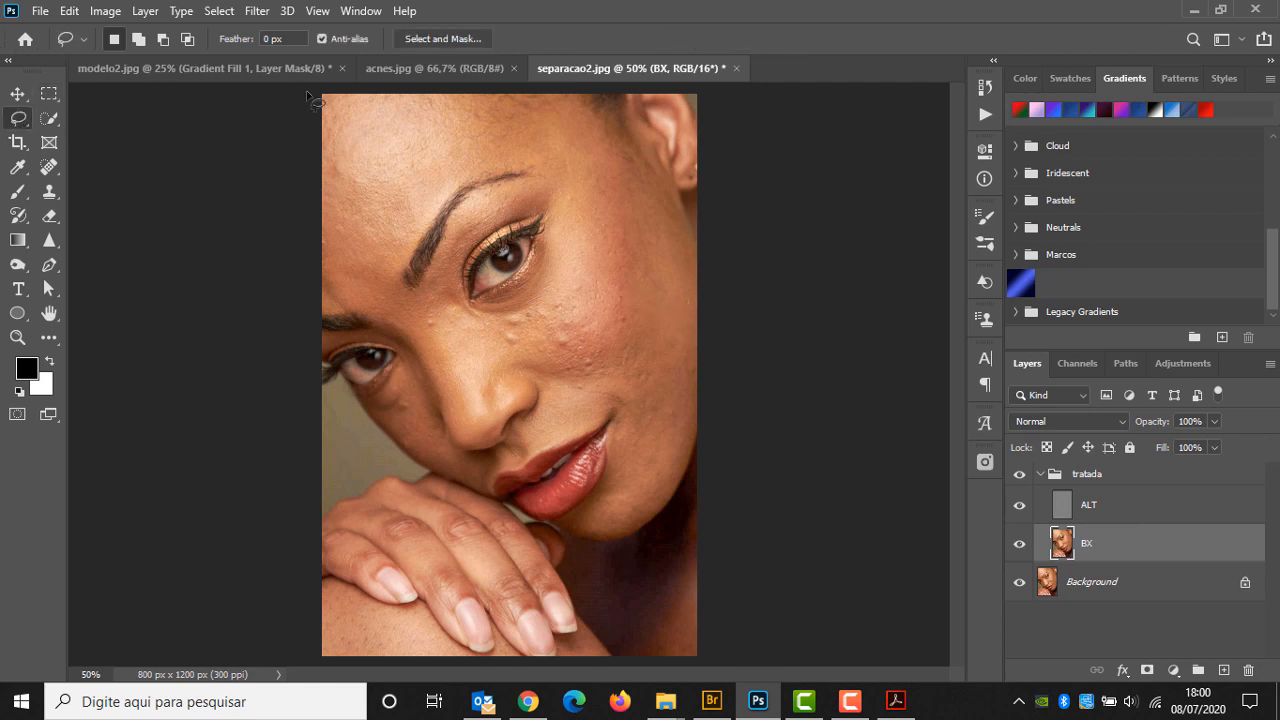
mouse_move(310, 96)
mouse_down()
mouse_move(583, 113)
mouse_move(557, 147)
mouse_move(480, 161)
mouse_move(419, 193)
mouse_move(391, 255)
mouse_move(332, 291)
mouse_move(222, 209)
mouse_move(248, 101)
mouse_move(330, 102)
mouse_up()
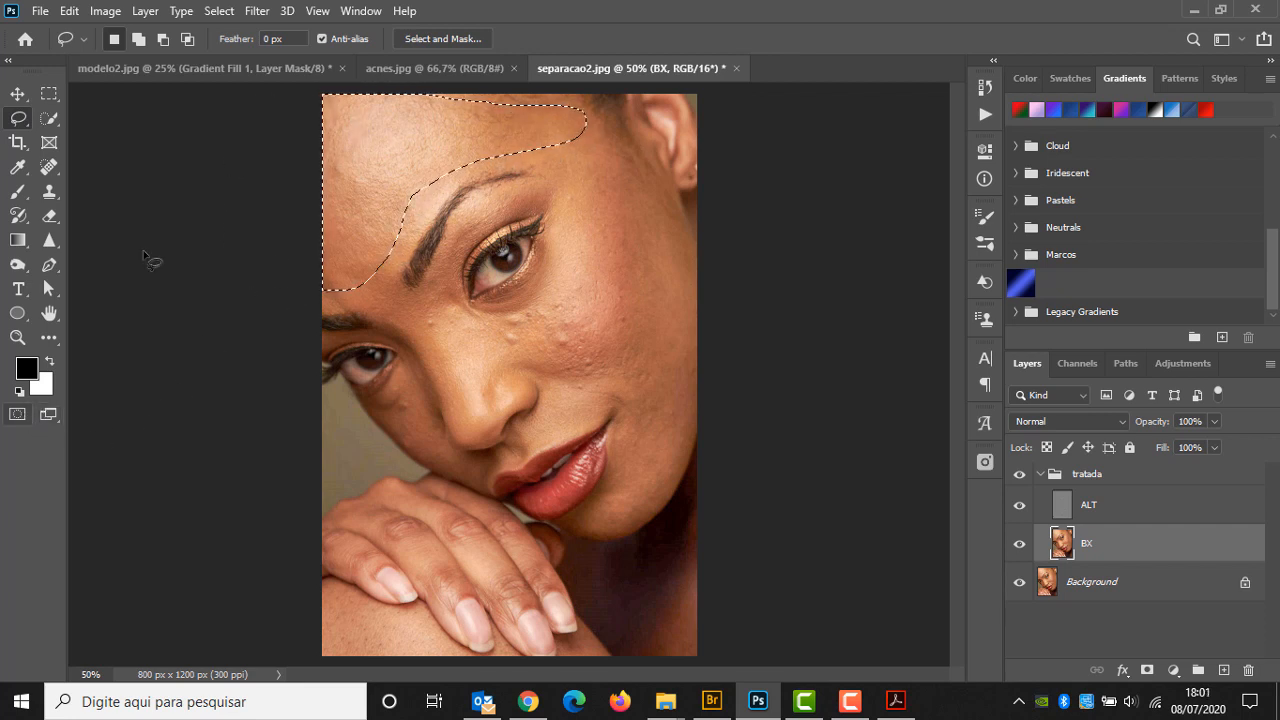
click(18, 416)
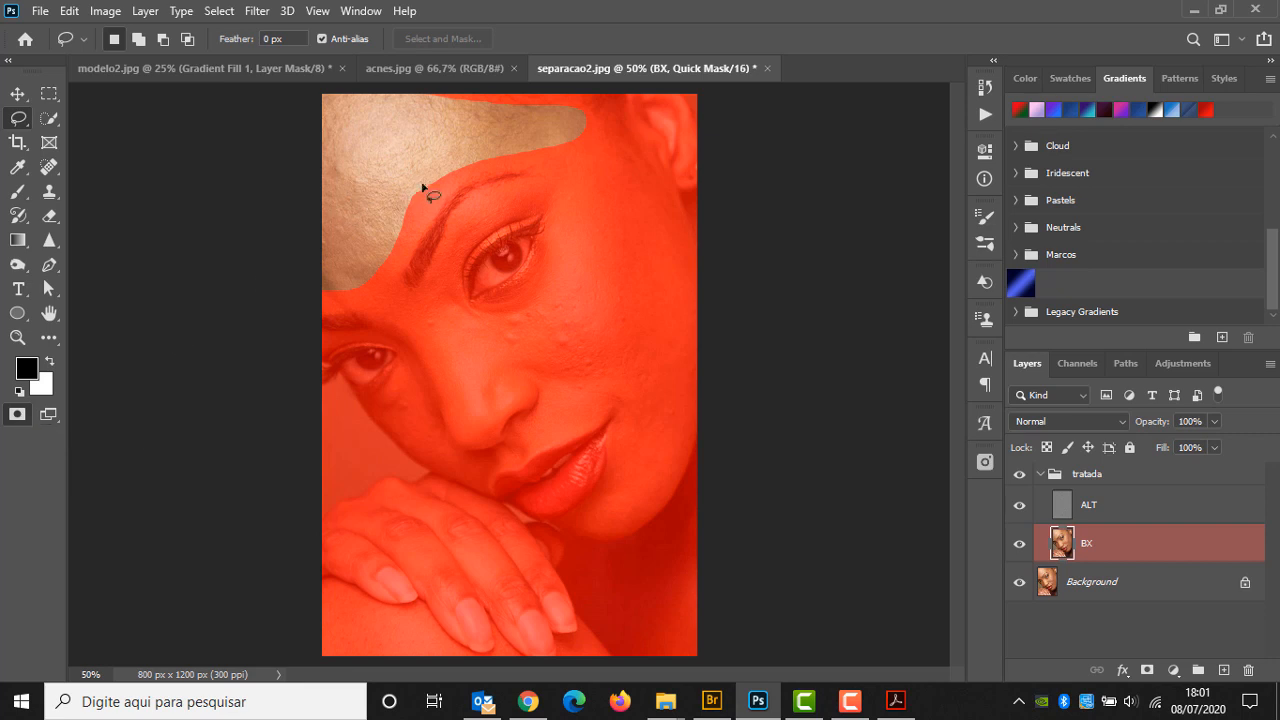
click(18, 414)
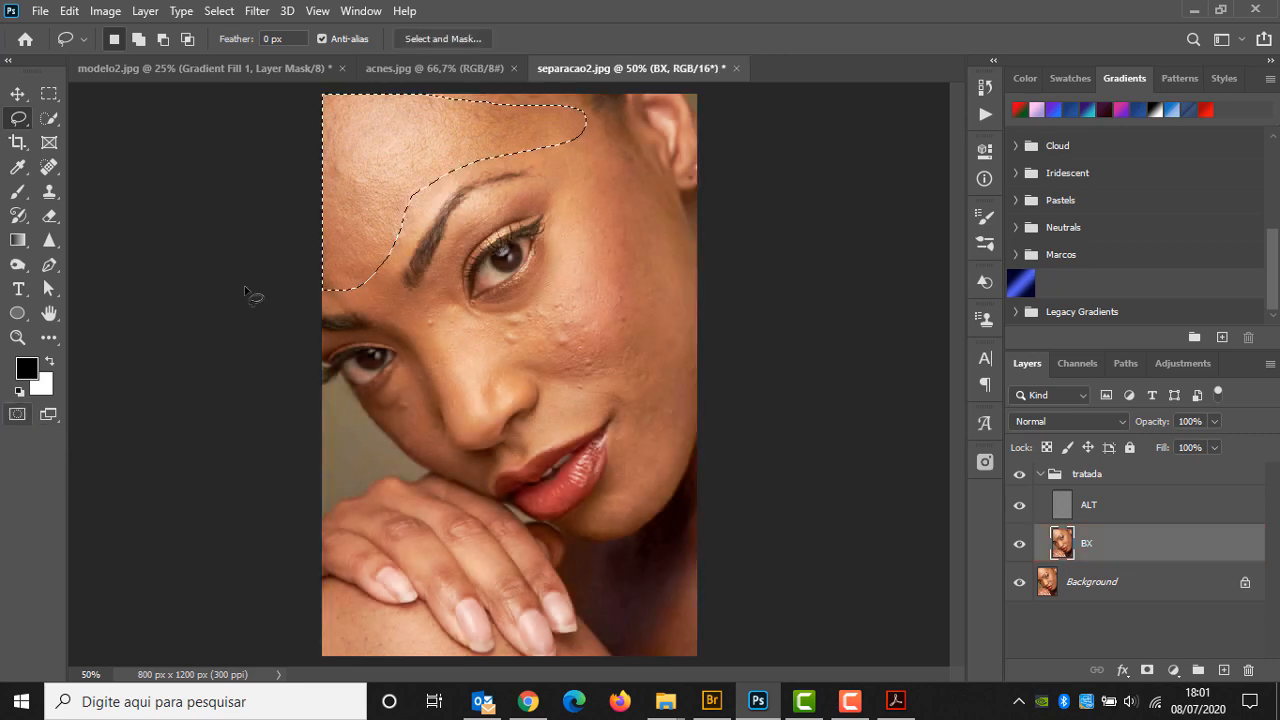
Feather the forehead selection by 12 pixels and check its softened edge in Quick Mask mode.
click(220, 12)
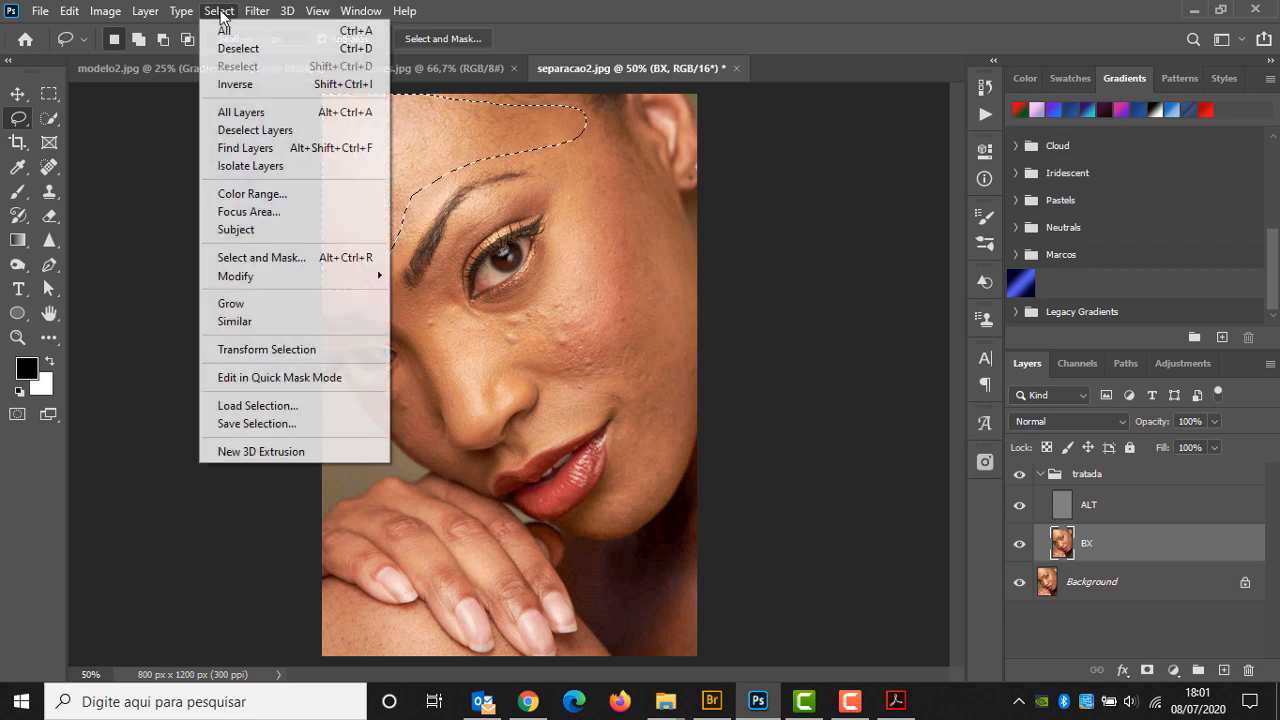
mouse_move(271, 277)
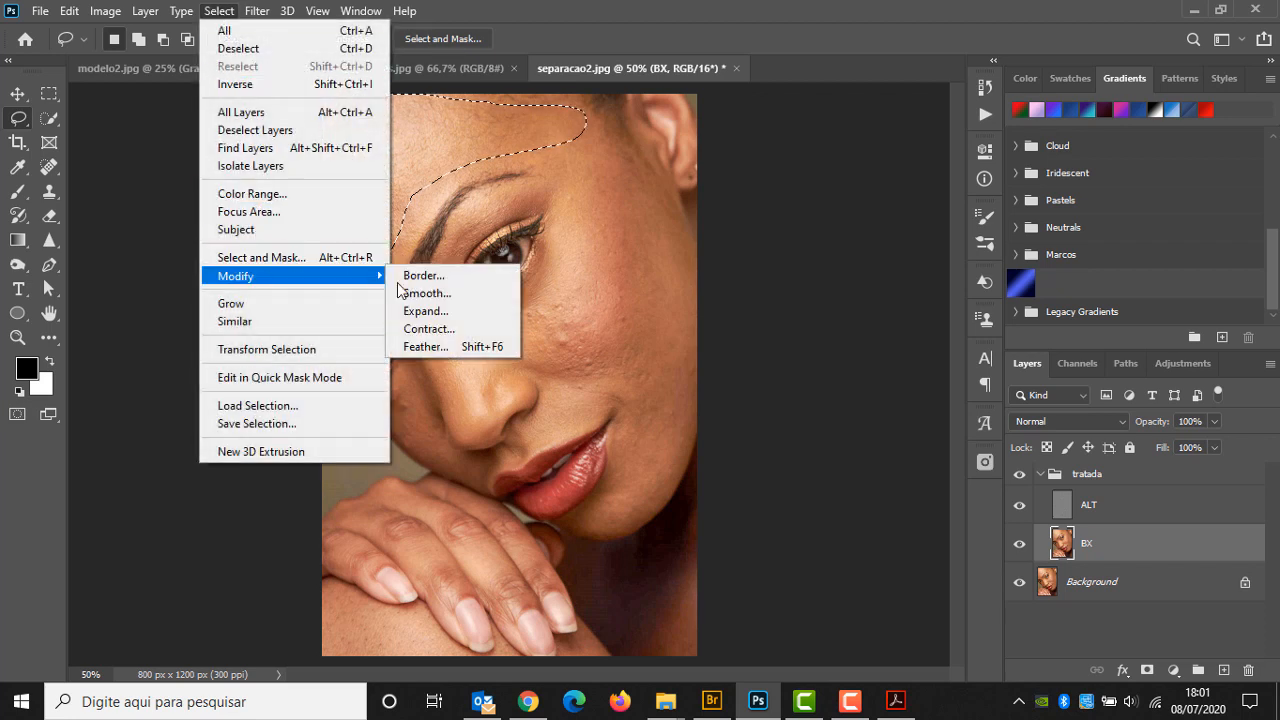
click(463, 346)
text(12)
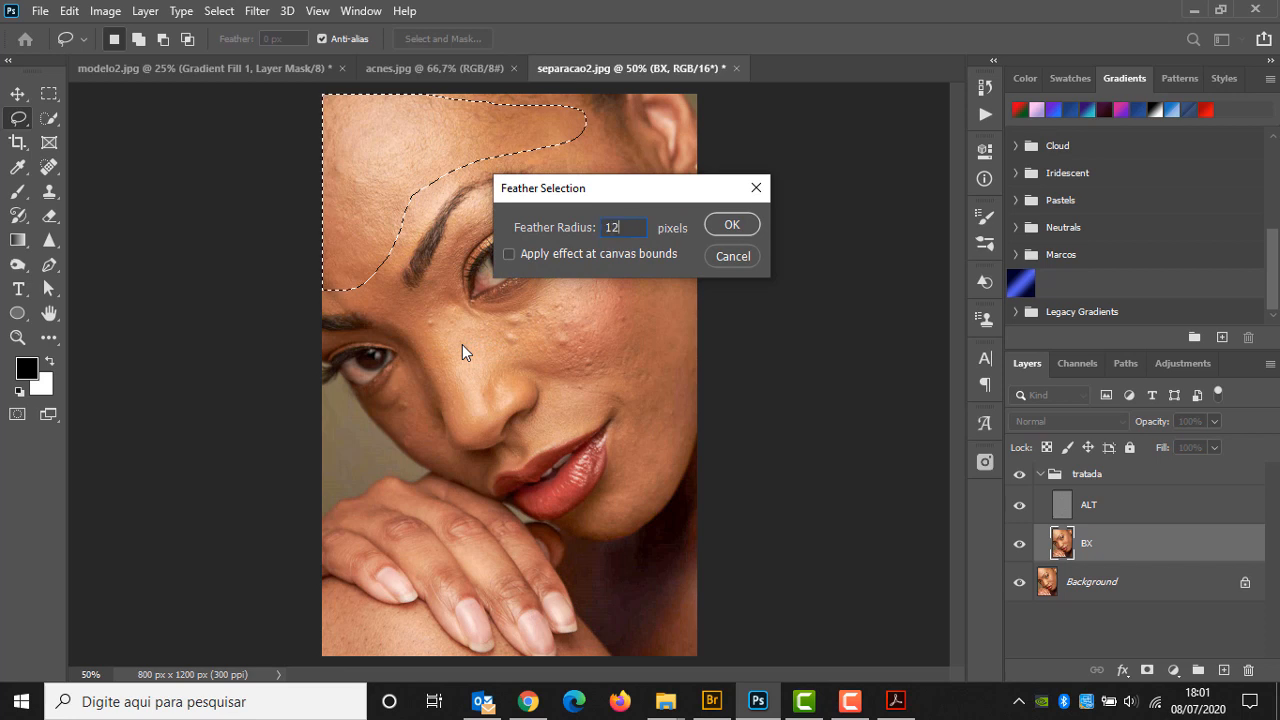
key(Return)
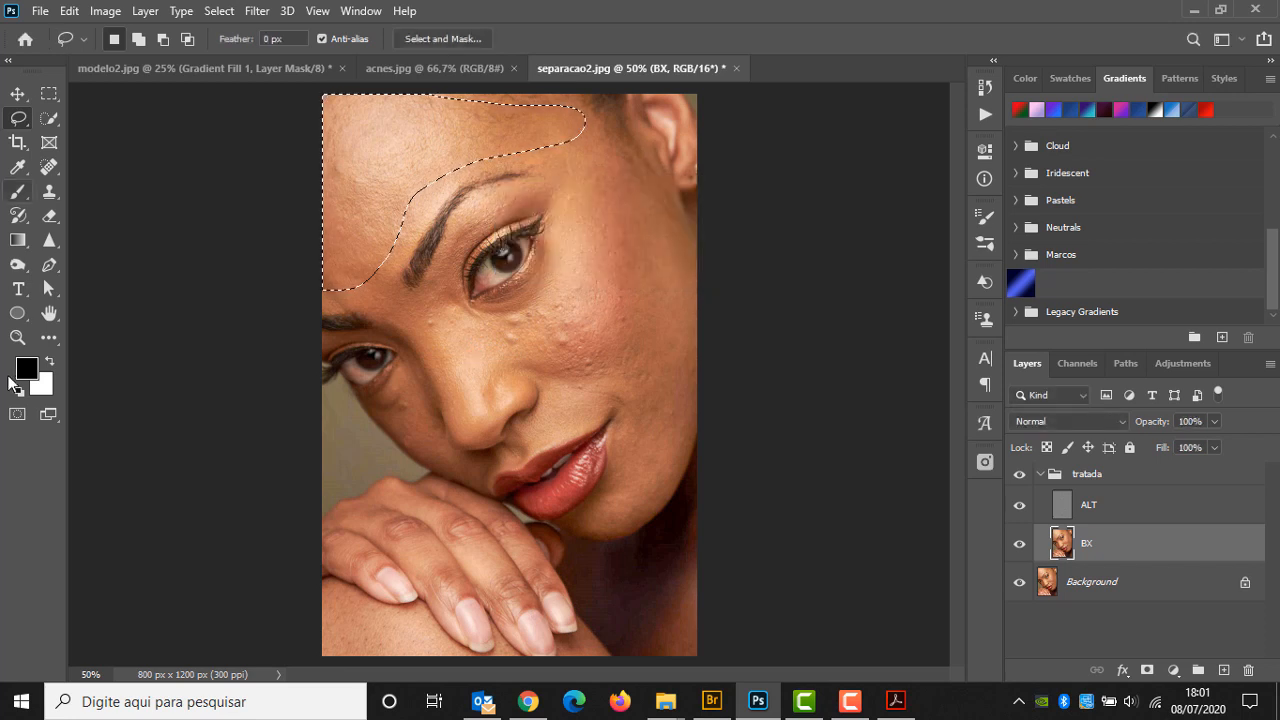
click(18, 415)
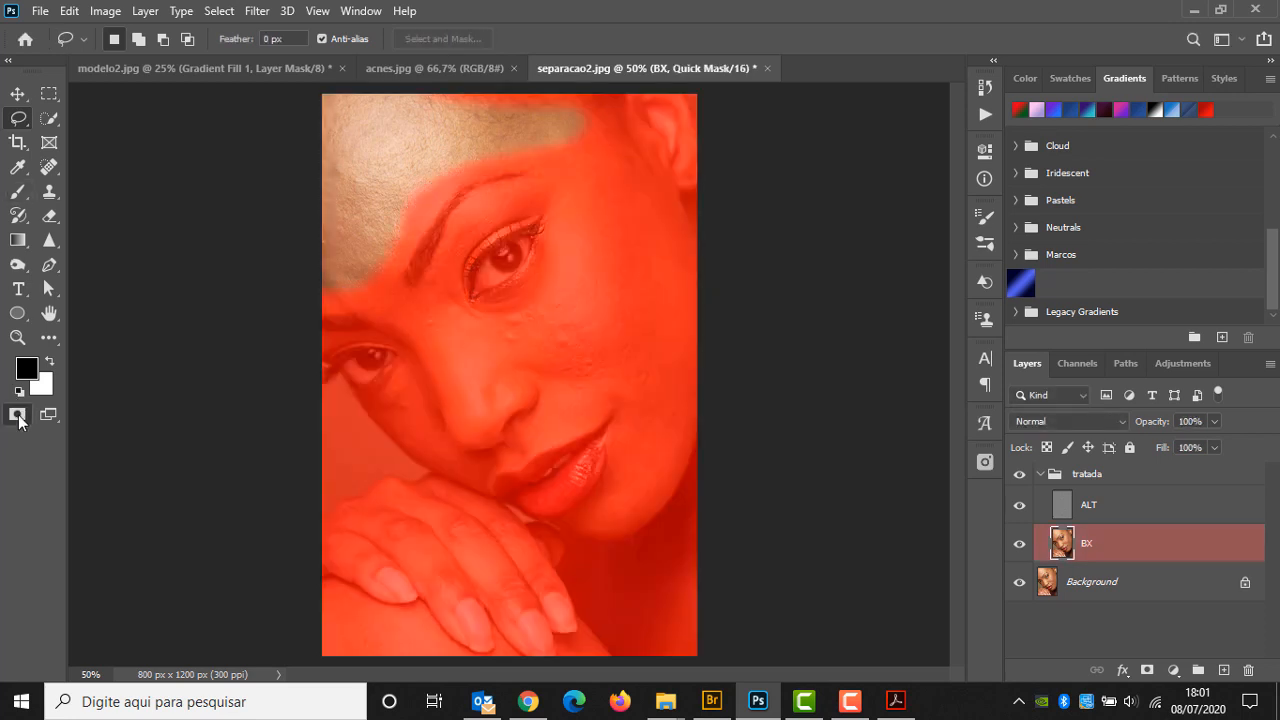
click(18, 415)
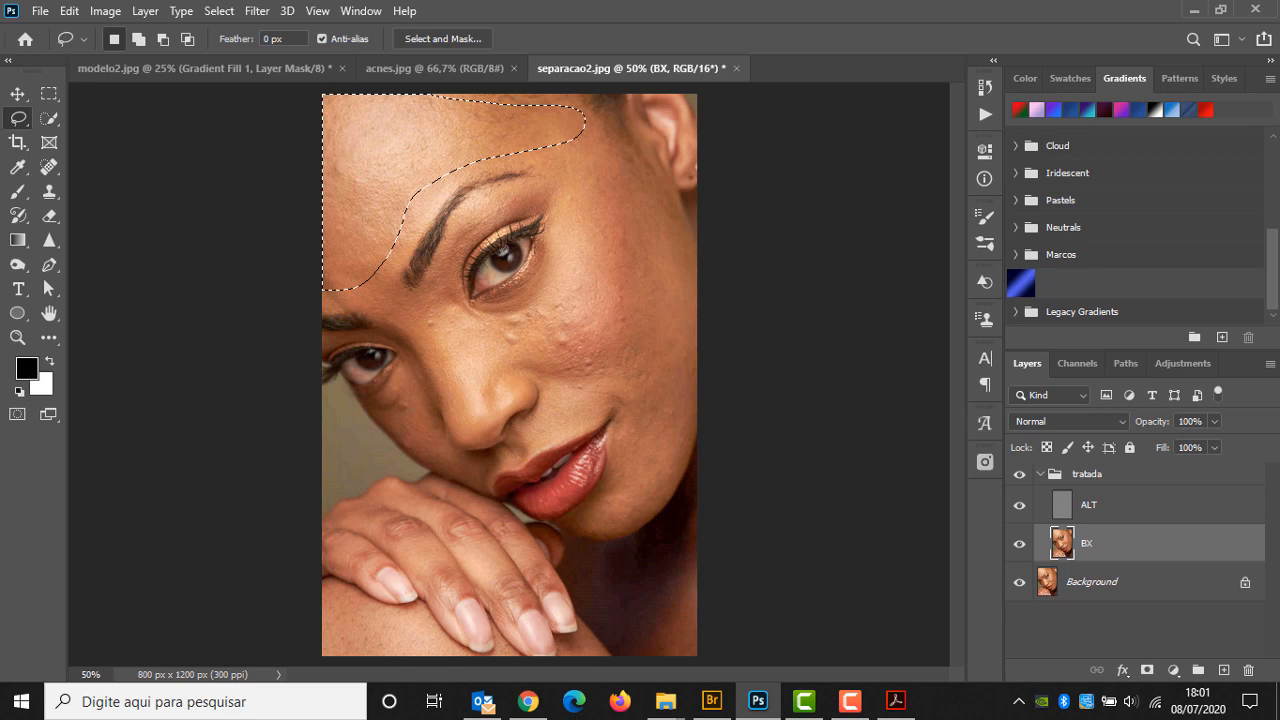
Blur the forehead selection on BX with Gaussian Blur, comparing radii of 12 and 60 pixels before applying 26, and deselect it.
click(255, 11)
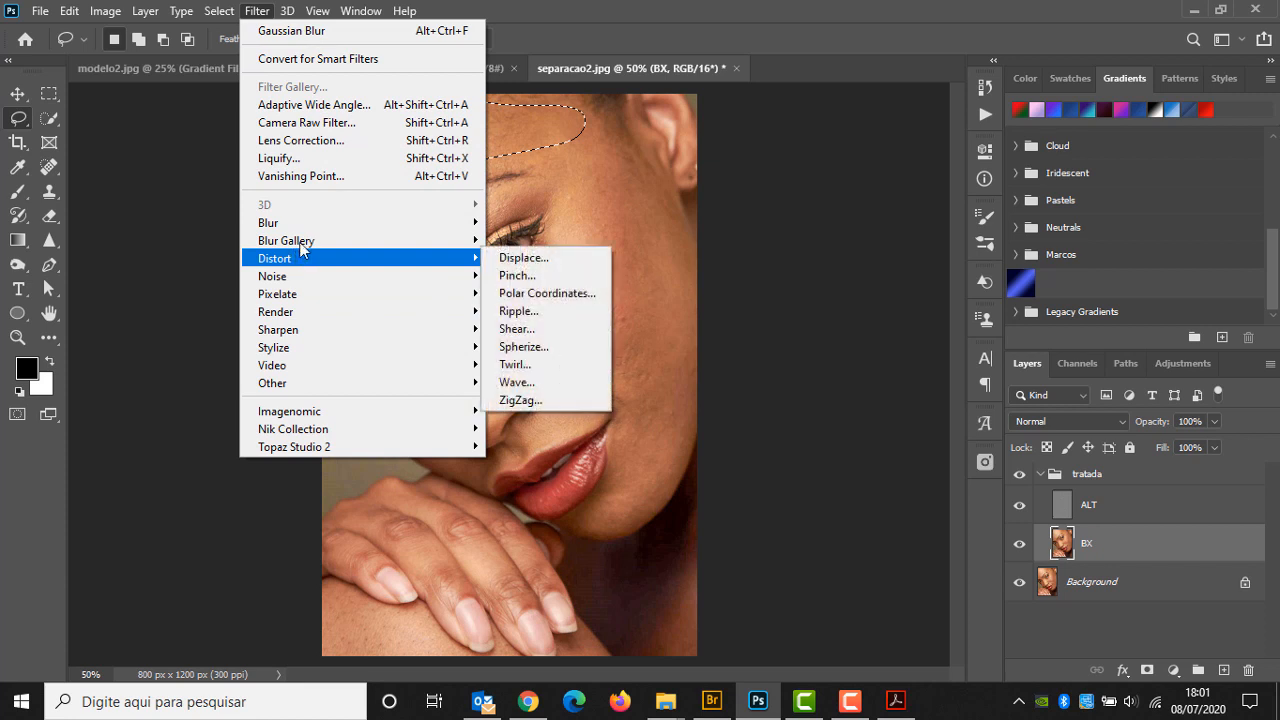
mouse_move(306, 223)
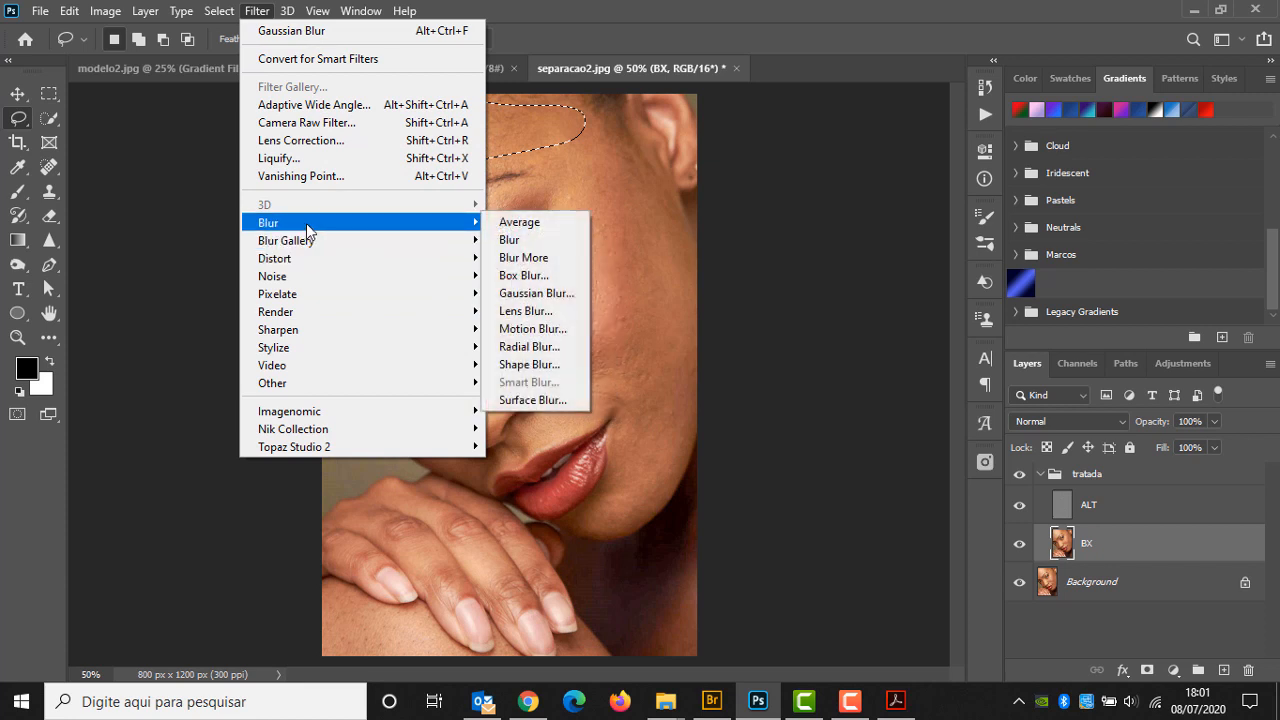
click(567, 293)
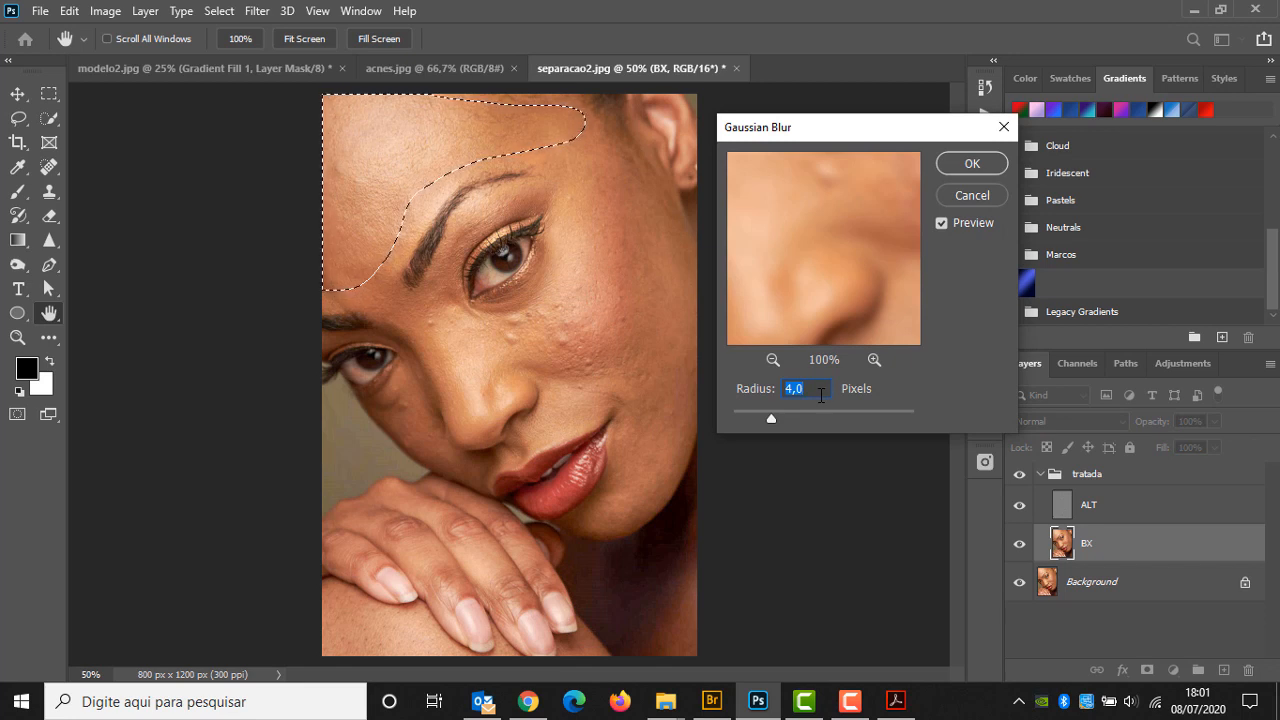
text(26)
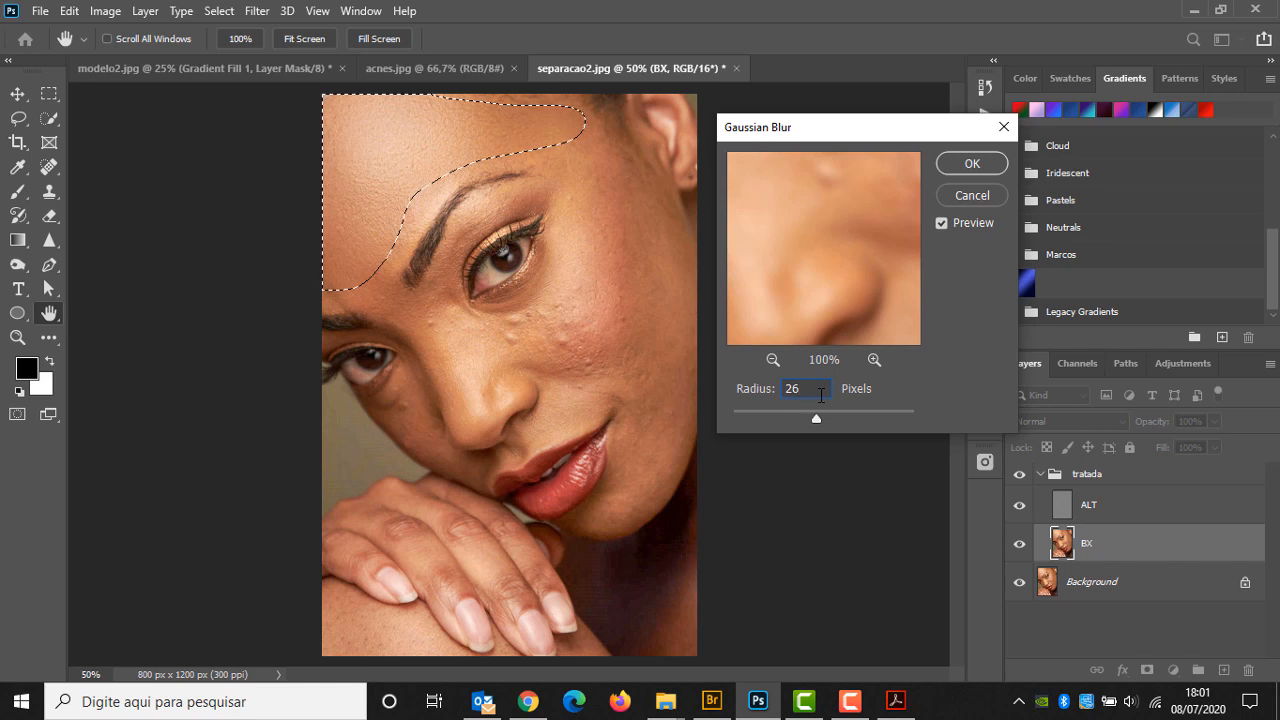
drag(802, 388, 712, 376)
text(12)
drag(803, 389, 744, 392)
text(60)
drag(812, 387, 703, 382)
text(26)
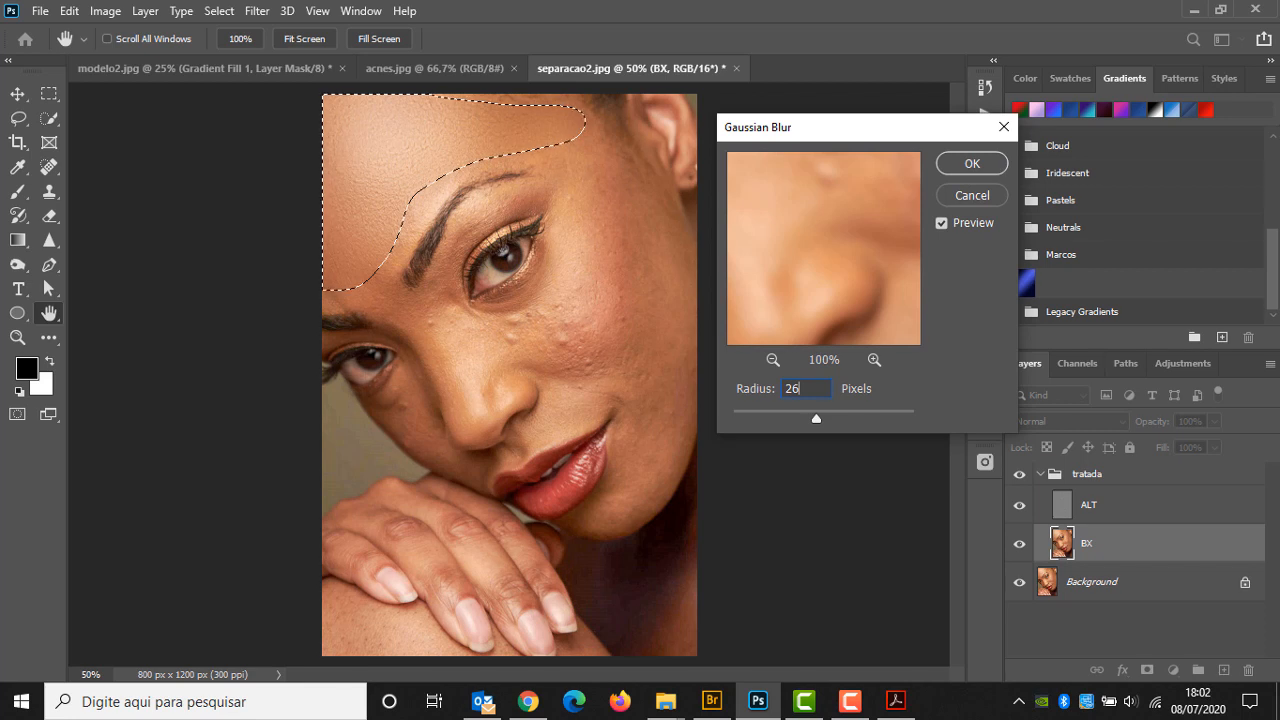
click(970, 167)
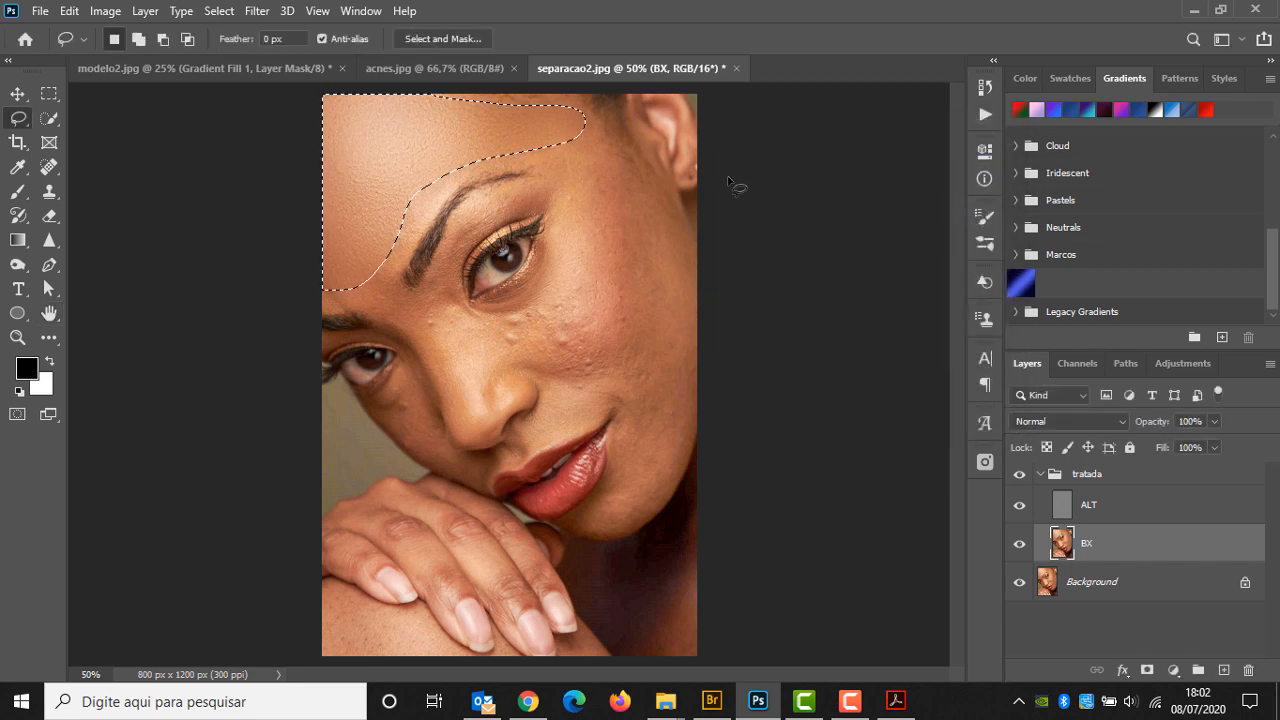
key(ctrl+d)
Lasso the near cheek from the temple down to beside the mouth and feather the selection by 12 pixels.
mouse_move(540, 157)
mouse_down()
mouse_move(574, 187)
mouse_move(578, 228)
mouse_move(563, 272)
mouse_move(500, 318)
mouse_move(494, 348)
mouse_move(525, 374)
mouse_move(630, 402)
mouse_move(652, 436)
mouse_move(737, 398)
mouse_move(769, 258)
mouse_move(709, 198)
mouse_move(545, 168)
mouse_up()
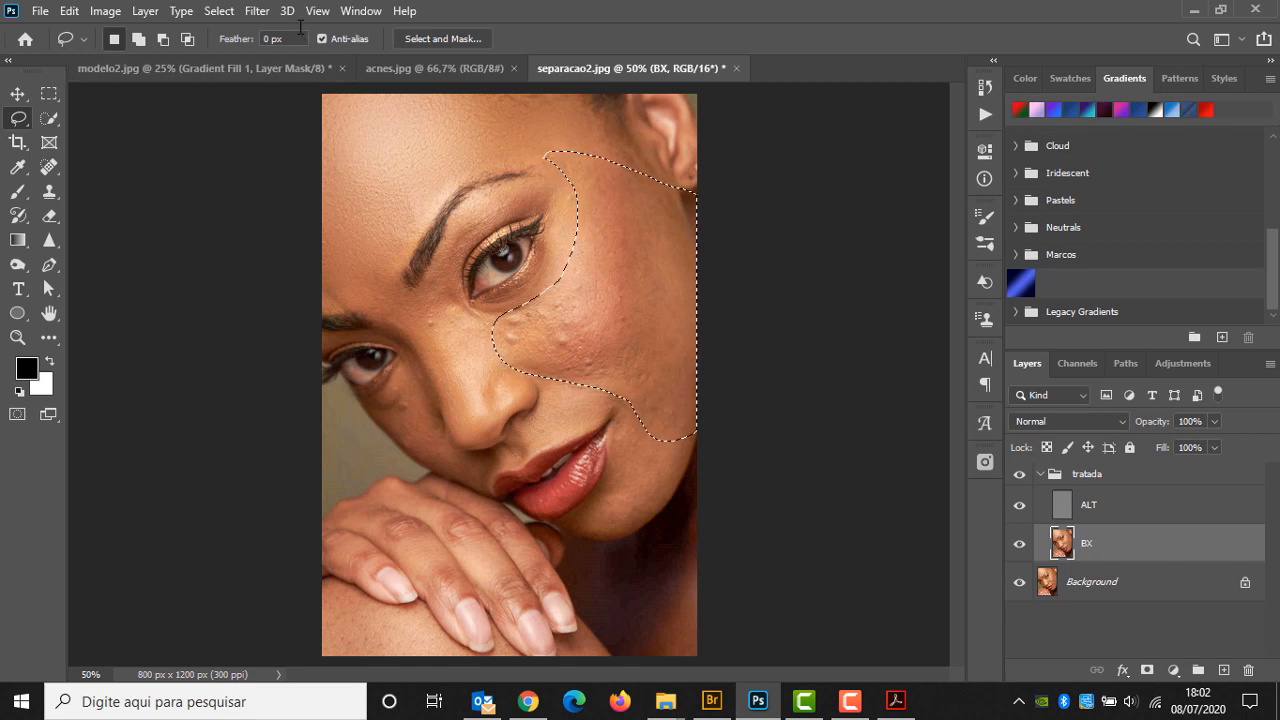
click(222, 11)
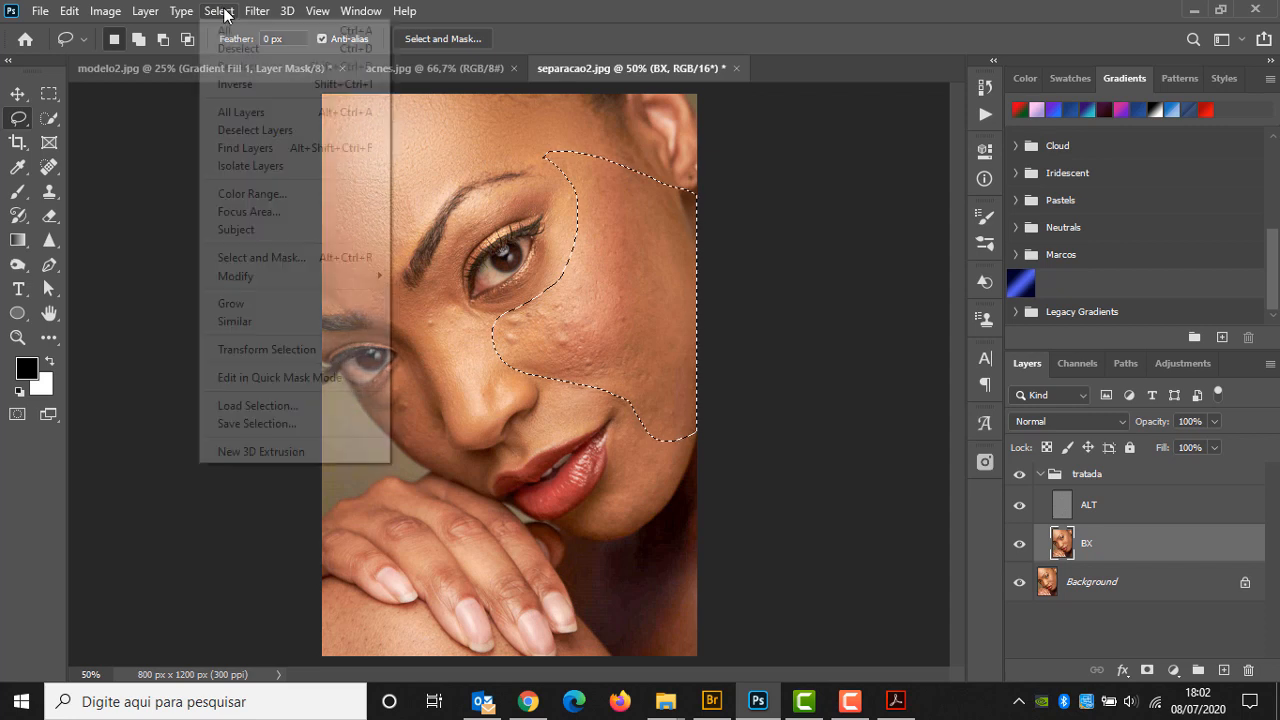
mouse_move(330, 277)
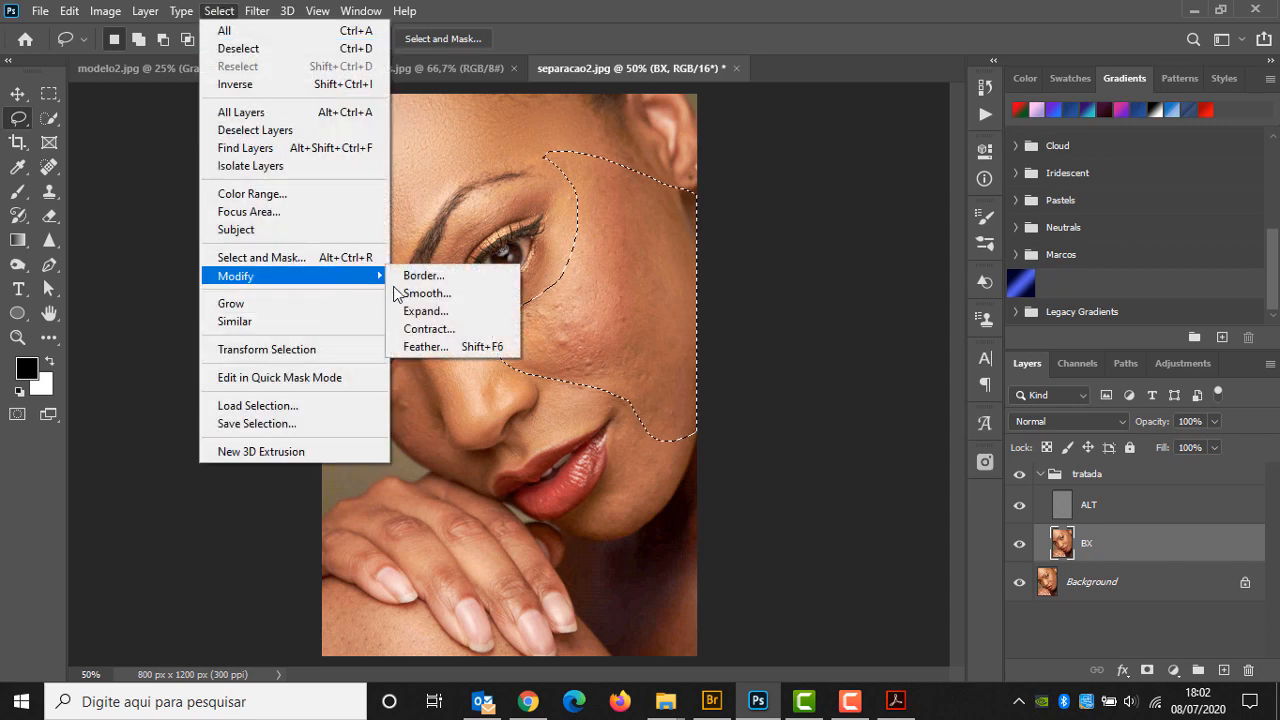
click(464, 346)
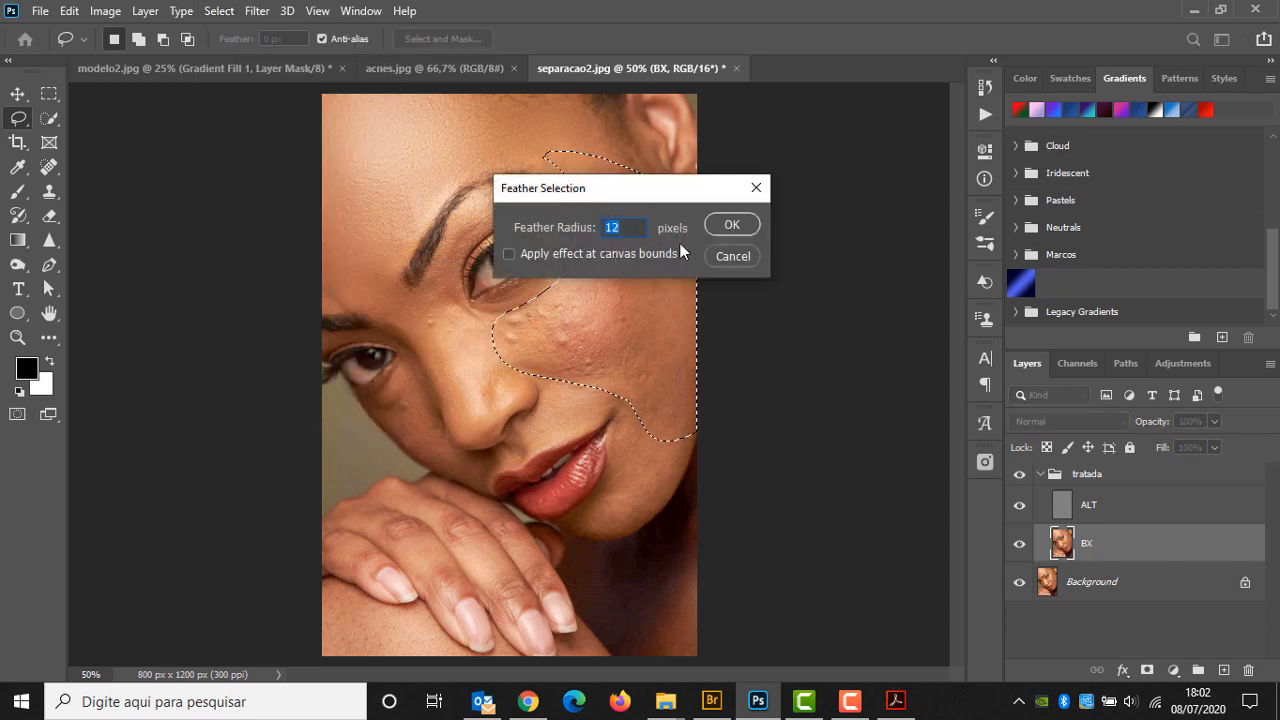
click(728, 225)
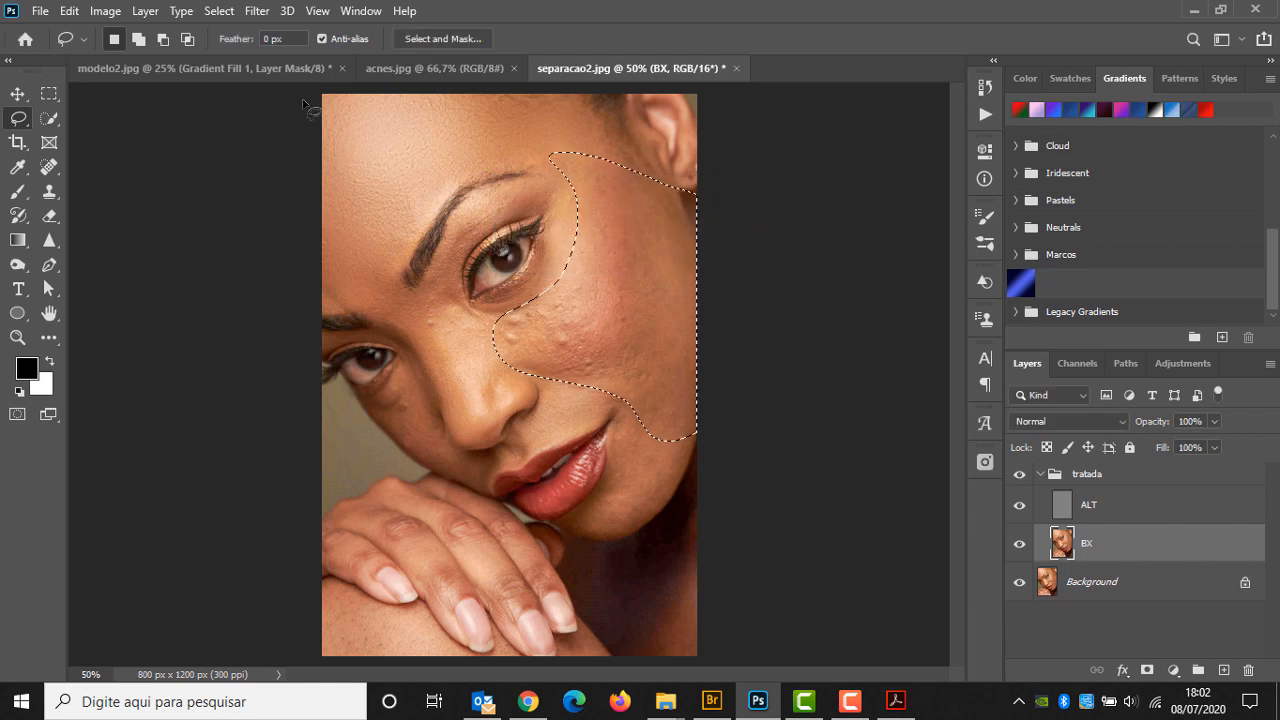
Reapply the last Gaussian Blur to the near cheek selection on BX and hide the selection outline.
click(220, 11)
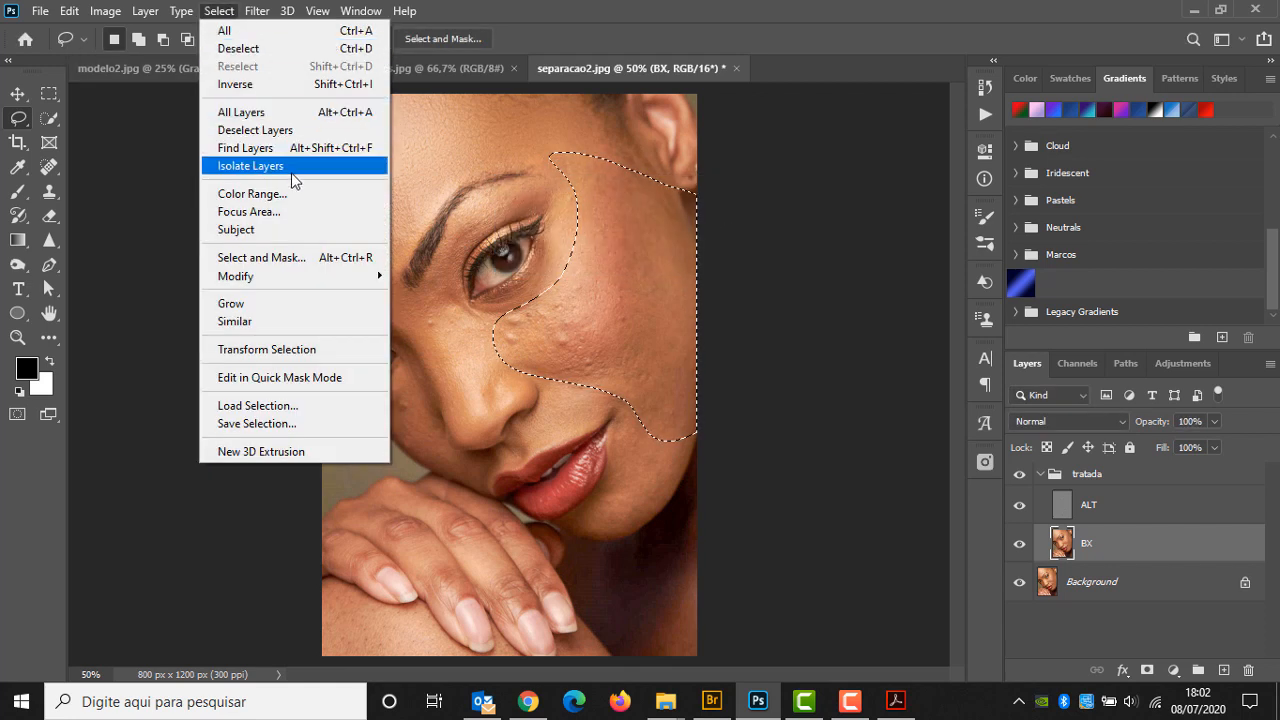
mouse_move(257, 11)
click(288, 33)
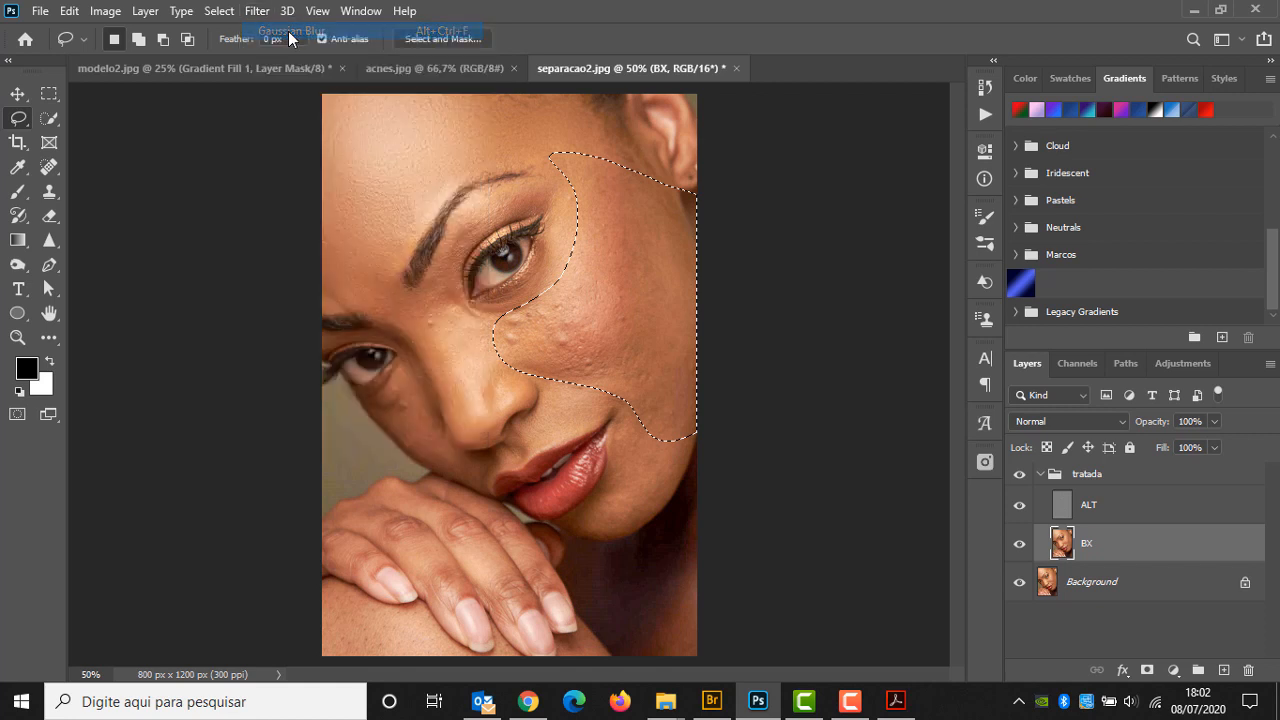
key(ctrl+h)
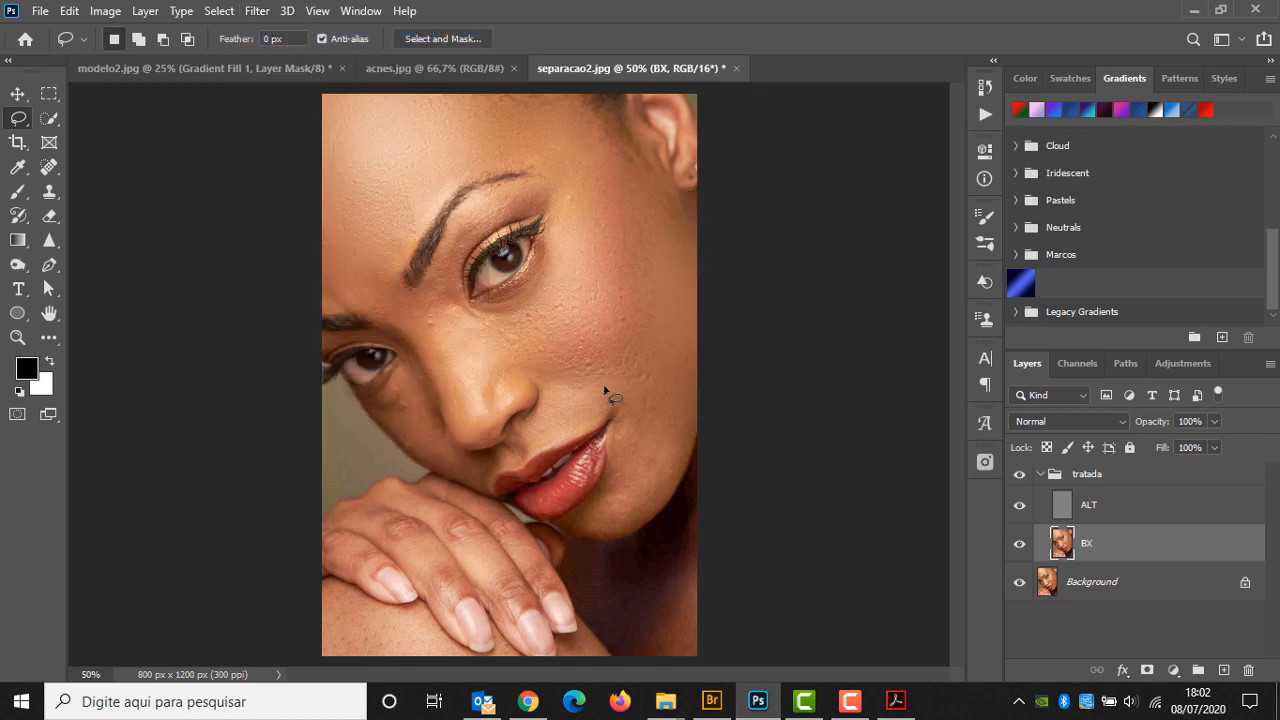
Try the last Gaussian Blur on an unfeathered lasso selection of the far cheek, and deselect it.
mouse_move(391, 437)
mouse_down()
mouse_move(450, 478)
mouse_move(466, 470)
mouse_move(424, 385)
mouse_move(408, 384)
mouse_up()
click(266, 12)
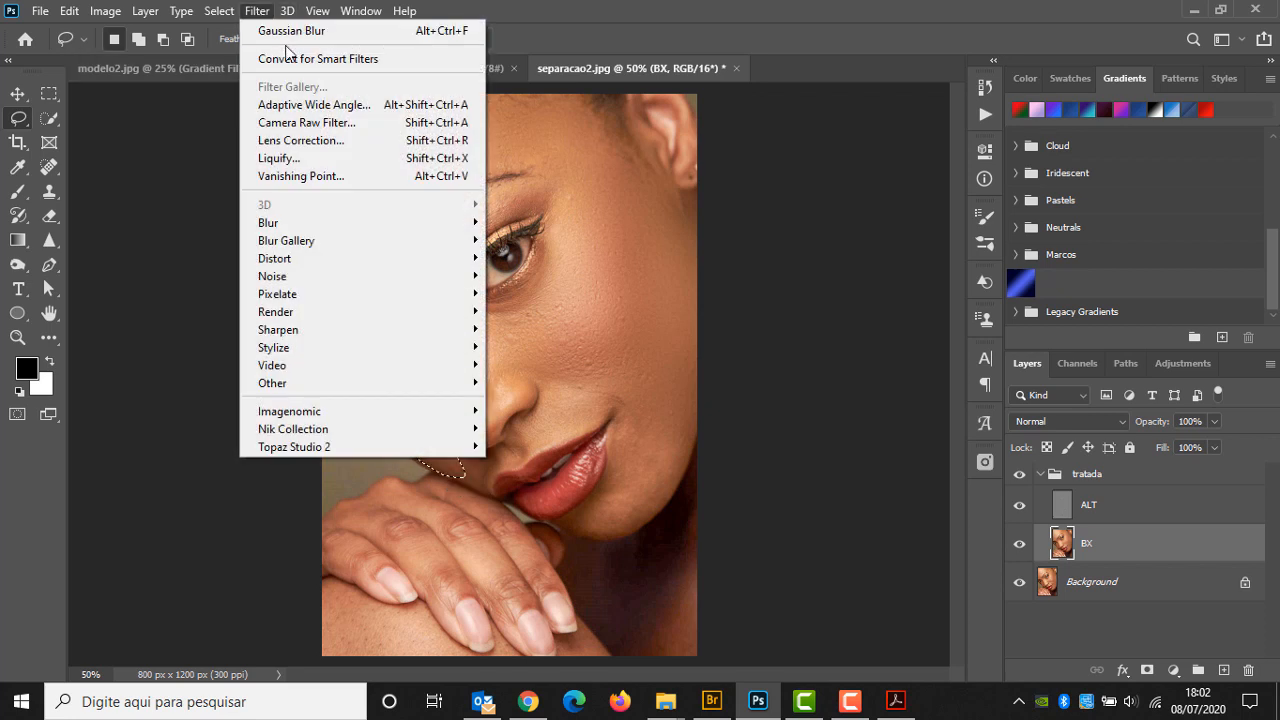
click(290, 31)
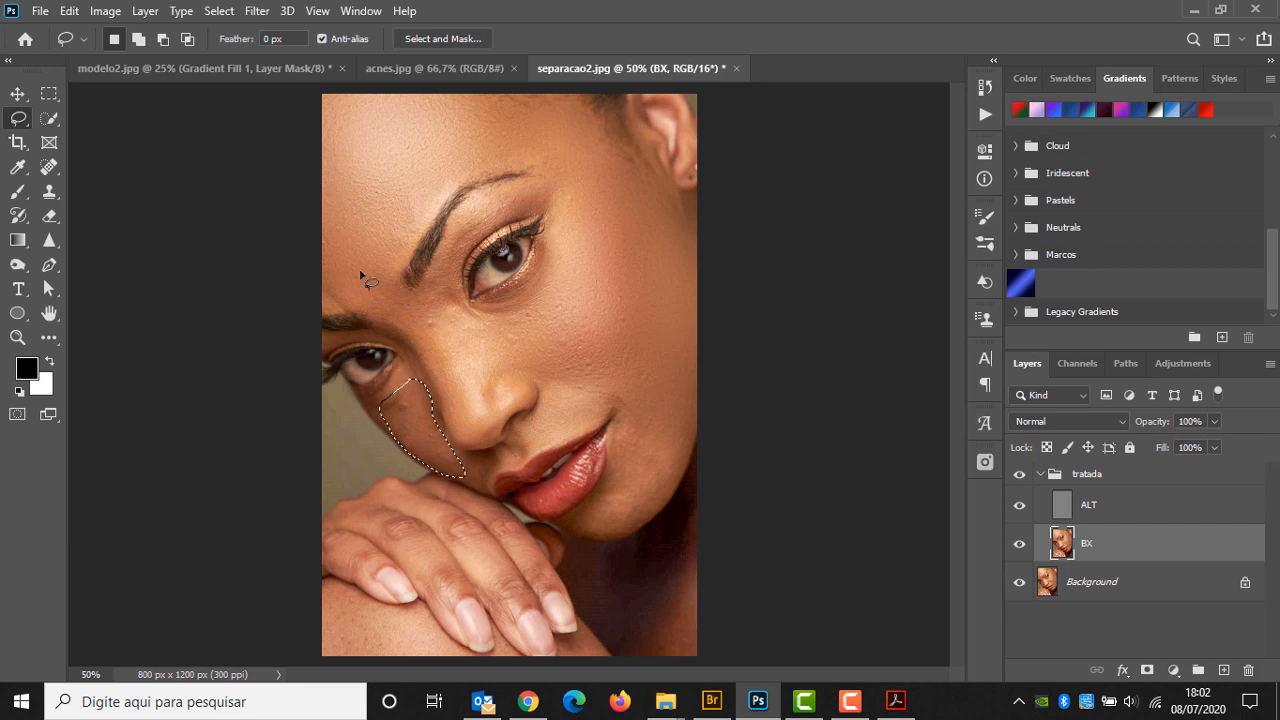
key(ctrl+d)
Set the Lasso feather to 12 px, select the far cheek beneath the eye, reapply the last Gaussian Blur, and deselect.
drag(287, 39, 202, 30)
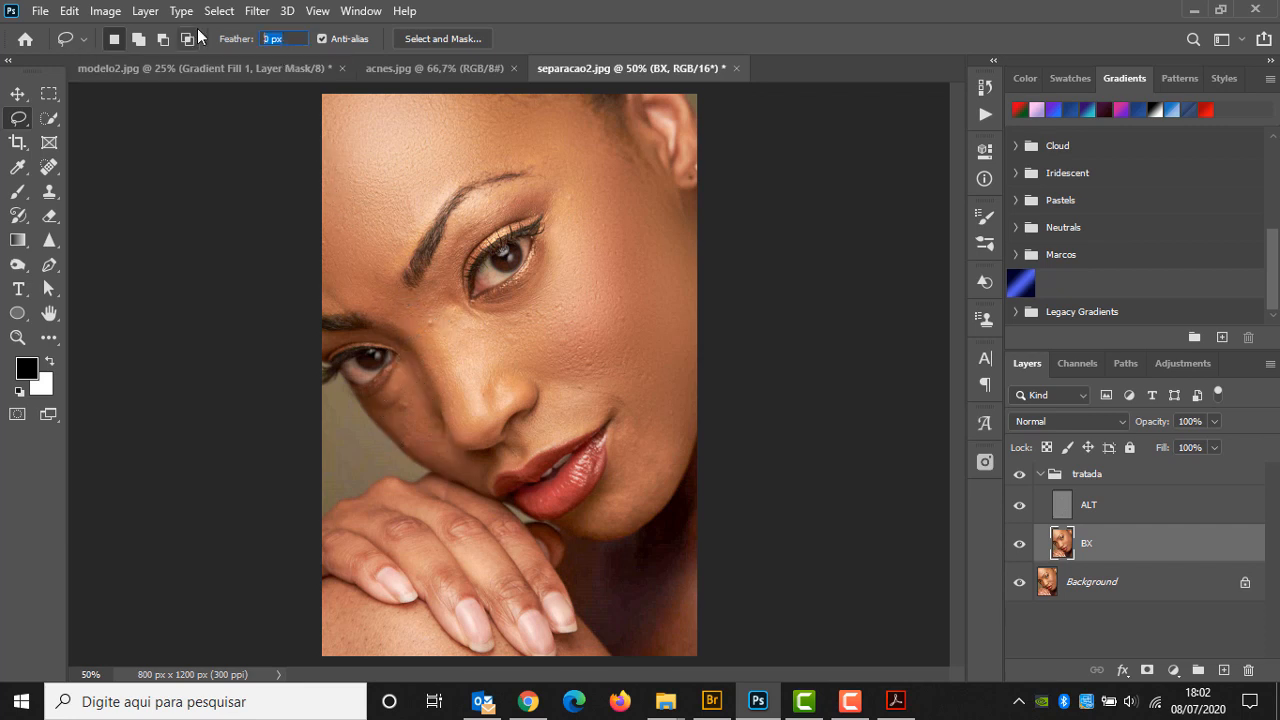
text(12)
key(Return)
mouse_move(380, 418)
mouse_down()
mouse_move(425, 456)
mouse_move(445, 453)
mouse_up()
drag(424, 384, 414, 374)
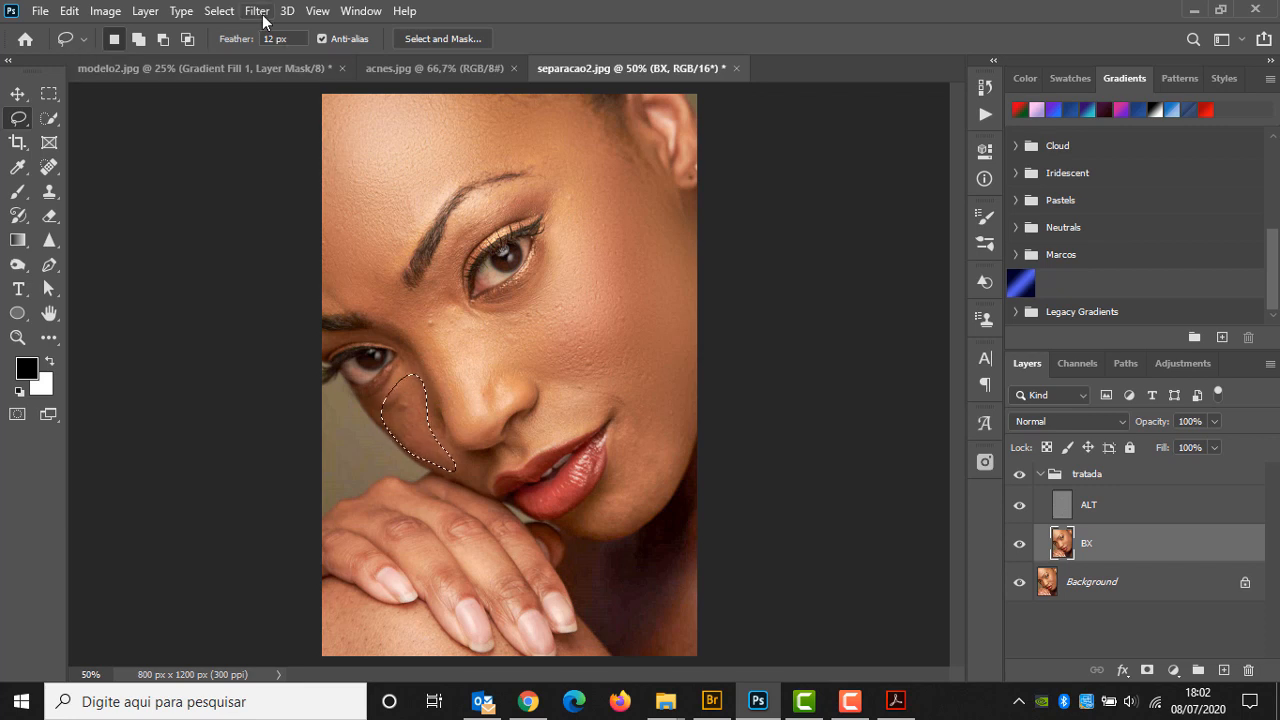
click(257, 11)
click(285, 29)
key(ctrl+d)
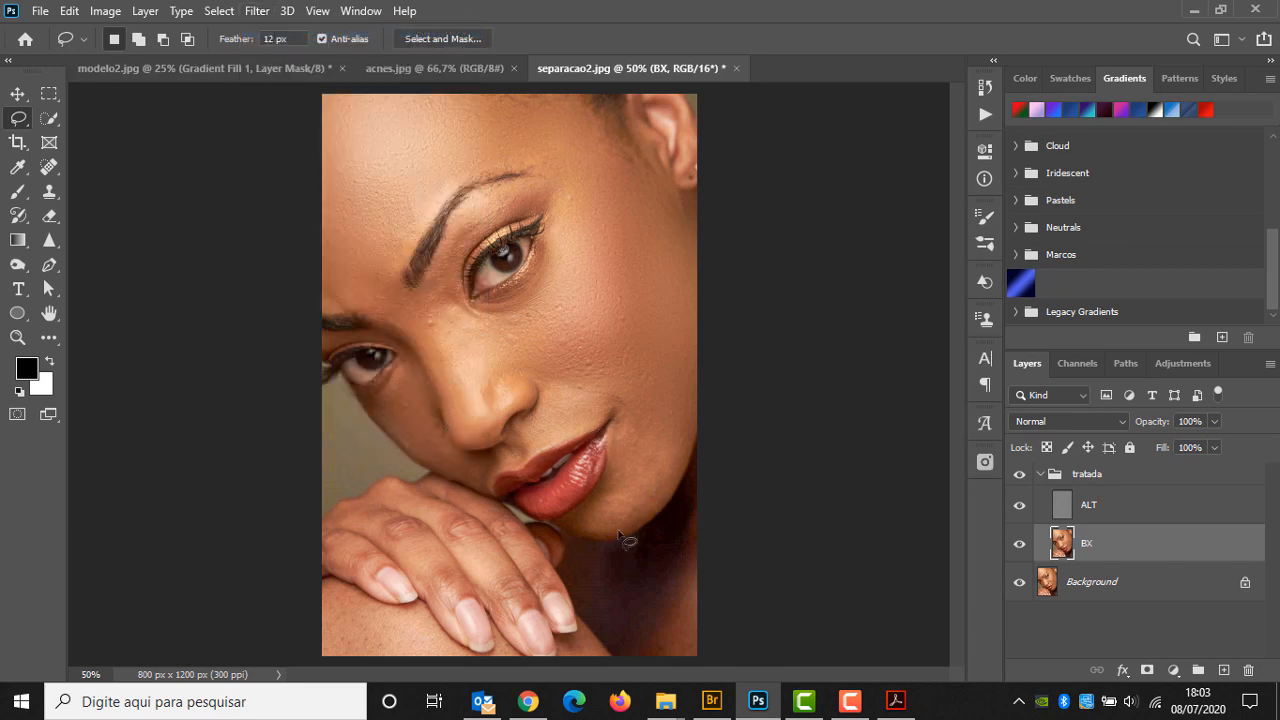
Lasso the skin around the bridge of the nose on BX and reapply the last Gaussian Blur.
mouse_move(428, 302)
mouse_down()
mouse_move(418, 326)
mouse_move(445, 325)
mouse_move(430, 303)
mouse_up()
click(257, 14)
click(300, 31)
Hide and reshow the tratada group to compare the smoothed skin with the original.
click(1019, 474)
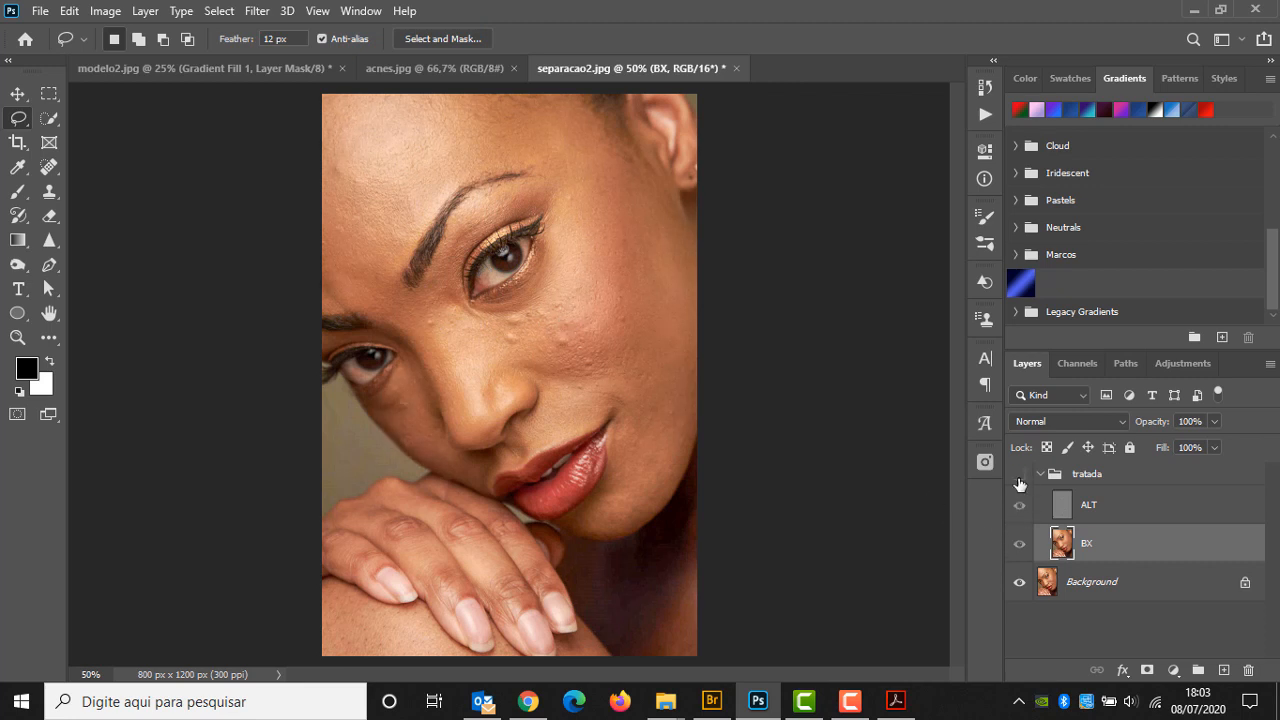
click(1019, 478)
click(1019, 478)
click(1019, 478)
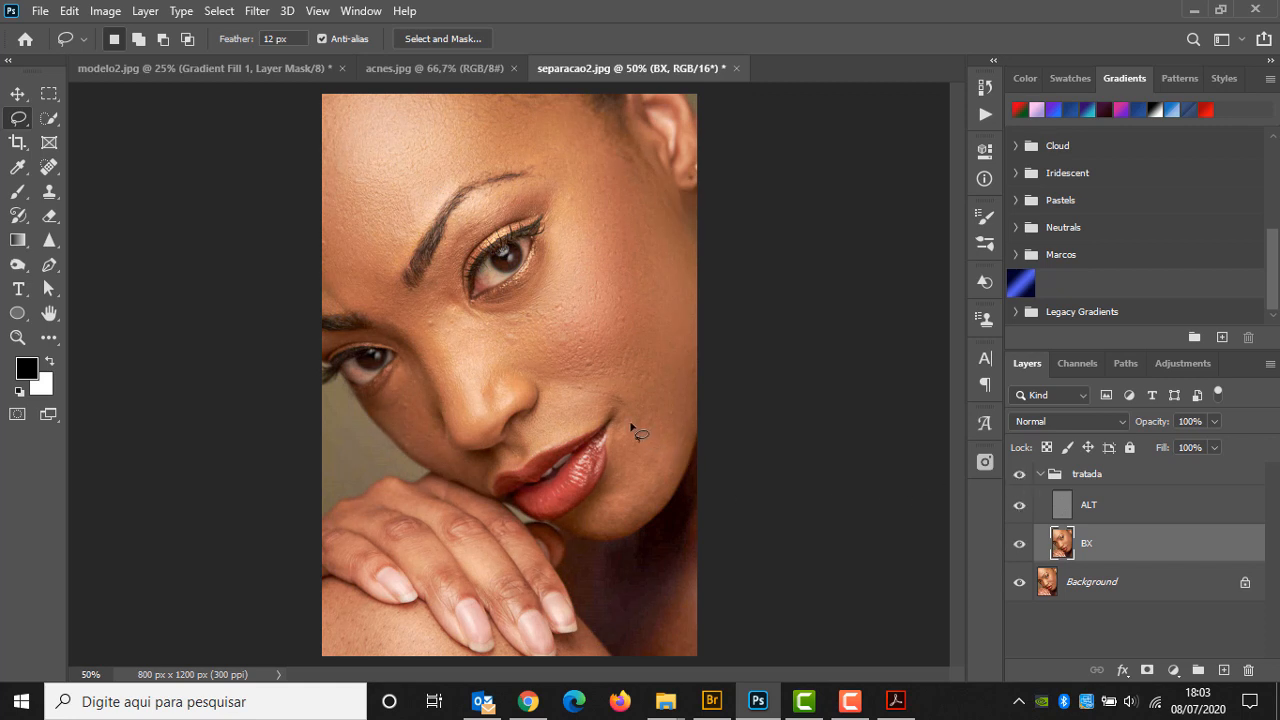
Lasso the chin and lower cheek beside the mouth, reapply the last Gaussian Blur, and deselect.
mouse_move(616, 469)
mouse_down()
mouse_move(569, 525)
mouse_move(608, 533)
mouse_move(657, 514)
mouse_move(675, 486)
mouse_move(664, 429)
mouse_move(621, 423)
mouse_up()
click(257, 11)
click(283, 33)
key(ctrl+d)
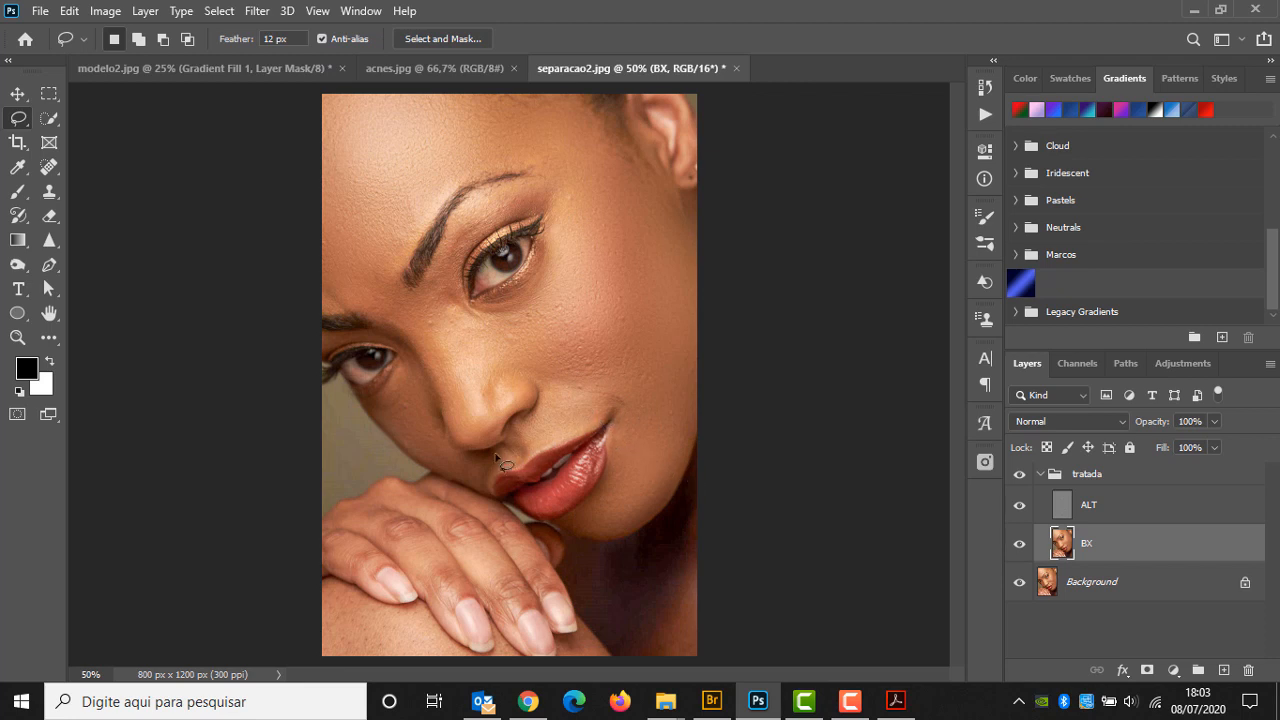
Compare the portrait with BX hidden and shown, and activate the Clone Stamp tool on the ALT layer.
click(1019, 543)
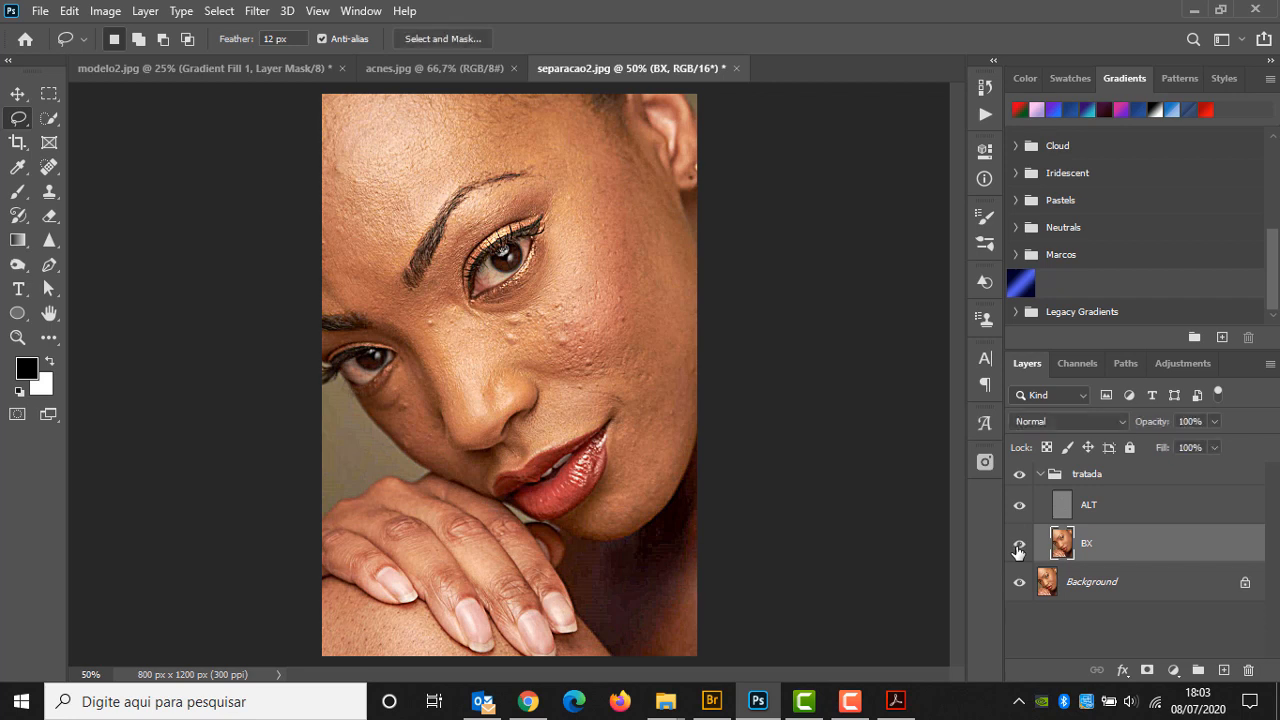
click(1019, 543)
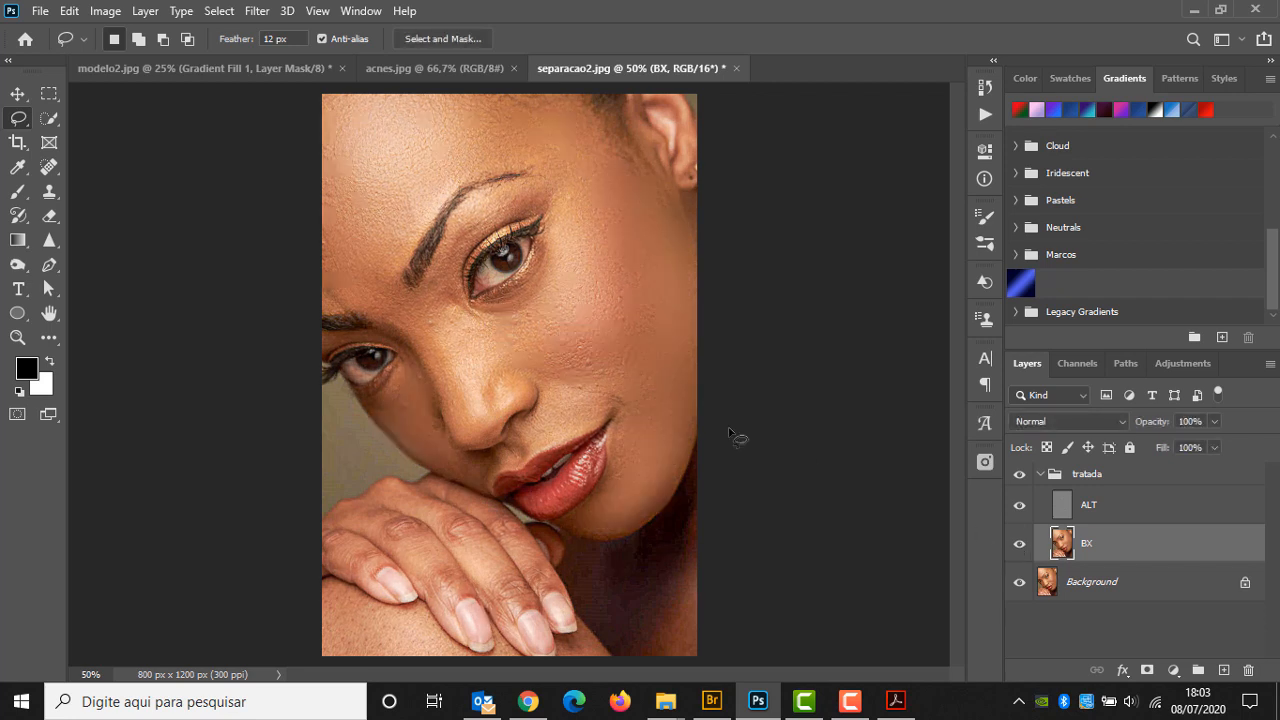
click(1019, 543)
click(1076, 513)
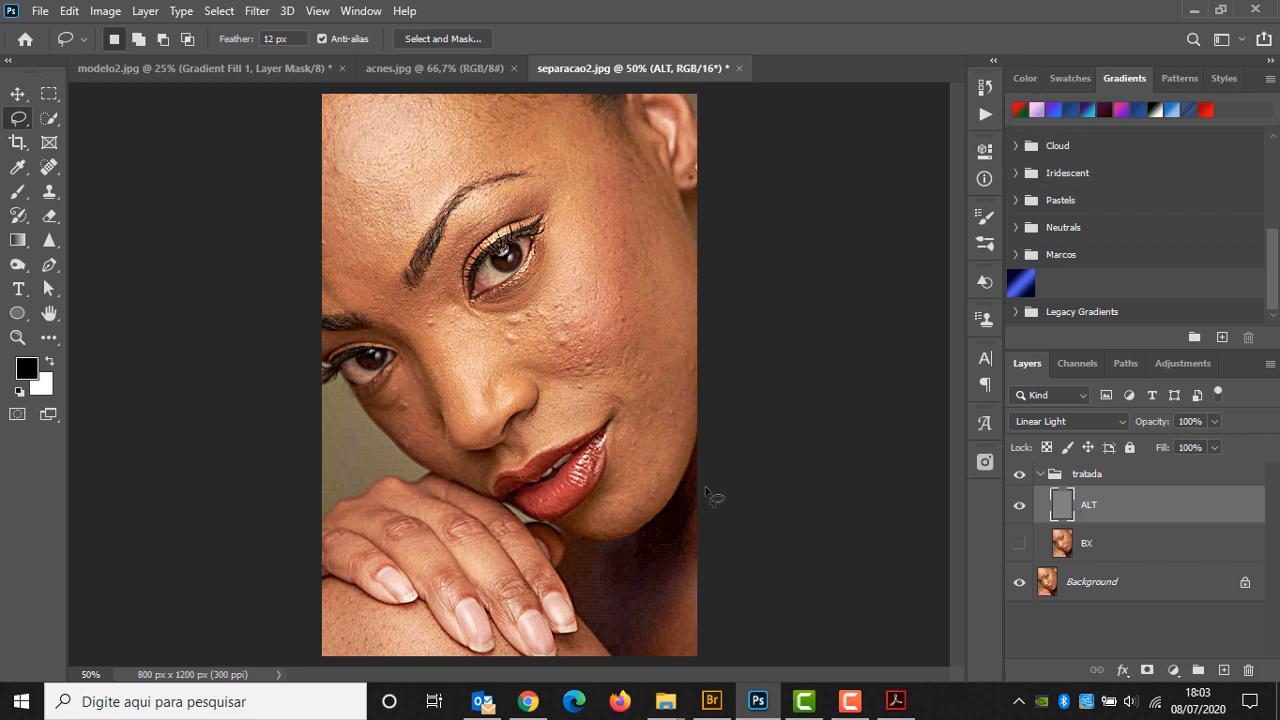
click(1020, 547)
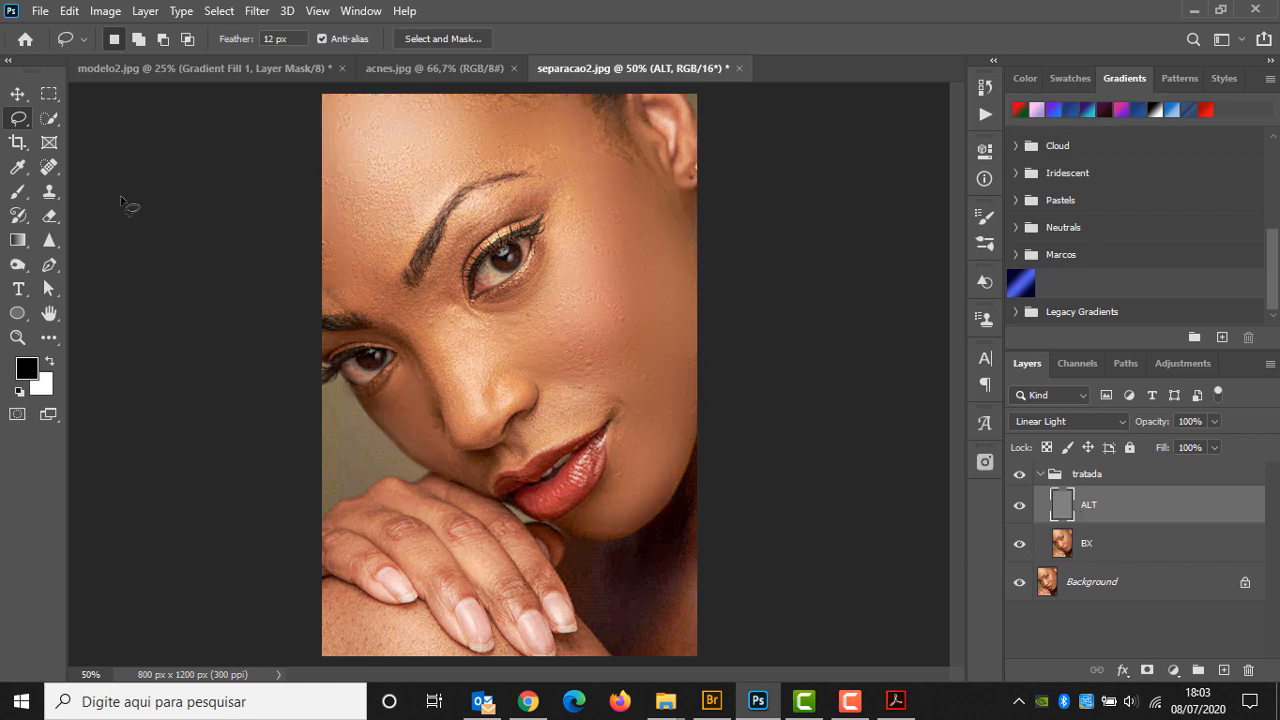
click(49, 191)
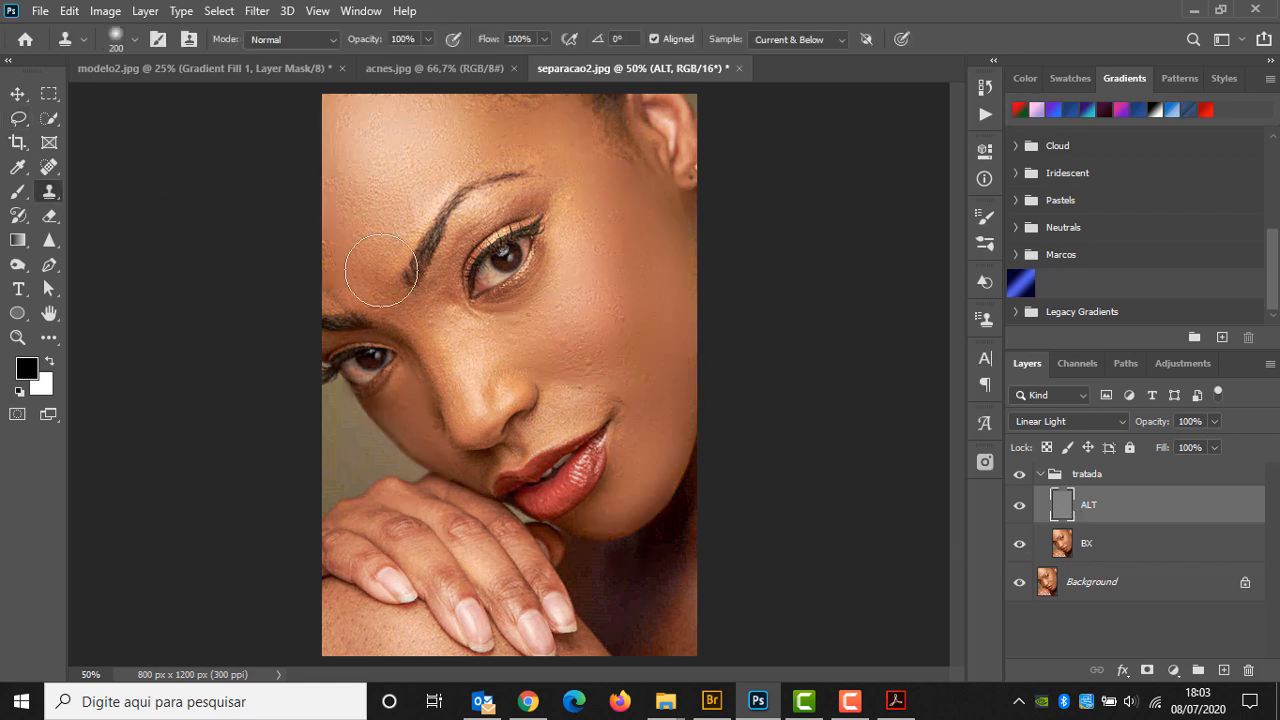
Try cloning cheek texture over the bumps under the eye on ALT while sampling Current & Below.
alt+click(543, 335)
drag(510, 338, 529, 343)
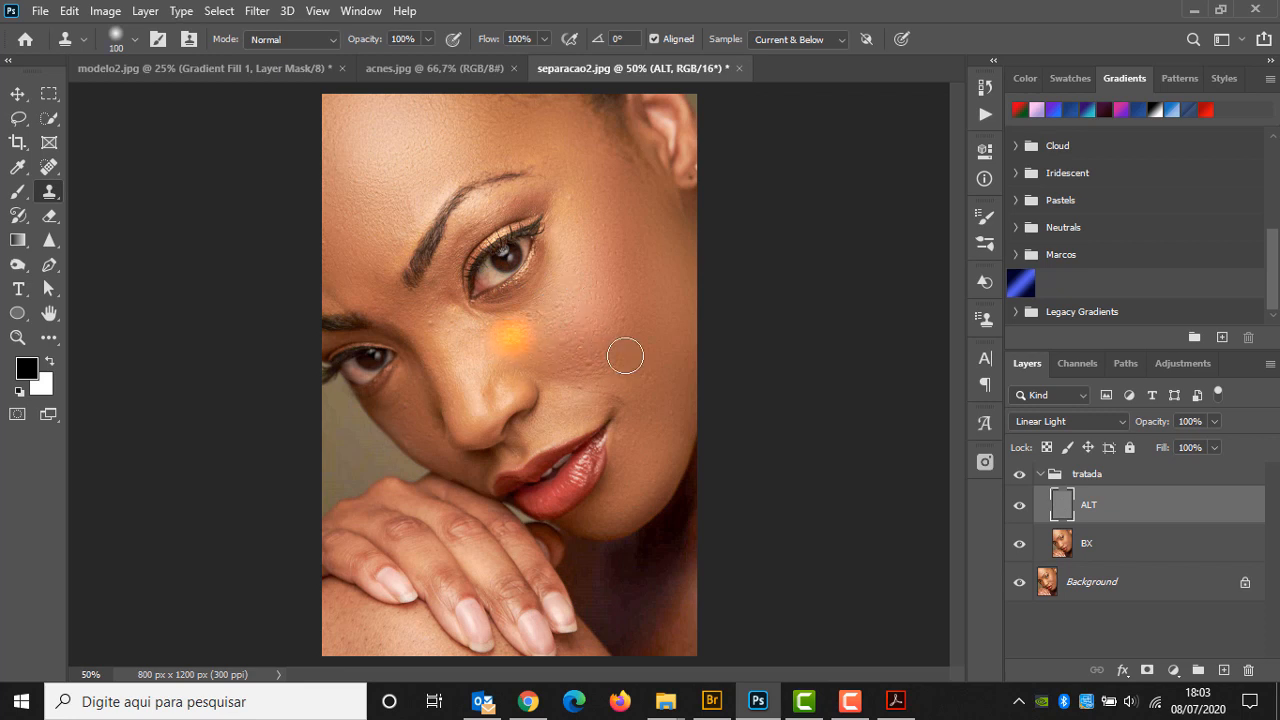
key(ctrl+z)
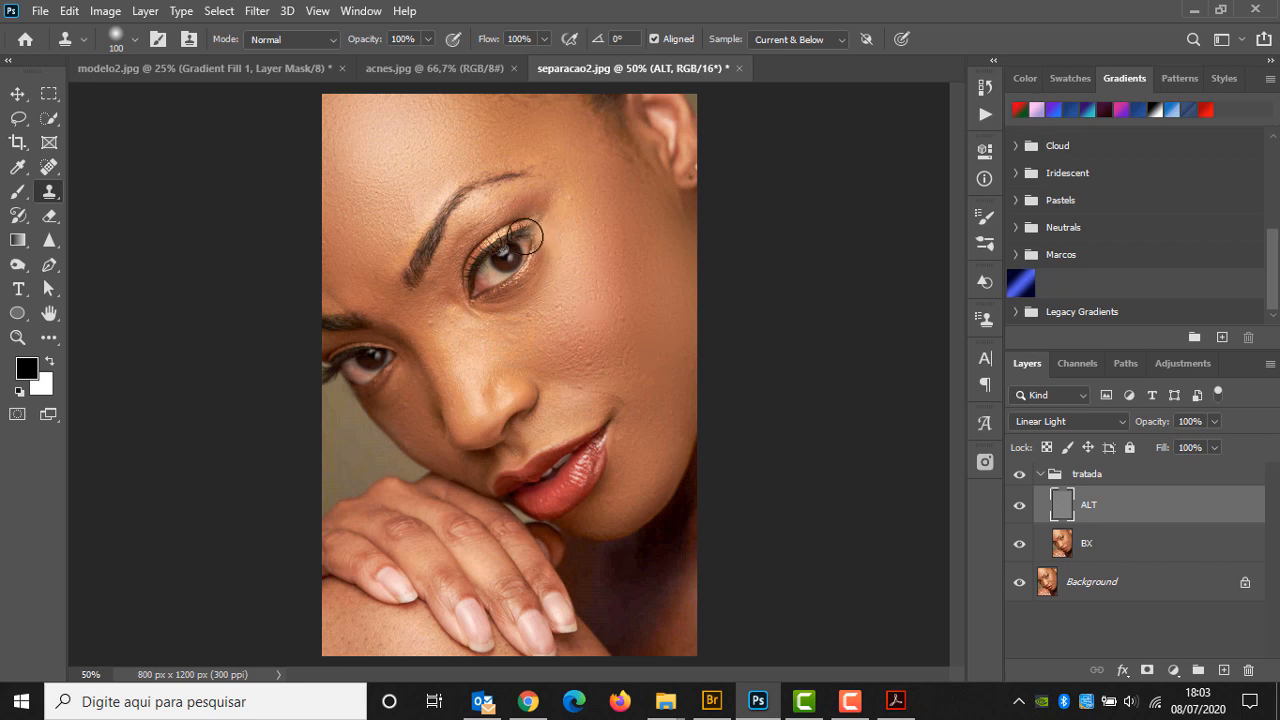
Set the Clone Stamp to sample Current Layer and clone clean texture over the bumps on the near cheek of ALT.
click(810, 40)
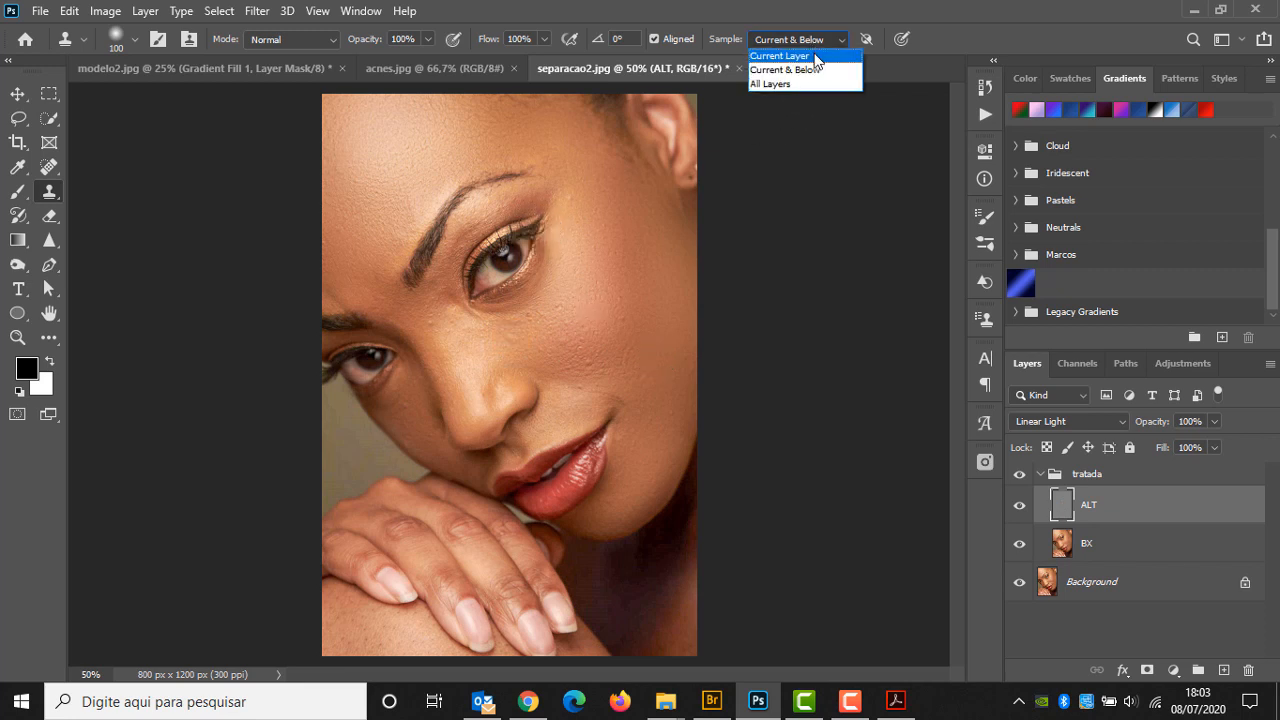
click(795, 52)
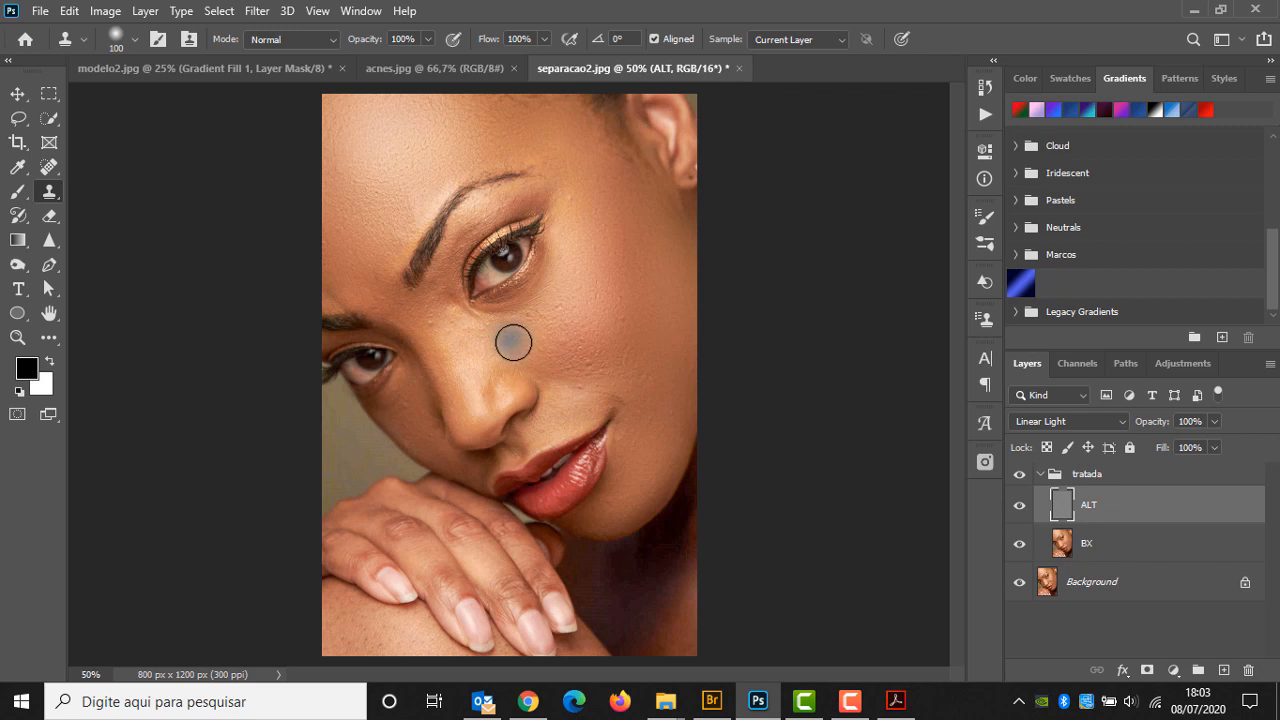
alt+click(621, 376)
click(584, 382)
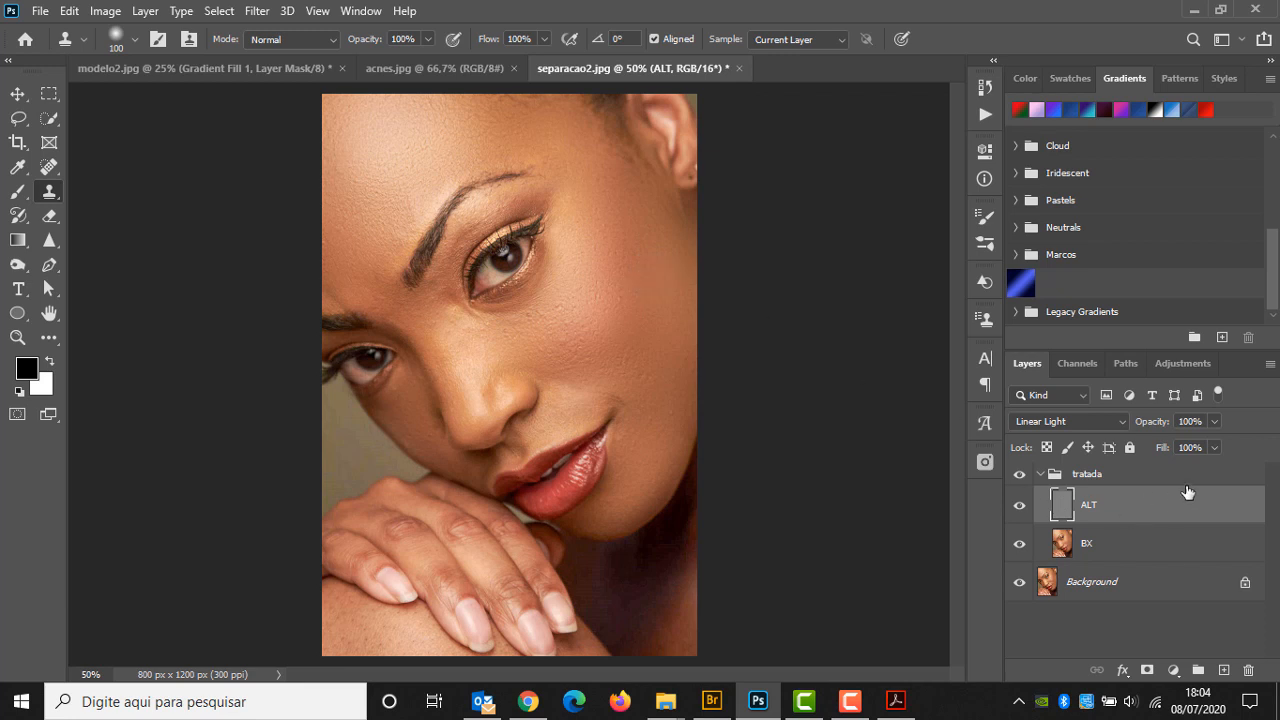
Collapse the tratada group, and hide and reshow it to compare the finished retouch with the original.
click(1041, 474)
click(1019, 474)
click(1019, 474)
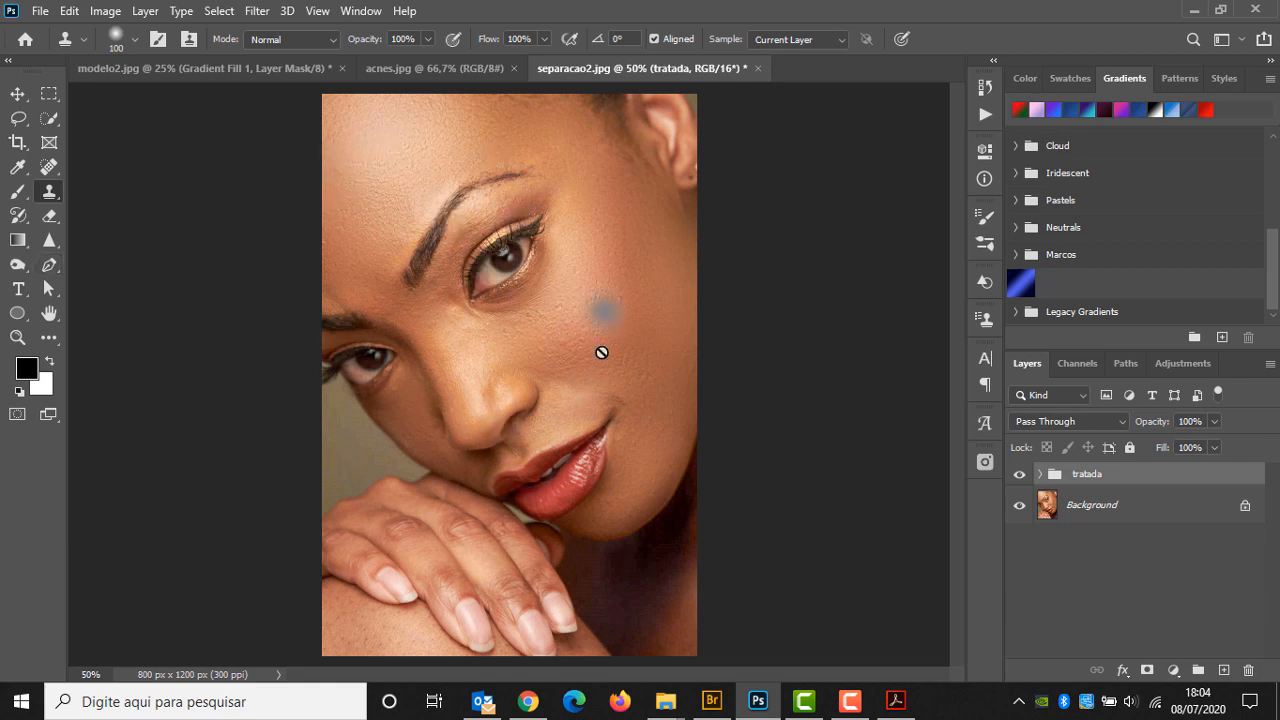
Close separacao2.jpg and switch to the acnes.jpg document.
click(758, 68)
click(625, 275)
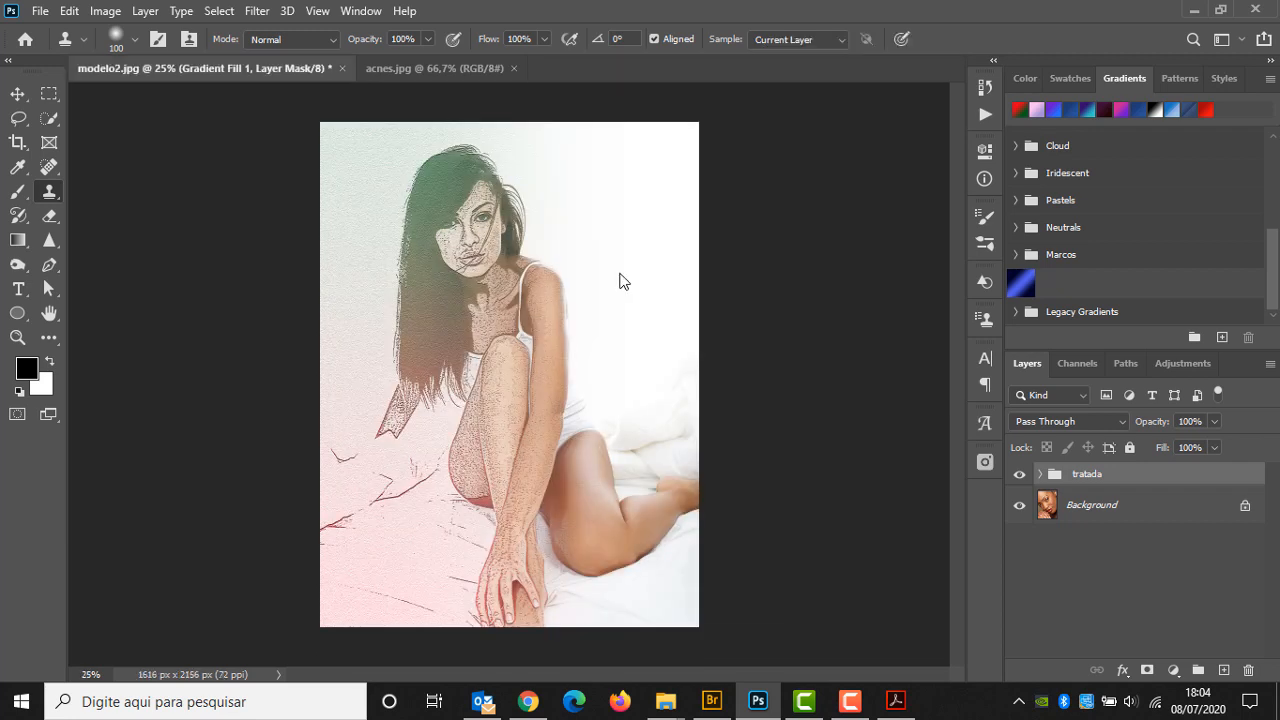
click(451, 75)
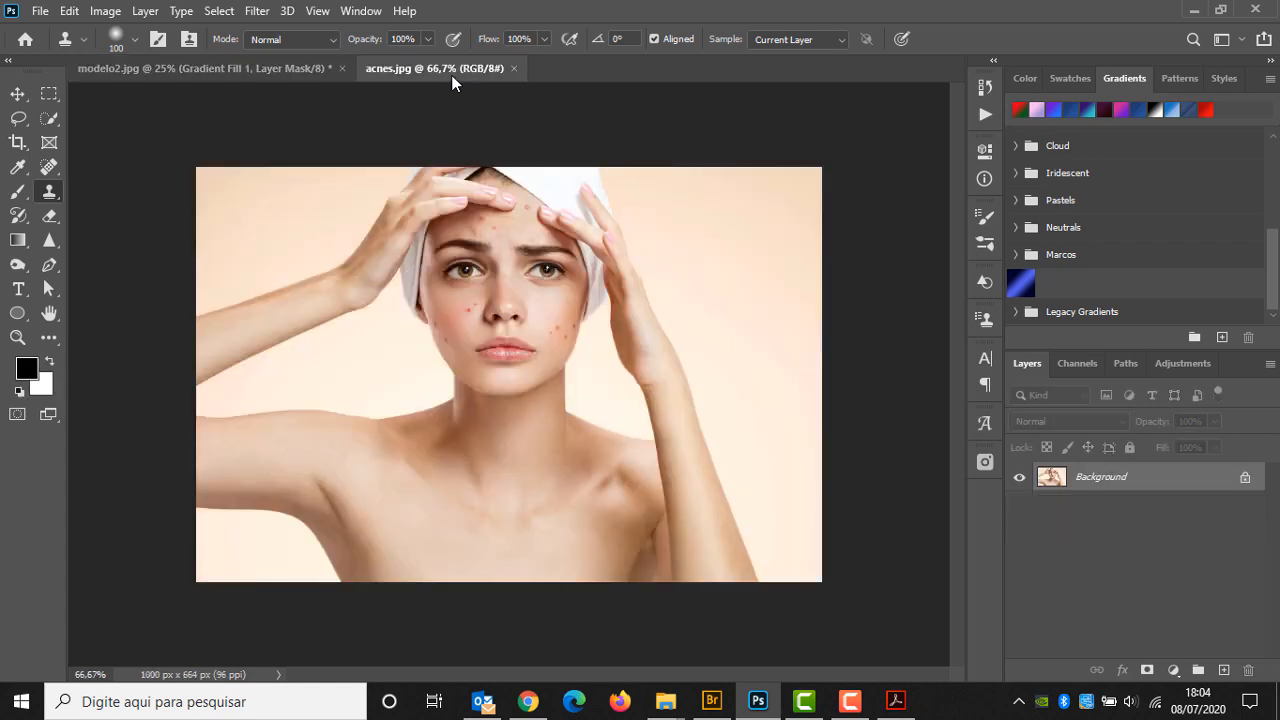
Find kid-summer-itcu-dot-org.jpg in the imagens folder in File Explorer and open it in Photoshop.
click(299, 69)
click(409, 67)
mouse_move(665, 700)
click(852, 628)
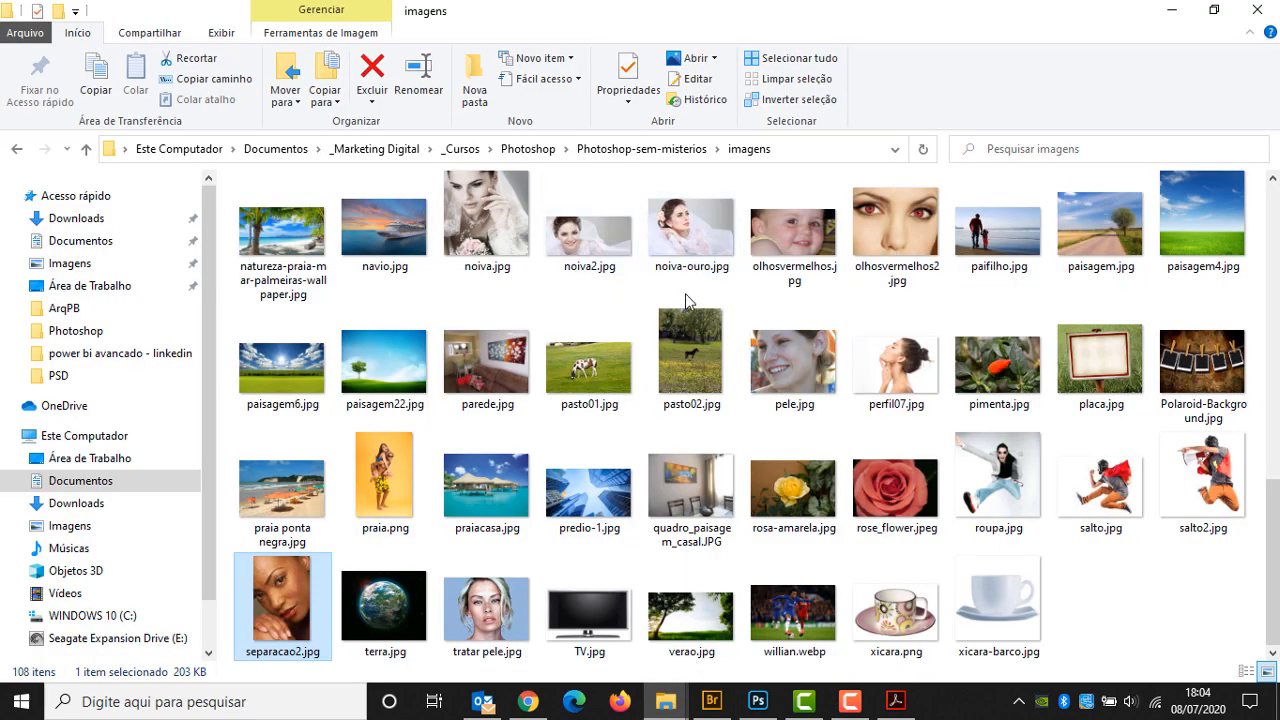
scroll(688, 300, up, 5)
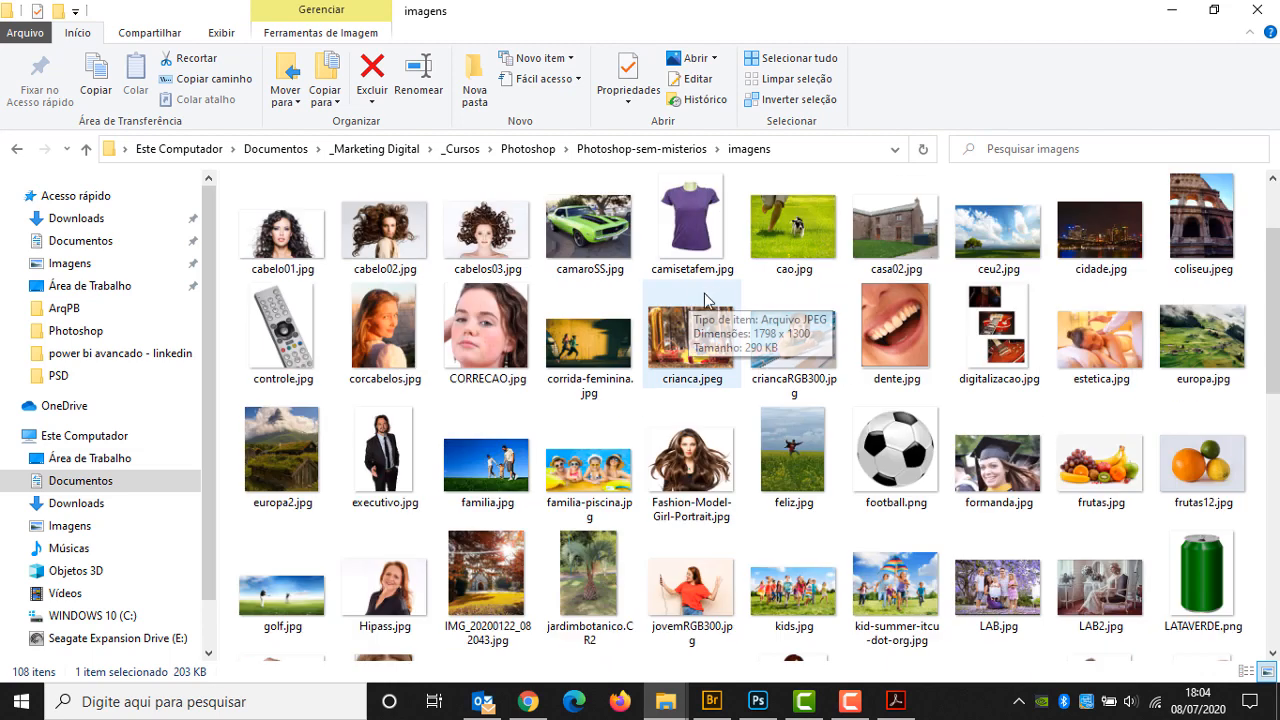
scroll(720, 294, up, 1)
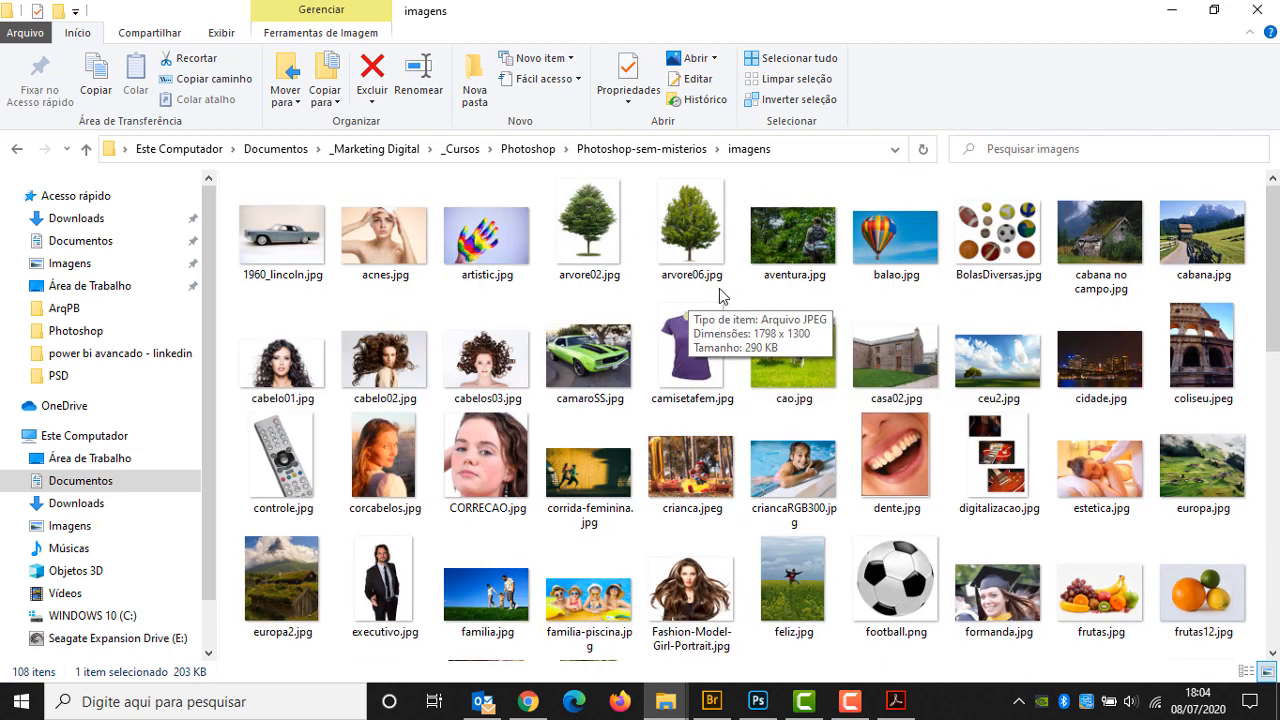
scroll(720, 294, down, 2)
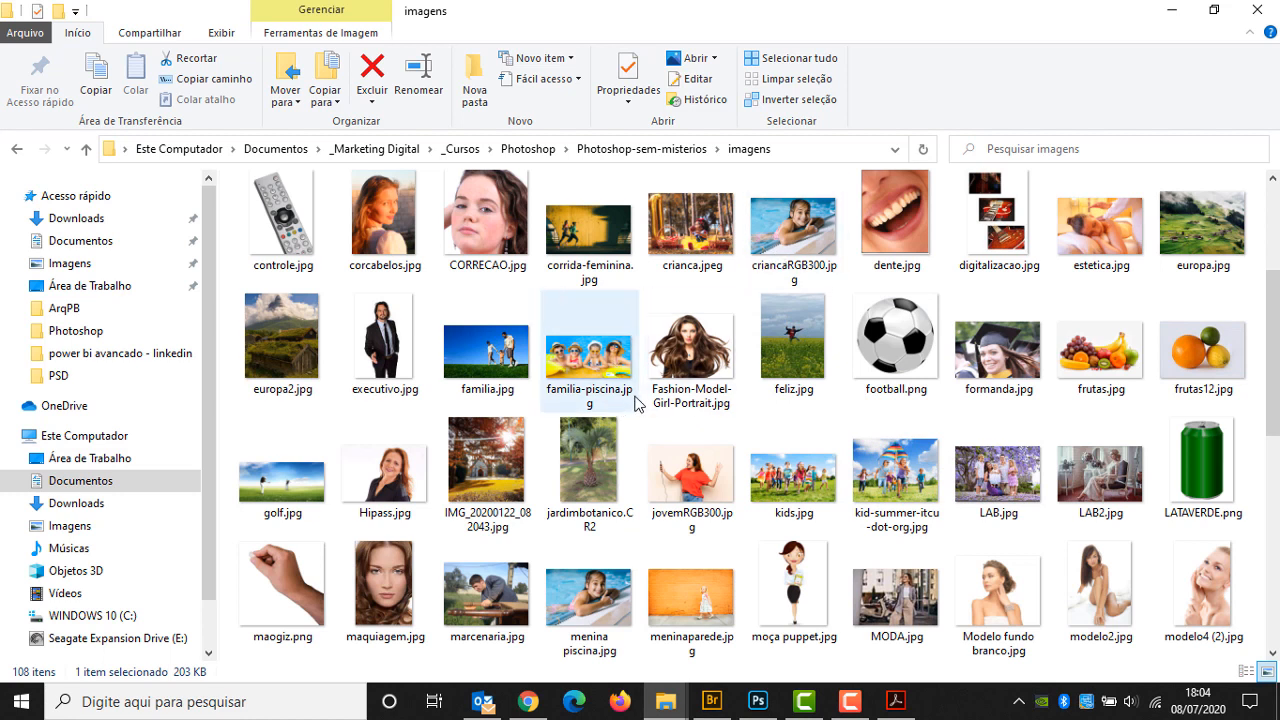
drag(908, 490, 1080, 586)
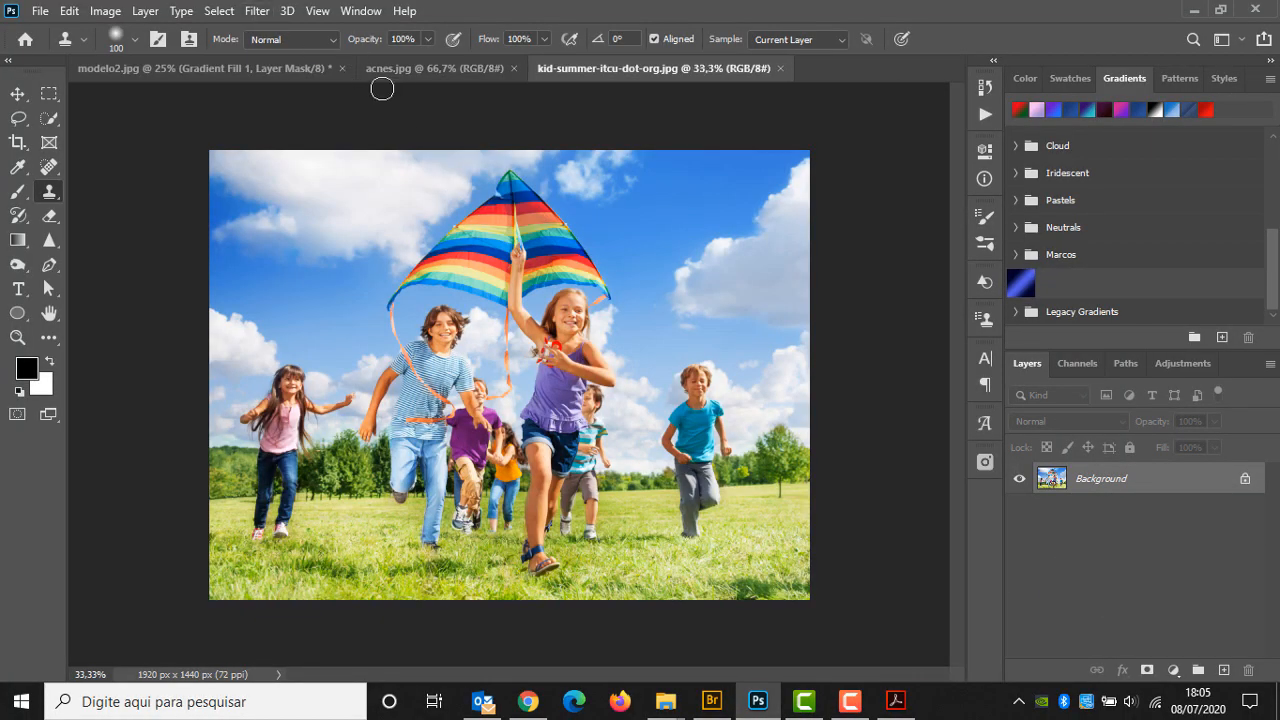
Open the children's photo in the Analog Efex Pro 2 filter of Nik Collection and postpone the offered update.
click(260, 12)
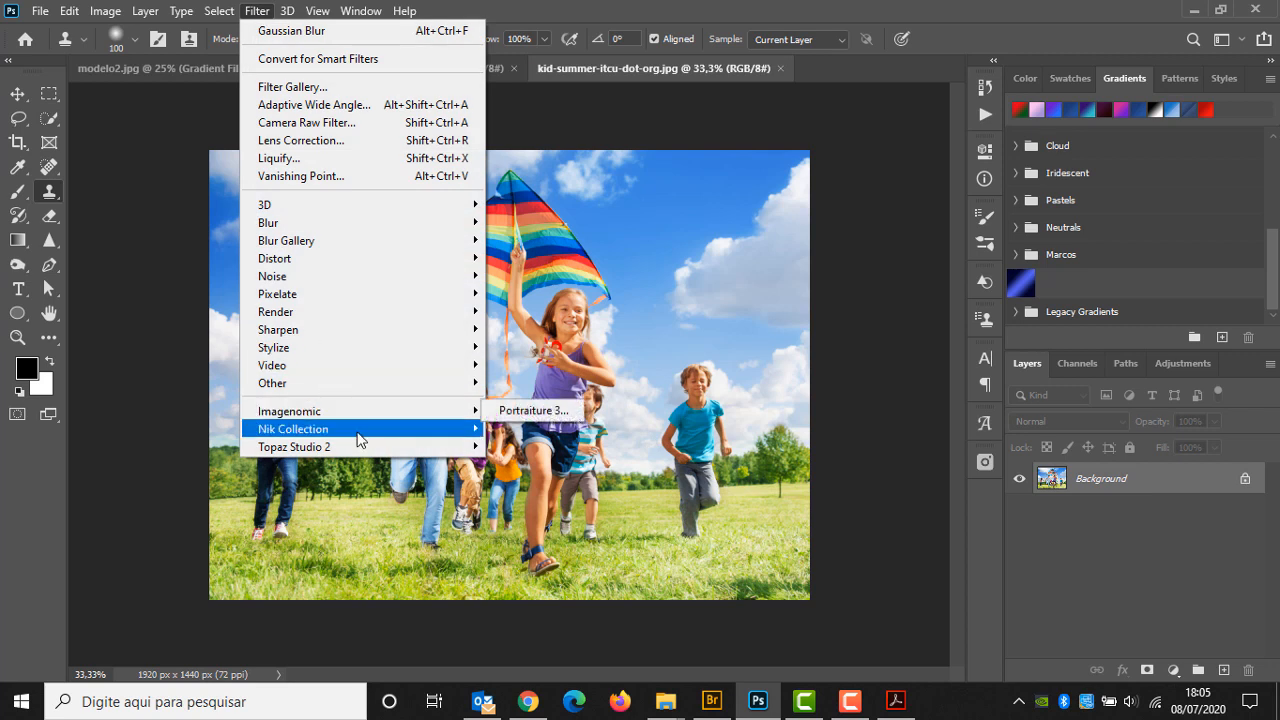
mouse_move(358, 432)
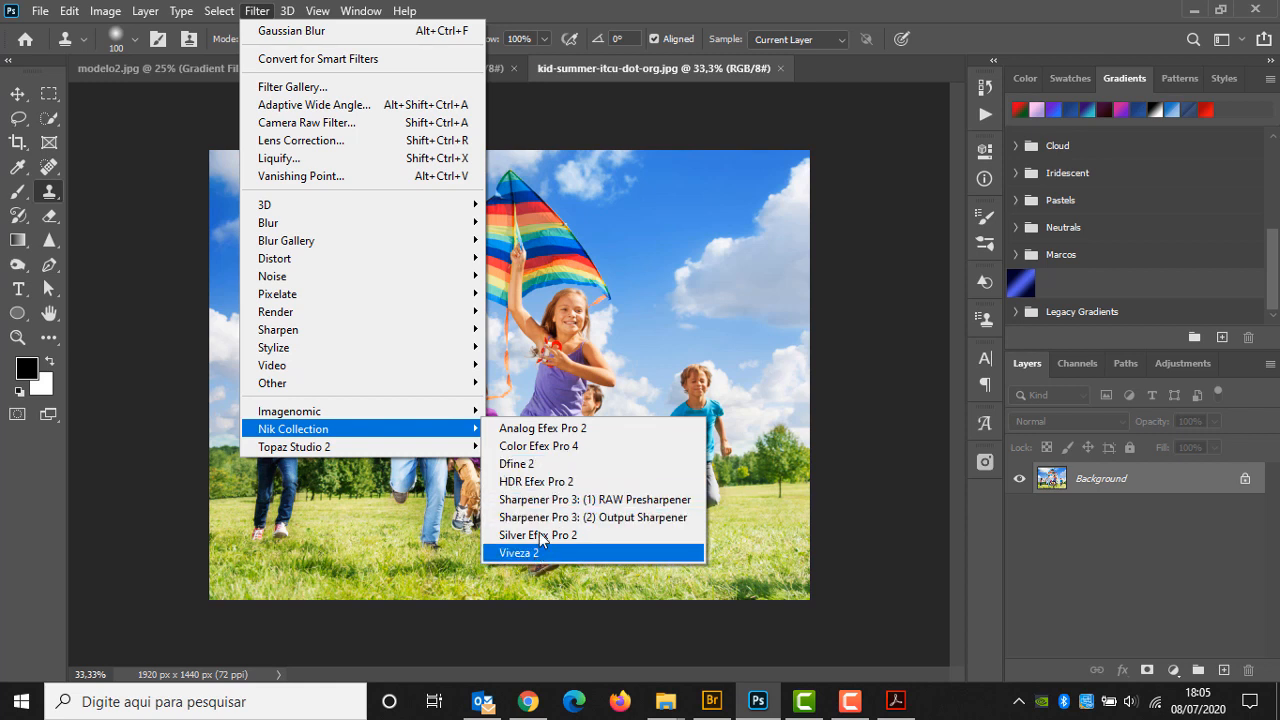
click(566, 433)
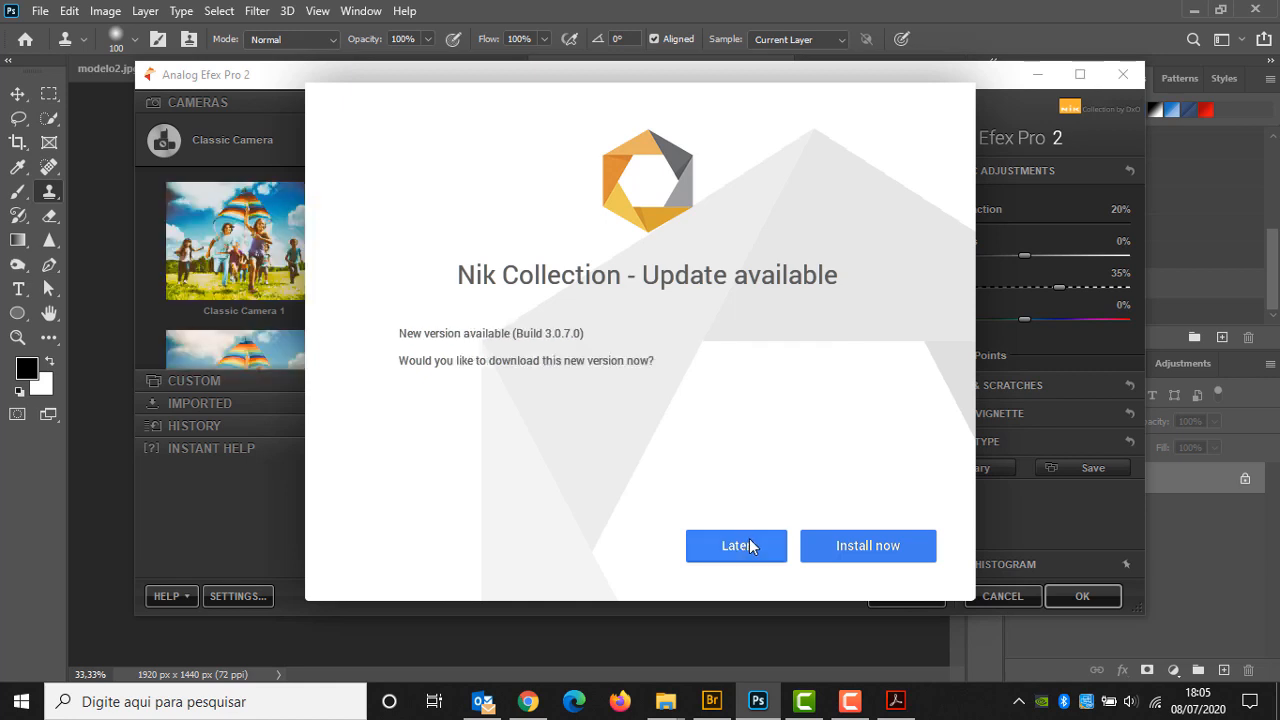
click(752, 546)
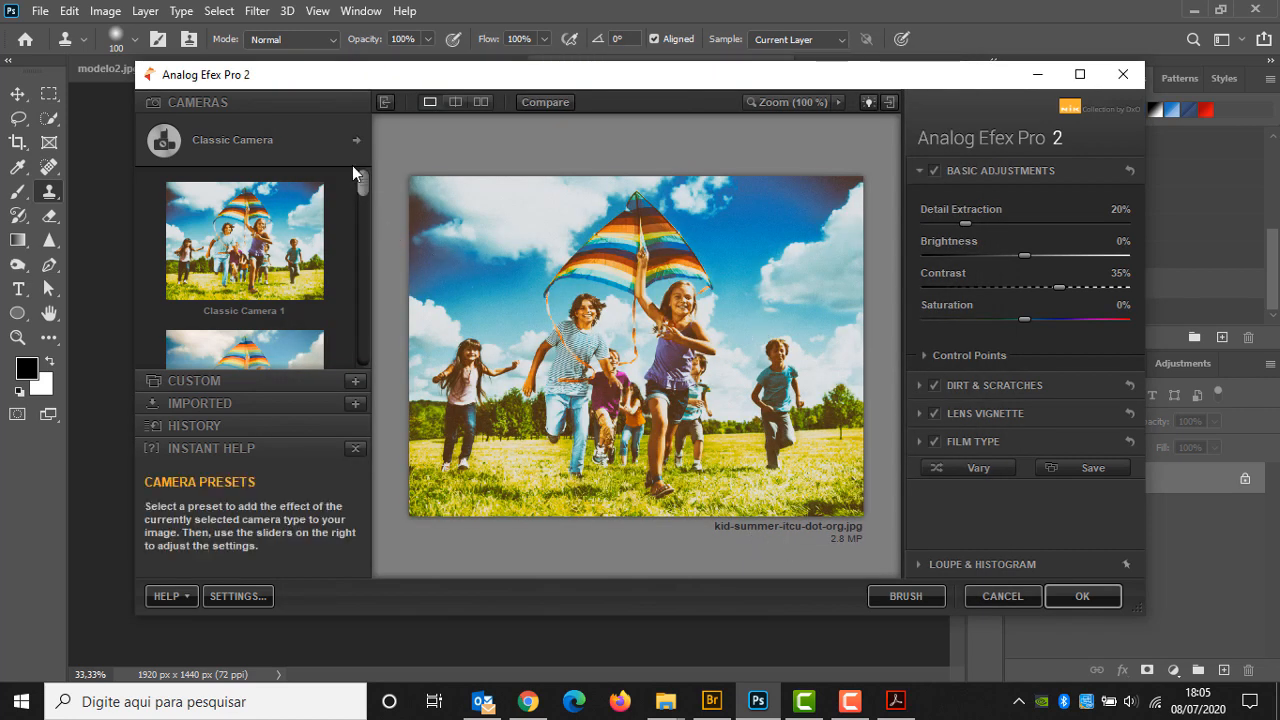
Use only the Basic Adjustments tool, with Detail Extraction 35%, Brightness -2% and Saturation -23%.
click(221, 139)
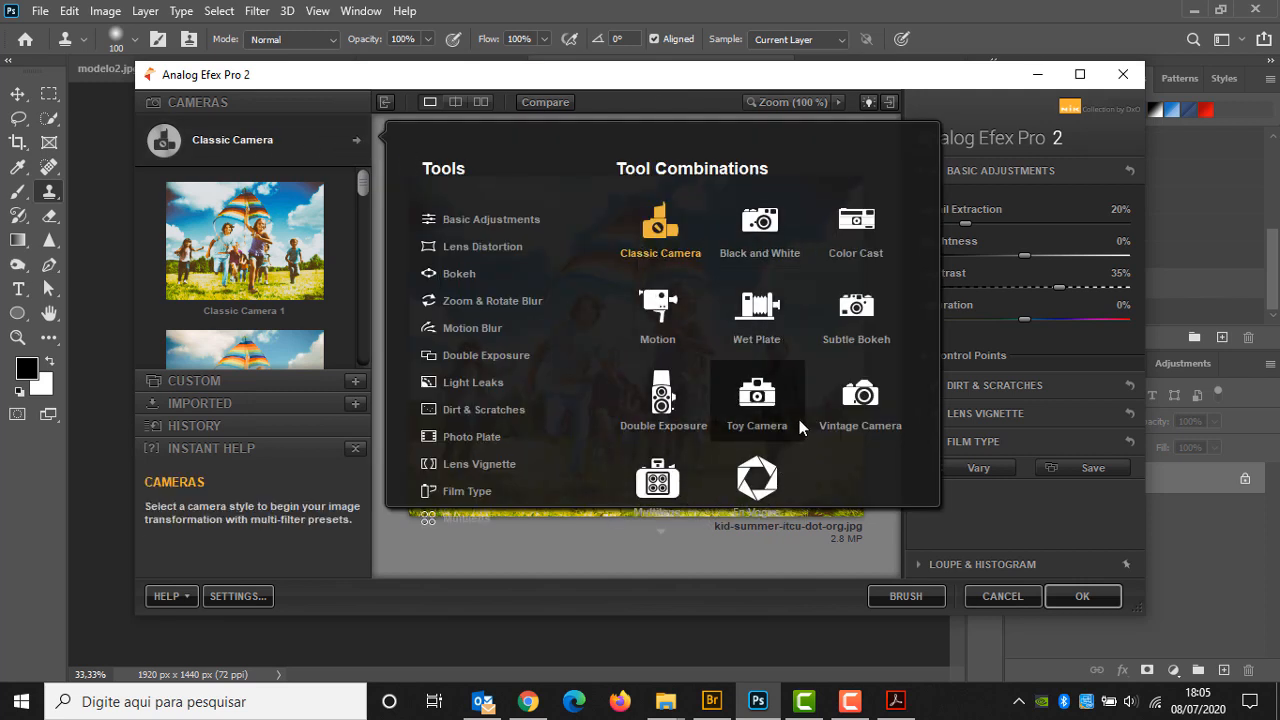
scroll(790, 440, down, 2)
scroll(650, 330, up, 1)
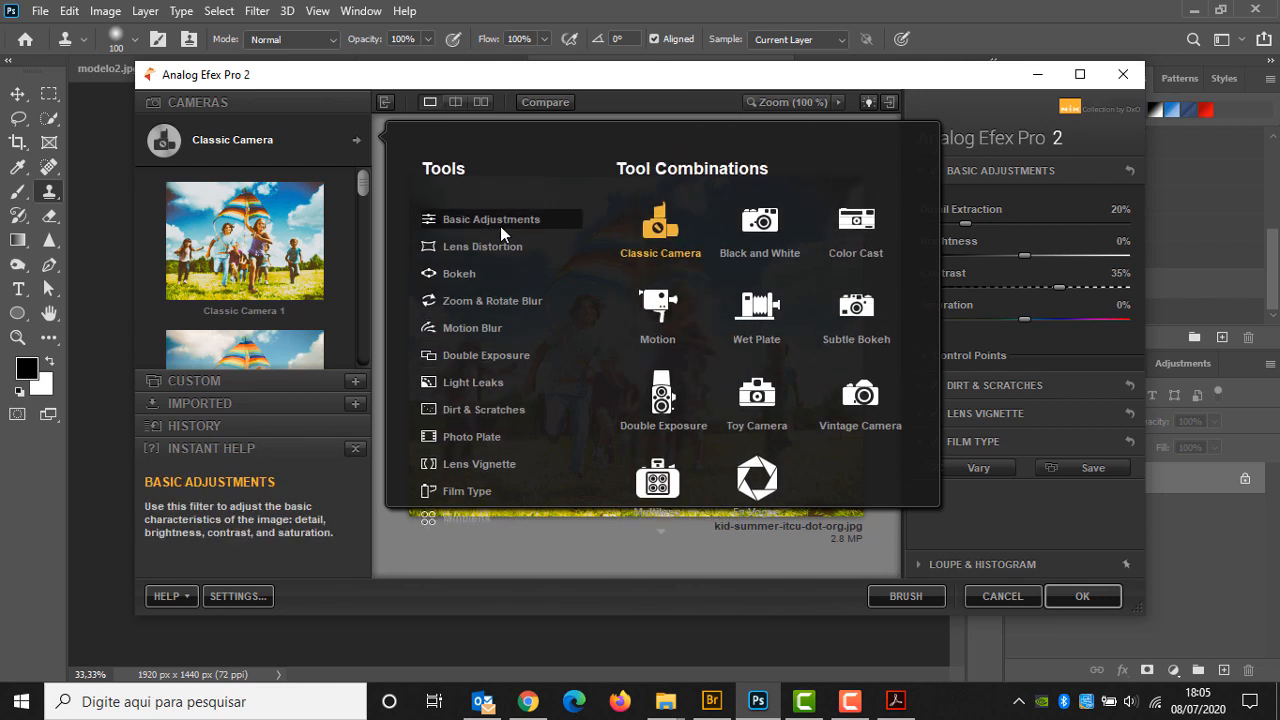
click(507, 218)
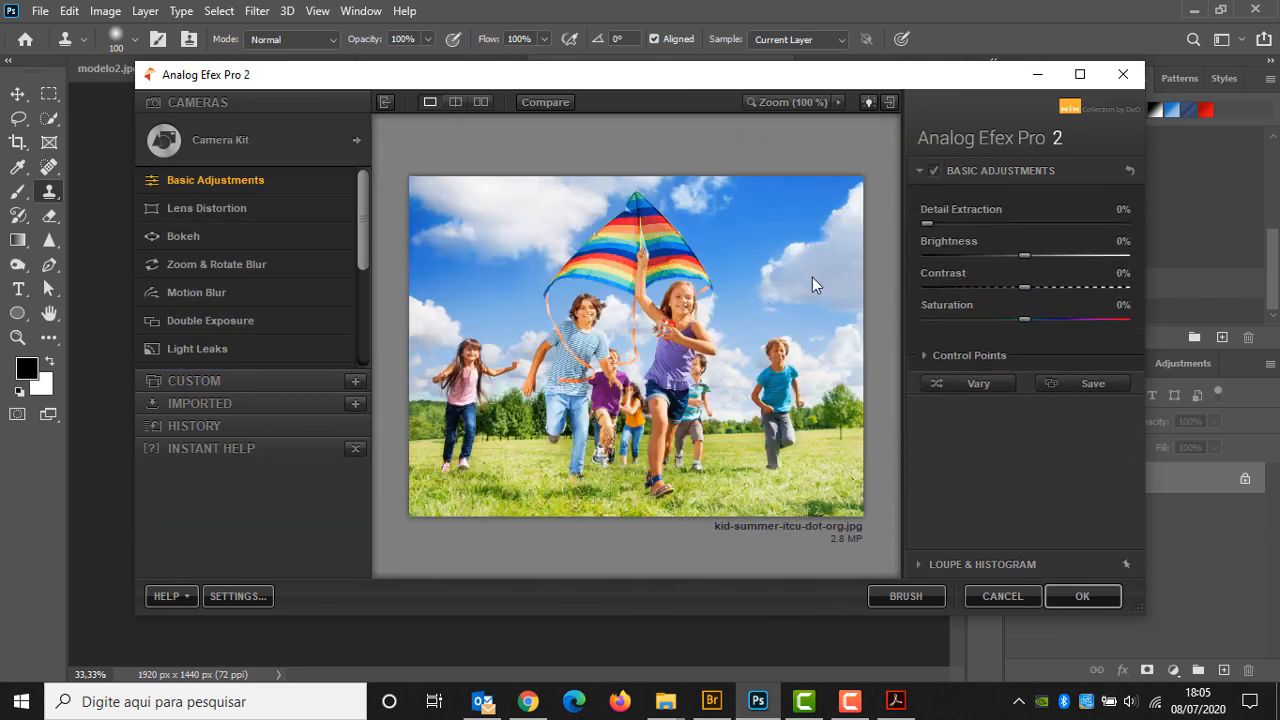
drag(929, 220, 1021, 255)
drag(1023, 319, 1005, 321)
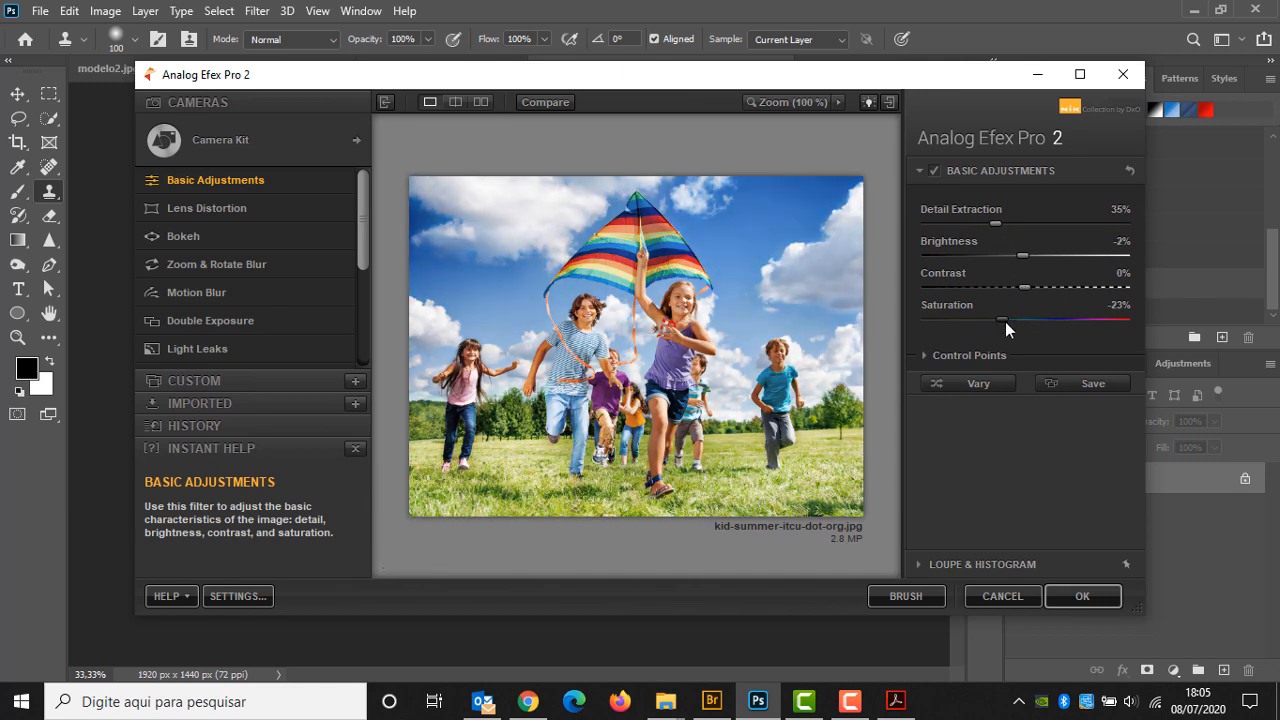
Add a control point of size 28% on the upper-left cloud, raise its detail, lower its brightness and saturation, and apply the filter.
click(925, 356)
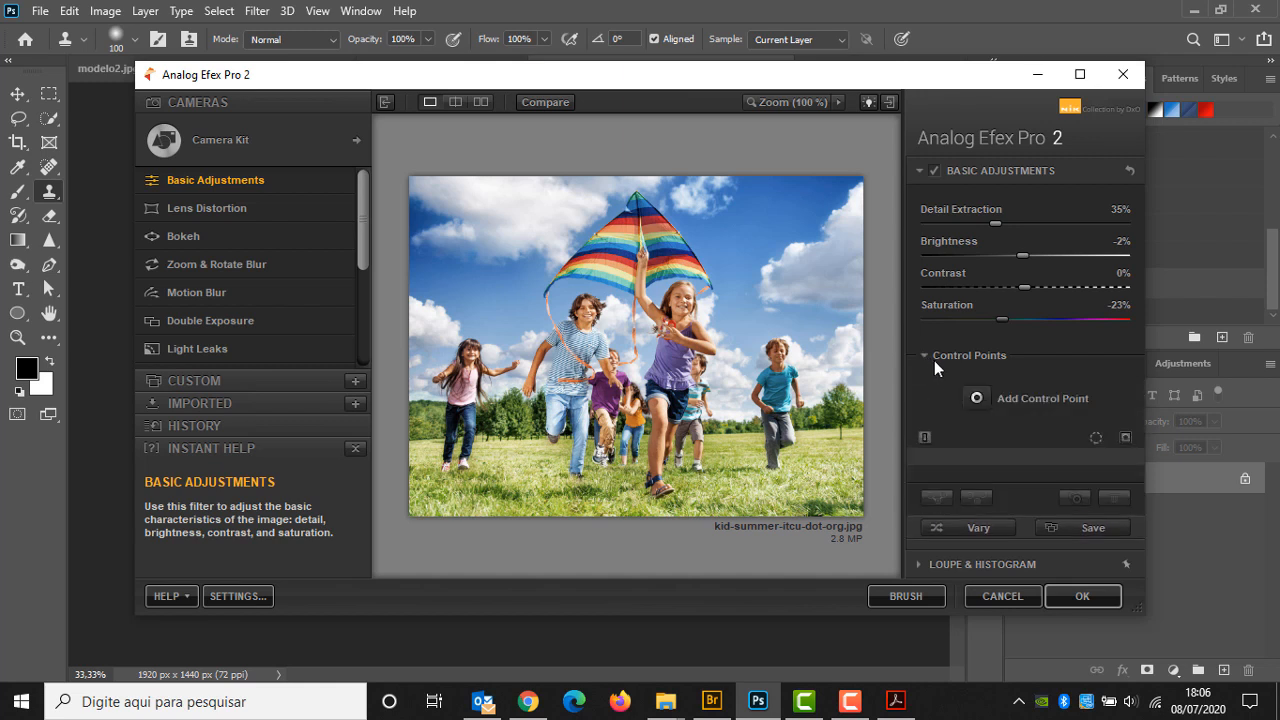
click(977, 399)
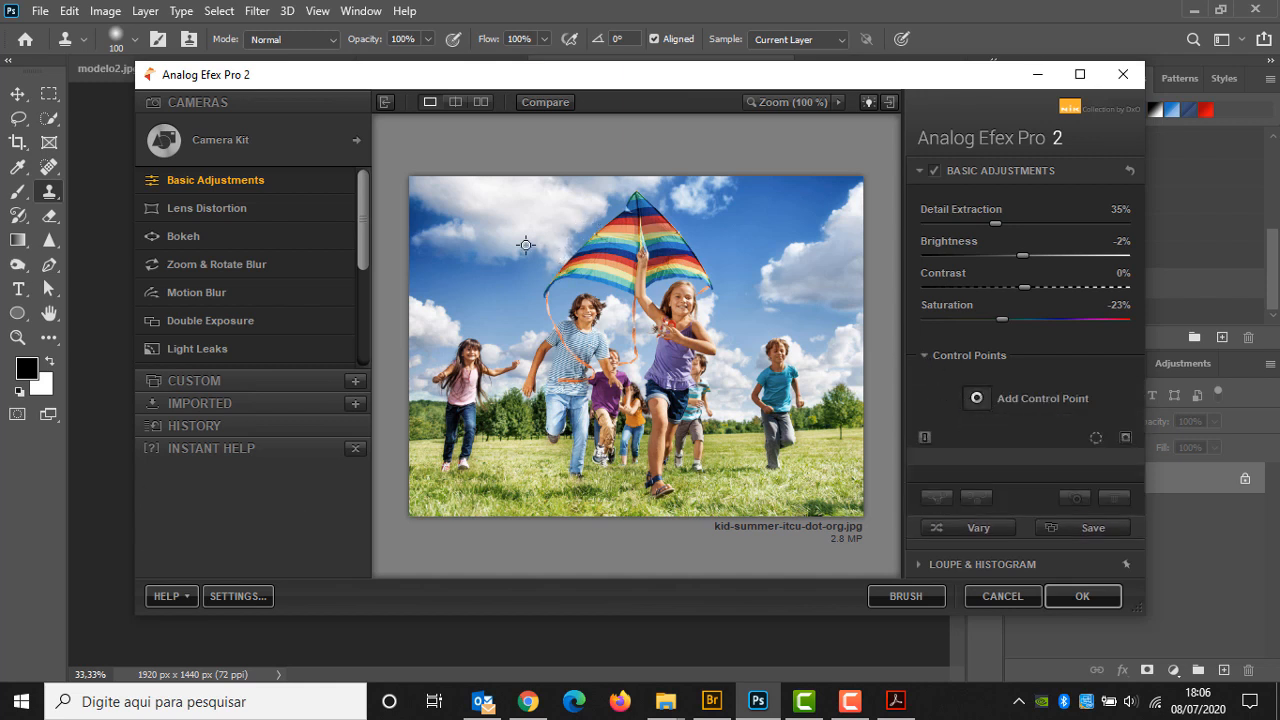
click(475, 212)
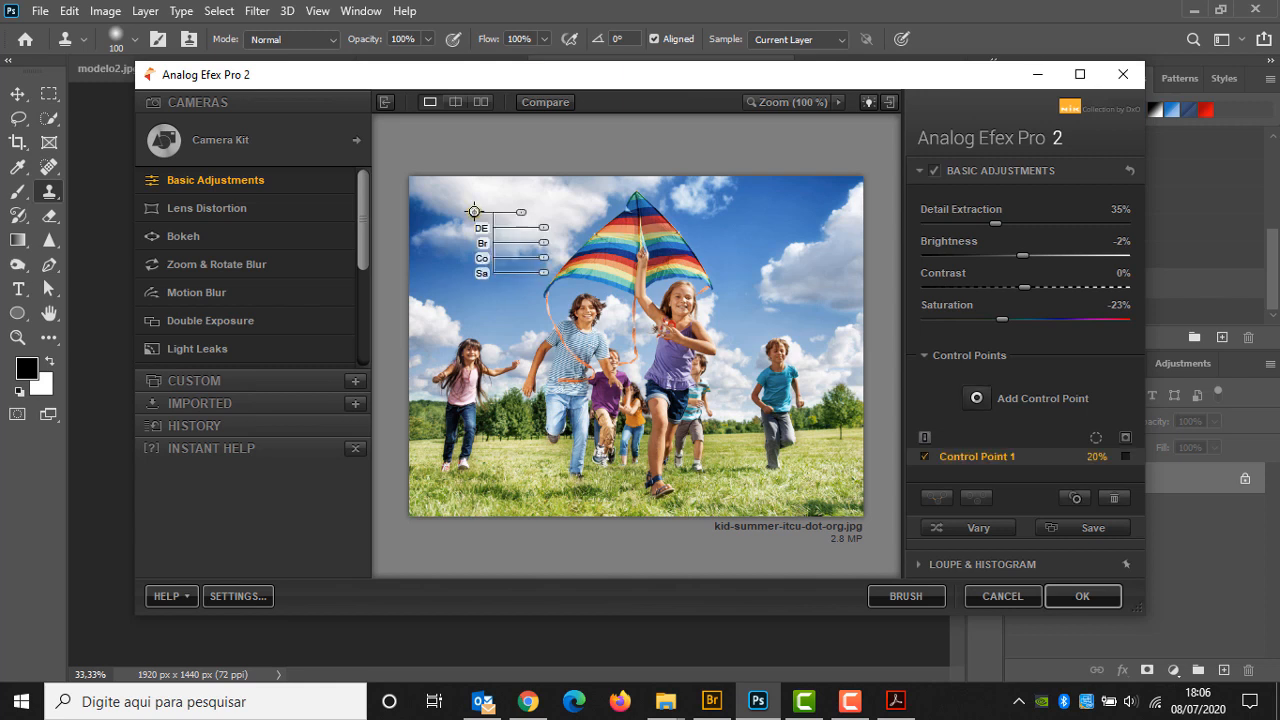
drag(521, 212, 524, 265)
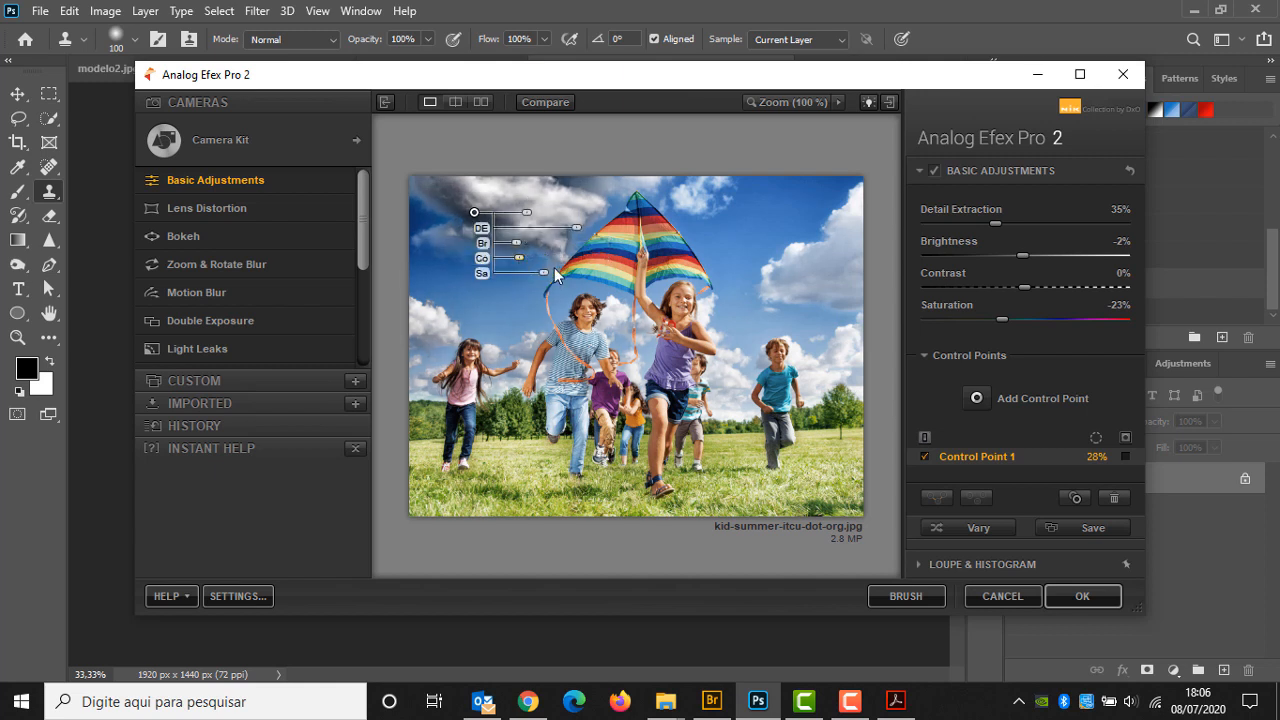
mouse_move(524, 260)
mouse_down()
mouse_move(570, 280)
mouse_move(524, 279)
mouse_up()
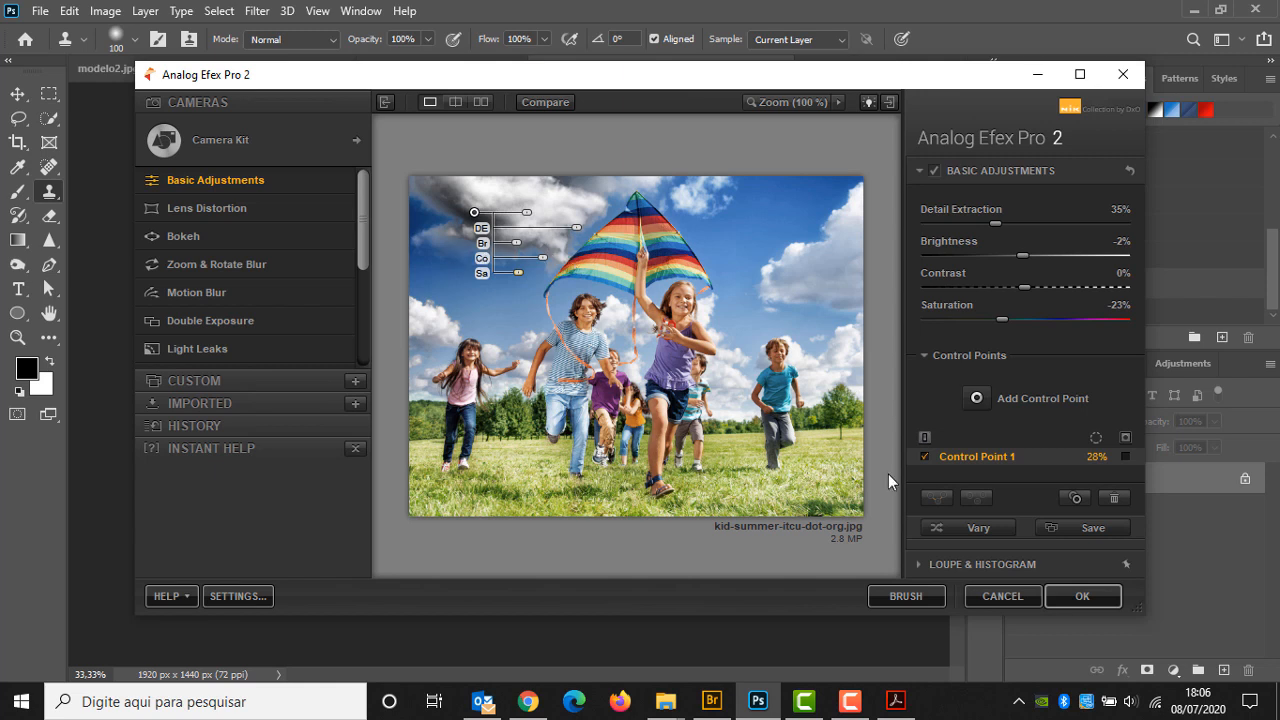
click(1064, 598)
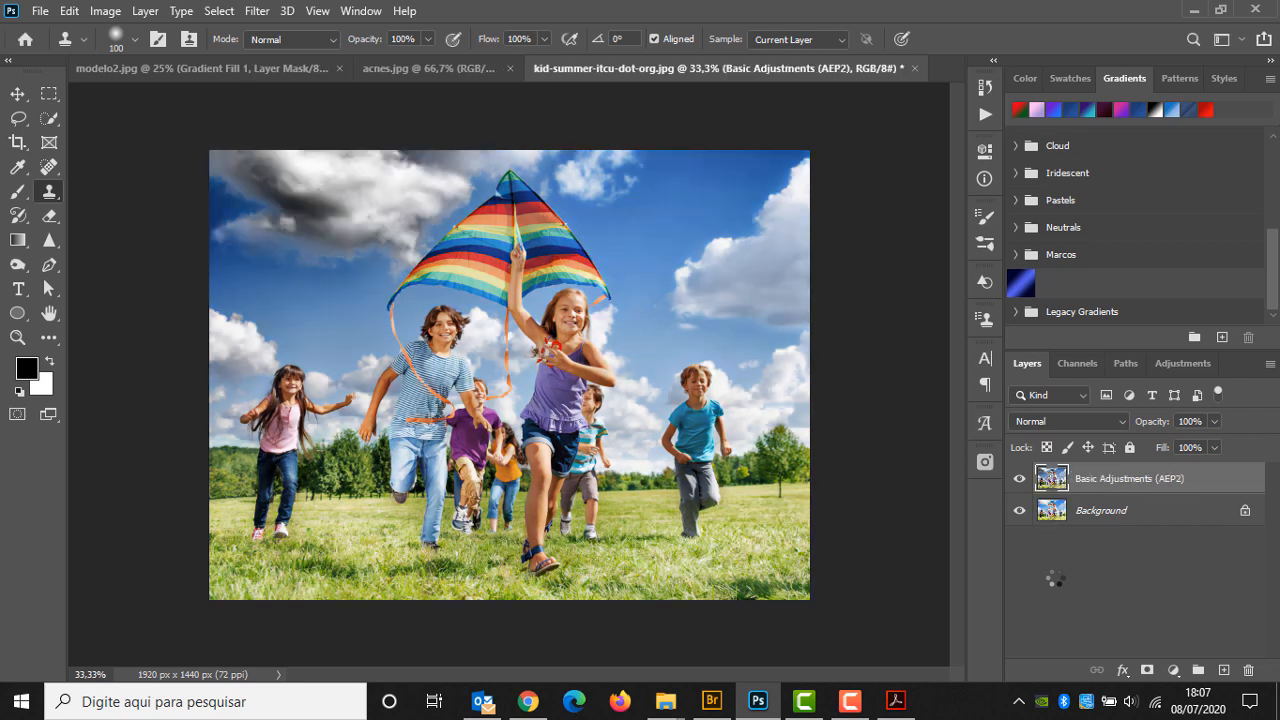
Revert the children's photo to its last saved state.
click(40, 11)
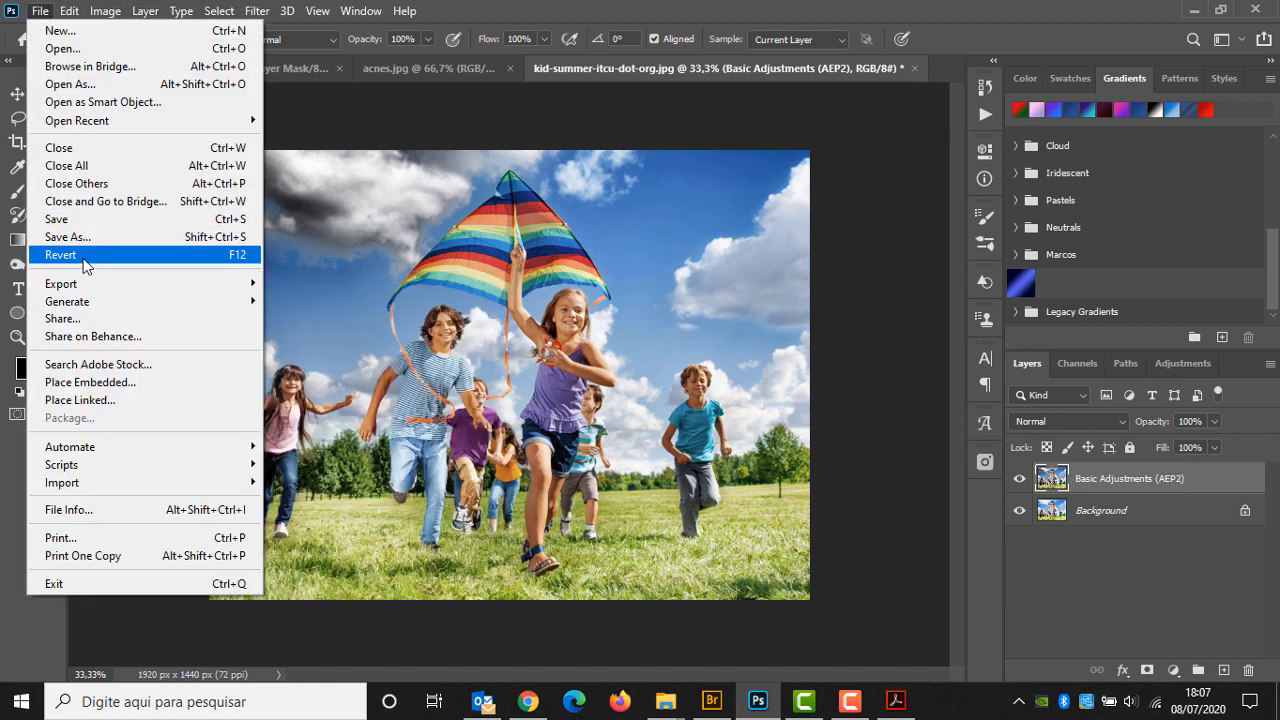
click(82, 255)
click(257, 11)
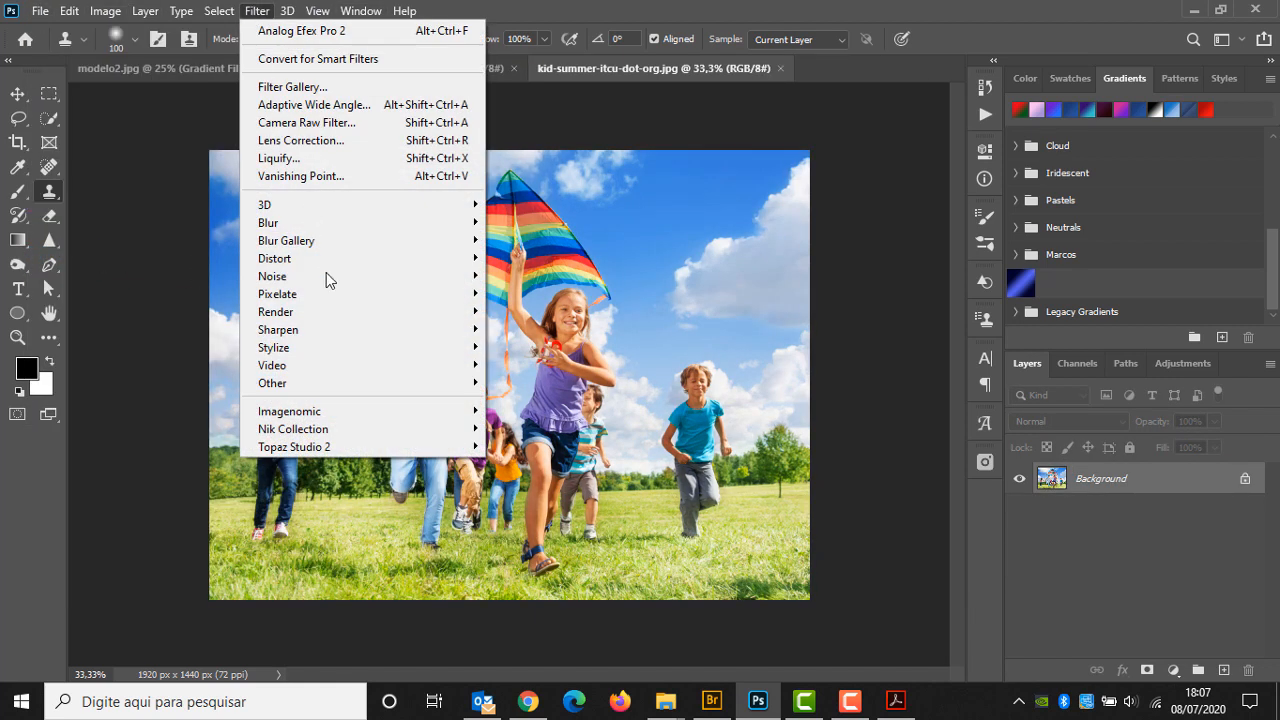
mouse_move(330, 428)
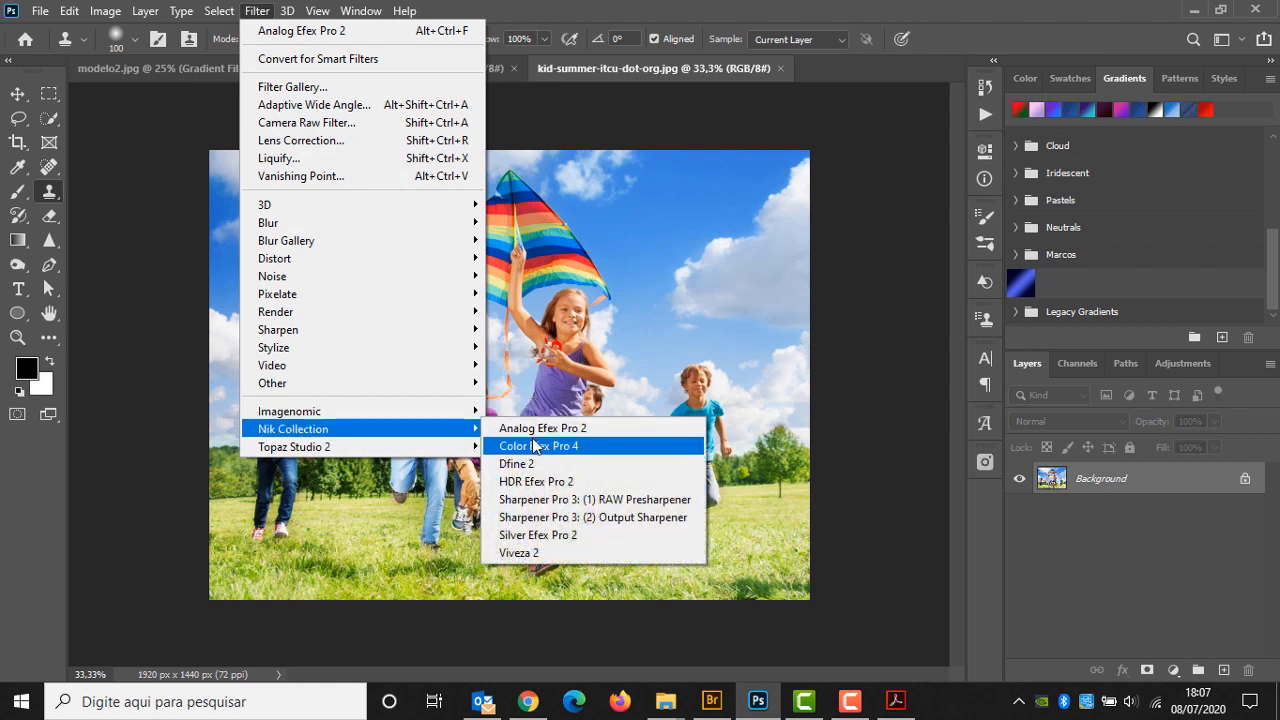
click(539, 447)
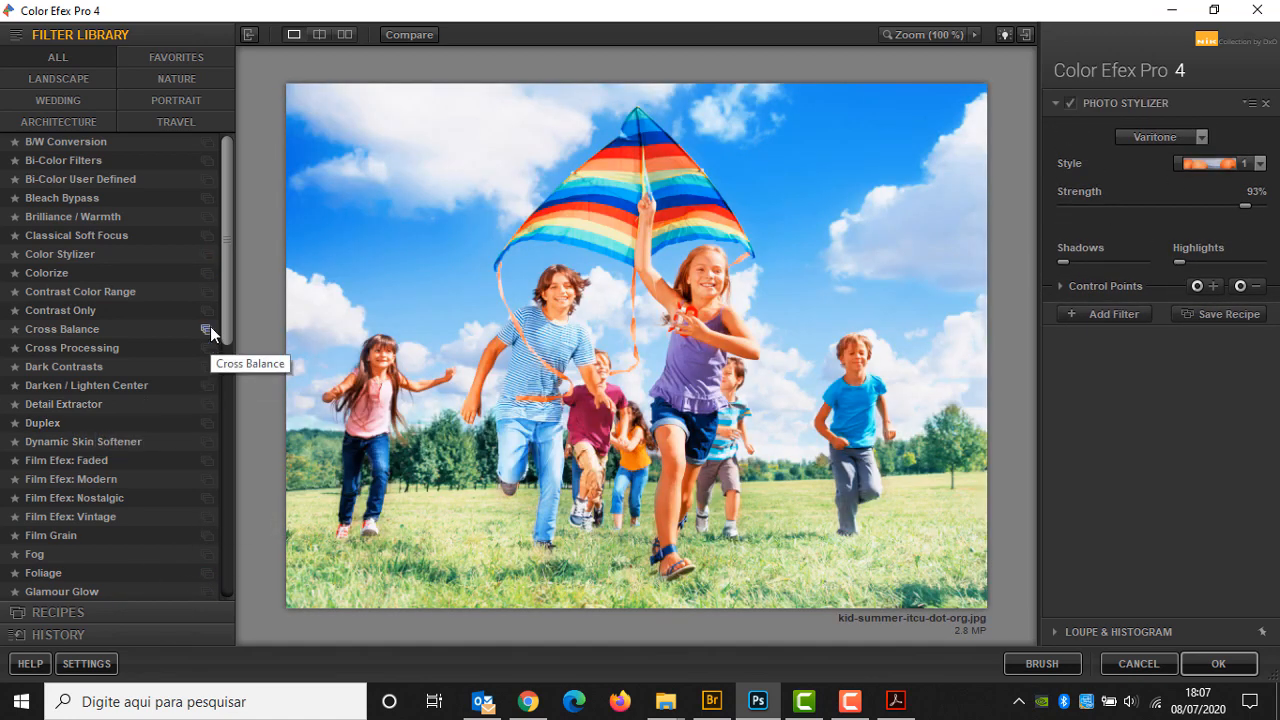
click(1137, 664)
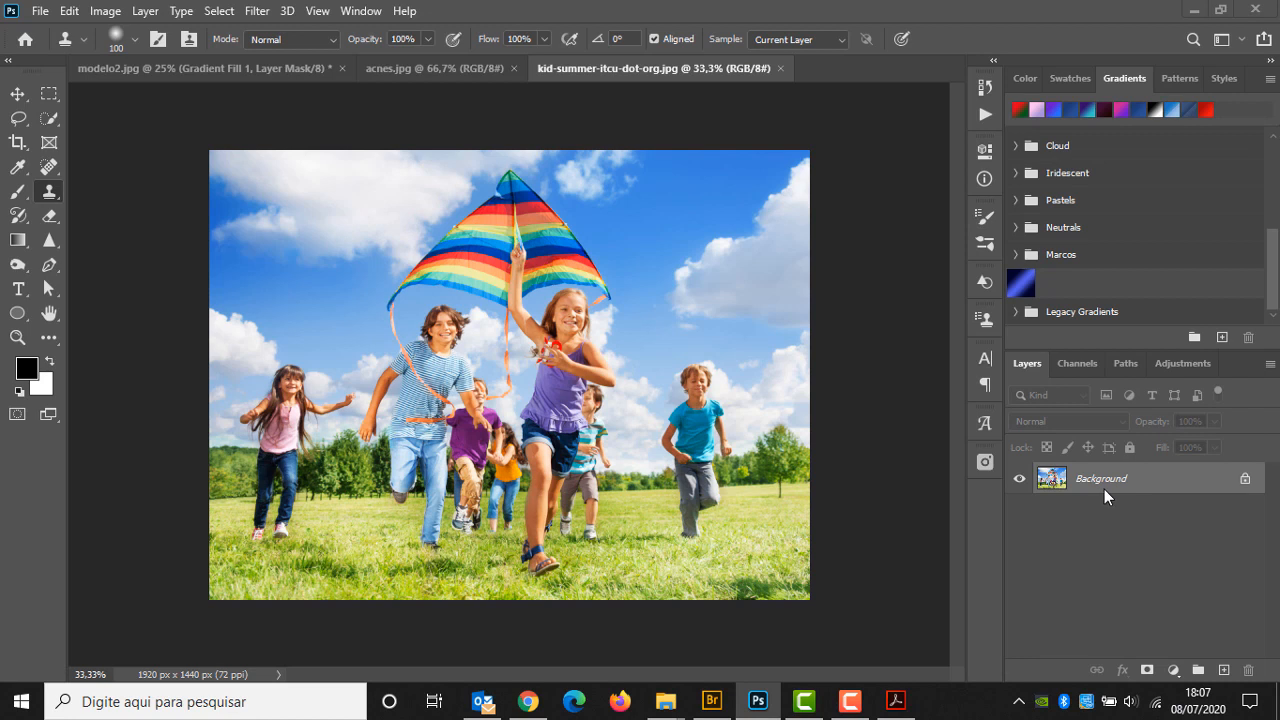
Duplicate the Background layer and open the copy in Color Efex Pro 4.
key(ctrl+j)
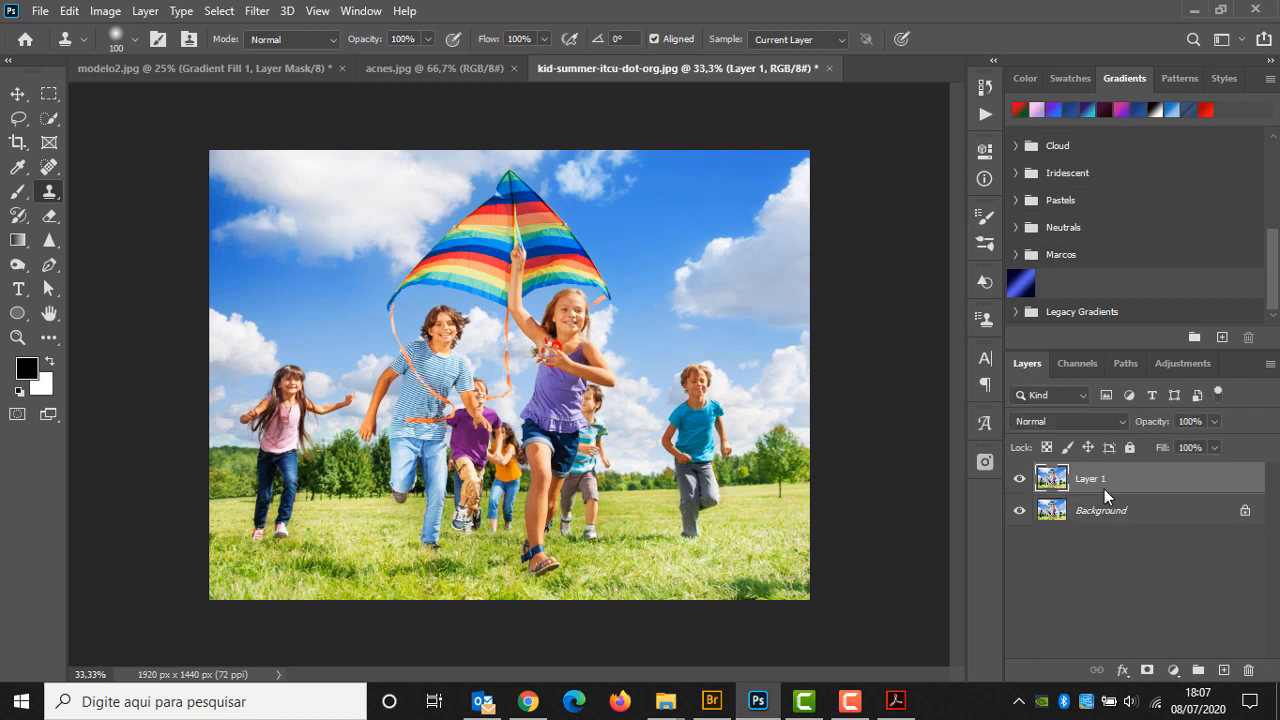
click(265, 11)
mouse_move(330, 430)
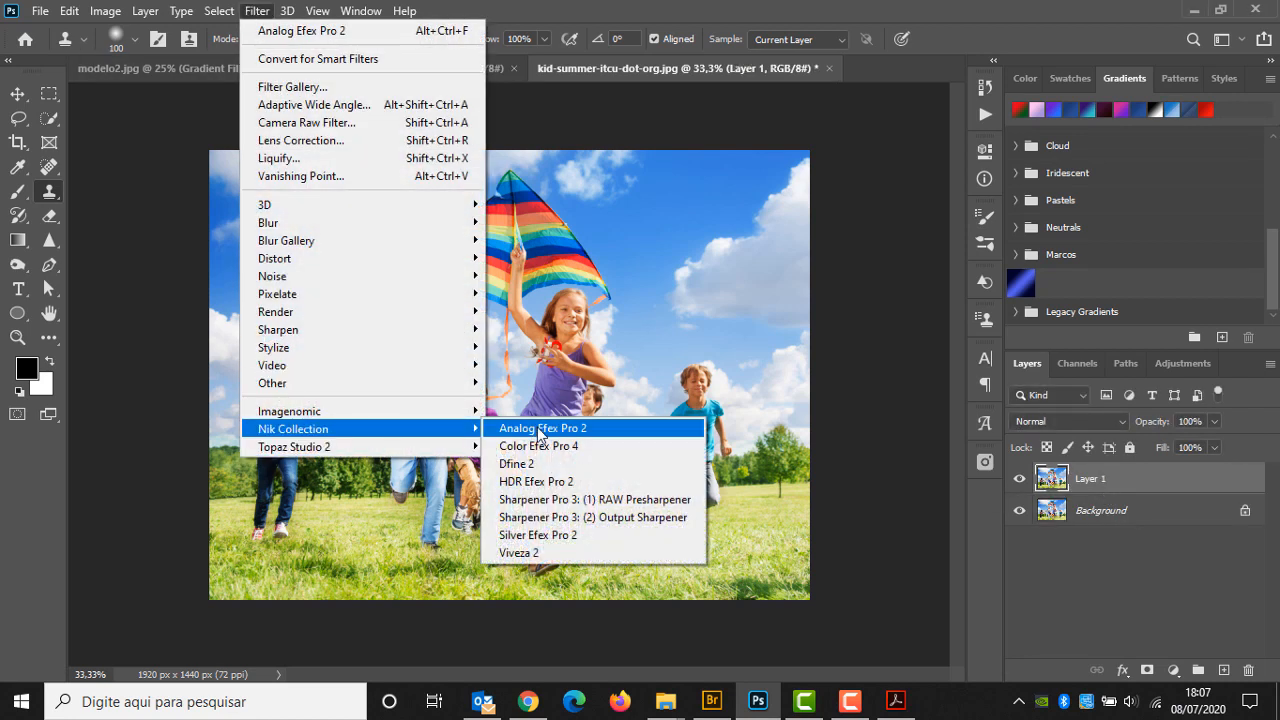
click(586, 446)
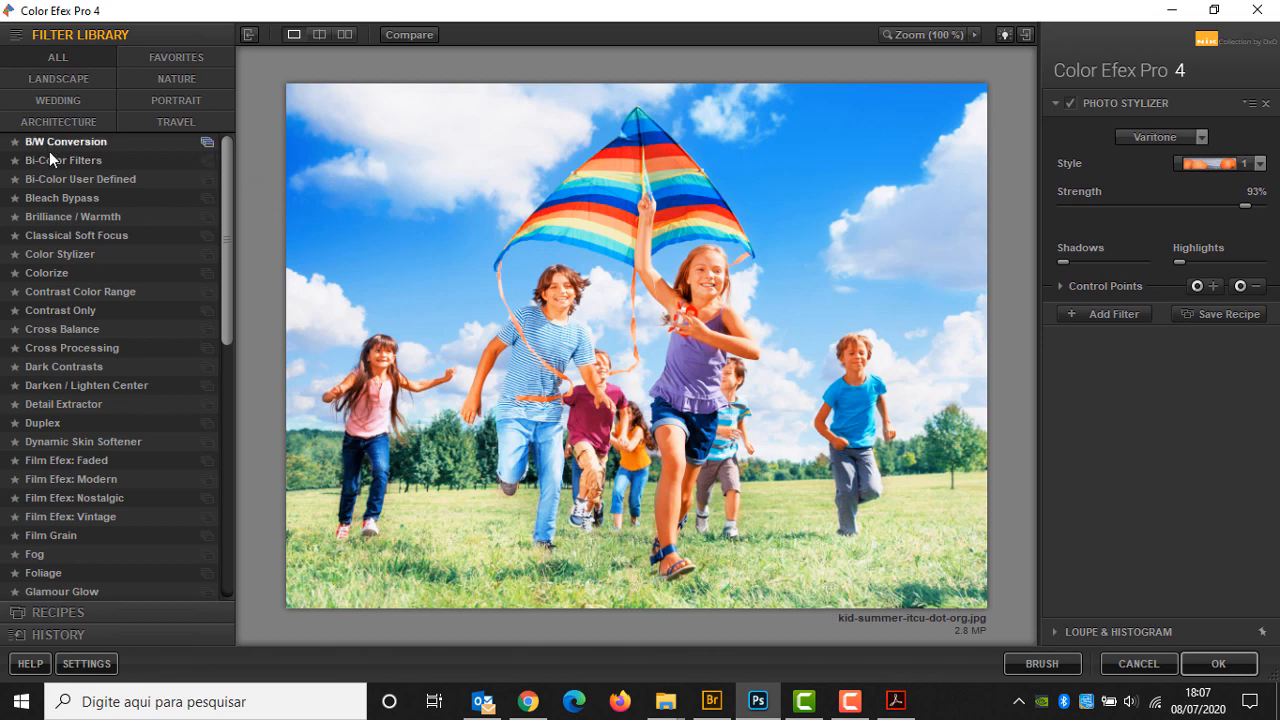
Try the B/W Conversion, Bi-Color Filters and Bi-Color User Defined filters on the photo.
click(52, 145)
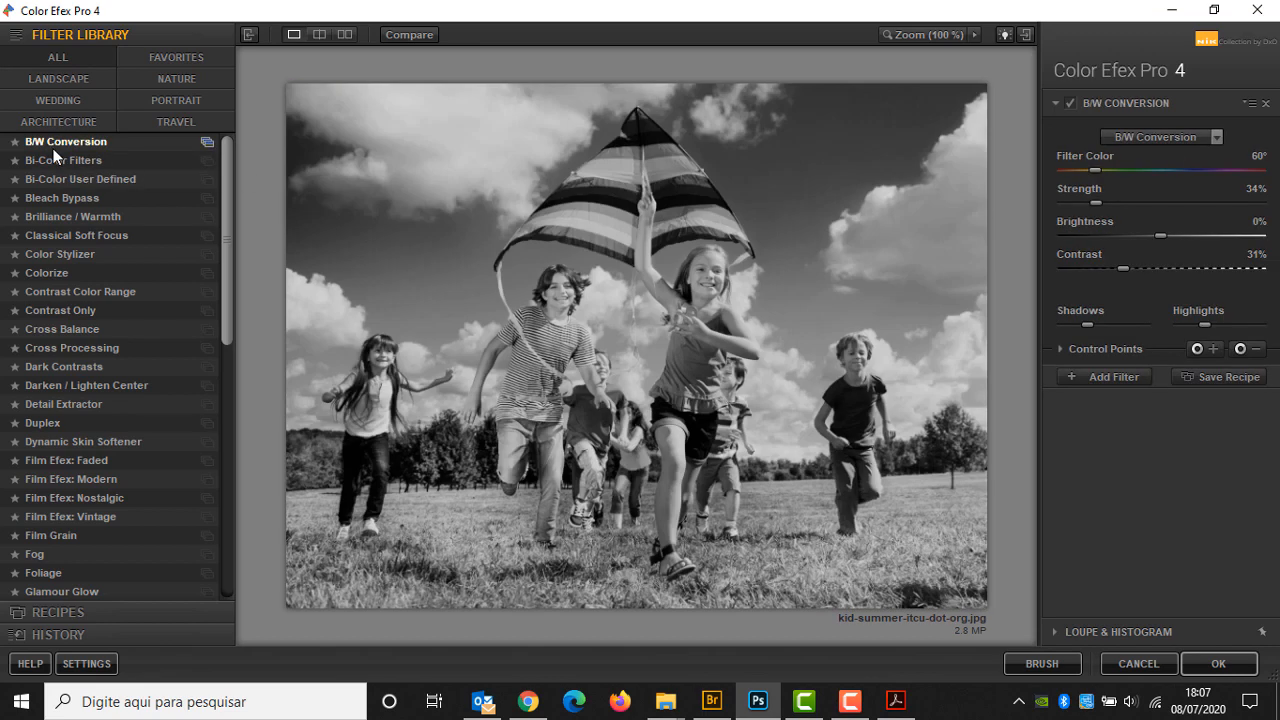
click(58, 160)
click(55, 178)
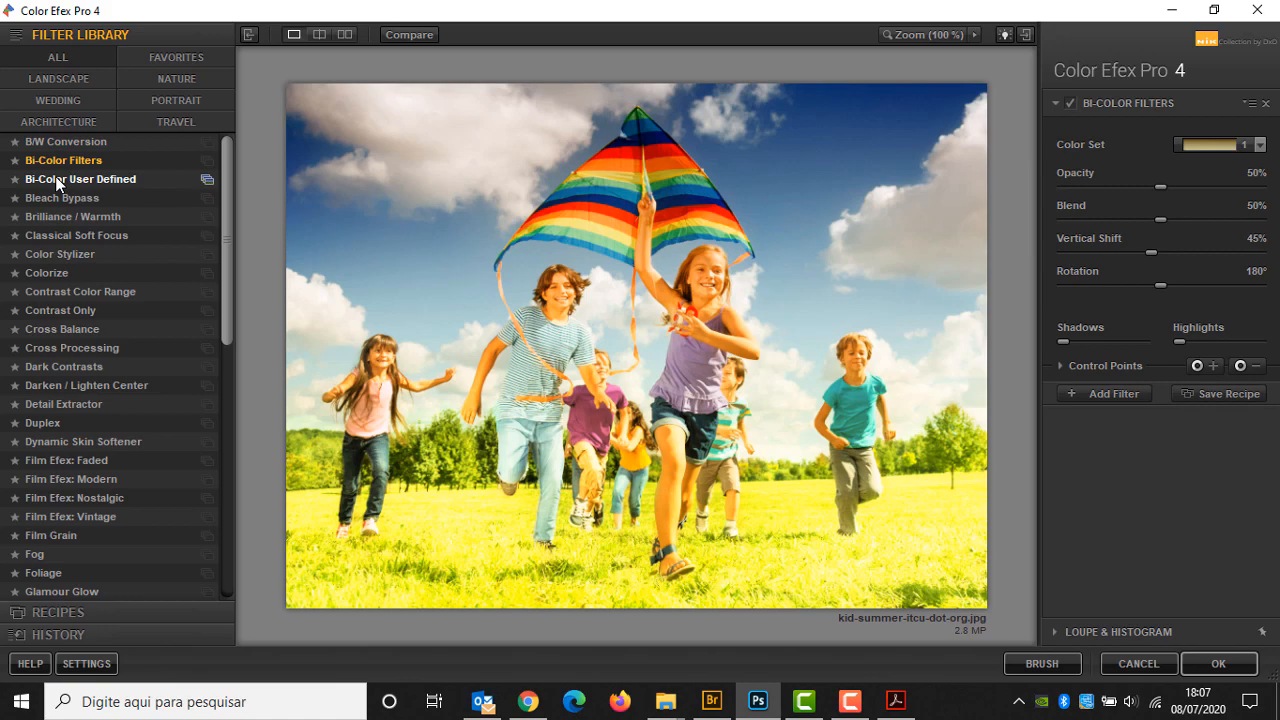
Try filters from the Wedding category, including Bleach Bypass, Classical Soft Focus, Dark Contrasts, Darken / Lighten Center and Dynamic Skin Softener.
click(80, 100)
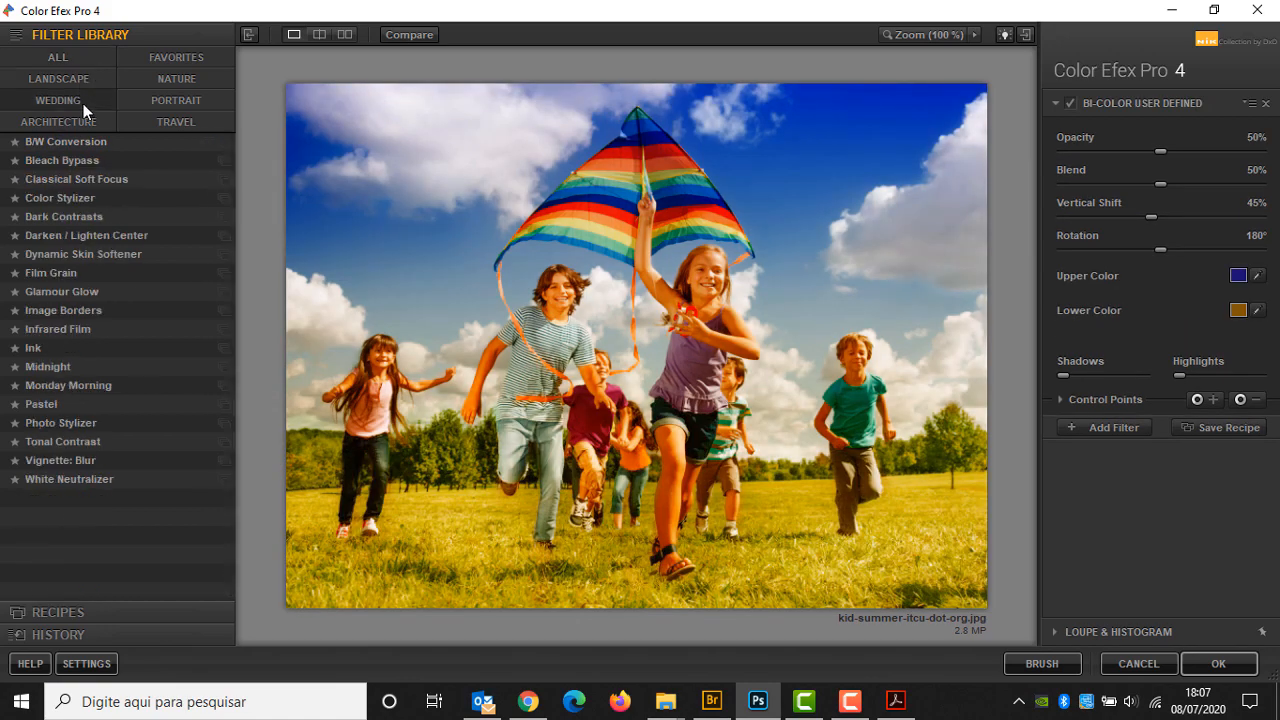
click(81, 160)
click(80, 179)
click(80, 214)
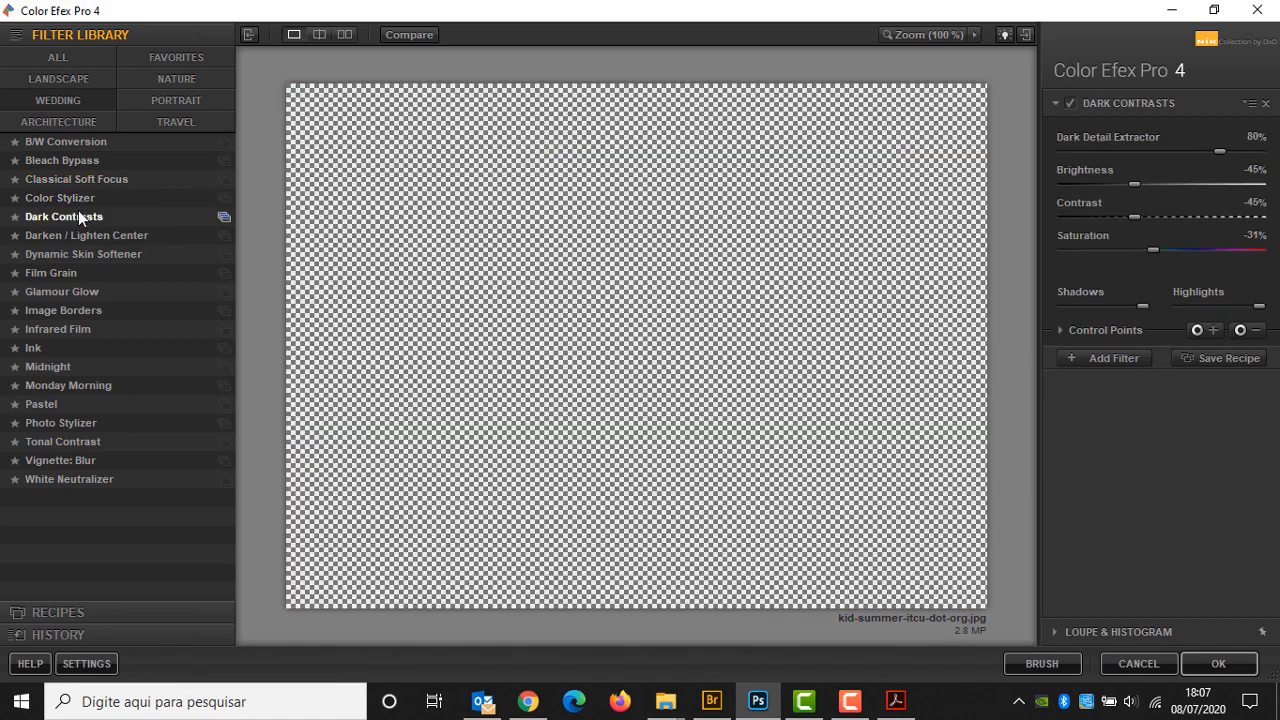
click(79, 240)
click(78, 249)
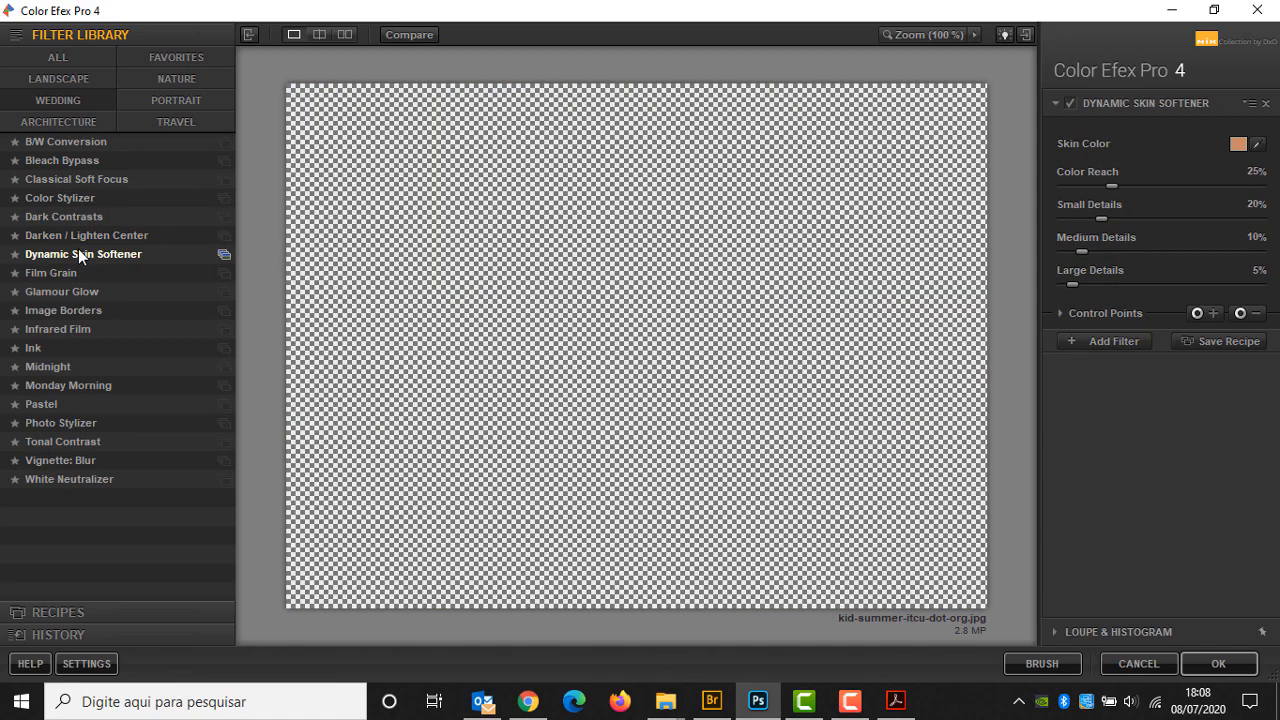
Try Dynamic Skin Softener from the Portrait category, choose Glamour Glow instead, and list all filters again.
click(135, 98)
click(91, 233)
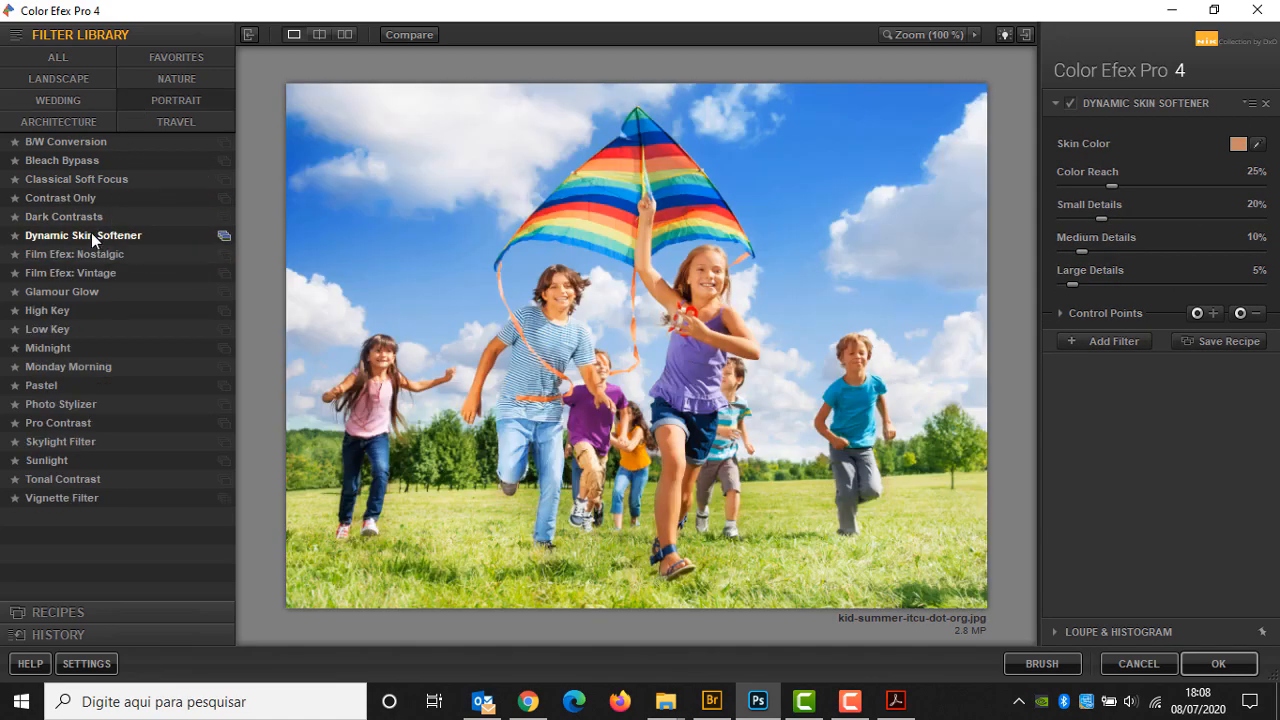
click(68, 290)
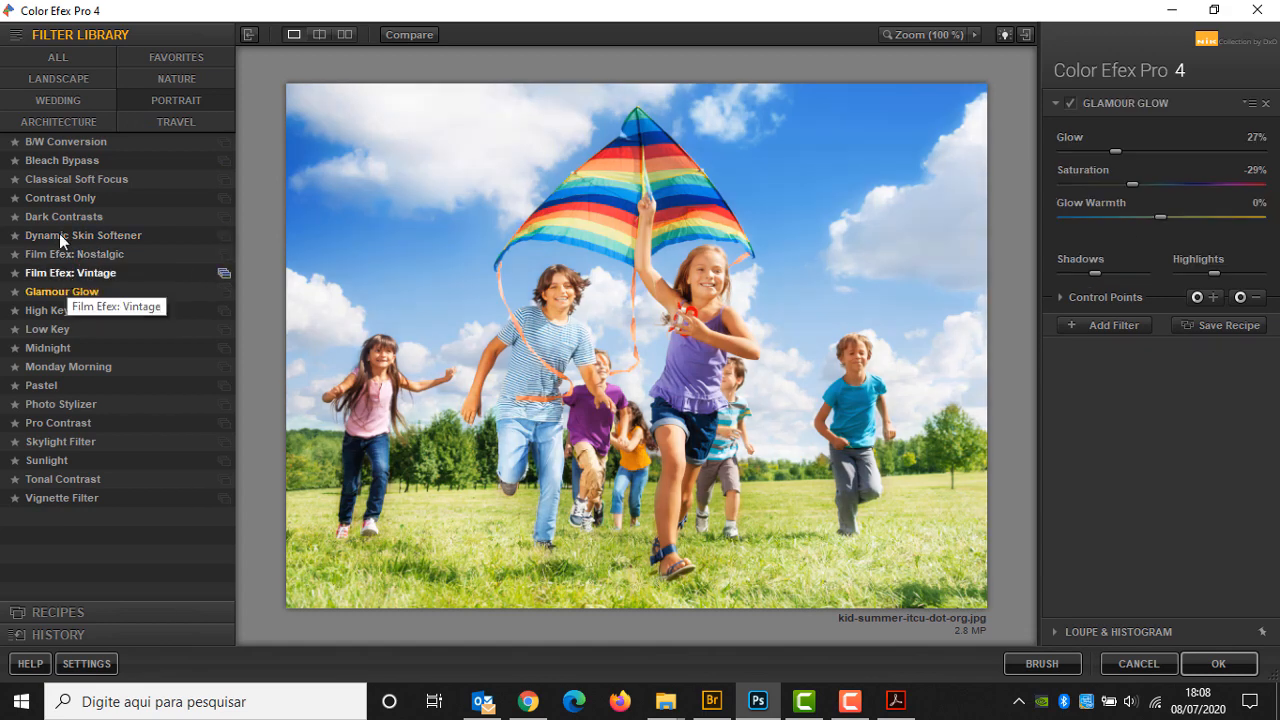
click(70, 56)
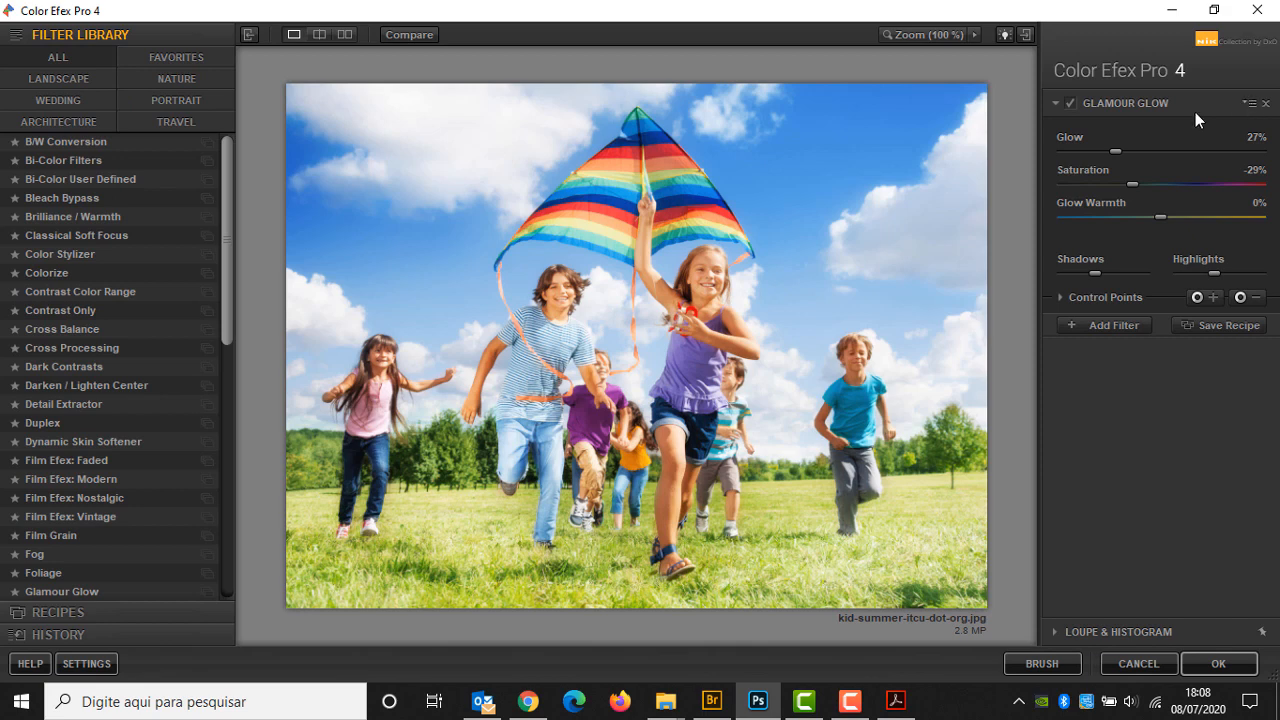
Switch off the Glamour Glow filter and remove it from the applied filters.
click(1071, 104)
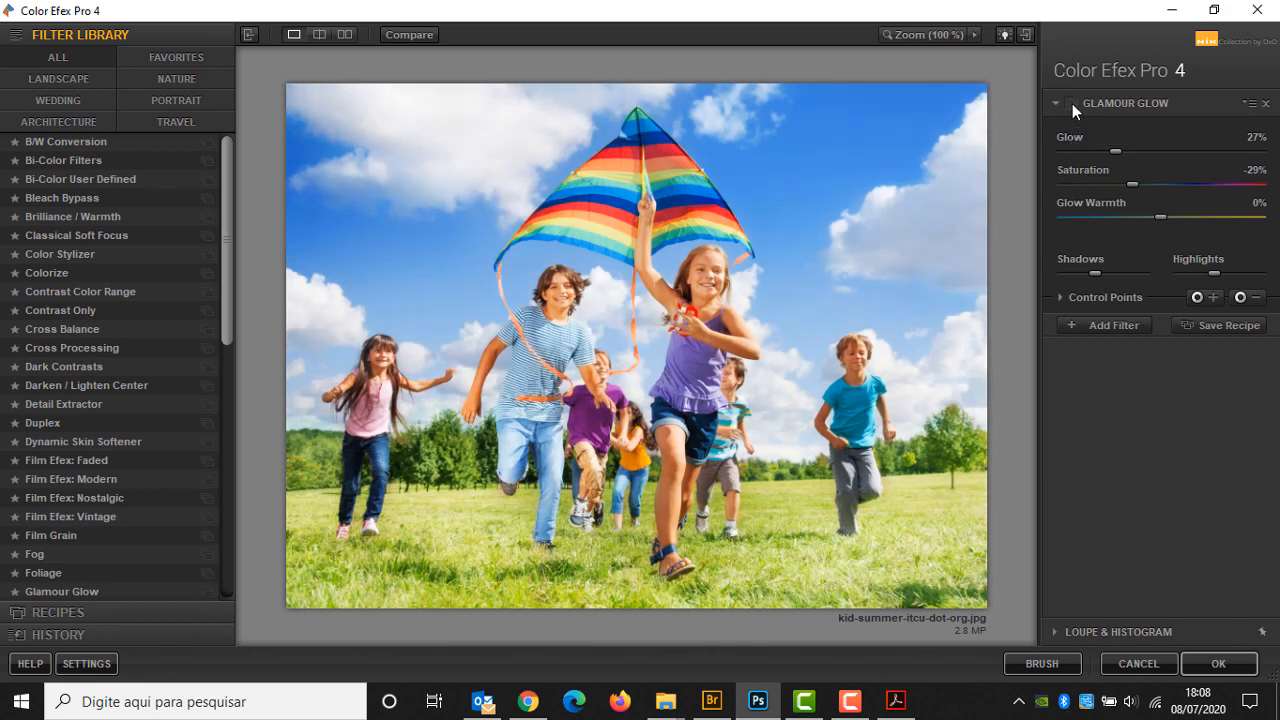
click(1251, 104)
click(1265, 104)
click(1265, 104)
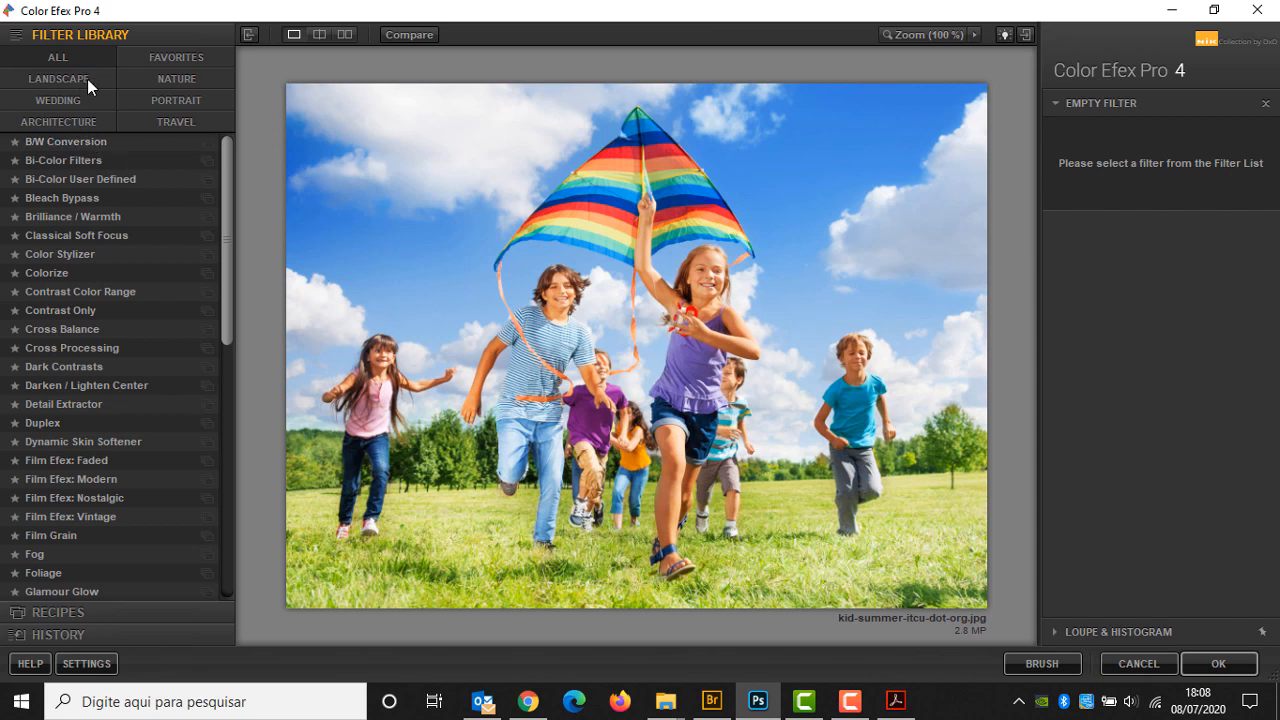
Try the Duplex filter on the photo, look at its filter options, and remove it.
click(40, 423)
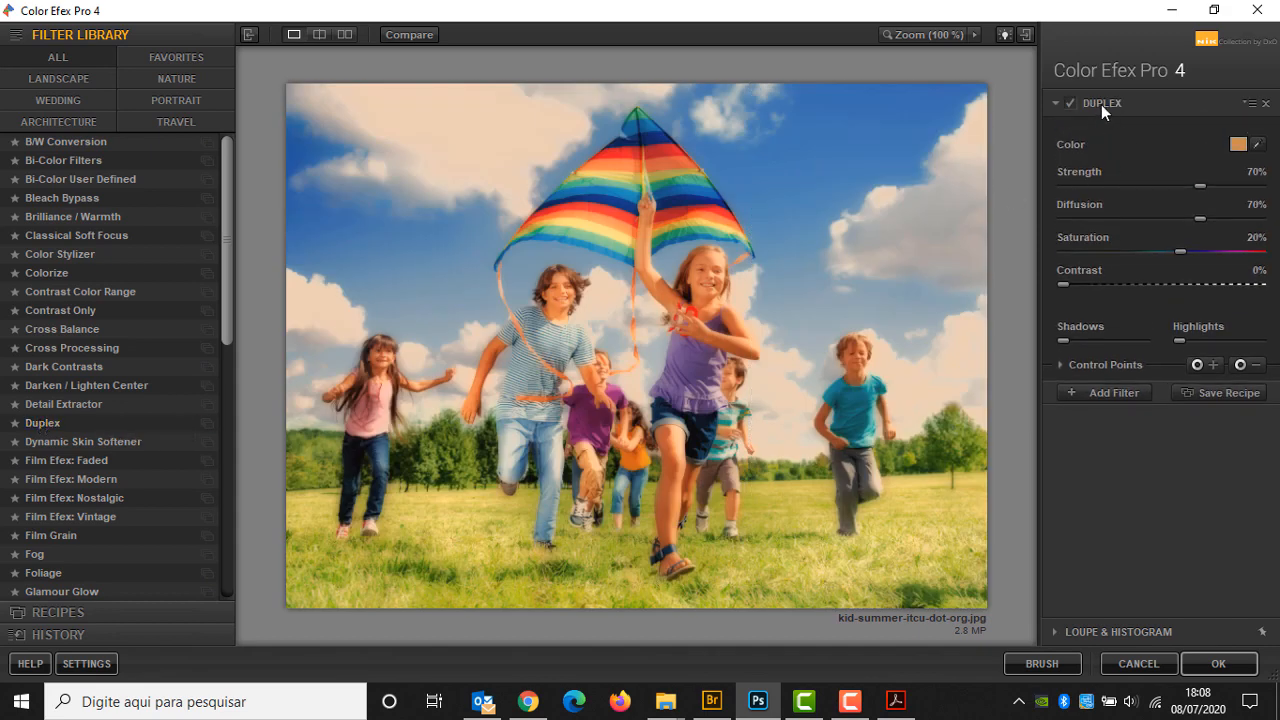
click(1249, 104)
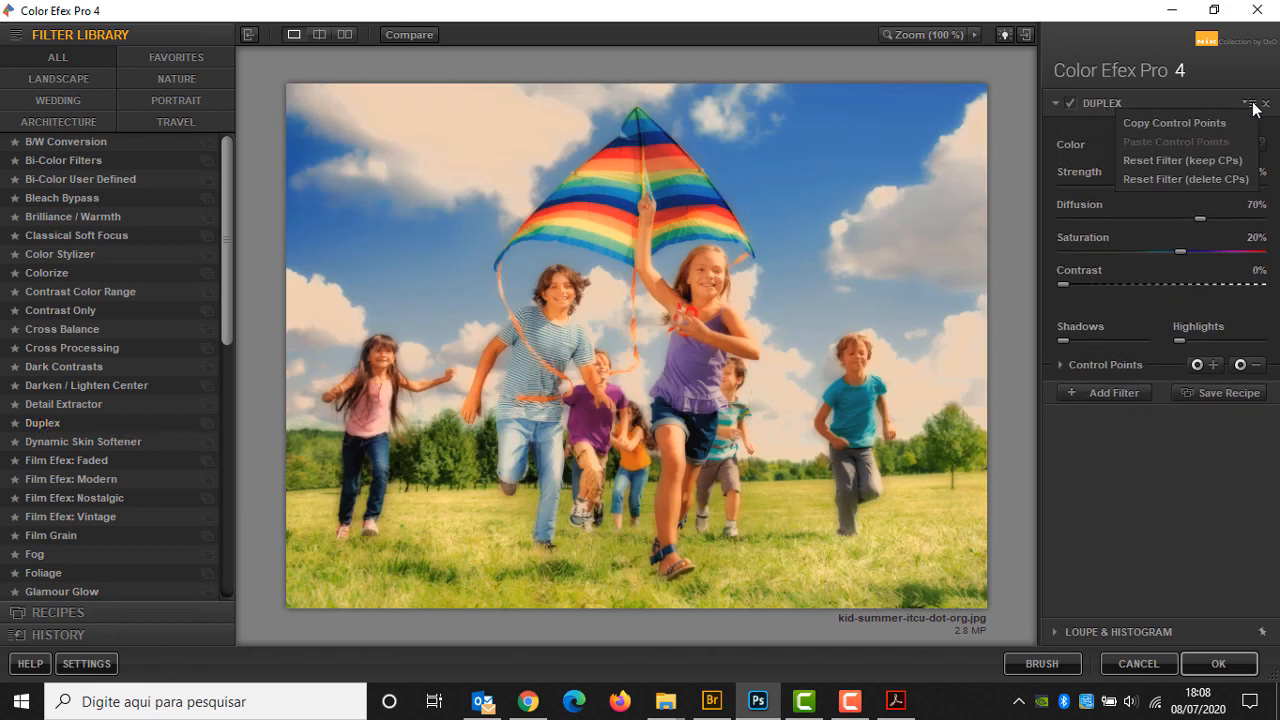
click(1102, 129)
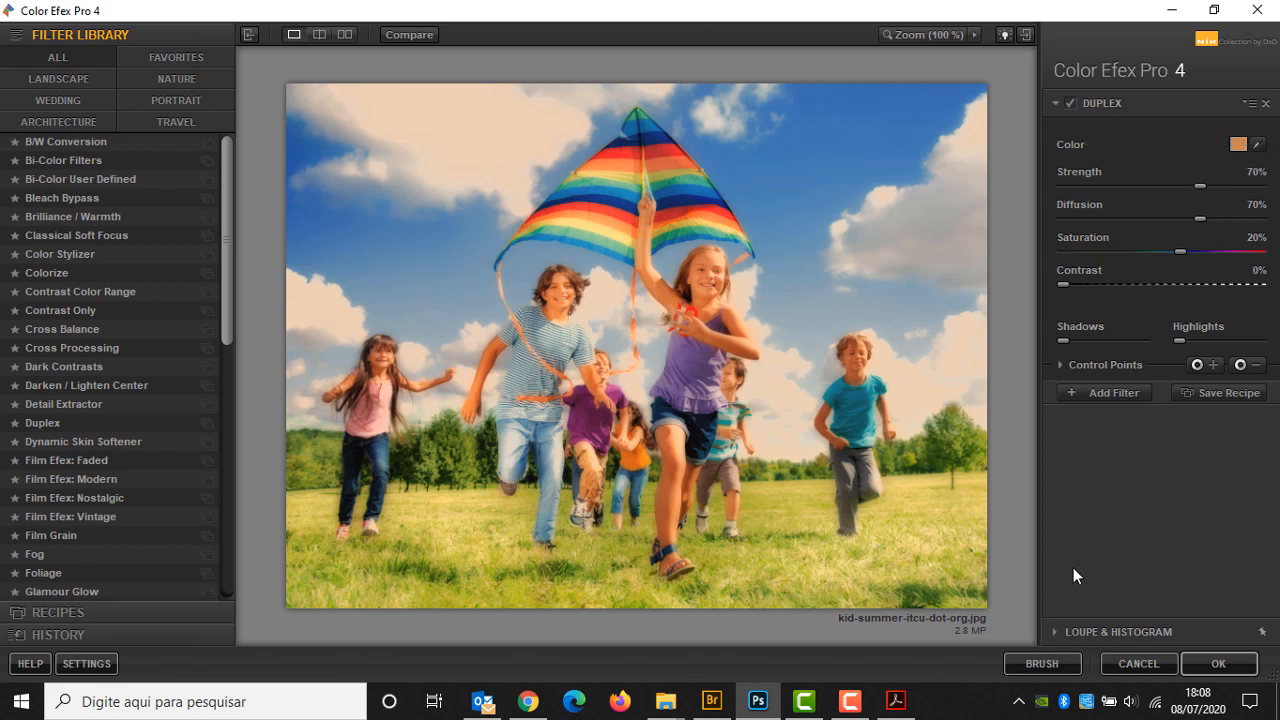
click(1265, 103)
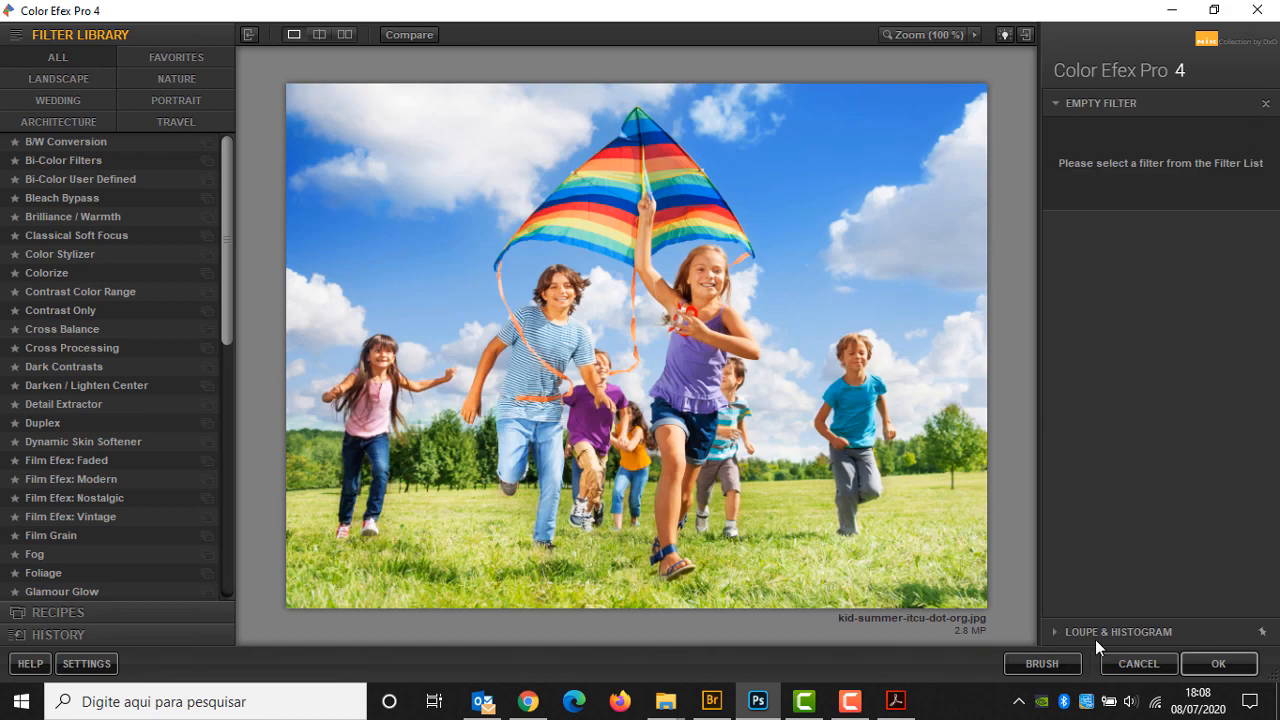
Look at the Loupe & Histogram section and collapse it again.
click(1058, 632)
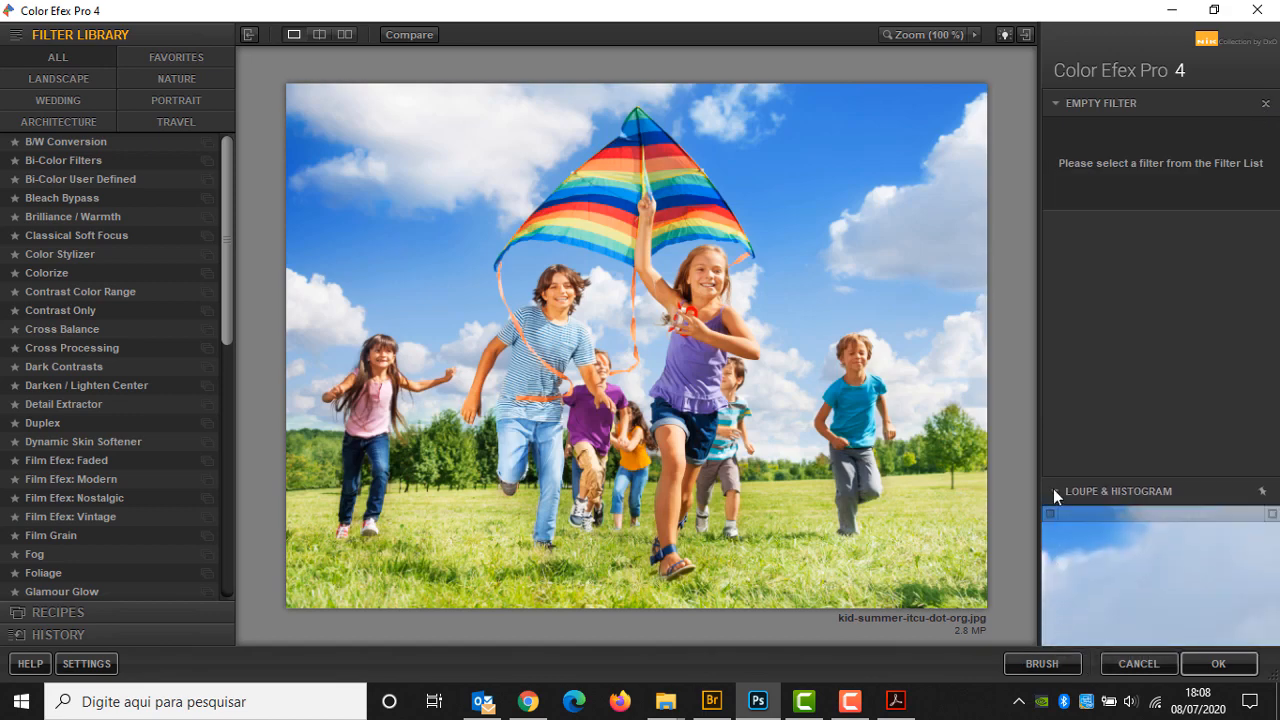
click(1055, 490)
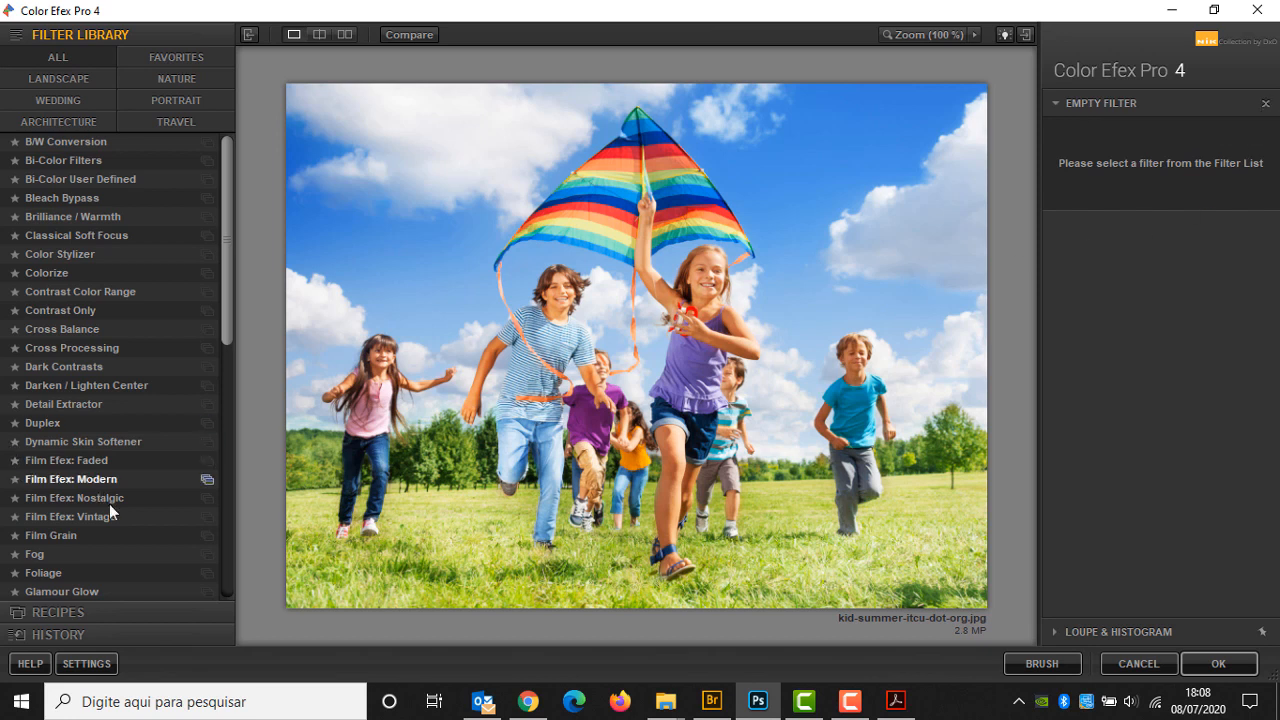
Return to the initial Photo Stylizer state in the history and preview its other tone sets, such as Russet.
click(99, 638)
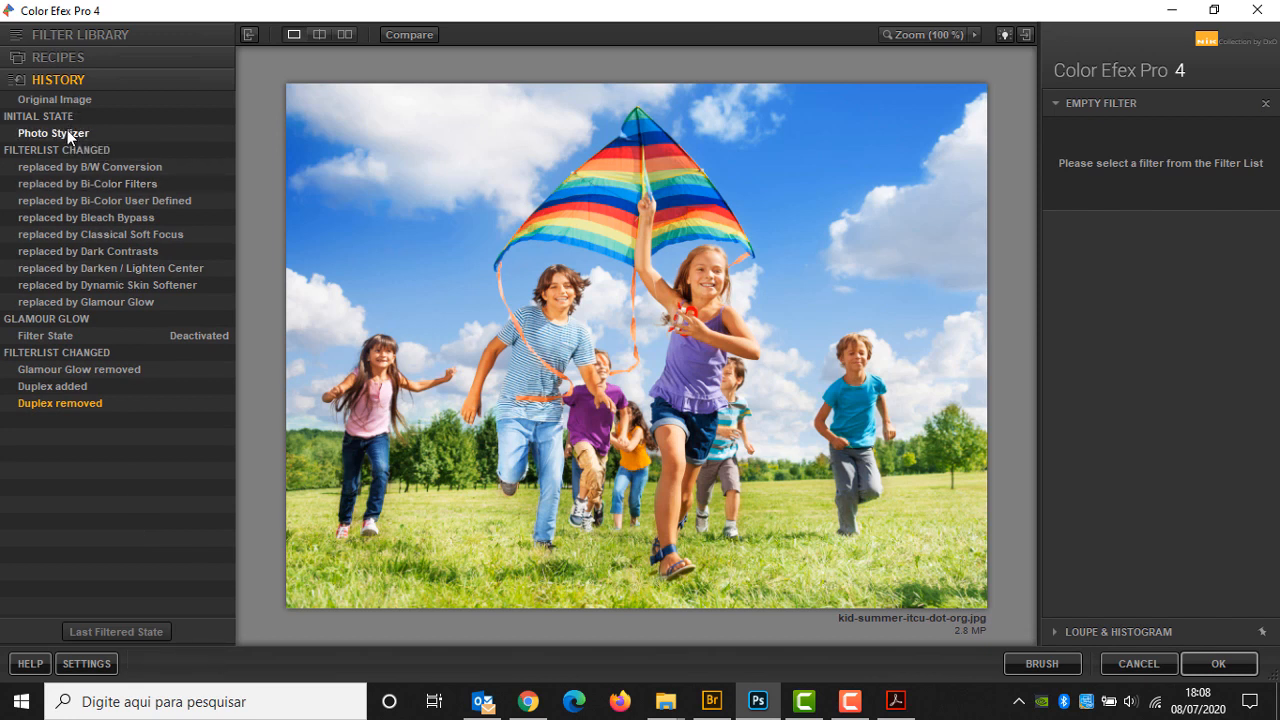
click(67, 133)
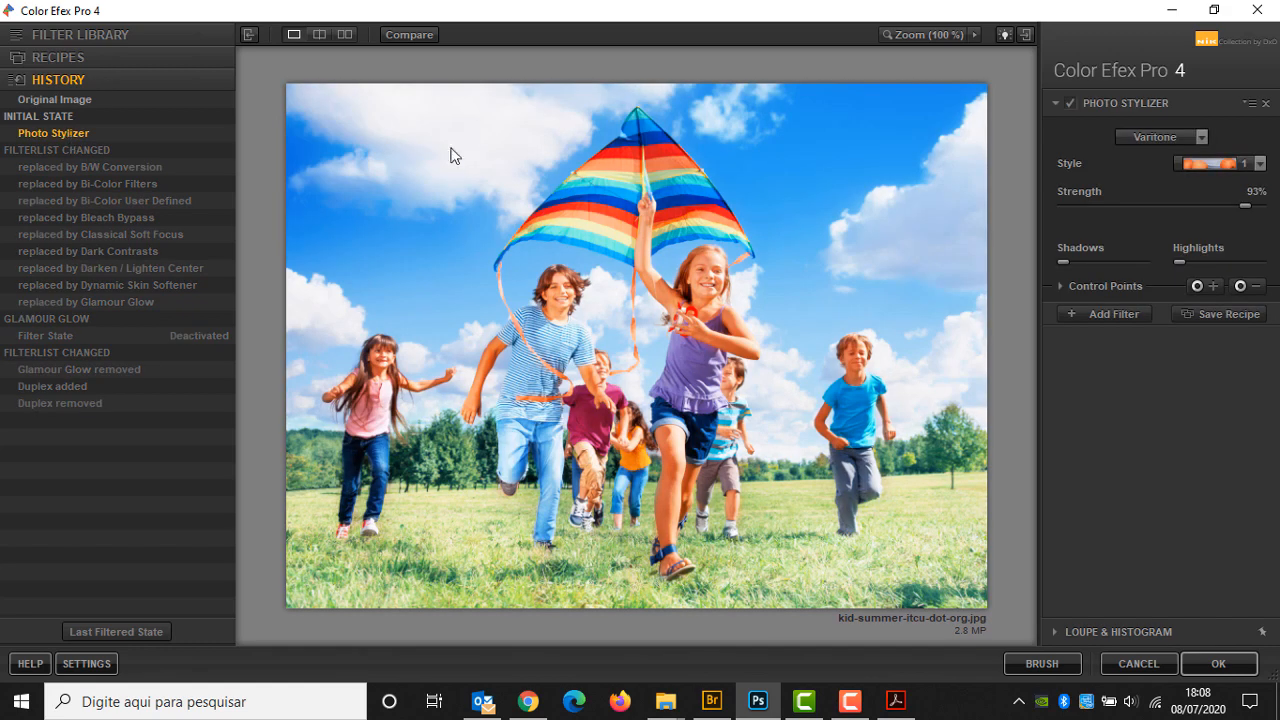
click(1200, 137)
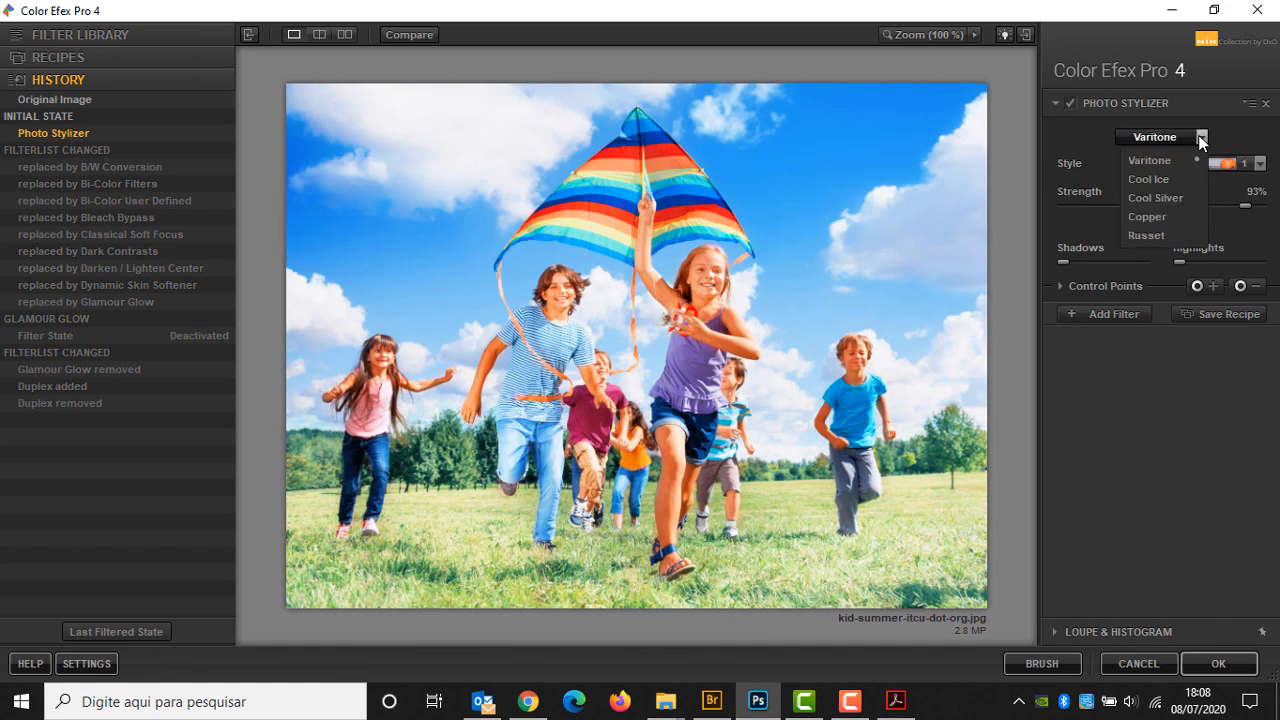
click(1168, 181)
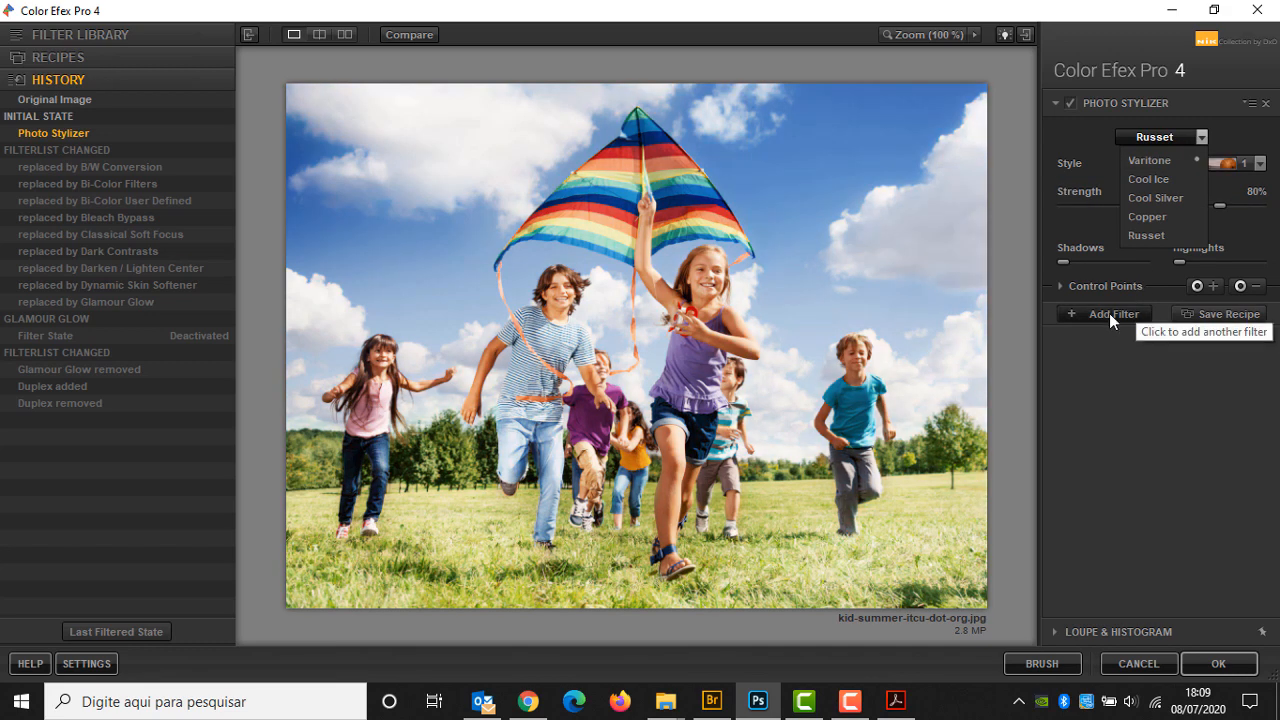
Add an empty filter slot, then go back to the Photo Stylizer settings.
click(1107, 314)
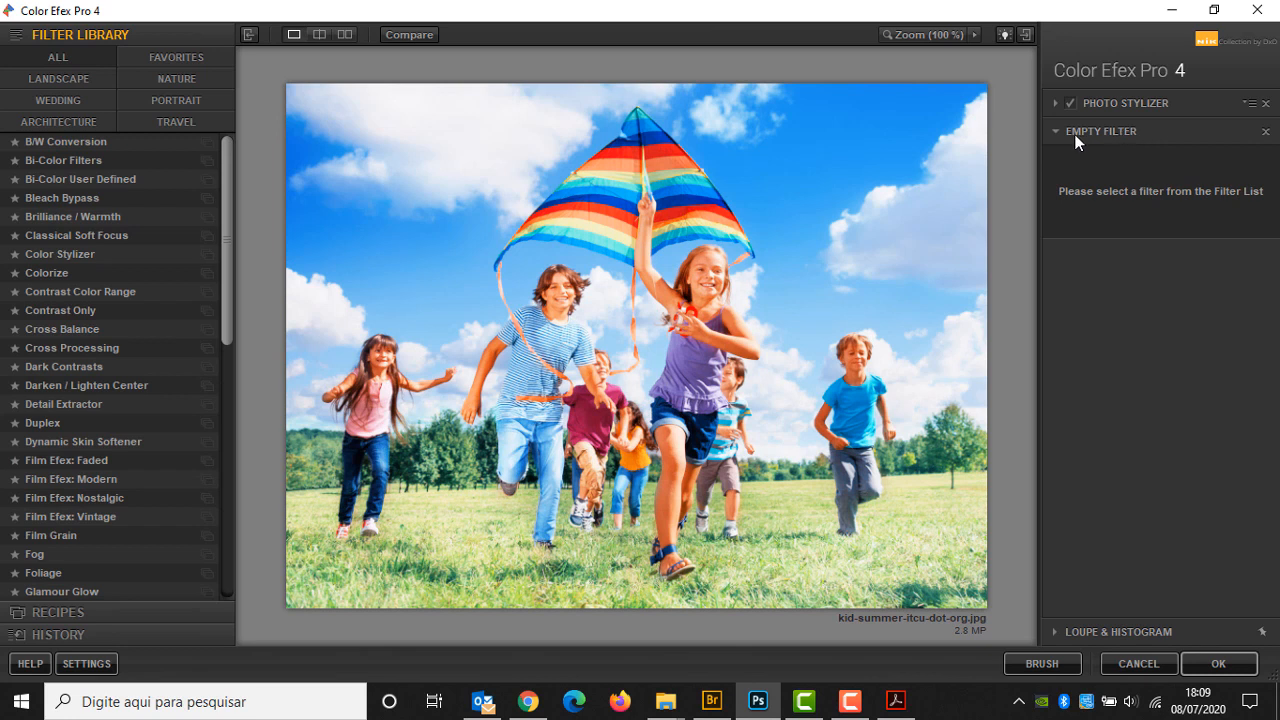
click(1250, 103)
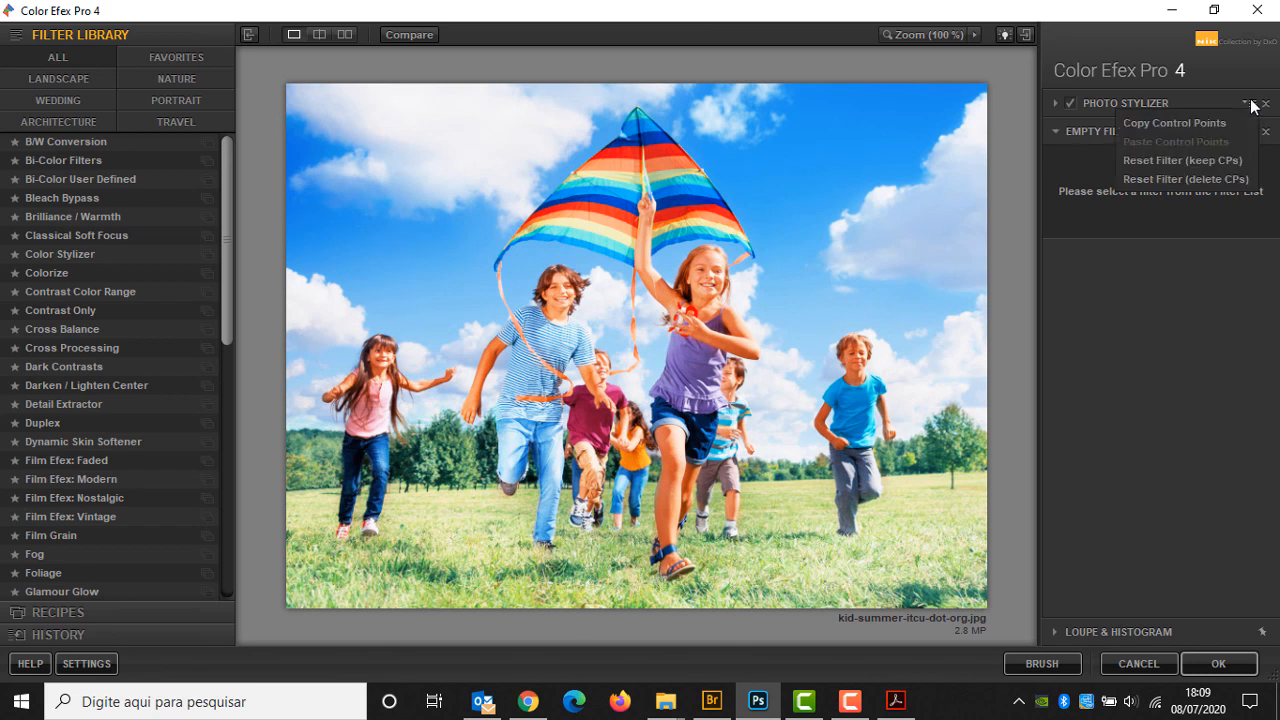
click(1055, 103)
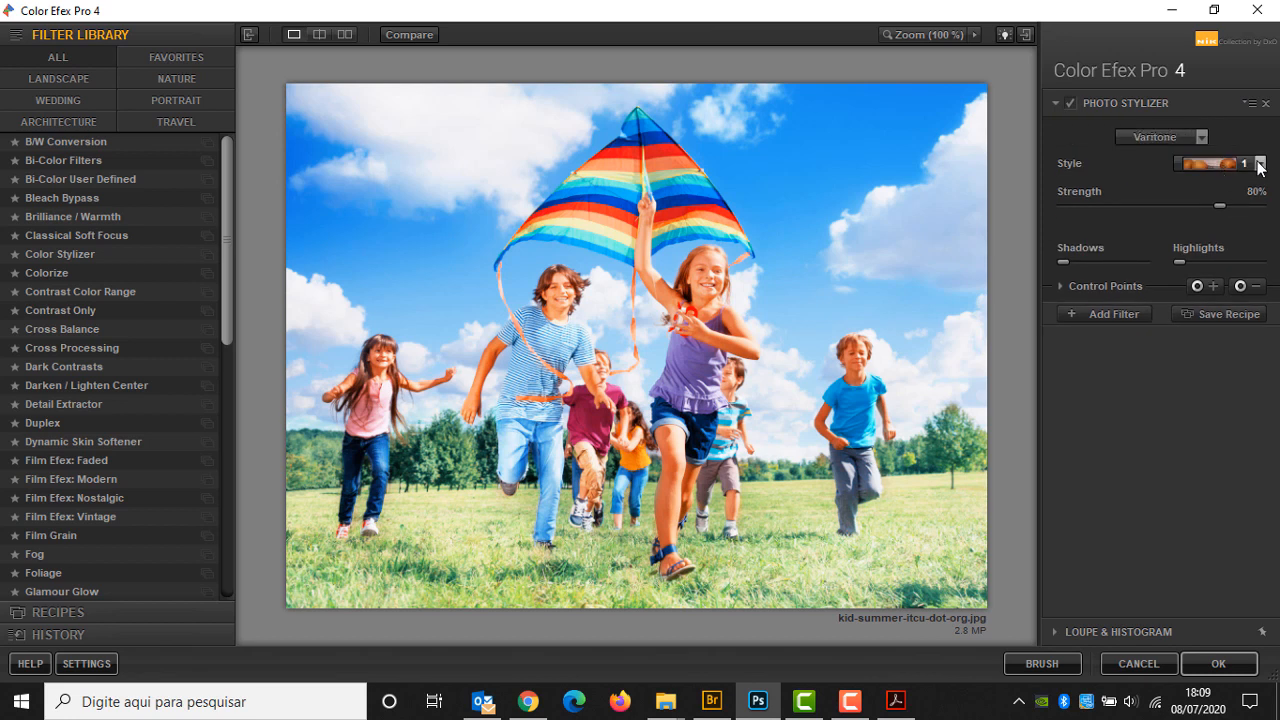
Preview Photo Stylizer's styles and tone sets, and switch the filter off and on to compare it with the original photo.
click(1260, 163)
click(1201, 135)
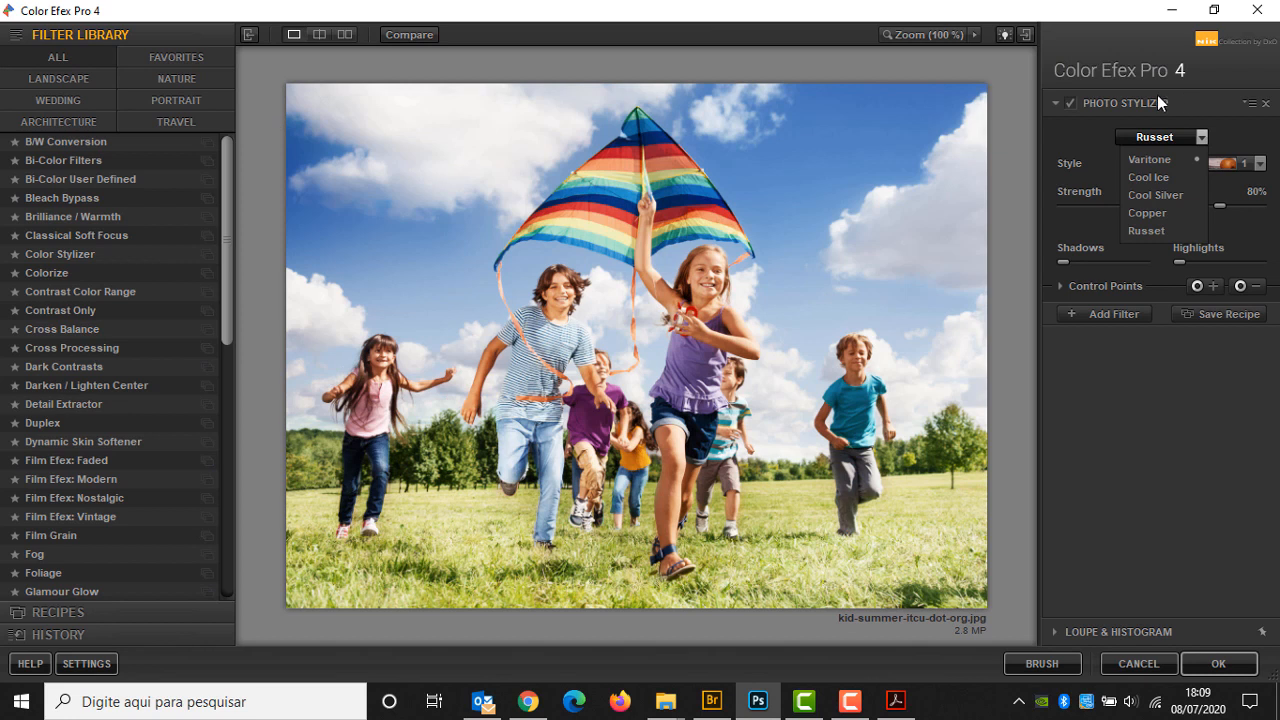
click(1072, 104)
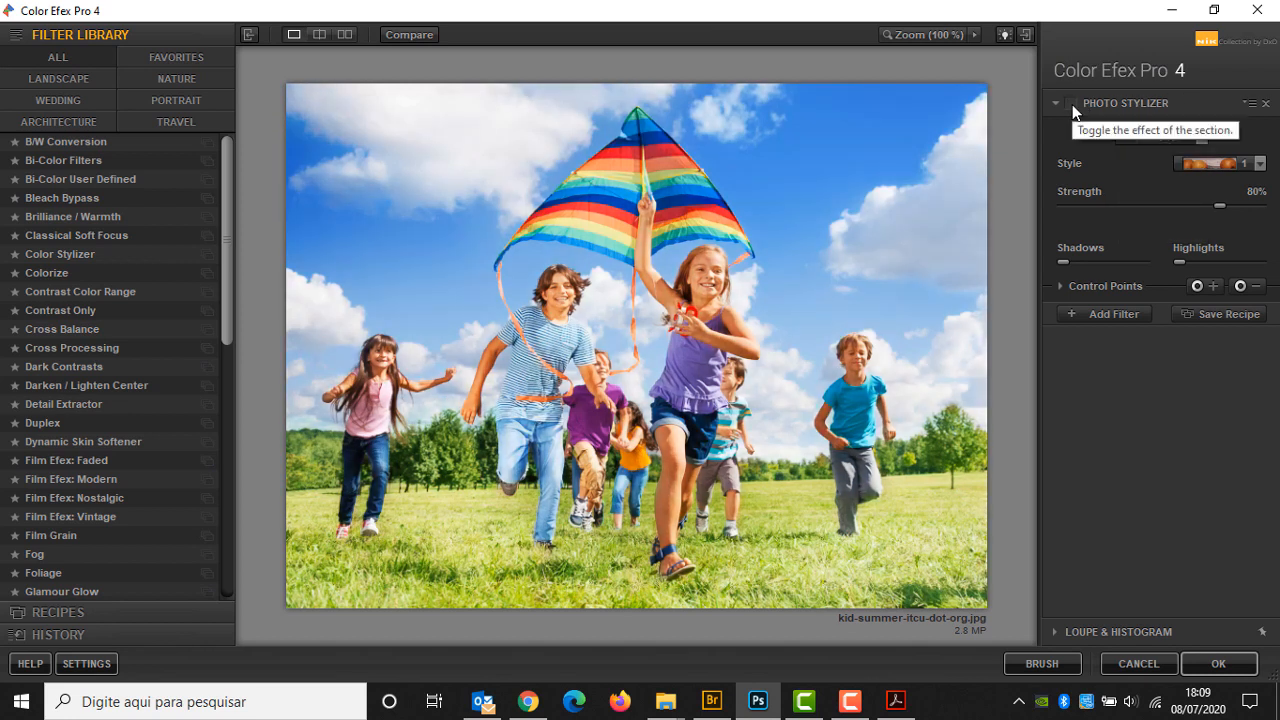
click(1201, 140)
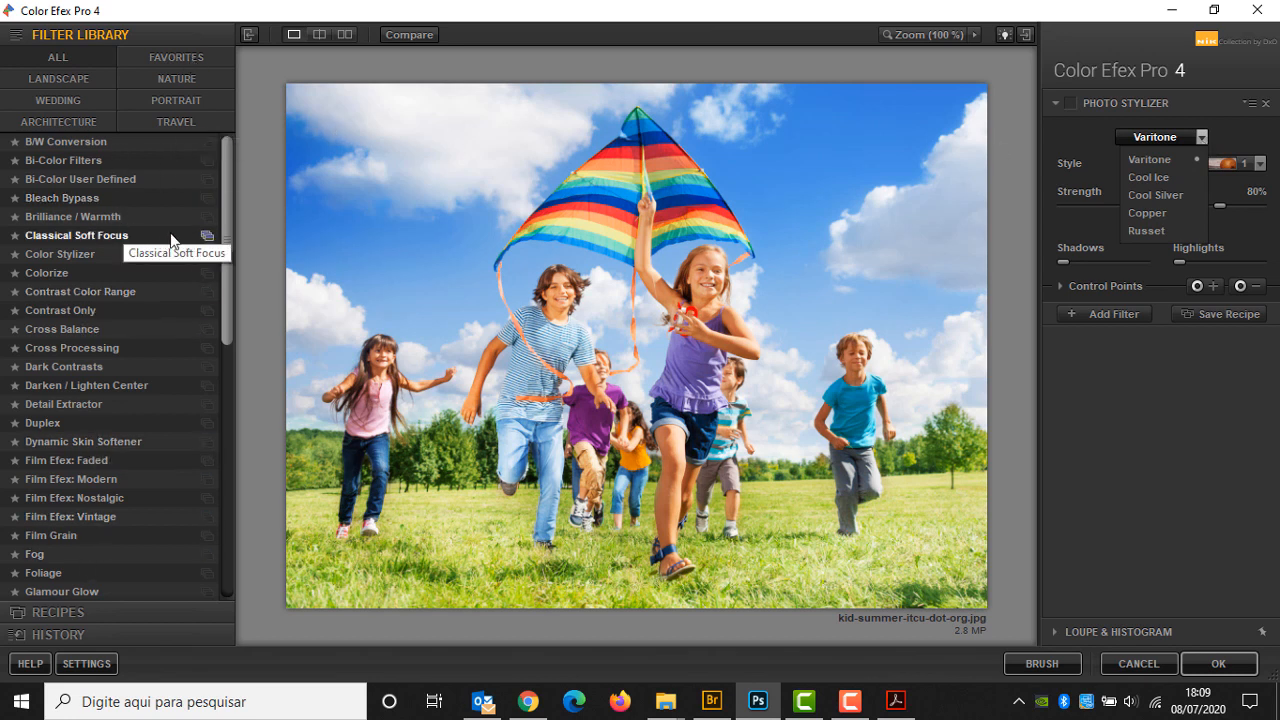
drag(231, 152, 217, 336)
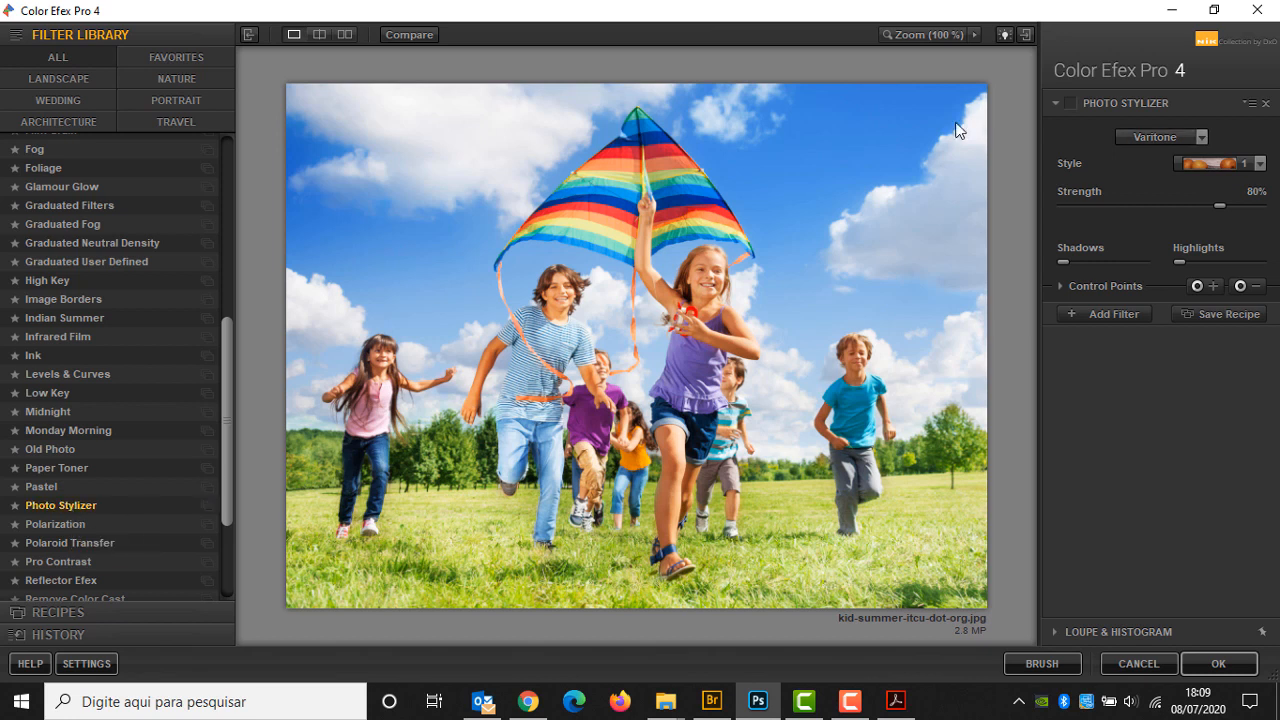
click(1071, 103)
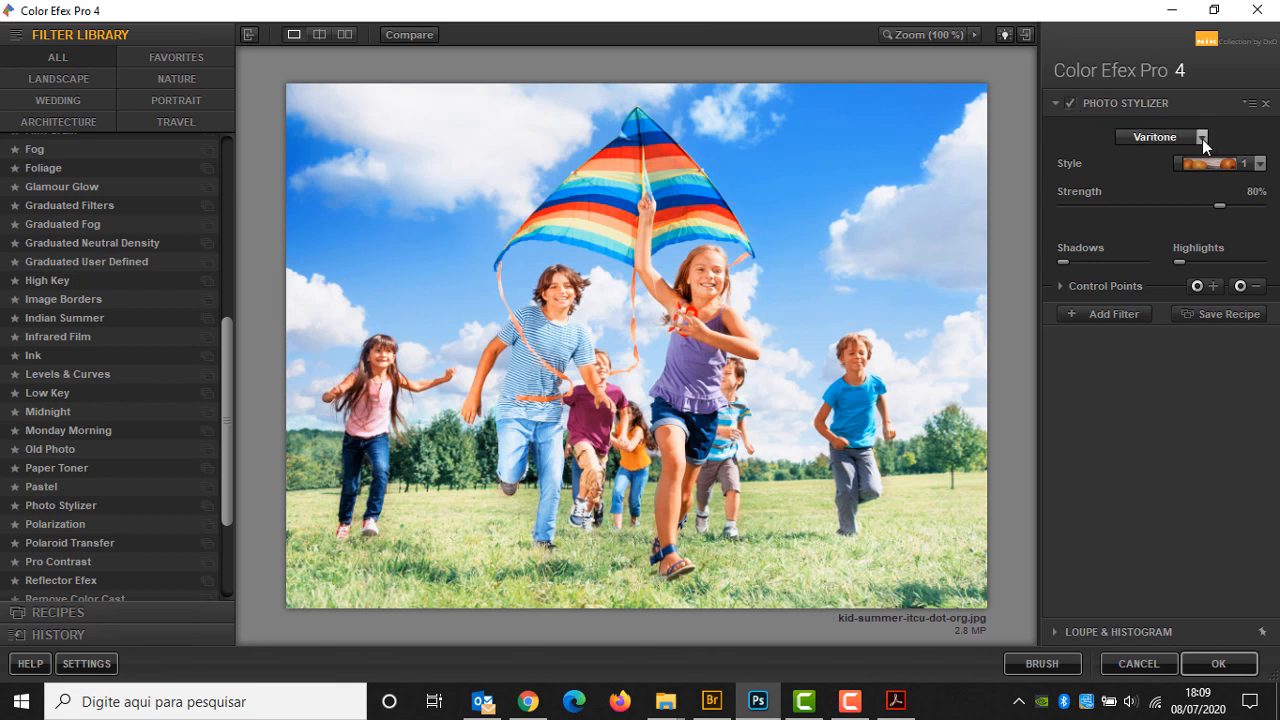
Set Photo Stylizer to the Varitone tone set with style 1 and a strength of 93%.
click(1202, 139)
click(1165, 158)
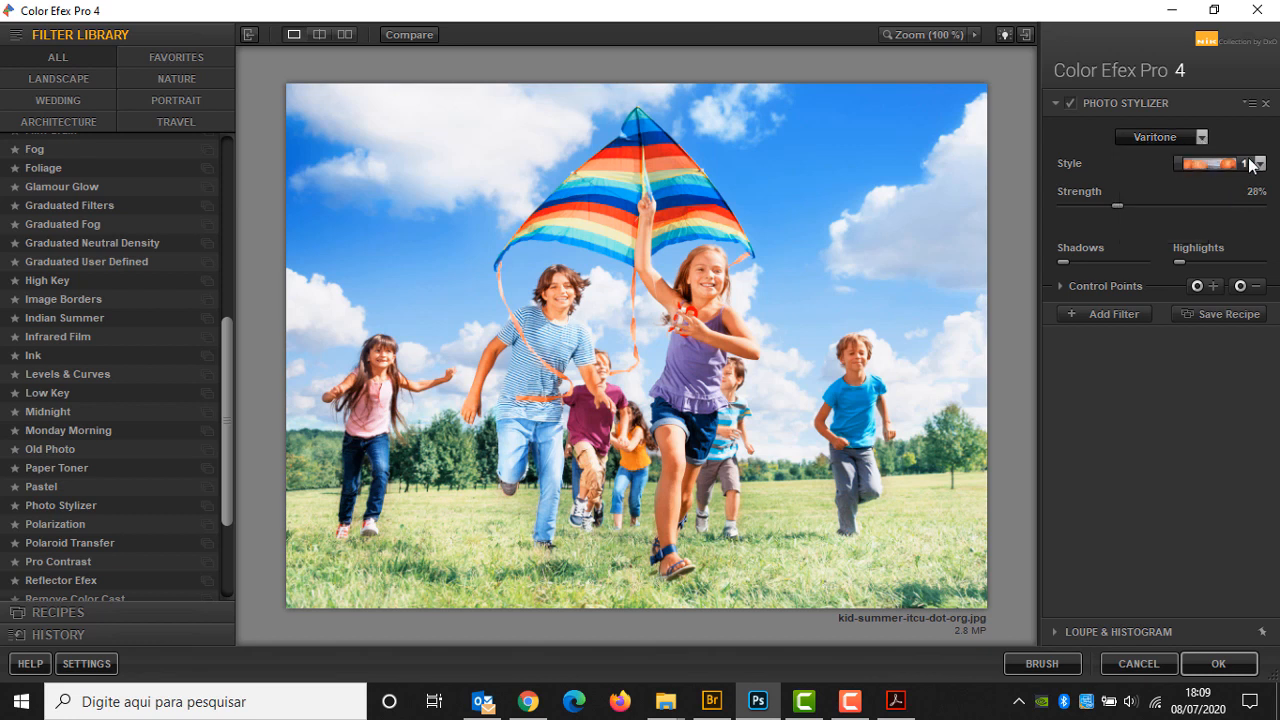
click(1258, 163)
click(1224, 187)
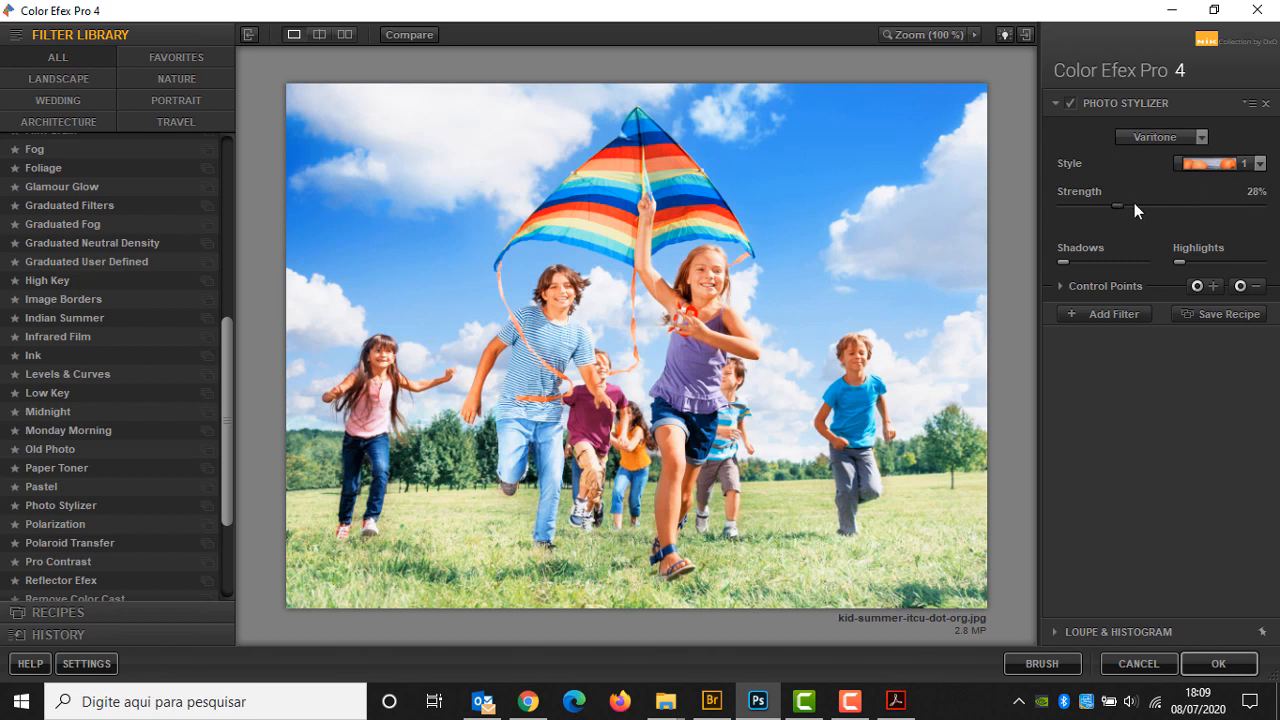
drag(1204, 204, 1229, 204)
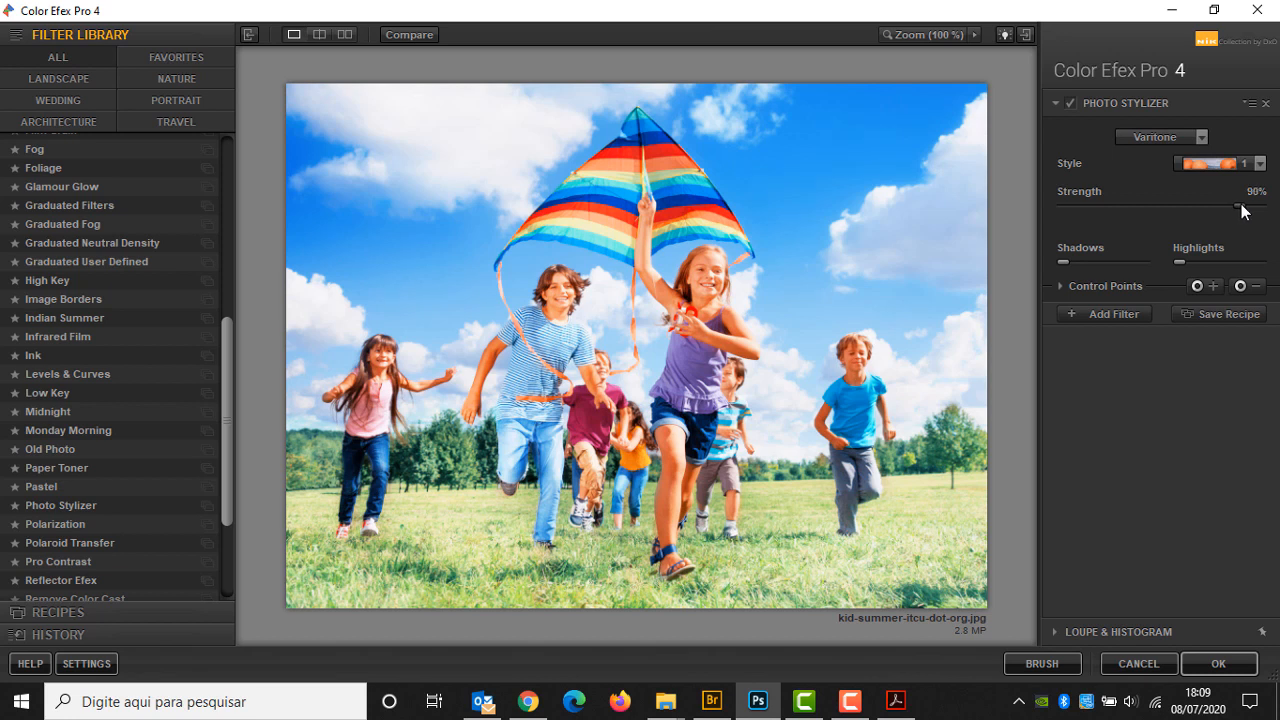
drag(1243, 204, 1246, 205)
Show Photo Stylizer's control point settings, then add Indian Summer as a second filter.
click(1060, 286)
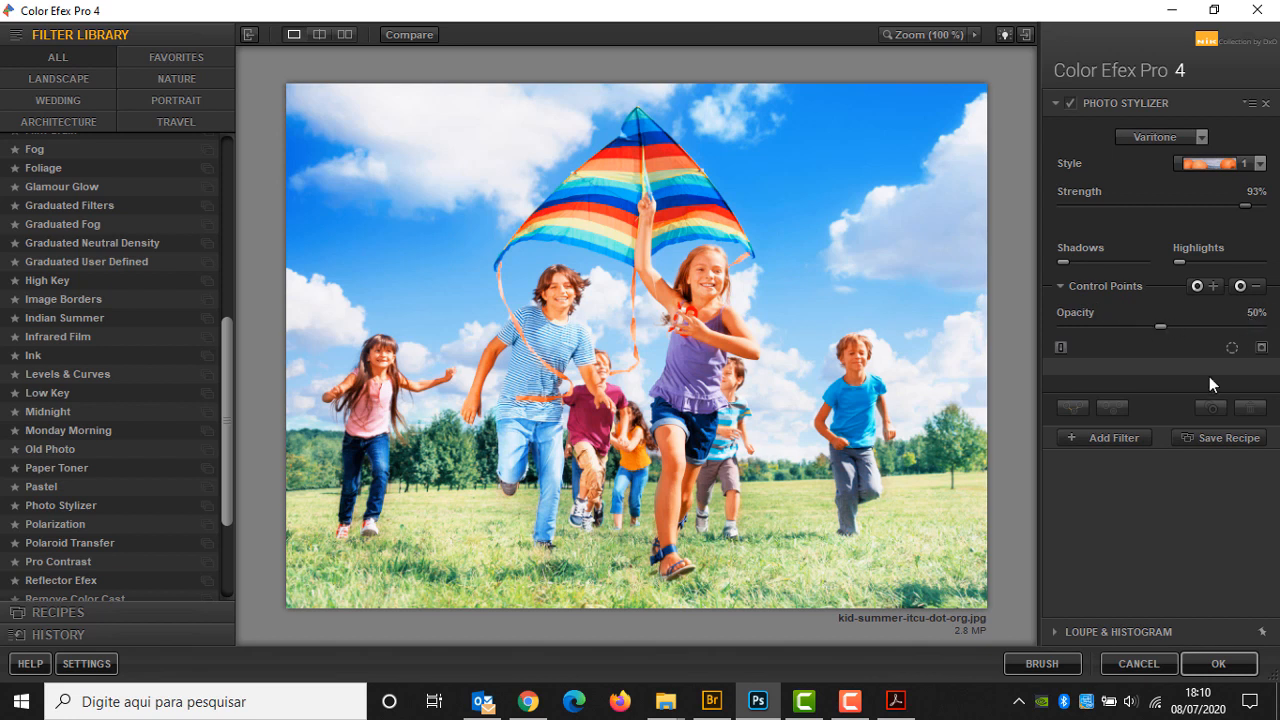
click(1137, 437)
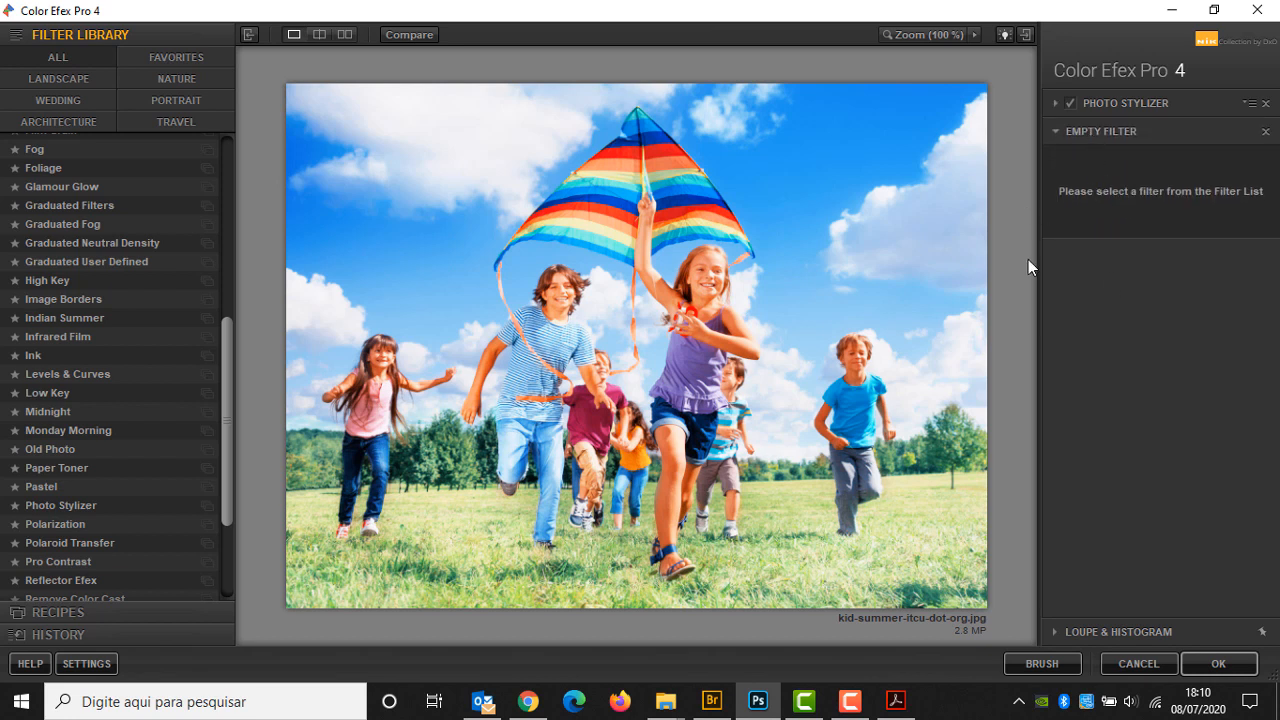
click(67, 319)
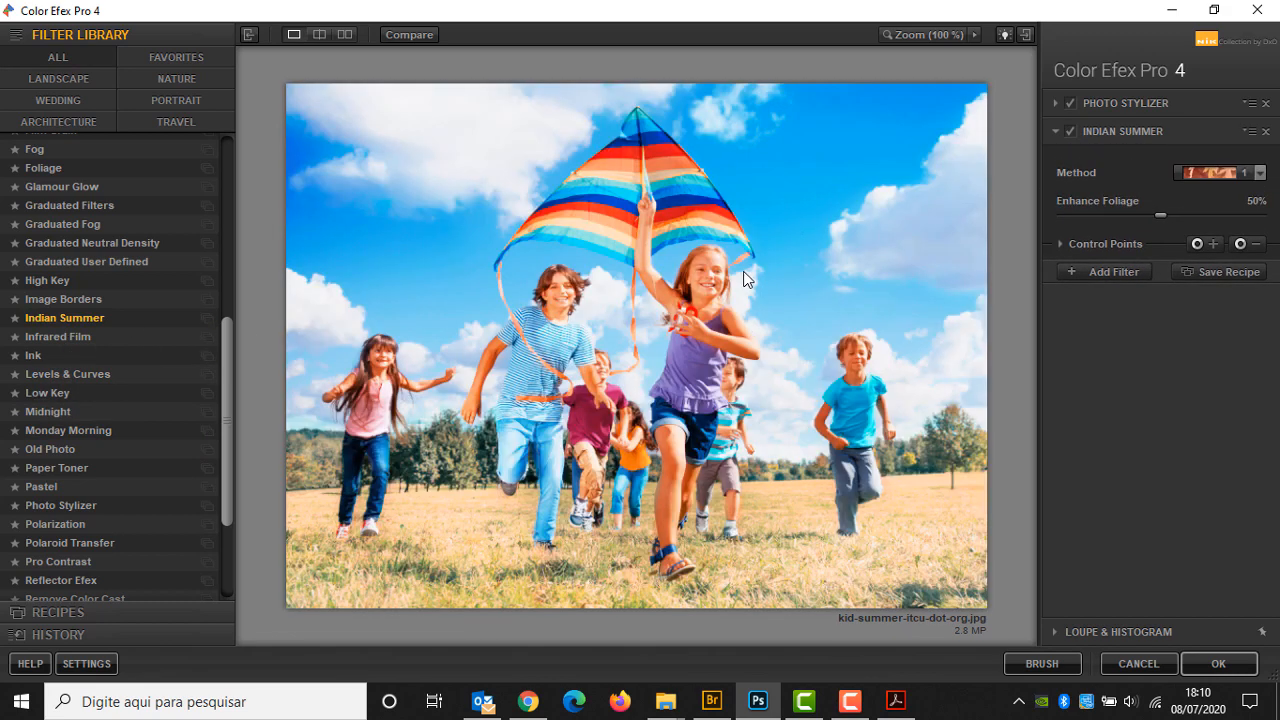
Set Indian Summer to method 1 with Enhance Foliage at 55% and control point opacity at 82%.
click(1261, 174)
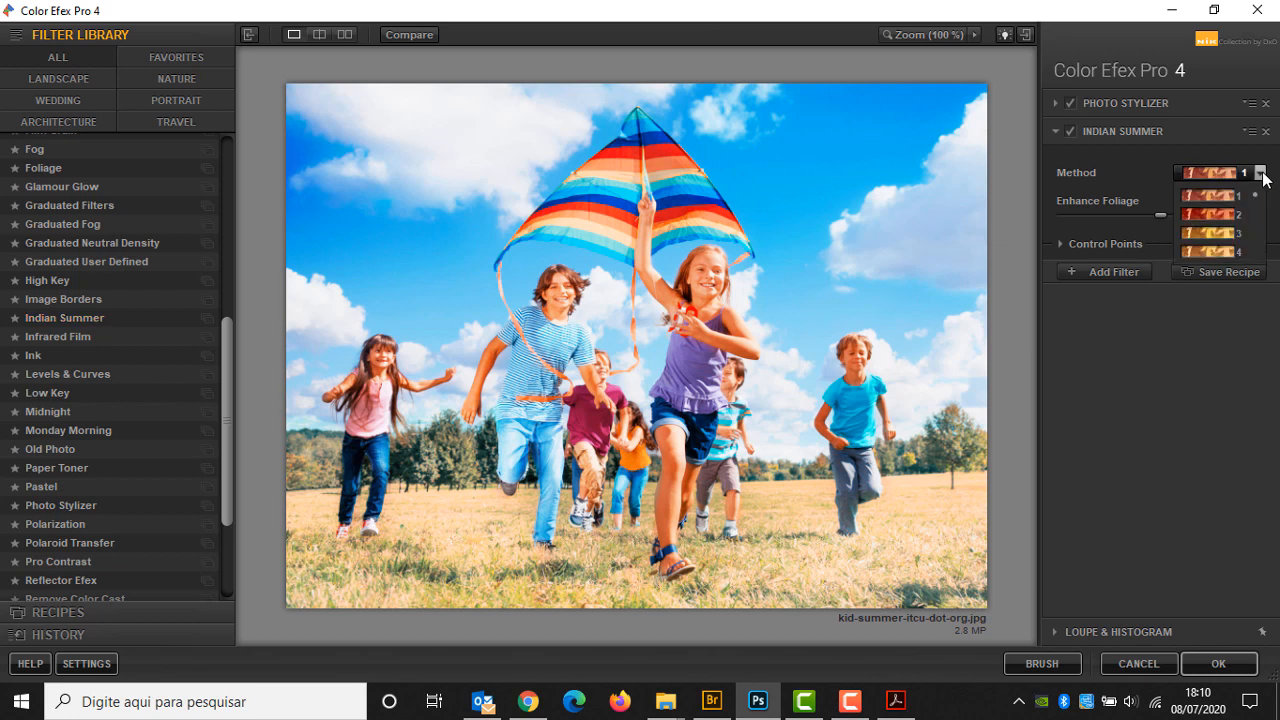
click(1214, 197)
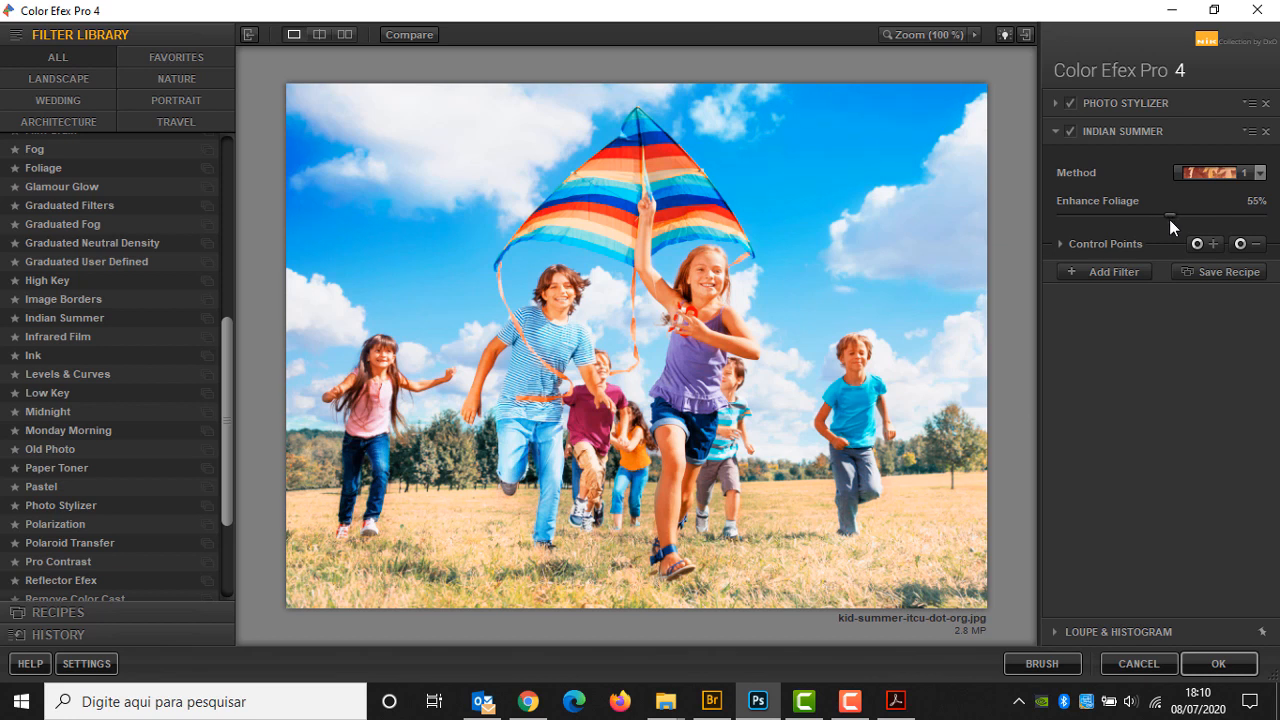
click(1061, 243)
drag(1261, 284, 1222, 284)
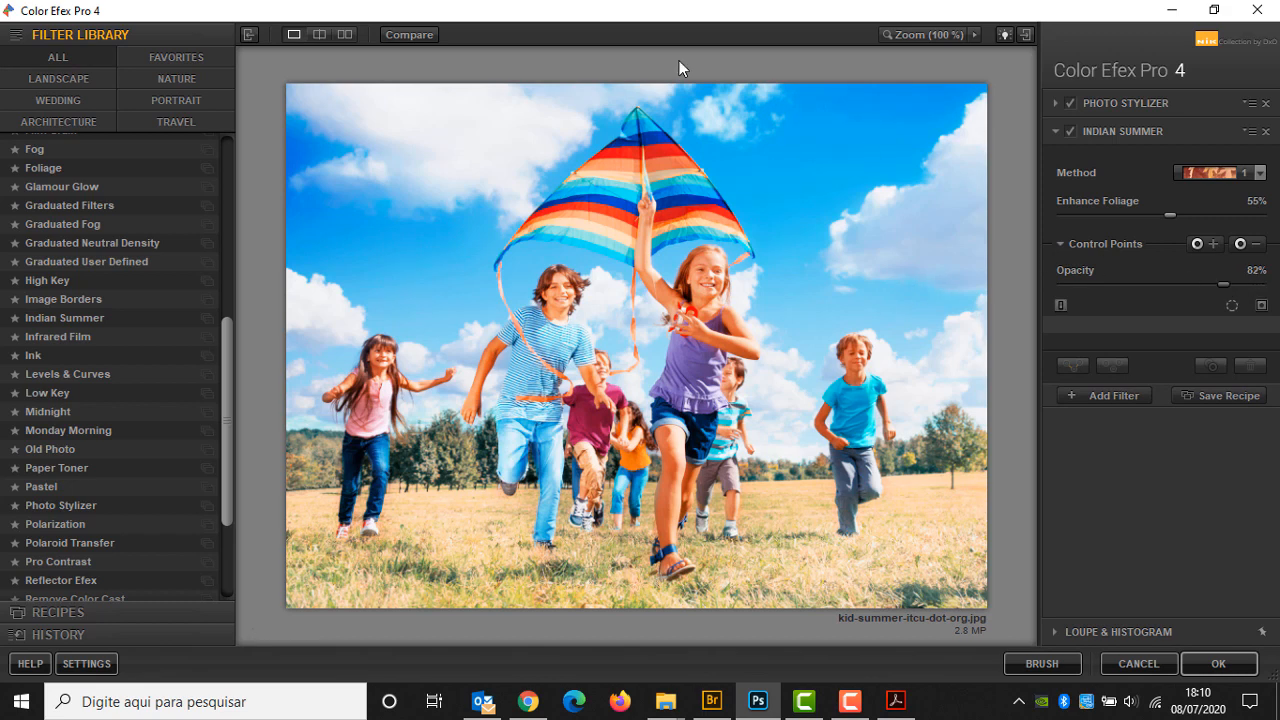
Compare the filtered photo with the original, using the before/after comparison and the split preview.
click(407, 35)
click(407, 35)
click(407, 34)
click(320, 35)
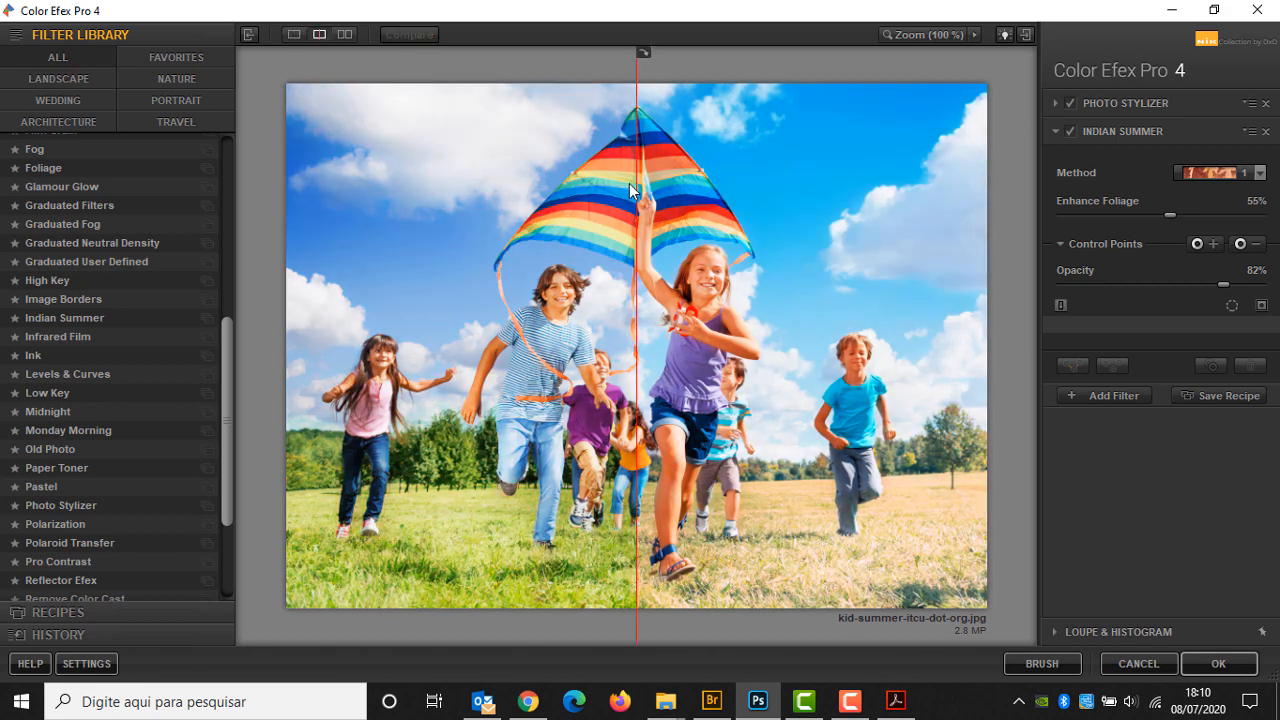
drag(638, 188, 636, 227)
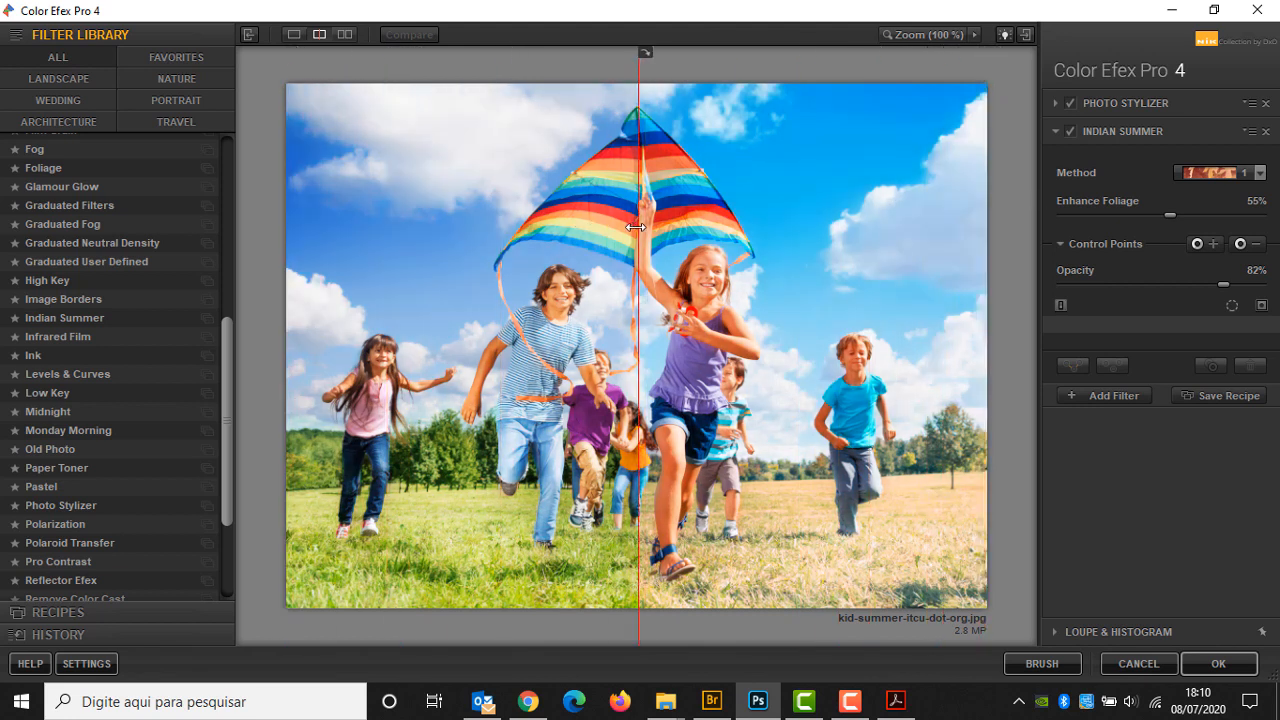
click(294, 36)
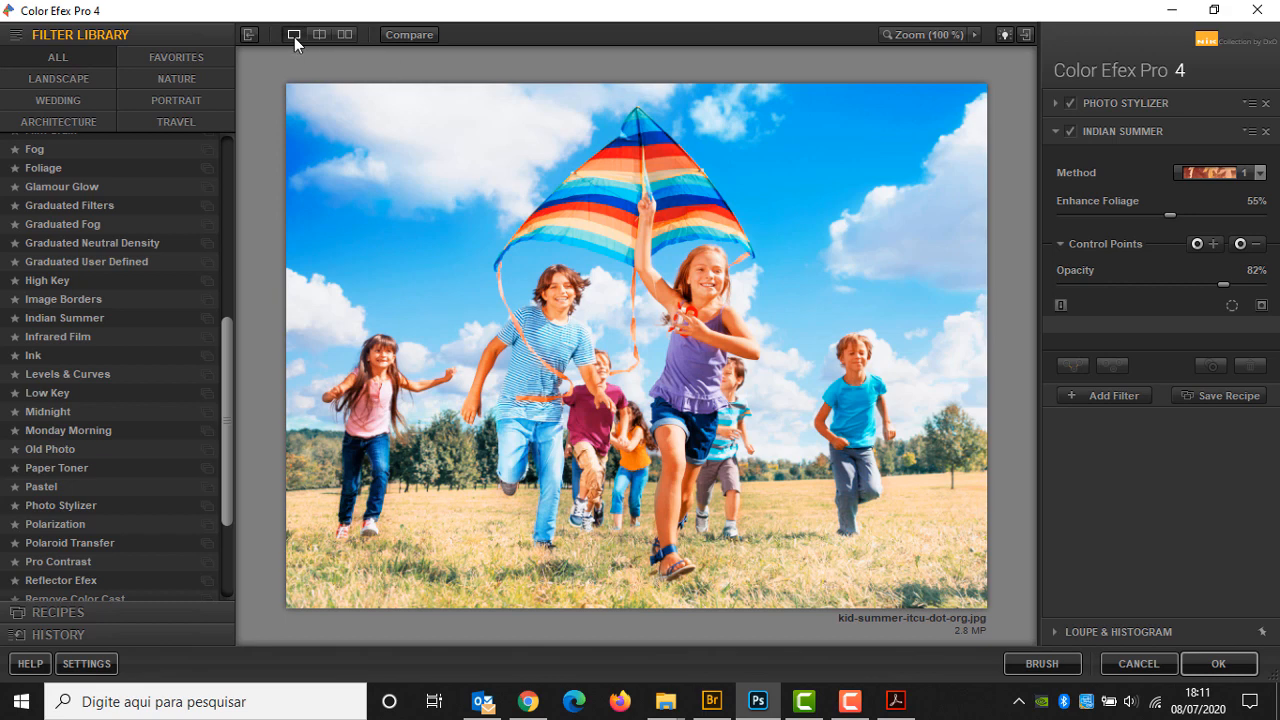
click(406, 35)
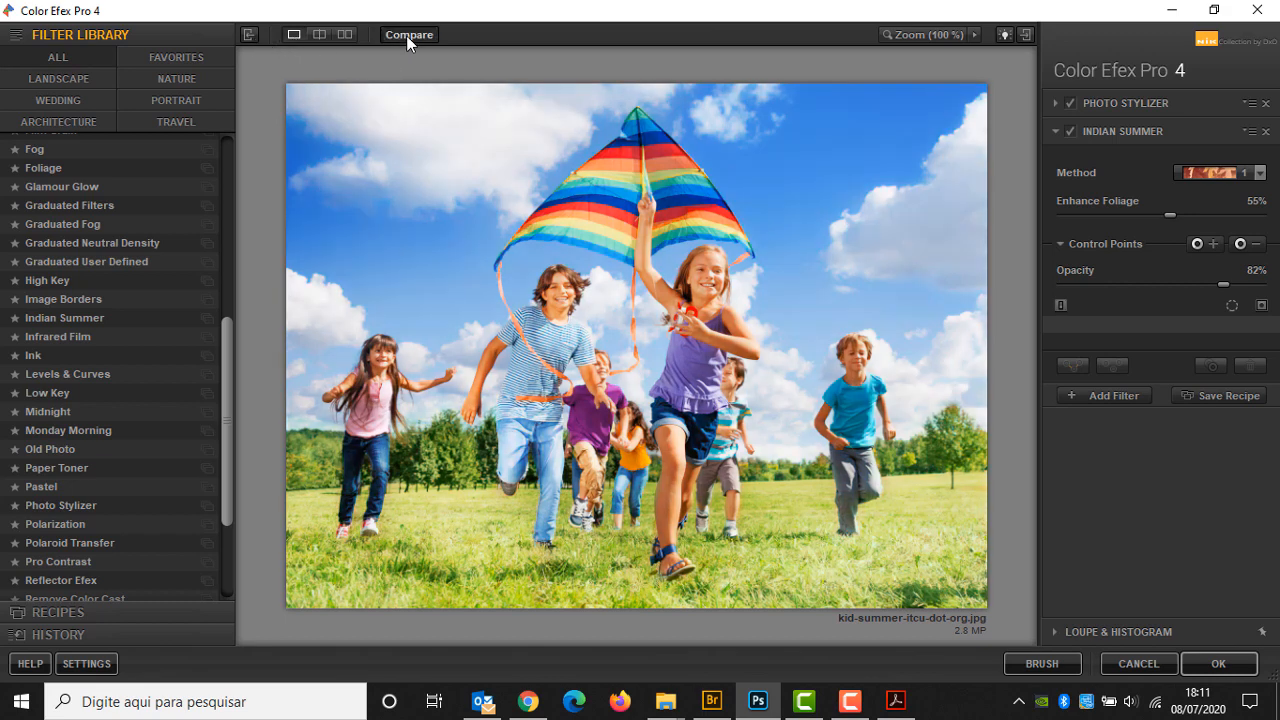
click(406, 35)
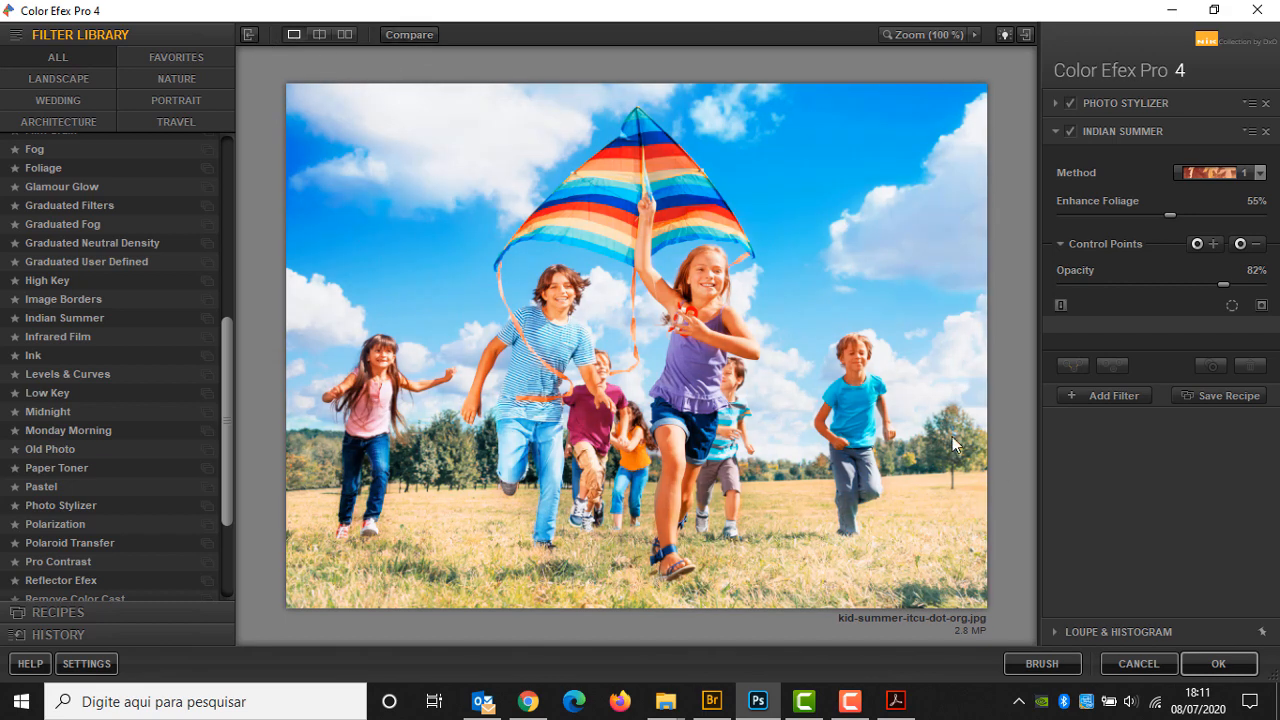
Apply the Photo Stylizer and Indian Summer filters and return to Photoshop.
click(1222, 662)
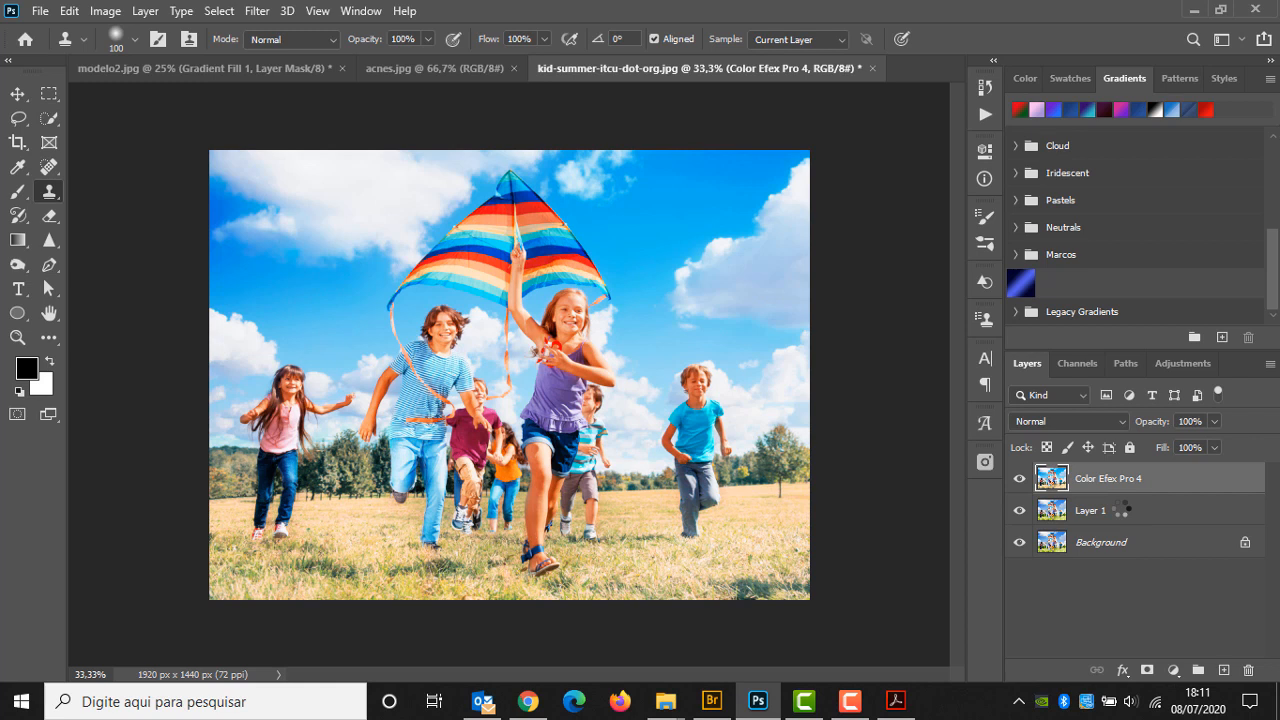
Toggle the Color Efex Pro 4 layer's visibility to compare the photo with and without the filters.
click(1018, 480)
click(1018, 480)
Switch to acnes.jpg and select the woman's face with Quick Selection, subtracting the fingertip on her forehead.
click(287, 65)
click(444, 66)
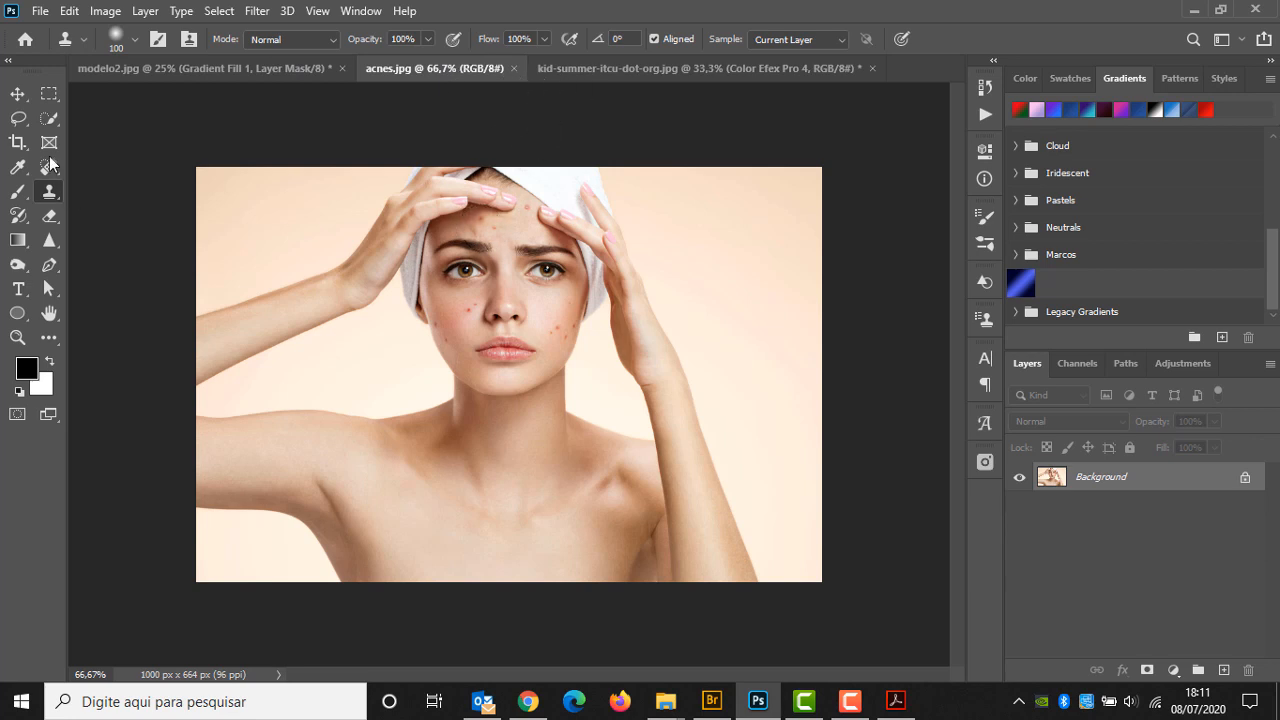
click(48, 119)
mouse_move(502, 241)
mouse_down()
mouse_move(550, 350)
mouse_move(440, 290)
mouse_move(482, 350)
mouse_up()
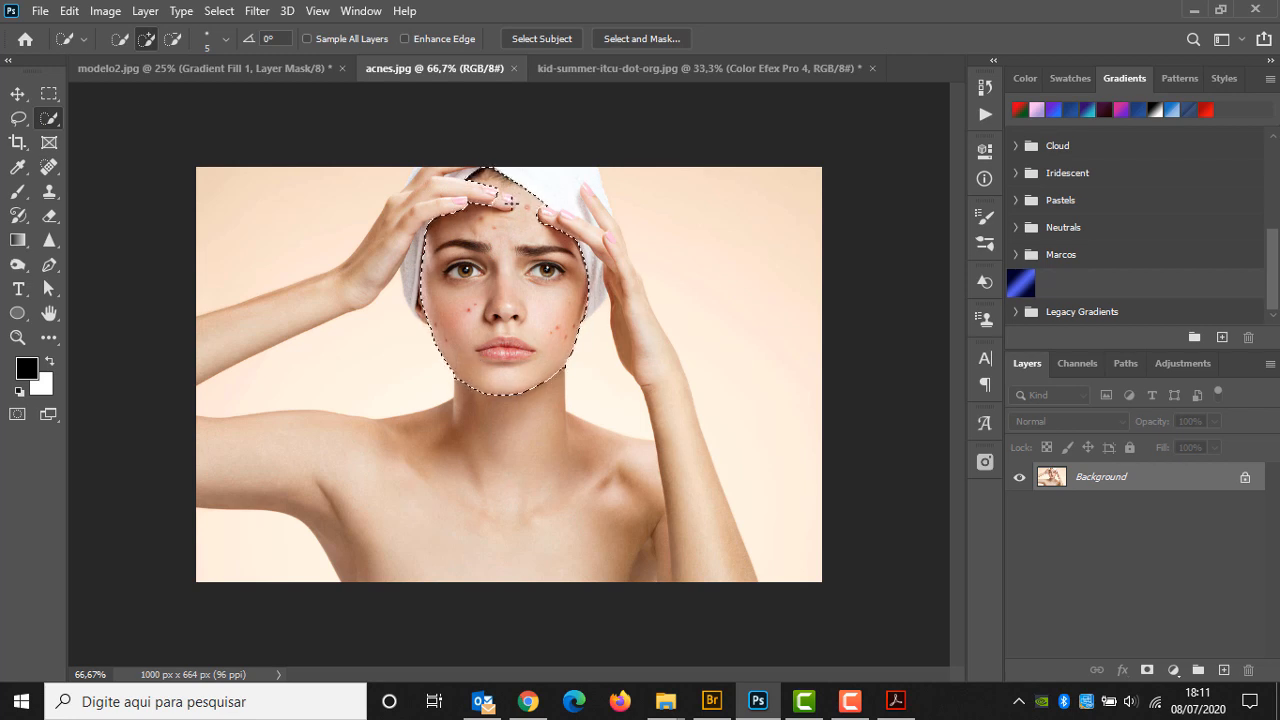
key(alt)
mouse_move(513, 205)
mouse_down()
mouse_move(496, 195)
mouse_move(509, 200)
mouse_up()
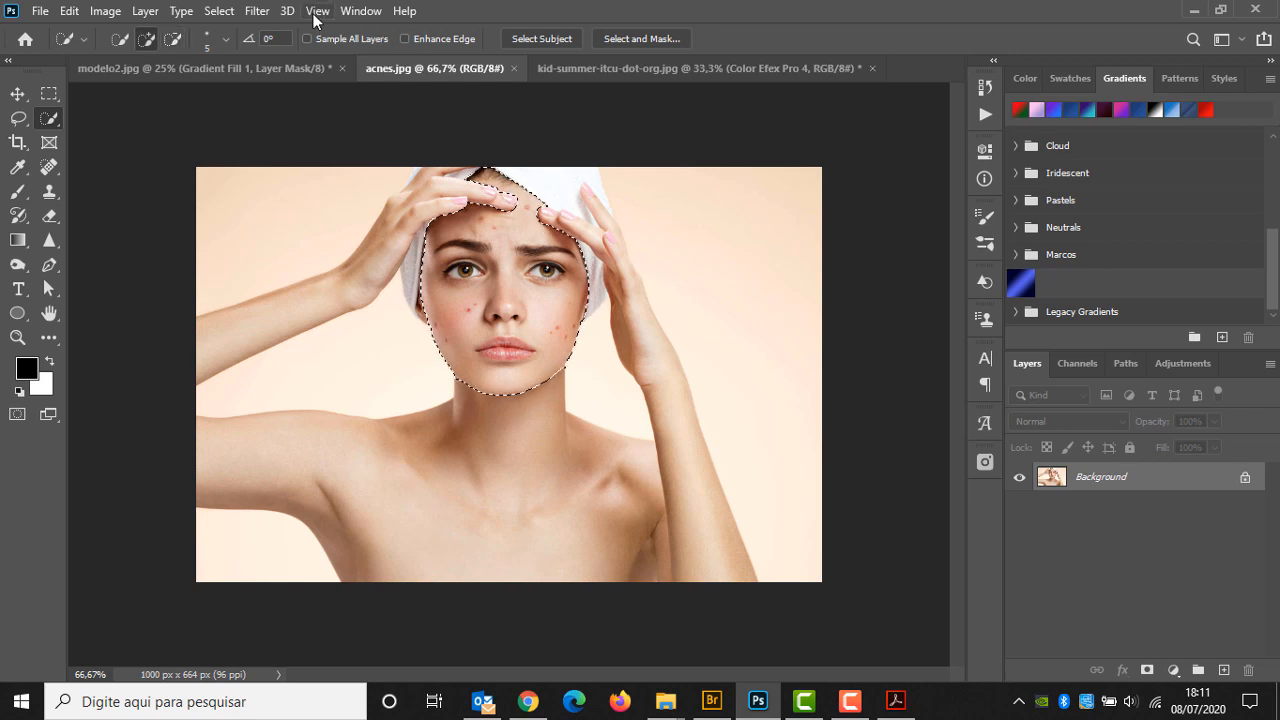
click(257, 11)
mouse_move(355, 412)
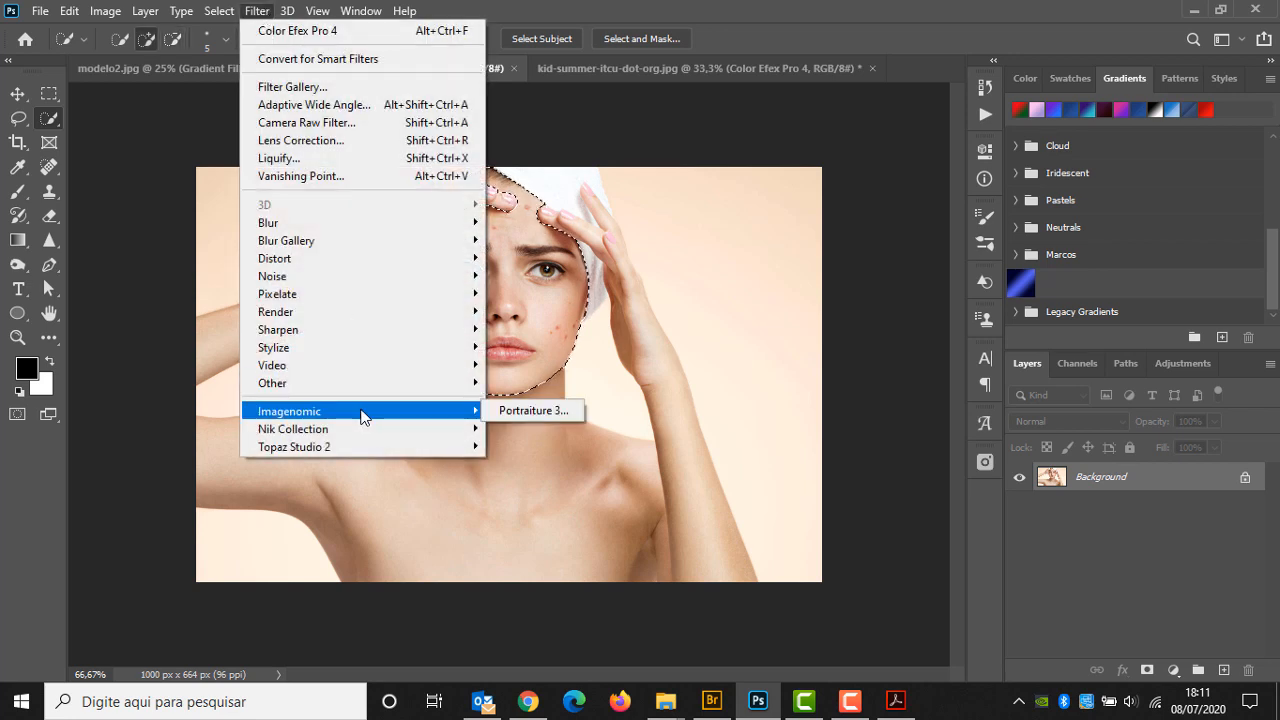
click(560, 410)
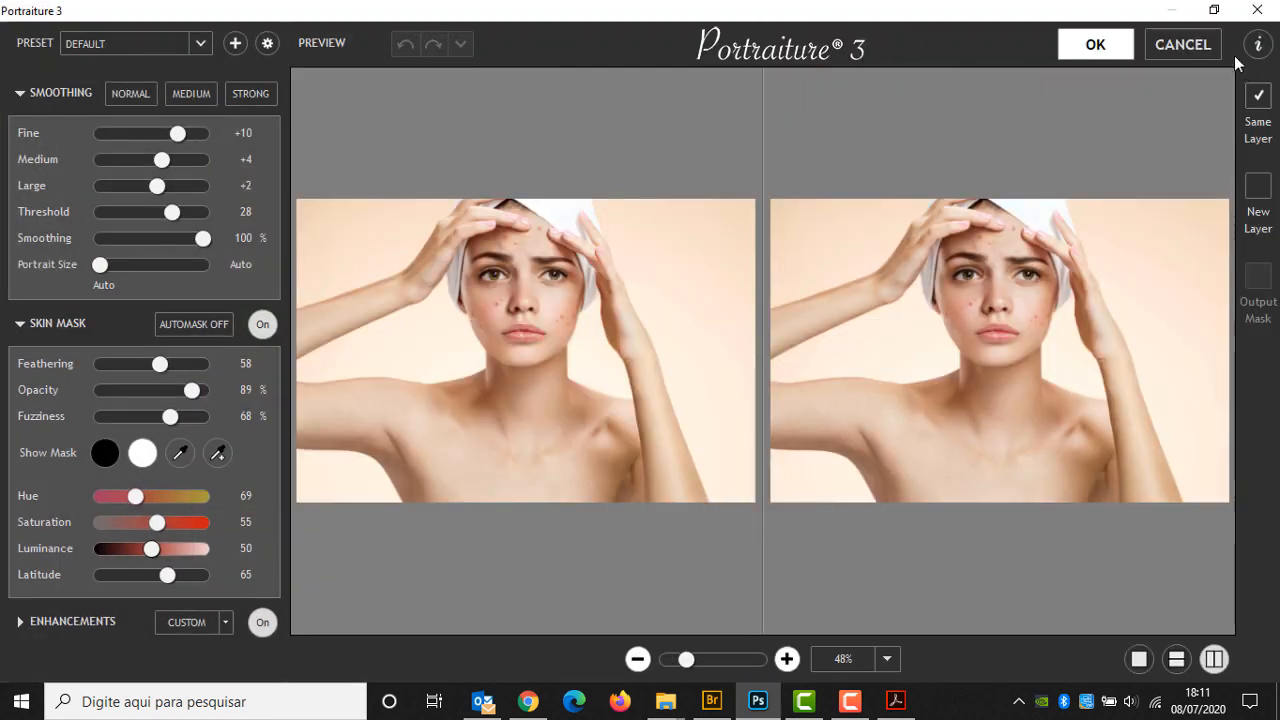
click(1183, 44)
Open the recent file separacao2.jpg through Camera Raw with its existing settings.
click(591, 72)
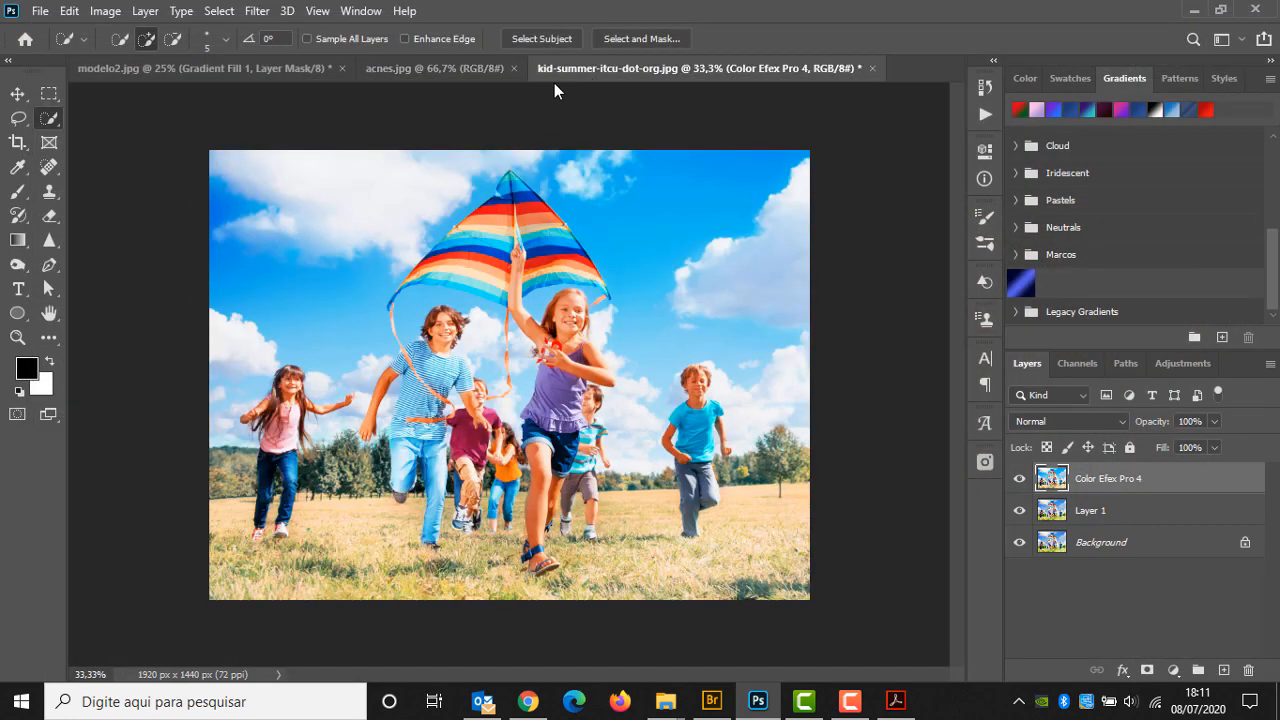
click(40, 11)
mouse_move(100, 120)
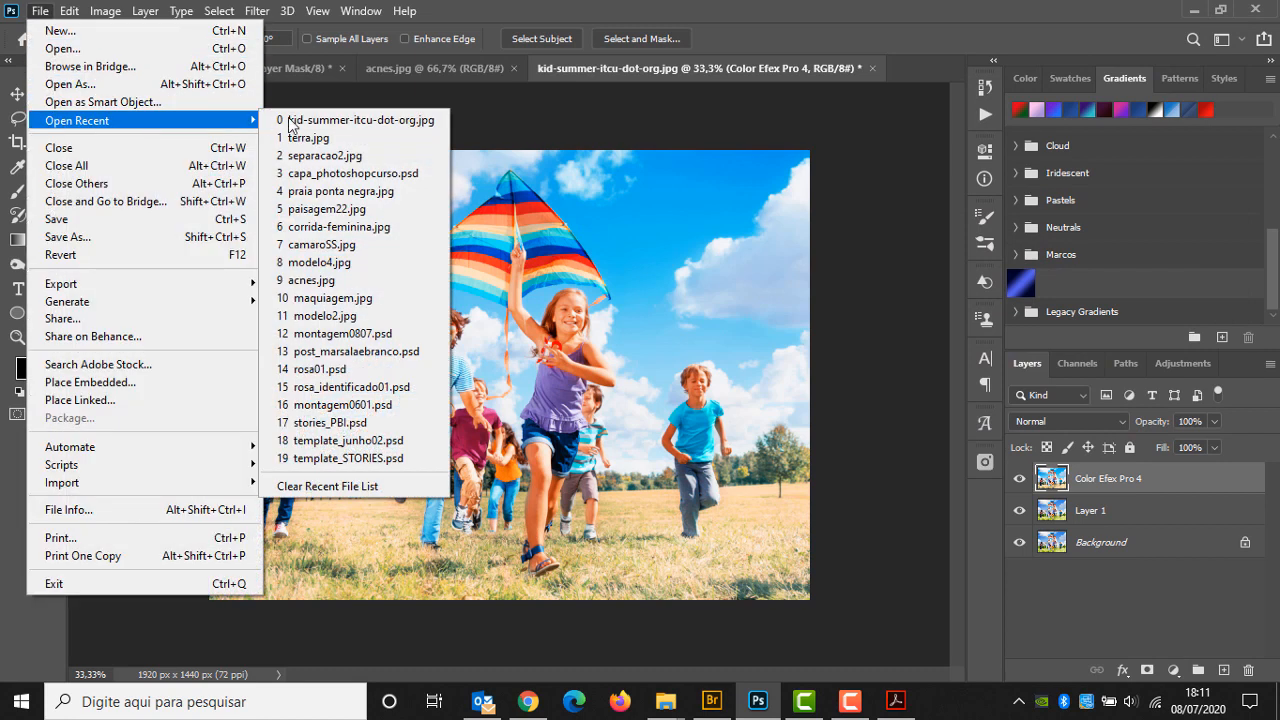
click(382, 154)
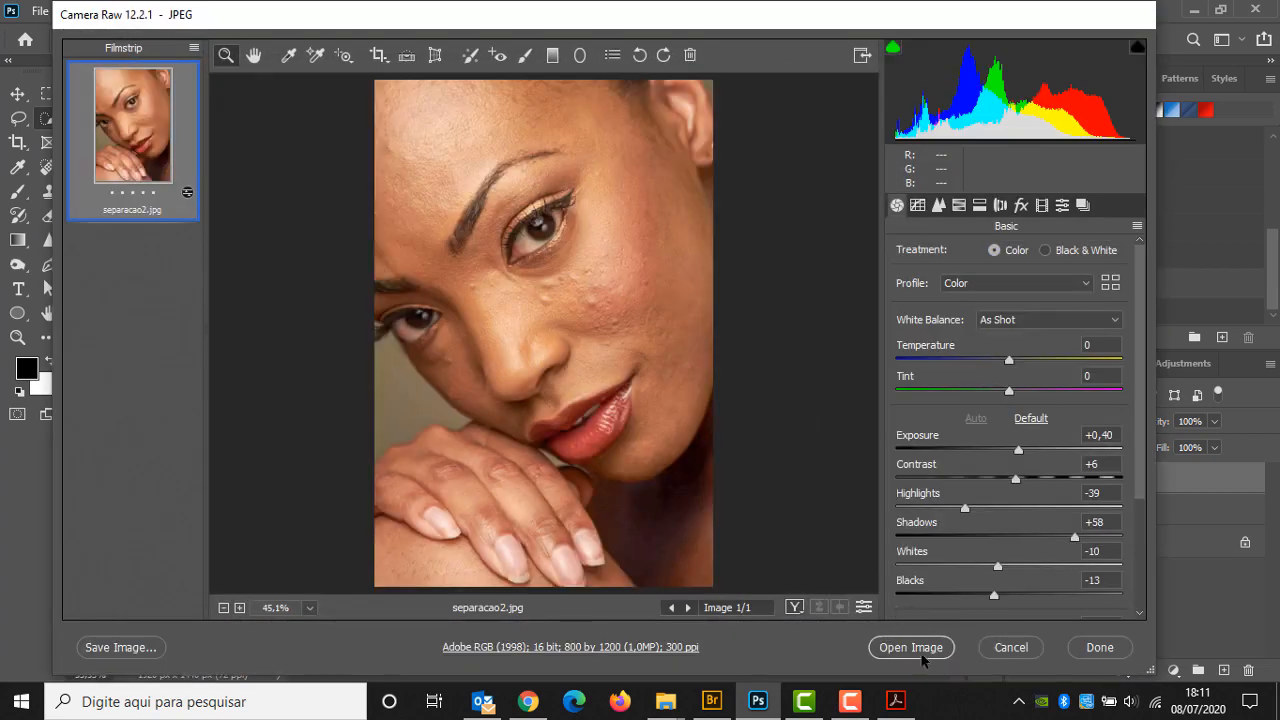
click(919, 650)
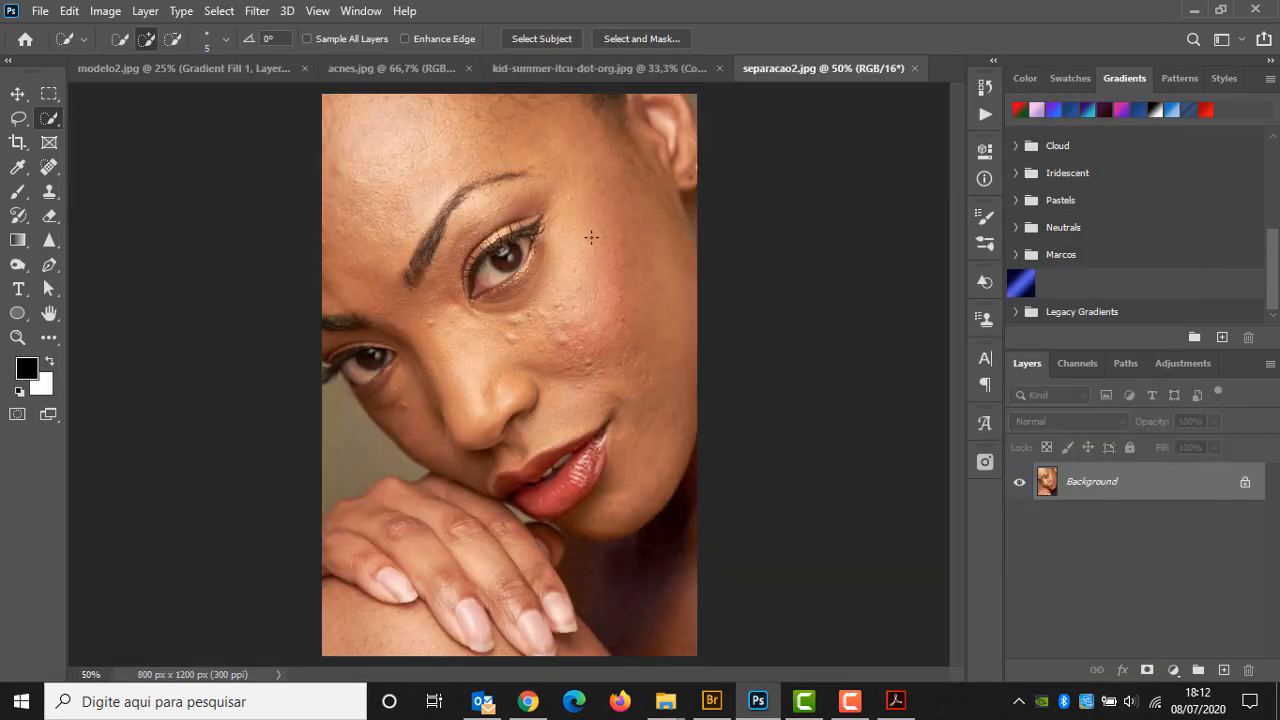
Duplicate the Background layer and open the Imagenomic Portraiture 3 filter on the copy.
key(ctrl+j)
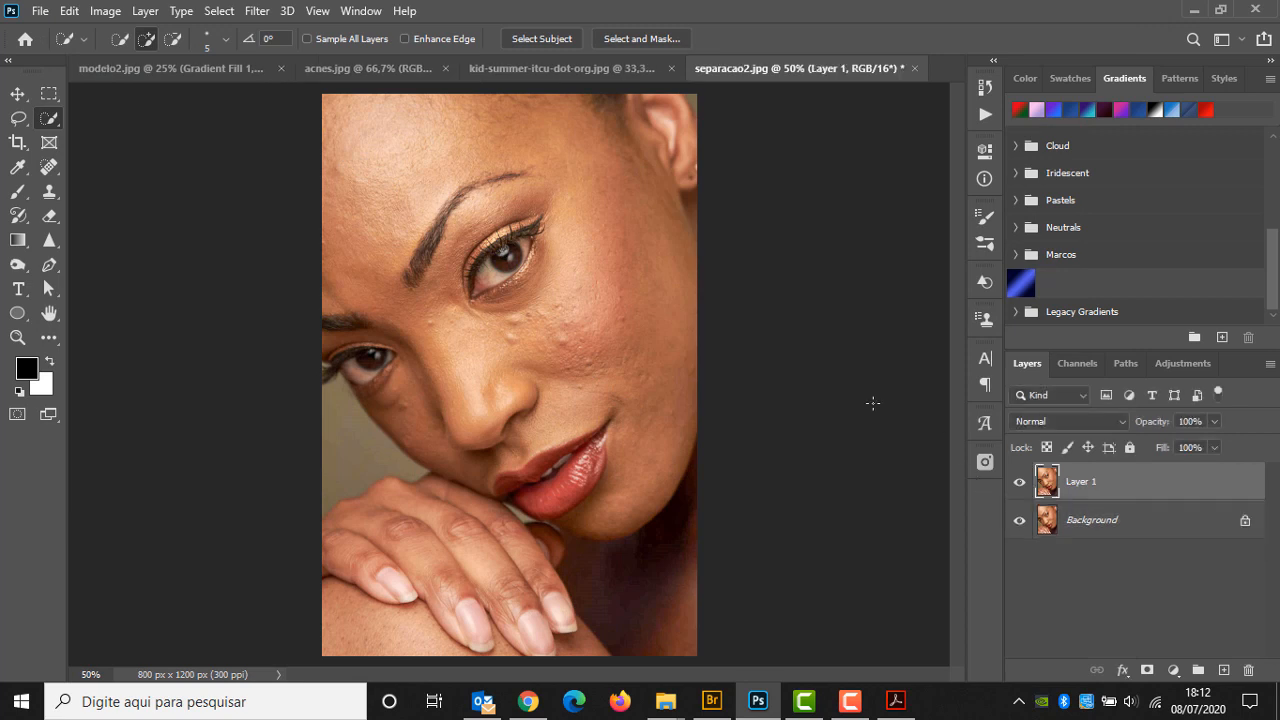
click(256, 11)
mouse_move(256, 411)
click(530, 411)
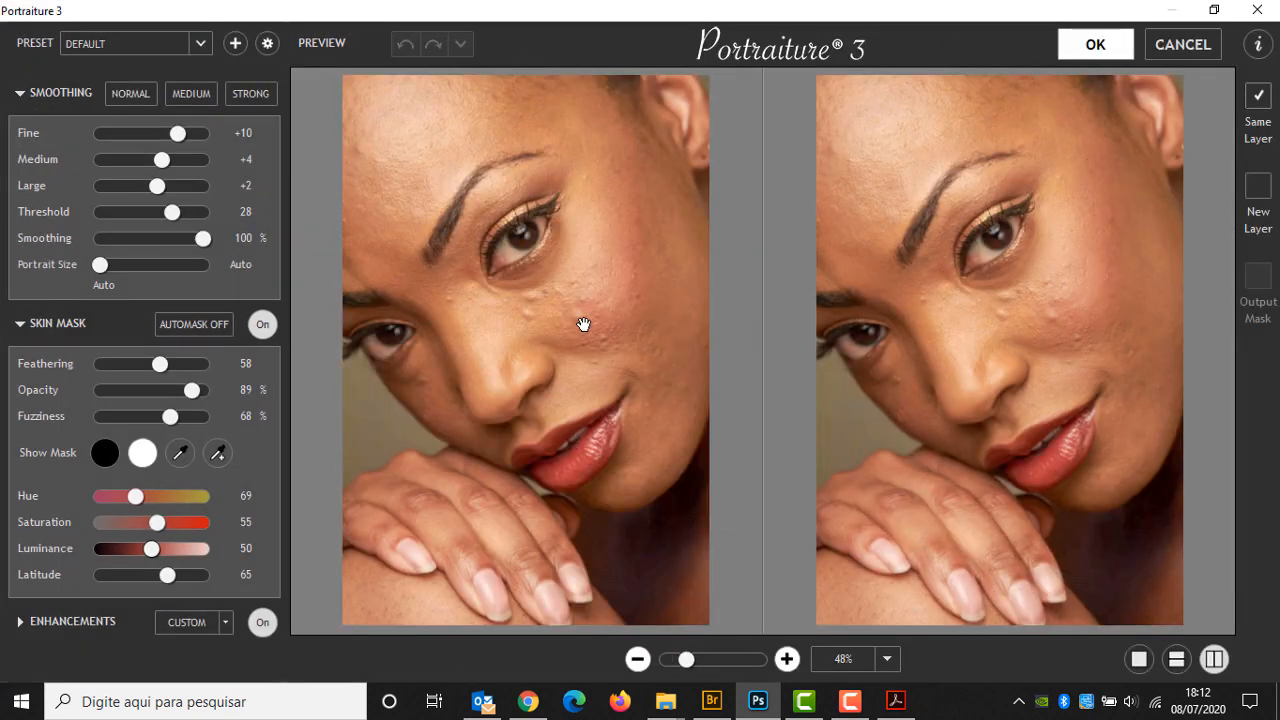
Try the Smoothing: Normal and Enhance: Glamour presets, and restore the Default preset.
click(200, 43)
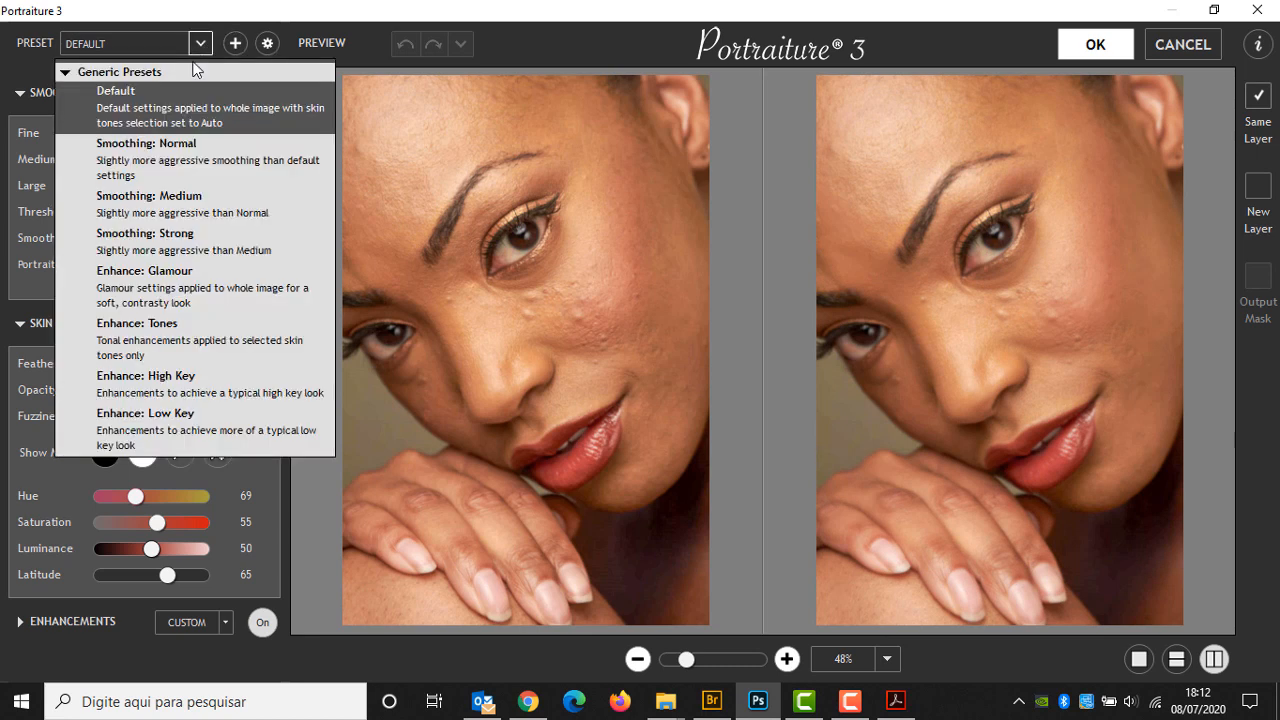
click(157, 148)
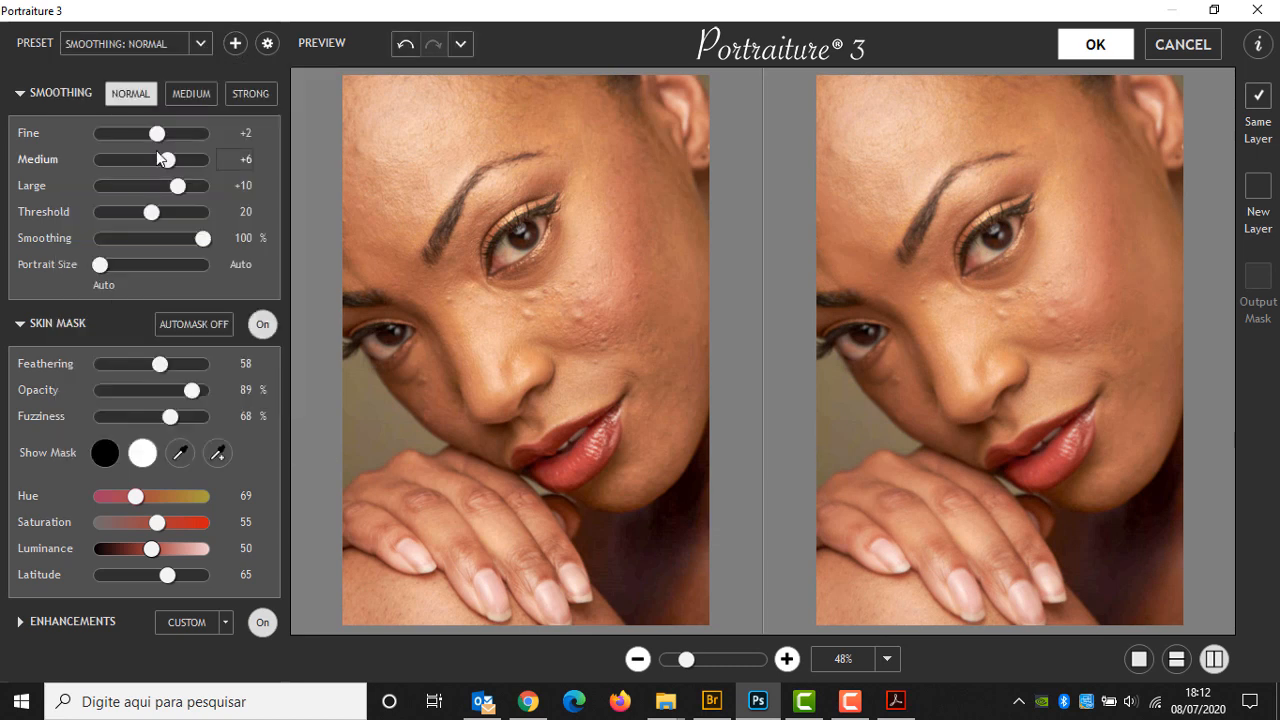
click(150, 43)
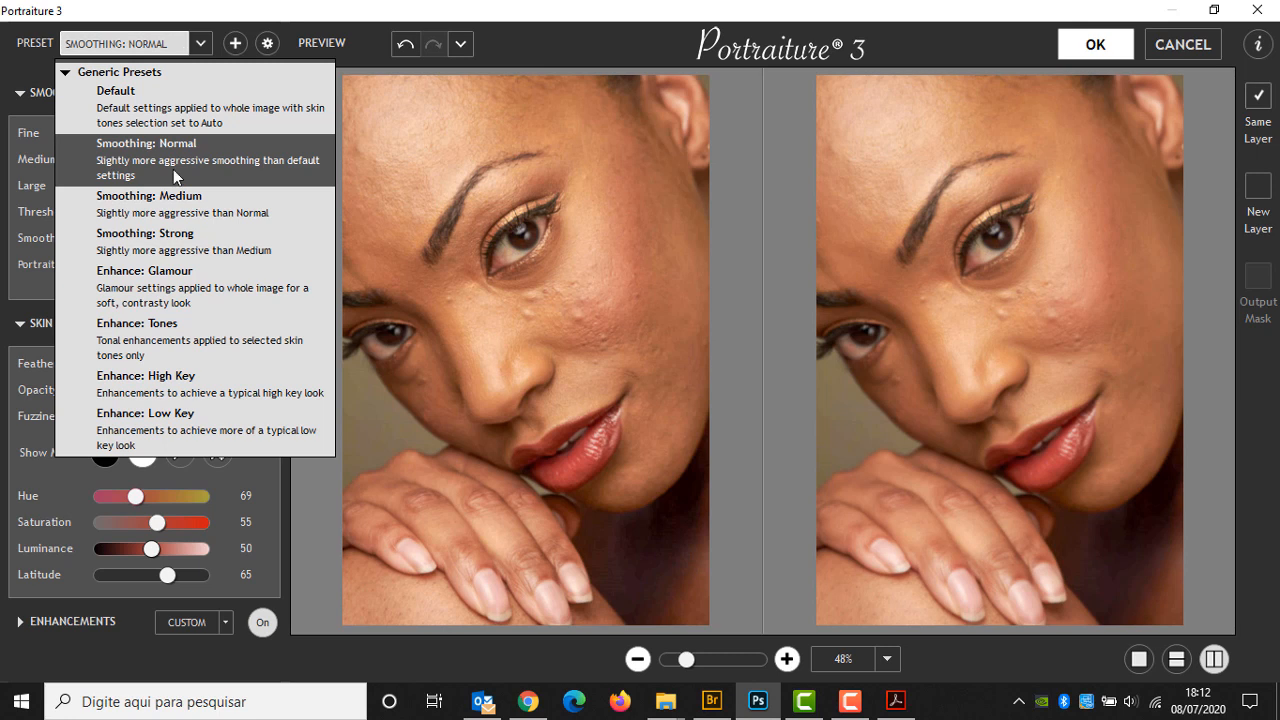
click(146, 275)
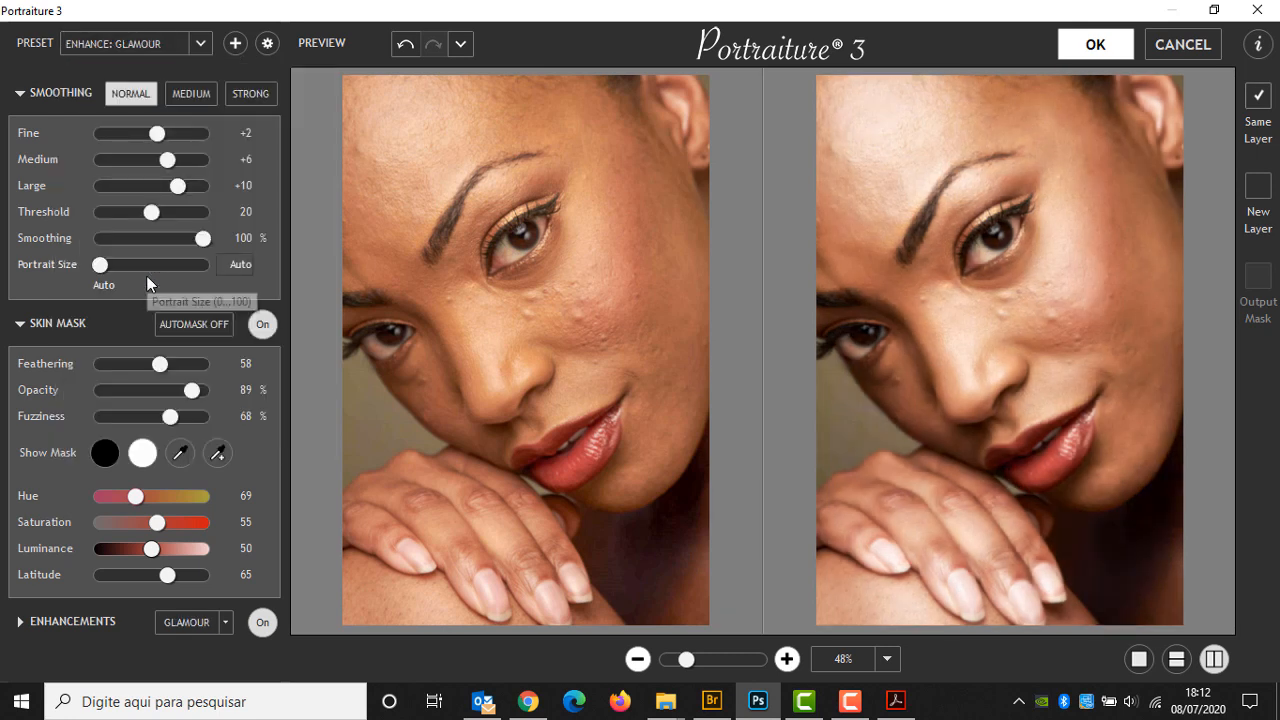
click(165, 44)
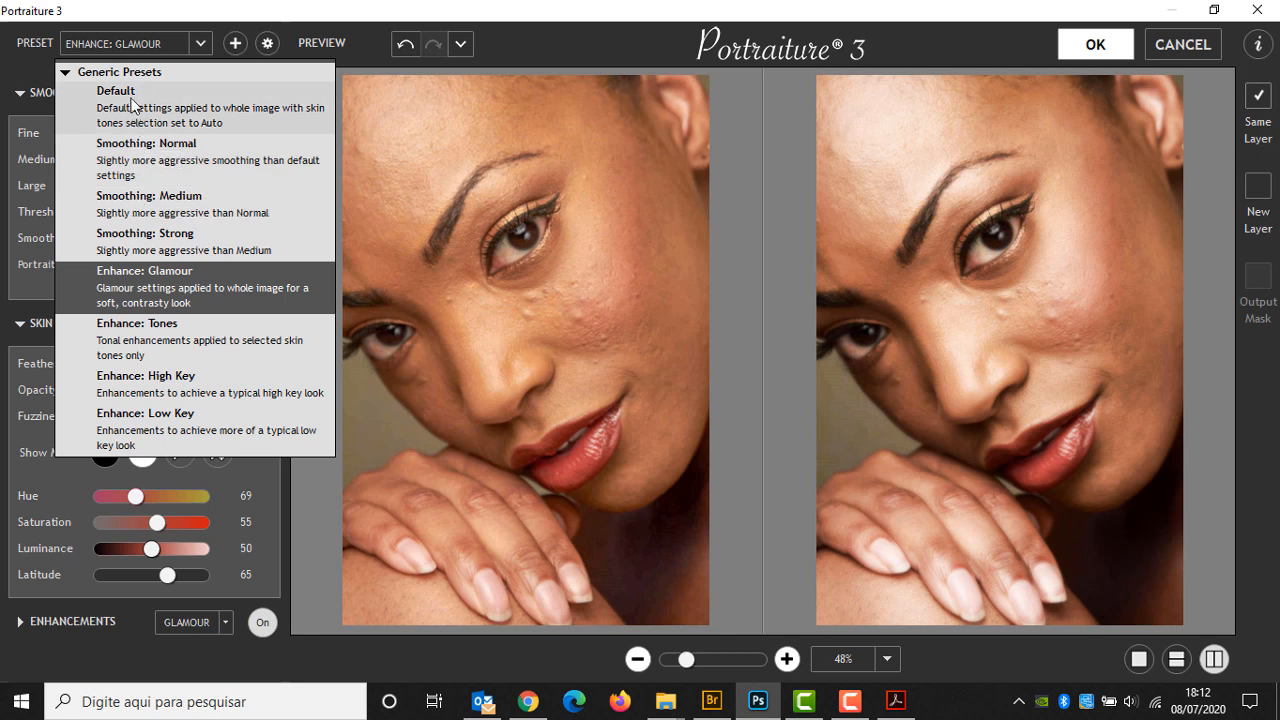
click(140, 105)
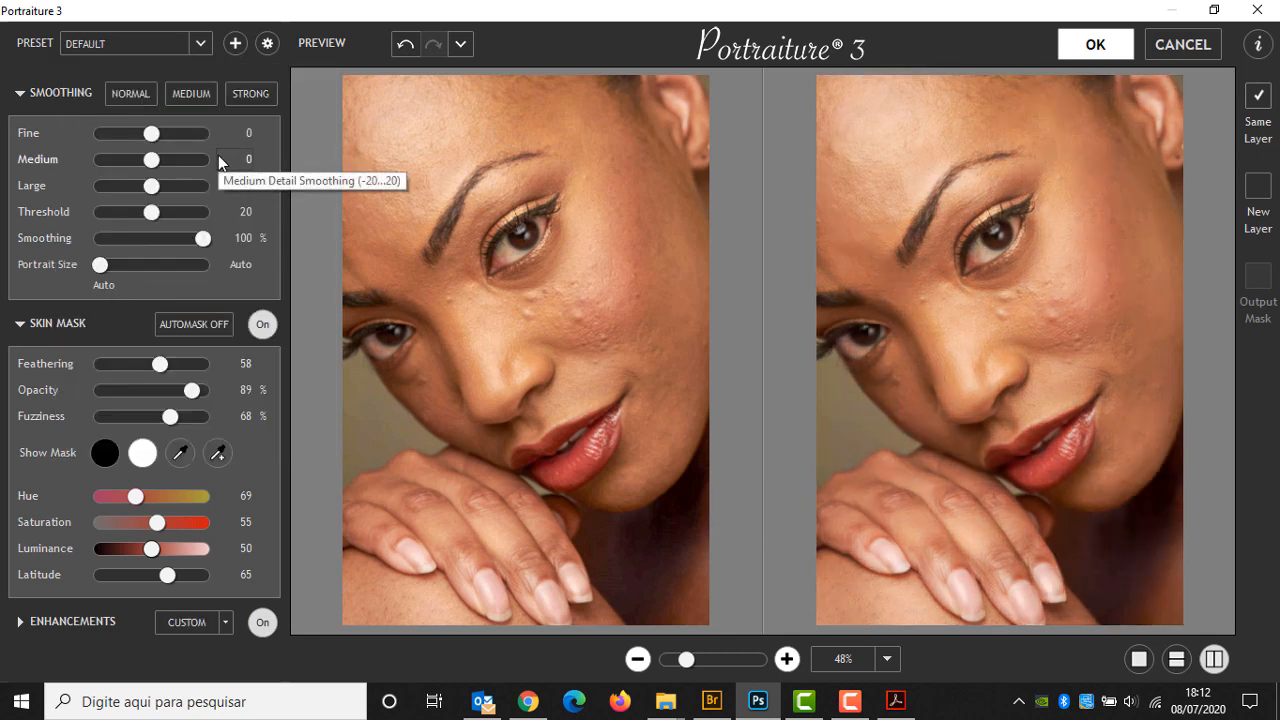
Try the Normal, Medium and Strong smoothing levels on the portrait.
click(146, 99)
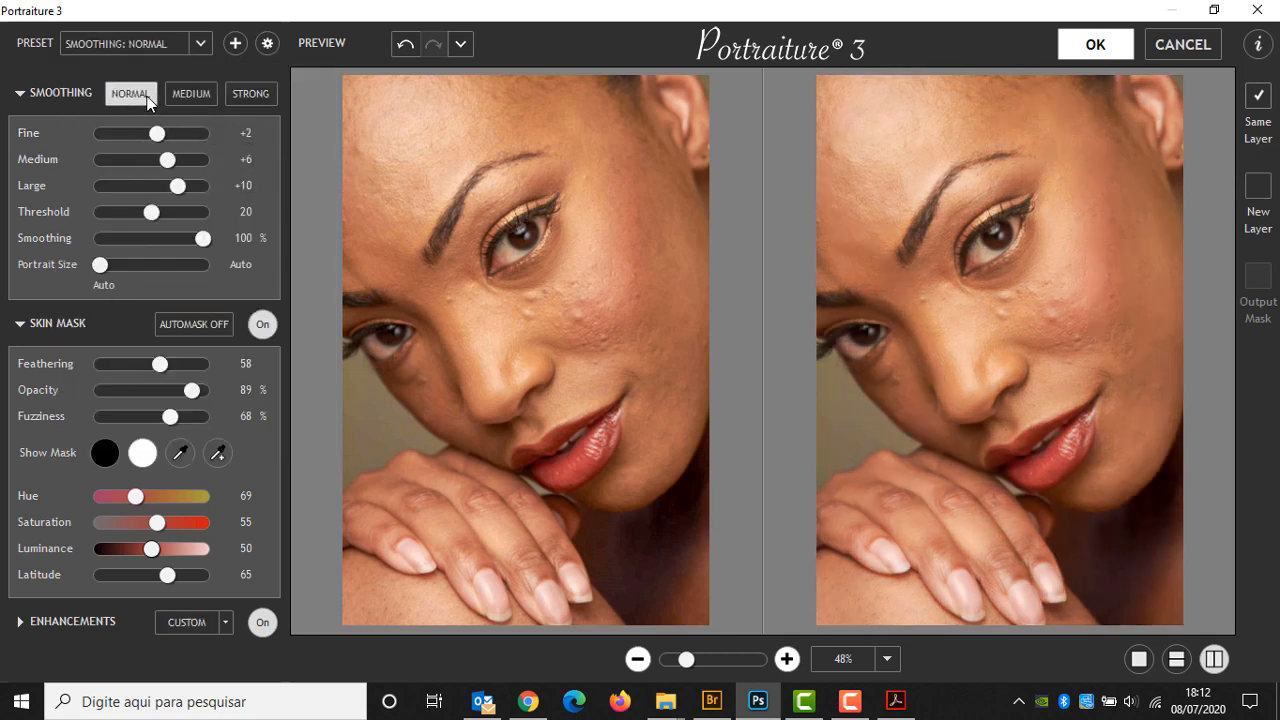
click(181, 99)
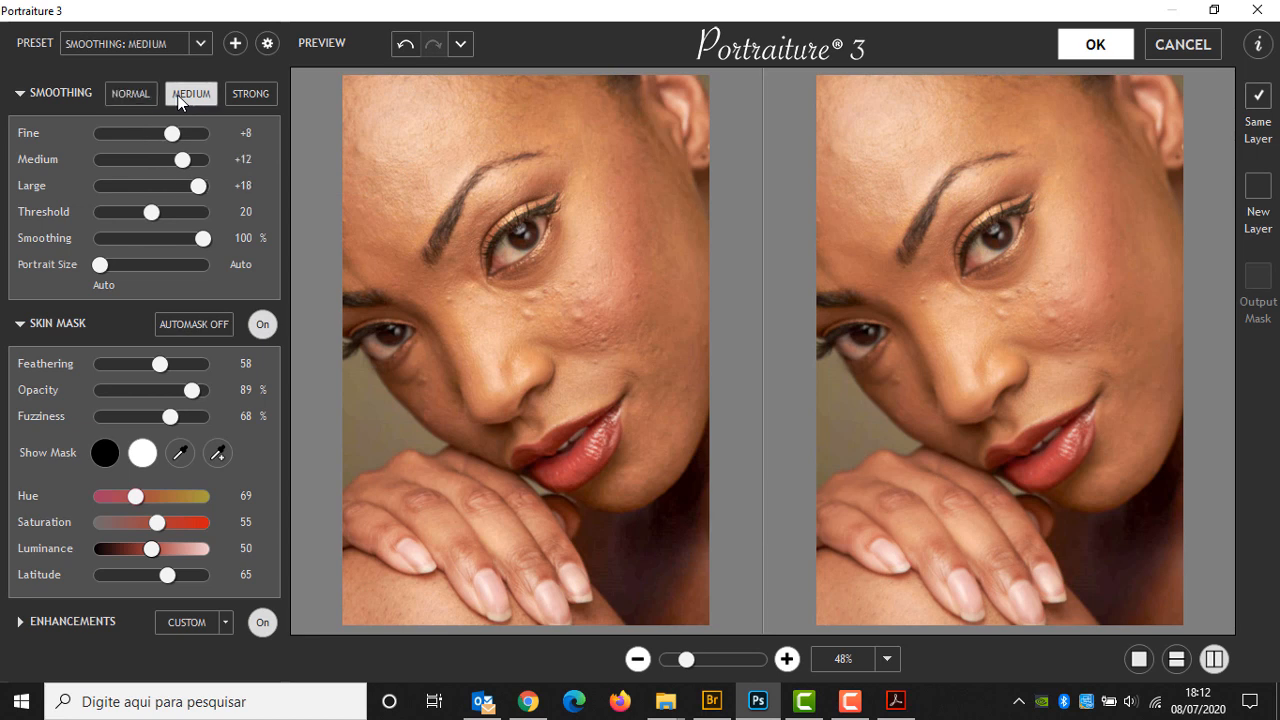
click(237, 94)
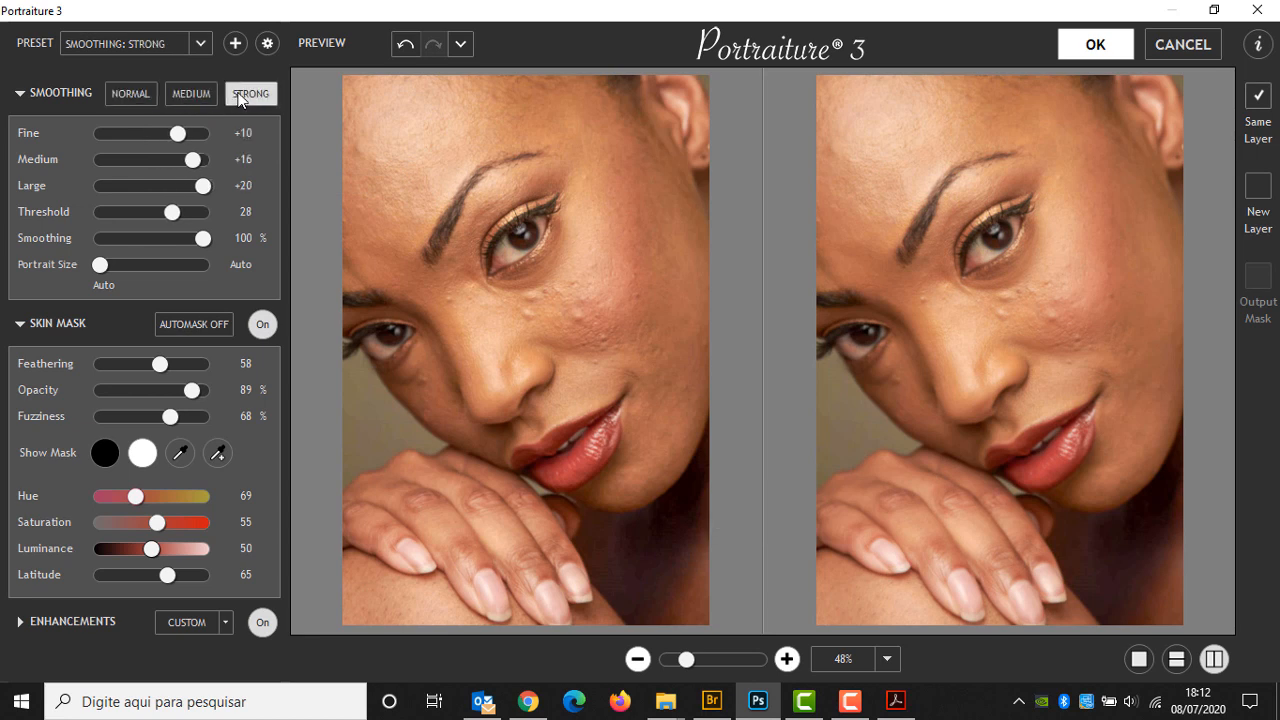
Set the detail smoothing to Fine +4, Medium +10 and Large +6.
drag(177, 133, 312, 142)
drag(155, 134, 153, 166)
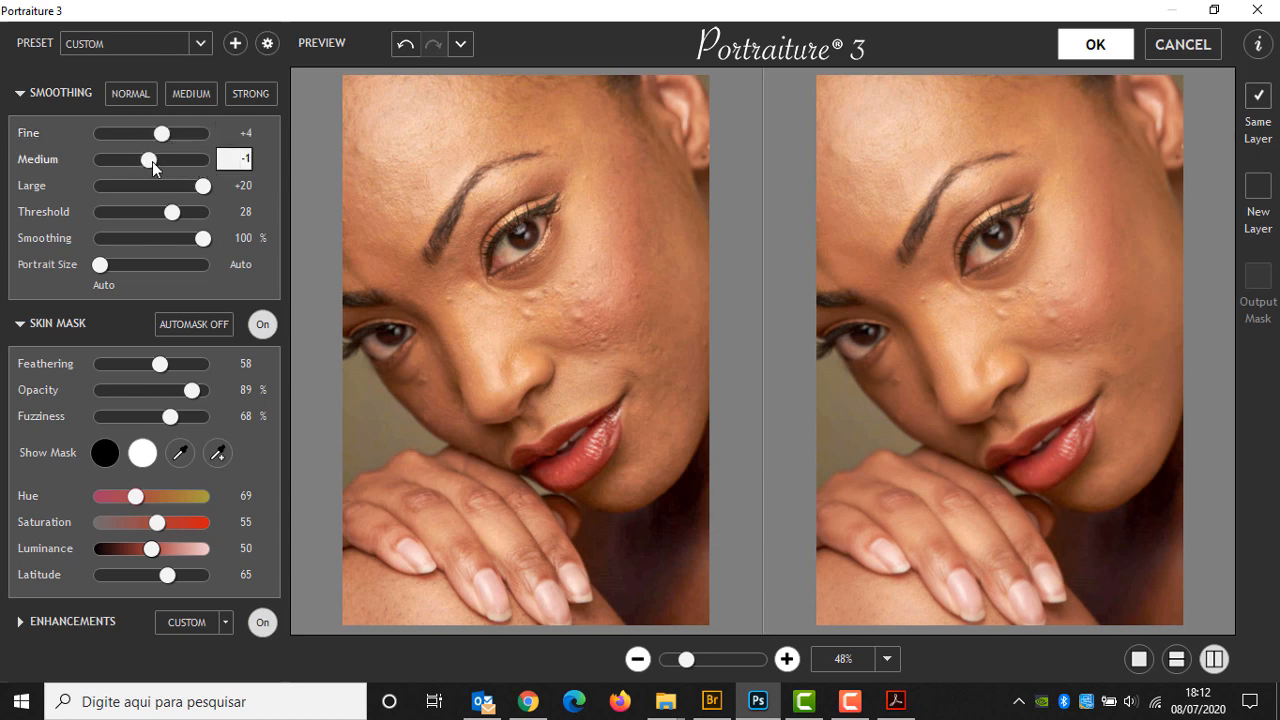
drag(158, 165, 180, 165)
drag(200, 188, 165, 198)
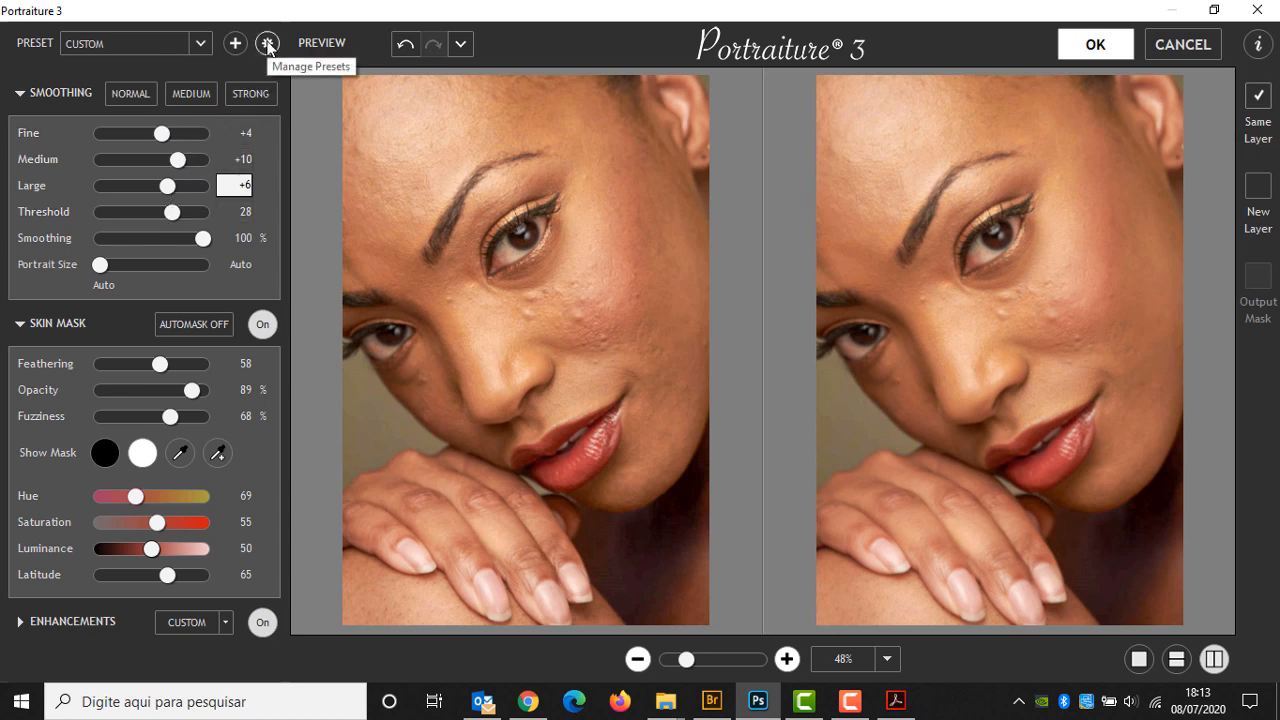
Set the smoothing Threshold to 16, Portrait Size to 15 and Smoothing to 73%.
drag(174, 213, 140, 206)
mouse_move(103, 264)
mouse_down()
mouse_move(149, 266)
mouse_move(118, 266)
mouse_up()
drag(204, 238, 175, 238)
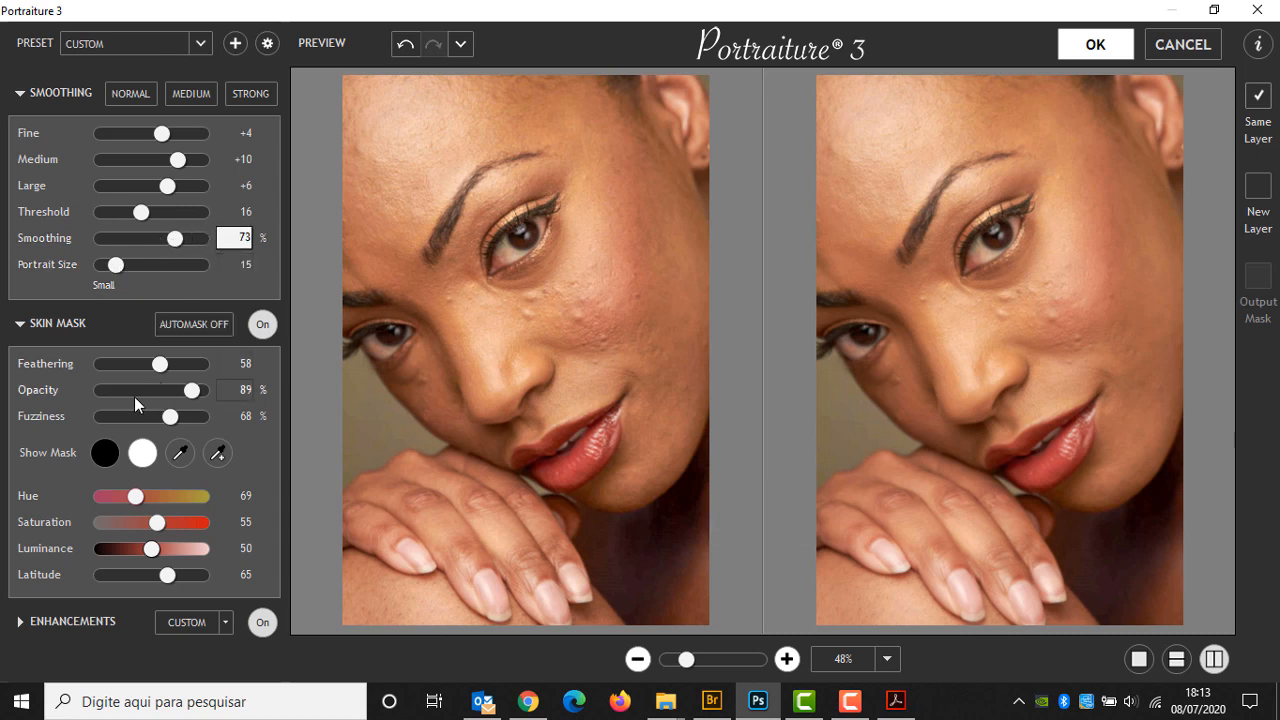
Set the skin mask to Feathering 82, Opacity 100%, Fuzziness 60%, Hue 113, Saturation 70 and Luminance 34.
drag(191, 390, 161, 421)
mouse_move(160, 364)
mouse_down()
mouse_move(145, 365)
mouse_move(184, 370)
mouse_up()
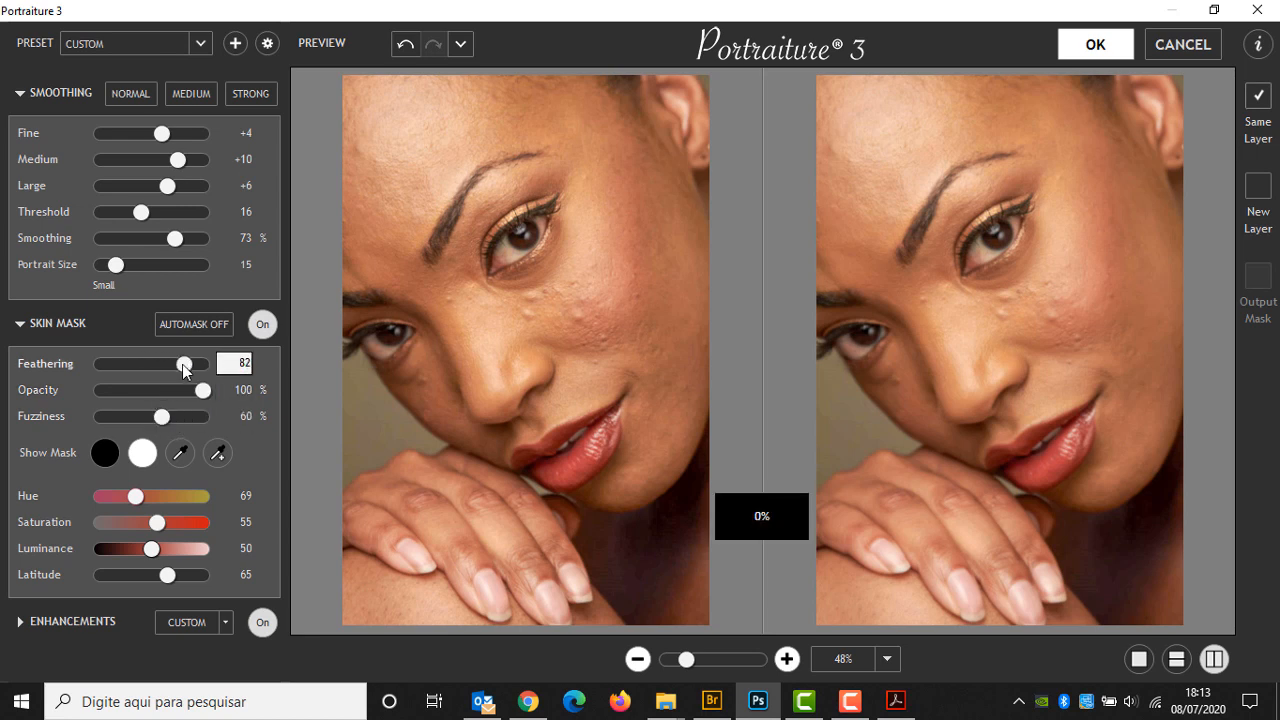
click(149, 551)
drag(147, 557, 134, 557)
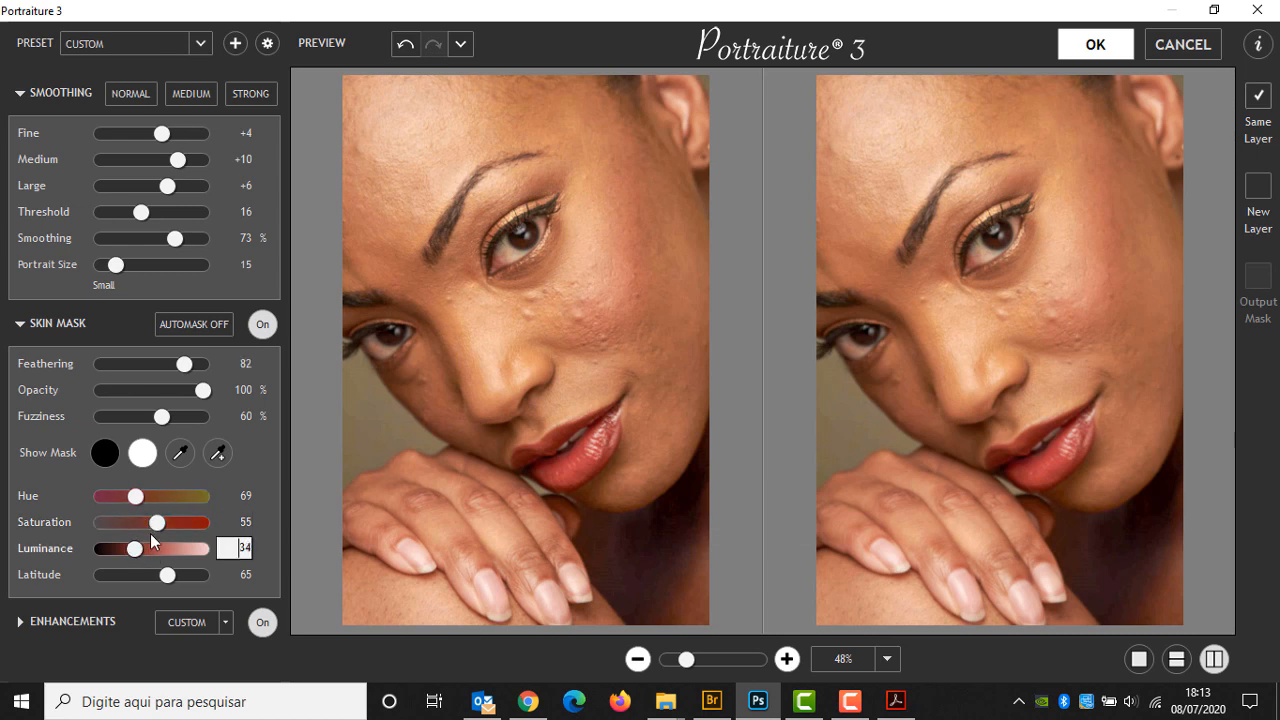
drag(139, 499, 179, 531)
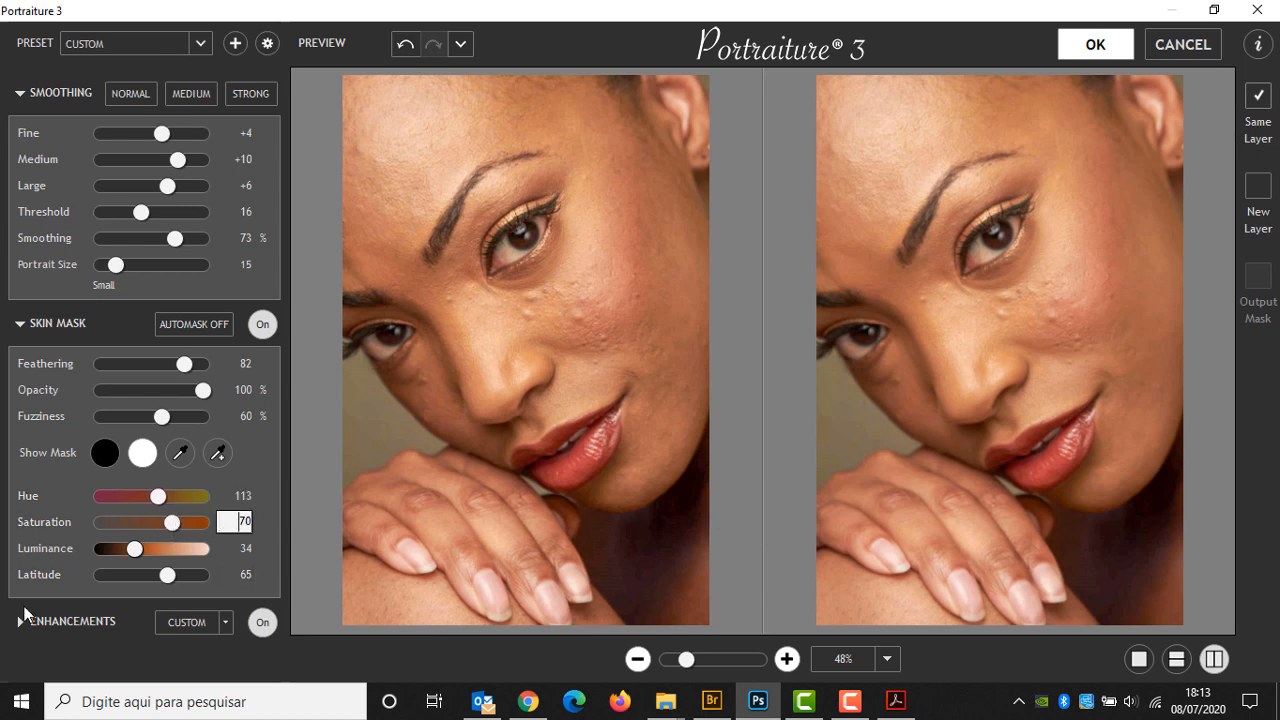
Set the enhancements to Warmth +2, Tint +3 and Brightness +2, leaving Contrast at 0.
click(22, 622)
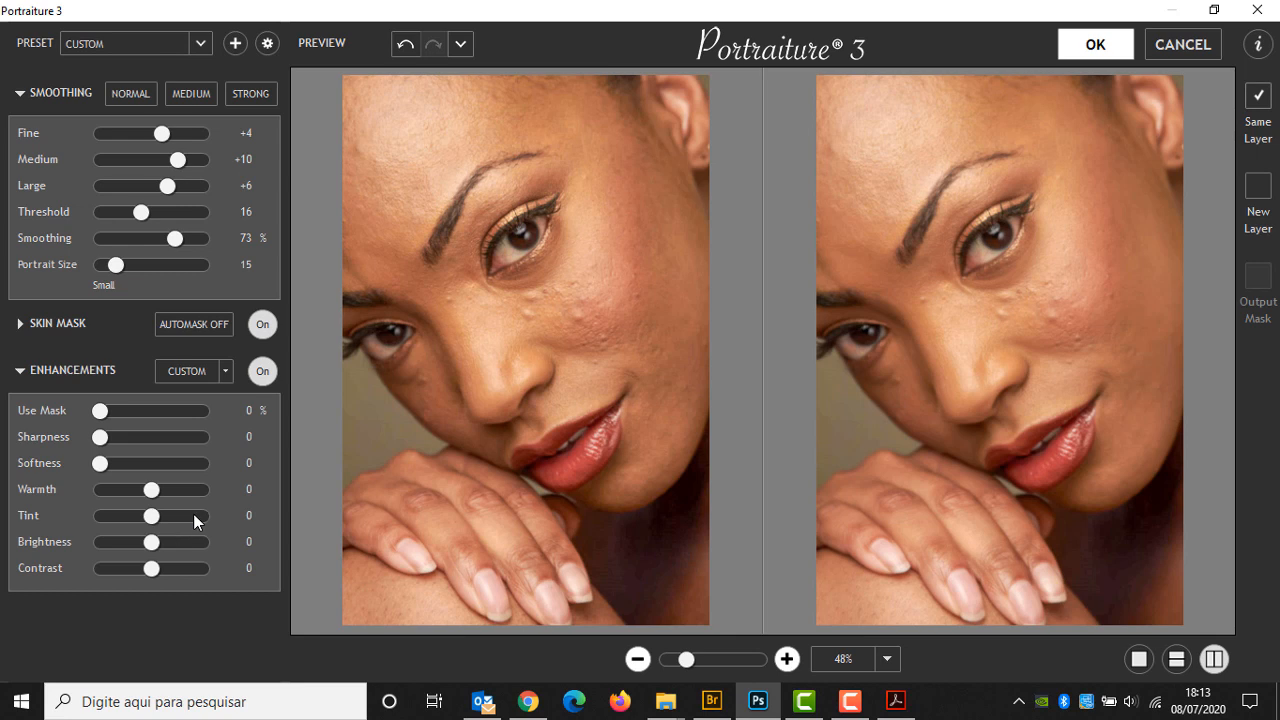
drag(150, 489, 147, 570)
click(158, 524)
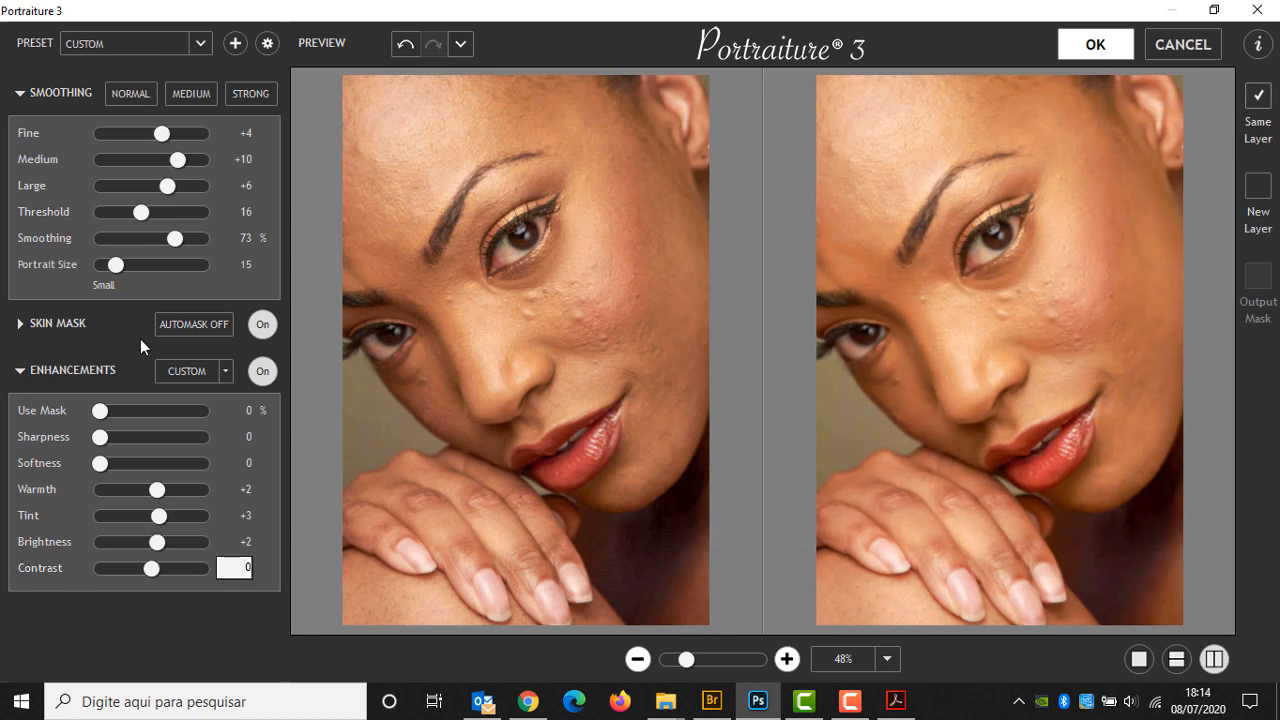
Set Portrait Size to 27 and Smoothing to 61%, and apply the Portraiture filter to Layer 1.
drag(120, 264, 163, 245)
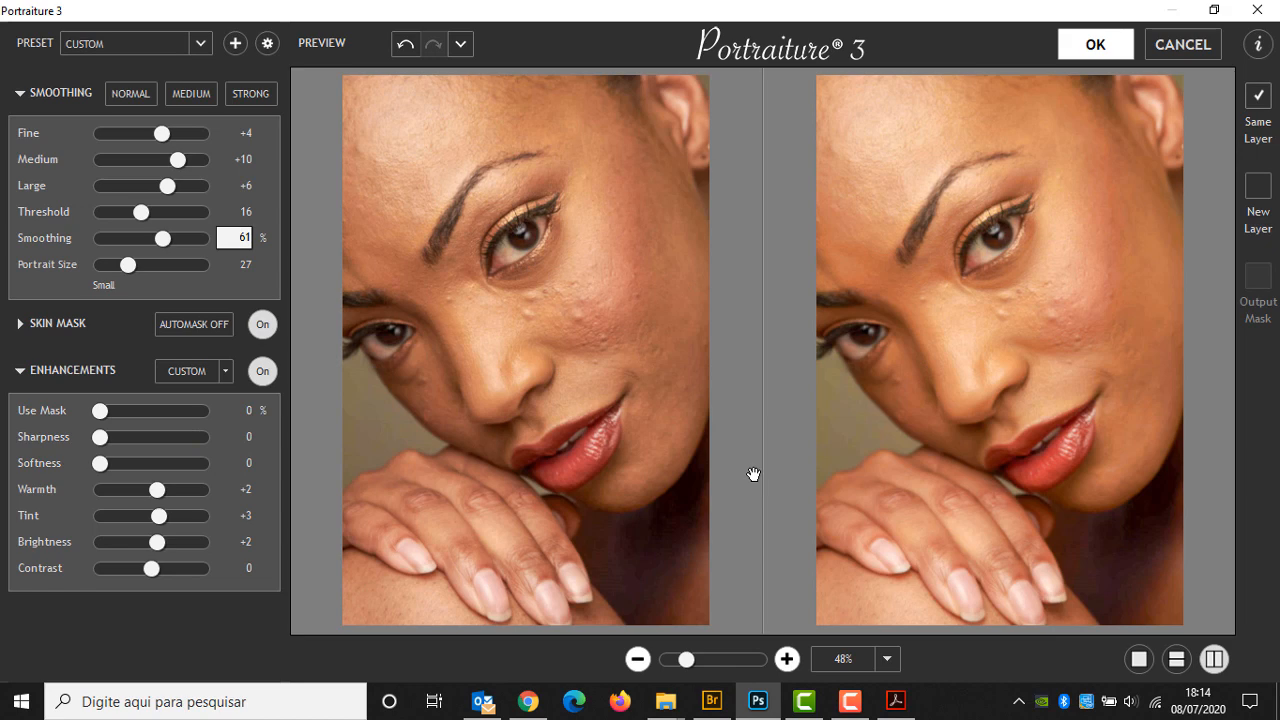
click(1114, 45)
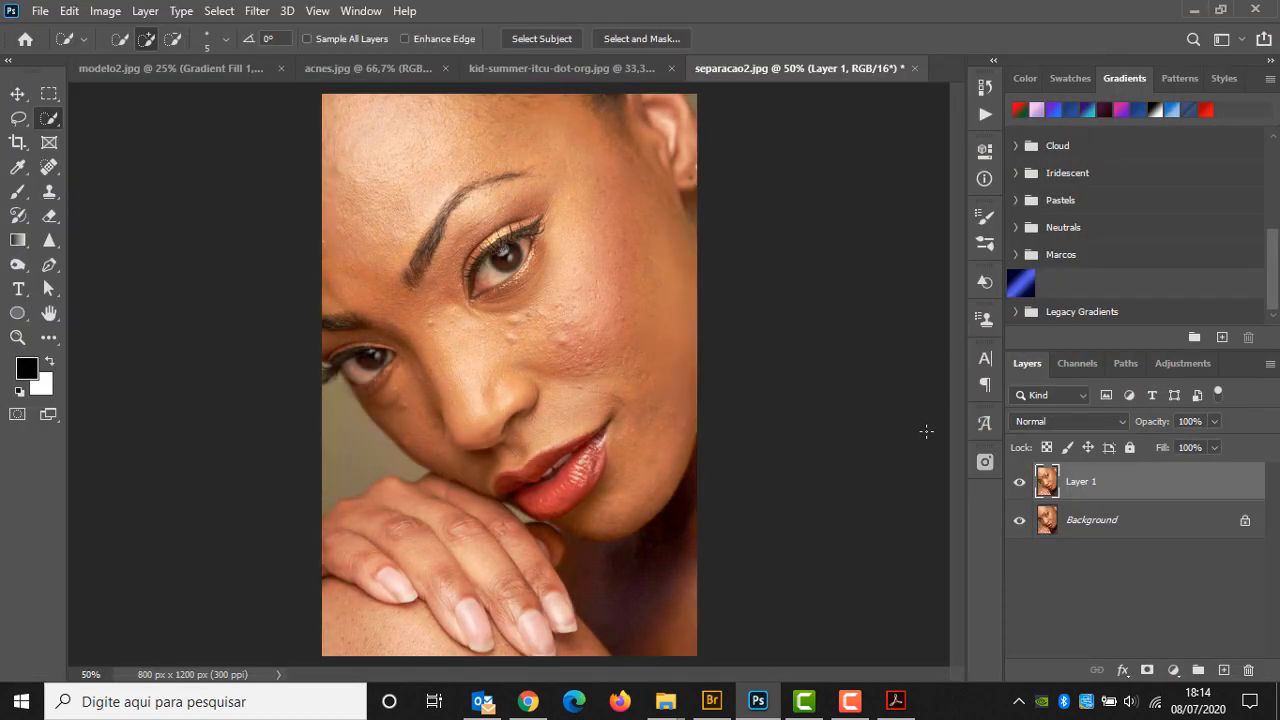
Toggle Layer 1's visibility to compare the smoothed skin with the original portrait.
click(1020, 487)
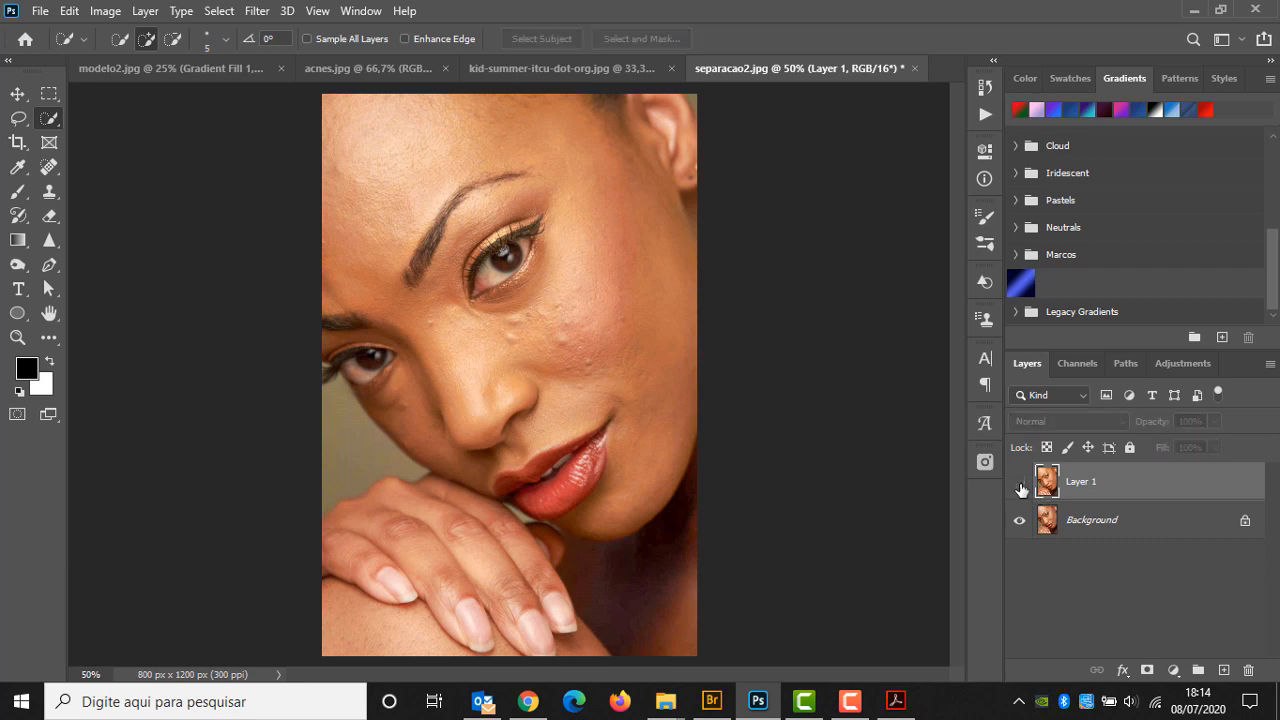
click(1020, 487)
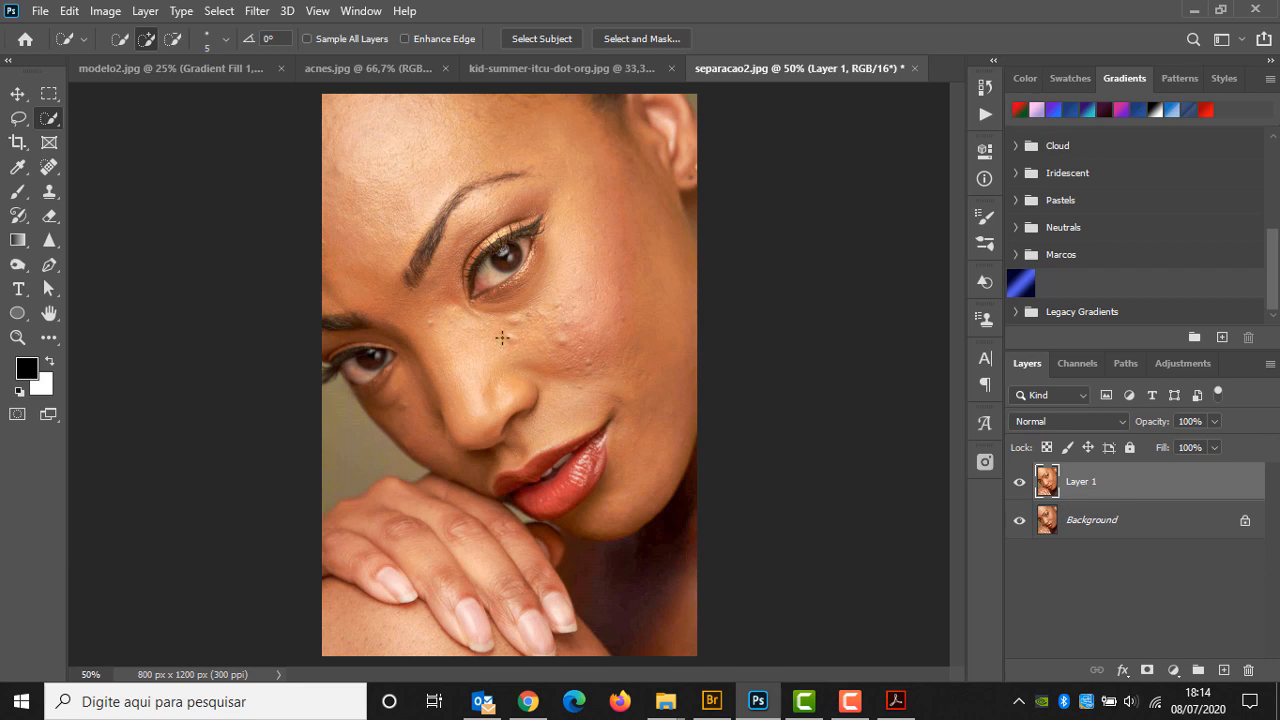
Heal the remaining bumps on the cheek and under the eye on Layer 1 with the content-aware Spot Healing Brush at size 70.
click(51, 169)
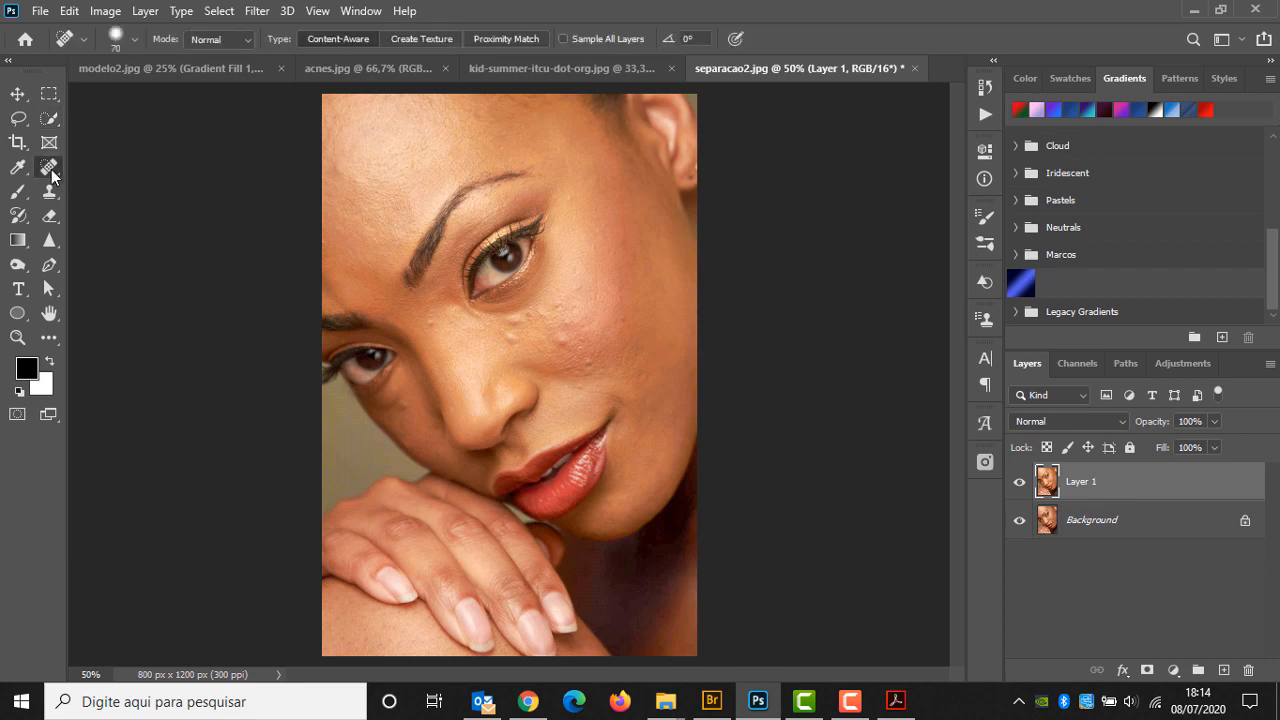
click(560, 338)
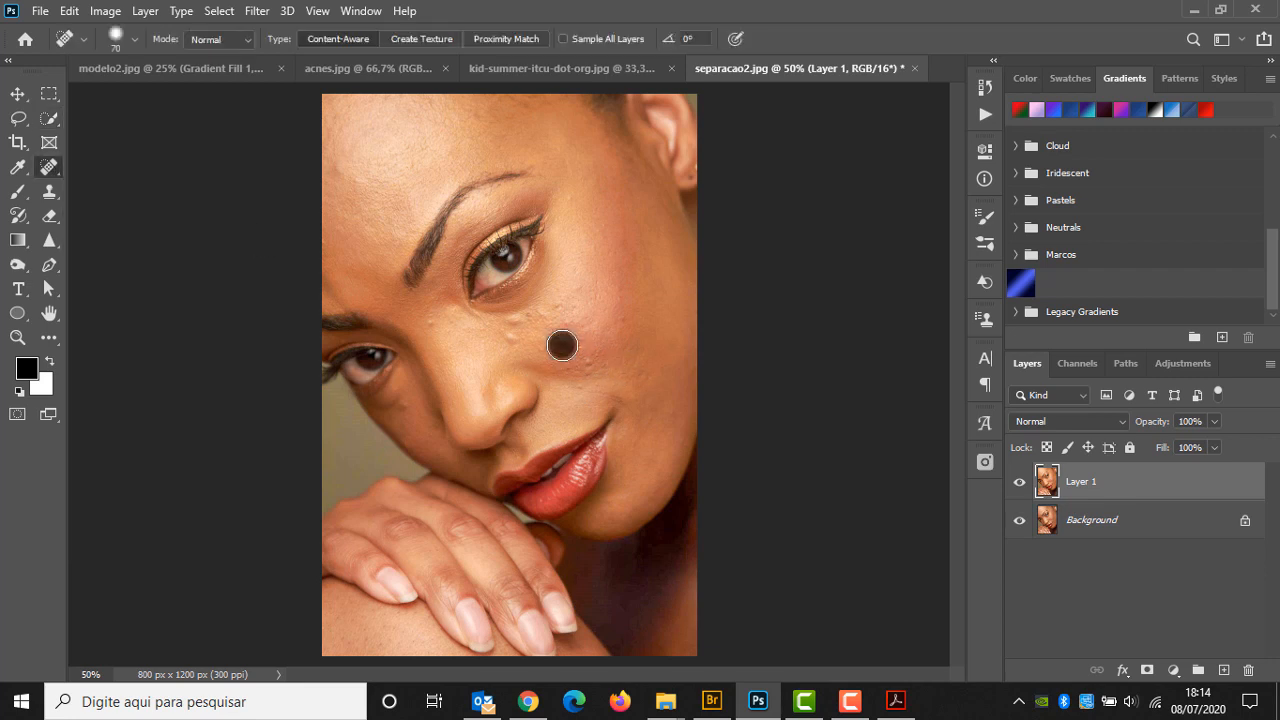
click(514, 323)
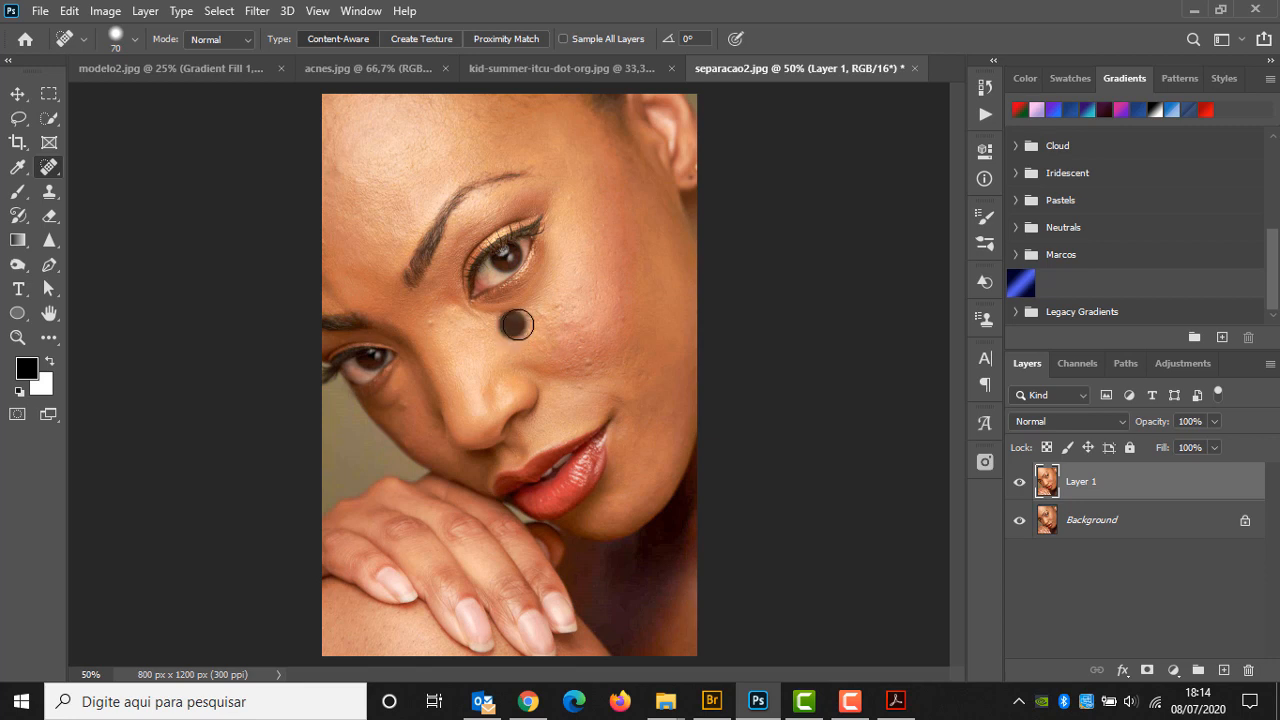
click(526, 316)
click(590, 358)
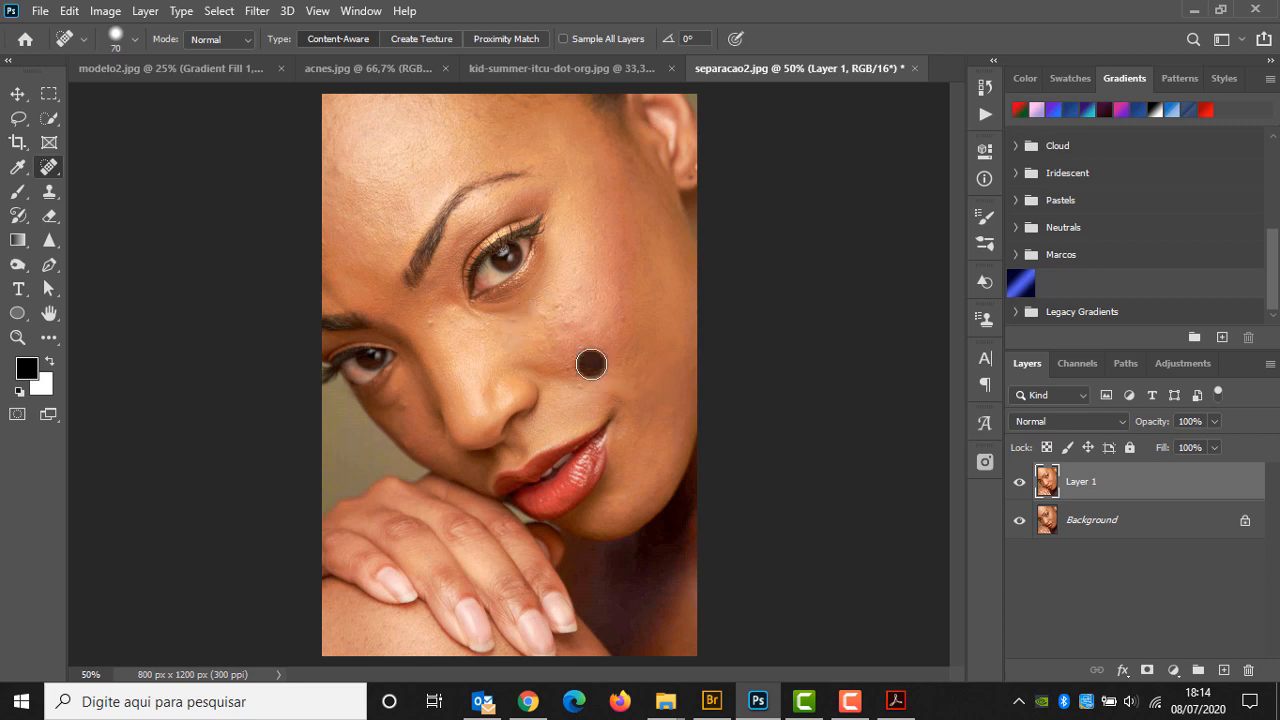
click(615, 319)
click(406, 410)
click(574, 201)
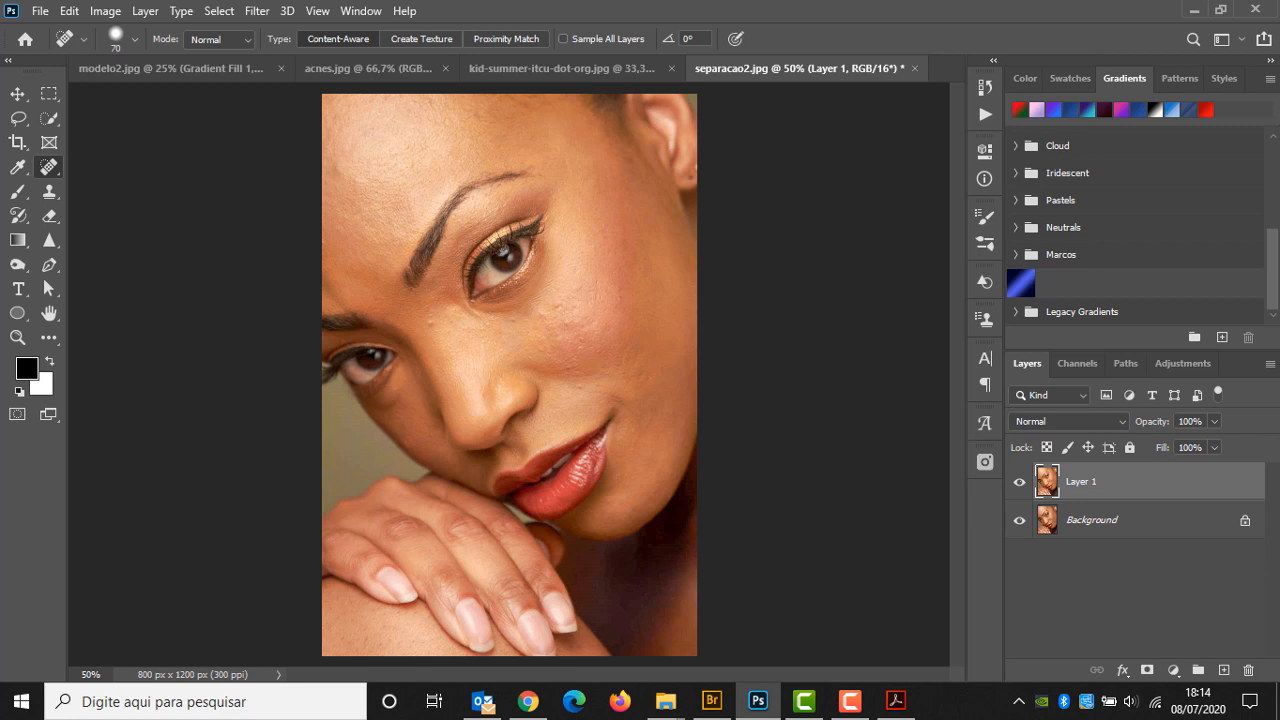
Close separacao2.jpg without saving and revert kid-summer-itcu-dot-org.jpg to its last saved version.
click(919, 71)
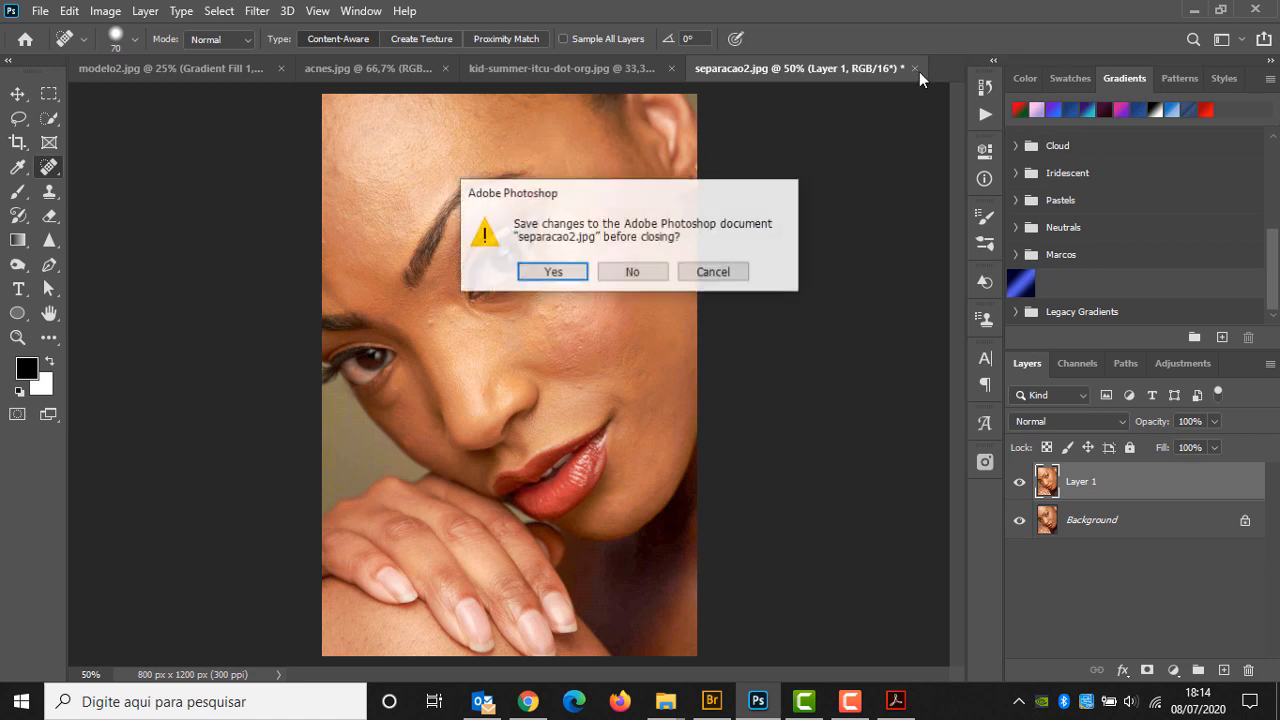
click(660, 268)
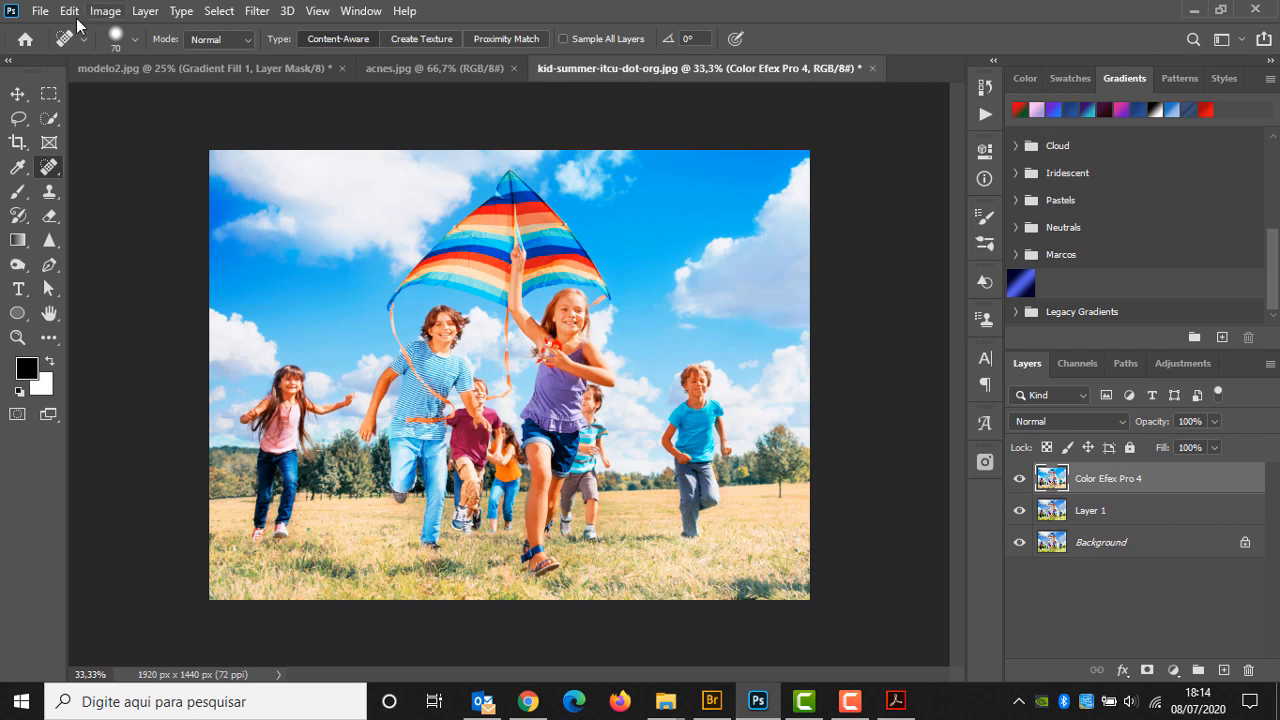
click(40, 11)
click(94, 253)
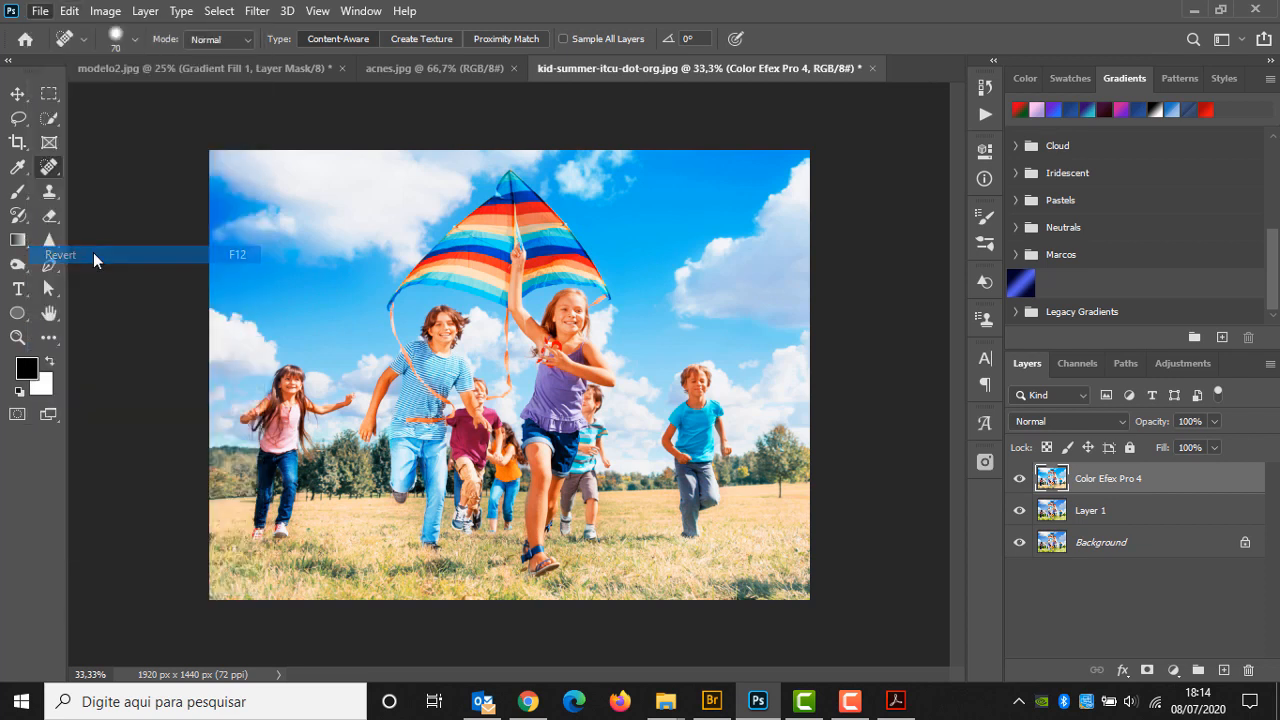
Open the Background layer of the kite photo in the Topaz Studio 2 plug-in, continuing past the duplicate layer reminder.
click(257, 11)
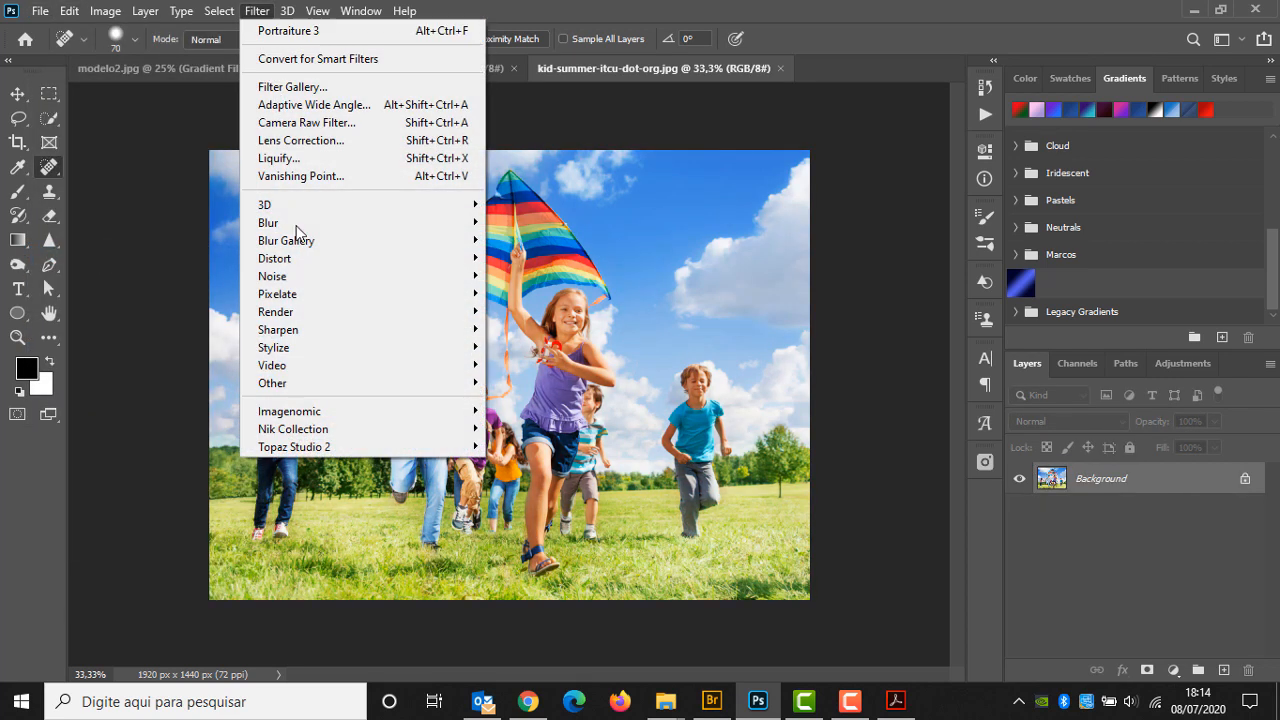
click(528, 448)
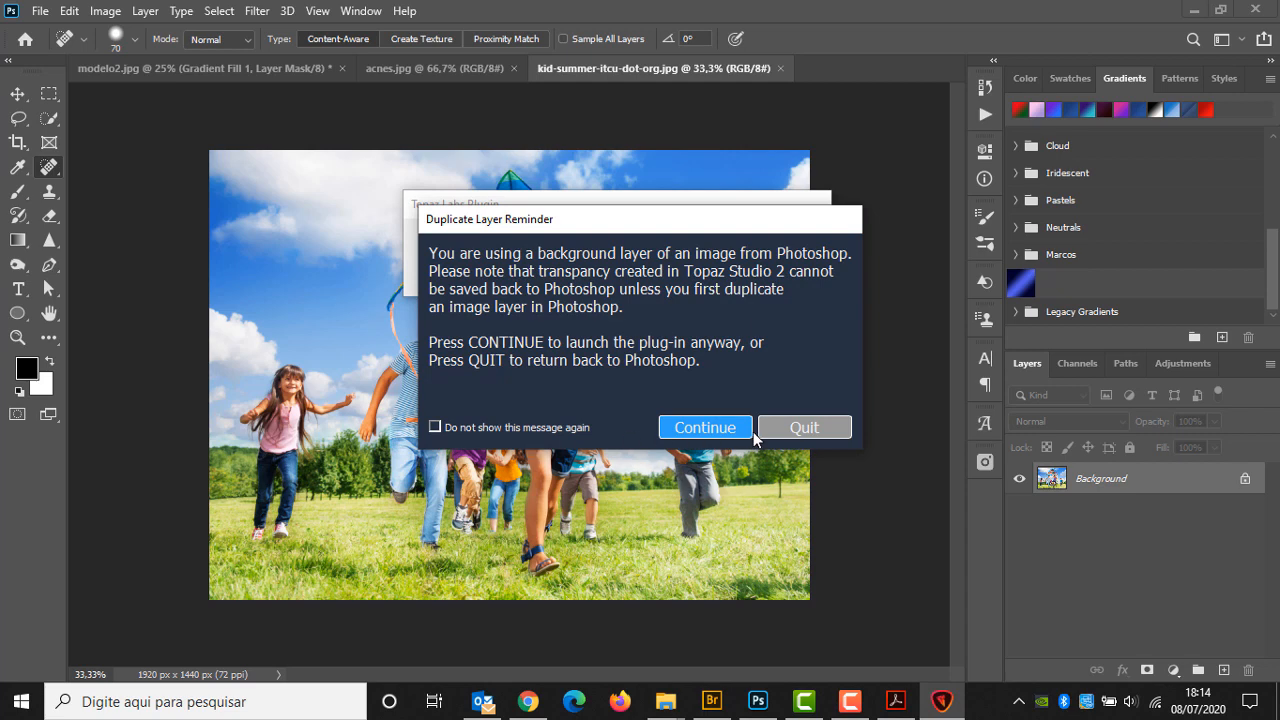
click(718, 429)
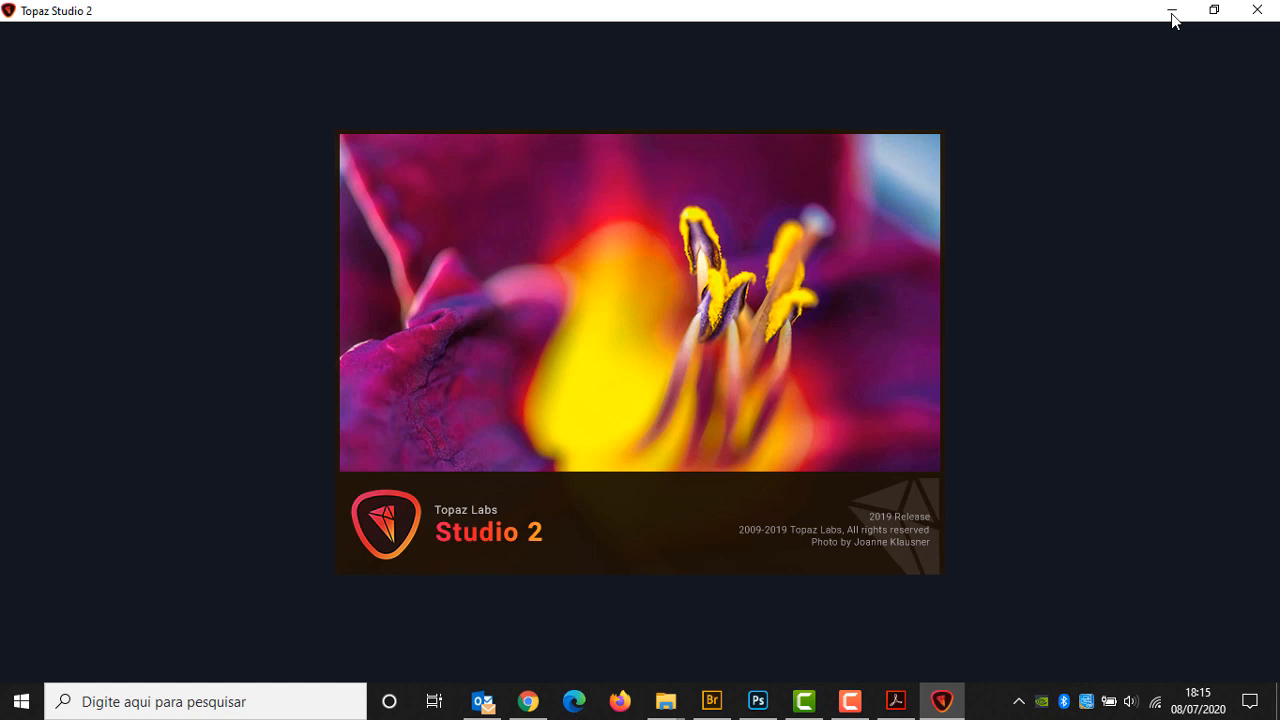
click(758, 701)
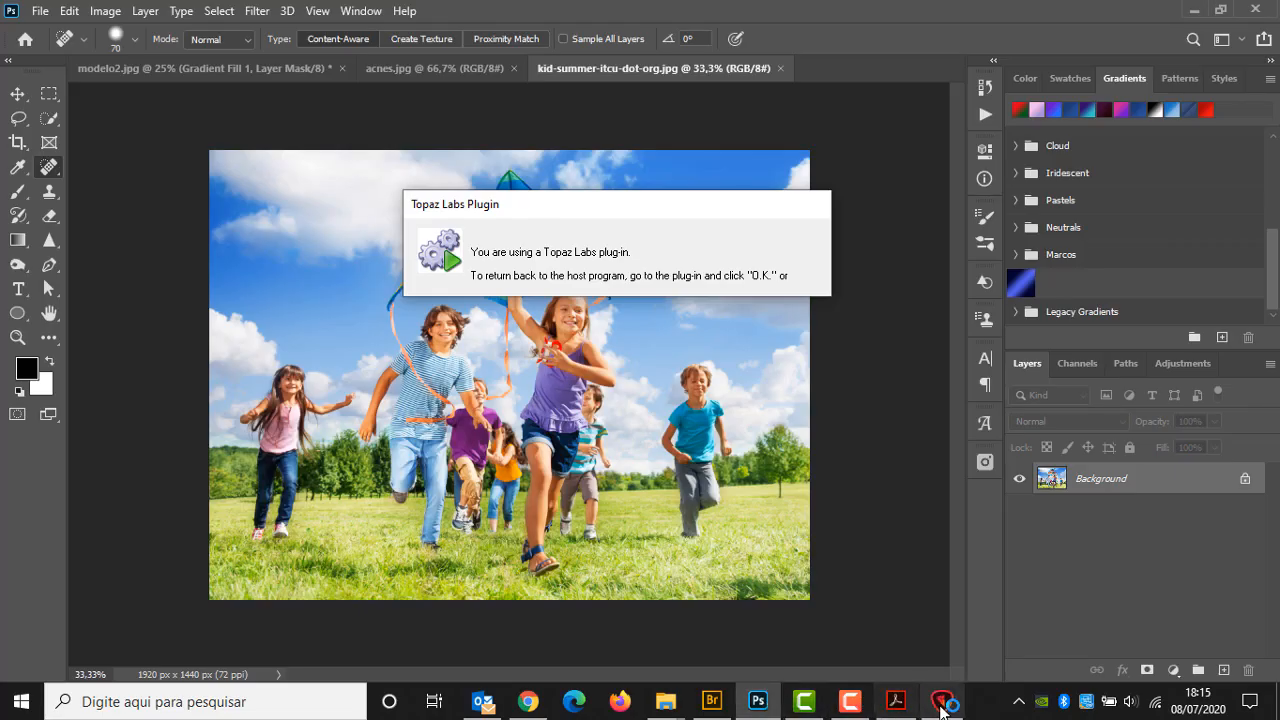
mouse_move(941, 705)
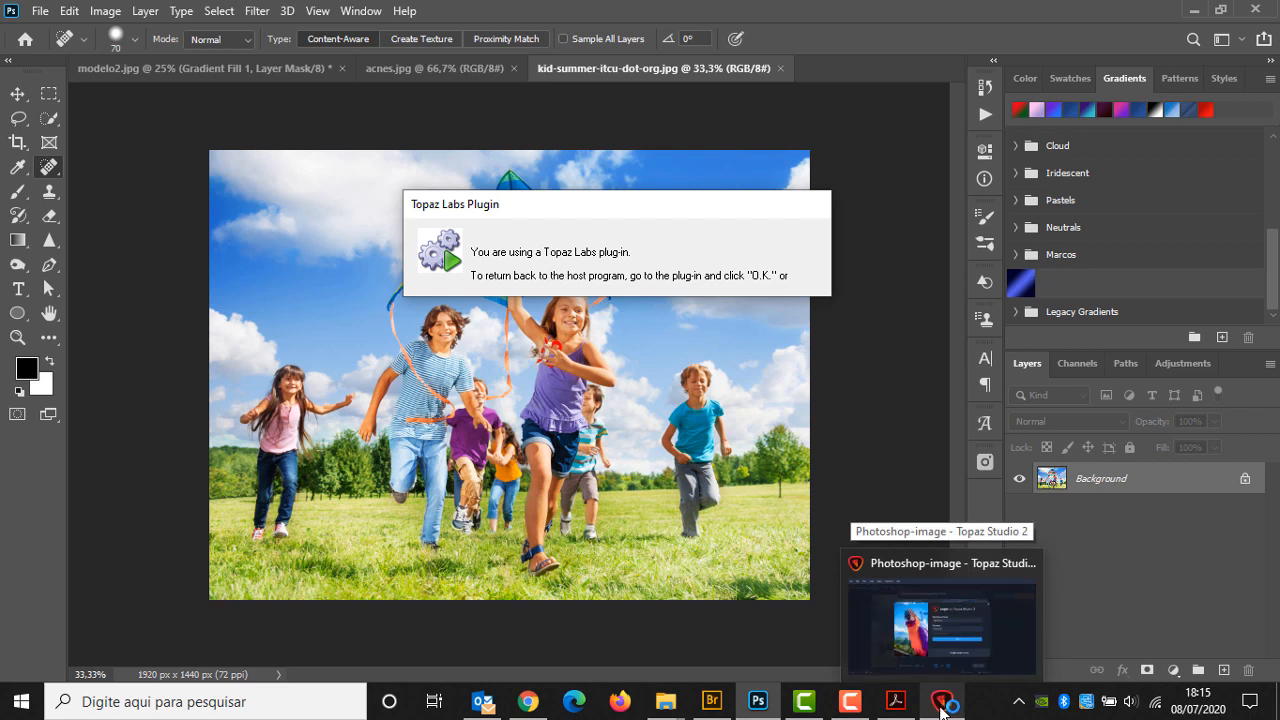
click(945, 703)
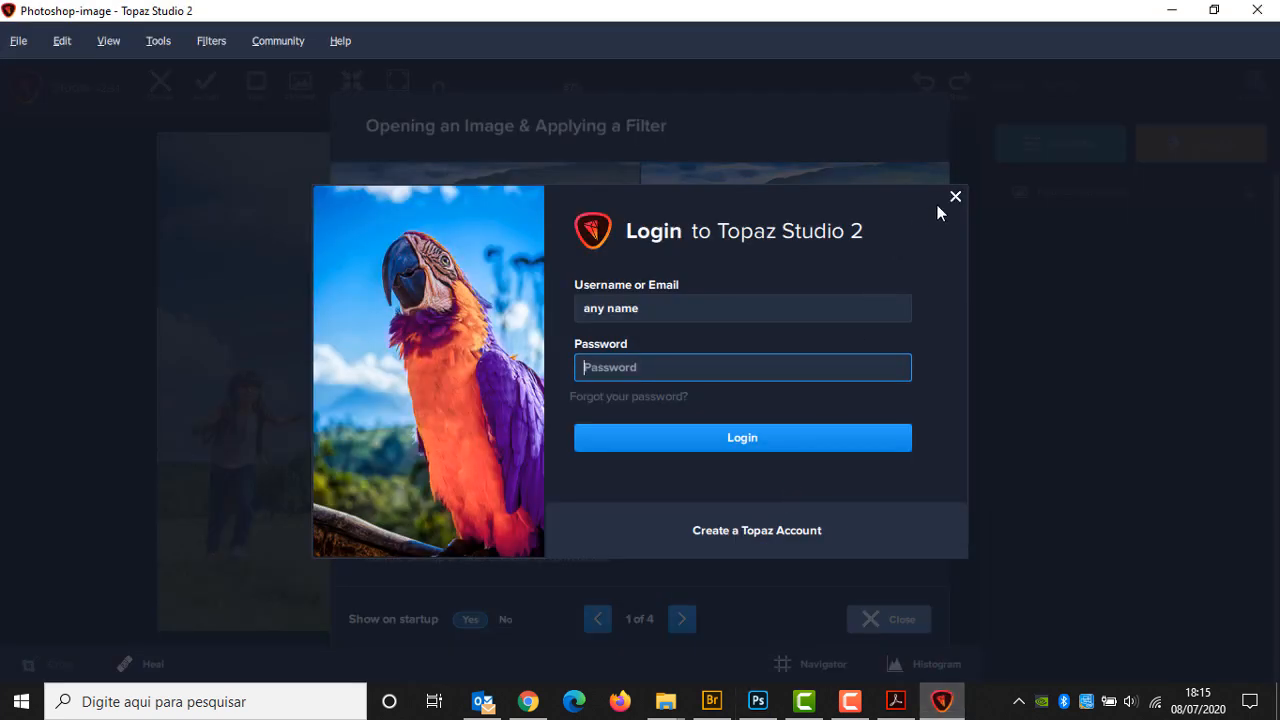
Dismiss the Topaz Studio 2 login without signing in and close the startup tutorial.
click(955, 197)
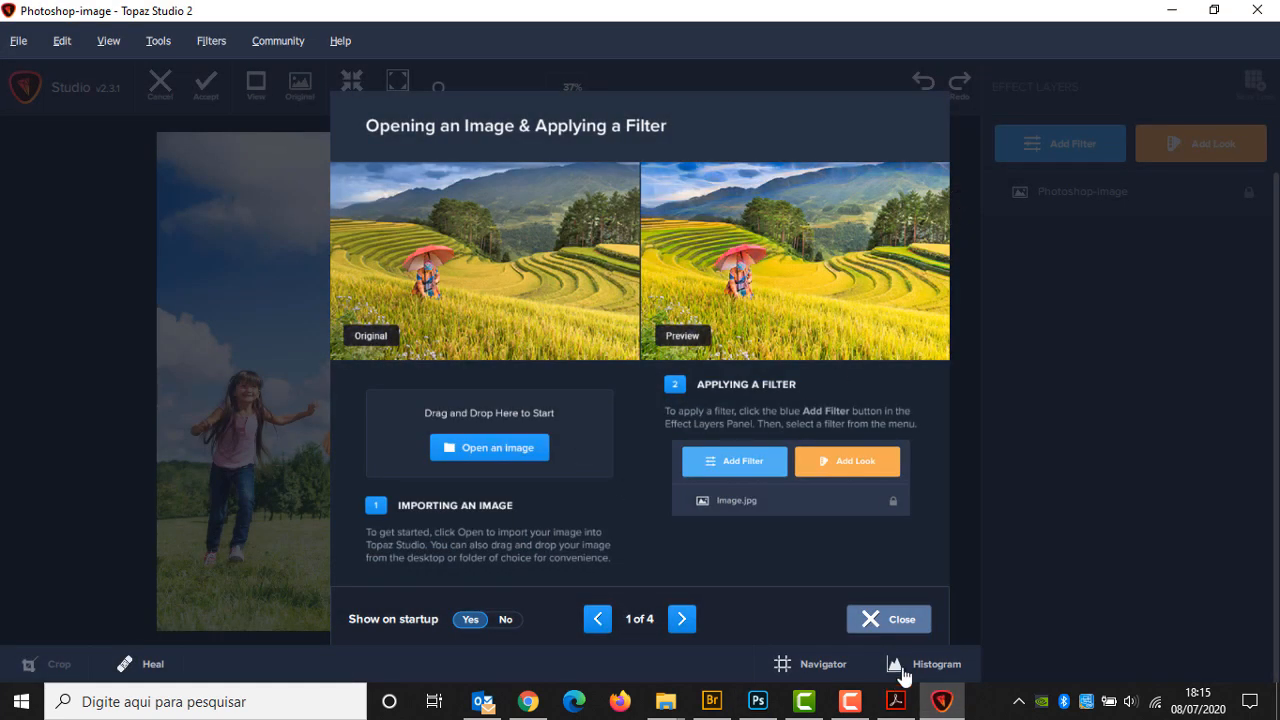
click(893, 621)
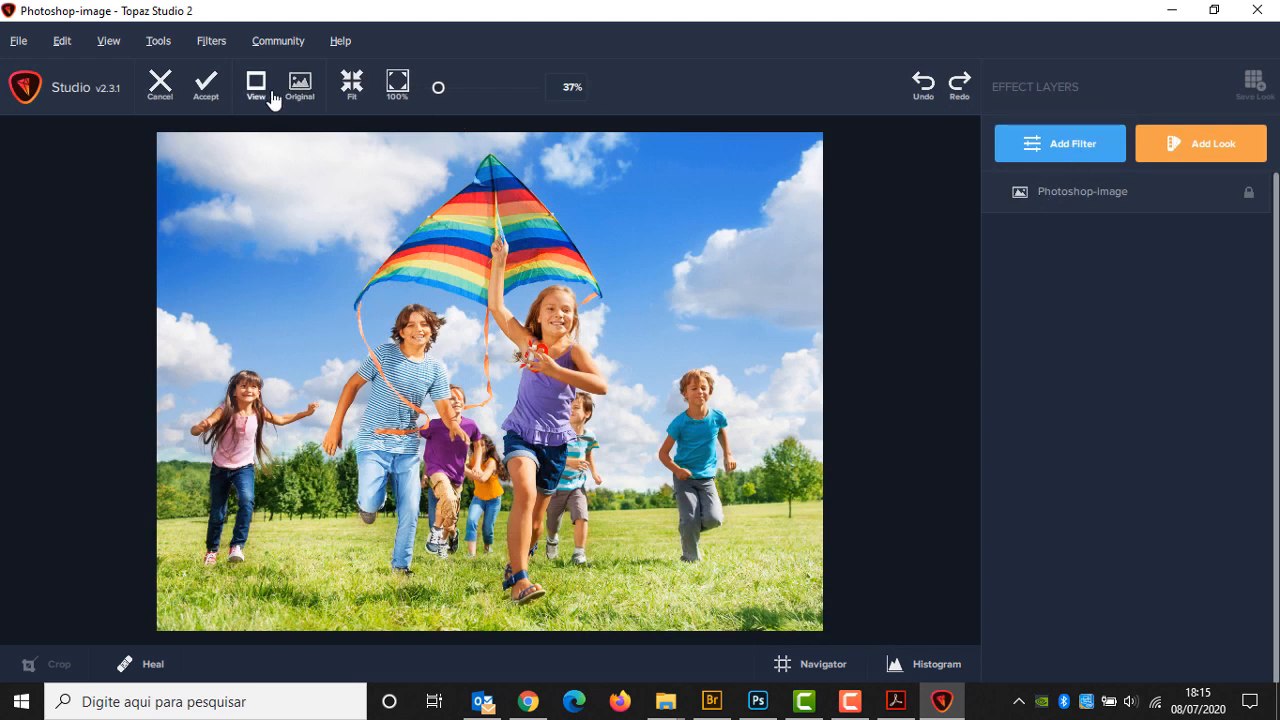
click(170, 46)
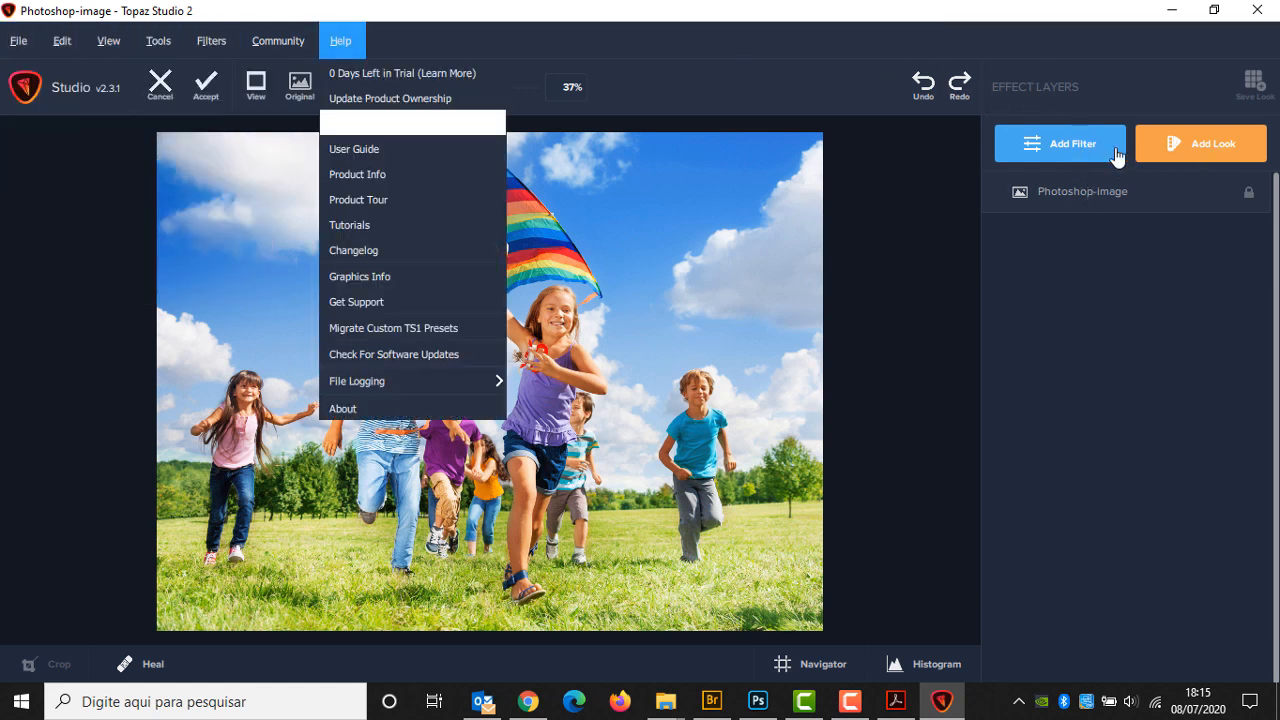
Browse the gallery of looks across all categories, from 1940 Landscape Painting through to the Vintage looks.
click(1184, 148)
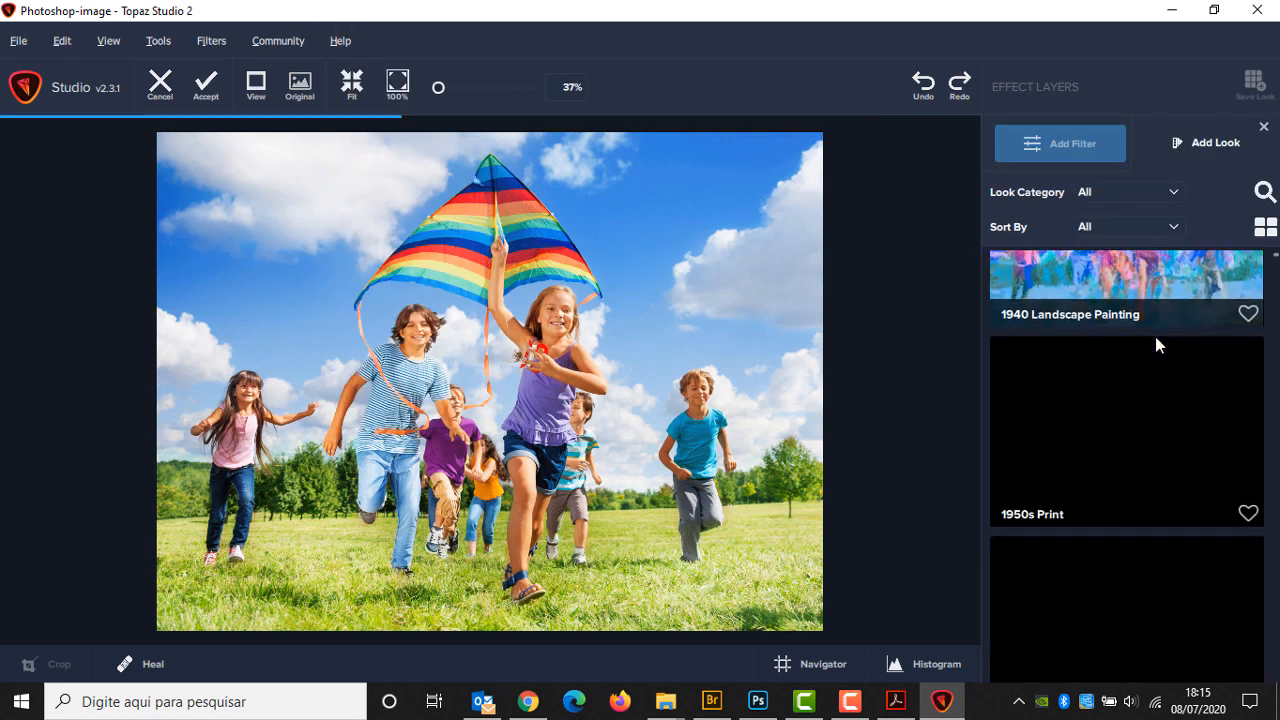
scroll(1155, 343, down, 5)
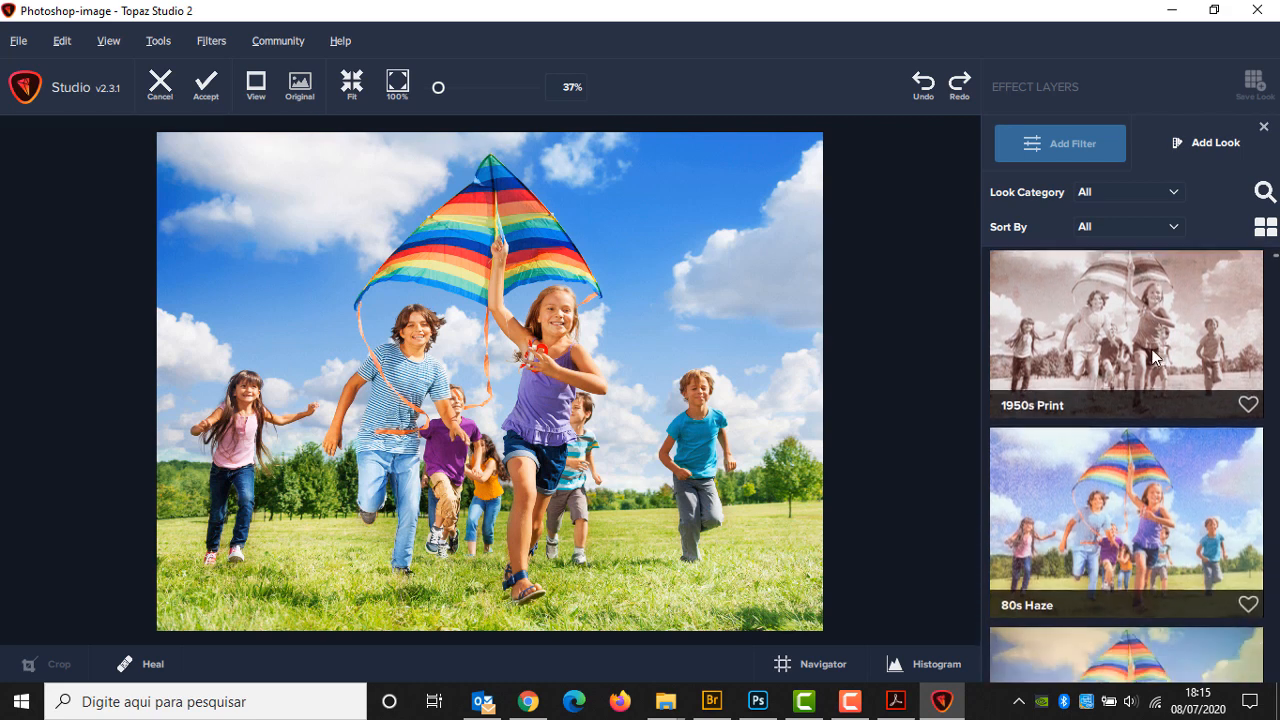
scroll(1151, 353, down, 5)
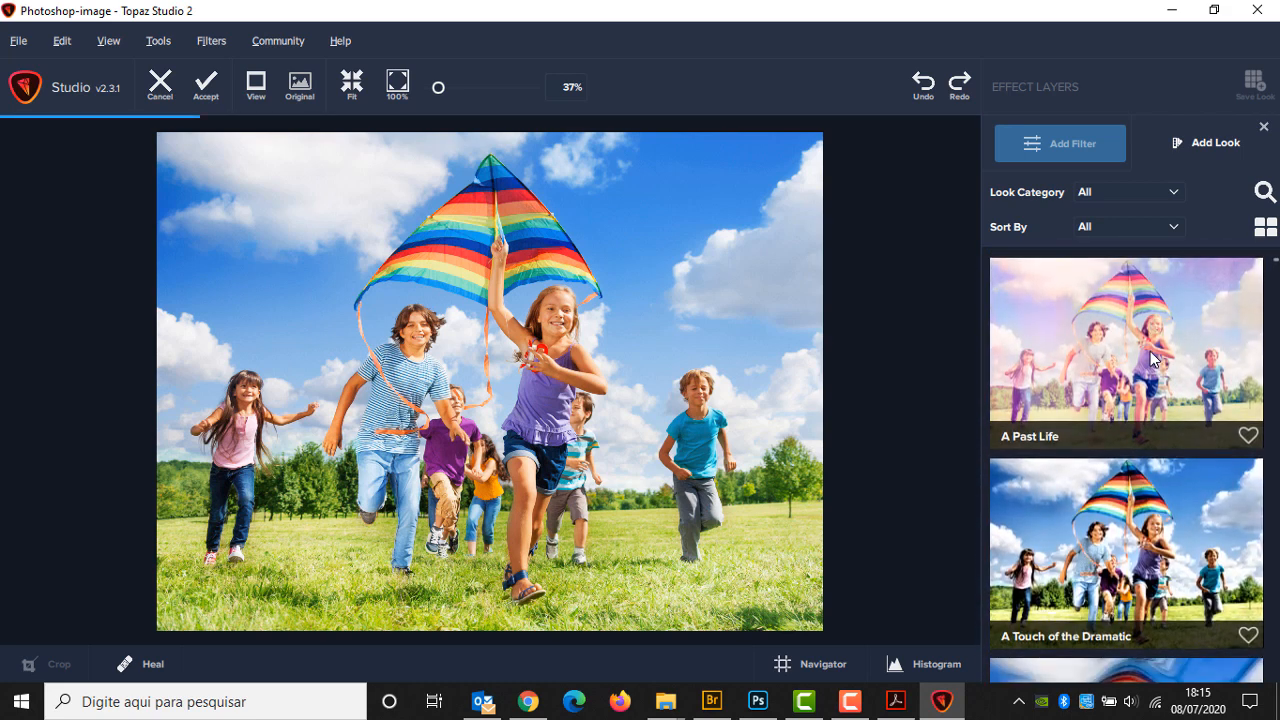
scroll(1150, 357, down, 5)
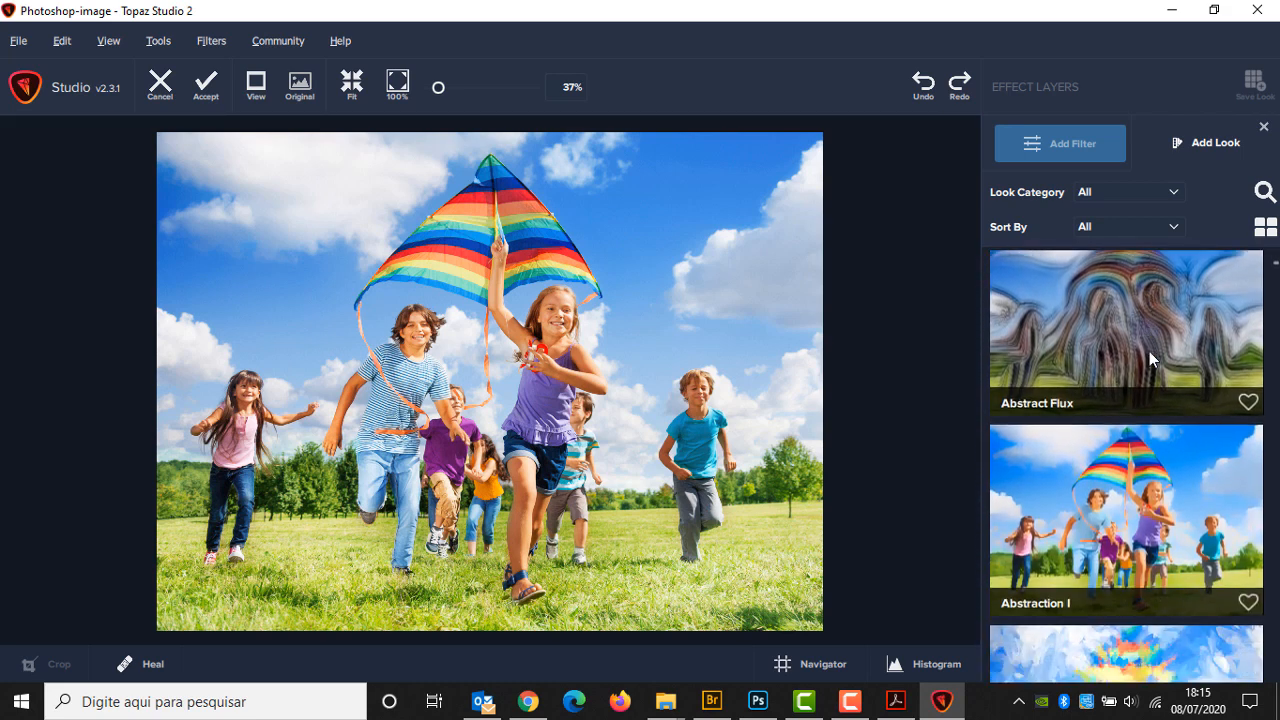
scroll(1149, 351, down, 2)
scroll(1149, 351, up, 15)
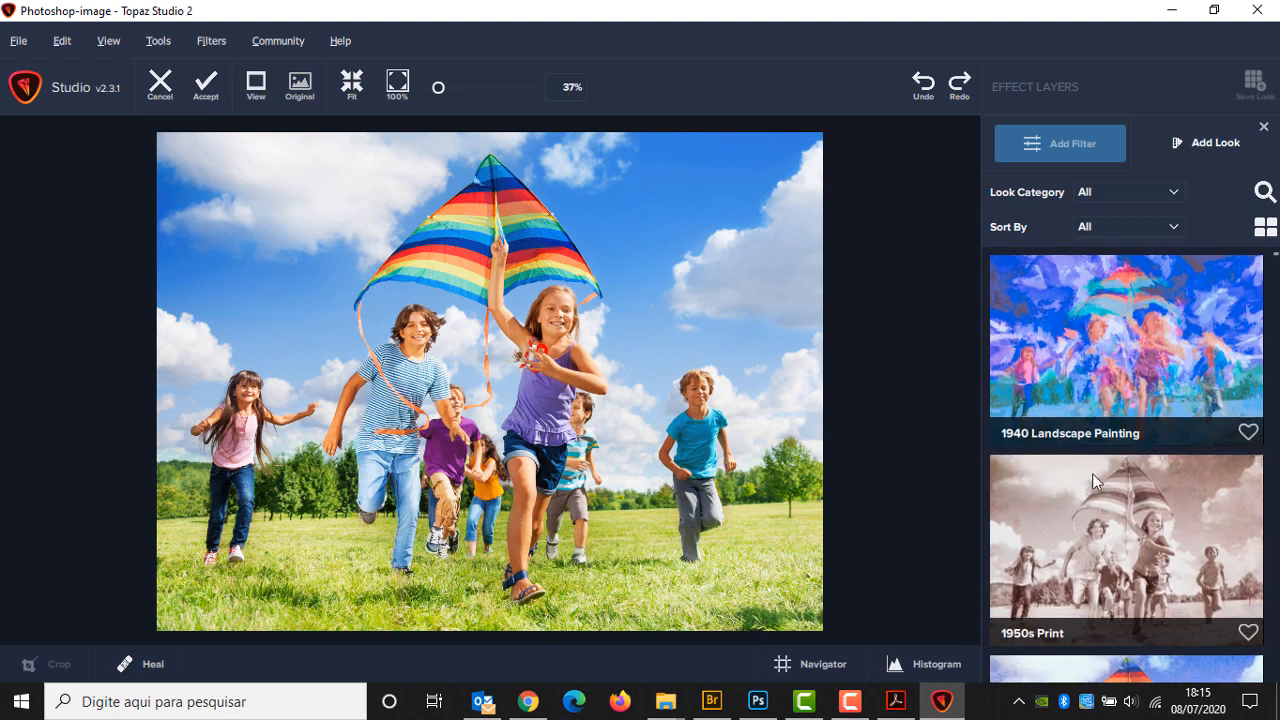
scroll(1110, 475, down, 10)
scroll(1158, 410, down, 20)
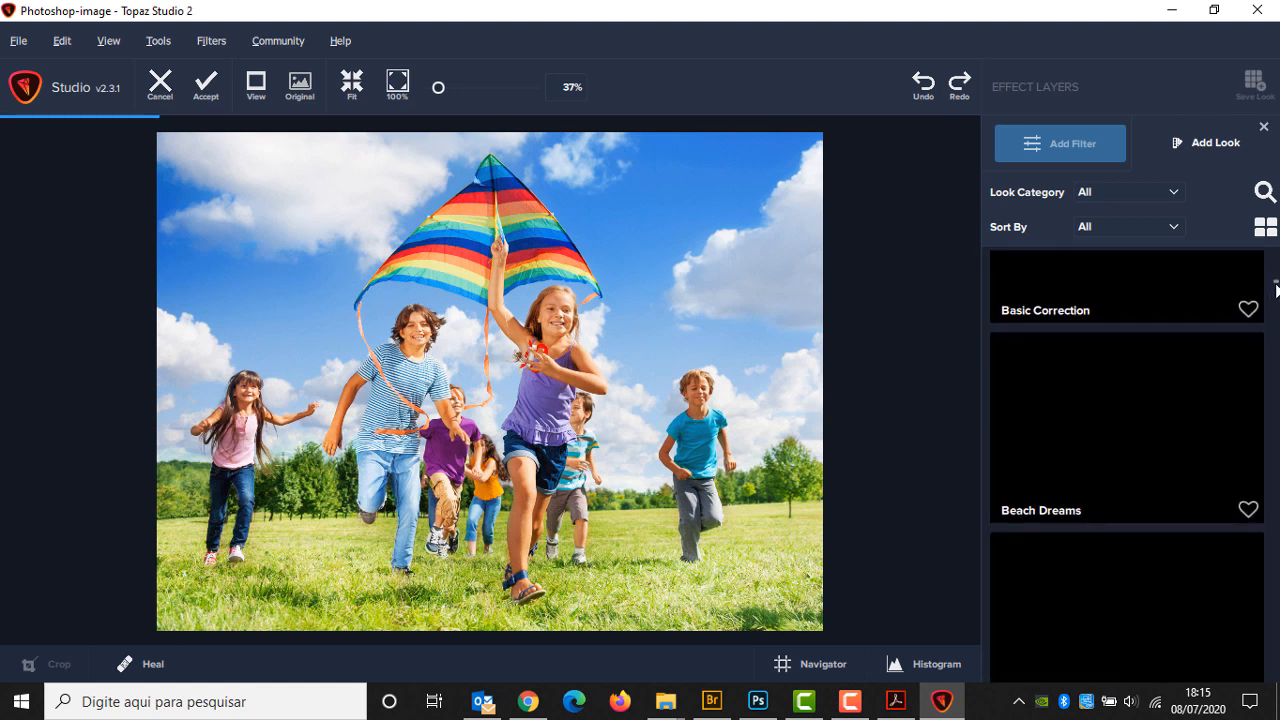
drag(1277, 291, 1277, 650)
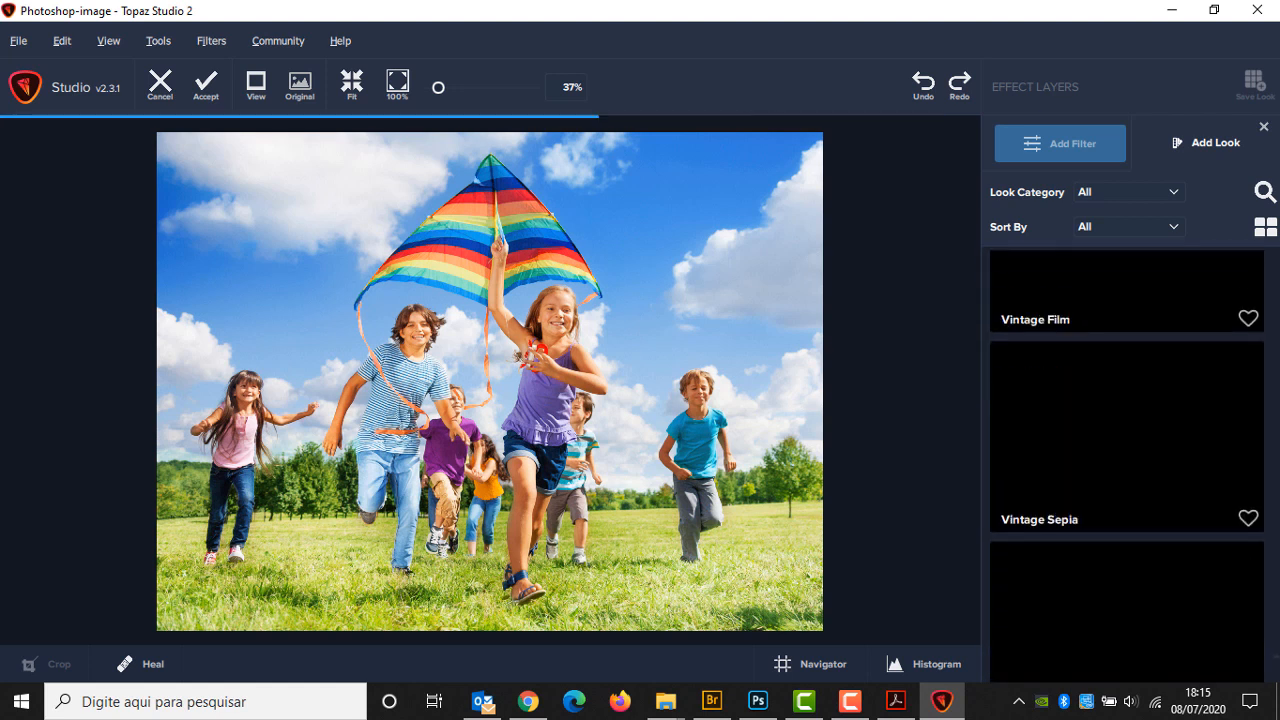
scroll(1114, 486, up, 5)
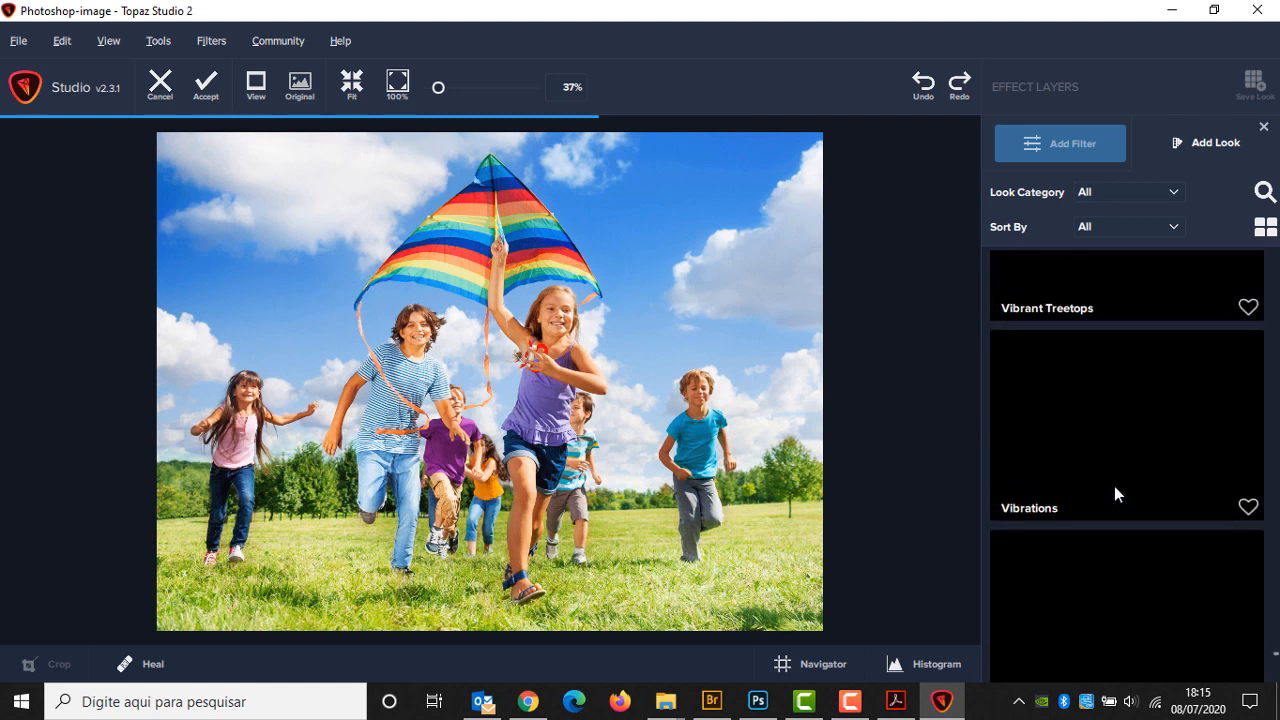
scroll(1114, 486, up, 1)
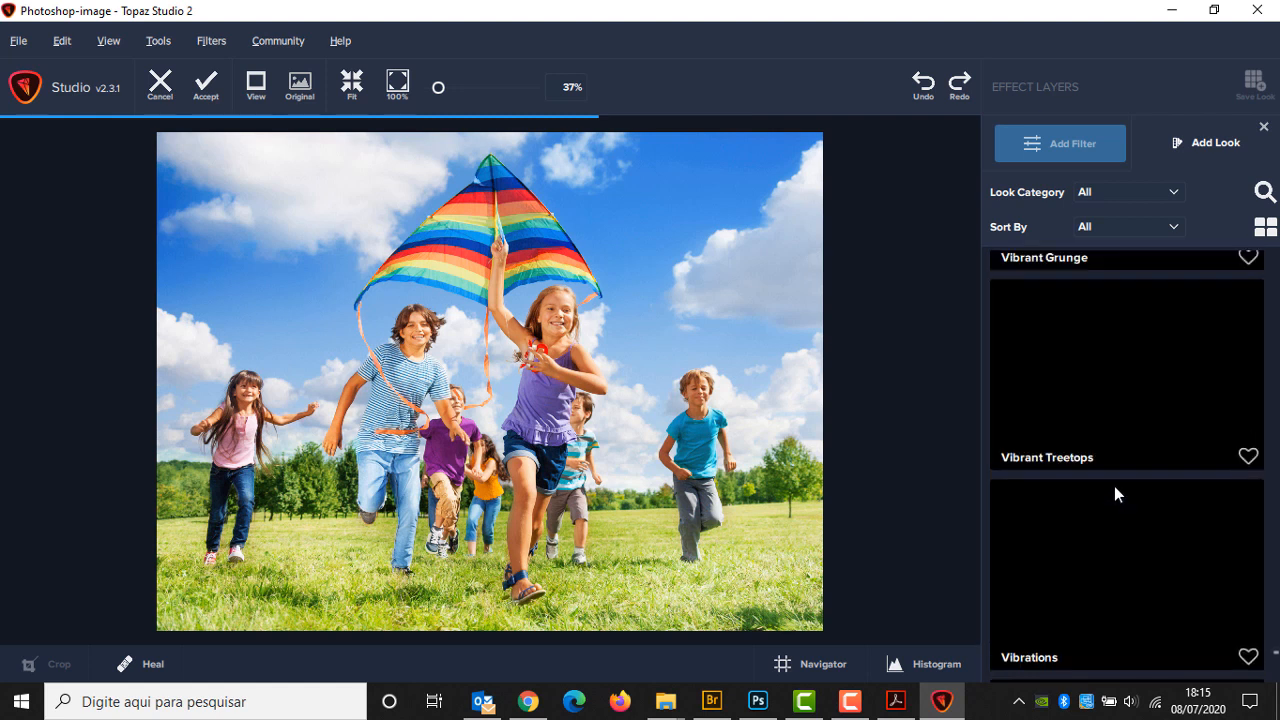
scroll(1134, 464, up, 1)
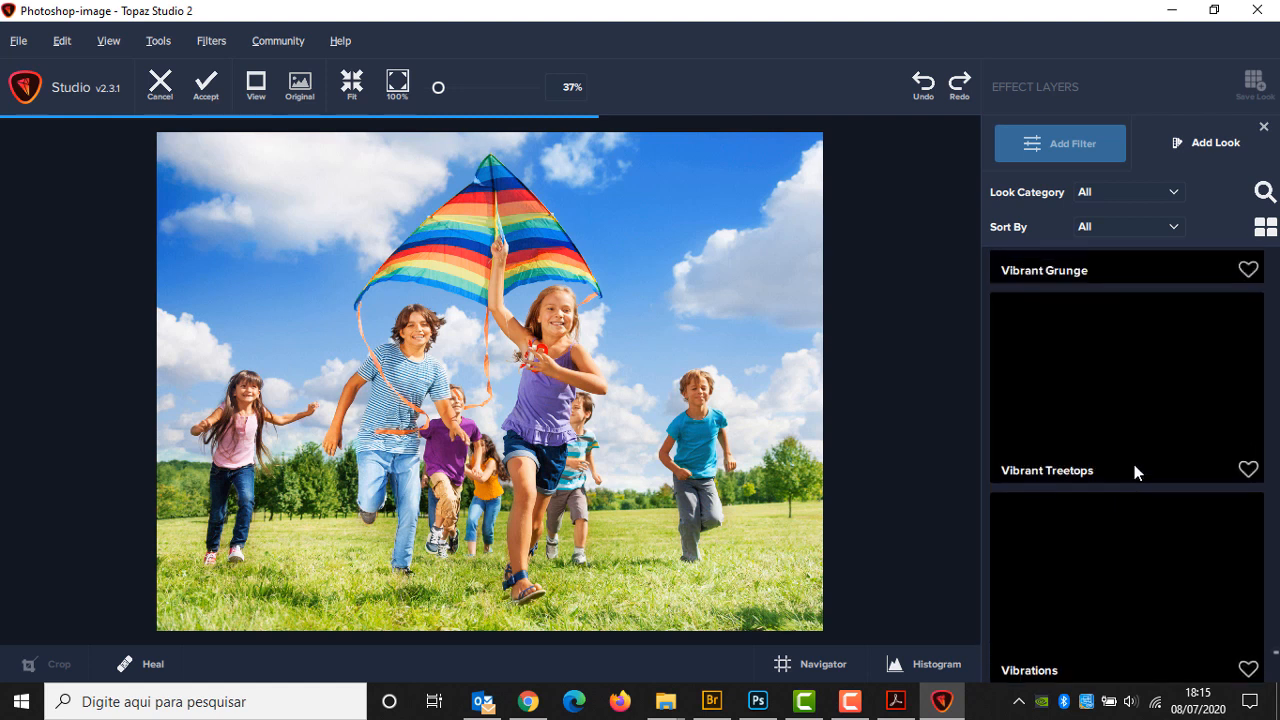
scroll(1128, 452, up, 4)
scroll(1122, 450, up, 10)
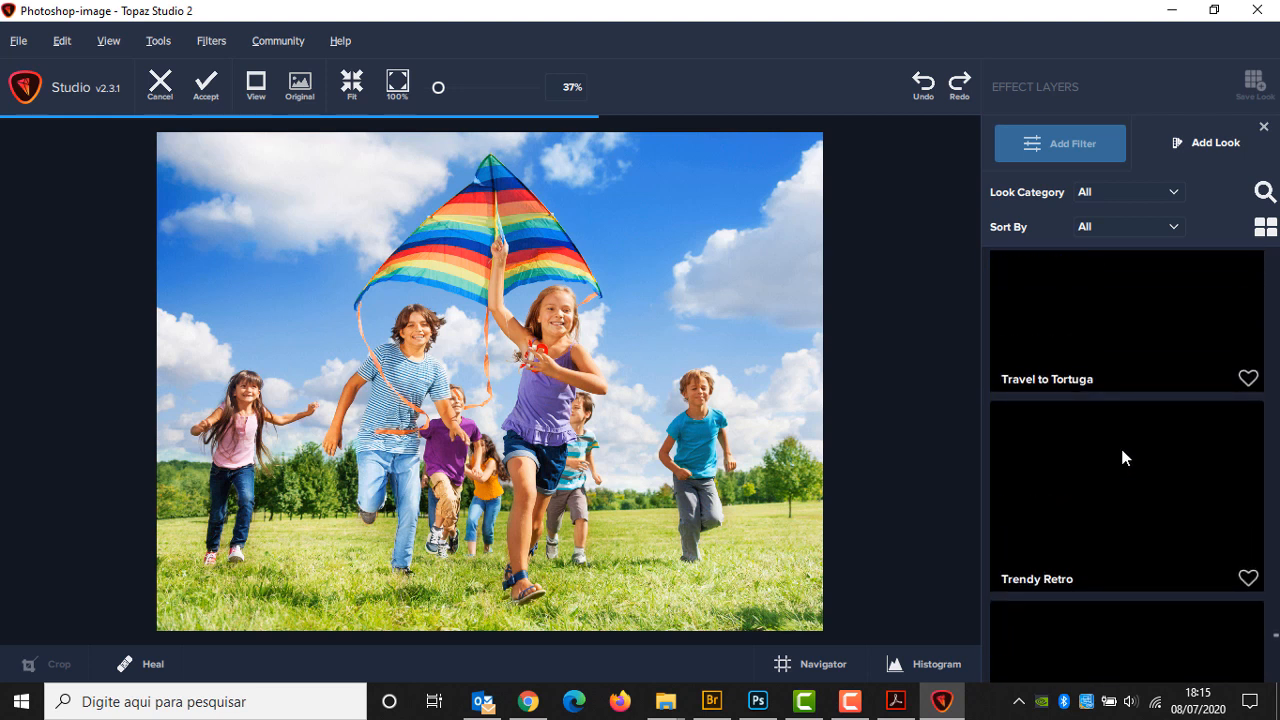
scroll(1122, 452, up, 5)
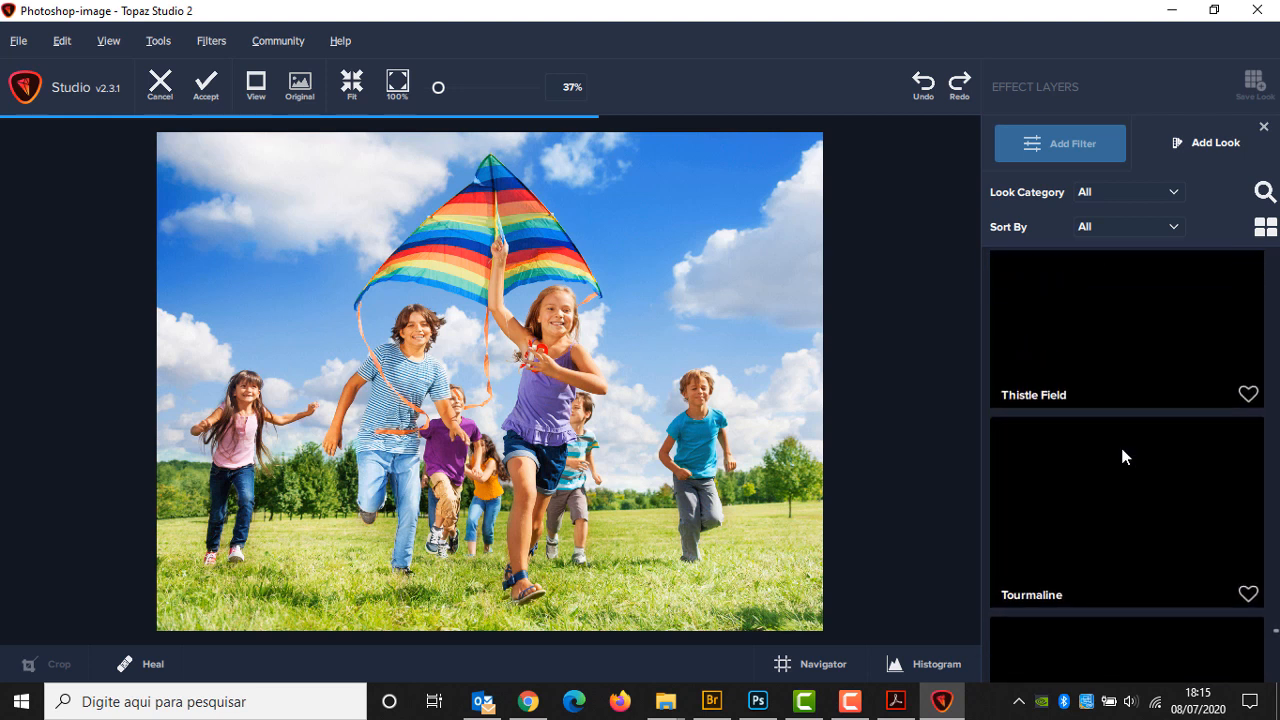
scroll(1122, 456, up, 2)
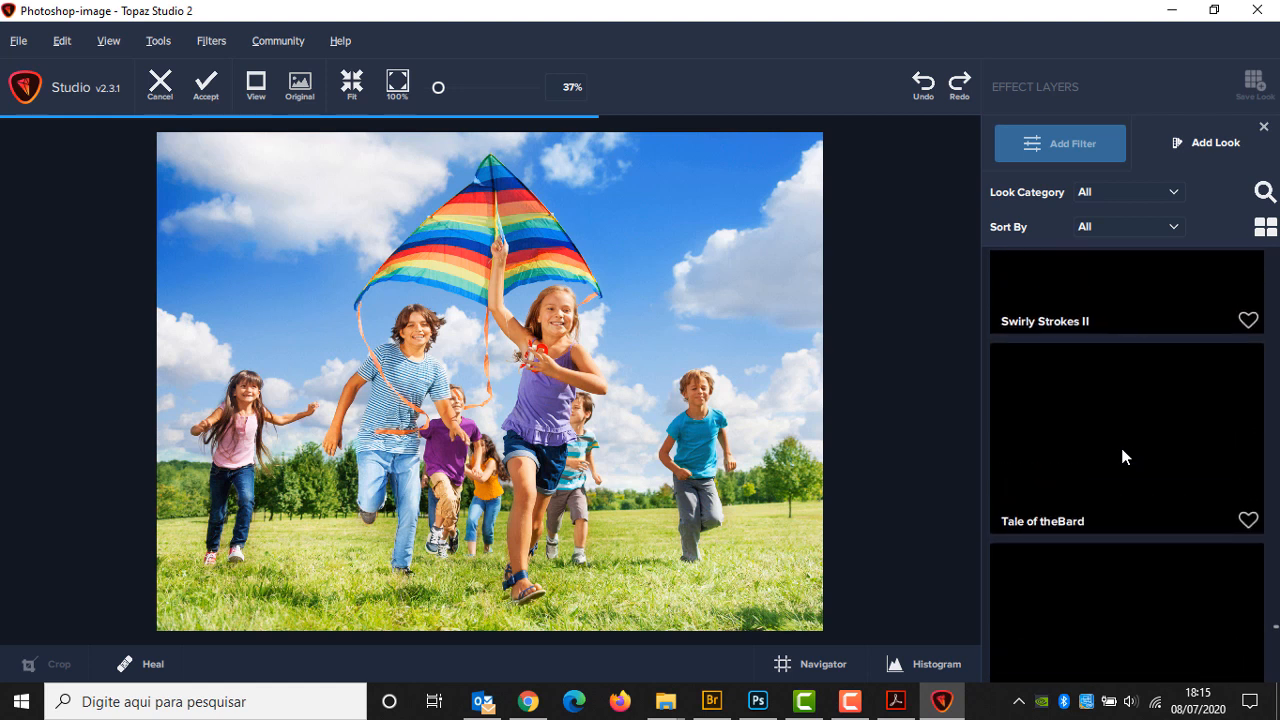
scroll(1122, 456, down, 1)
scroll(1122, 456, down, 2)
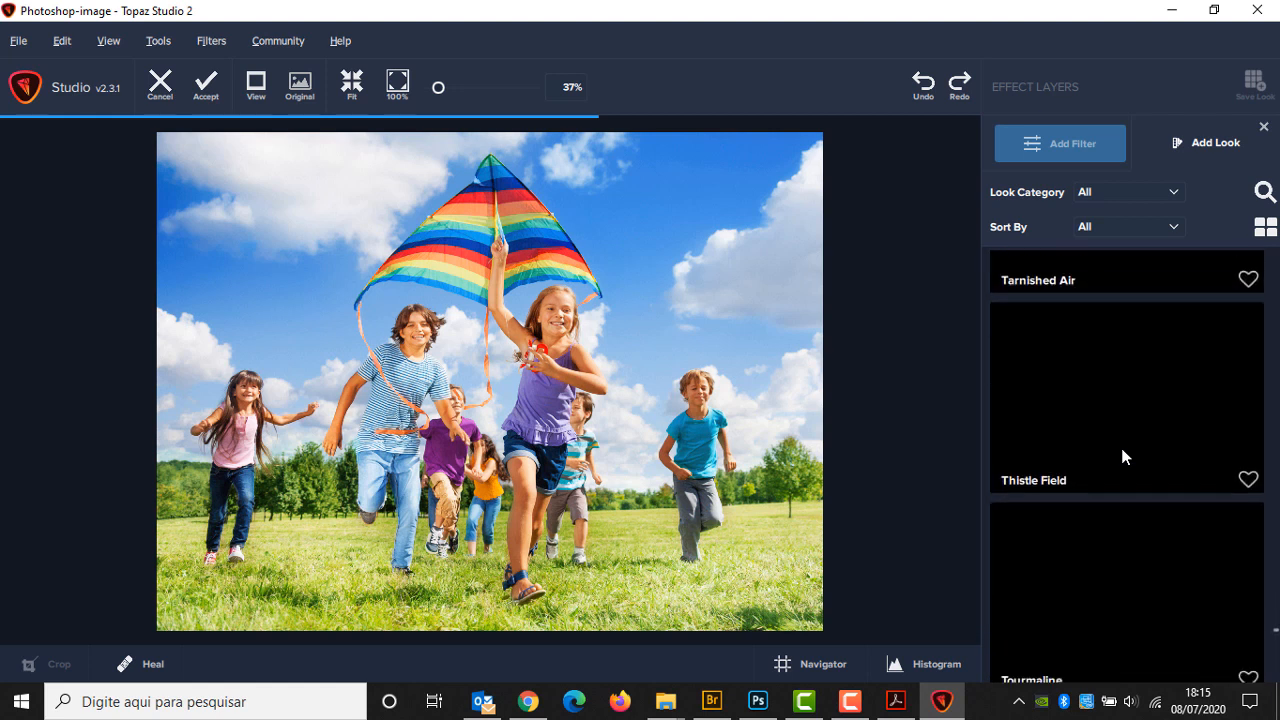
scroll(1121, 456, down, 2)
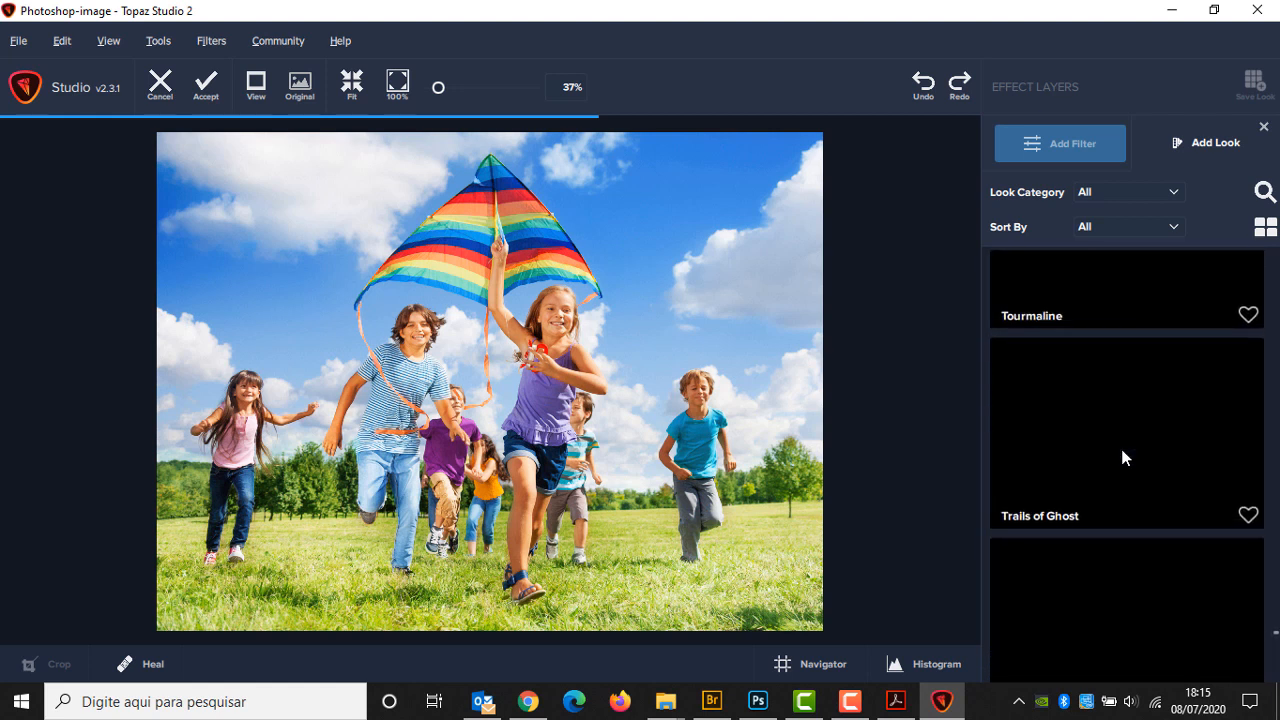
scroll(1122, 456, up, 5)
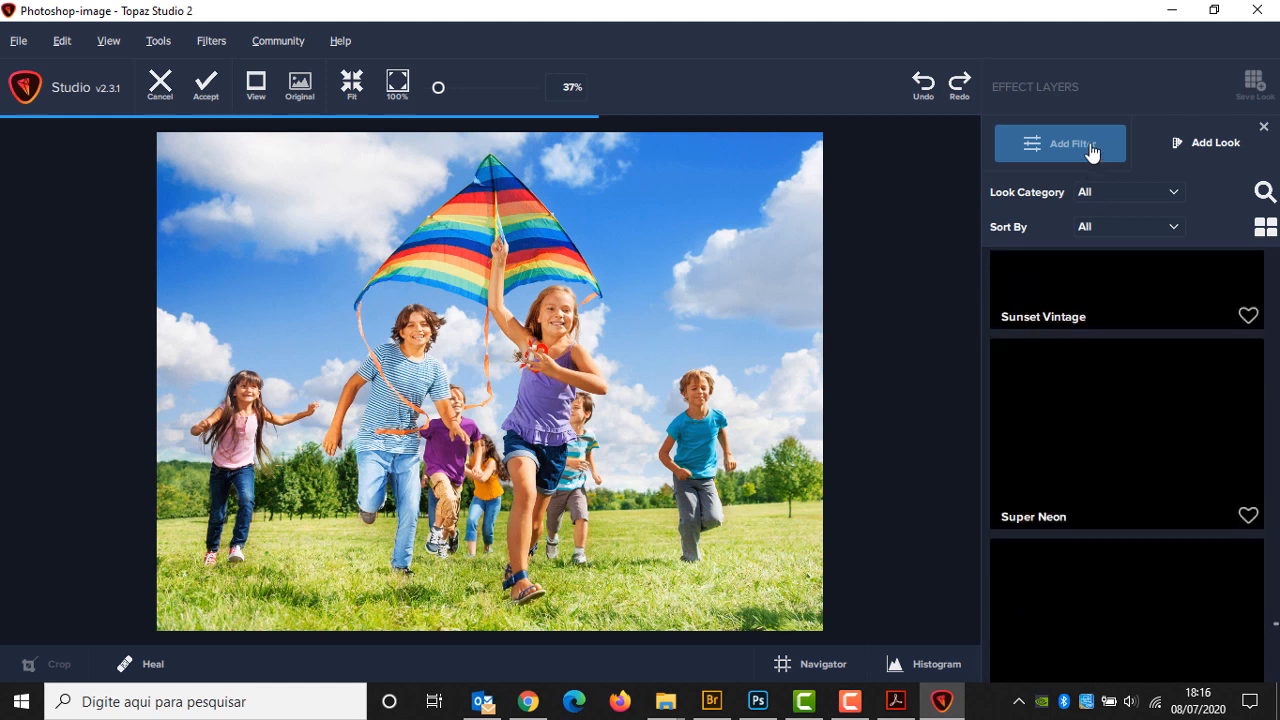
Add a Basic Adjustment filter with exposure -0.20, clarity 0.17, shadow -0.20 and highlight 0.12.
click(1264, 127)
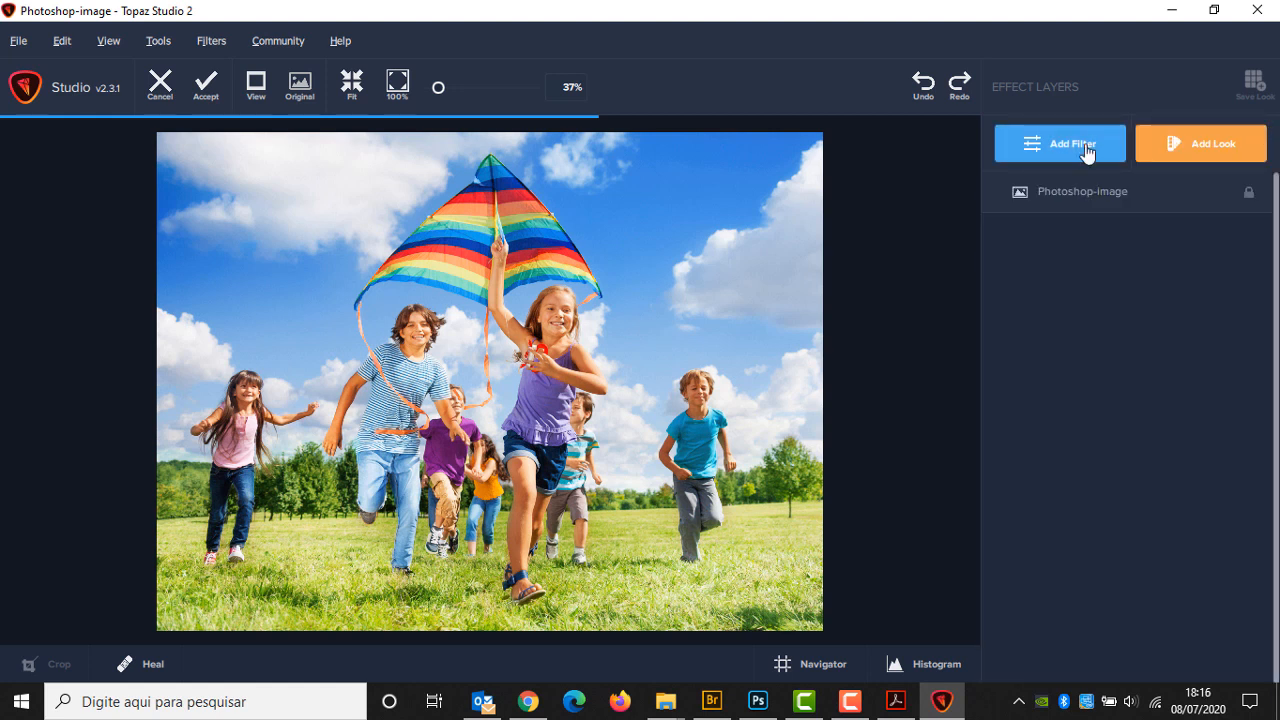
click(1087, 148)
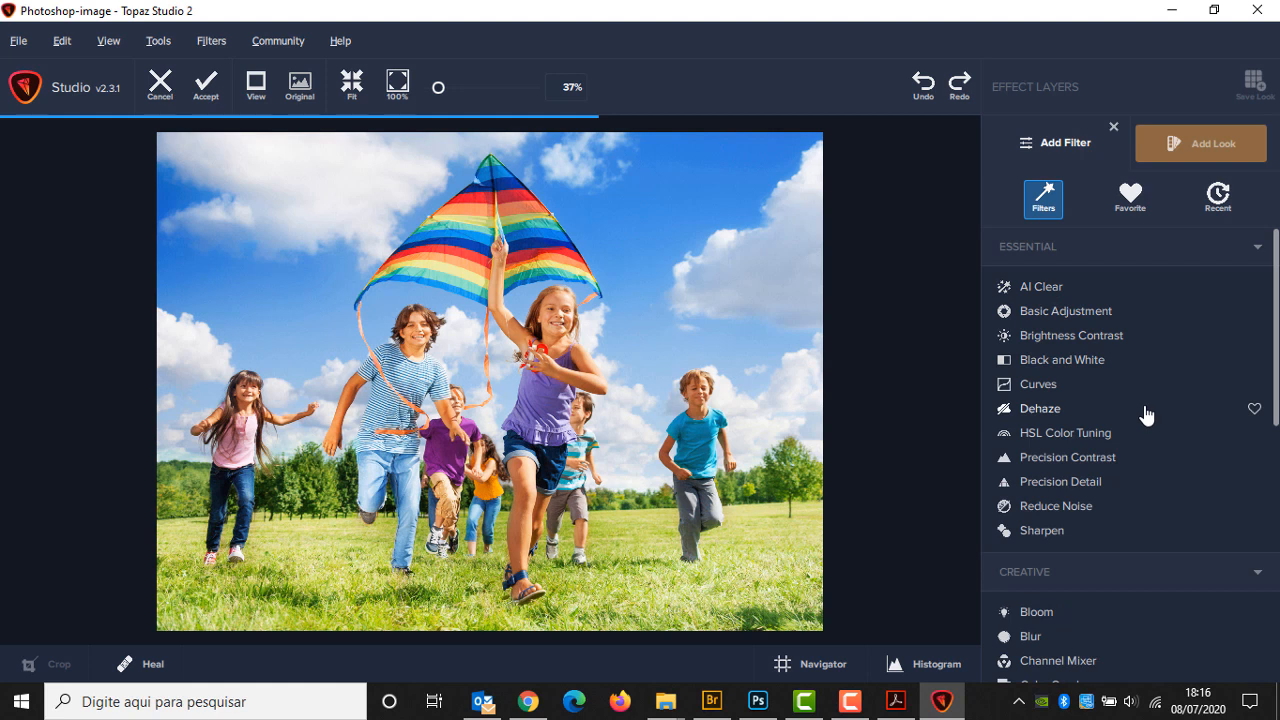
scroll(1095, 420, down, 4)
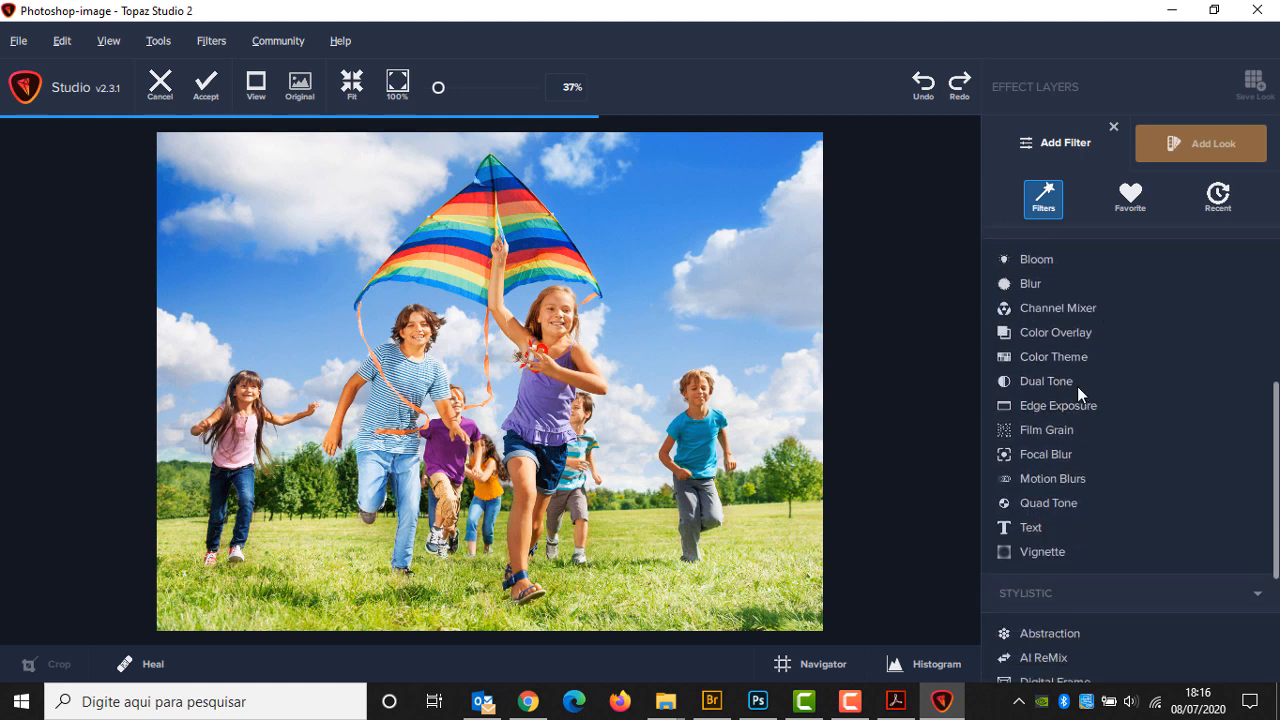
drag(1272, 424, 1271, 268)
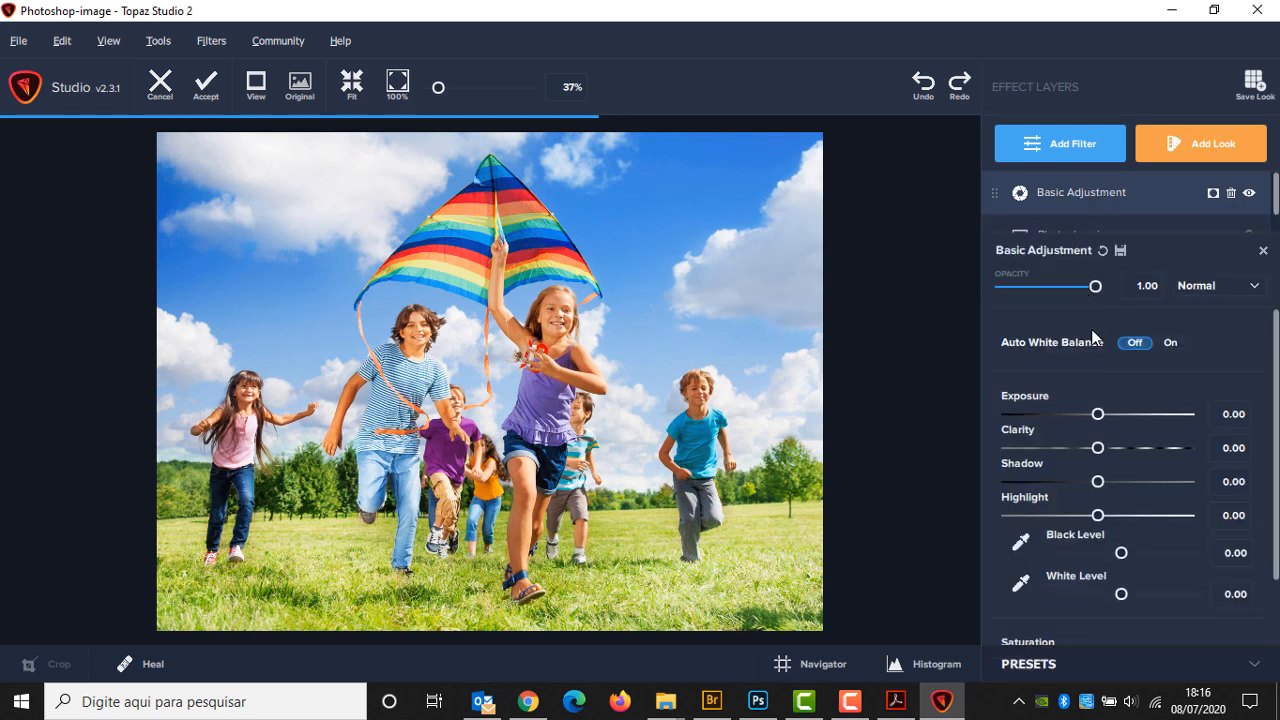
drag(1103, 418, 1110, 516)
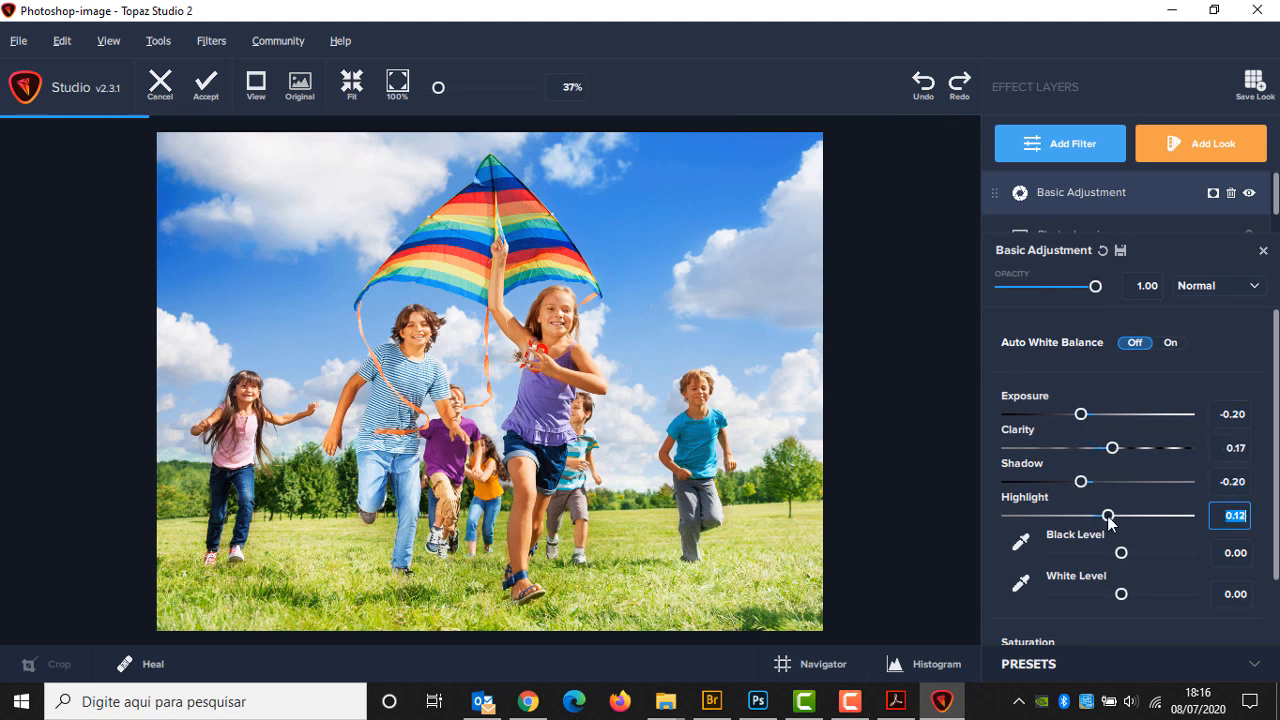
Set the Basic Adjustment black level to -0.28 and reset the white level to 0.00.
scroll(1123, 500, down, 2)
drag(1121, 421, 1066, 421)
mouse_move(1121, 462)
mouse_down()
mouse_move(1063, 466)
mouse_move(1137, 466)
mouse_move(1081, 470)
mouse_move(1123, 470)
mouse_up()
double_click(1122, 463)
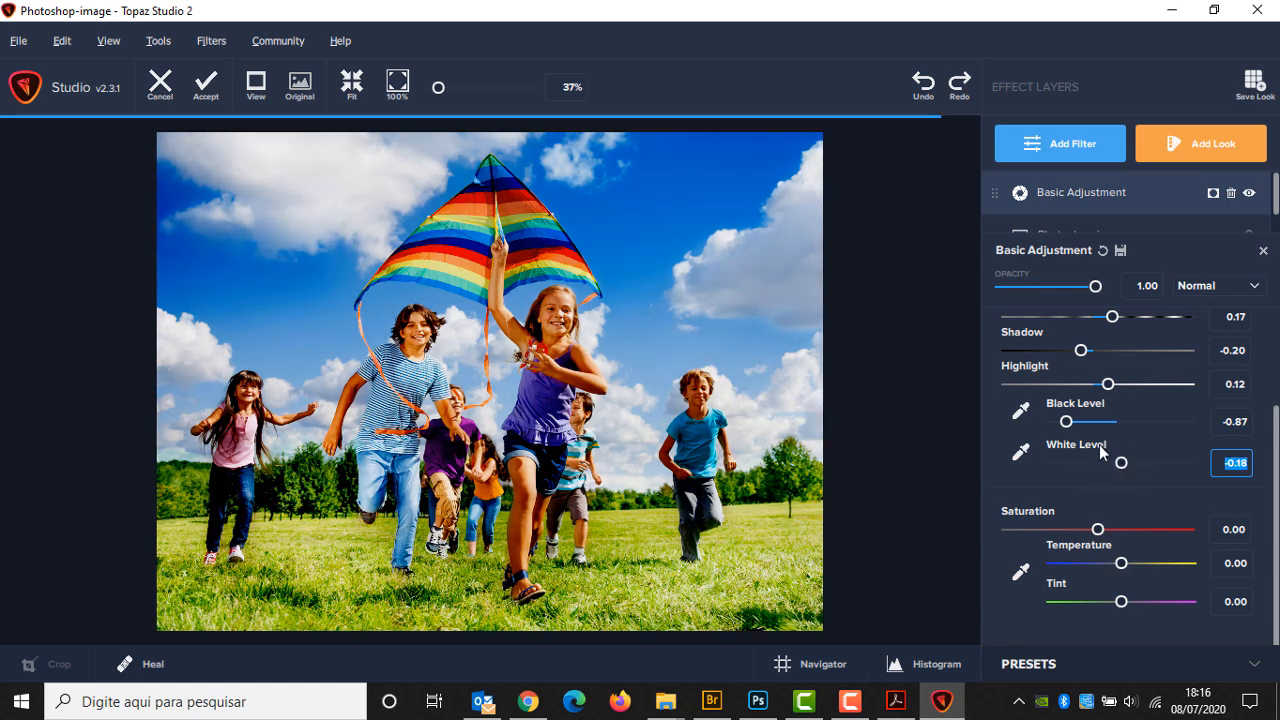
drag(1067, 422, 1105, 425)
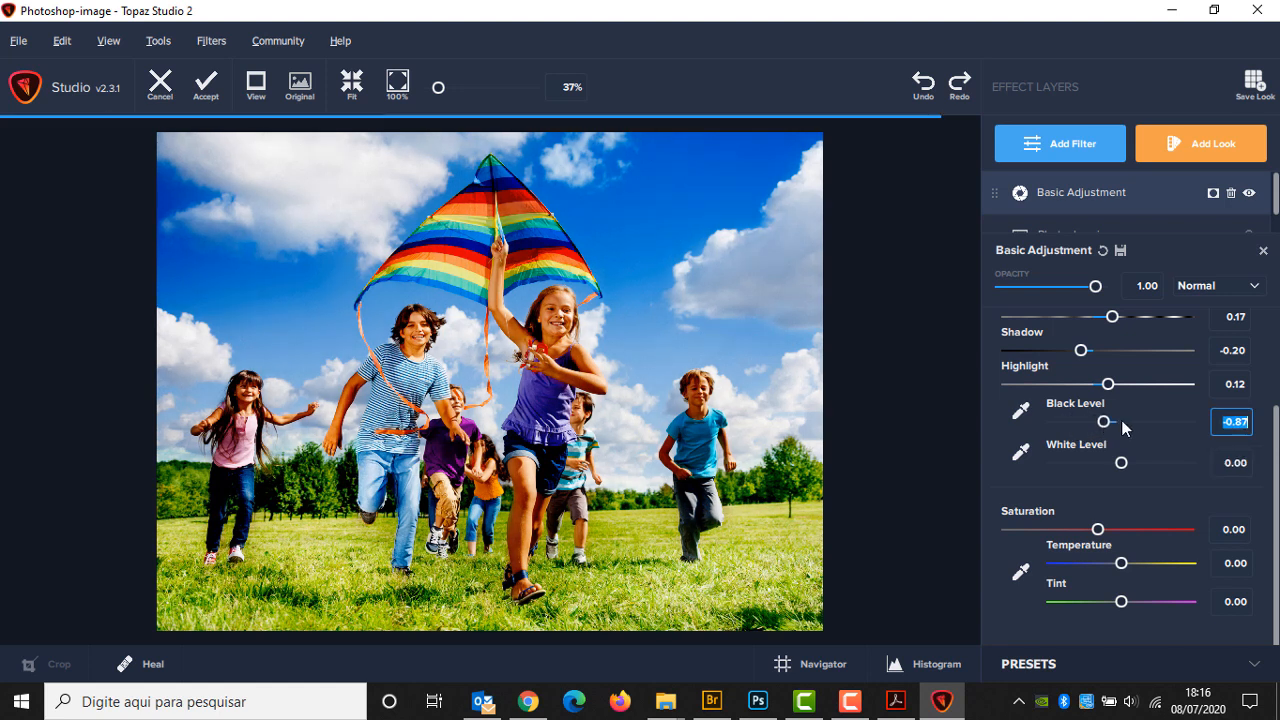
Set the Basic Adjustment saturation to -0.08, temperature to about -0.40 and tint to 0.40.
drag(1099, 530, 1064, 533)
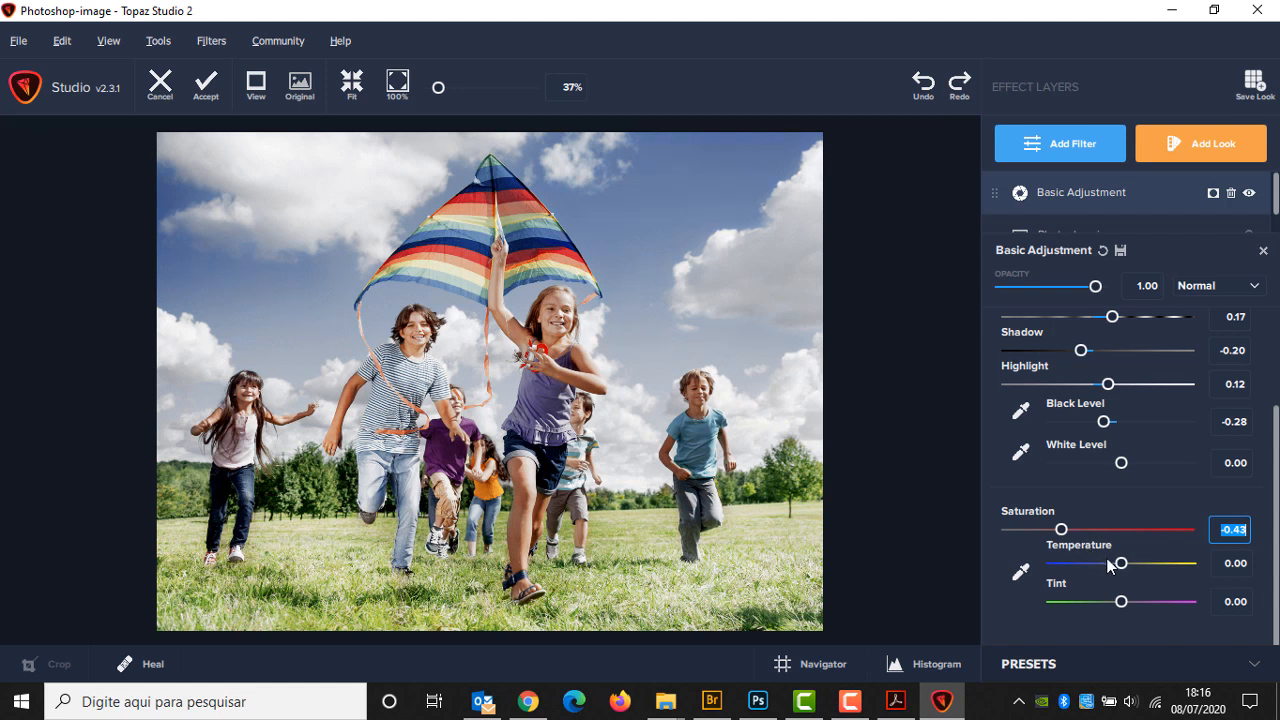
drag(1119, 567, 1092, 534)
drag(1122, 601, 1150, 604)
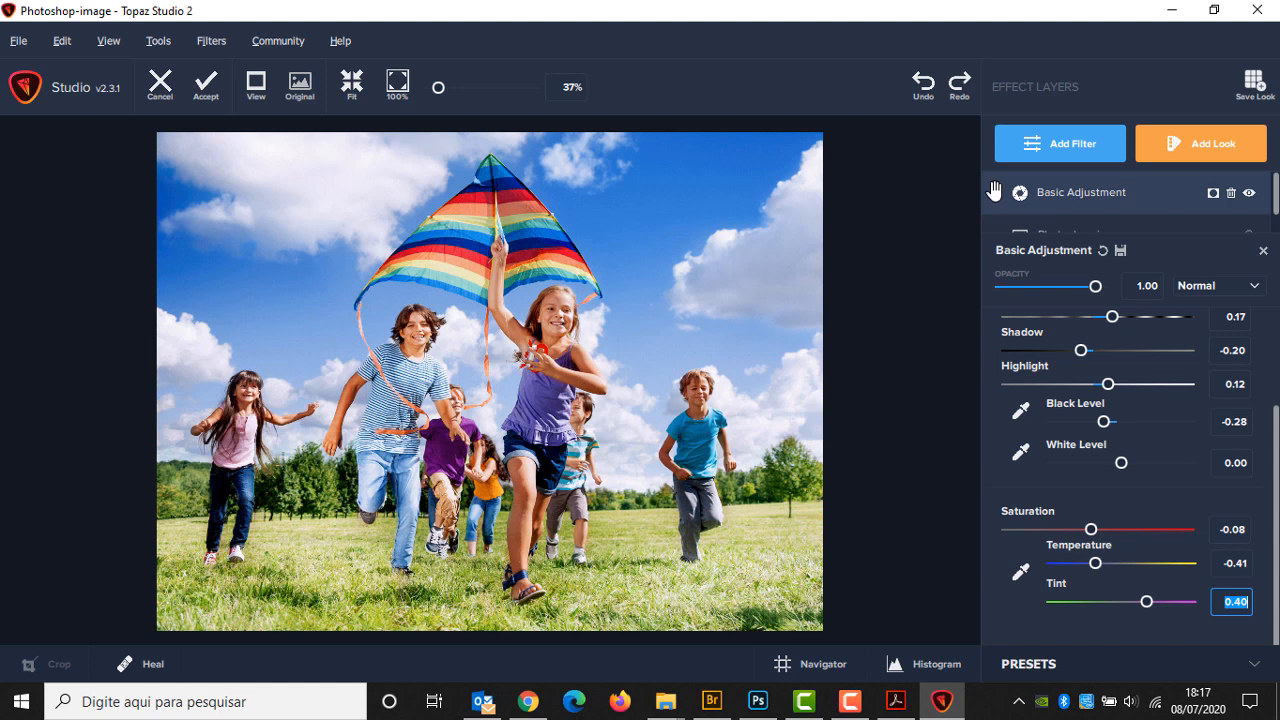
Review the Basic Adjustment values, close its settings to view the effect layer list, and reopen them.
click(1070, 193)
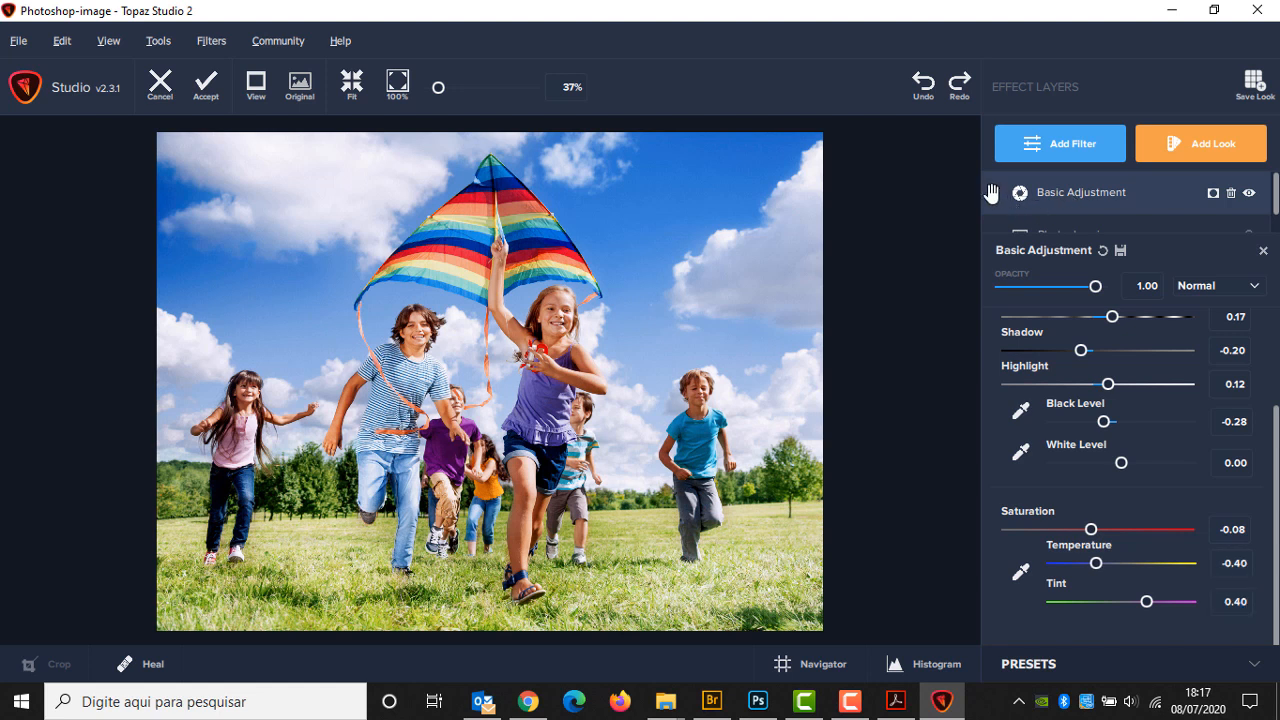
scroll(1100, 345, up, 3)
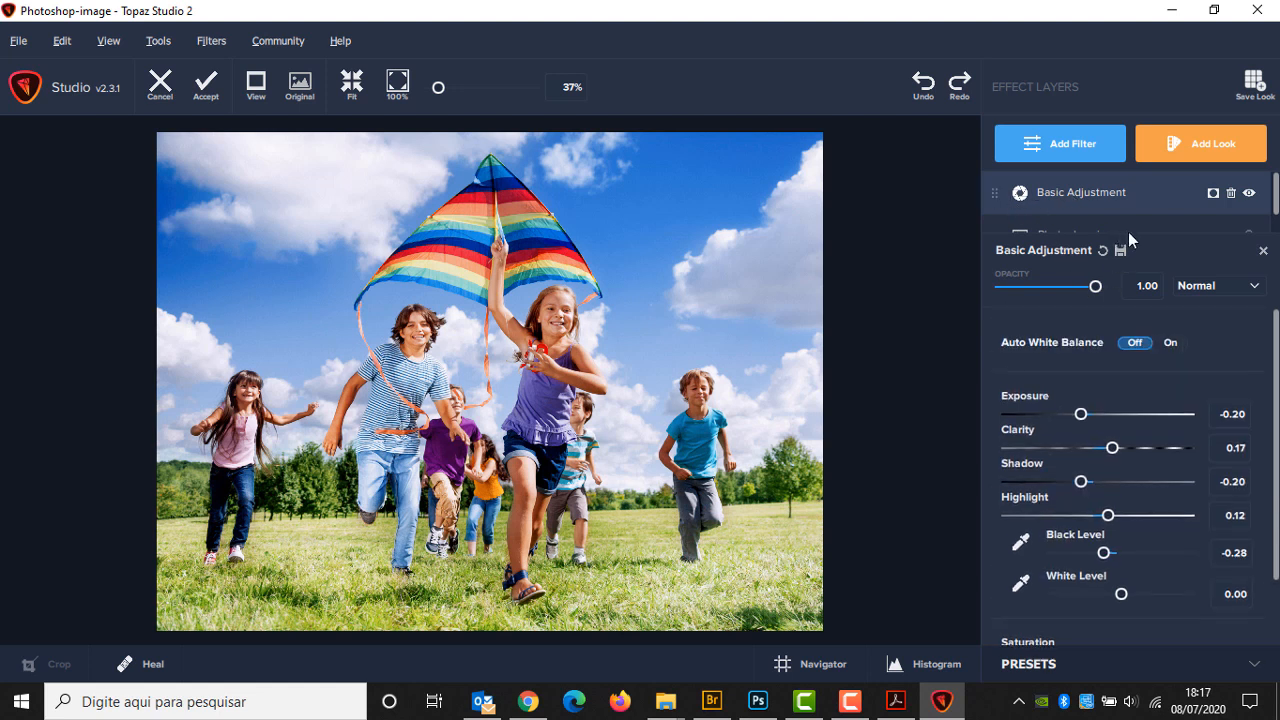
click(1262, 251)
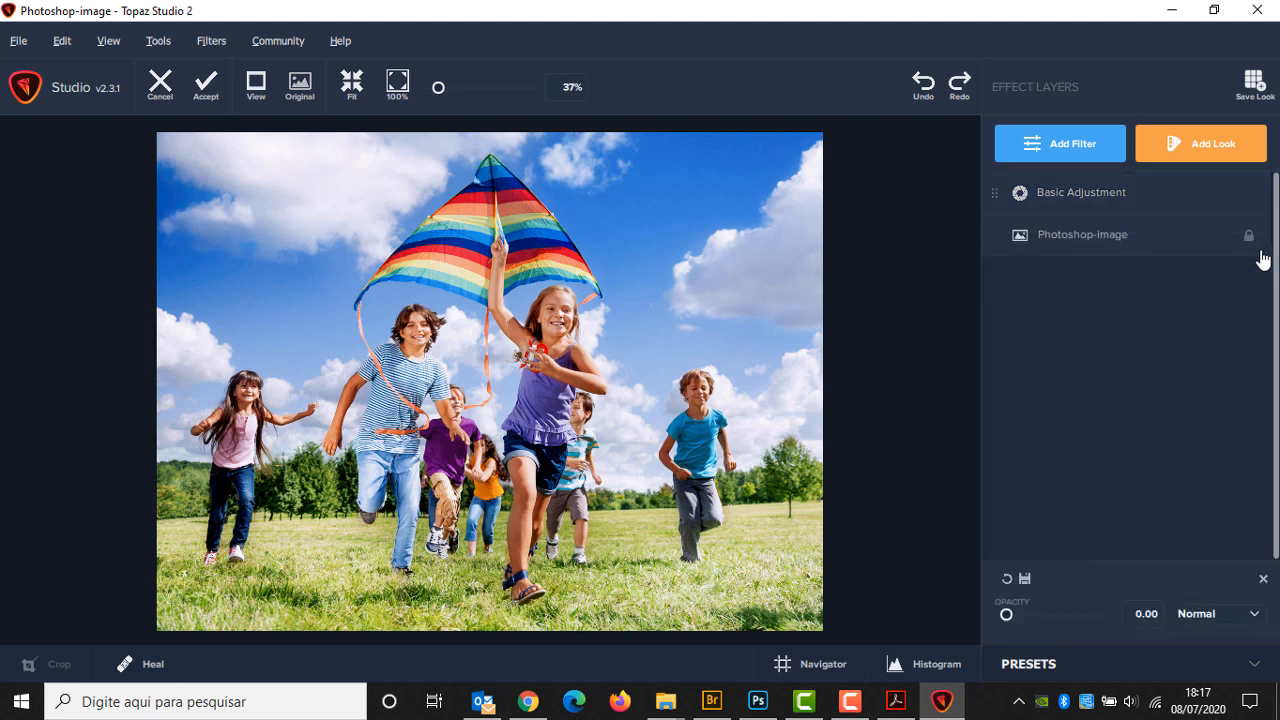
click(1018, 195)
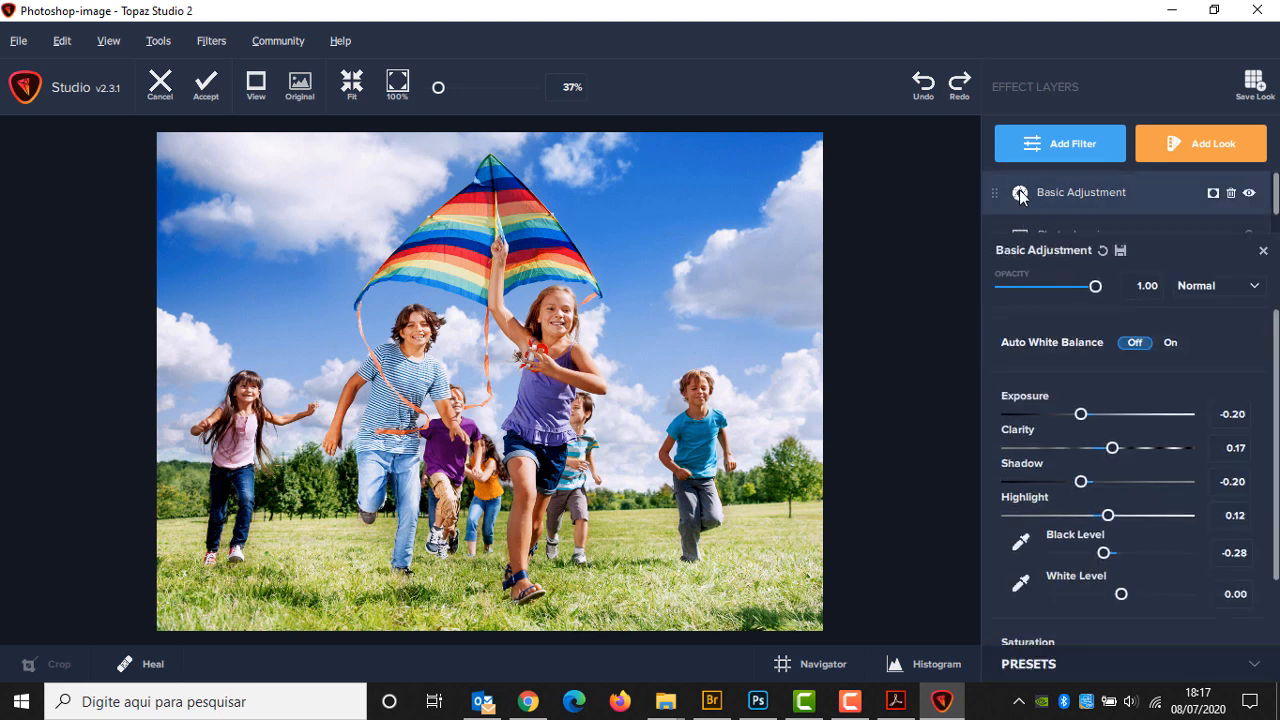
Add a Bloom filter with strength 0.27 above the Basic Adjustment layer.
click(1057, 150)
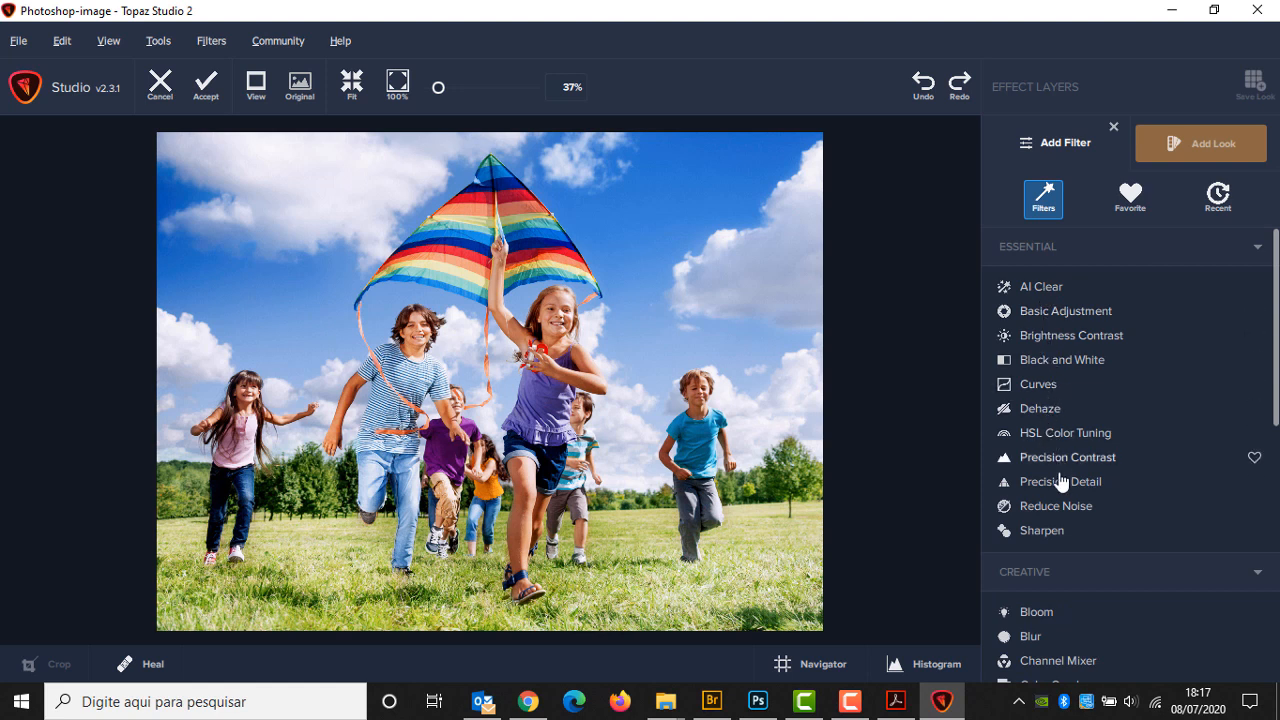
scroll(1063, 481, down, 3)
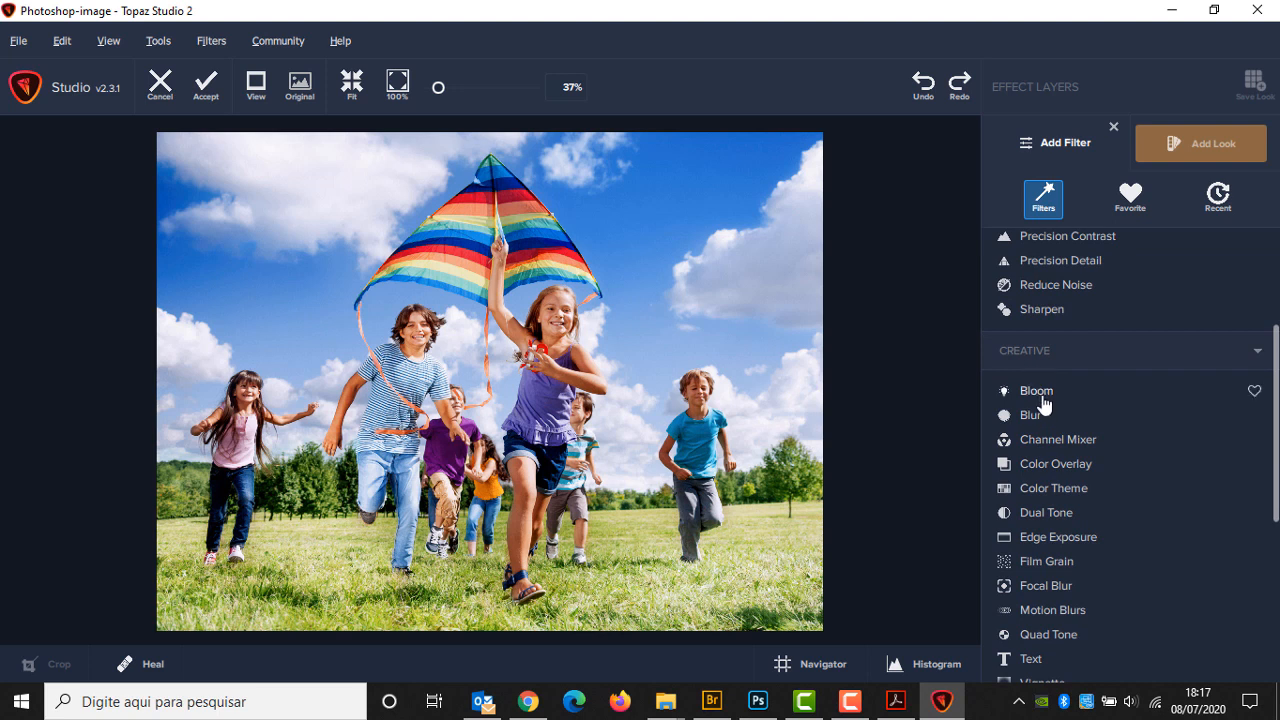
click(1043, 400)
drag(1014, 349, 1061, 353)
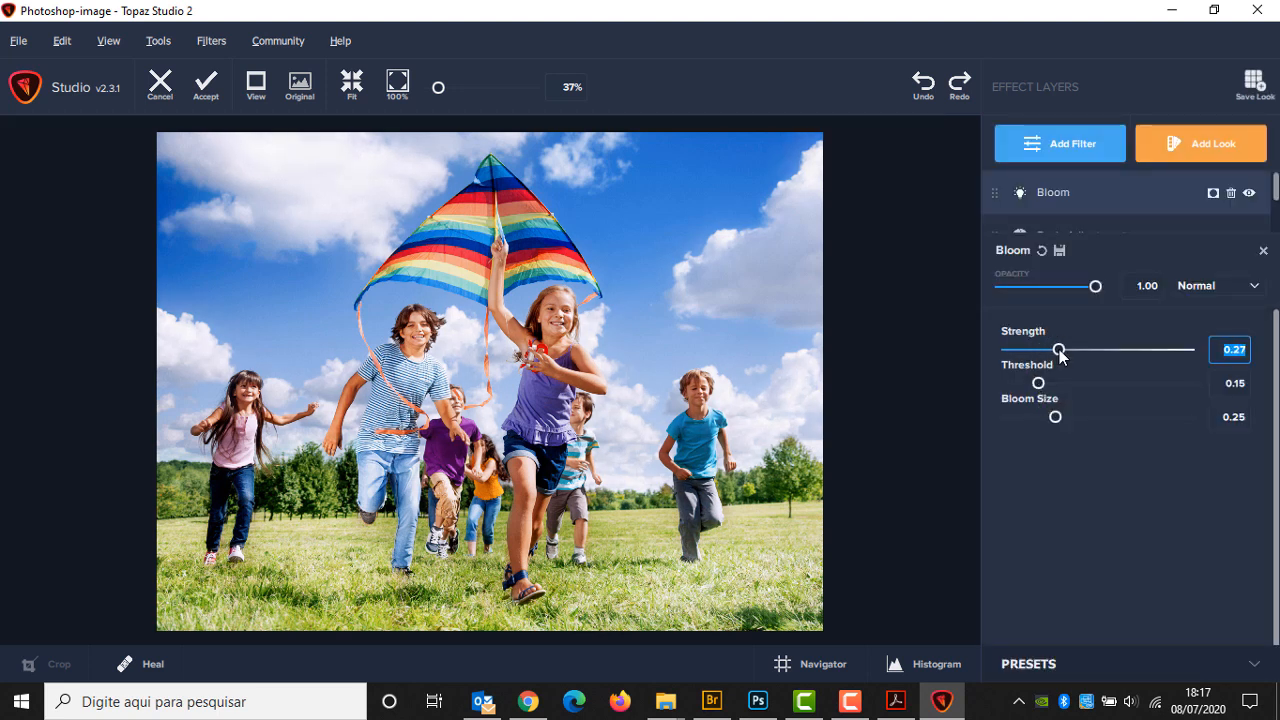
Add a light Radiance filter with saturation 0.19, strength 0.22 and width 0.21, and accept the effects back into Photoshop.
click(1045, 147)
scroll(1103, 443, down, 1)
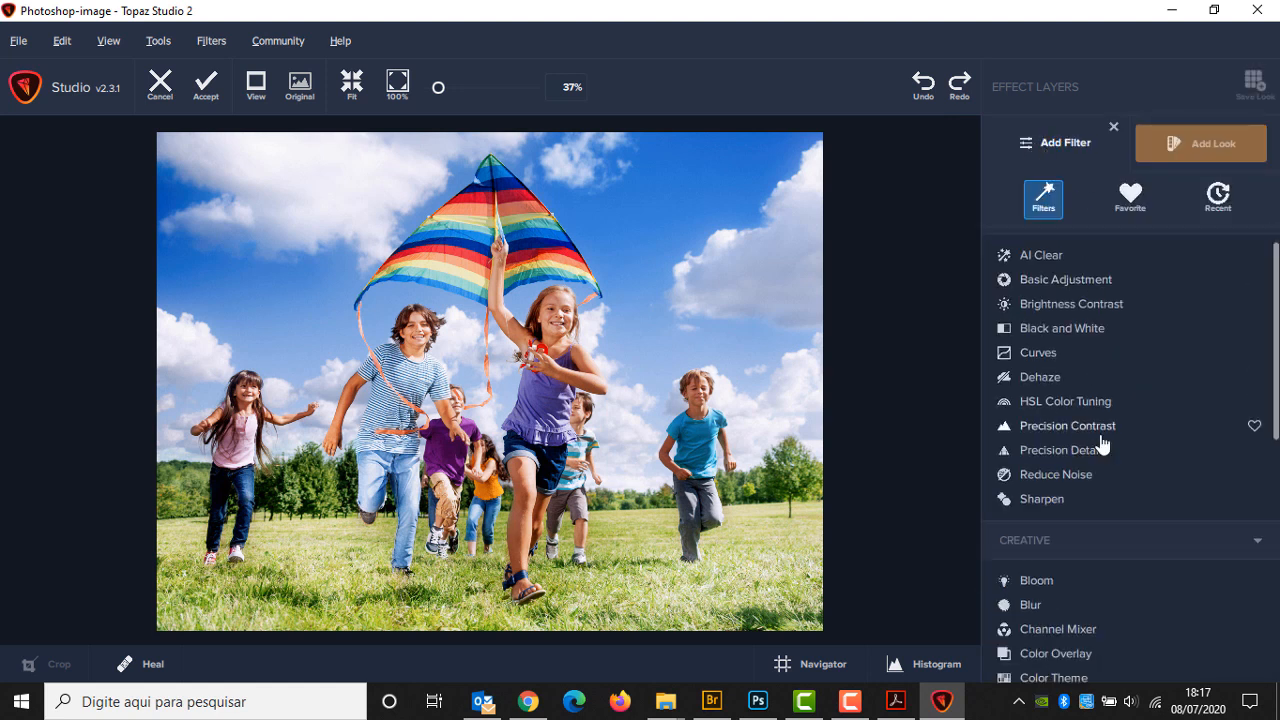
scroll(1100, 446, down, 4)
scroll(1059, 480, down, 4)
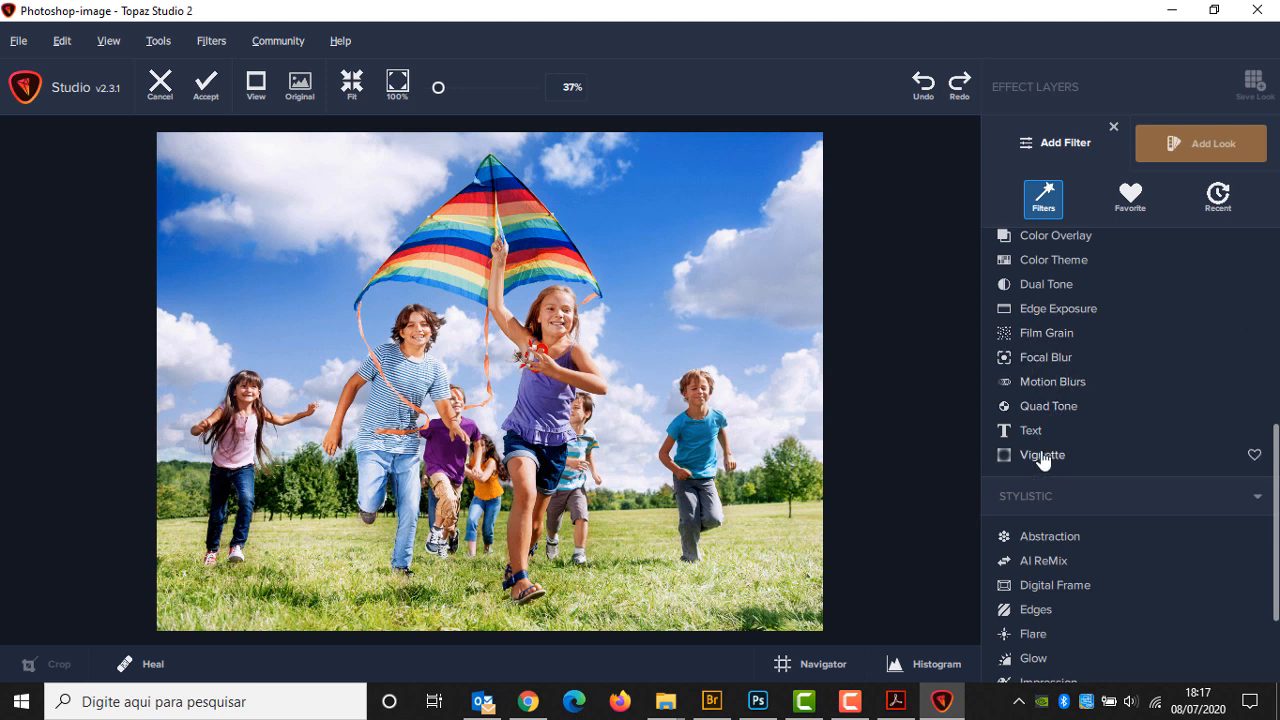
scroll(1107, 454, down, 3)
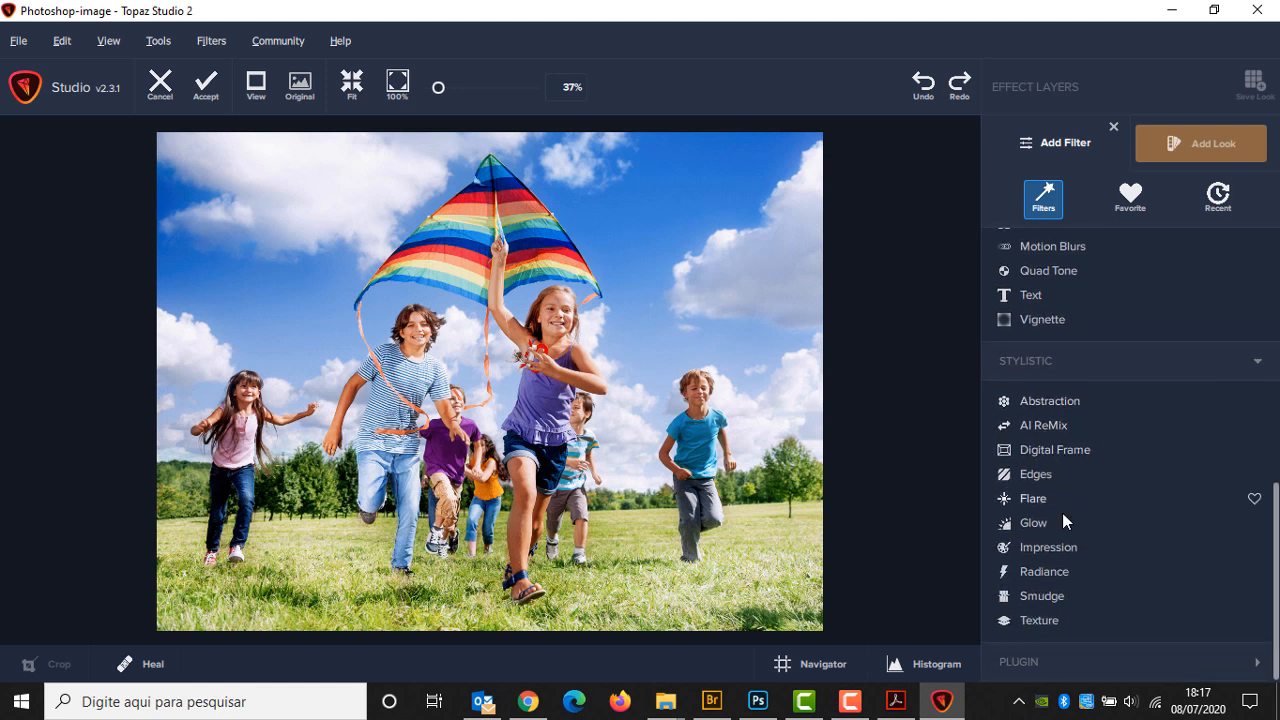
click(1045, 572)
drag(1098, 554, 1119, 557)
drag(1014, 386, 1050, 430)
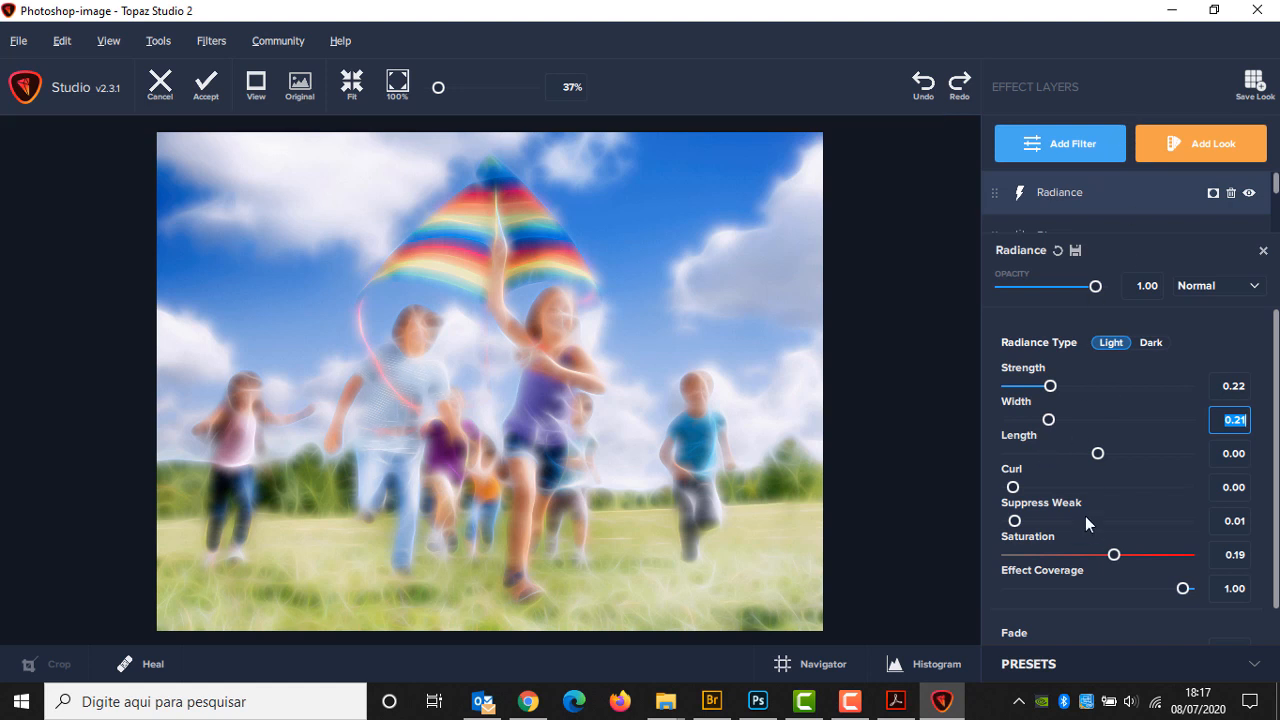
click(206, 97)
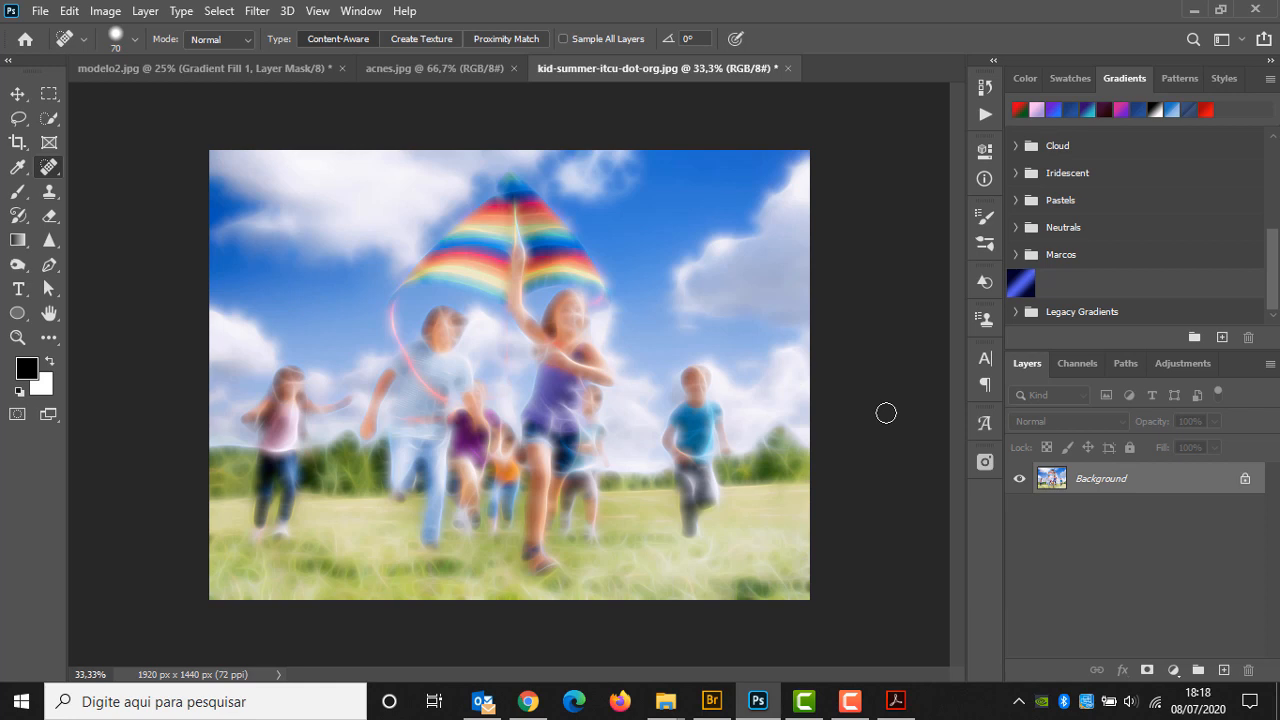
Undo the Topaz Studio 2 effects on the kite photo and switch to the Move tool.
key(ctrl+z)
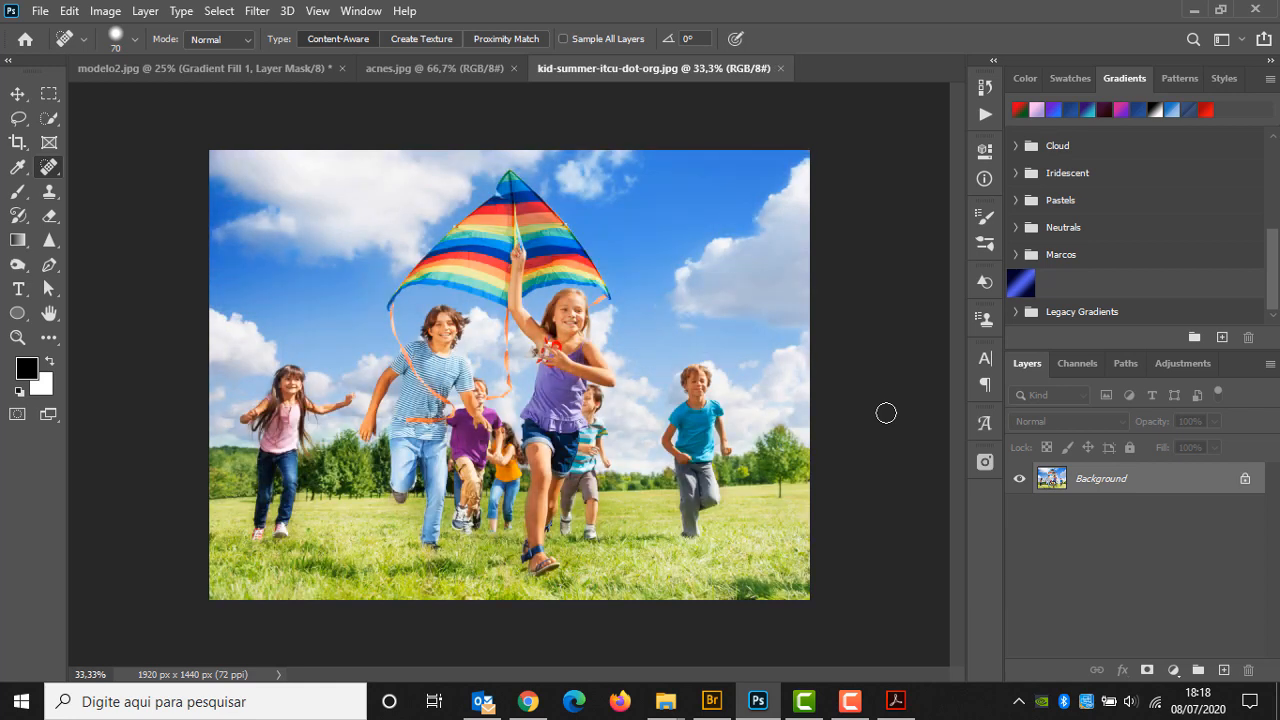
click(258, 11)
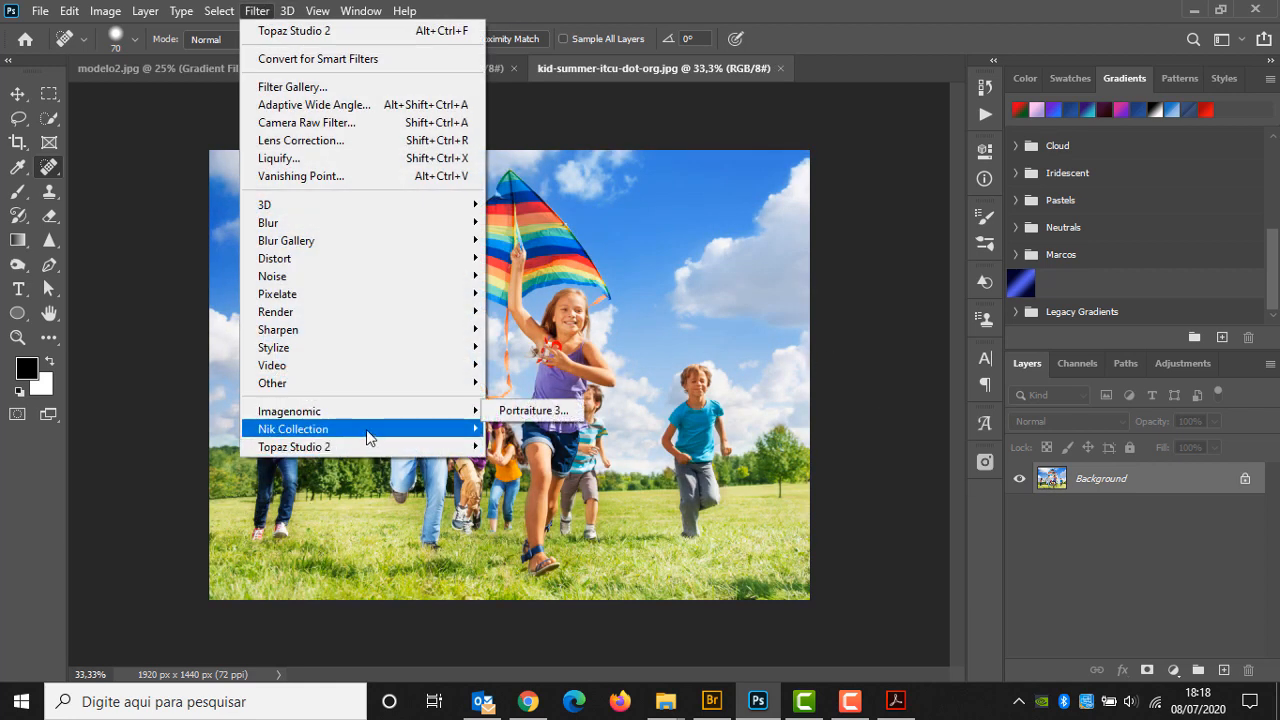
mouse_move(369, 436)
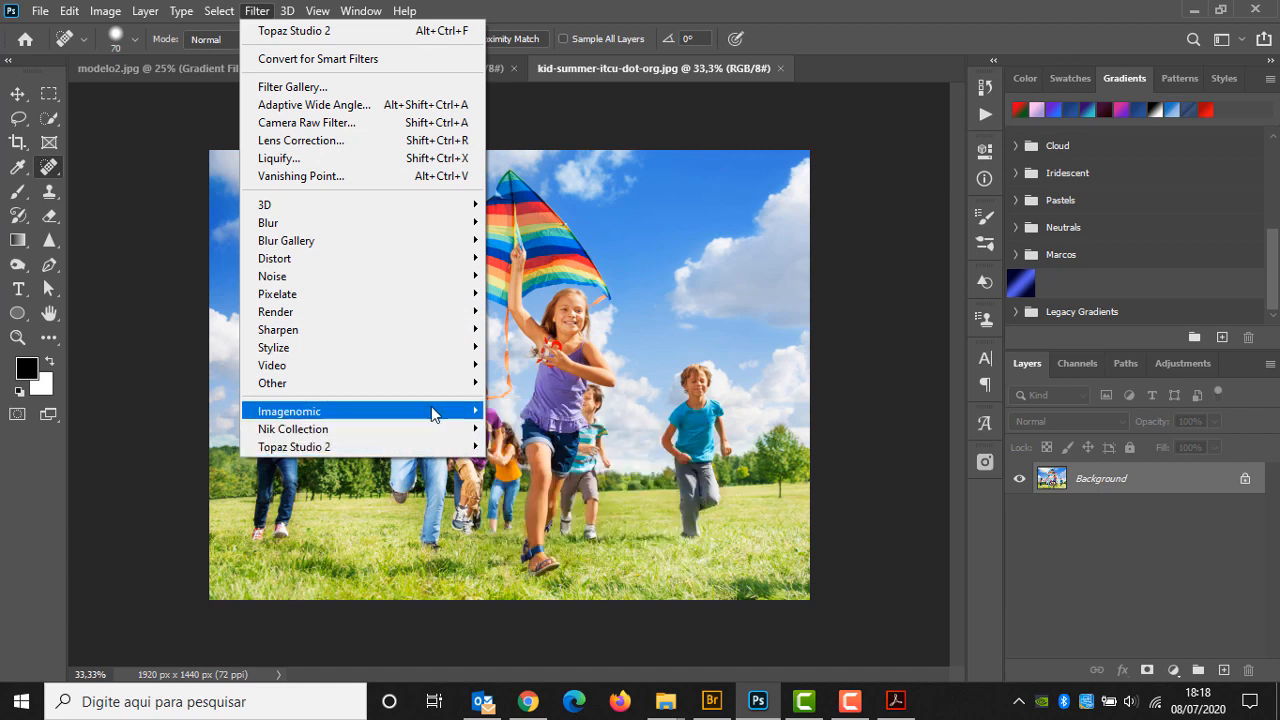
mouse_move(432, 410)
click(864, 157)
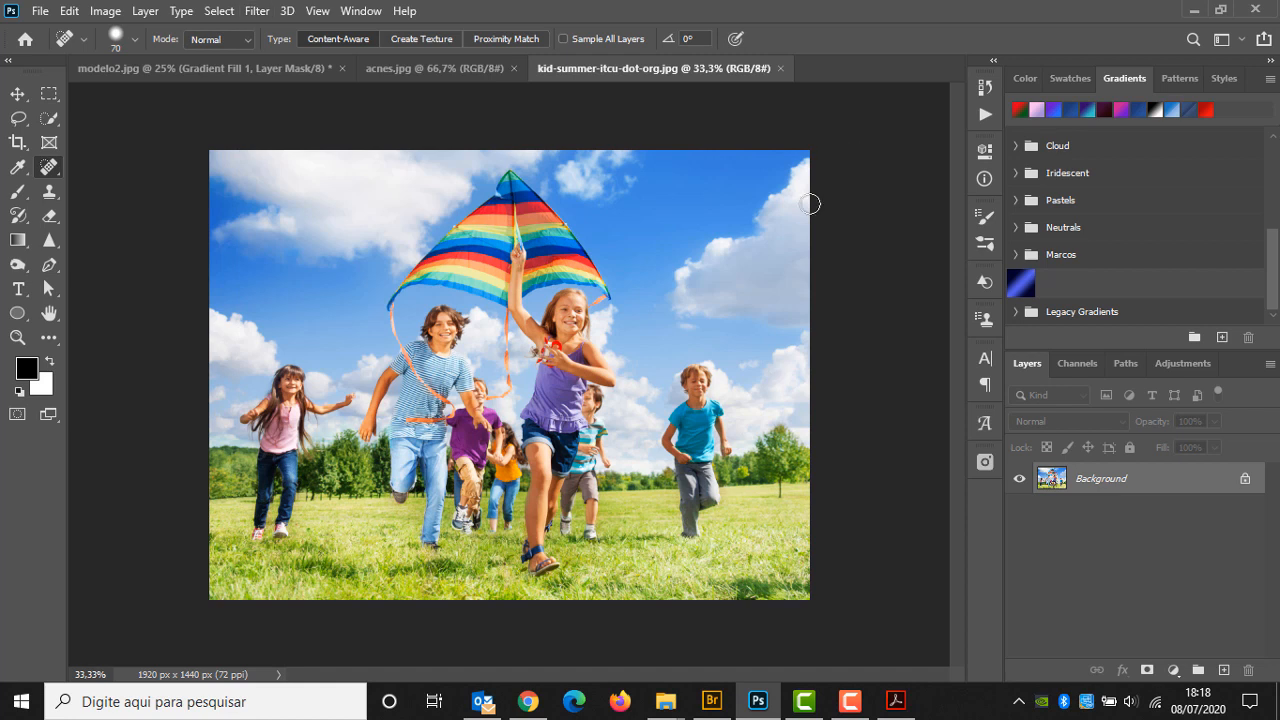
click(18, 93)
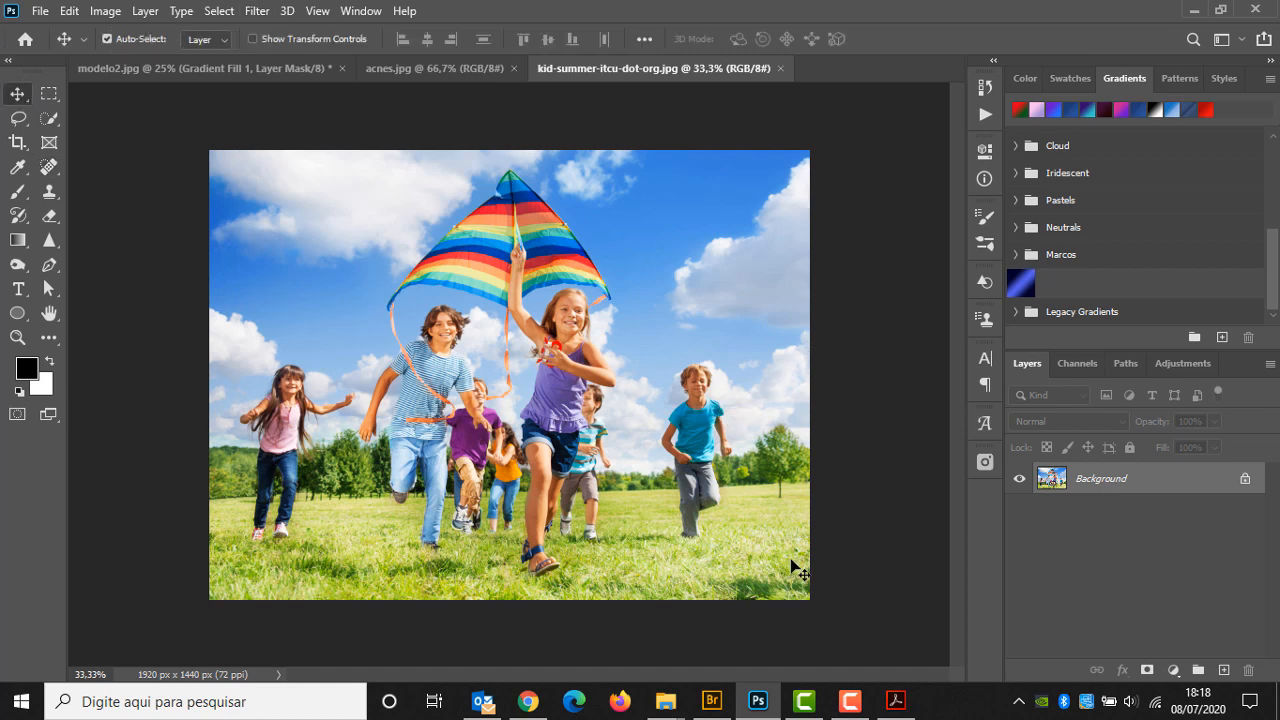
Apply an Oil Paint filter to the kite photo with stylization 6,1, cleanliness 7,7 and shine 6,7, continuing past the display driver warning.
click(257, 11)
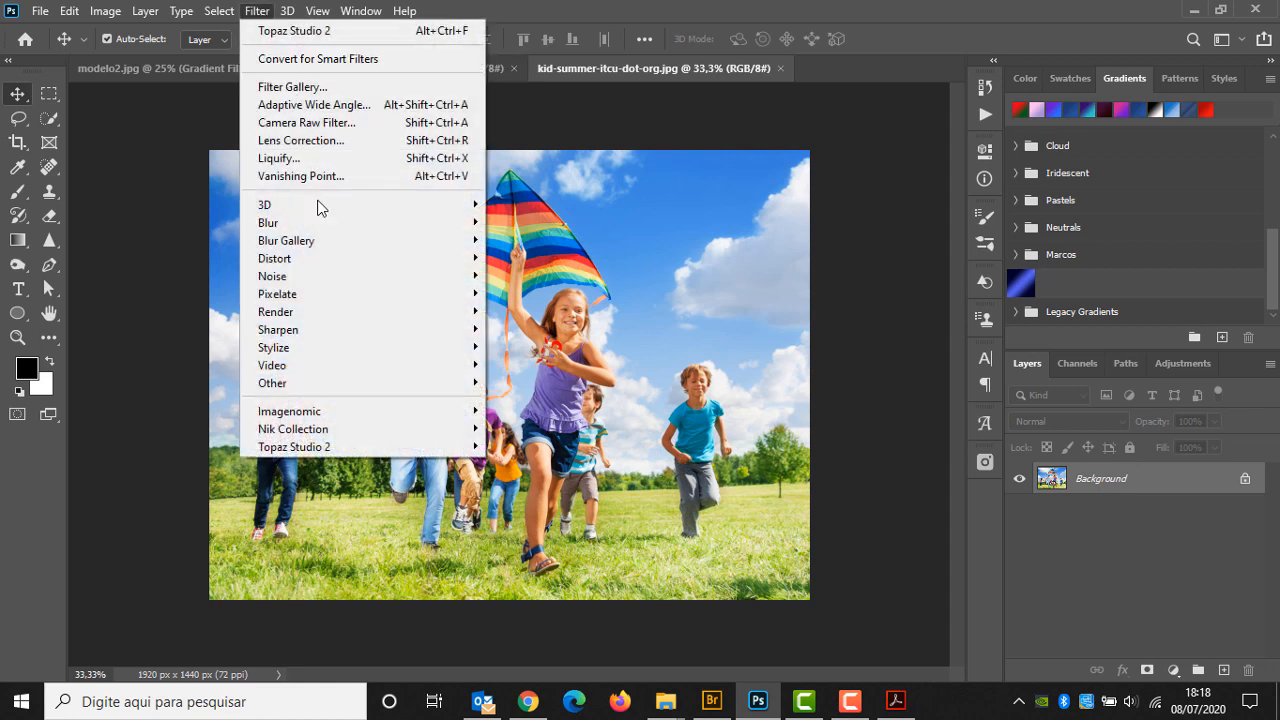
mouse_move(352, 350)
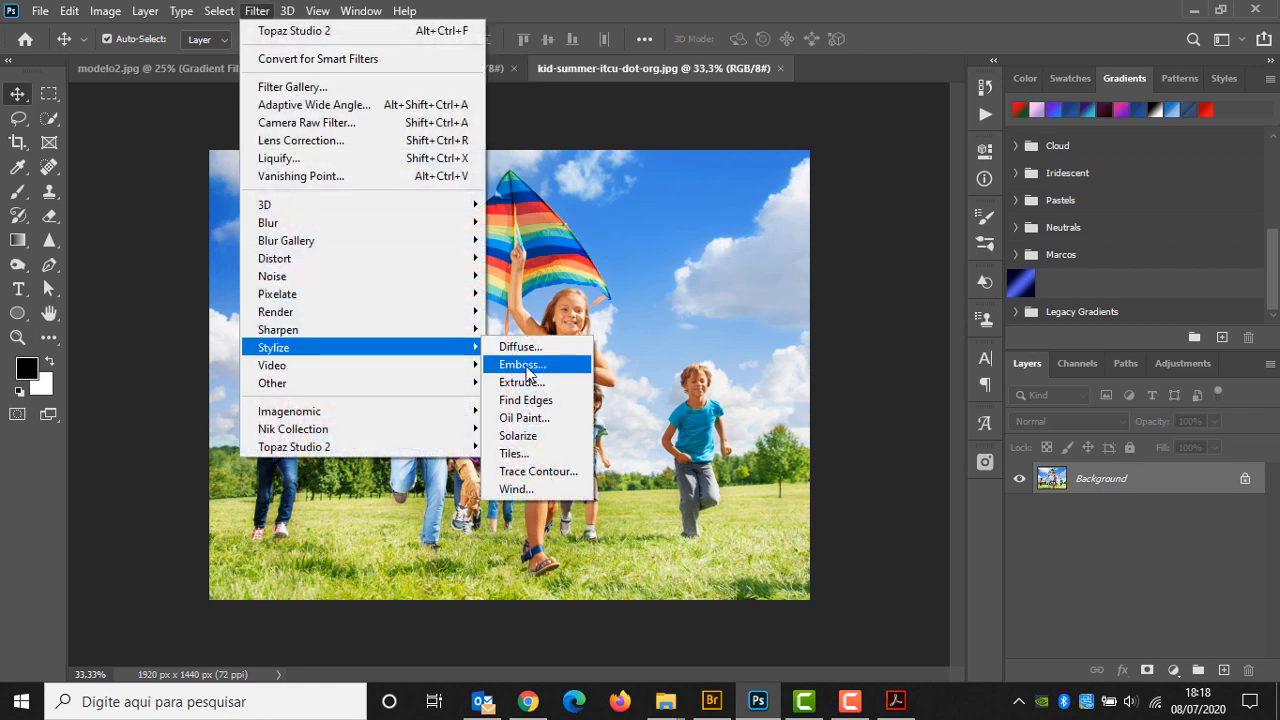
click(546, 418)
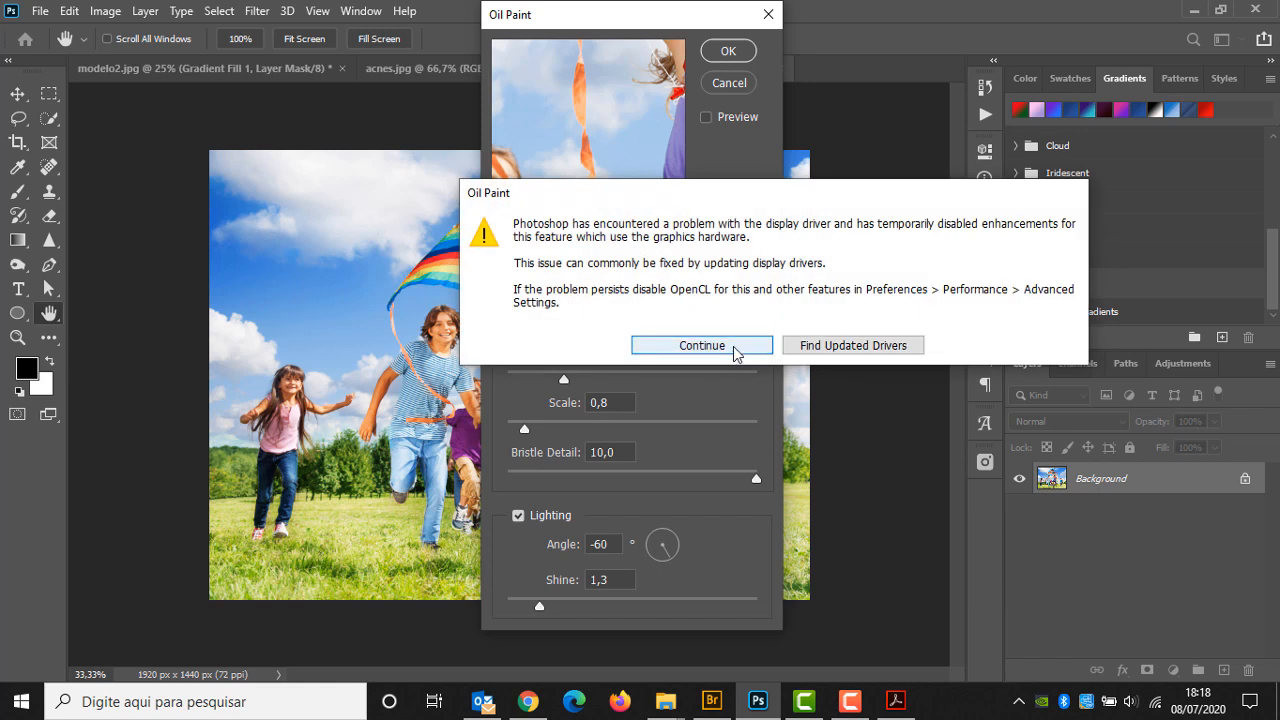
click(735, 350)
click(535, 247)
click(535, 247)
click(535, 247)
click(657, 325)
drag(564, 380, 699, 382)
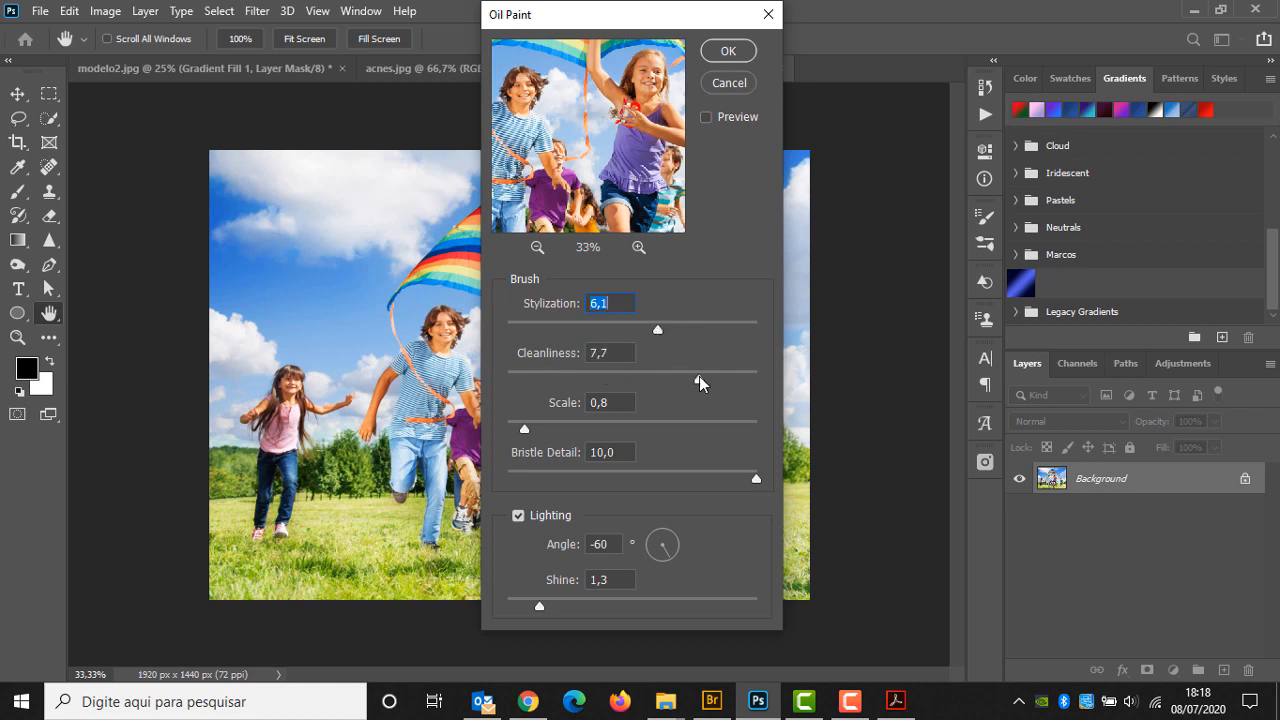
drag(541, 606, 673, 606)
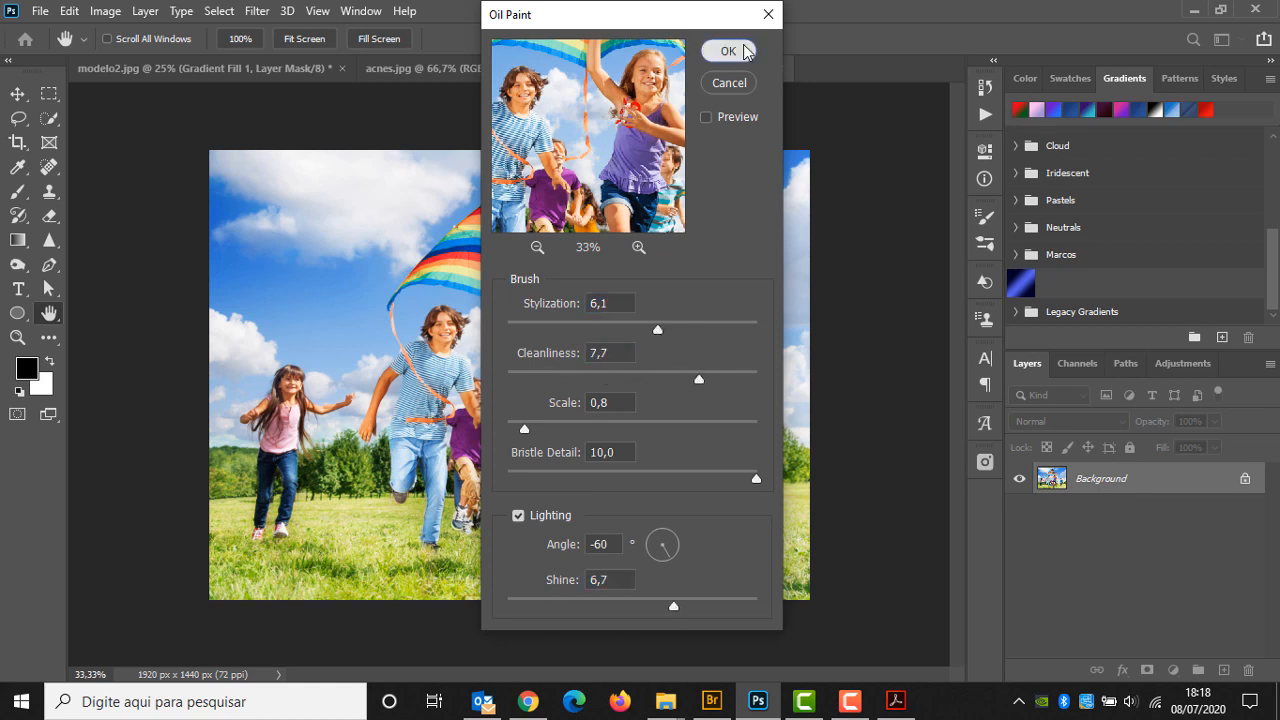
click(745, 52)
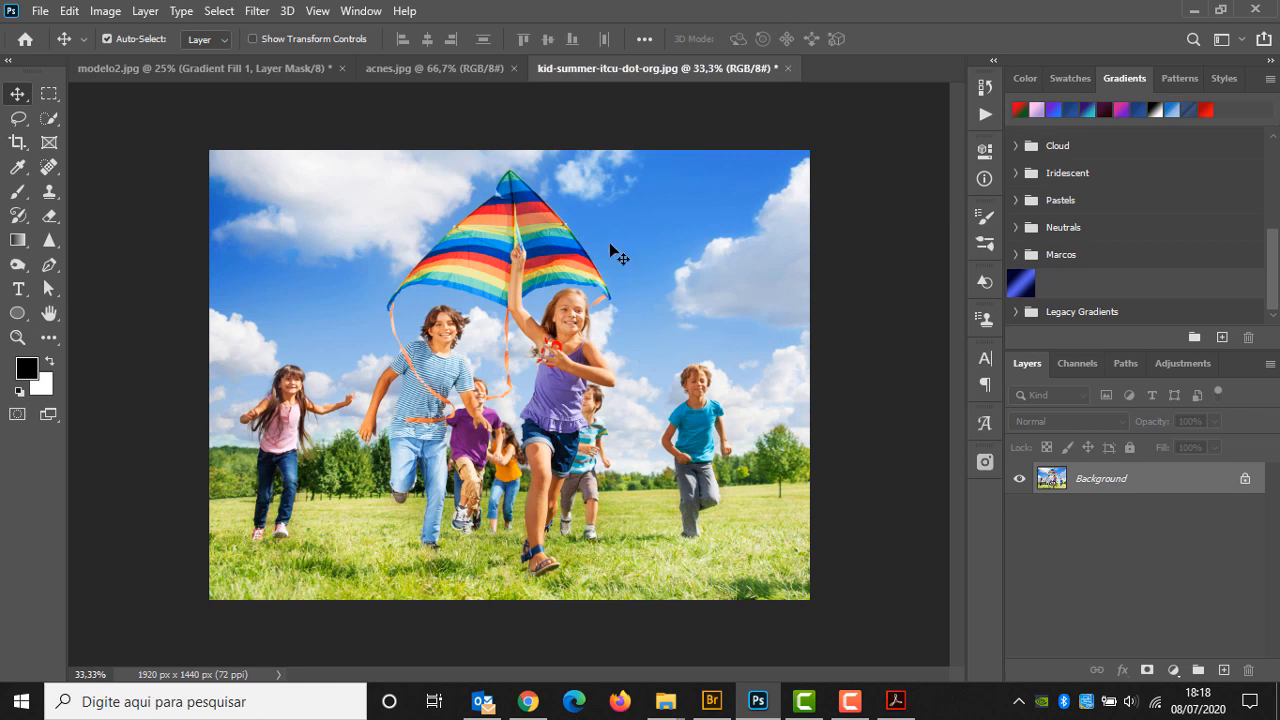
Apply the Solarize filter to the kite photo.
click(257, 11)
mouse_move(302, 345)
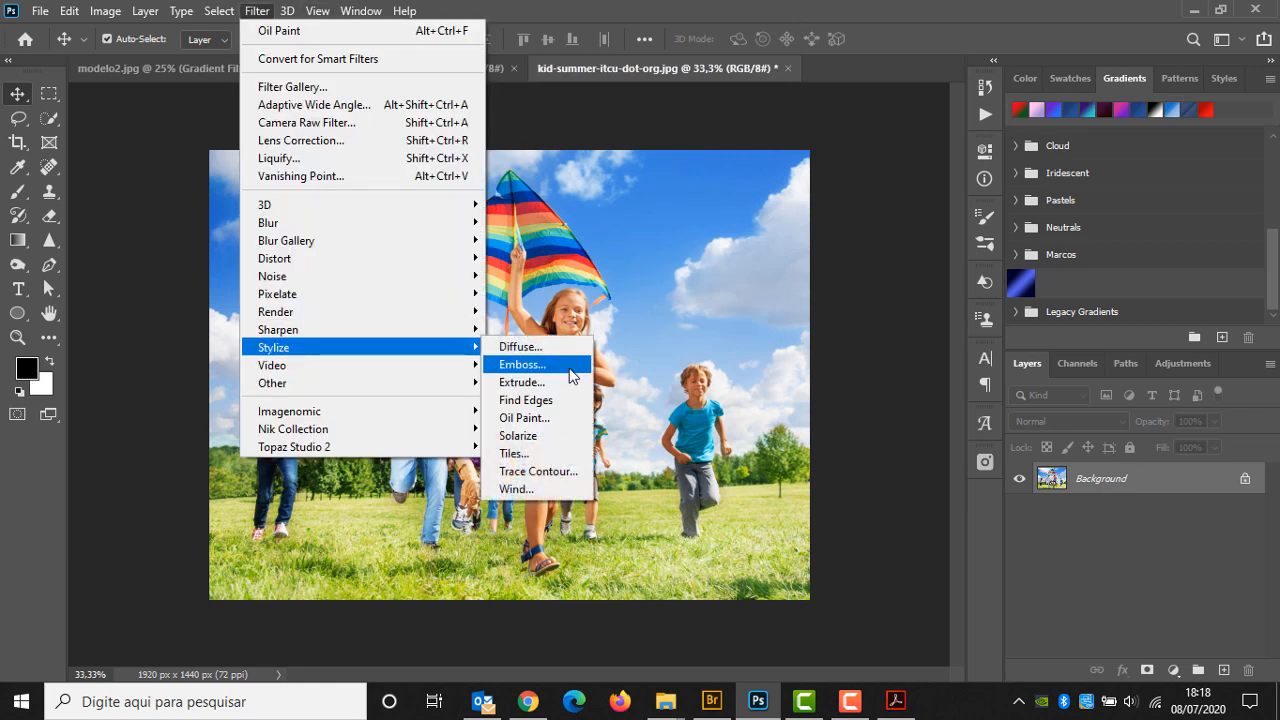
click(550, 436)
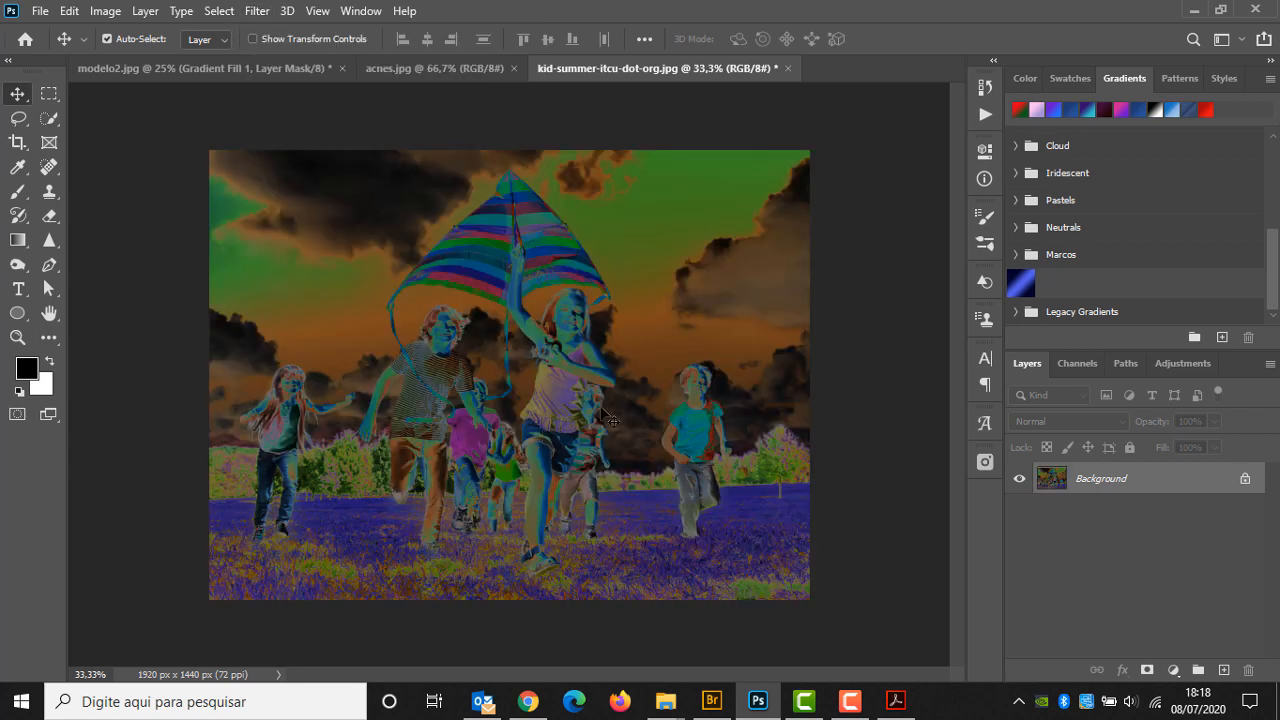
Close kid-summer-itcu-dot-org.jpg, acnes.jpg and modelo2.jpg, discarding unsaved changes.
click(789, 68)
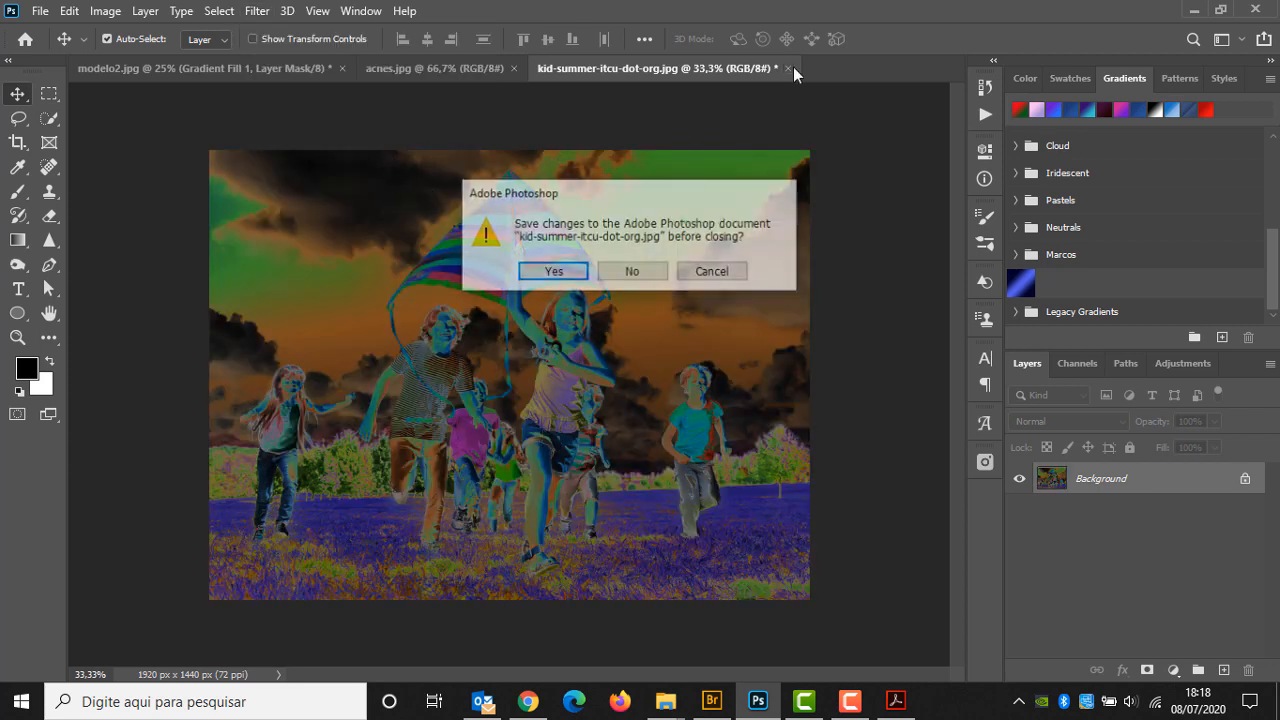
click(660, 272)
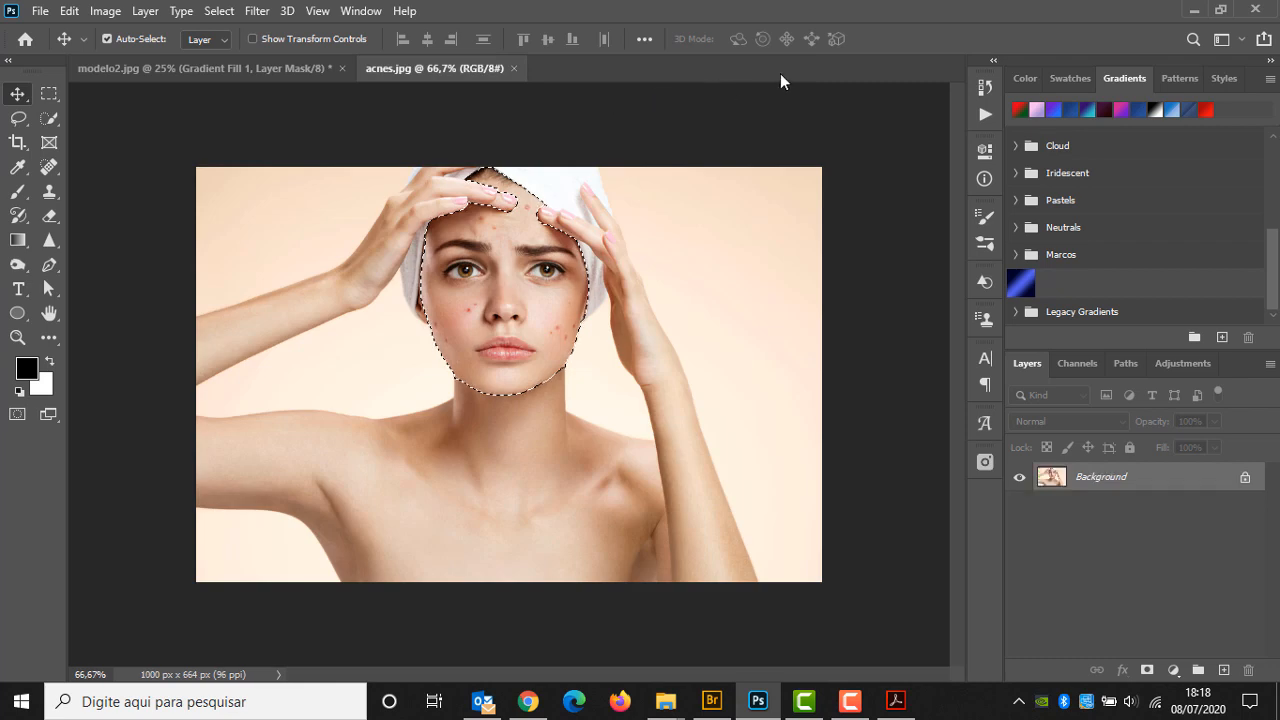
click(513, 68)
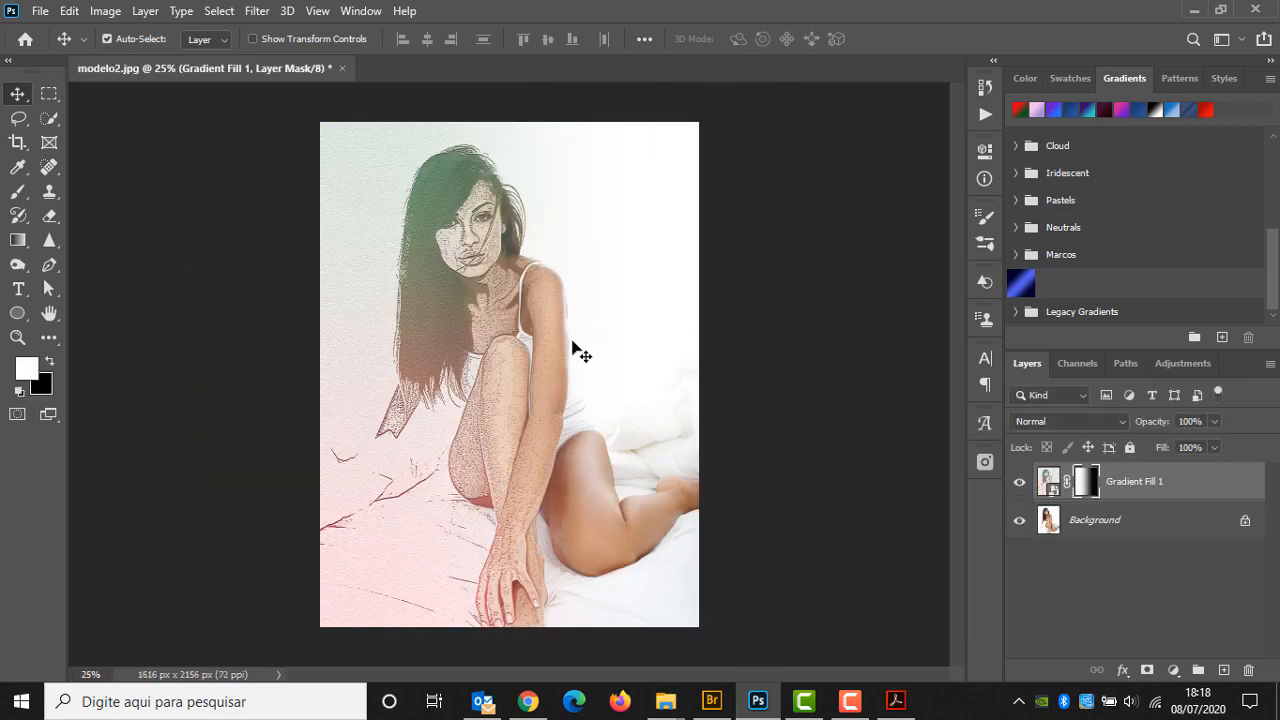
click(342, 68)
click(656, 271)
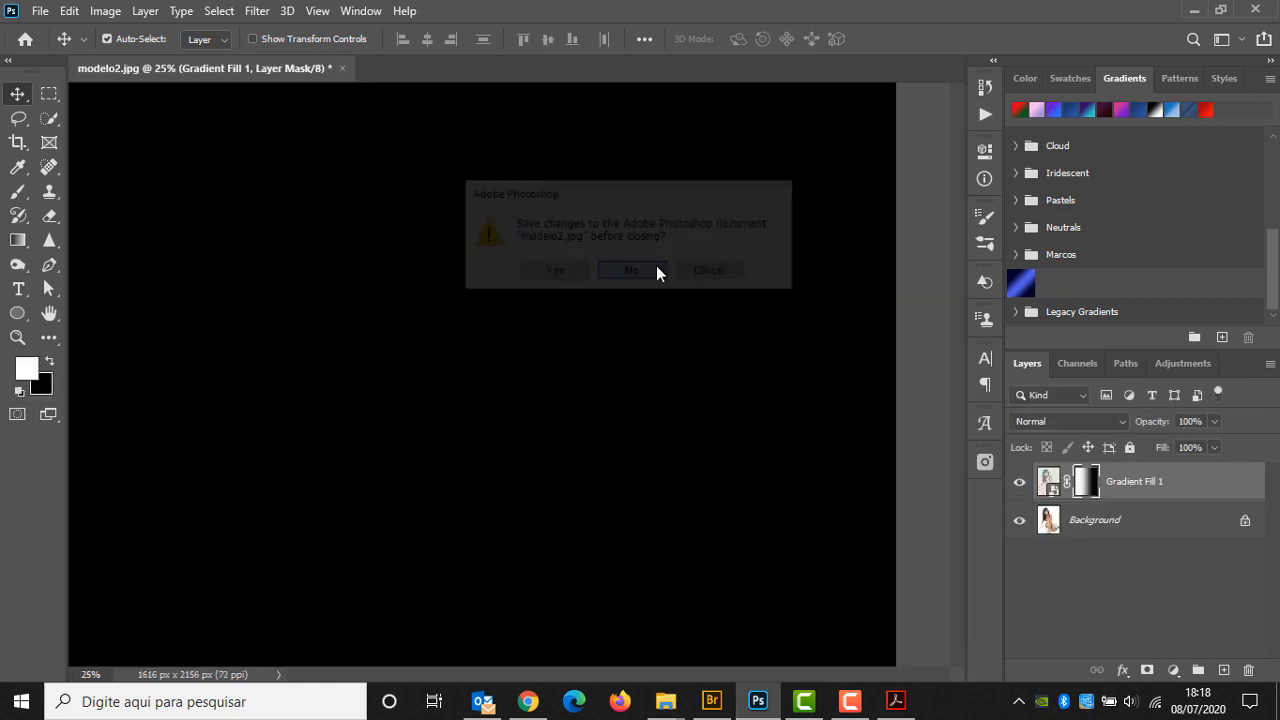